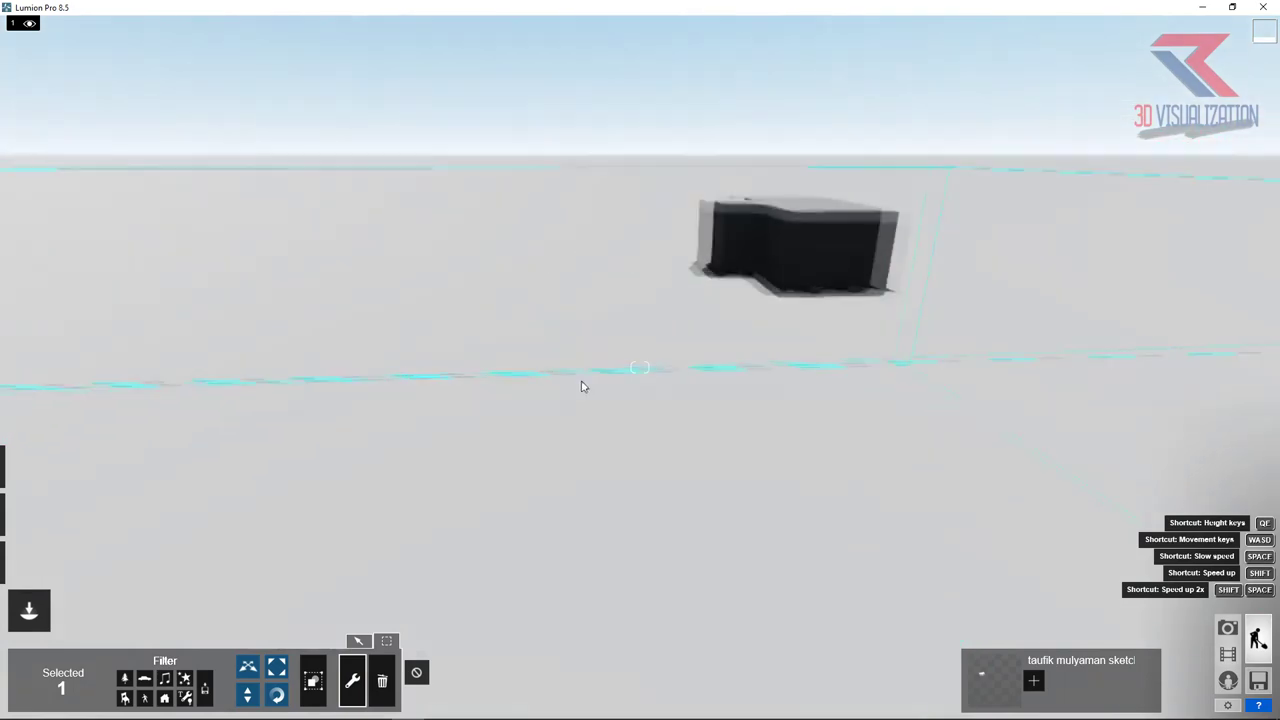
Step: Lock the bedroom model's position and zoom into the bedroom interior
{"action": "left_click", "coordinate": [881, 498]}
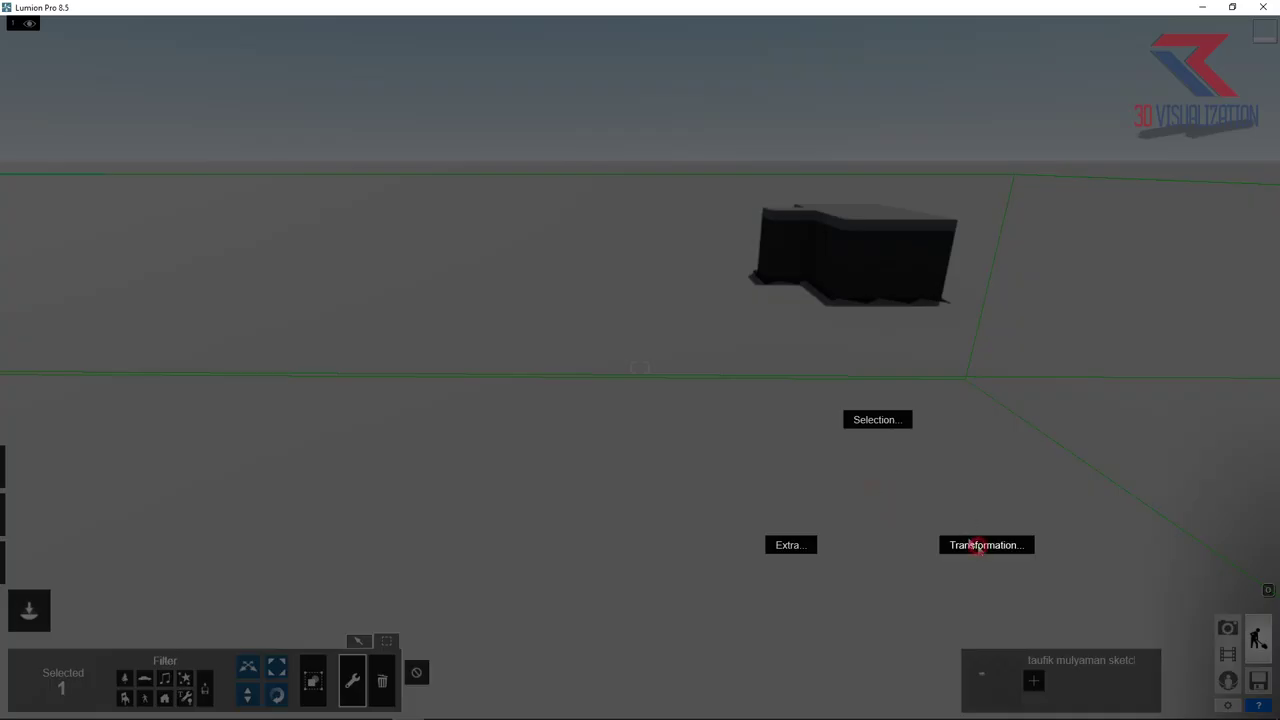
{"action": "left_click", "coordinate": [978, 545]}
{"action": "left_click", "coordinate": [866, 517]}
{"action": "left_click", "coordinate": [880, 469]}
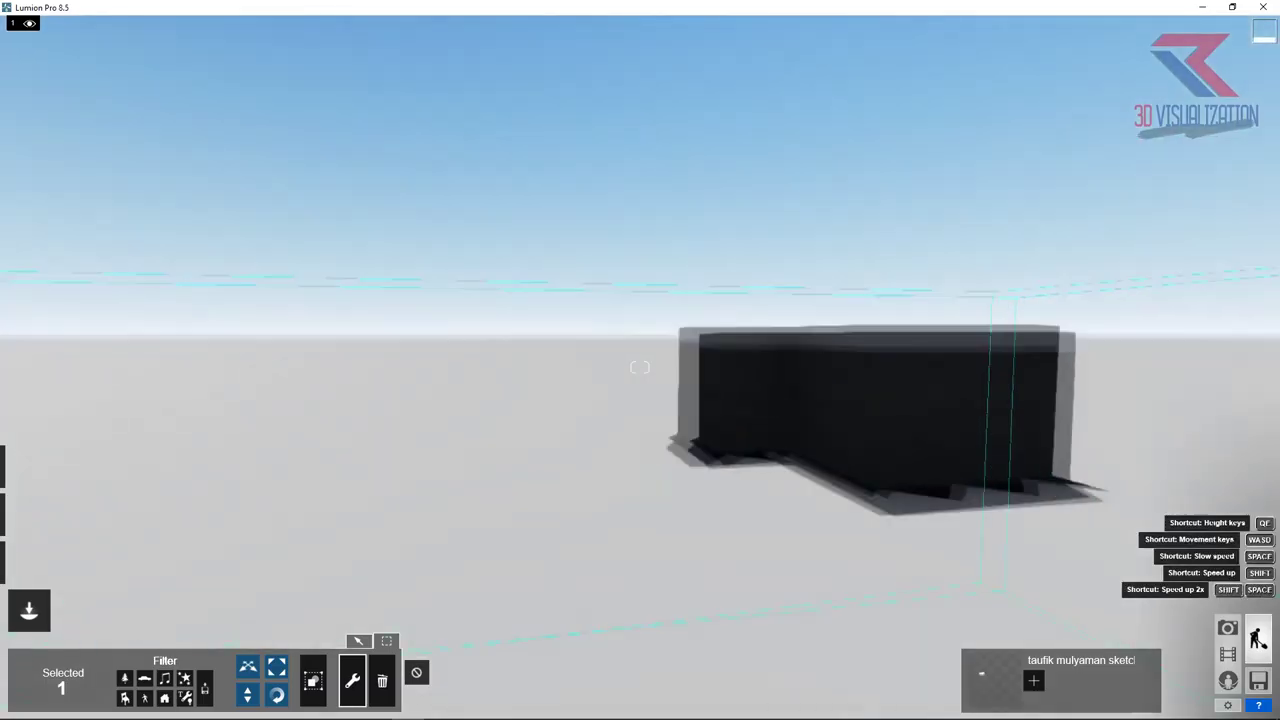
{"action": "scroll", "coordinate": [796, 456], "scroll_direction": "down", "scroll_amount": 3}
{"action": "scroll", "coordinate": [792, 456], "scroll_direction": "up", "scroll_amount": 2}
{"action": "scroll", "coordinate": [680, 465], "scroll_direction": "down", "scroll_amount": 4}
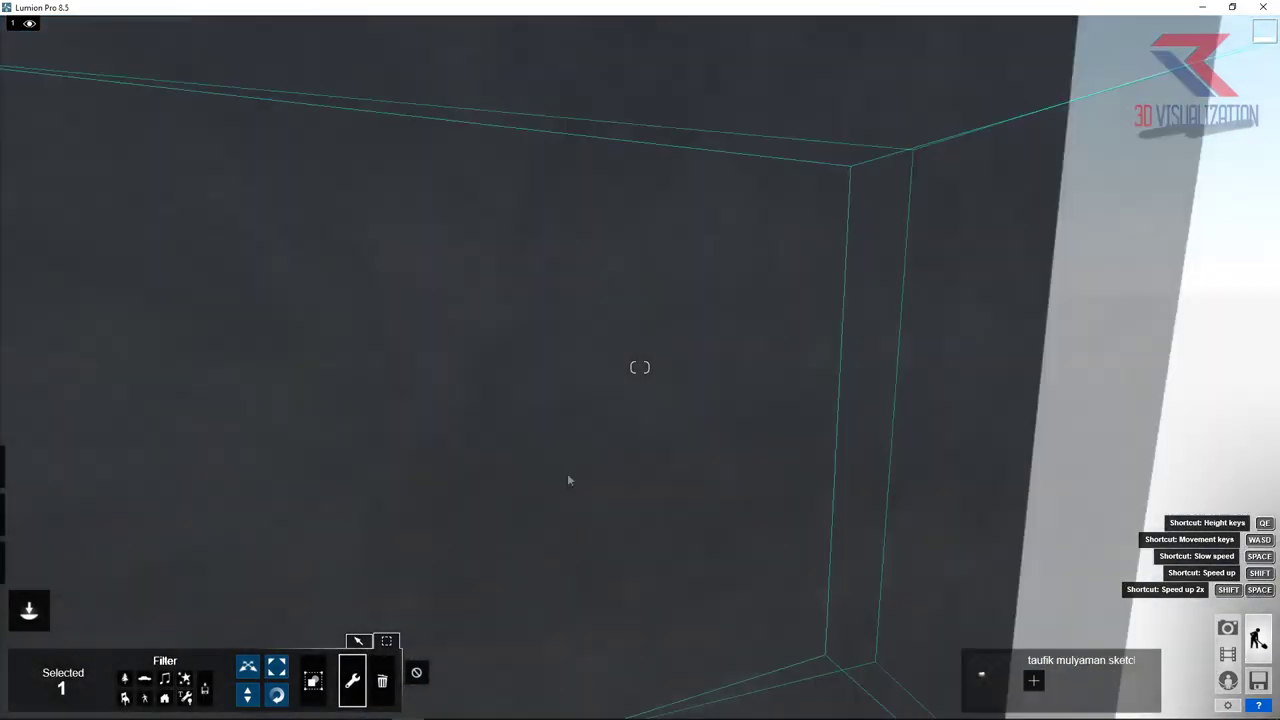
{"action": "scroll", "coordinate": [568, 480], "scroll_direction": "down", "scroll_amount": 3}
Step: Apply the Glass material to the side window wall in the Material Editor
{"action": "left_click", "coordinate": [29, 562]}
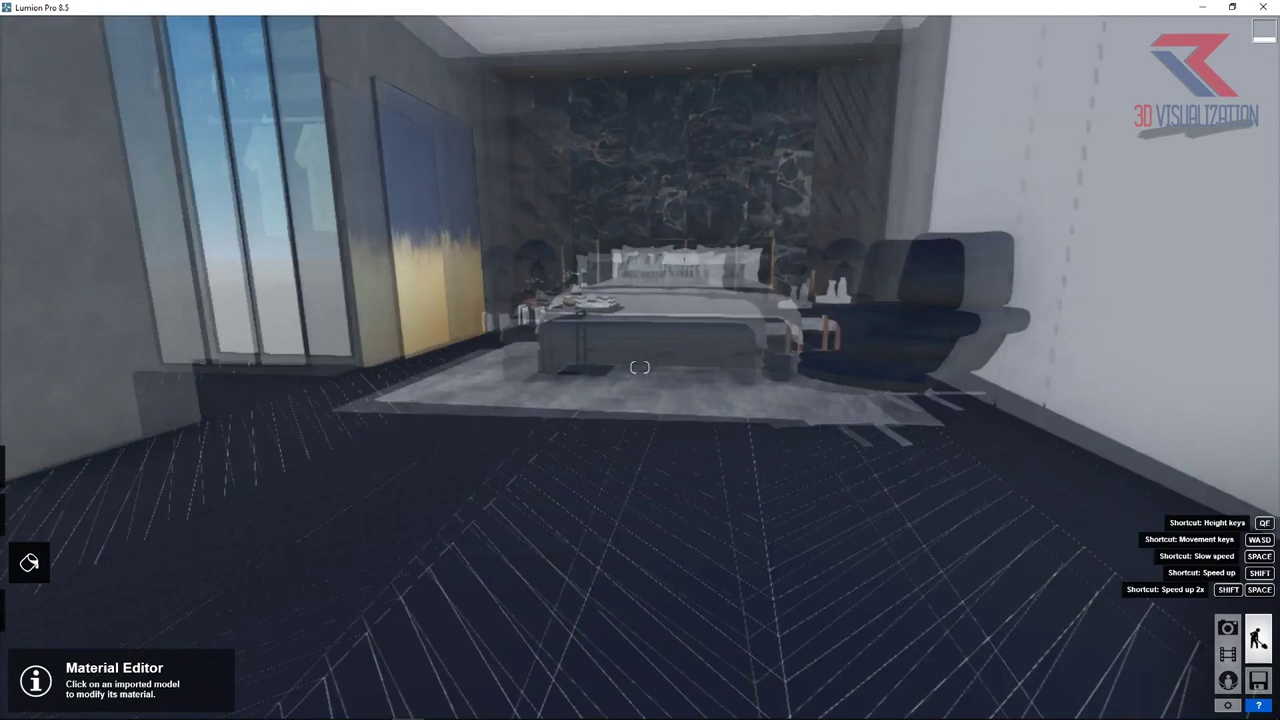
{"action": "right_click_drag", "start_coordinate": [757, 365], "coordinate": [757, 359]}
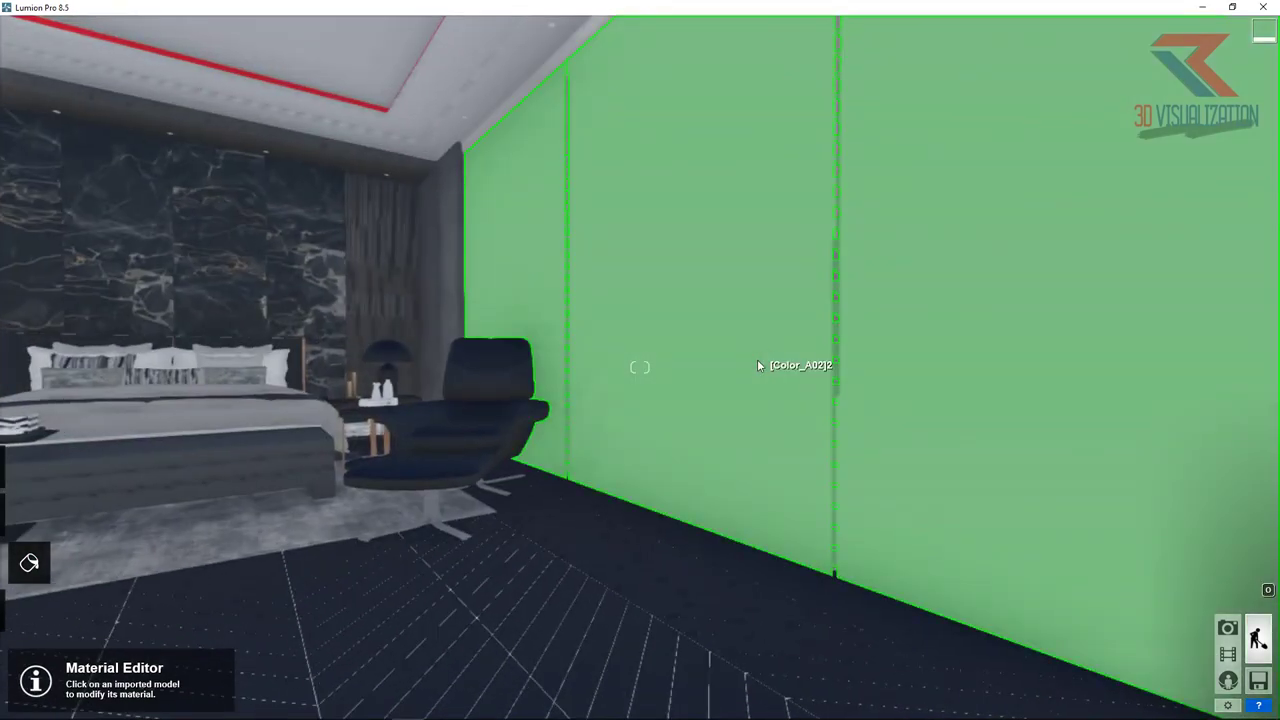
{"action": "left_click", "coordinate": [755, 365]}
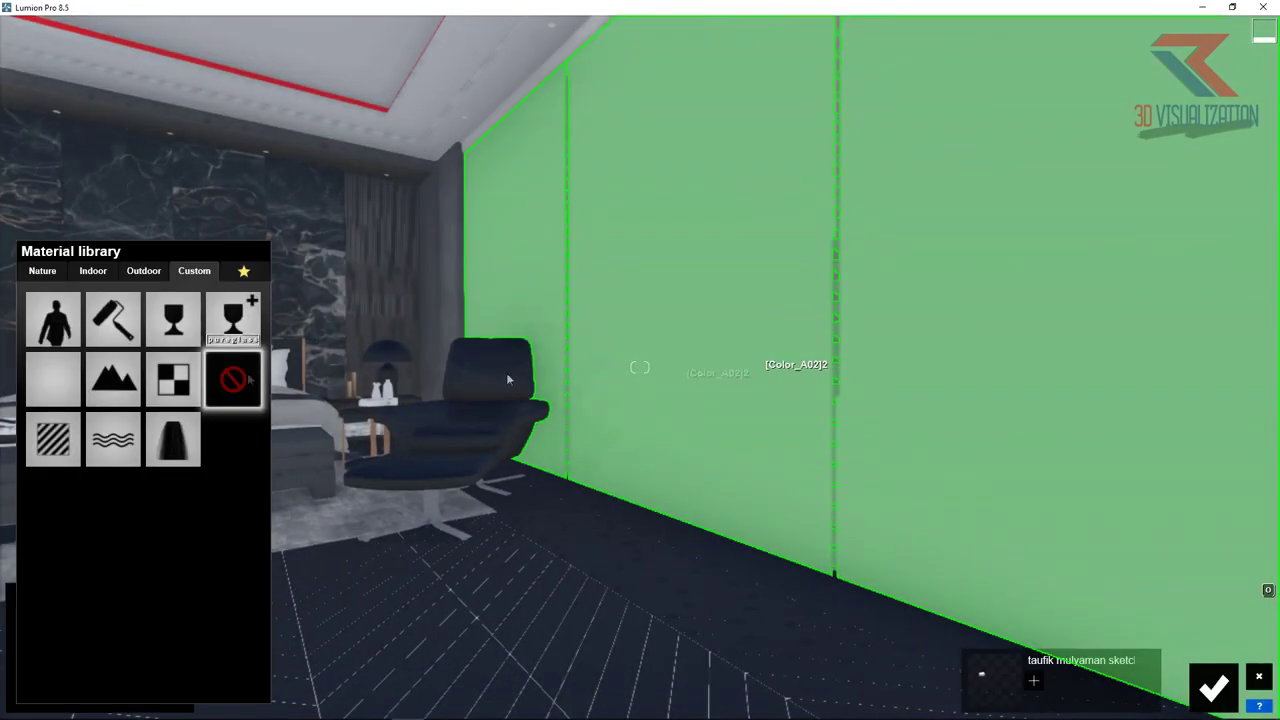
{"action": "left_click", "coordinate": [175, 320]}
{"action": "scroll", "coordinate": [929, 406], "scroll_direction": "up", "scroll_amount": 3}
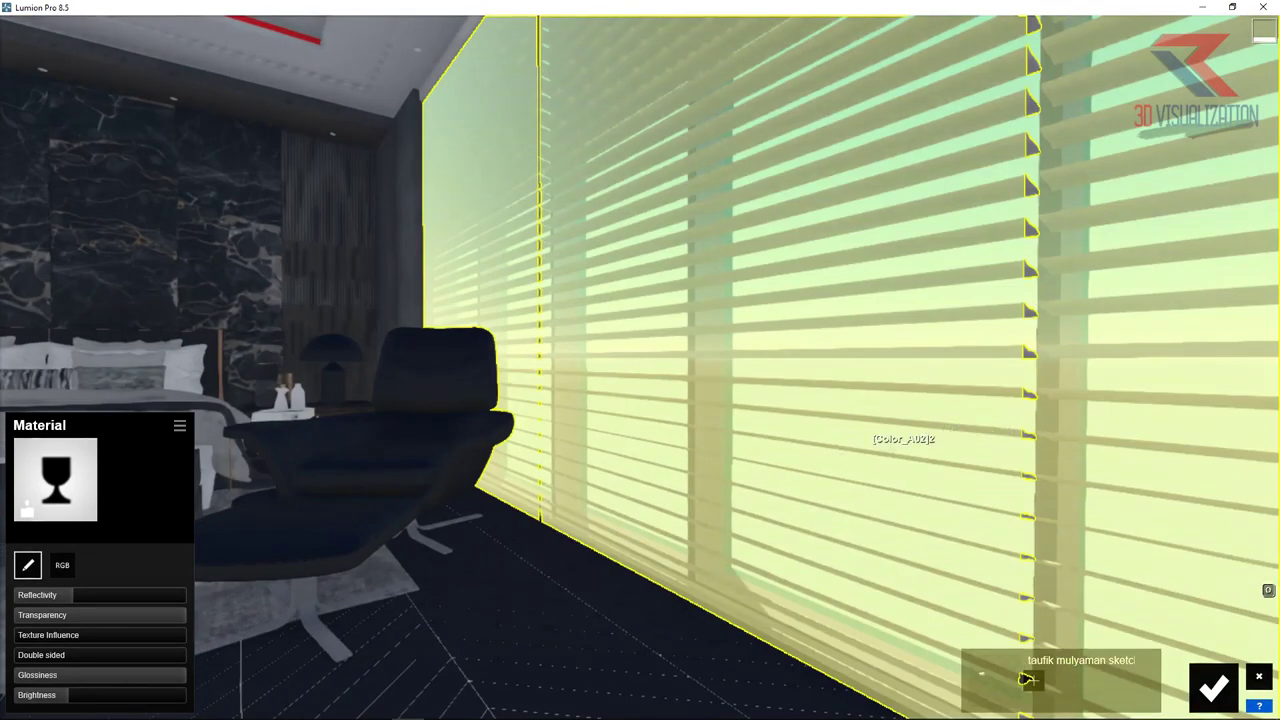
{"action": "scroll", "coordinate": [803, 452], "scroll_direction": "down", "scroll_amount": 3}
Step: Select the floor to give it a new material
{"action": "right_click_drag", "start_coordinate": [803, 452], "coordinate": [786, 489]}
{"action": "scroll", "coordinate": [778, 428], "scroll_direction": "up", "scroll_amount": 2}
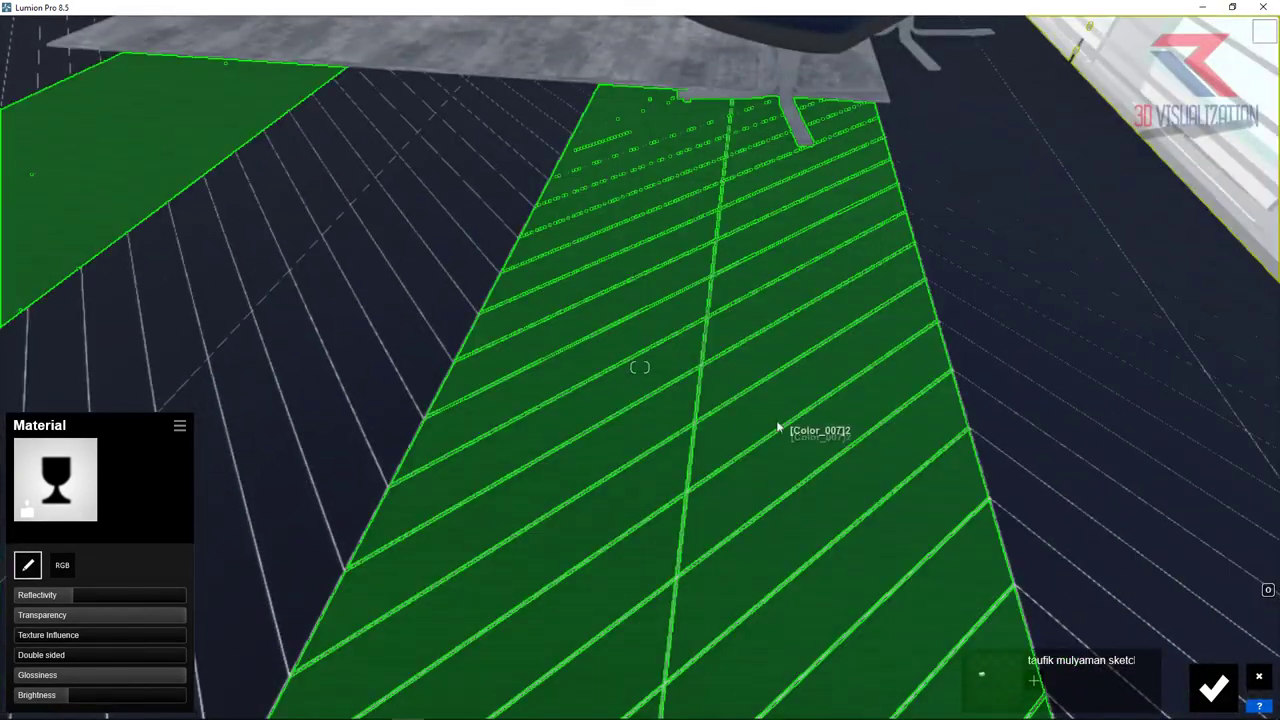
{"action": "scroll", "coordinate": [777, 405], "scroll_direction": "down", "scroll_amount": 2}
{"action": "left_click", "coordinate": [766, 380]}
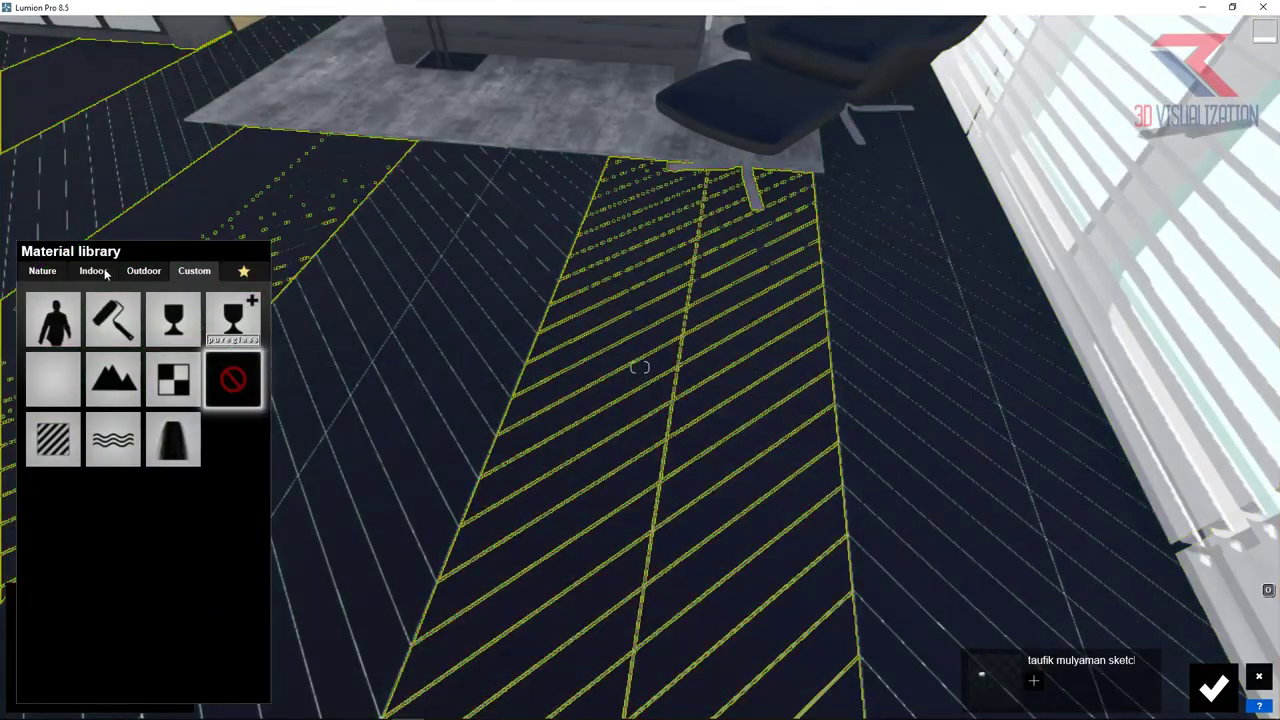
Step: Give the floor a Standard material with WoodFineDark004_COL_3K colour map and WoodFineDark004_NRM_3K normal map
{"action": "left_click", "coordinate": [53, 378]}
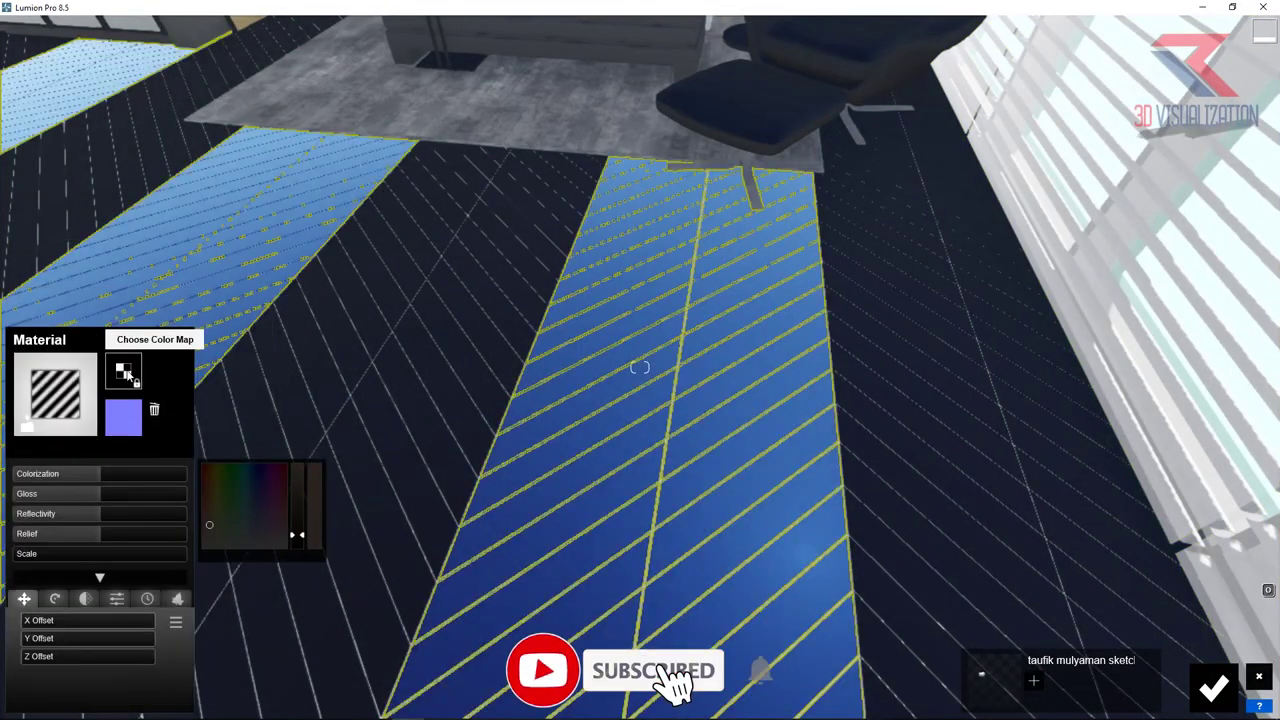
{"action": "left_click", "coordinate": [135, 366]}
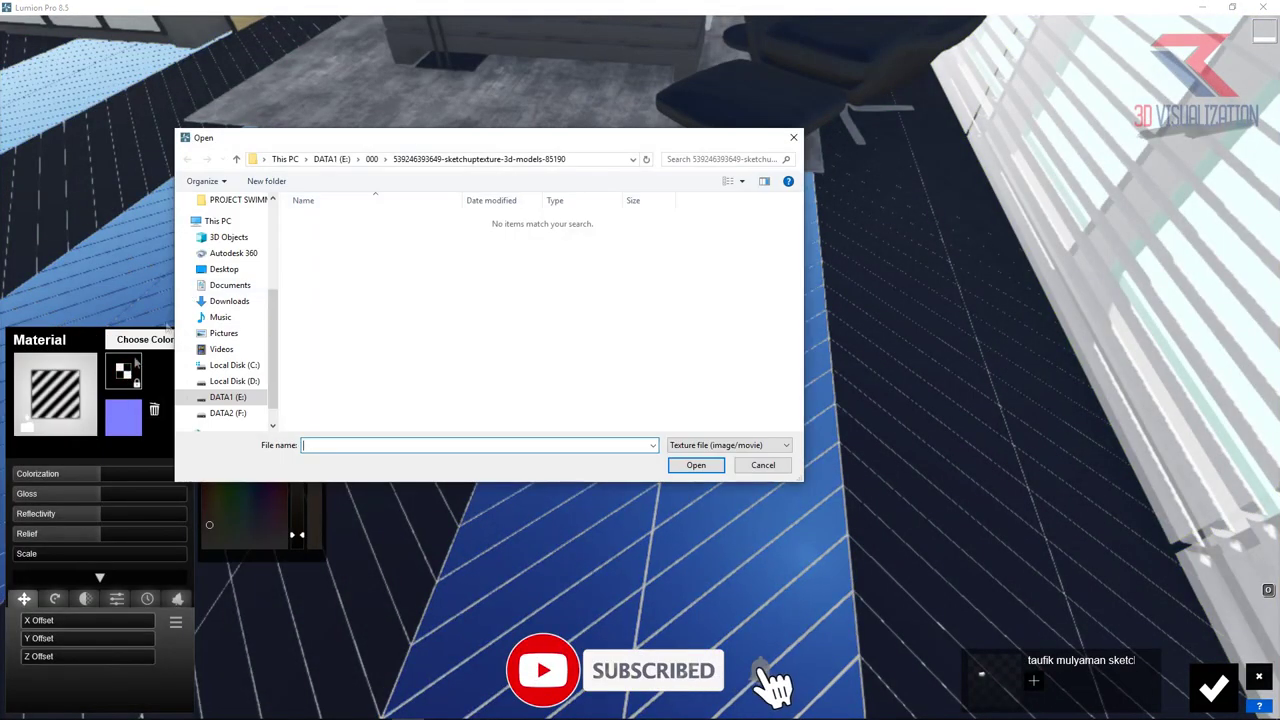
{"action": "left_click", "coordinate": [234, 383]}
{"action": "double_click", "coordinate": [617, 232]}
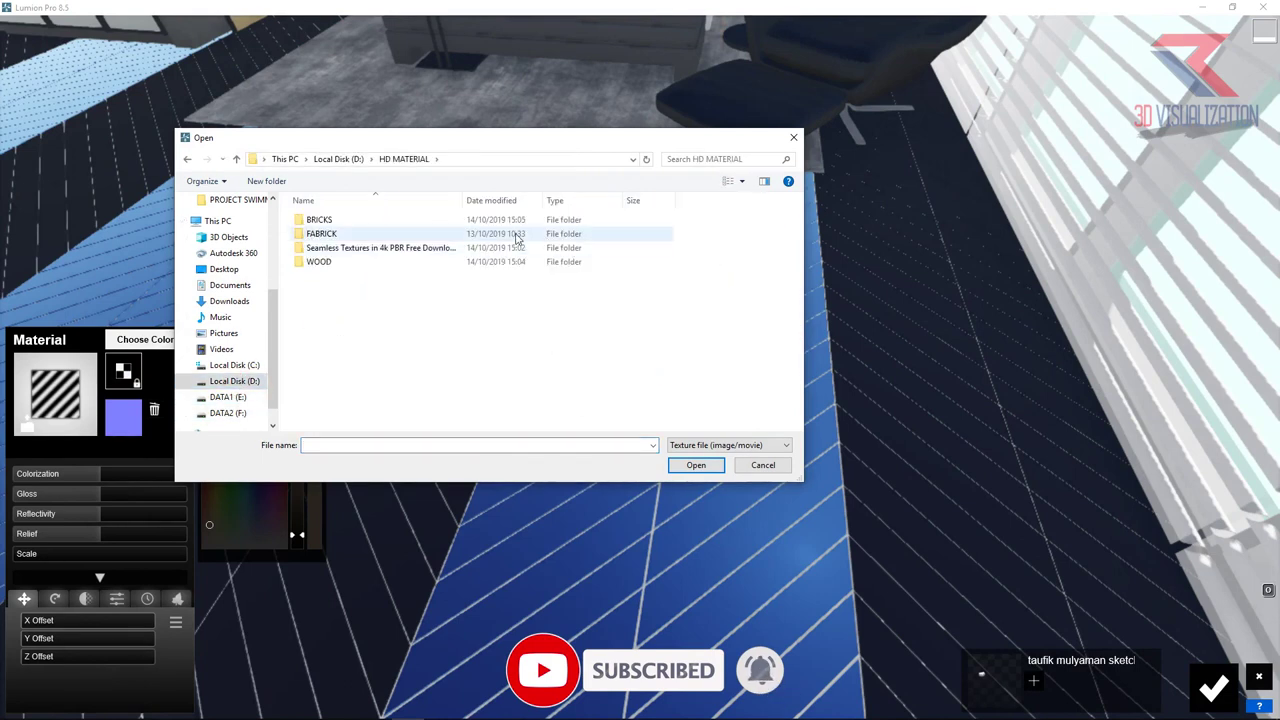
{"action": "double_click", "coordinate": [508, 261]}
{"action": "double_click", "coordinate": [503, 220]}
{"action": "double_click", "coordinate": [501, 221]}
{"action": "double_click", "coordinate": [434, 236]}
{"action": "double_click", "coordinate": [429, 218]}
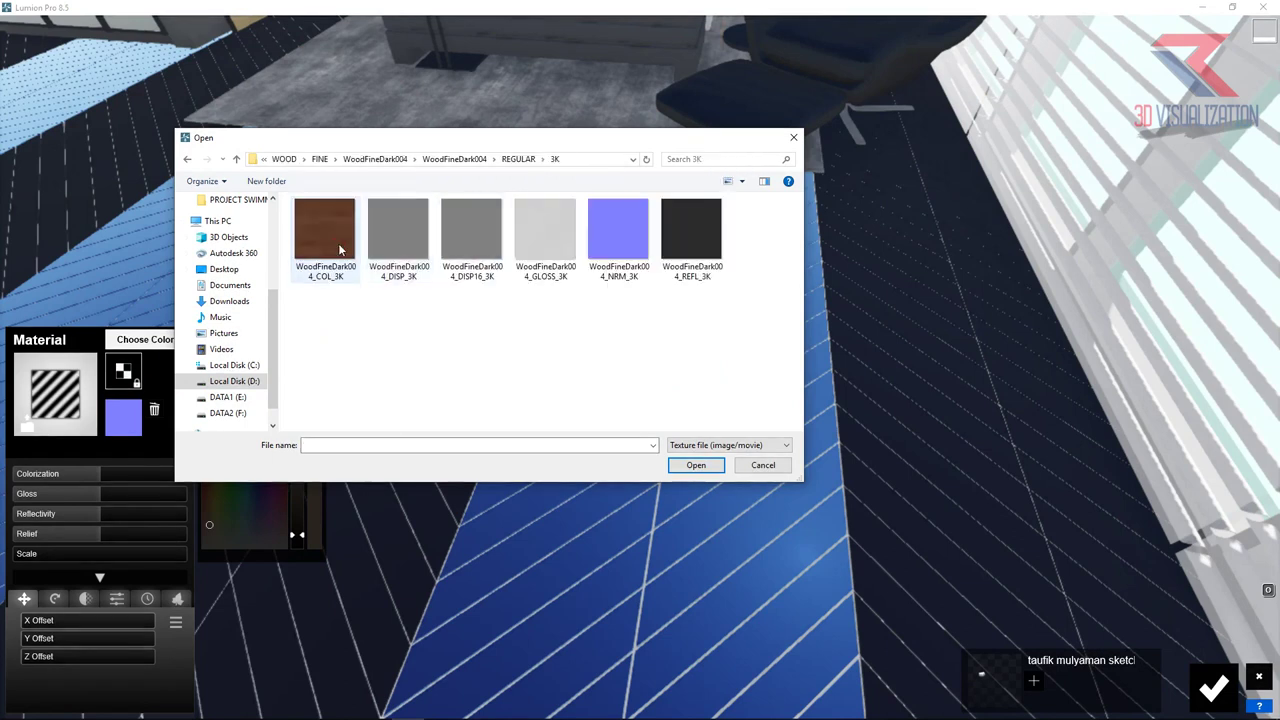
{"action": "double_click", "coordinate": [339, 250]}
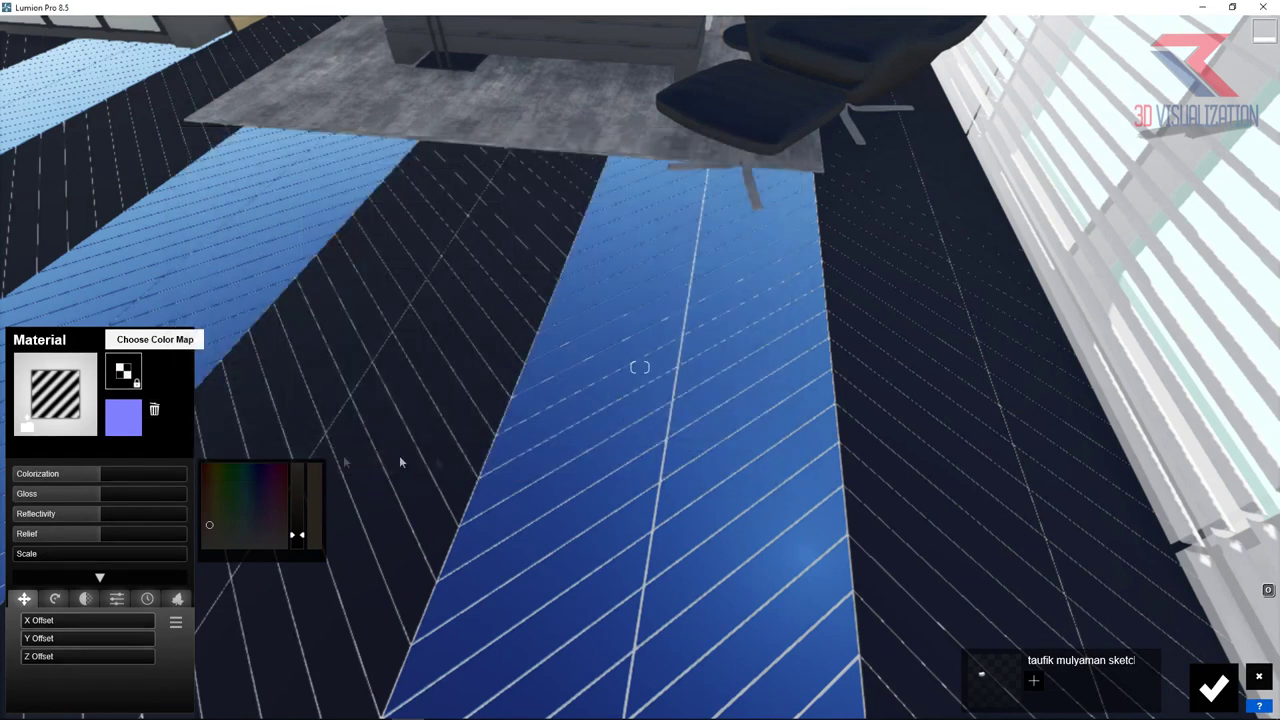
{"action": "left_click", "coordinate": [125, 420]}
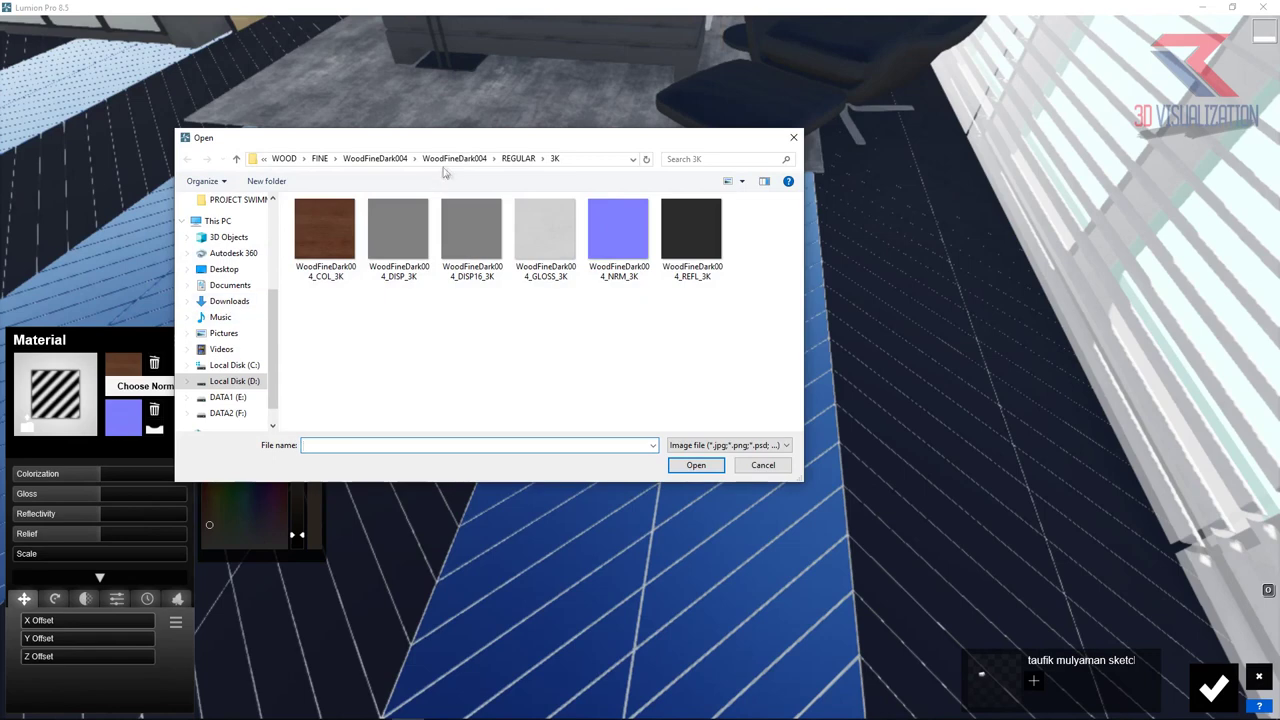
{"action": "double_click", "coordinate": [608, 232]}
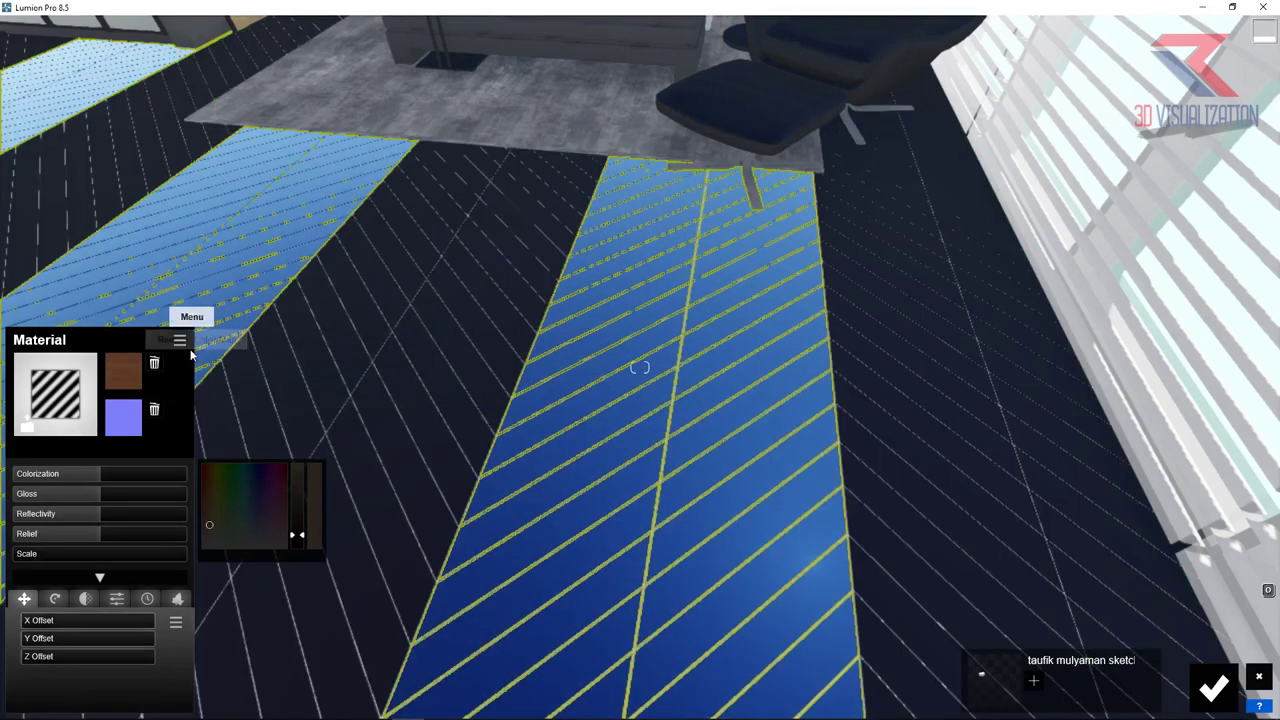
Step: Add weathering to the floor material, set colorization 0 and scale 1.0, and lower gloss and reflectivity
{"action": "scroll", "coordinate": [300, 480], "scroll_direction": "up", "scroll_amount": 3}
{"action": "left_click", "coordinate": [116, 598]}
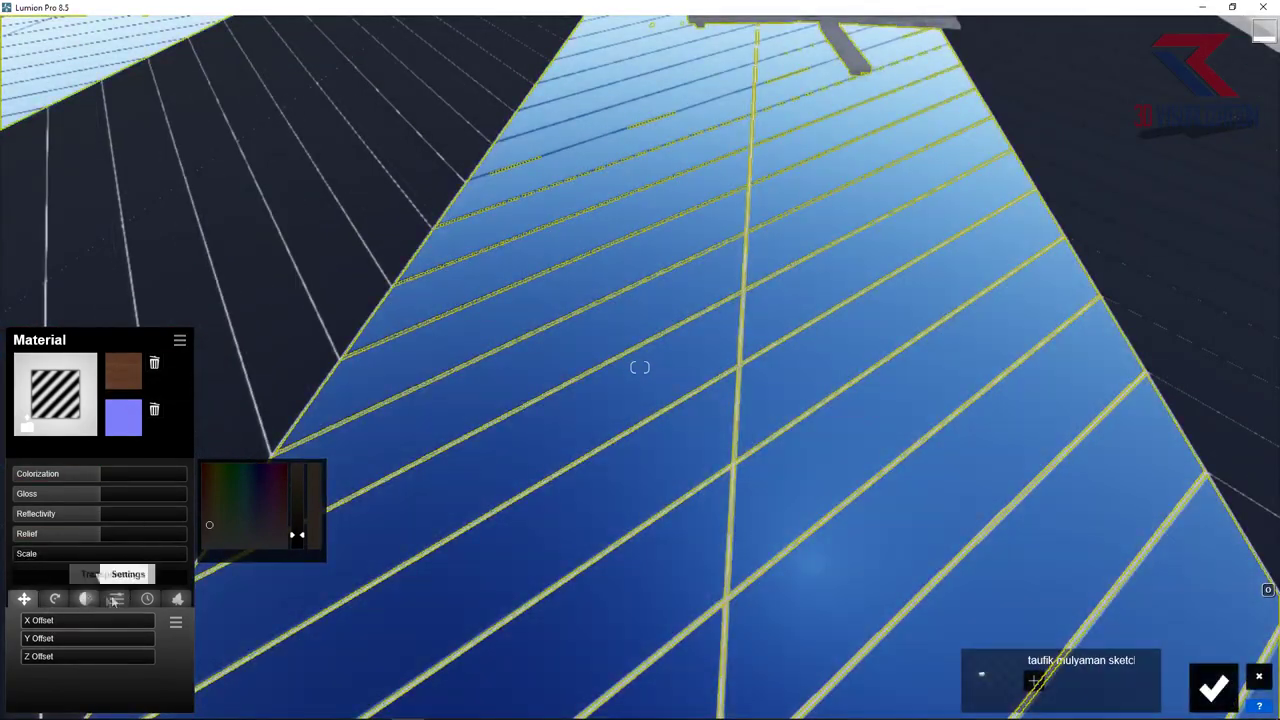
{"action": "left_click", "coordinate": [147, 598]}
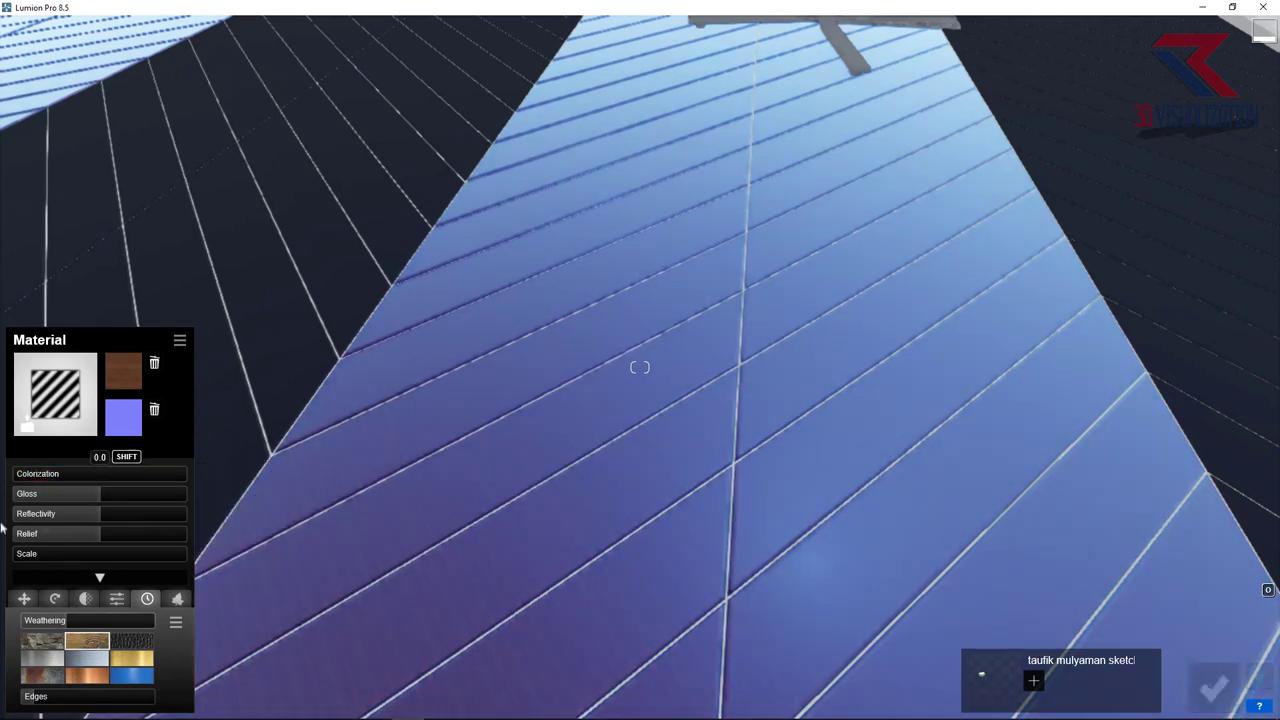
{"action": "mouse_move", "coordinate": [470, 465]}
{"action": "right_mouse_down"}
{"action": "mouse_move", "coordinate": [512, 461]}
{"action": "mouse_move", "coordinate": [500, 466]}
{"action": "right_mouse_up"}
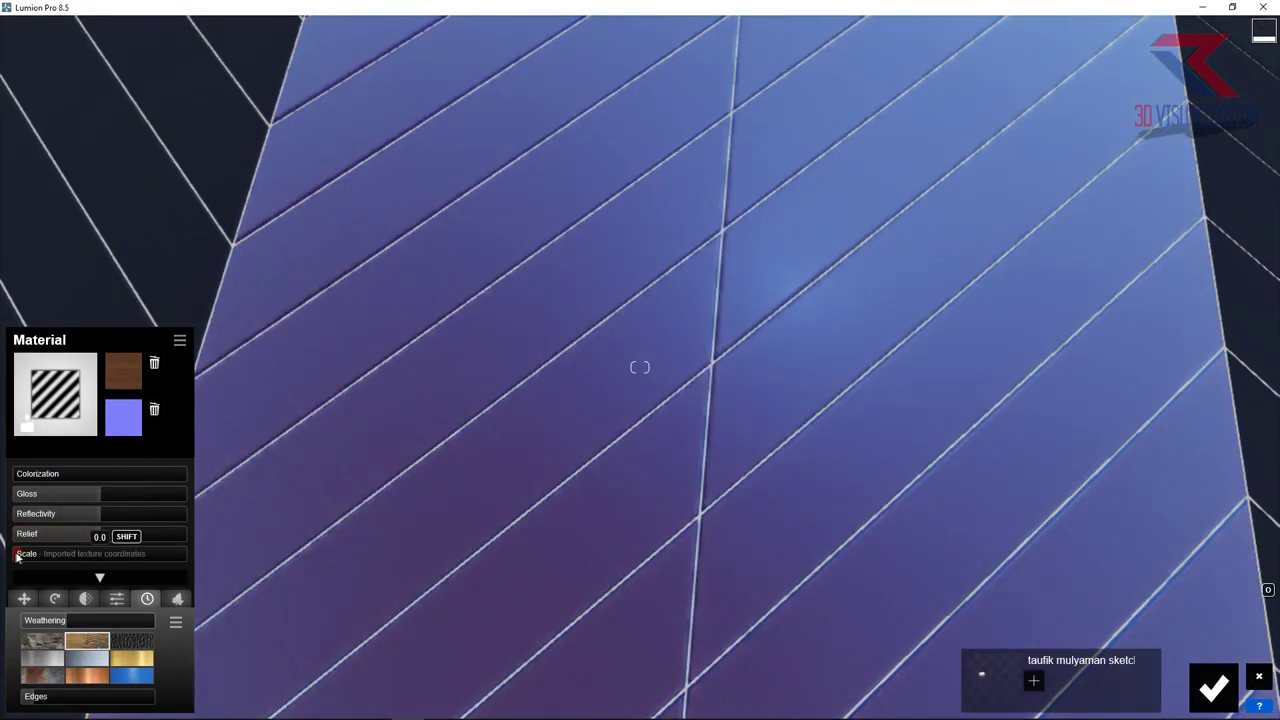
{"action": "left_click_drag", "start_coordinate": [63, 558], "coordinate": [46, 558]}
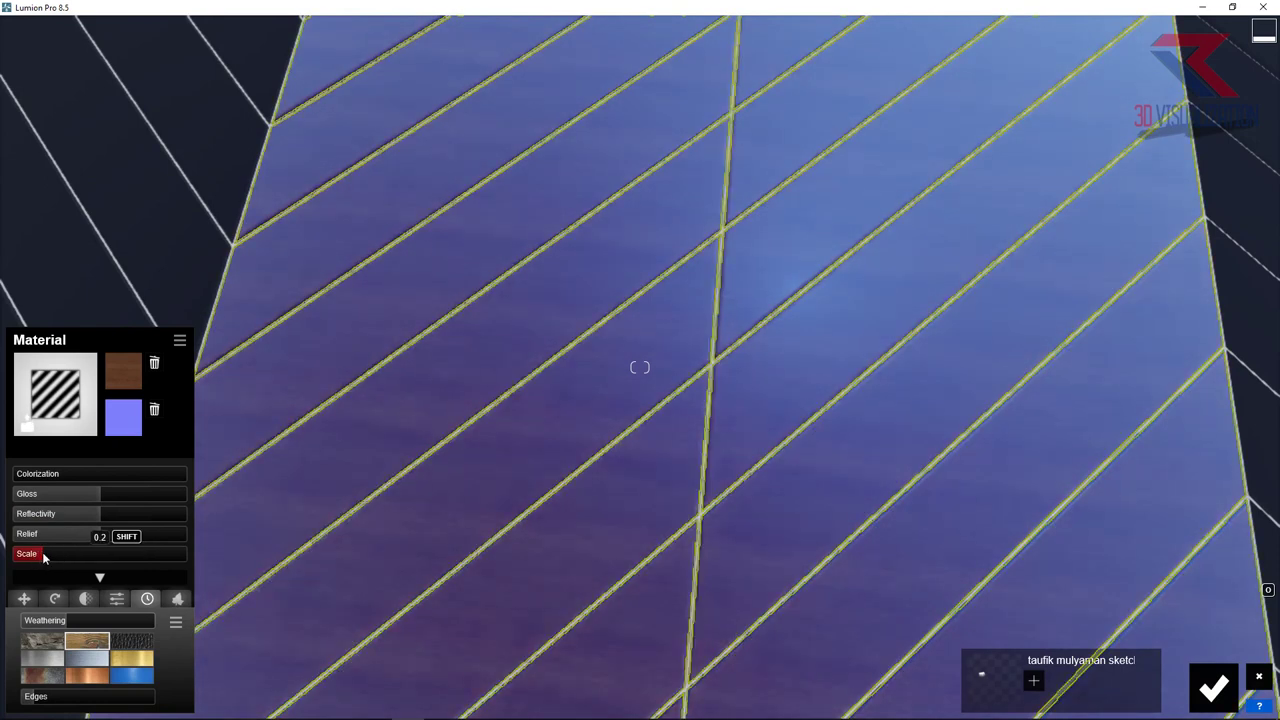
{"action": "left_click_drag", "start_coordinate": [101, 496], "coordinate": [57, 496]}
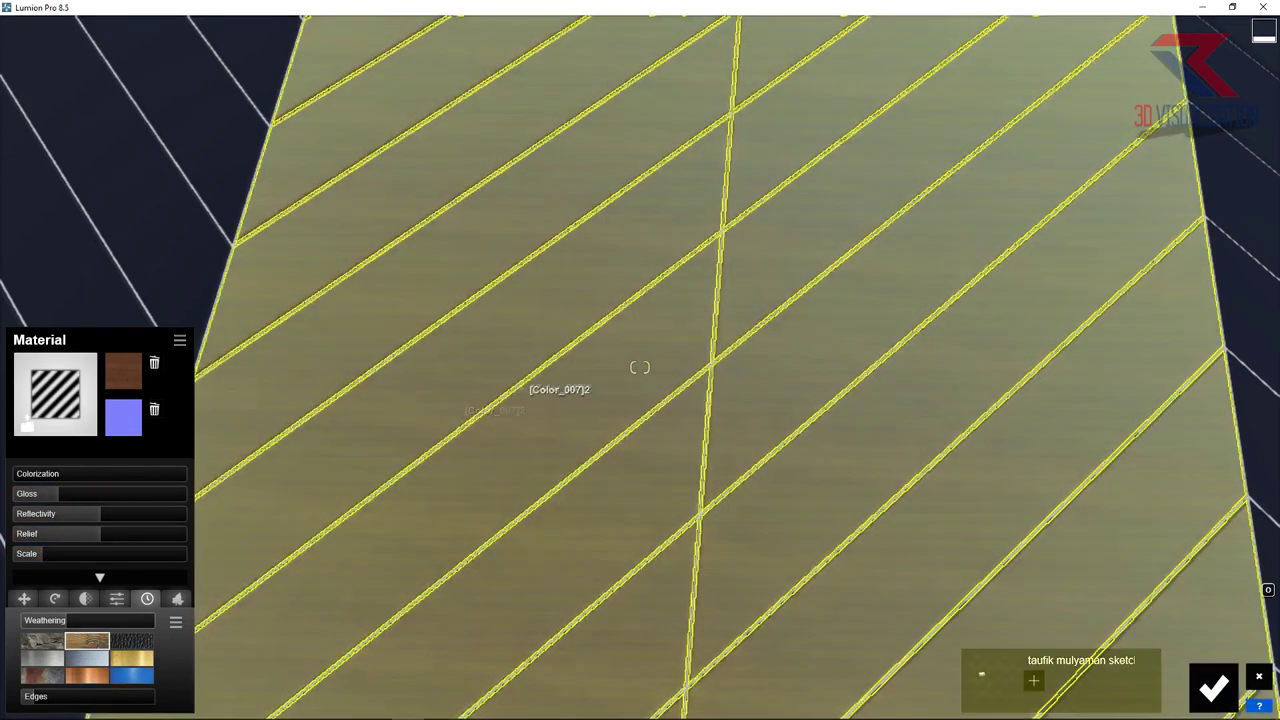
{"action": "right_click_drag", "start_coordinate": [518, 434], "coordinate": [226, 522]}
{"action": "left_click_drag", "start_coordinate": [100, 513], "coordinate": [74, 513]}
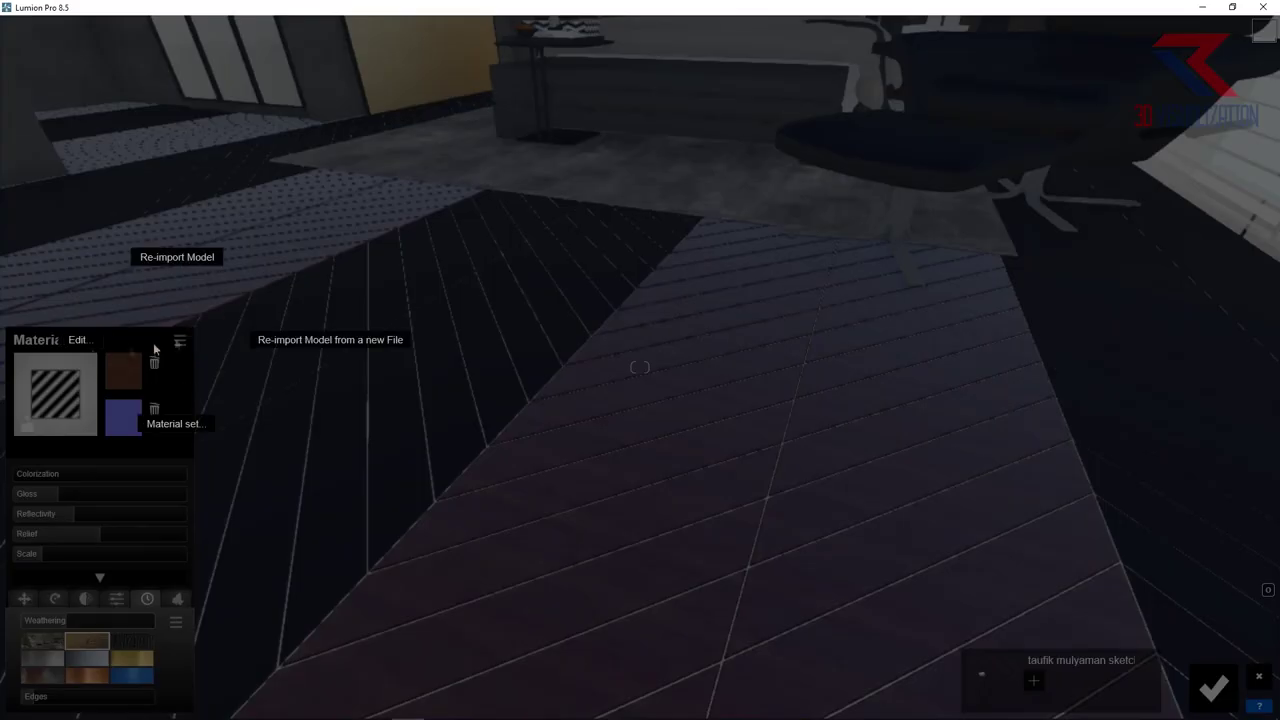
Step: Copy the wood floor material and paste it onto the neighbouring floor section
{"action": "left_click", "coordinate": [76, 341]}
{"action": "left_click", "coordinate": [131, 360]}
{"action": "left_click", "coordinate": [337, 428]}
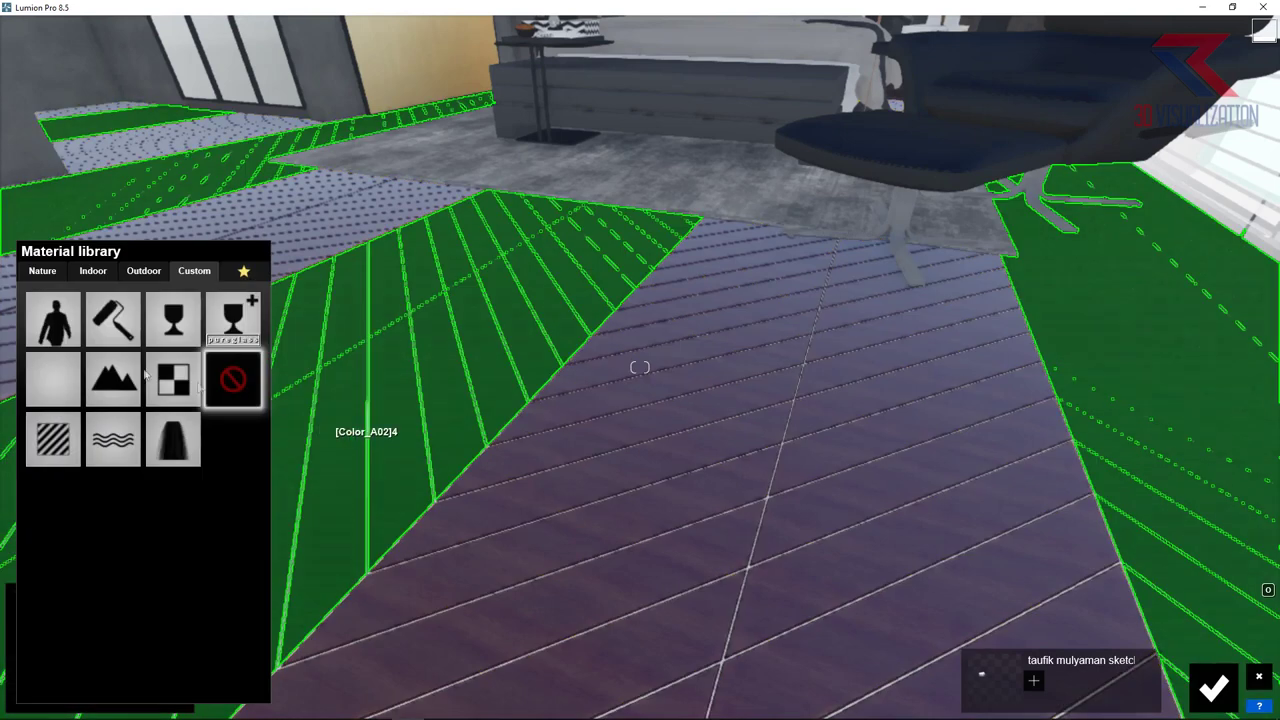
{"action": "left_click", "coordinate": [53, 440]}
{"action": "left_click", "coordinate": [179, 340]}
{"action": "left_click", "coordinate": [76, 341]}
{"action": "left_click", "coordinate": [112, 387]}
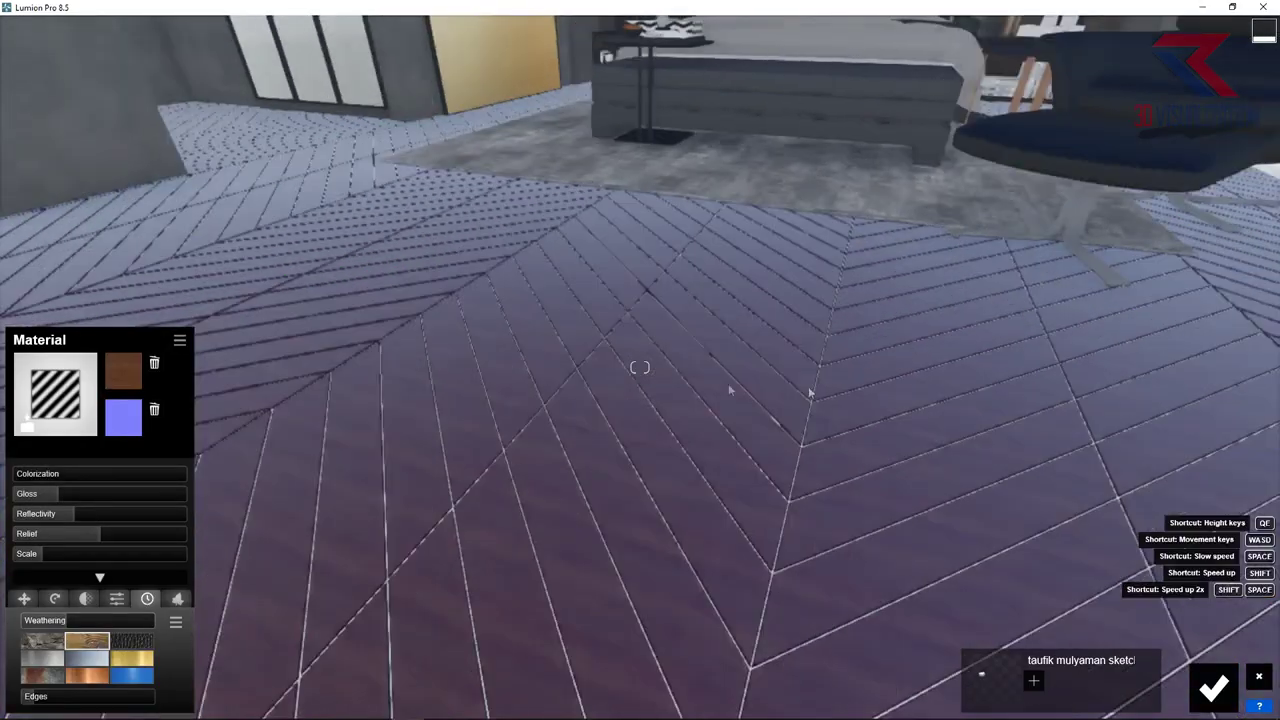
{"action": "left_click", "coordinate": [1213, 687]}
{"action": "mouse_move", "coordinate": [780, 463]}
{"action": "right_mouse_down"}
{"action": "mouse_move", "coordinate": [713, 511]}
{"action": "mouse_move", "coordinate": [716, 573]}
{"action": "mouse_move", "coordinate": [647, 470]}
{"action": "mouse_move", "coordinate": [641, 524]}
{"action": "mouse_move", "coordinate": [654, 509]}
{"action": "right_mouse_up"}
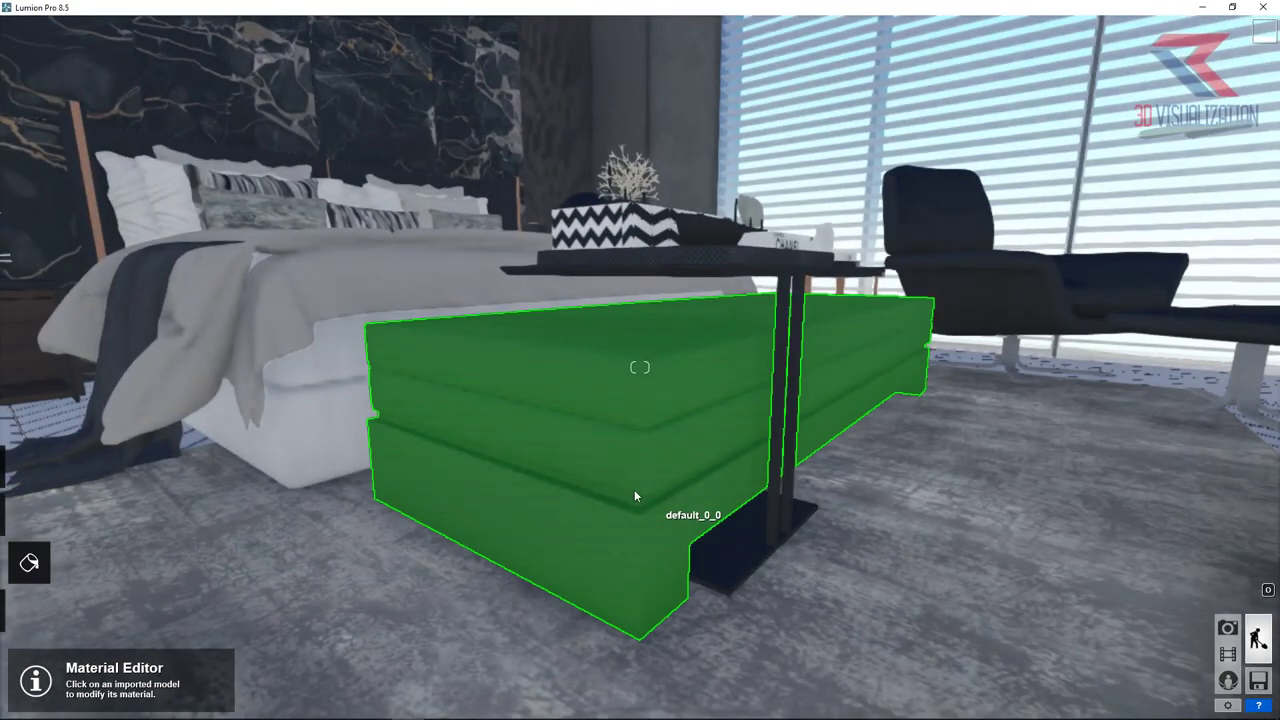
Step: Give the bench a Standard material with colorization raised to a dark grey tint
{"action": "left_click", "coordinate": [538, 490]}
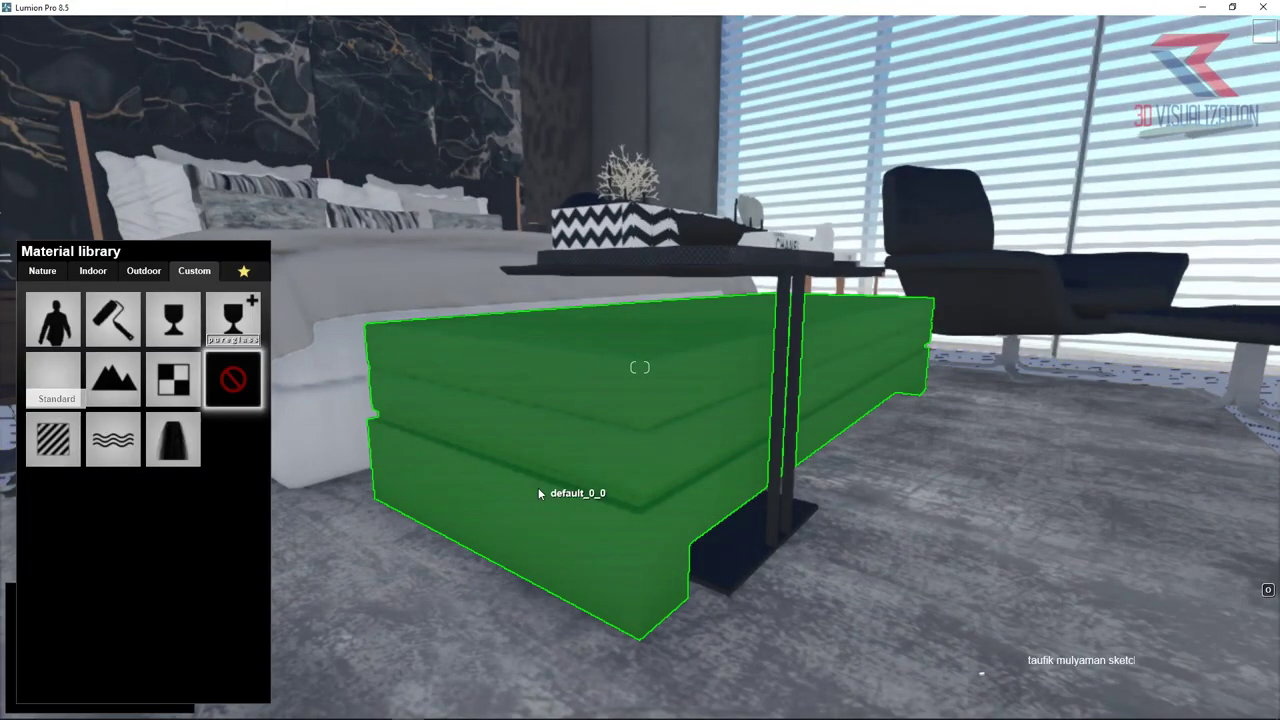
{"action": "left_click", "coordinate": [54, 440]}
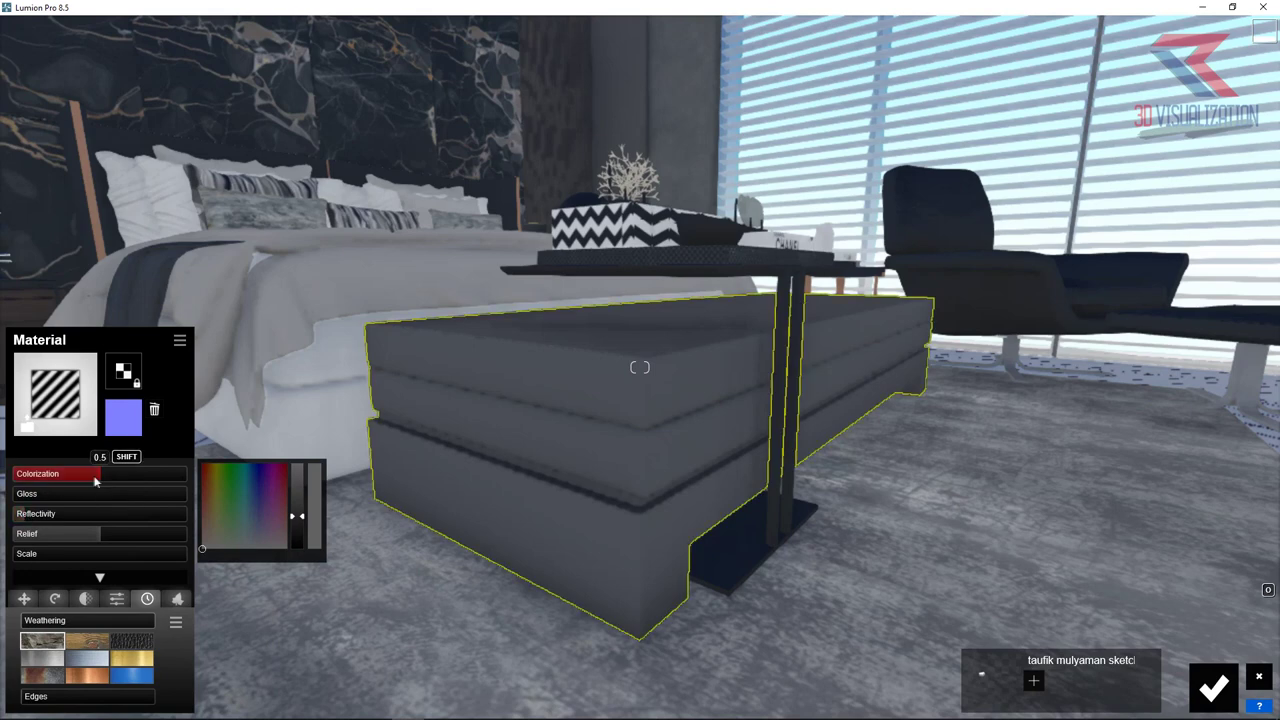
{"action": "left_click_drag", "start_coordinate": [94, 474], "coordinate": [165, 474]}
{"action": "right_click_drag", "start_coordinate": [557, 366], "coordinate": [795, 486]}
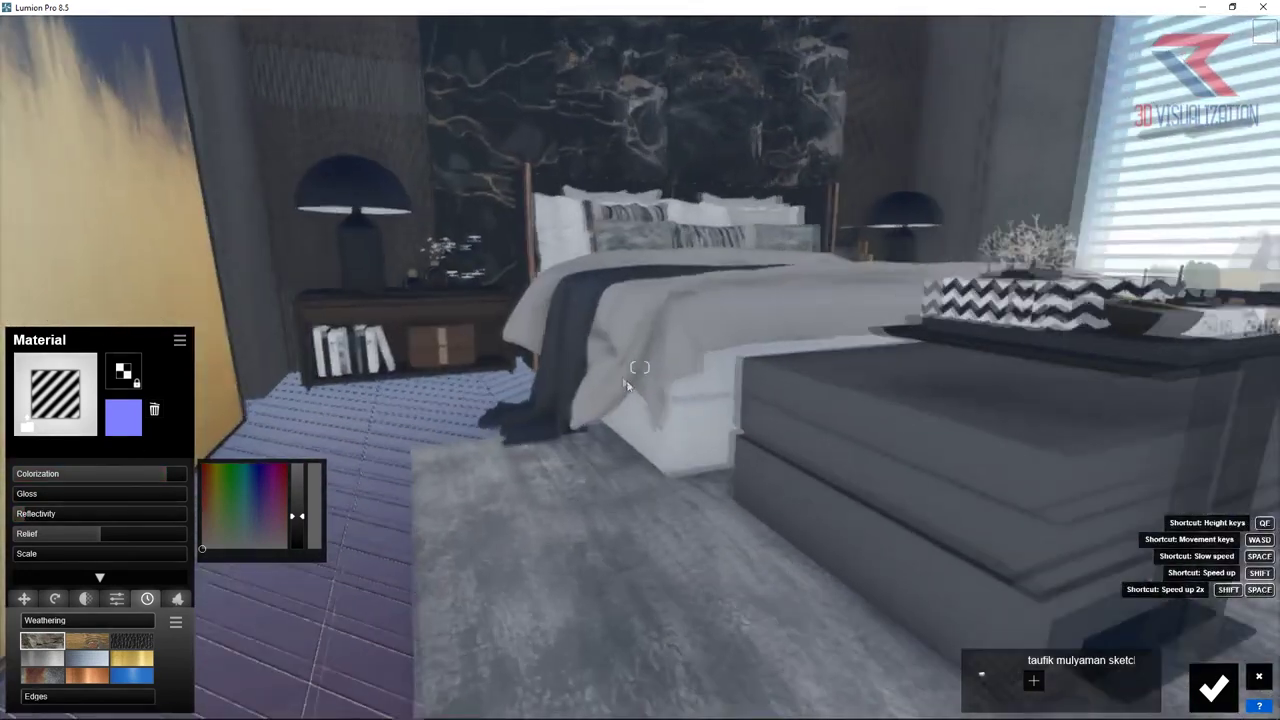
Step: Apply the beige Polii Fabric Linen 001 2k from Indoor > Fabric to the bed base
{"action": "left_click", "coordinate": [795, 486]}
{"action": "left_click", "coordinate": [104, 271]}
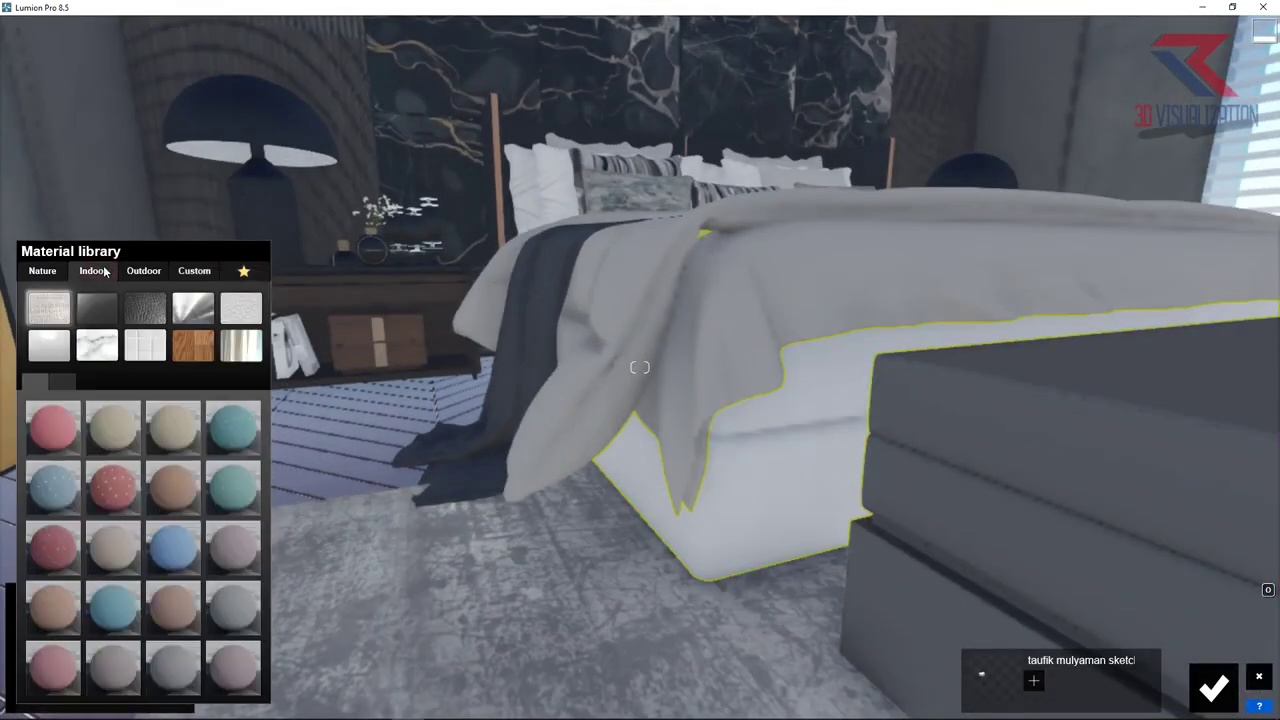
{"action": "left_click", "coordinate": [62, 381]}
{"action": "left_click", "coordinate": [66, 544]}
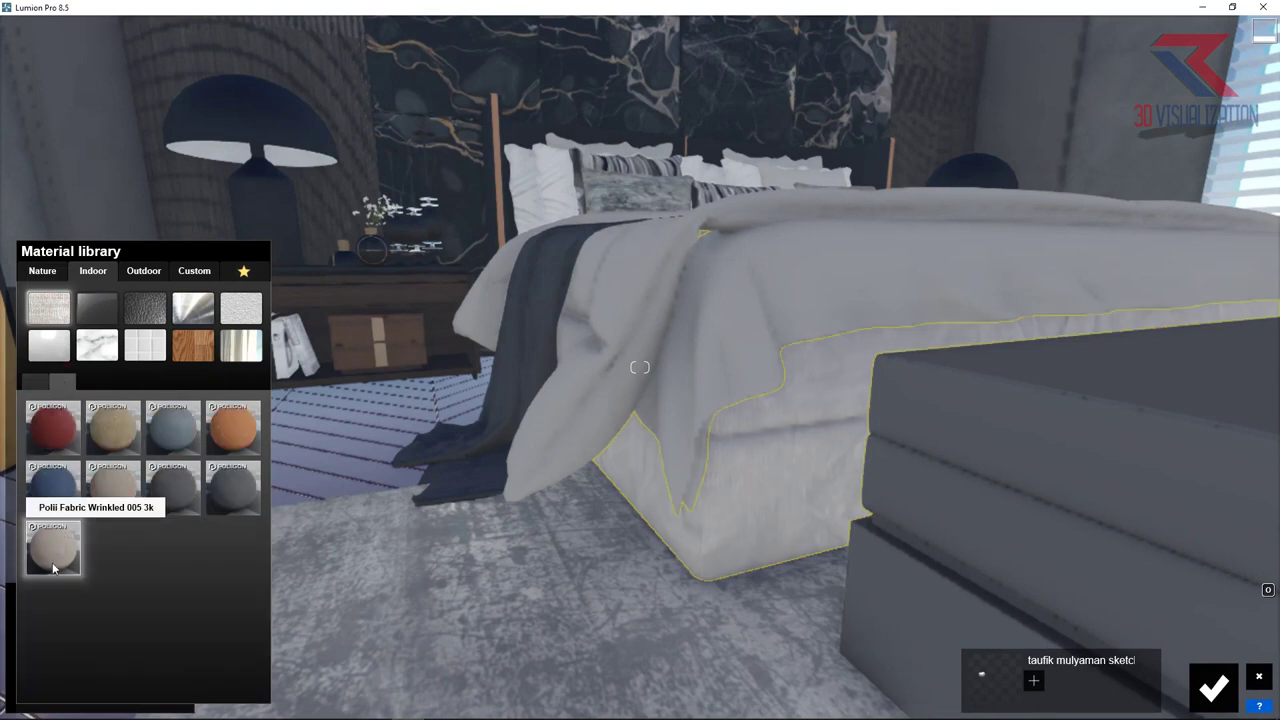
{"action": "key", "text": "w"}
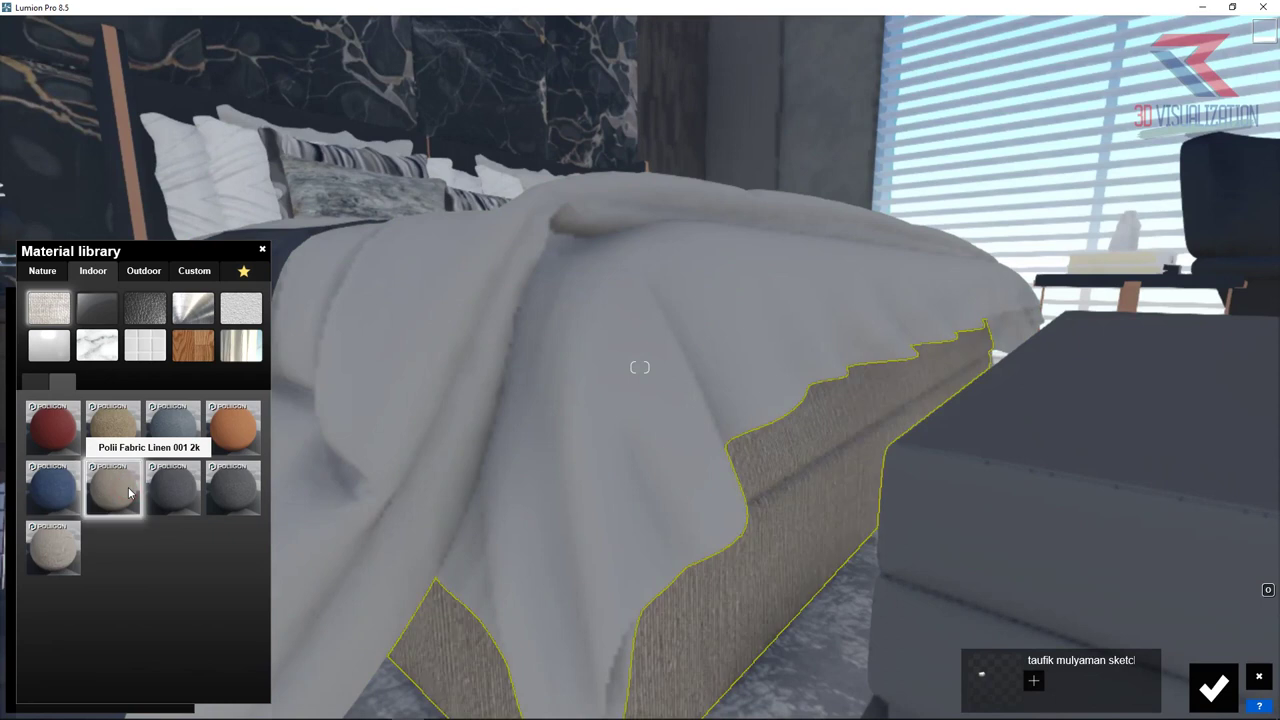
{"action": "left_click", "coordinate": [129, 492]}
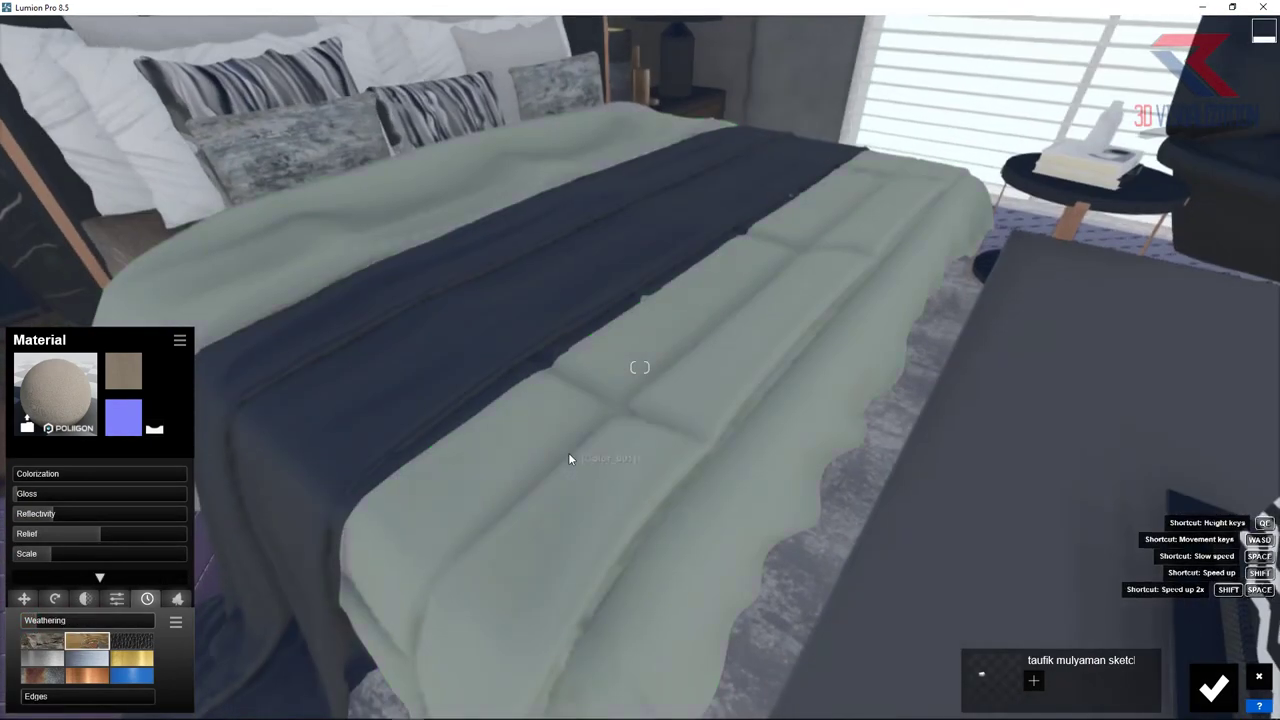
Step: Apply the blue Polii Fabric CottonTwill 001 2k fabric to the quilted blanket
{"action": "left_click", "coordinate": [568, 458]}
{"action": "left_click", "coordinate": [93, 270]}
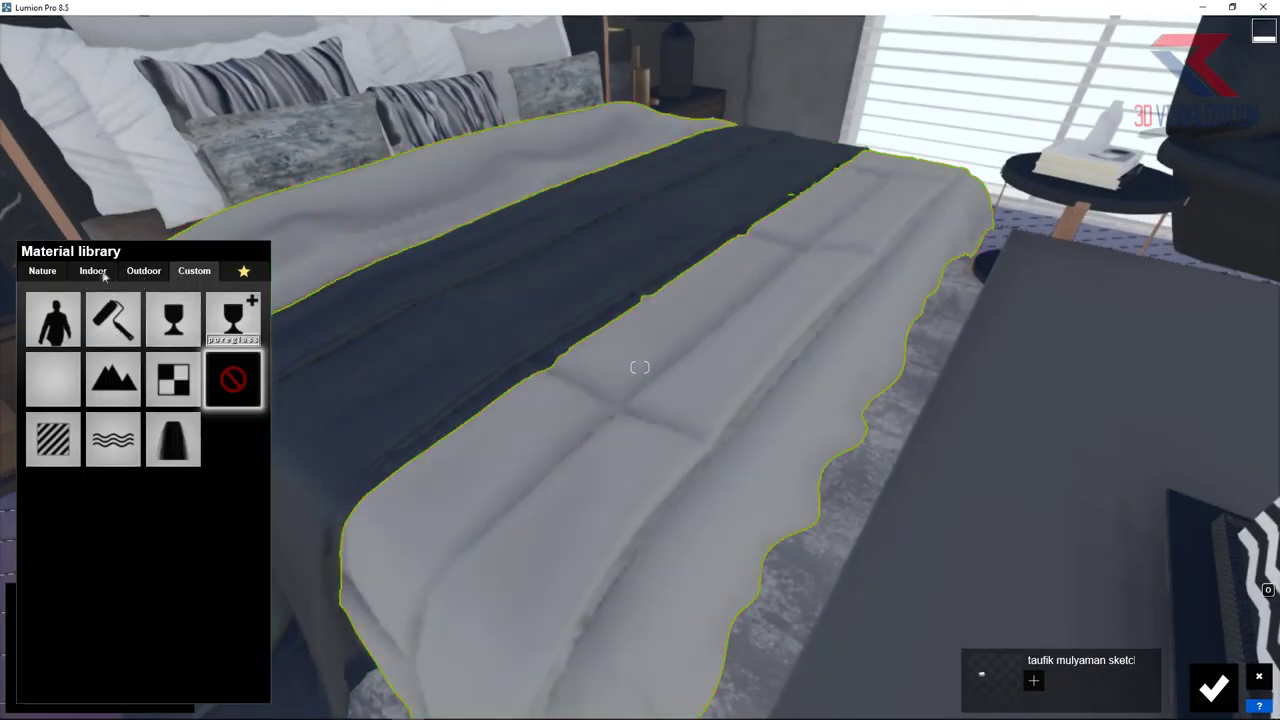
{"action": "left_click", "coordinate": [241, 345]}
{"action": "left_click", "coordinate": [69, 377]}
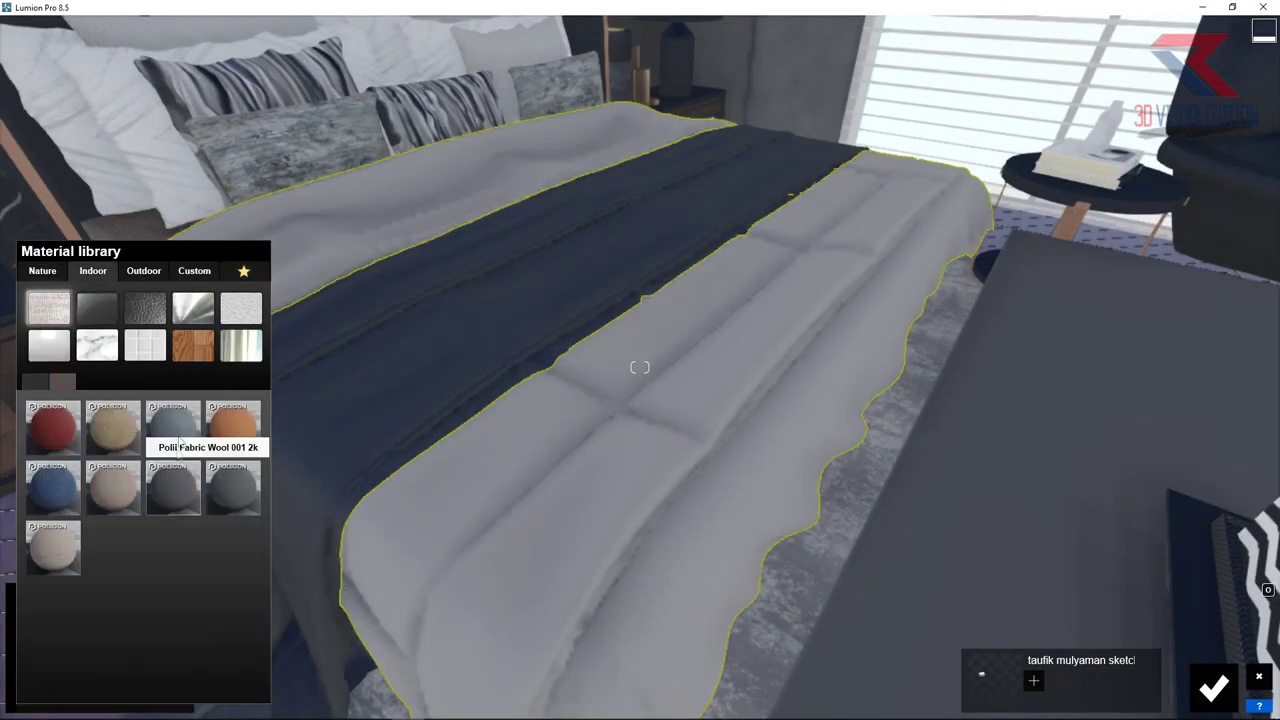
{"action": "left_click", "coordinate": [180, 430]}
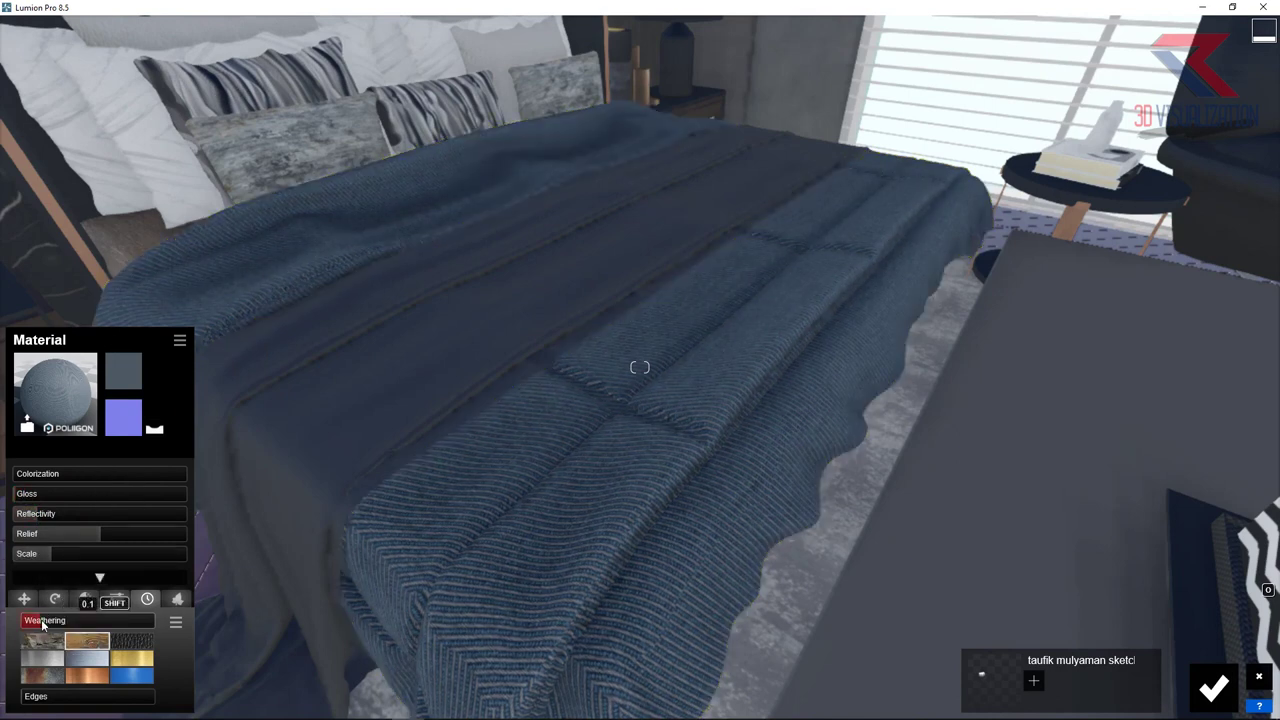
Step: Give the bed runner a dark grey Polii wool fabric with lowered gloss
{"action": "left_click", "coordinate": [55, 392]}
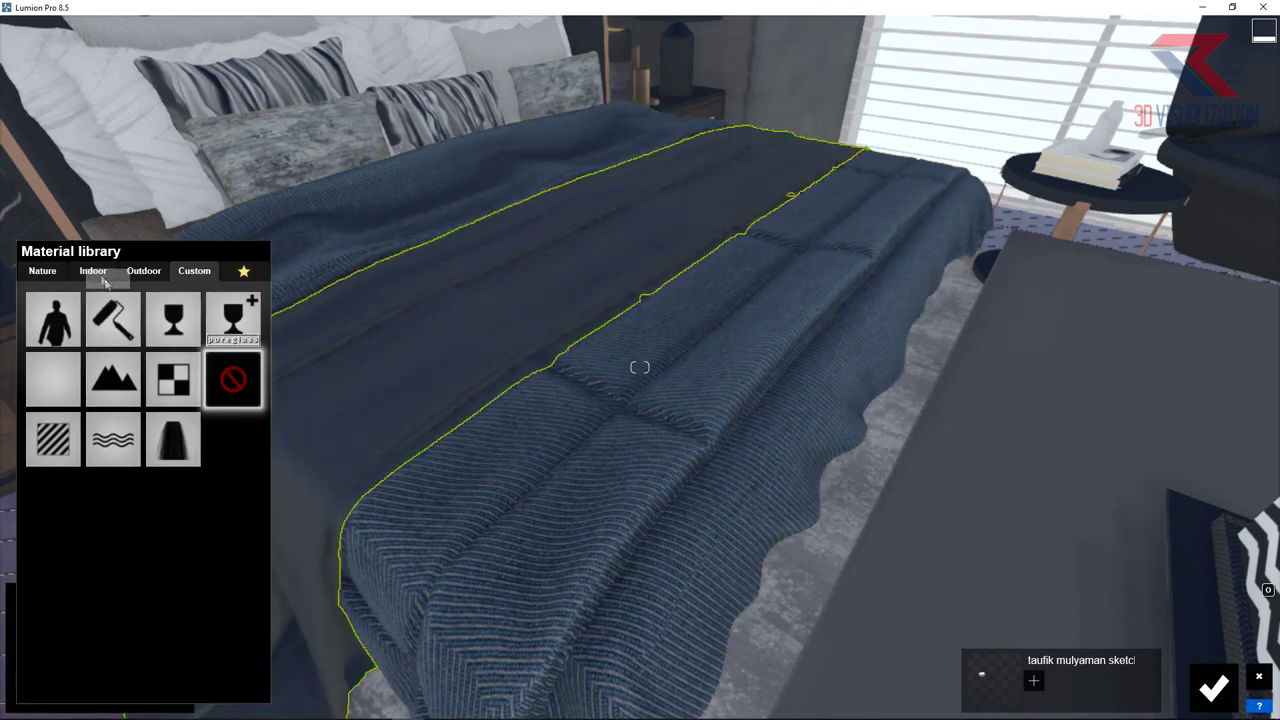
{"action": "left_click", "coordinate": [93, 271]}
{"action": "left_click", "coordinate": [49, 313]}
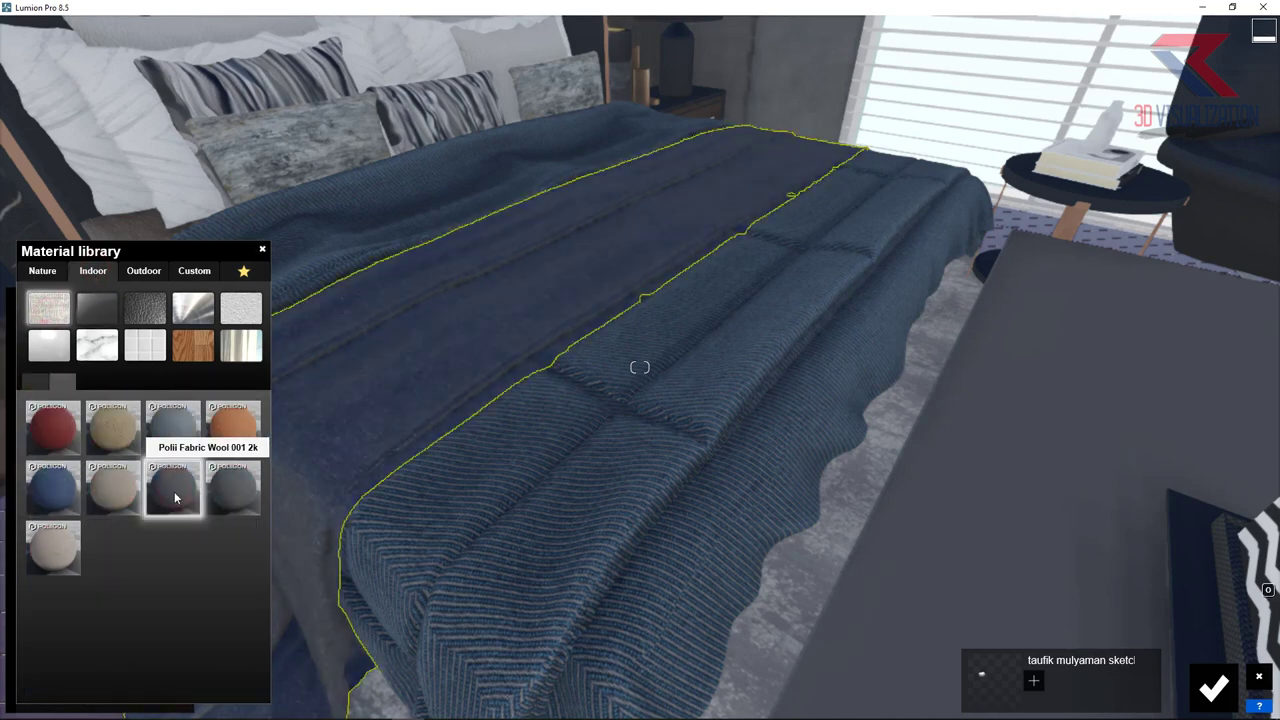
{"action": "left_click", "coordinate": [227, 496]}
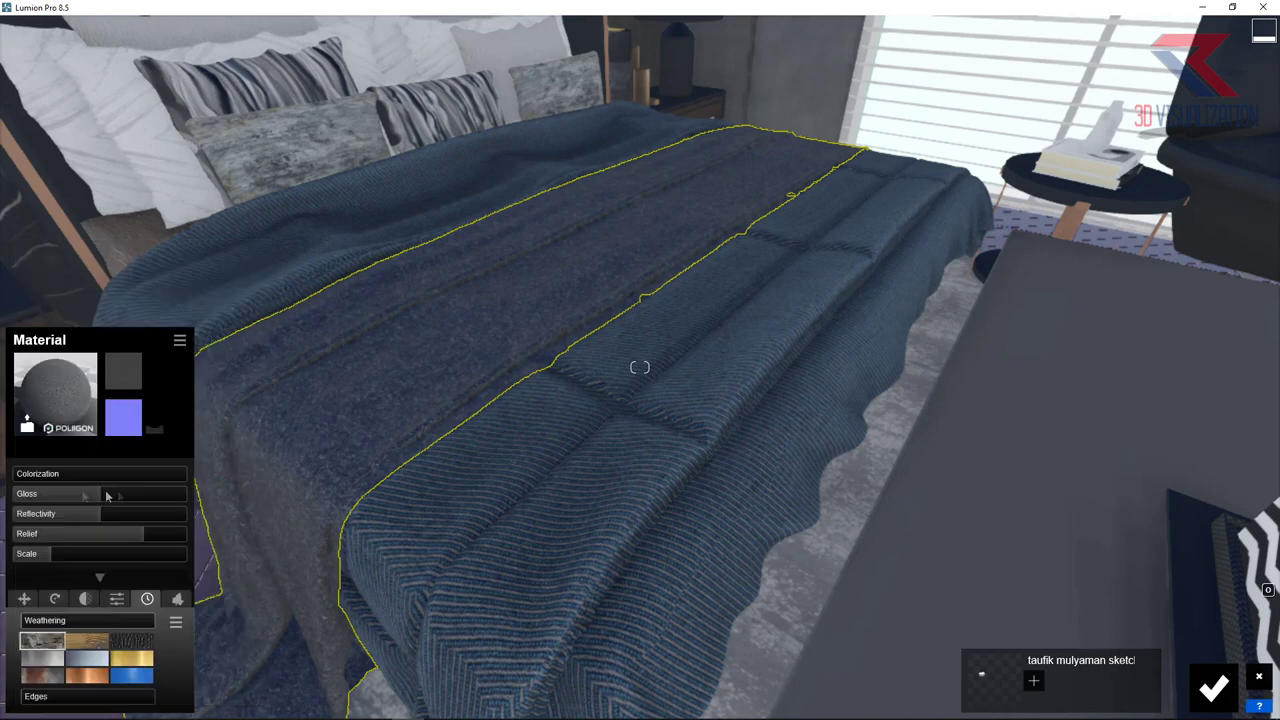
{"action": "mouse_move", "coordinate": [58, 503]}
{"action": "left_mouse_down"}
{"action": "mouse_move", "coordinate": [24, 500]}
{"action": "mouse_move", "coordinate": [16, 513]}
{"action": "left_mouse_up"}
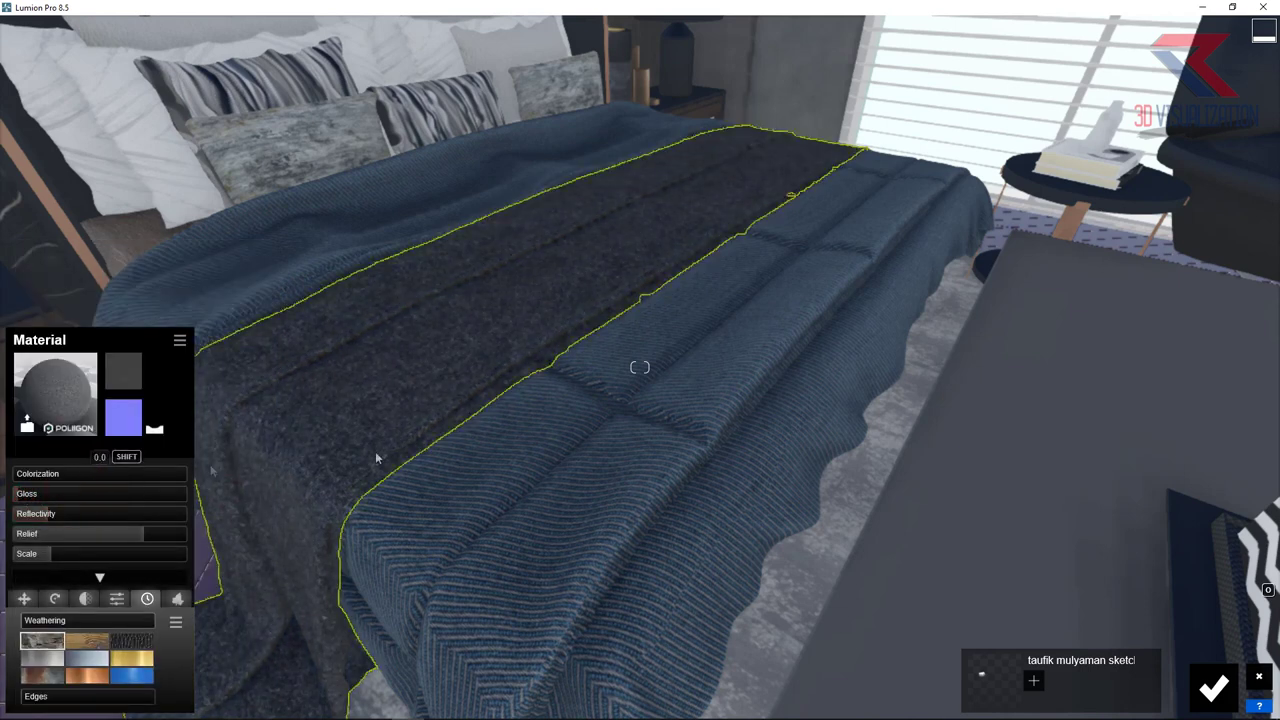
{"action": "right_click_drag", "start_coordinate": [377, 458], "coordinate": [535, 458]}
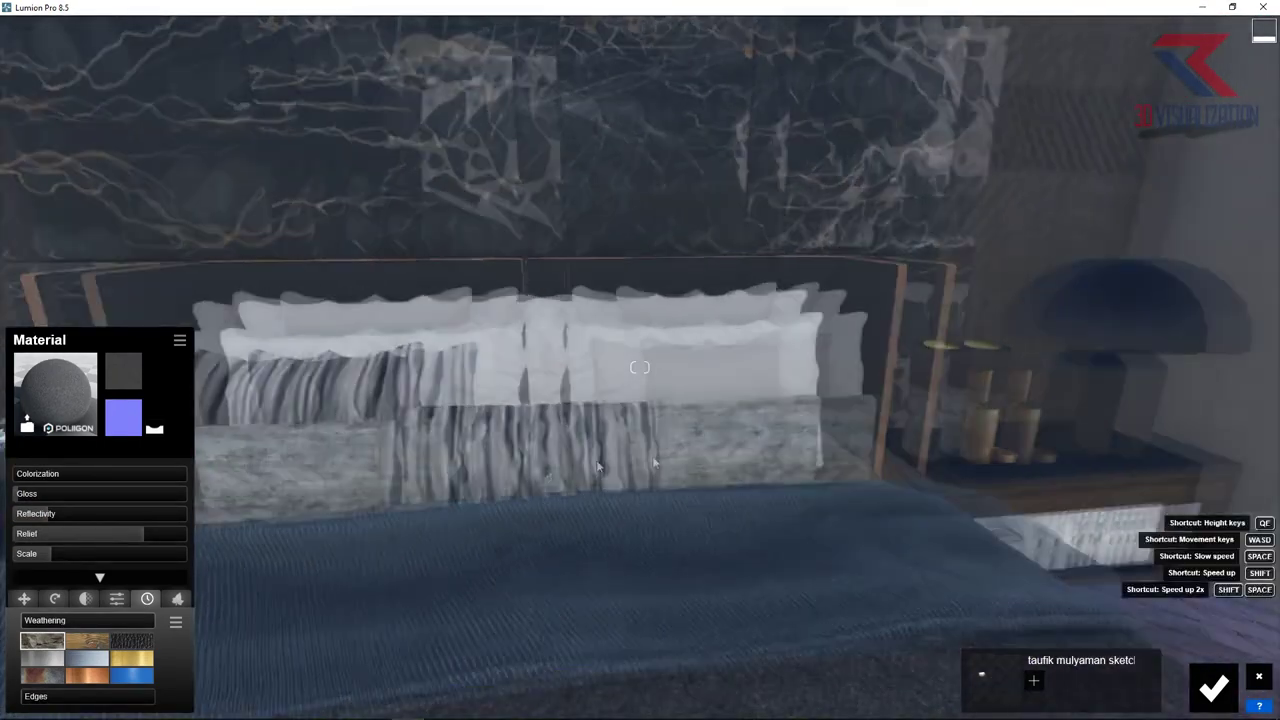
Step: Give the striped cushions a Standard material keeping their pattern, with gloss 0
{"action": "left_click", "coordinate": [738, 455]}
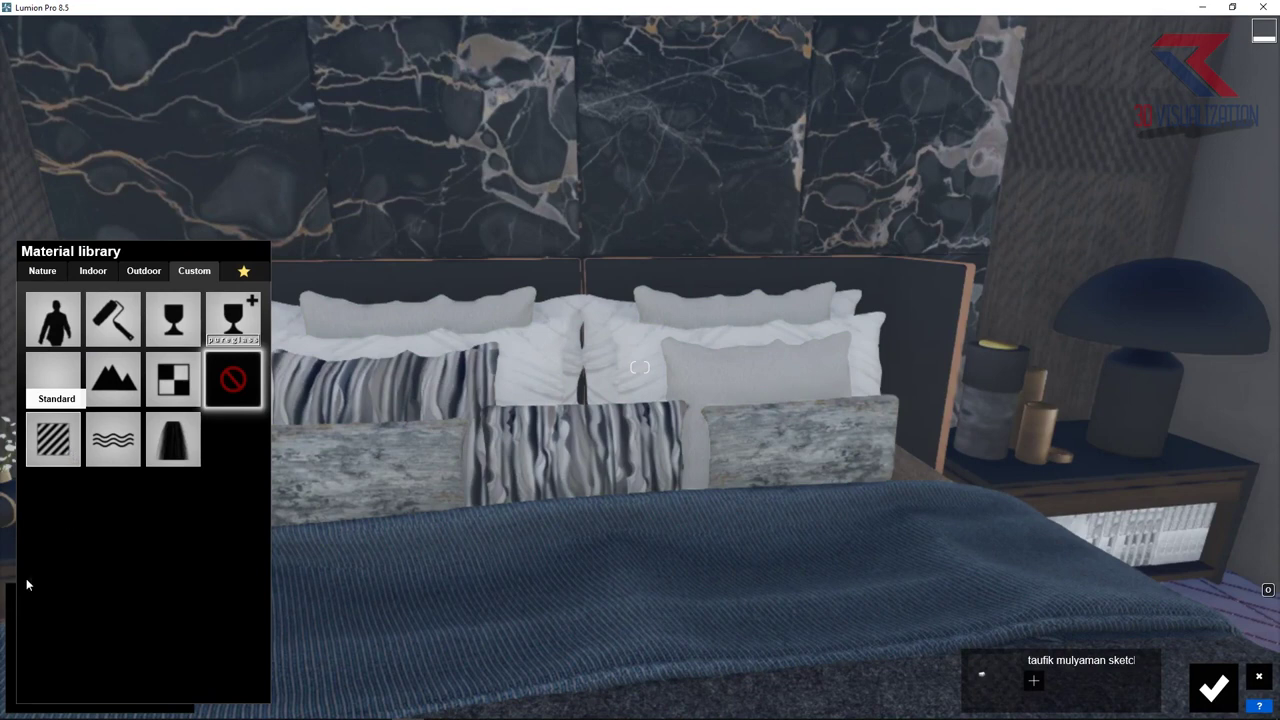
{"action": "left_click", "coordinate": [53, 438]}
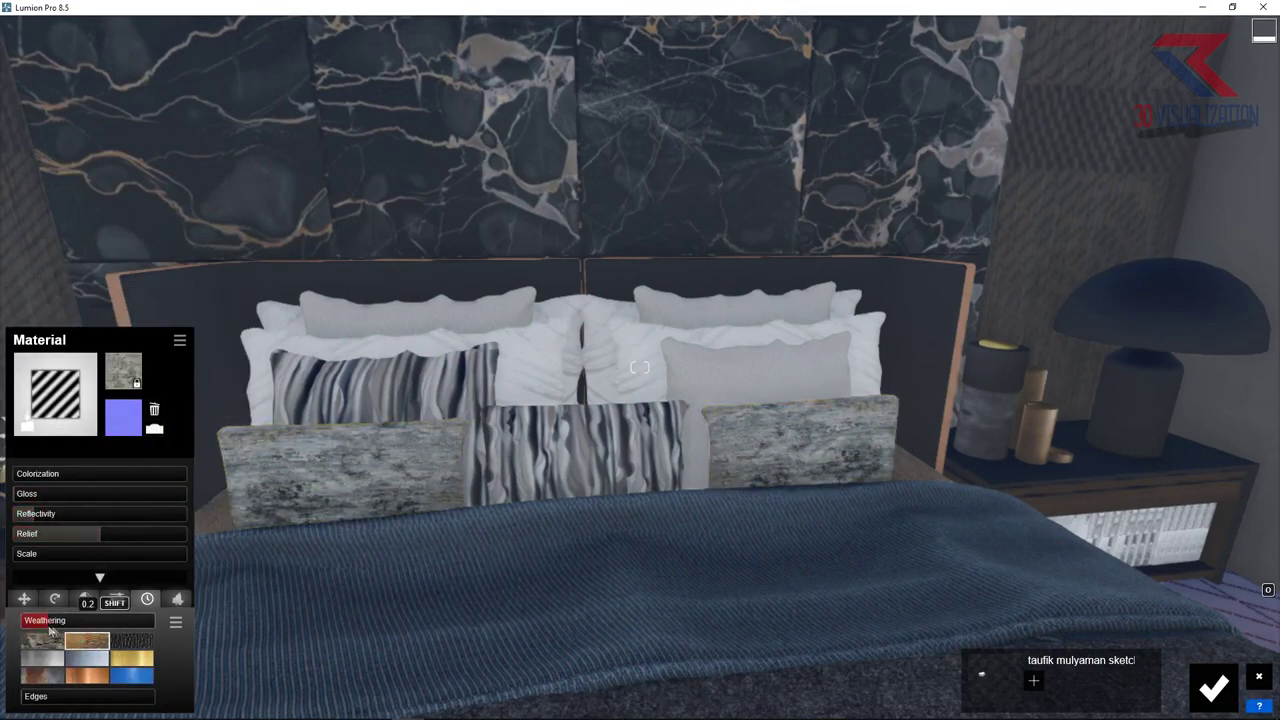
{"action": "left_click", "coordinate": [55, 393]}
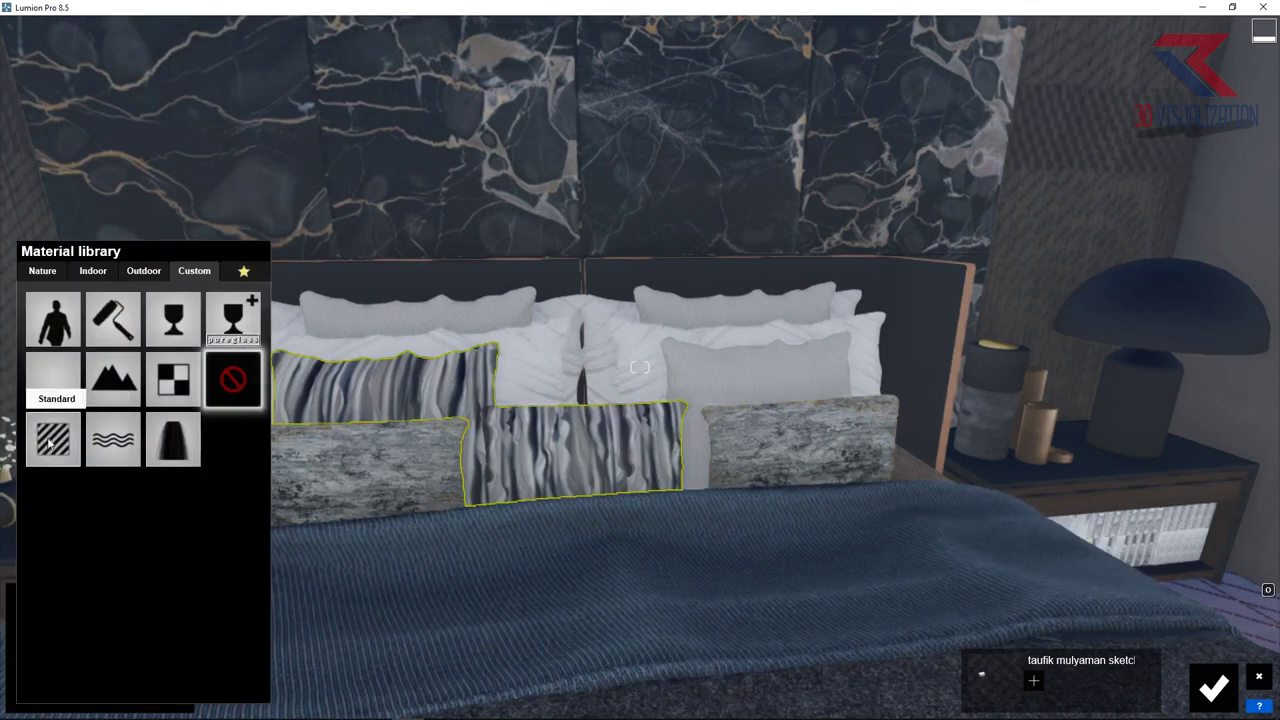
{"action": "left_click", "coordinate": [141, 487]}
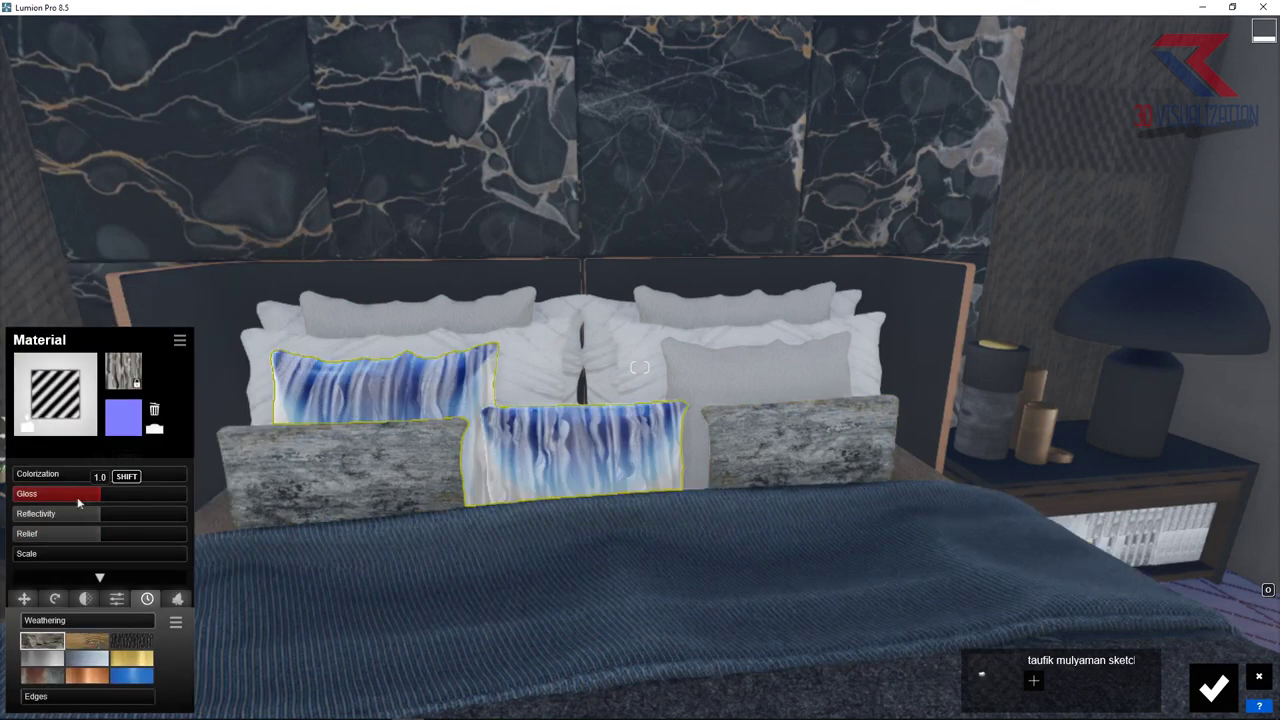
{"action": "left_click_drag", "start_coordinate": [27, 519], "coordinate": [20, 501]}
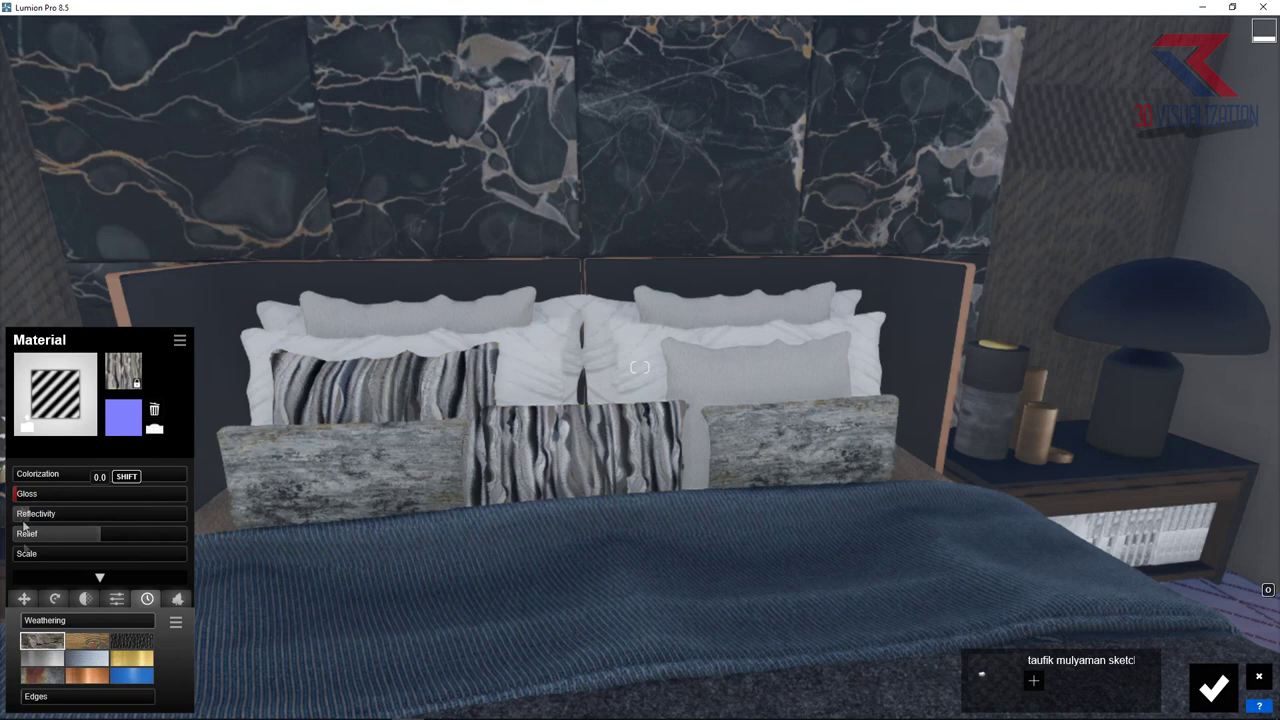
Step: Apply Polii Fabric Linen 001 2k to the plain back pillows with gloss about 0.2
{"action": "scroll", "coordinate": [343, 486], "scroll_direction": "up", "scroll_amount": 3}
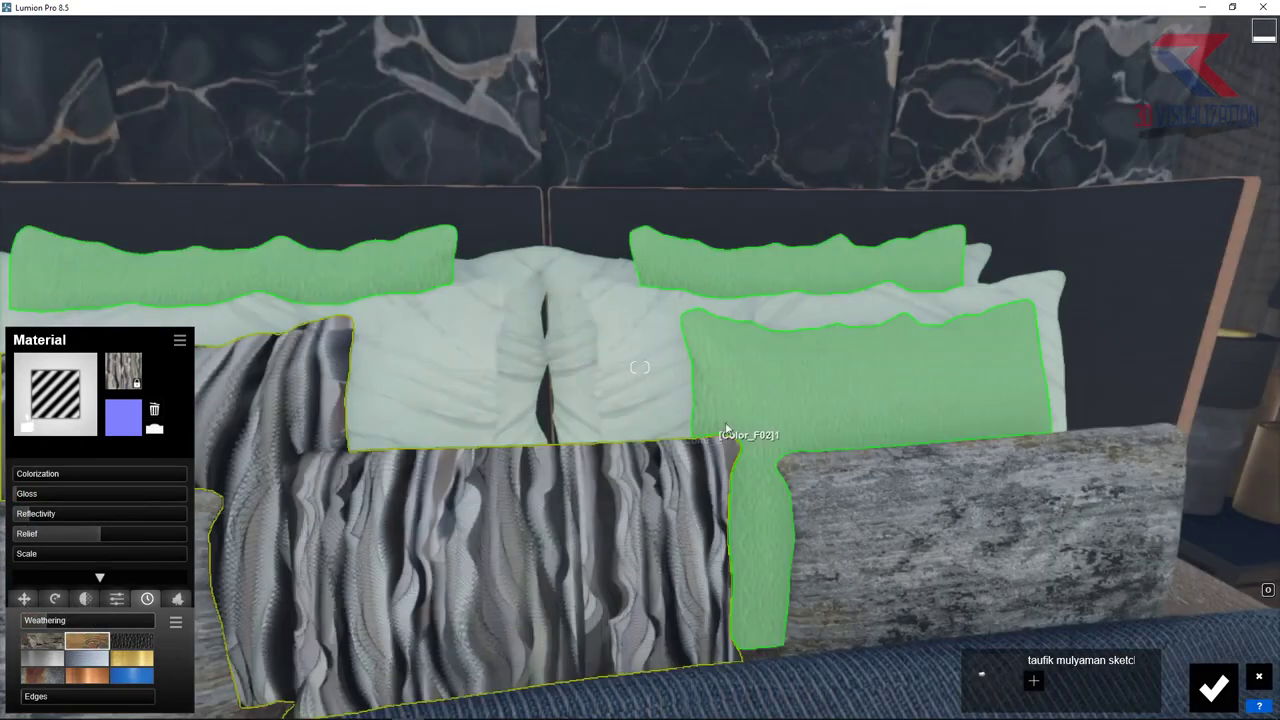
{"action": "left_click", "coordinate": [729, 434]}
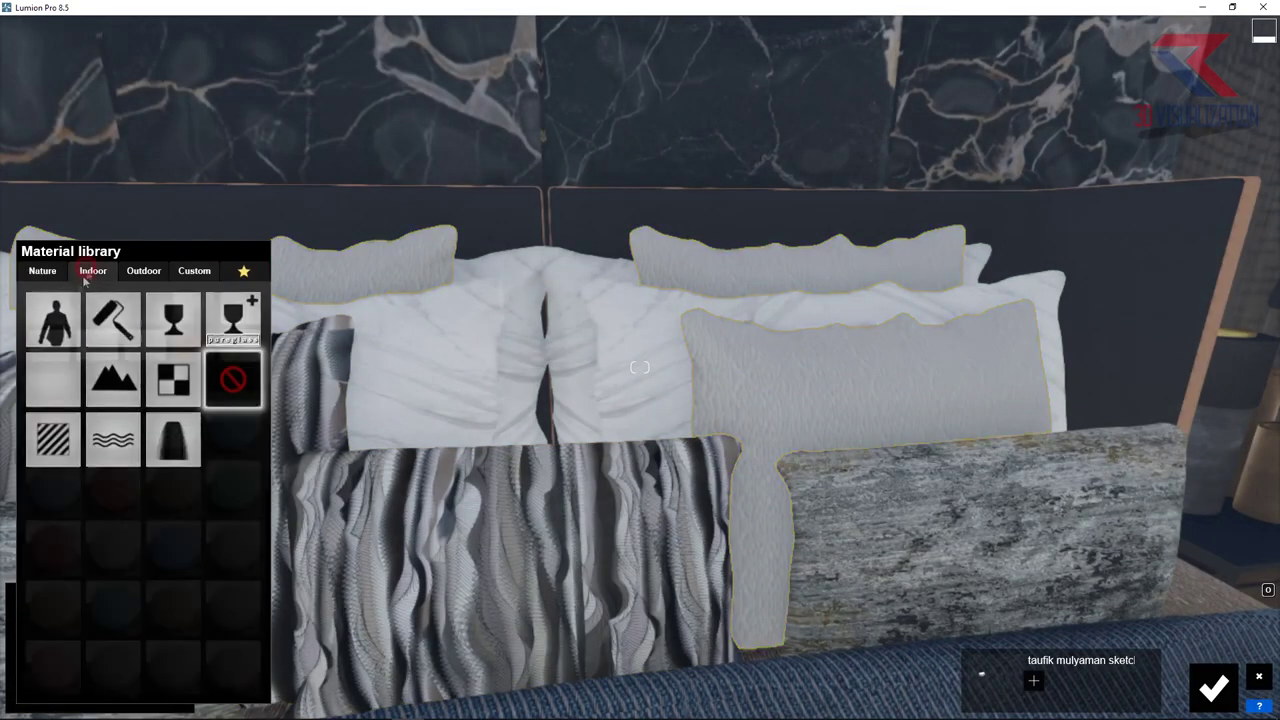
{"action": "left_click", "coordinate": [87, 274]}
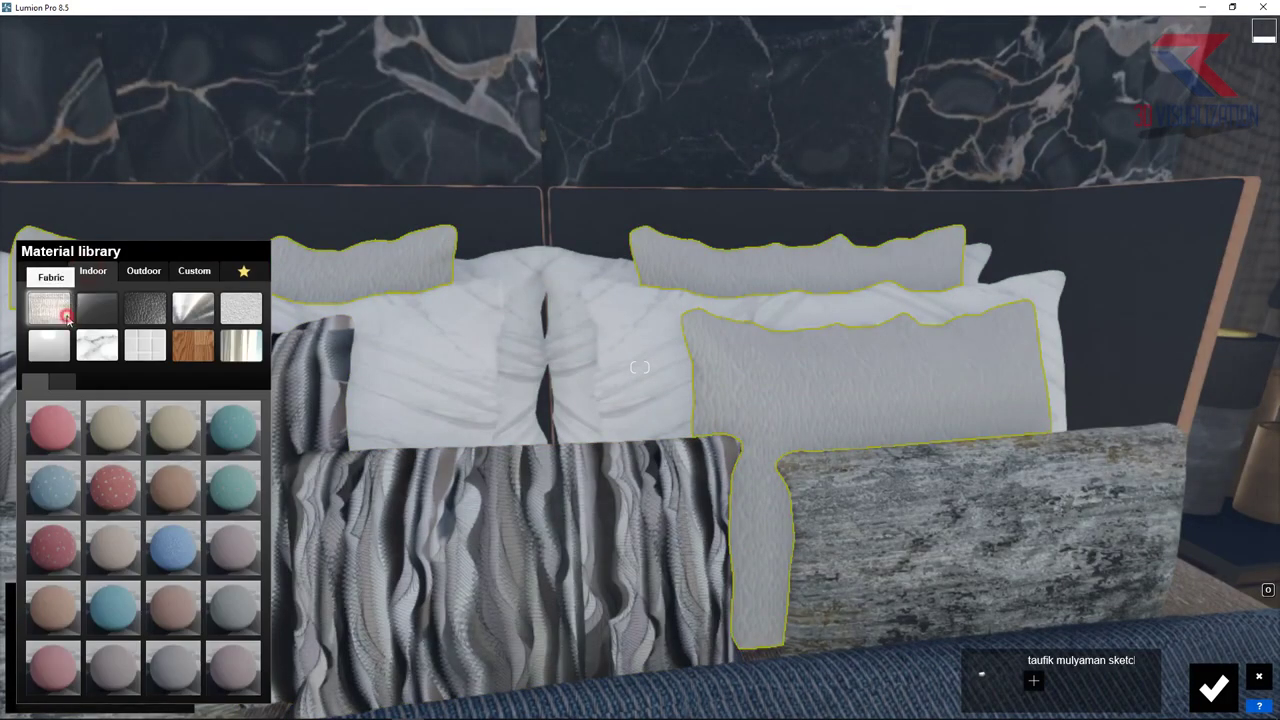
{"action": "left_click", "coordinate": [64, 382]}
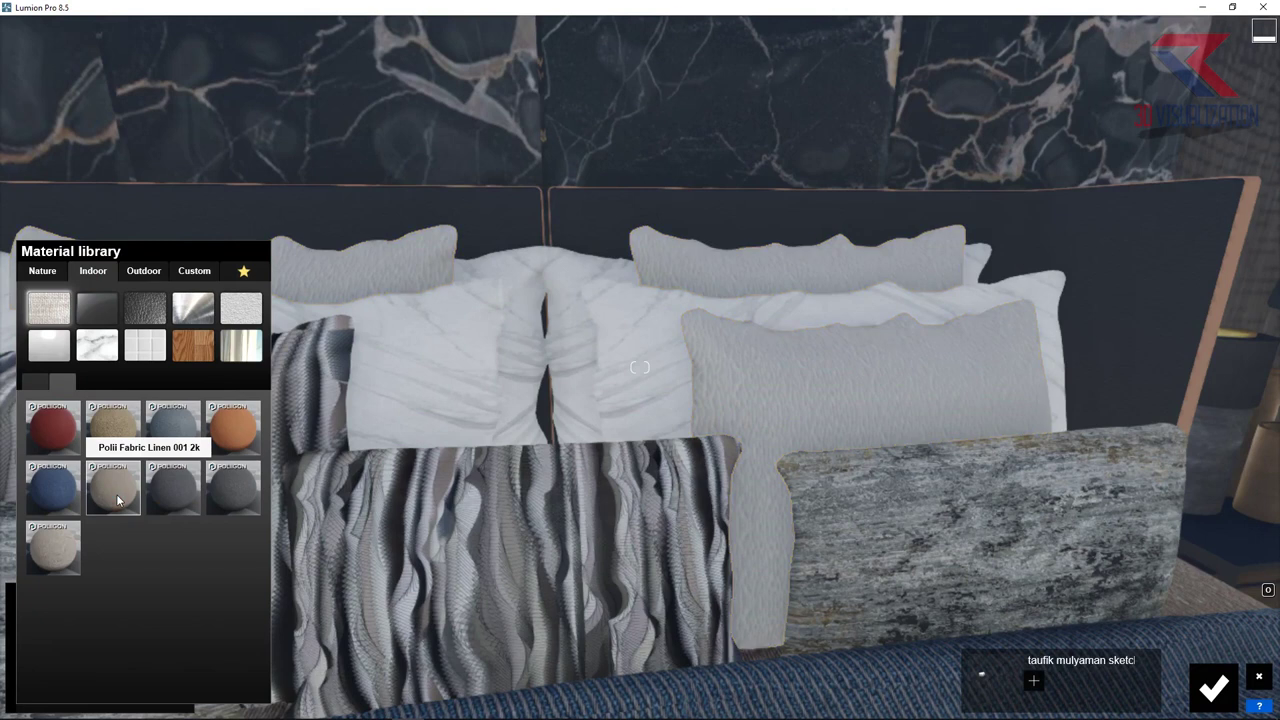
{"action": "left_click", "coordinate": [116, 494]}
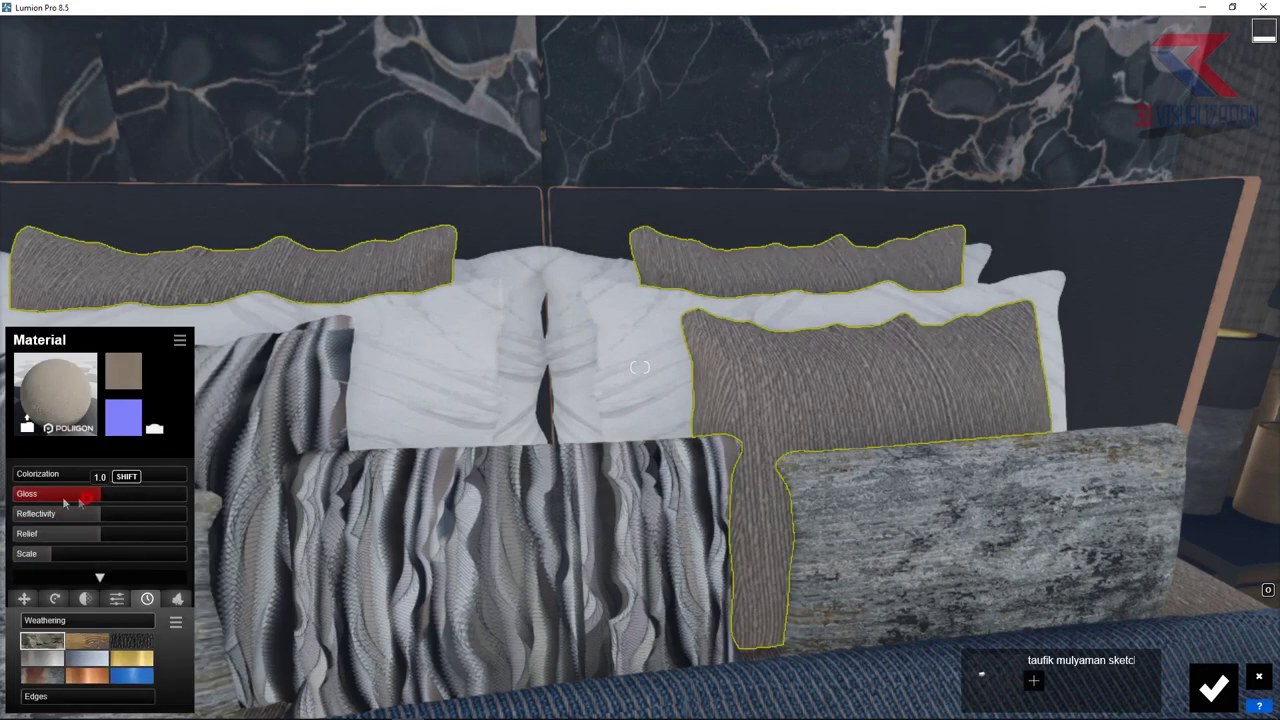
{"action": "left_click_drag", "start_coordinate": [64, 504], "coordinate": [28, 505]}
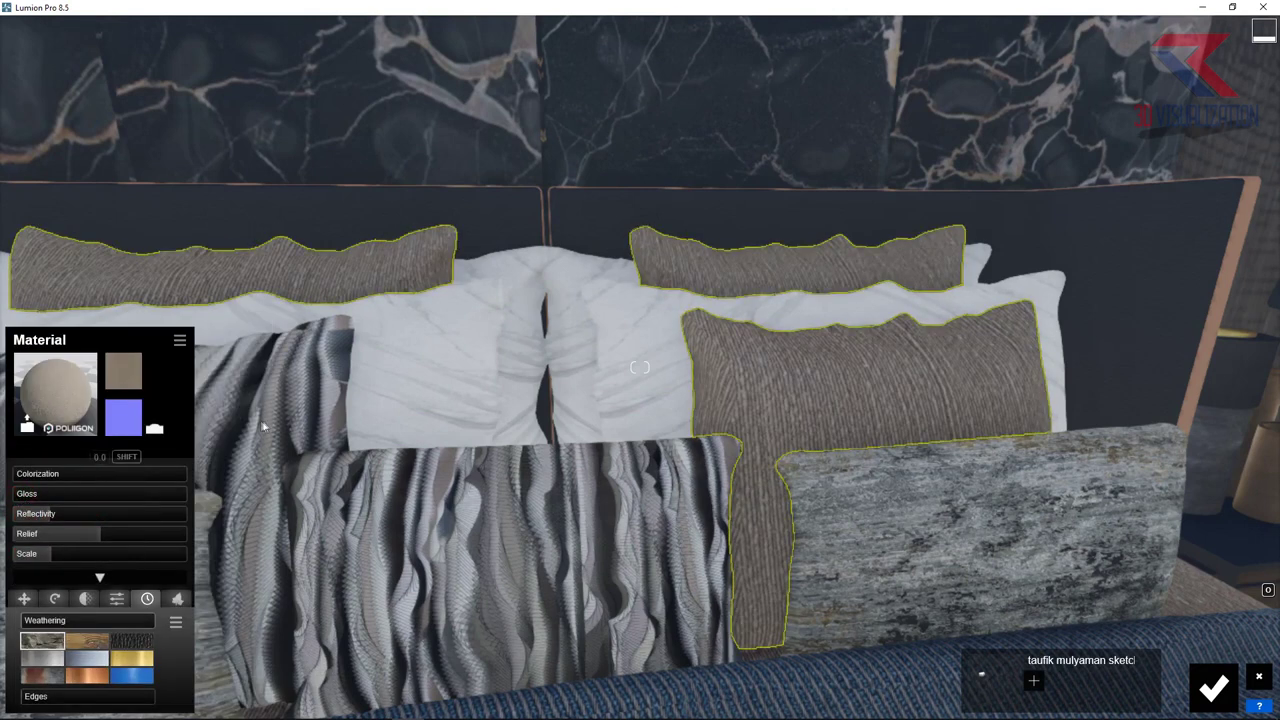
{"action": "key", "text": "s"}
{"action": "left_click", "coordinate": [729, 381]}
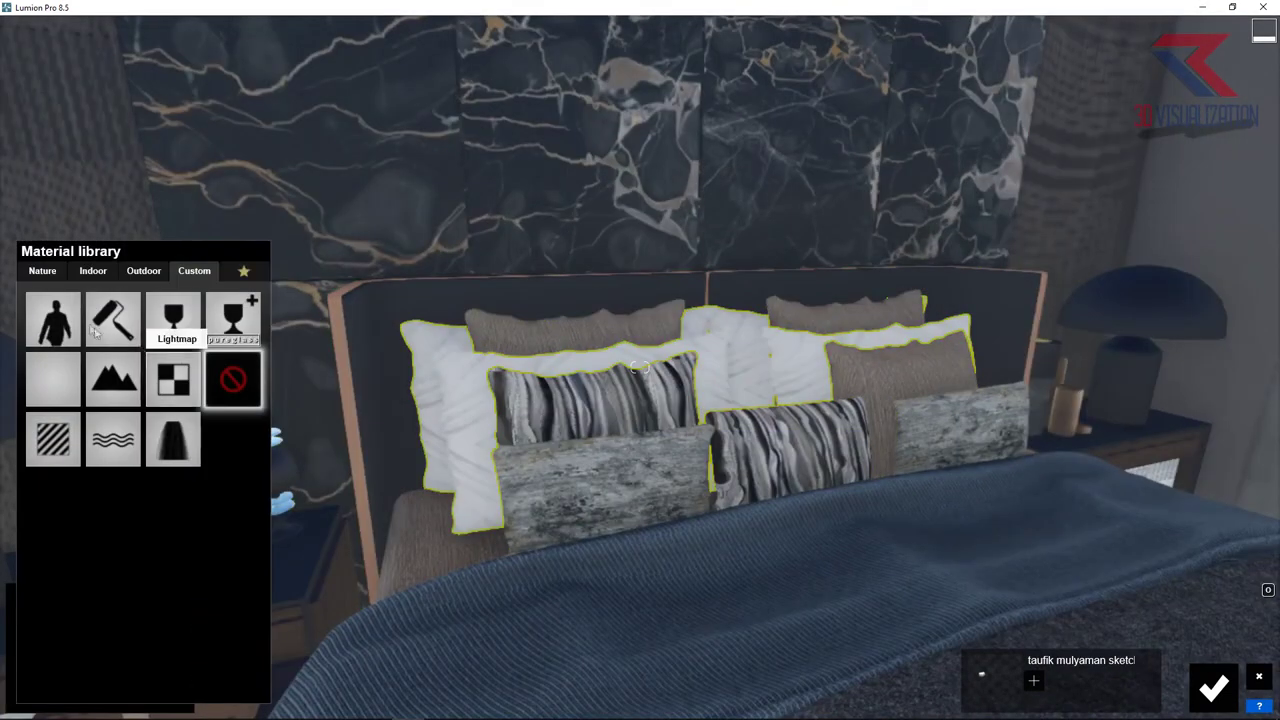
Step: Apply Standard to the white pillows and the marble feature wall, lowering each one's gloss and reflectivity
{"action": "left_click", "coordinate": [53, 438]}
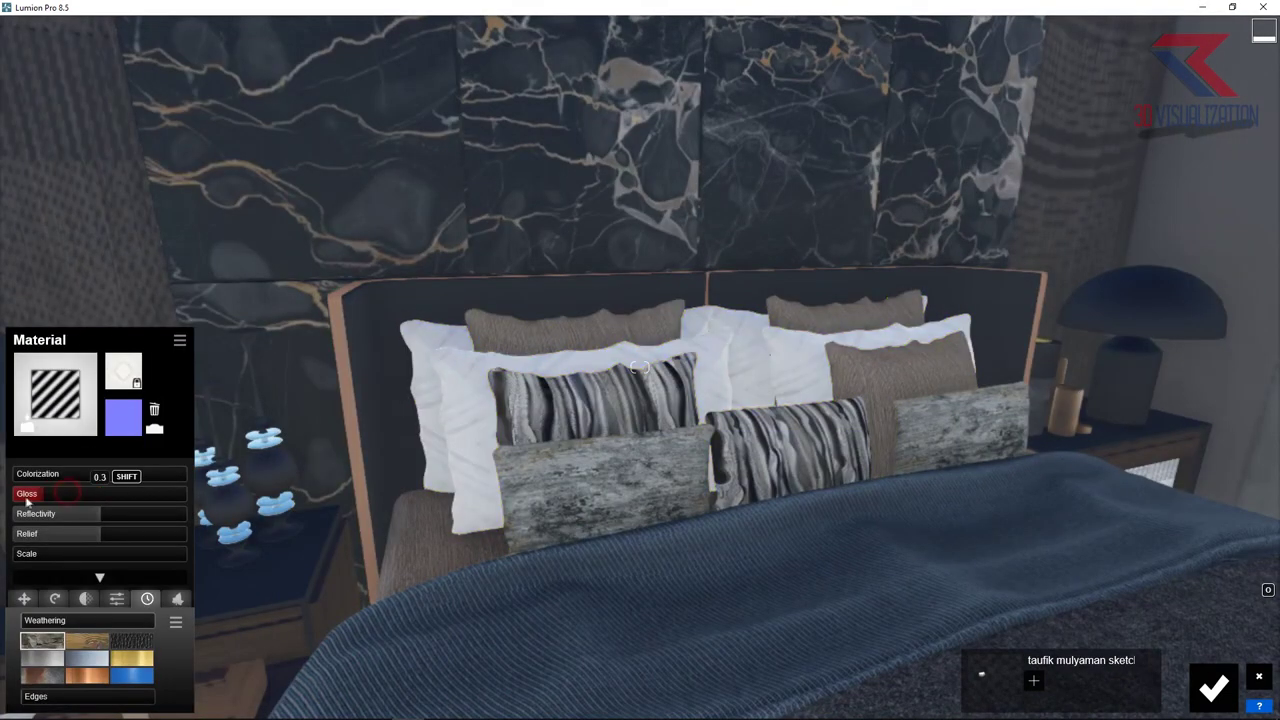
{"action": "left_click", "coordinate": [35, 514]}
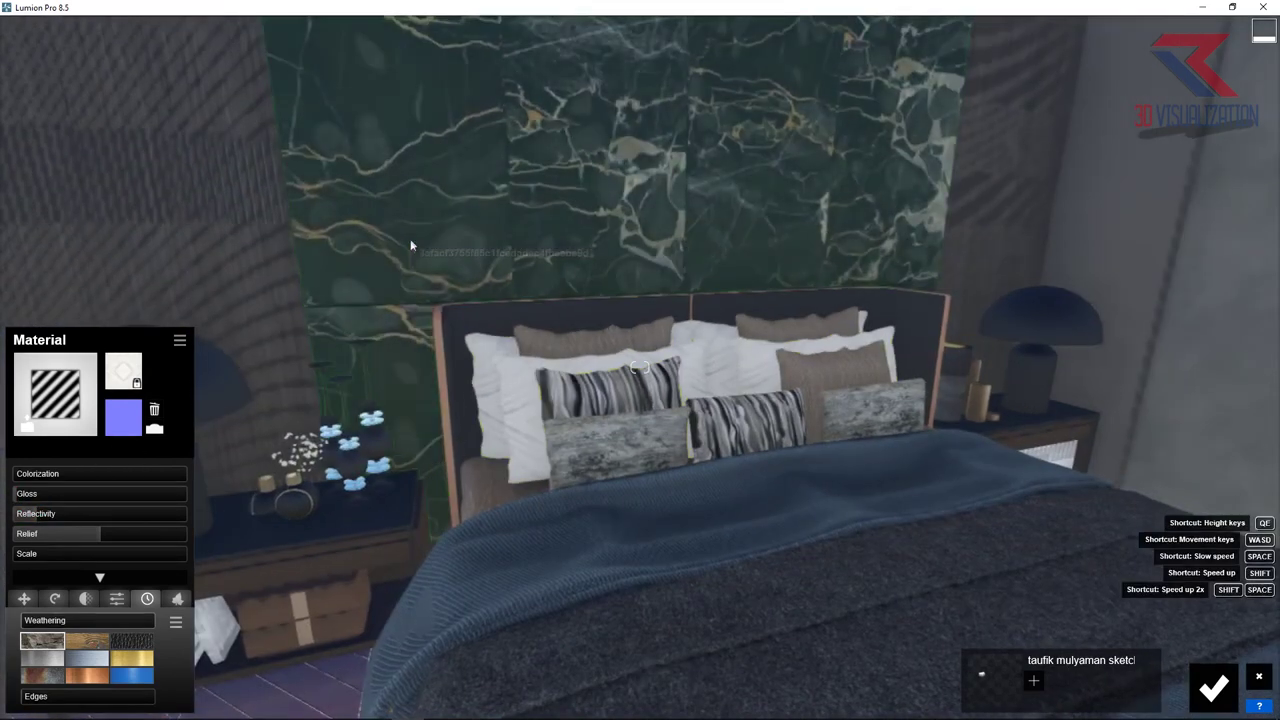
{"action": "left_click", "coordinate": [414, 243]}
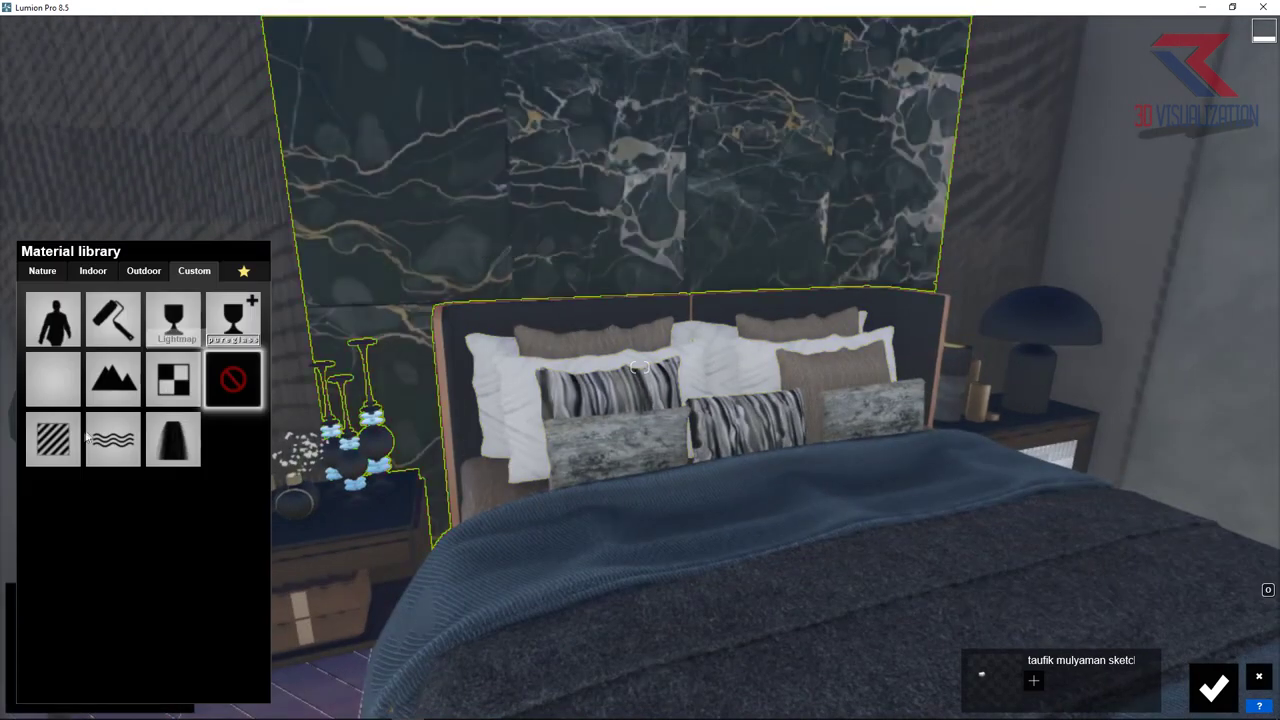
{"action": "left_click", "coordinate": [53, 438]}
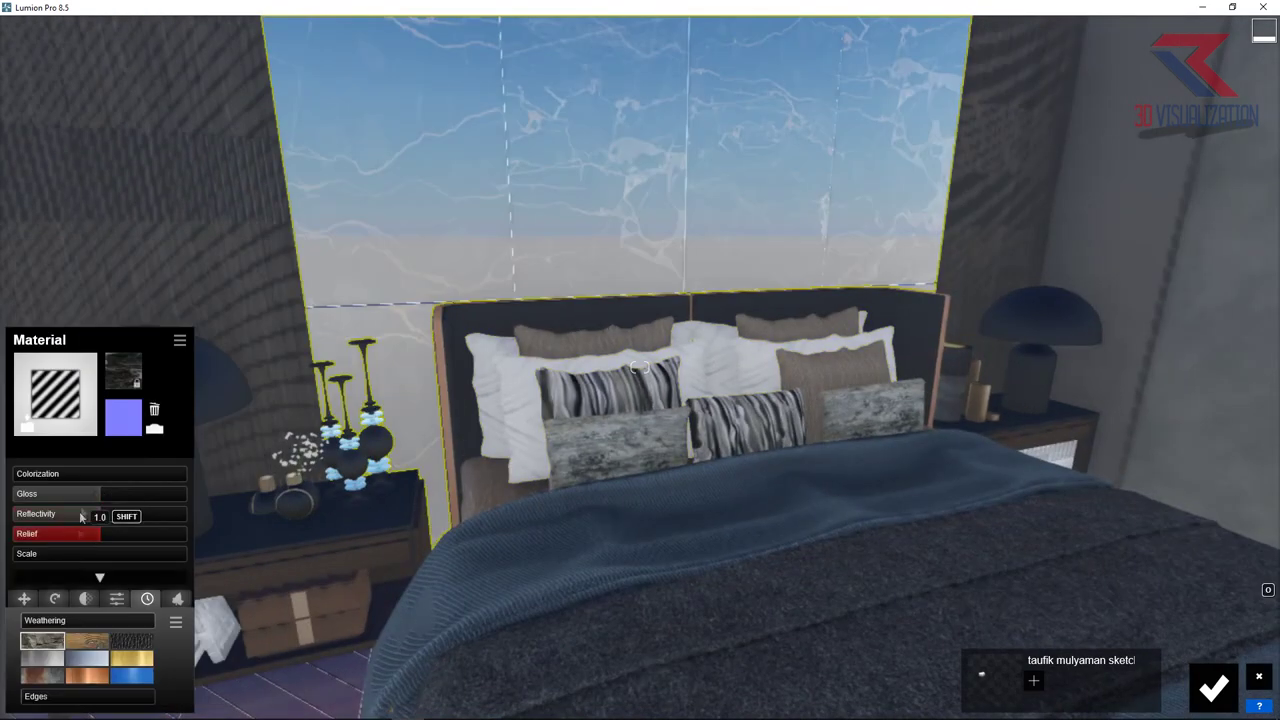
{"action": "left_click", "coordinate": [53, 494]}
{"action": "left_click", "coordinate": [82, 514]}
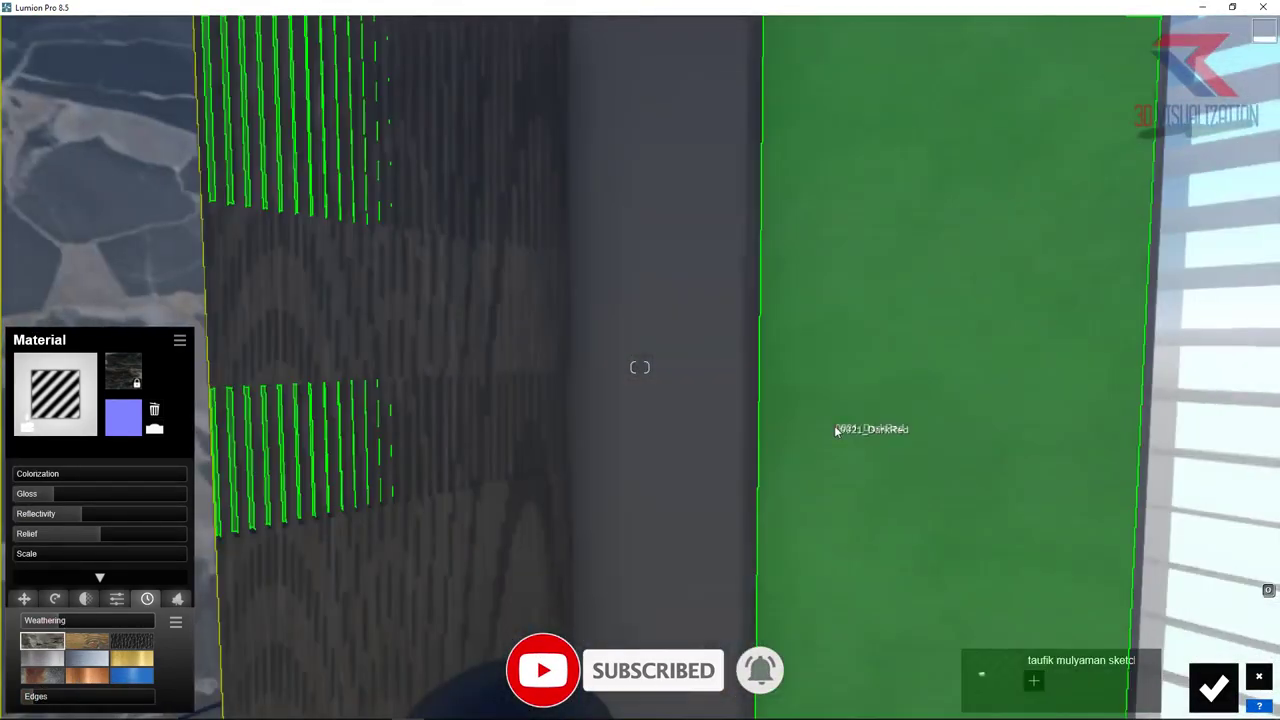
Step: Cover the grey wall beside the window in Polii Concrete 19 with reduced reflectivity
{"action": "left_click", "coordinate": [838, 428]}
{"action": "left_click", "coordinate": [143, 271]}
{"action": "left_click", "coordinate": [100, 307]}
{"action": "left_click", "coordinate": [104, 488]}
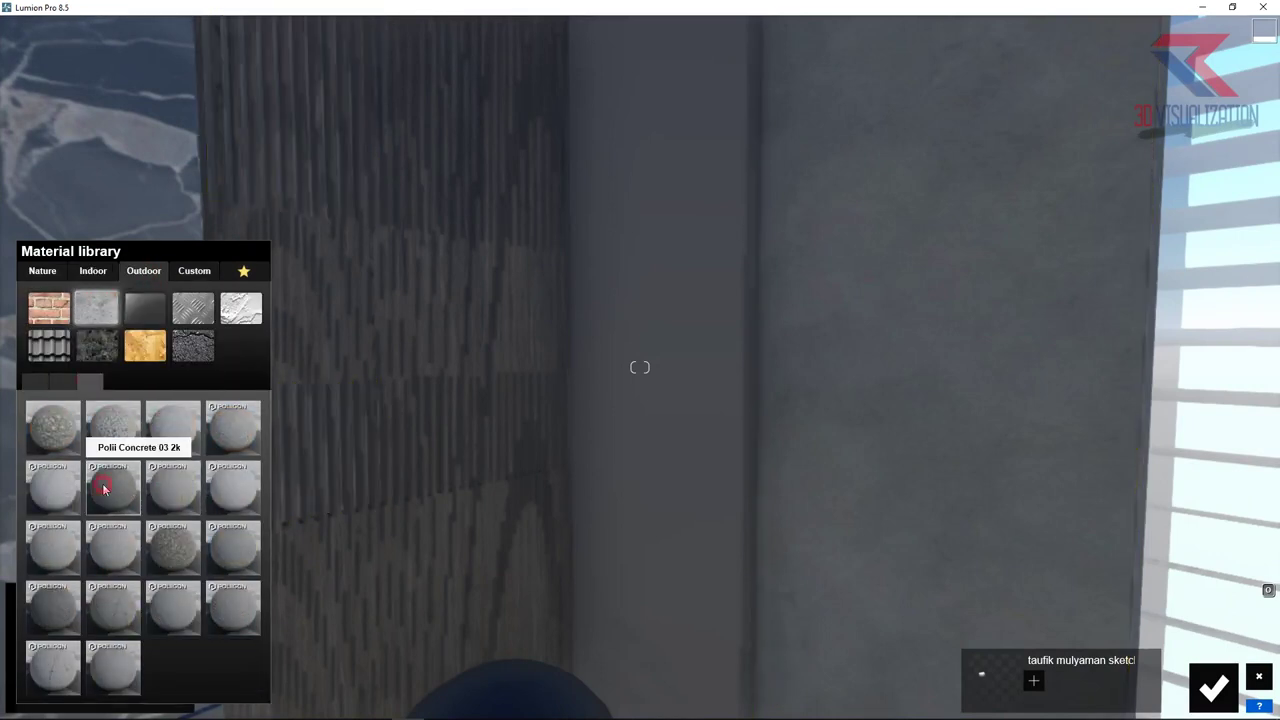
{"action": "left_click", "coordinate": [125, 550]}
{"action": "left_click", "coordinate": [238, 547]}
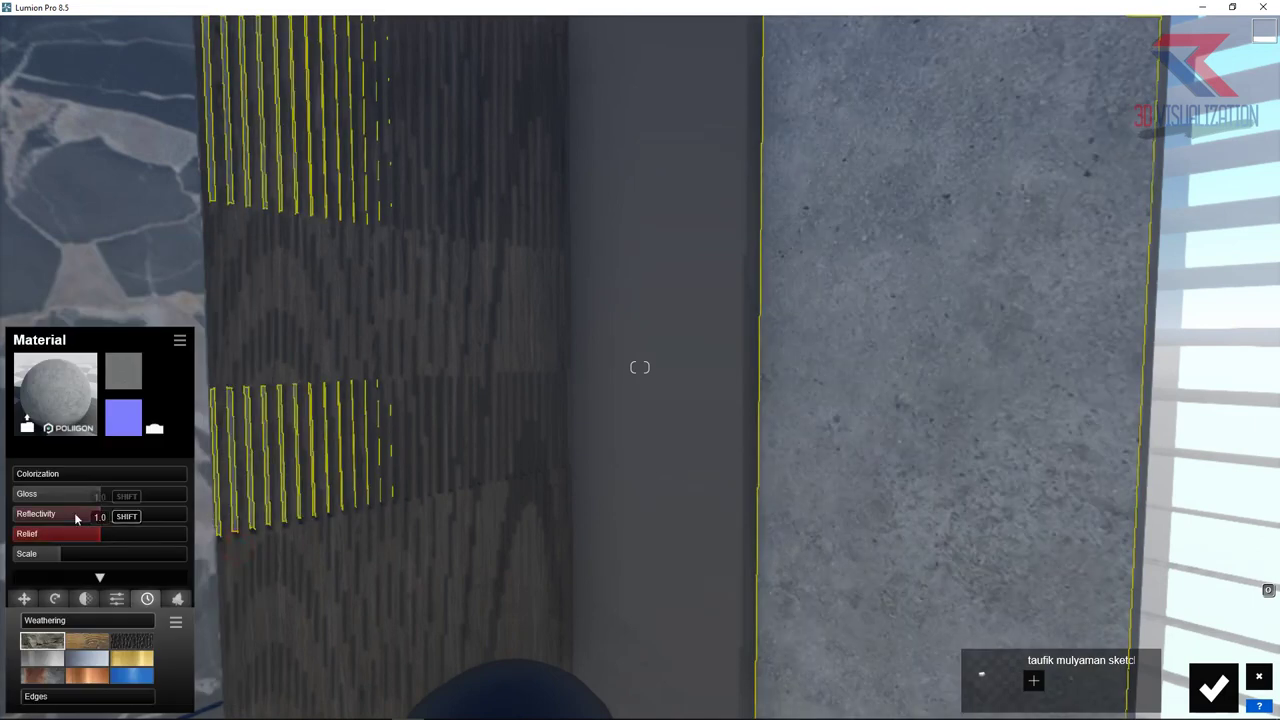
{"action": "left_click", "coordinate": [27, 515]}
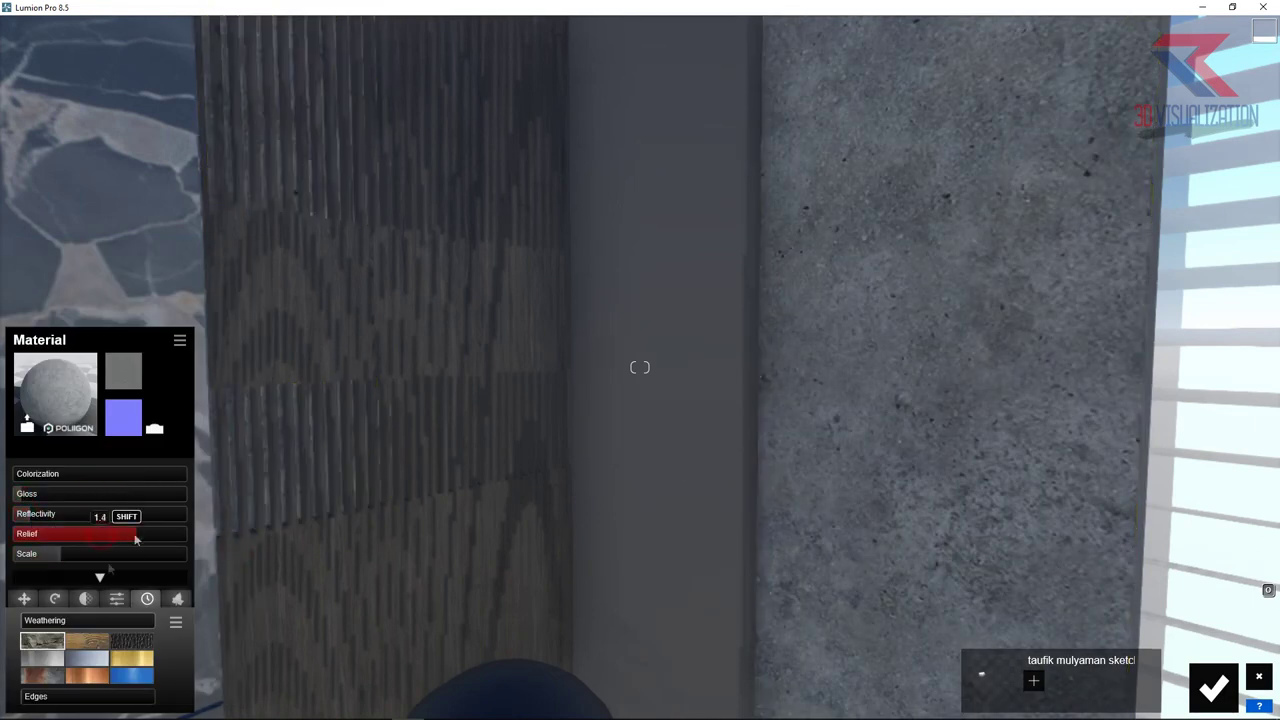
{"action": "right_click_drag", "start_coordinate": [640, 409], "coordinate": [540, 453]}
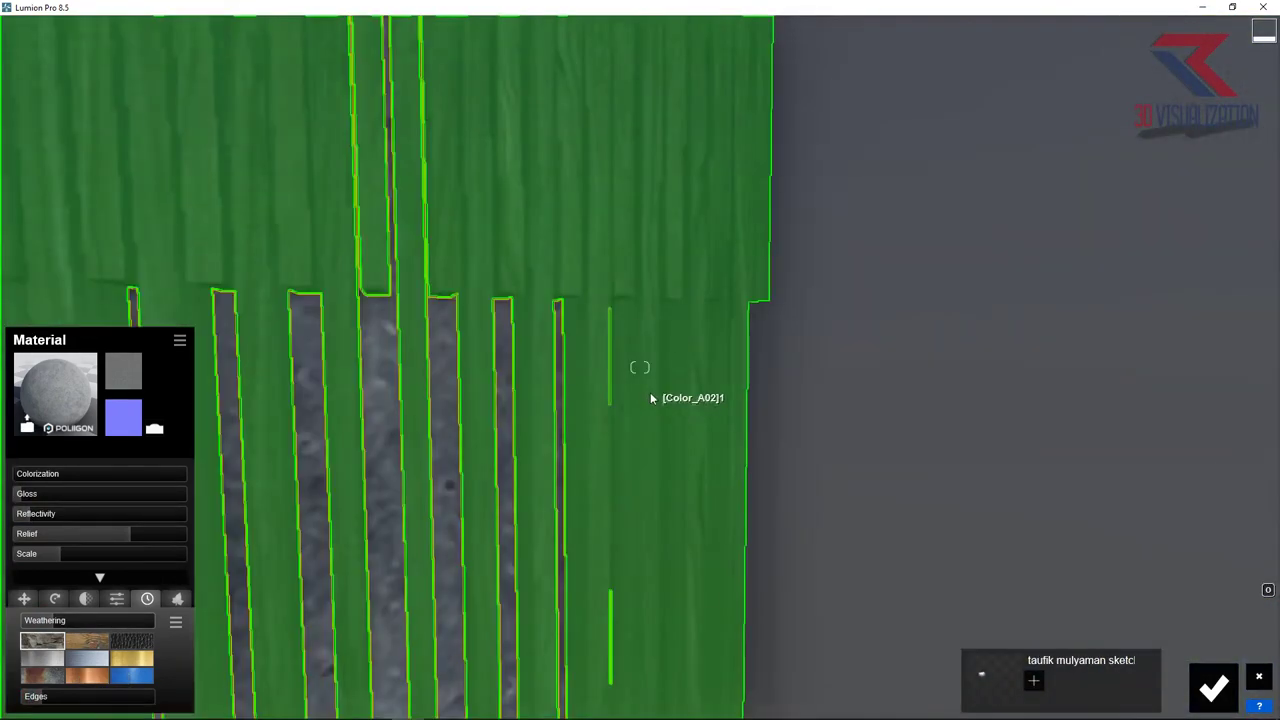
Step: Try a dark wood material from the Wood library on the vertical slats
{"action": "left_click", "coordinate": [630, 395]}
{"action": "left_click", "coordinate": [145, 345]}
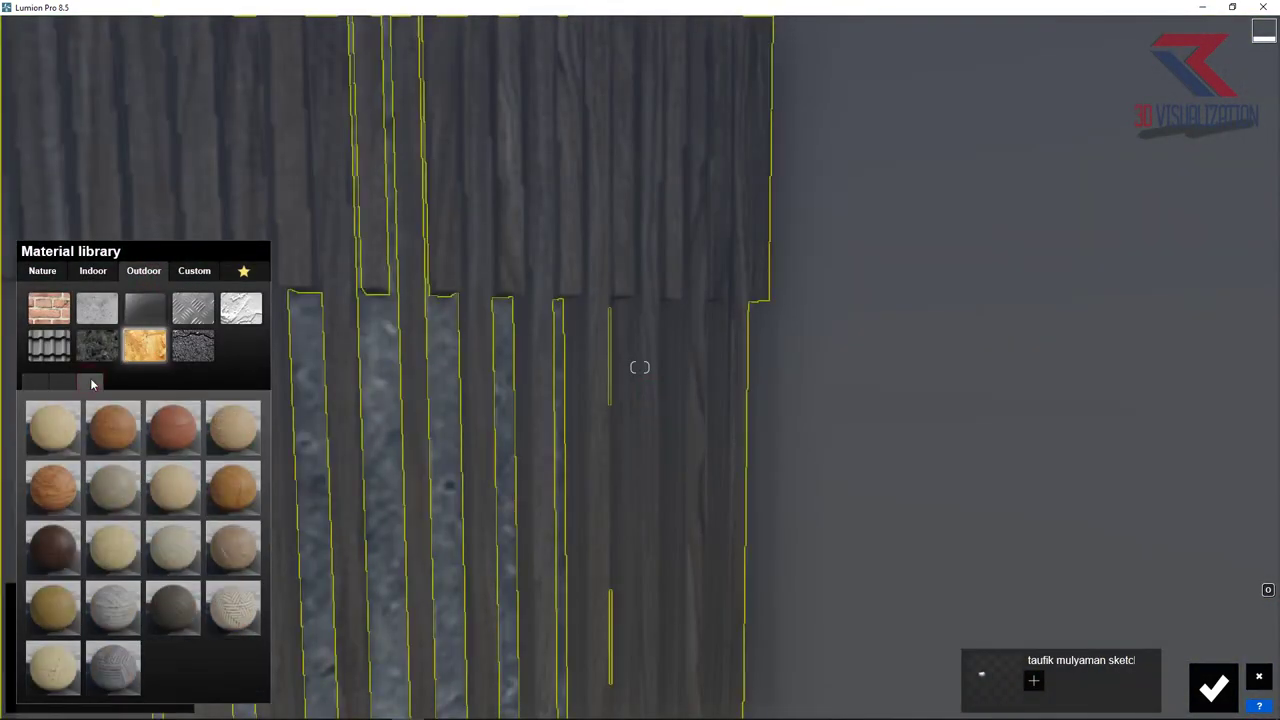
{"action": "left_click", "coordinate": [48, 383]}
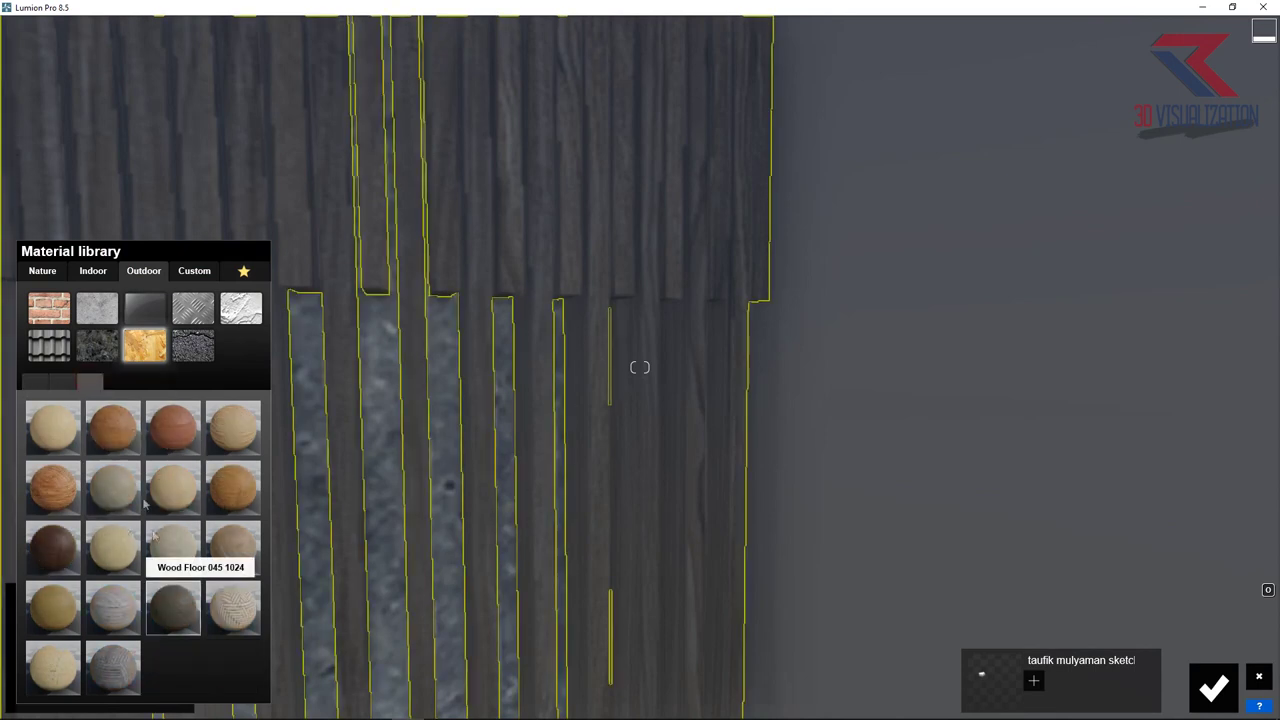
{"action": "scroll", "coordinate": [145, 507], "scroll_direction": "up", "scroll_amount": 1}
{"action": "left_click", "coordinate": [233, 493]}
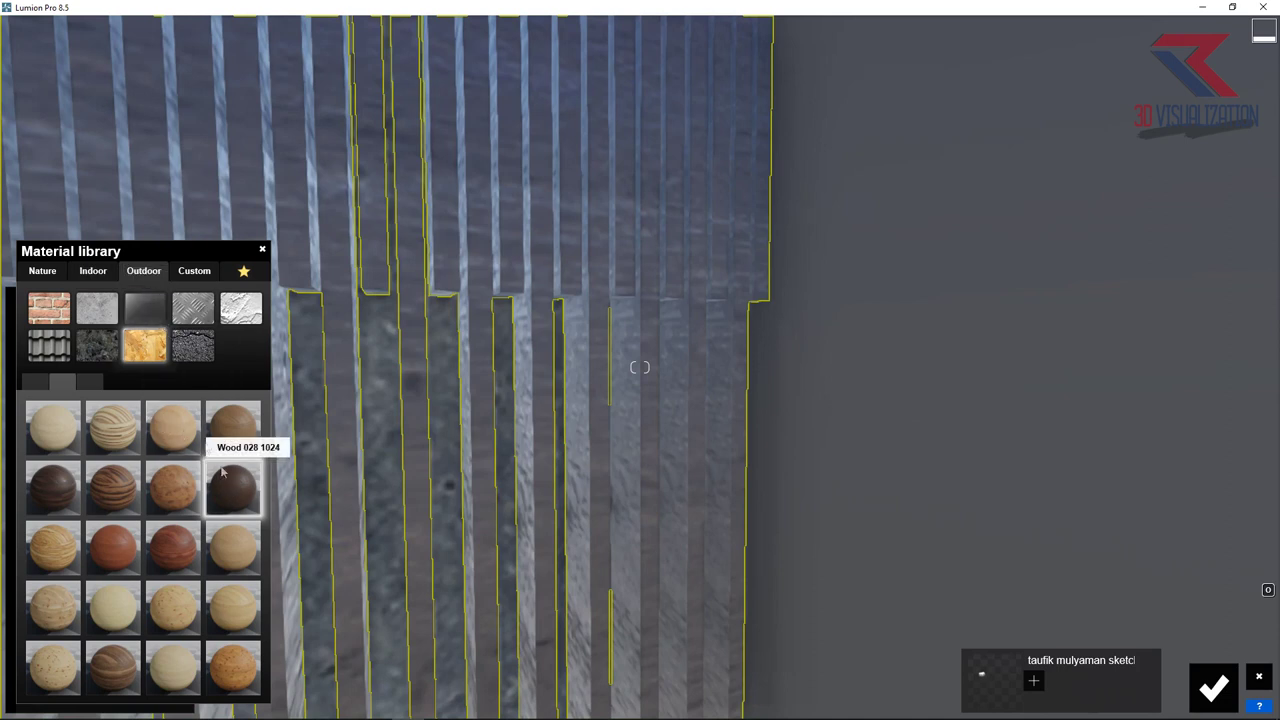
Step: Give the slats a Standard material with WoodFineDark004_COL_3K colour map, wood weathering and lower gloss
{"action": "left_click", "coordinate": [194, 270]}
{"action": "left_click", "coordinate": [51, 434]}
{"action": "left_click", "coordinate": [150, 340]}
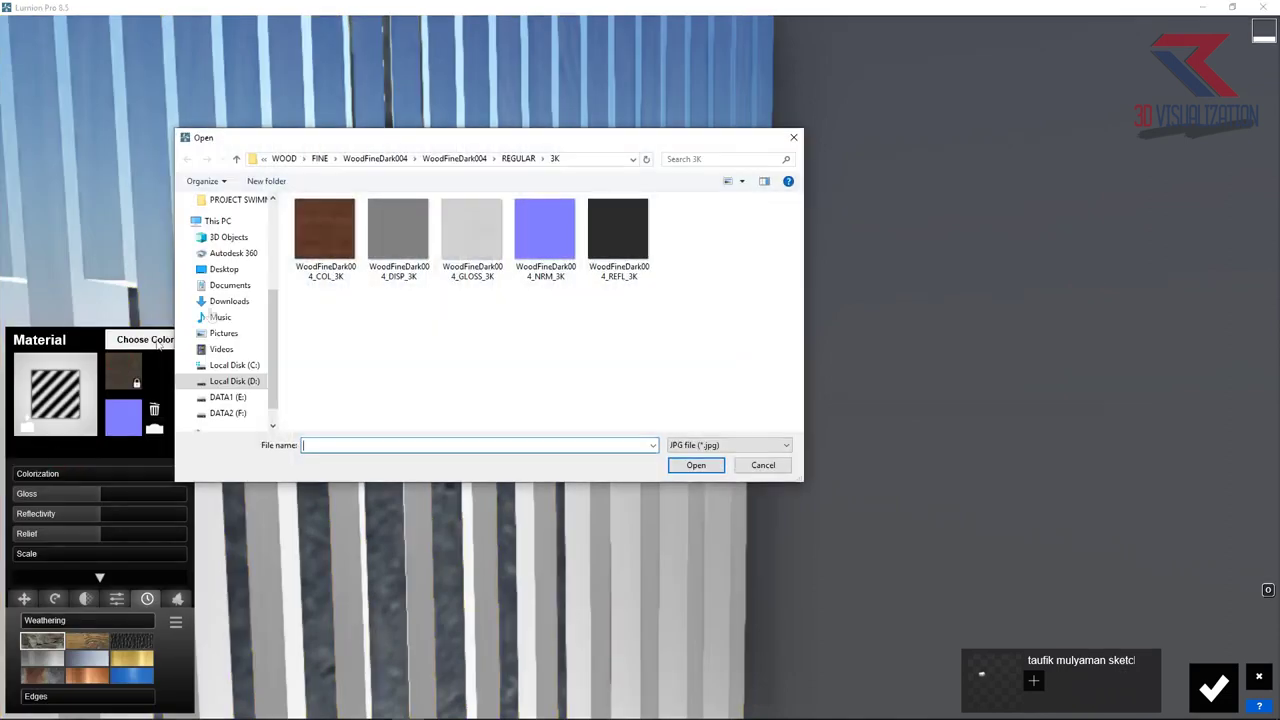
{"action": "double_click", "coordinate": [322, 252]}
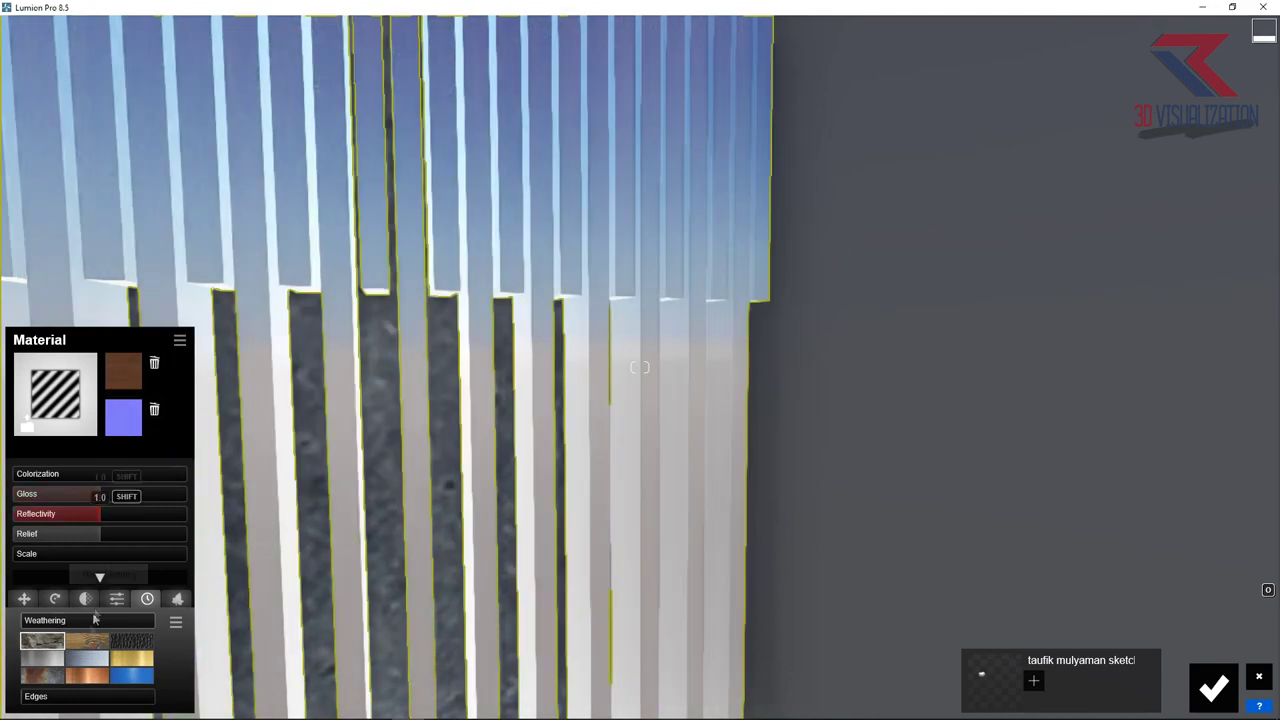
{"action": "left_click", "coordinate": [90, 640]}
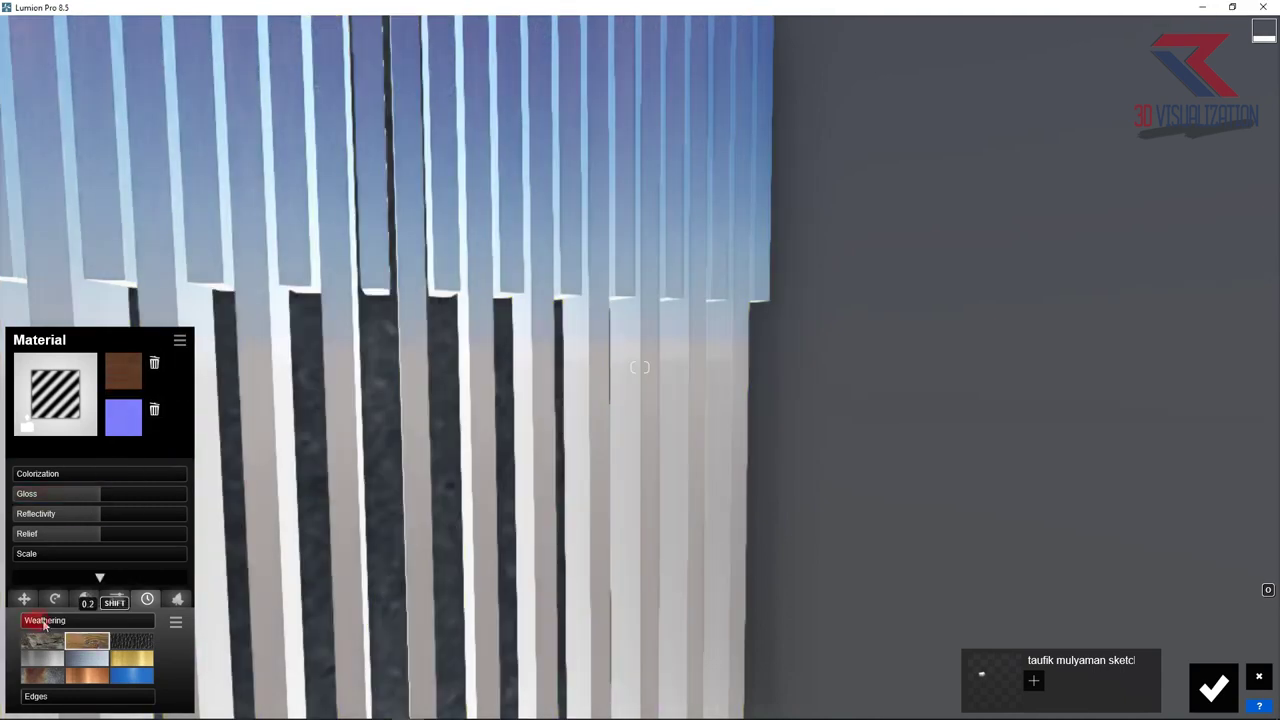
{"action": "left_click_drag", "start_coordinate": [70, 494], "coordinate": [42, 500]}
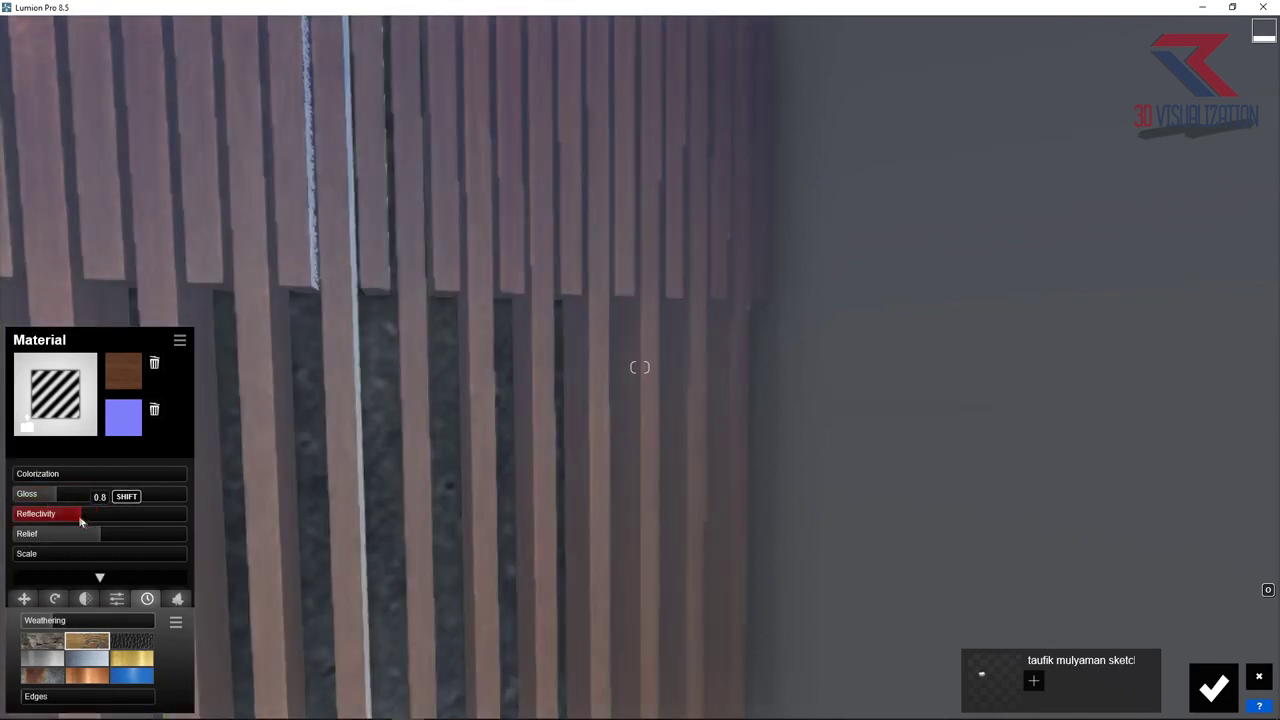
{"action": "scroll", "coordinate": [243, 465], "scroll_direction": "down", "scroll_amount": 5}
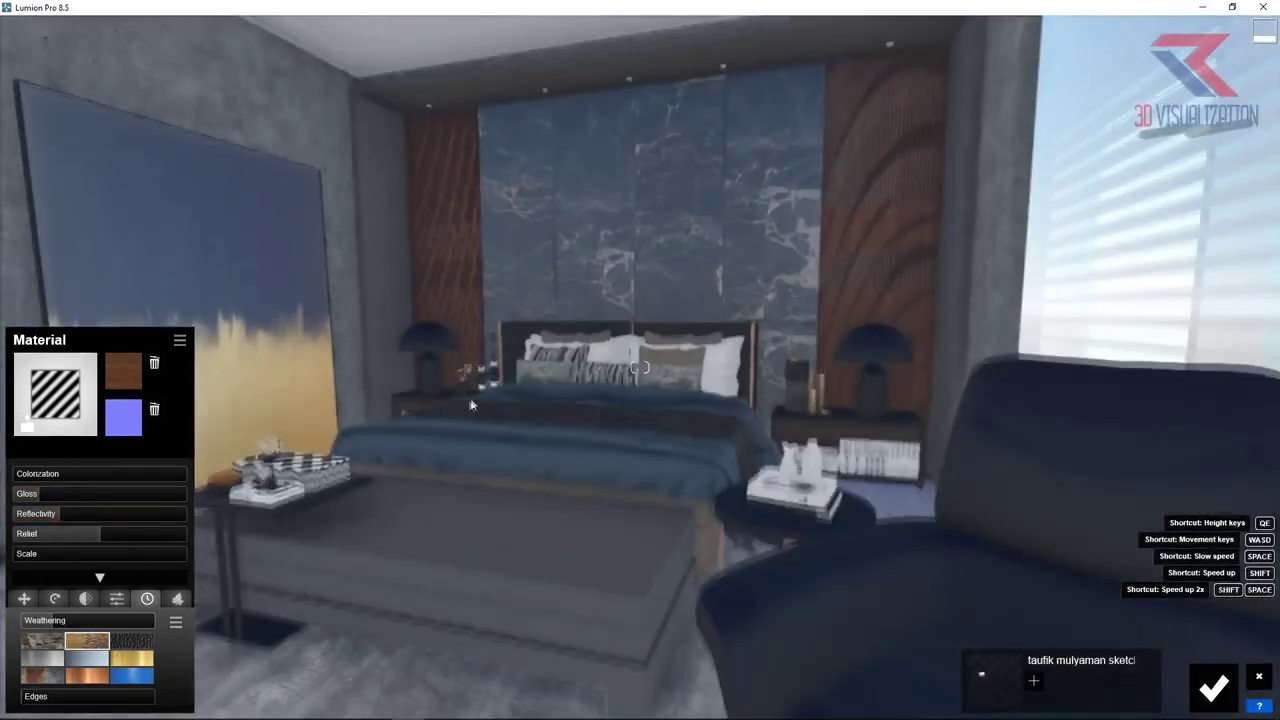
{"action": "scroll", "coordinate": [483, 378], "scroll_direction": "up", "scroll_amount": 8}
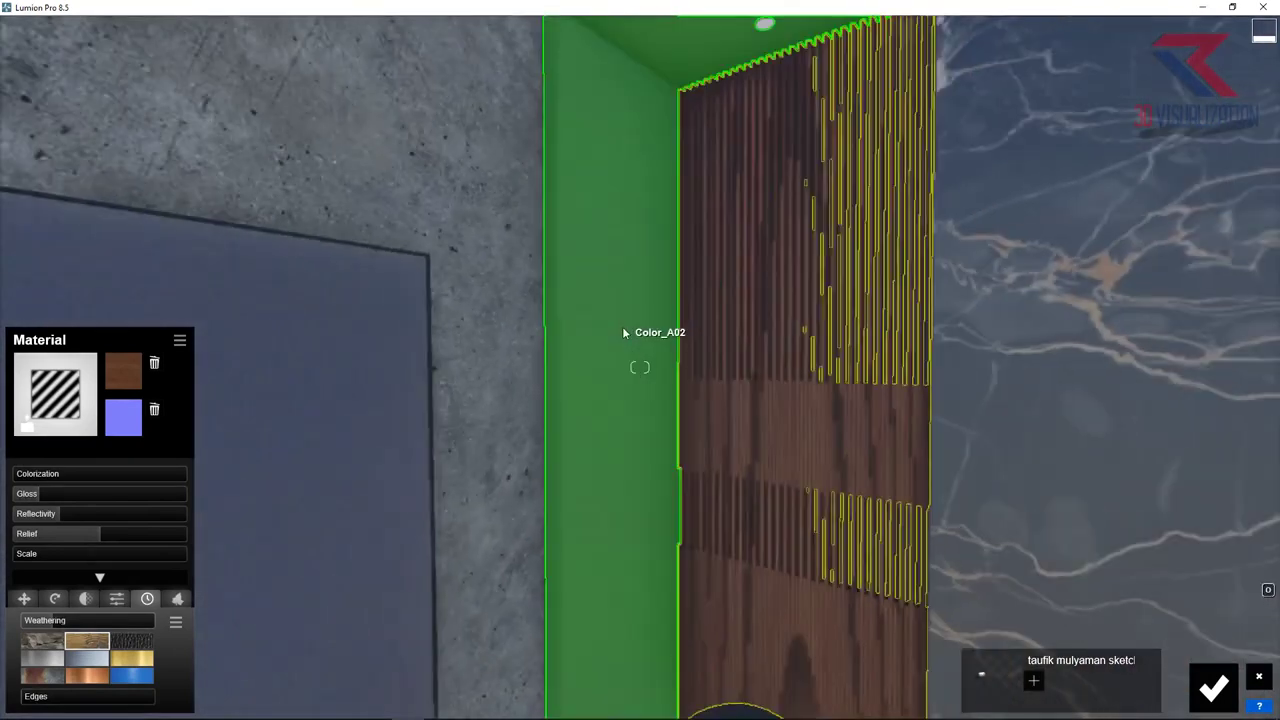
Step: Give the Color_A02 wall strip a Standard material and the ceiling a plain Color material
{"action": "left_click", "coordinate": [600, 347]}
{"action": "left_click", "coordinate": [54, 380]}
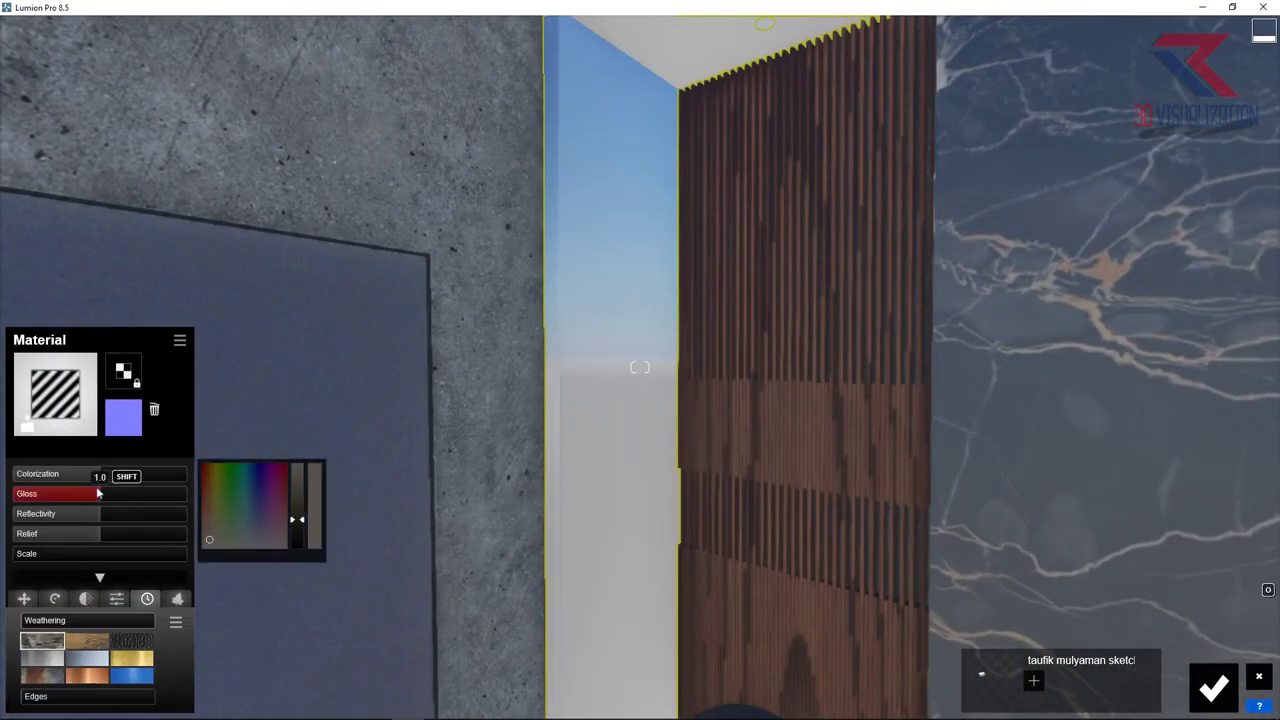
{"action": "right_click_drag", "start_coordinate": [468, 494], "coordinate": [420, 414]}
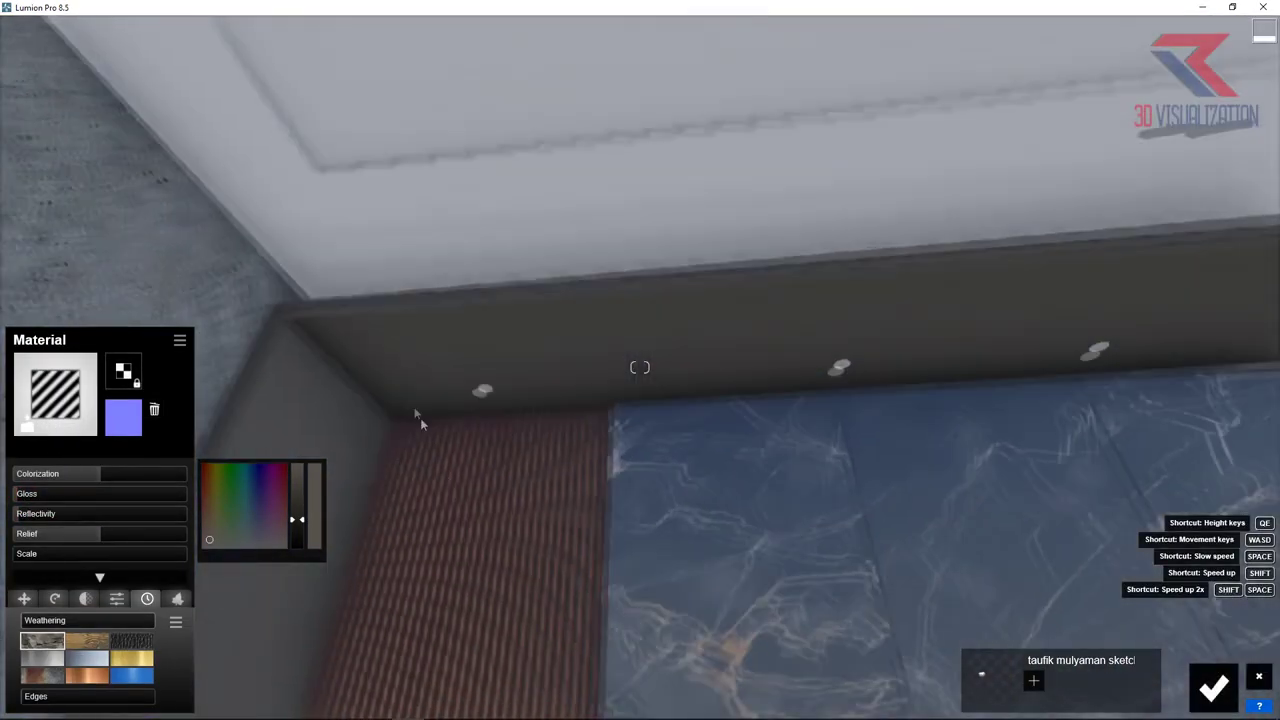
{"action": "left_click", "coordinate": [415, 206]}
{"action": "left_click", "coordinate": [122, 328]}
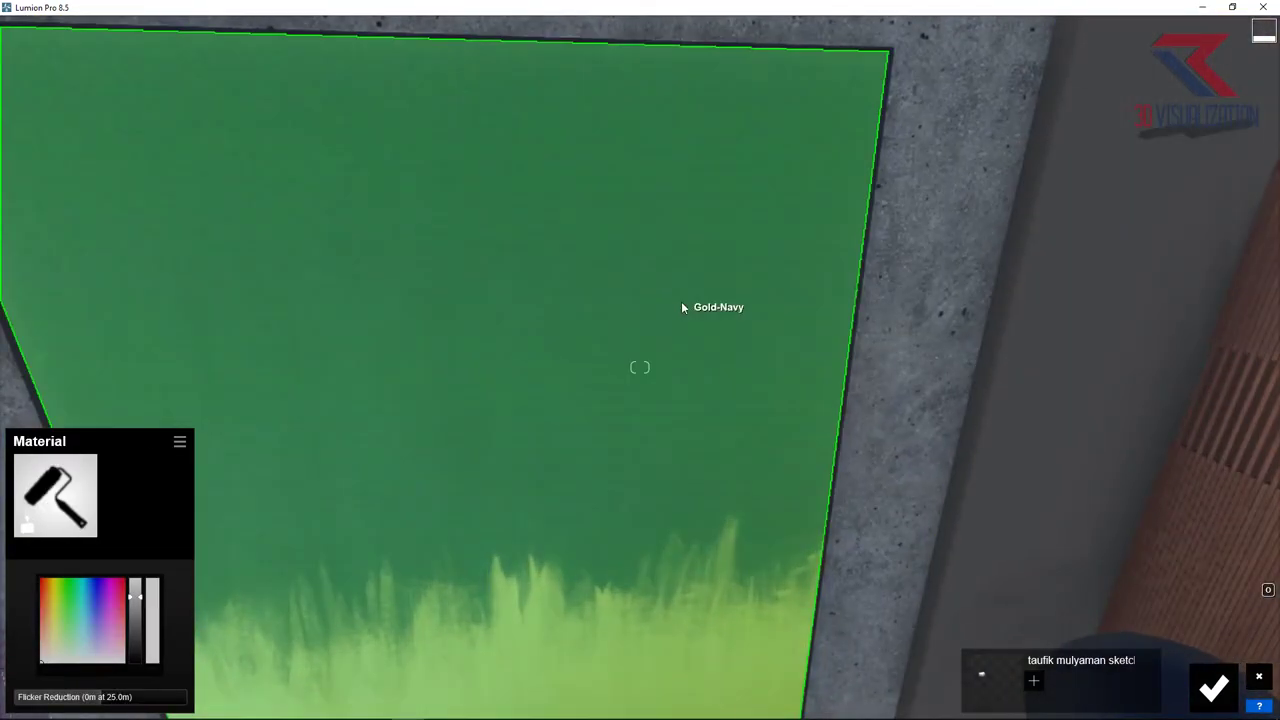
Step: Apply the Standard material to the Gold-Navy painting
{"action": "left_click", "coordinate": [681, 307]}
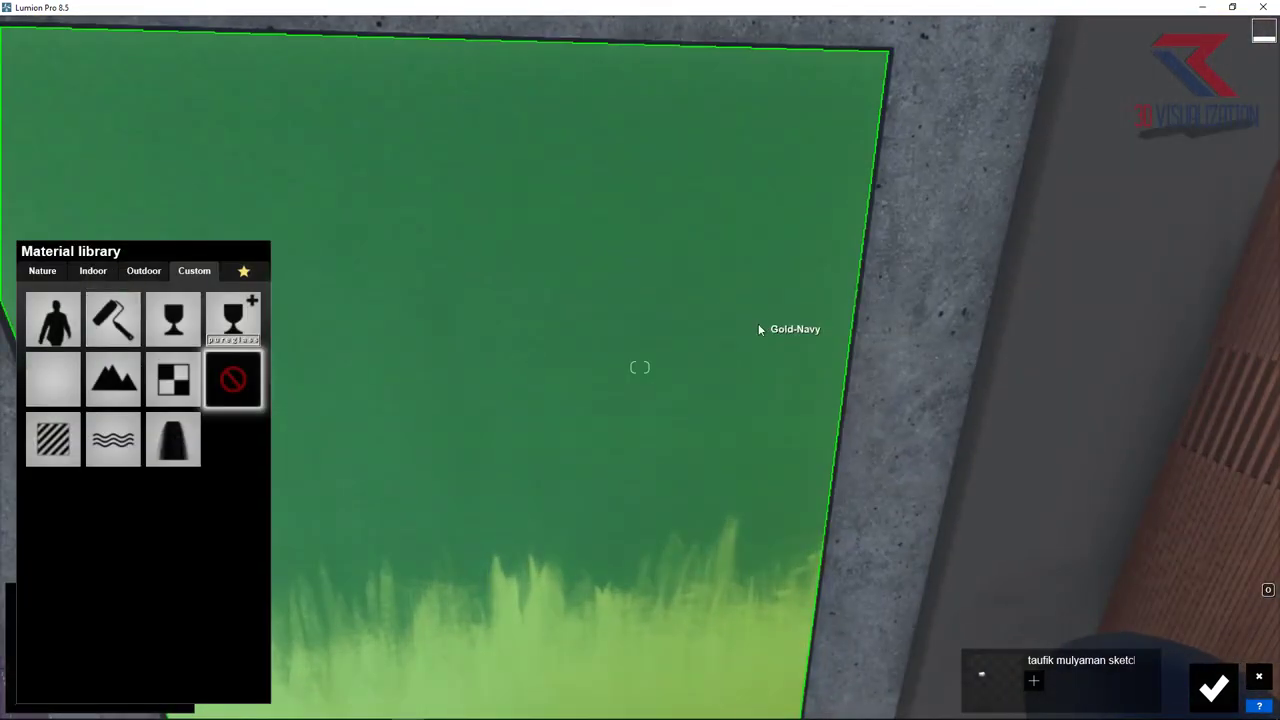
{"action": "left_click", "coordinate": [50, 430]}
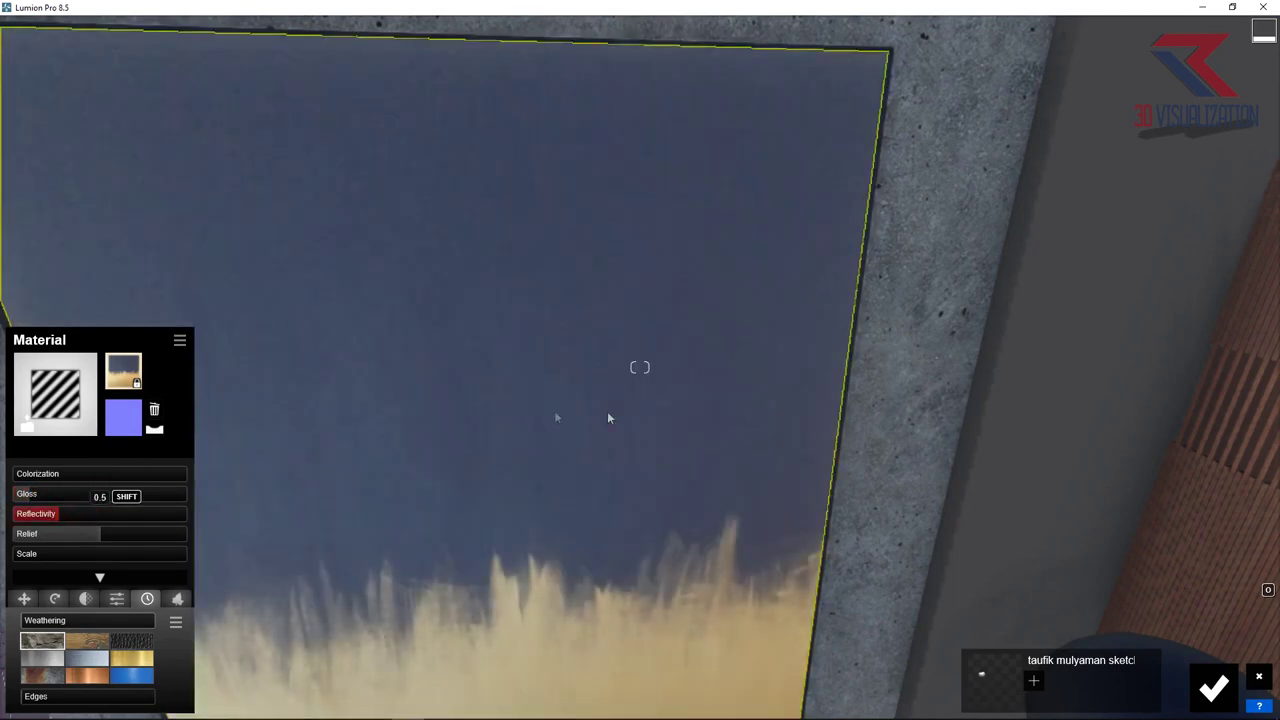
{"action": "mouse_move", "coordinate": [608, 418]}
{"action": "right_mouse_down"}
{"action": "mouse_move", "coordinate": [548, 361]}
{"action": "mouse_move", "coordinate": [588, 225]}
{"action": "right_mouse_up"}
Step: Apply the Gold material from Indoor > Metal to the bedside lamps
{"action": "left_click", "coordinate": [588, 225]}
{"action": "left_click", "coordinate": [93, 272]}
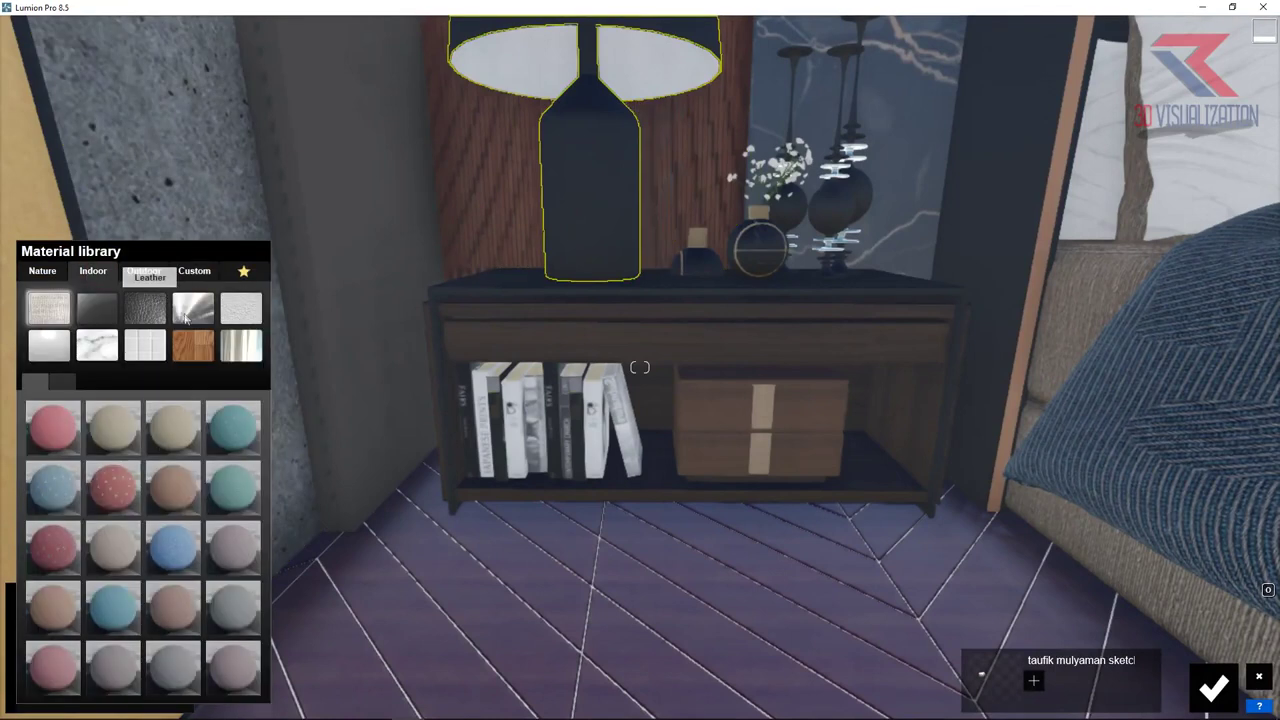
{"action": "left_click", "coordinate": [188, 312]}
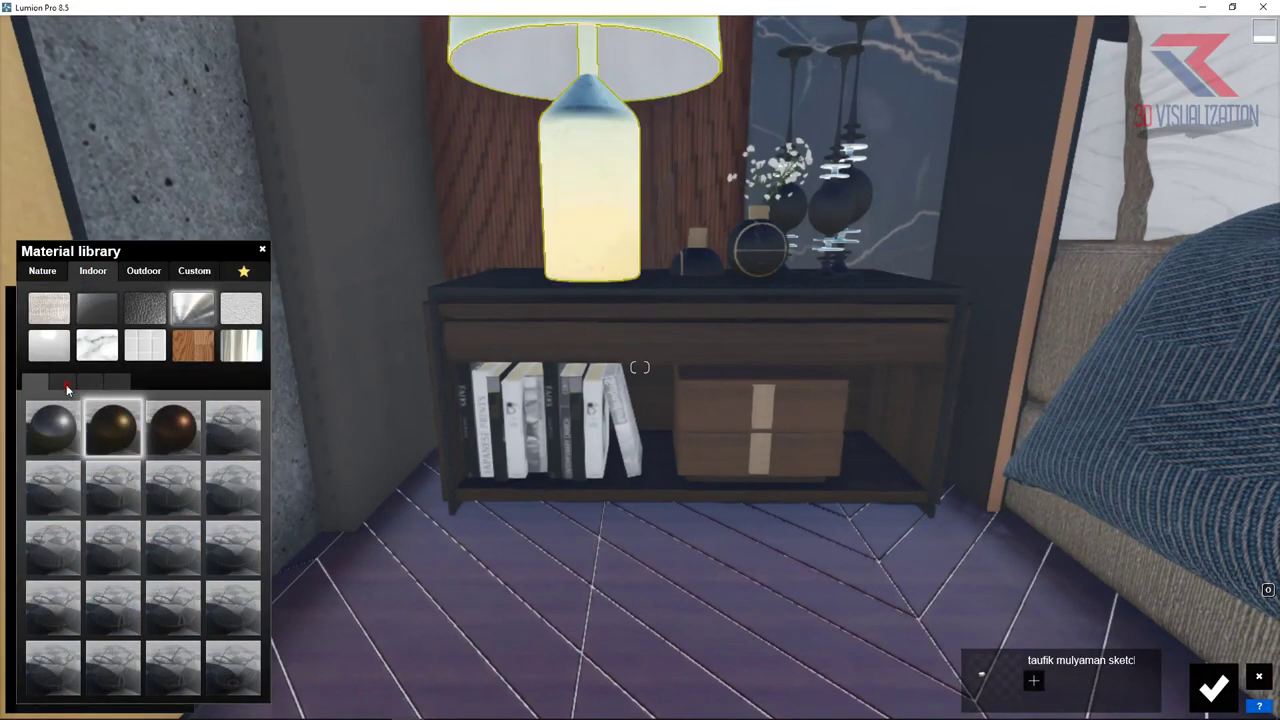
{"action": "left_click", "coordinate": [62, 381]}
{"action": "left_click", "coordinate": [112, 677]}
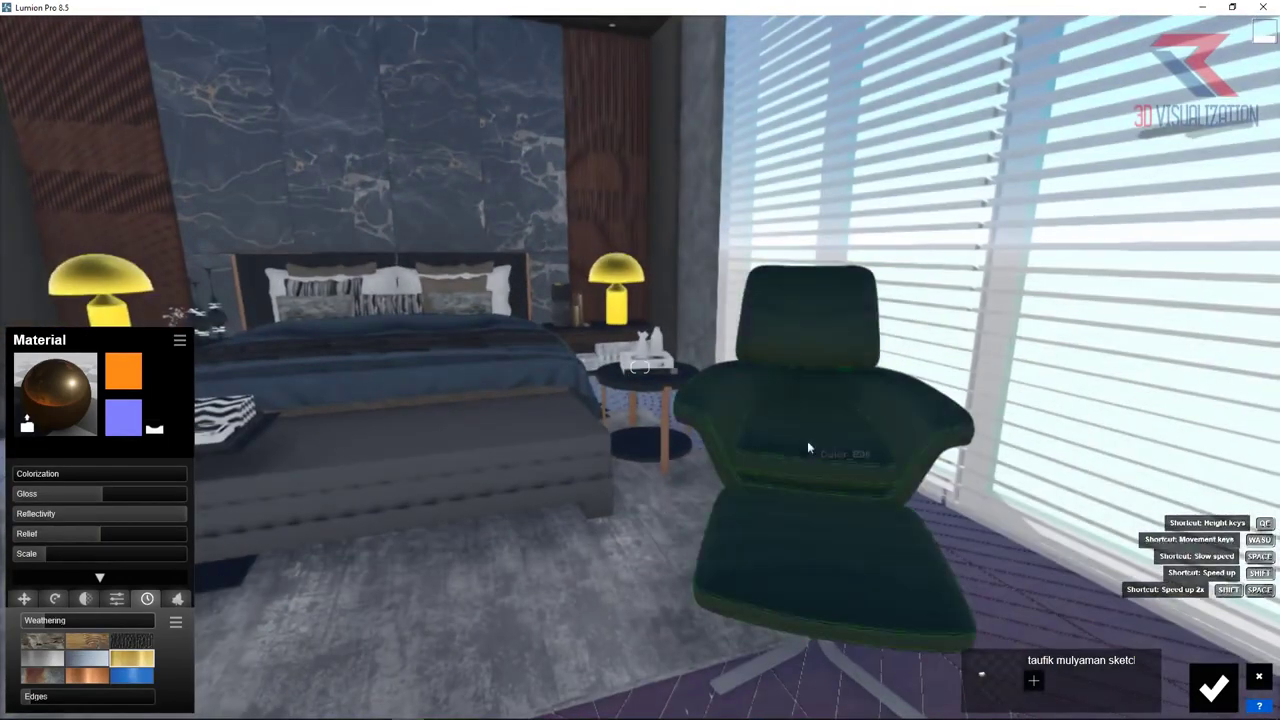
Step: Upholster the armchair in Leather Black 1024 with gloss 0.5, Leather weathering and slight edge wear
{"action": "left_click", "coordinate": [807, 441]}
{"action": "left_click", "coordinate": [93, 270]}
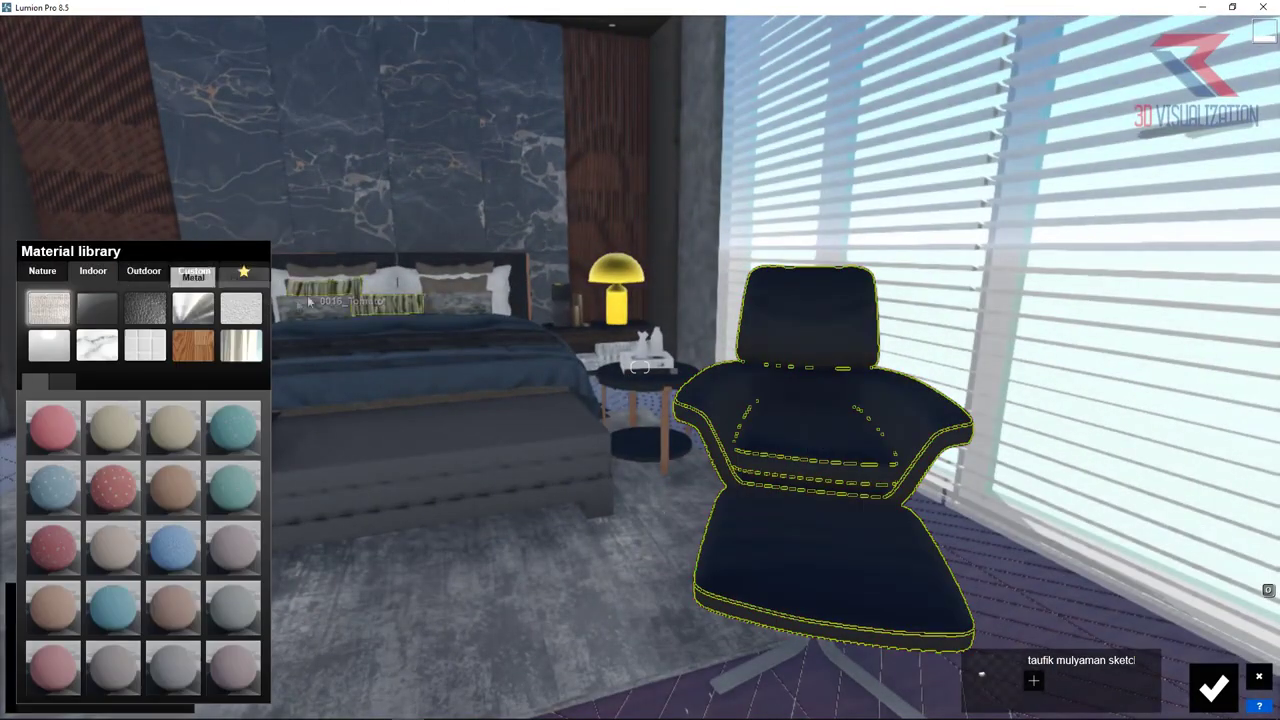
{"action": "left_click", "coordinate": [135, 310]}
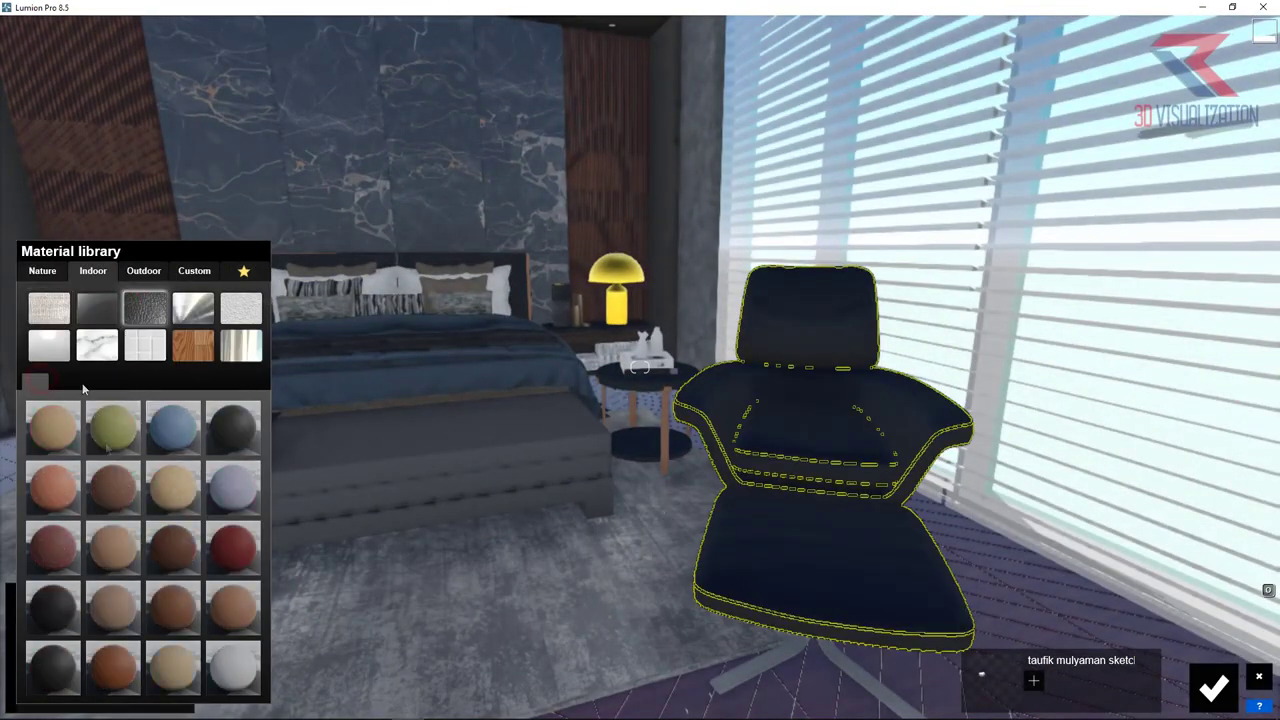
{"action": "left_click", "coordinate": [58, 670]}
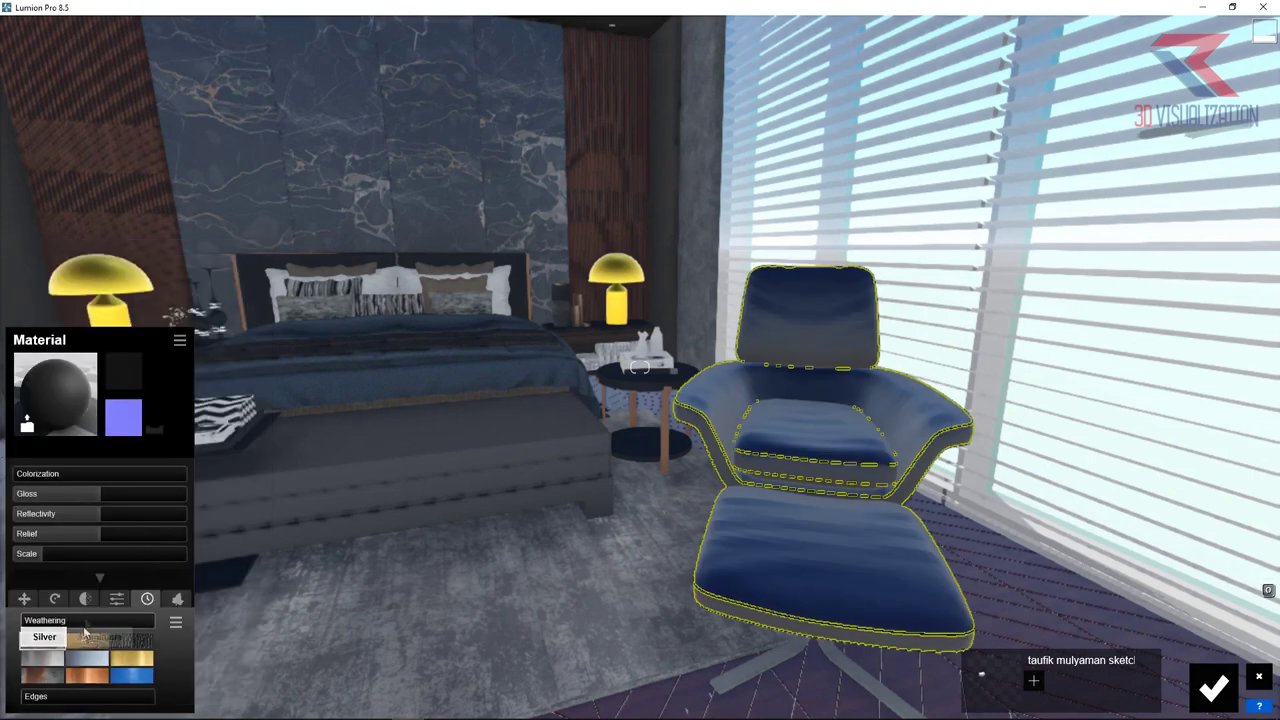
{"action": "left_click_drag", "start_coordinate": [90, 505], "coordinate": [43, 502]}
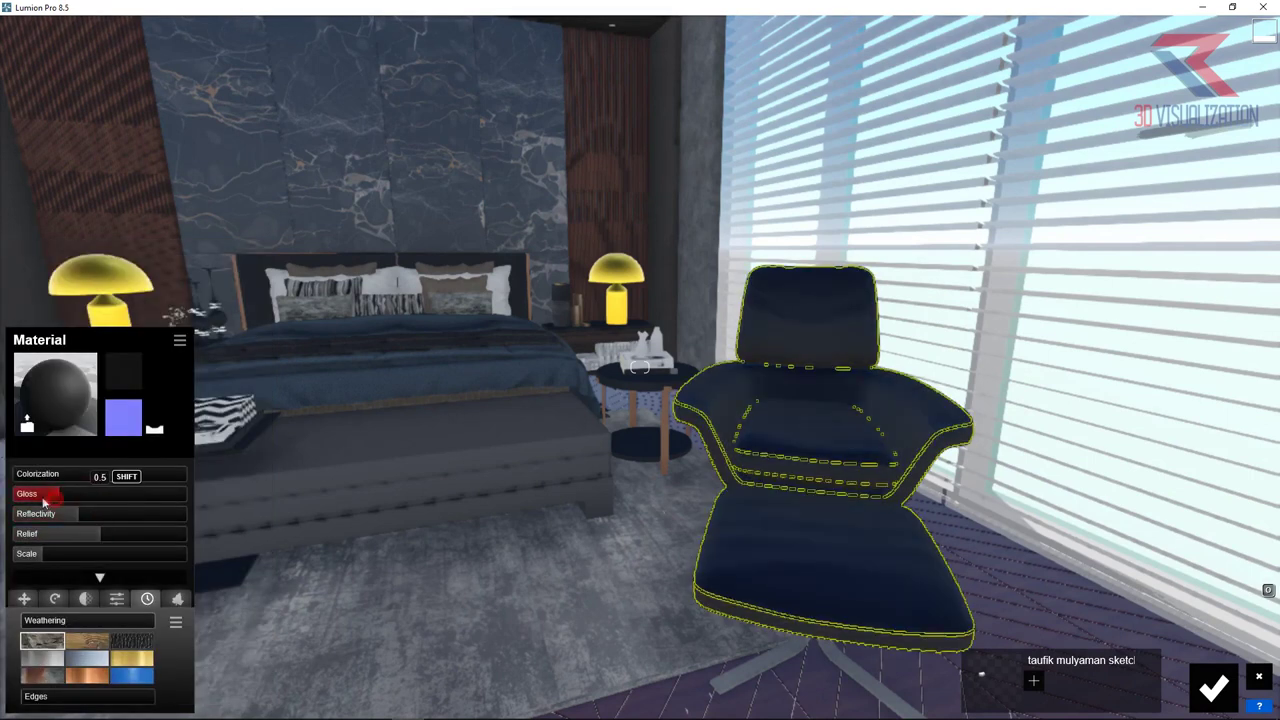
{"action": "left_click", "coordinate": [130, 641]}
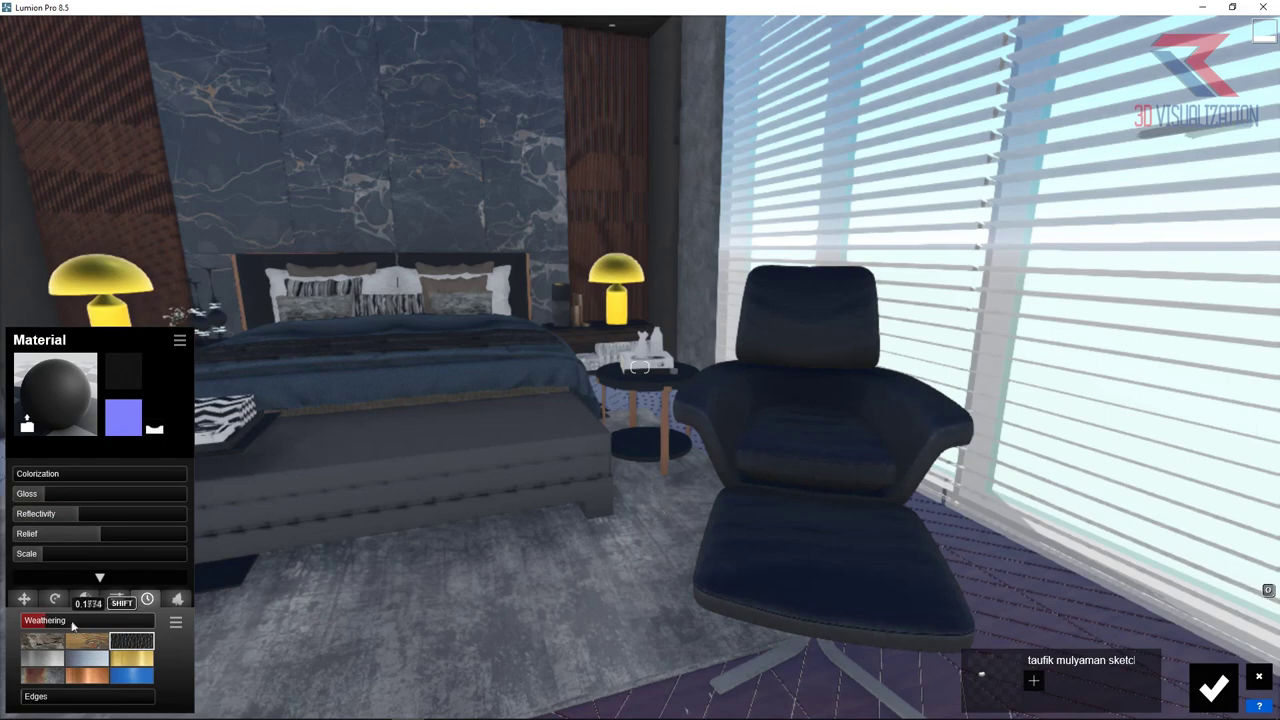
{"action": "left_click_drag", "start_coordinate": [30, 700], "coordinate": [72, 694]}
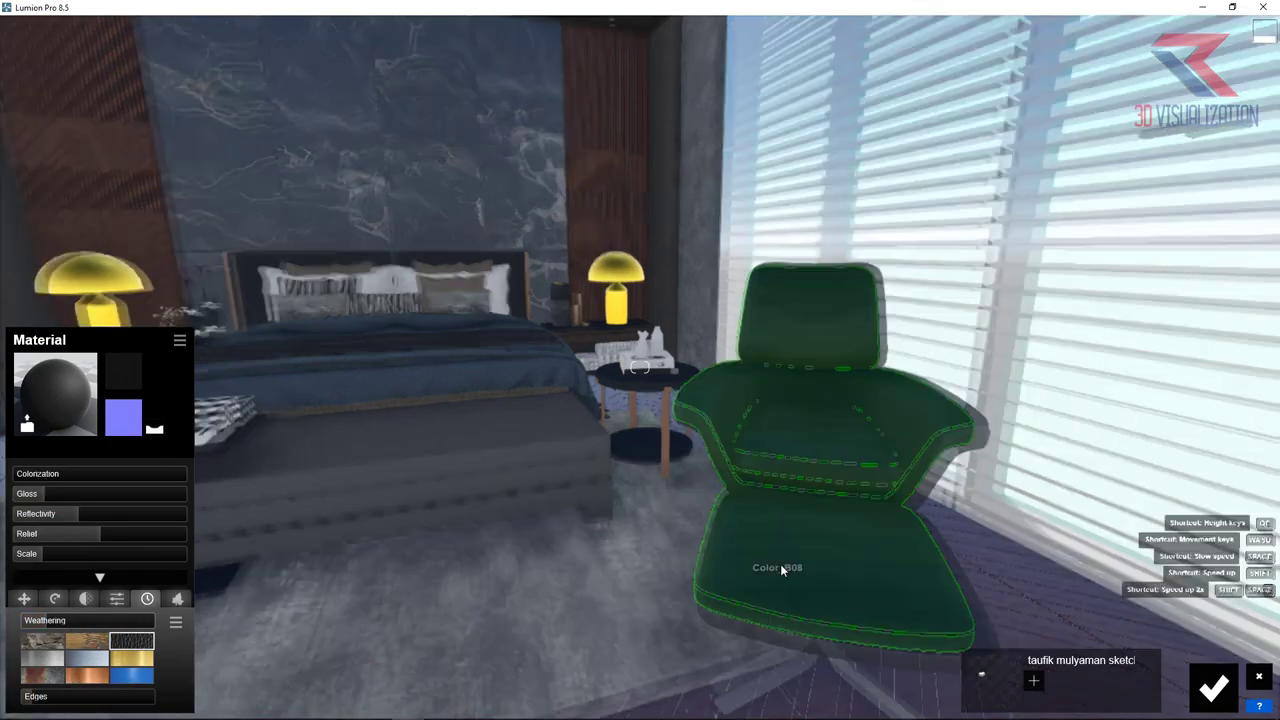
{"action": "scroll", "coordinate": [688, 515], "scroll_direction": "up", "scroll_amount": 5}
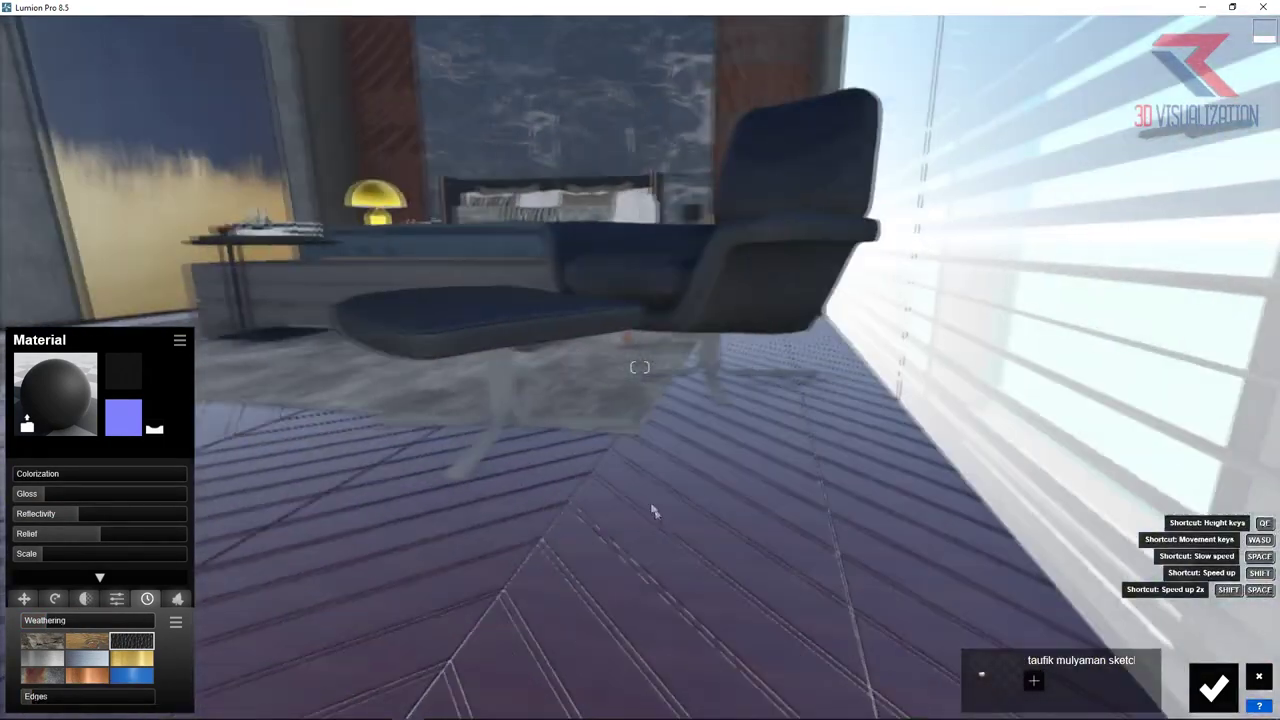
Step: Give the armchair's legs the Indoor Chrome metal material
{"action": "left_click", "coordinate": [525, 385]}
{"action": "left_click", "coordinate": [101, 272]}
{"action": "left_click", "coordinate": [193, 309]}
{"action": "left_click", "coordinate": [62, 380]}
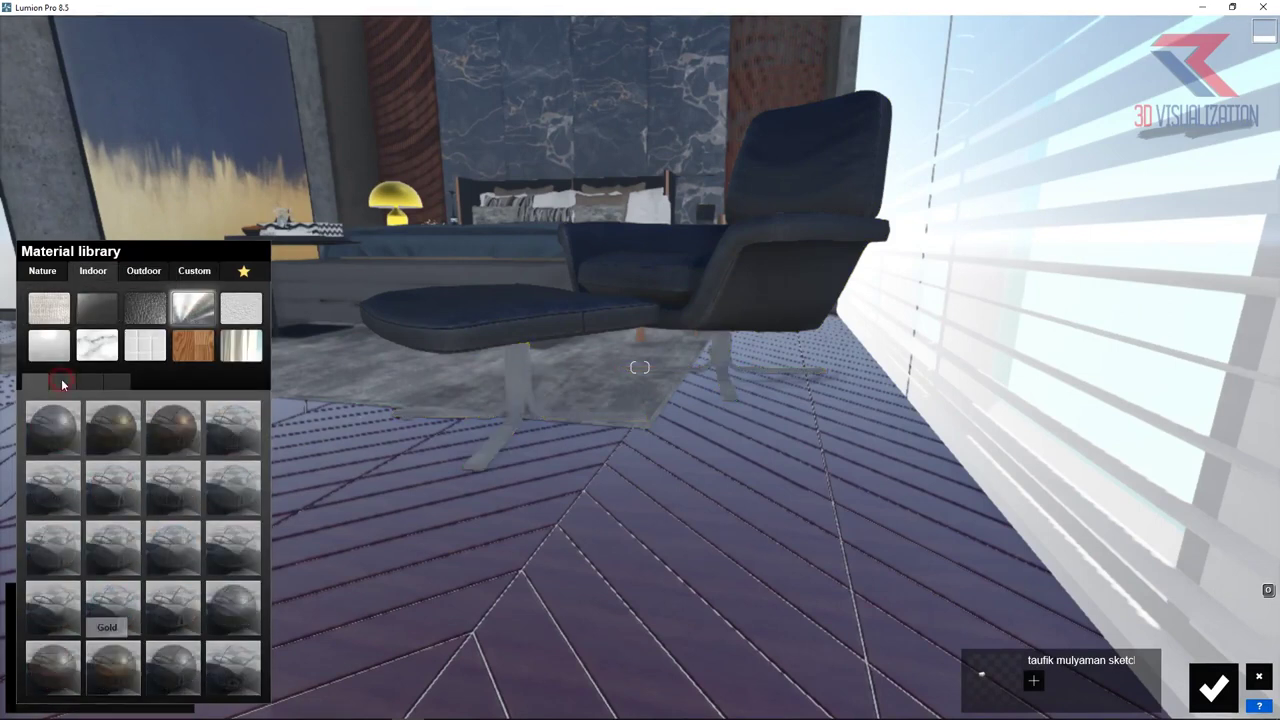
{"action": "left_click", "coordinate": [215, 620]}
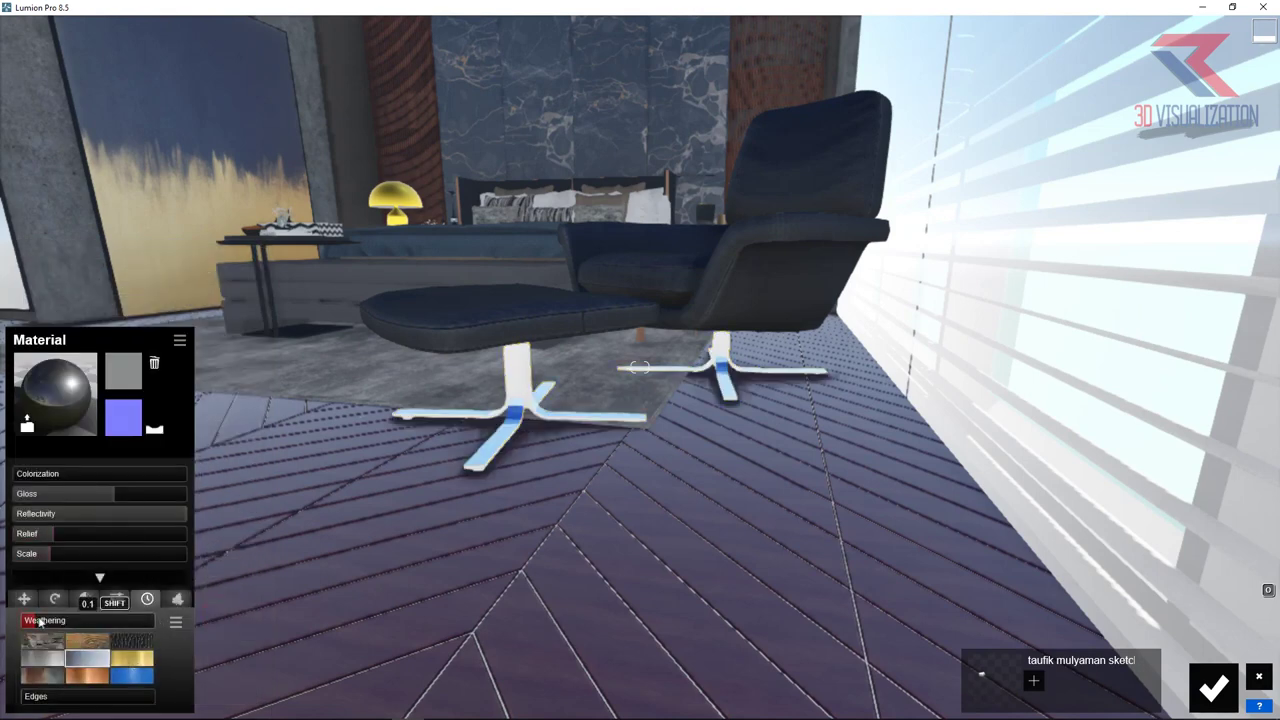
Step: Select the table at the foot of the bed and browse the indoor metal materials
{"action": "key", "text": "s"}
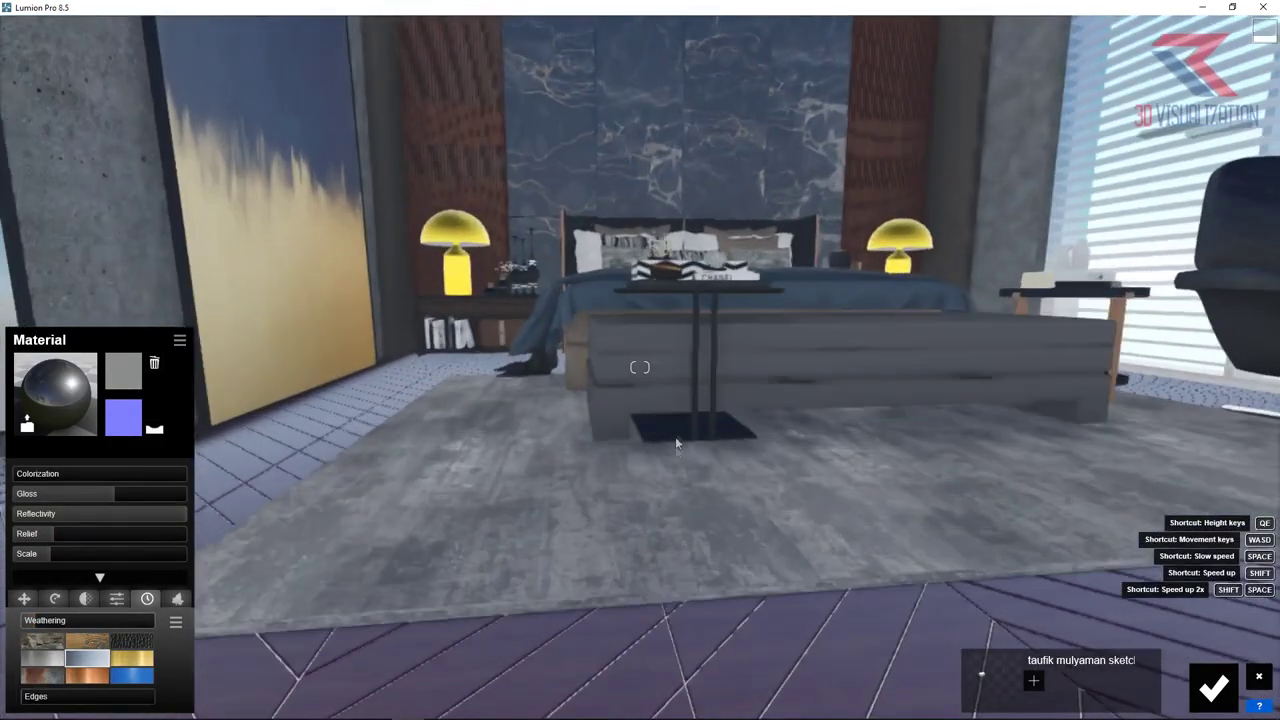
{"action": "left_click", "coordinate": [640, 432]}
{"action": "left_click", "coordinate": [607, 437]}
{"action": "left_click", "coordinate": [93, 271]}
Step: Make the bed-end table Aluminium with its colorization darkened to black
{"action": "left_click", "coordinate": [193, 307]}
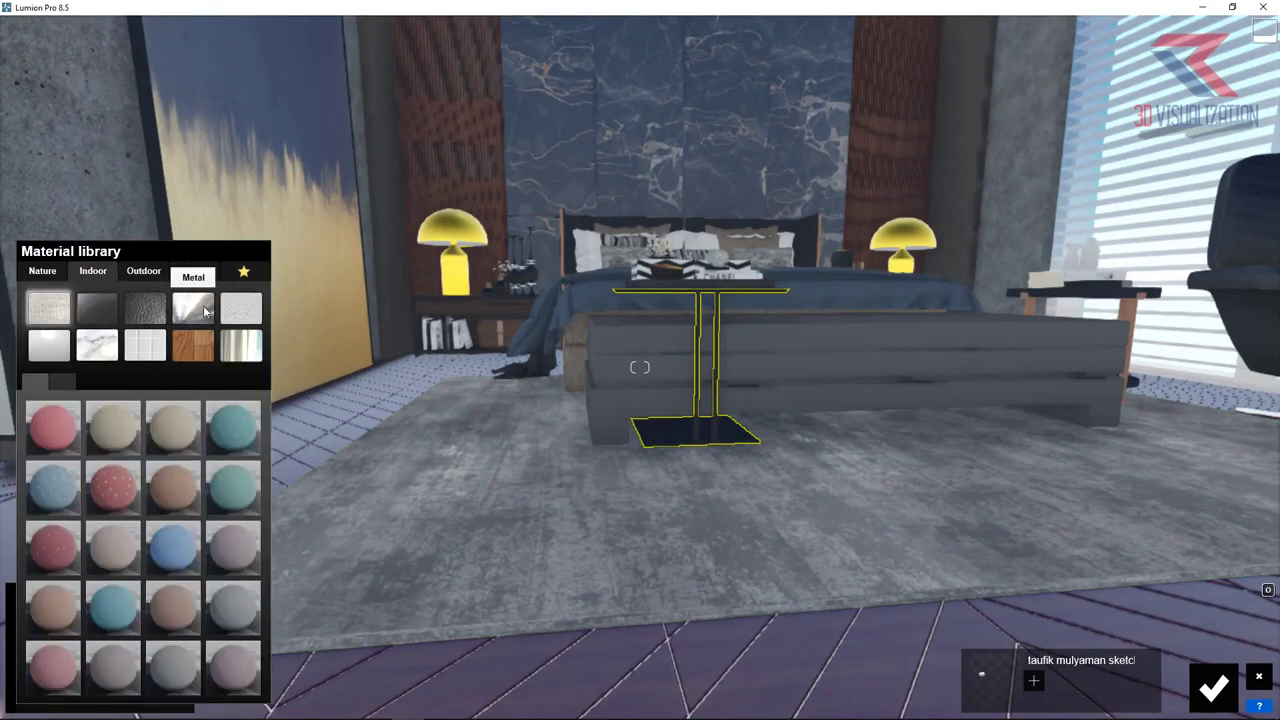
{"action": "left_click", "coordinate": [65, 432]}
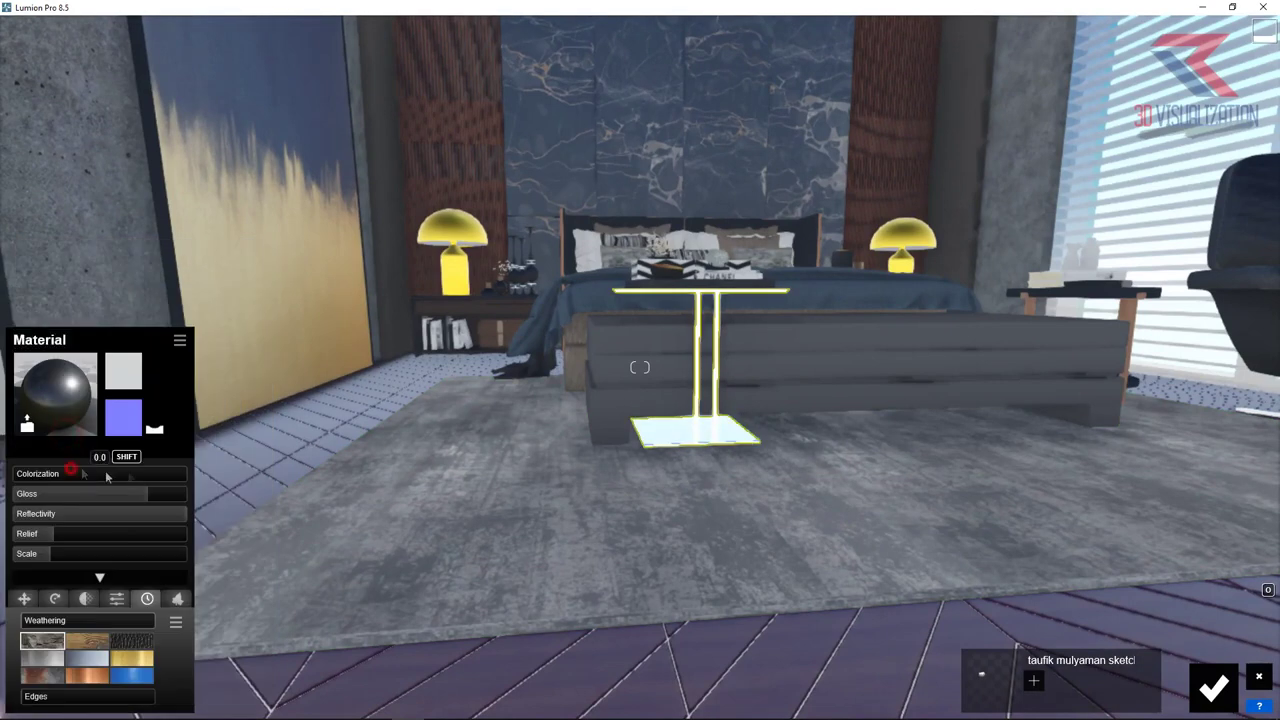
{"action": "left_click_drag", "start_coordinate": [302, 507], "coordinate": [272, 592]}
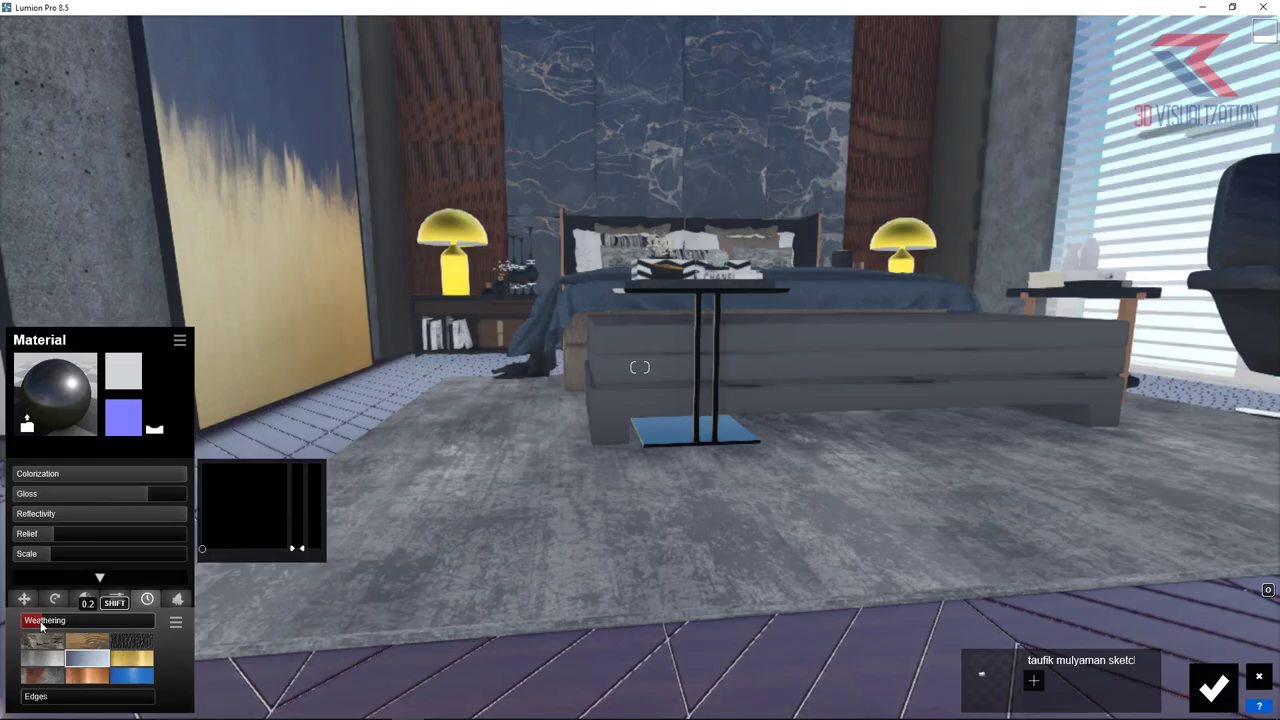
Step: Apply the Standard material to the CHANEL book and the bowl on the tray
{"action": "mouse_move", "coordinate": [690, 400]}
{"action": "right_mouse_down"}
{"action": "mouse_move", "coordinate": [687, 500]}
{"action": "mouse_move", "coordinate": [616, 321]}
{"action": "mouse_move", "coordinate": [756, 411]}
{"action": "right_mouse_up"}
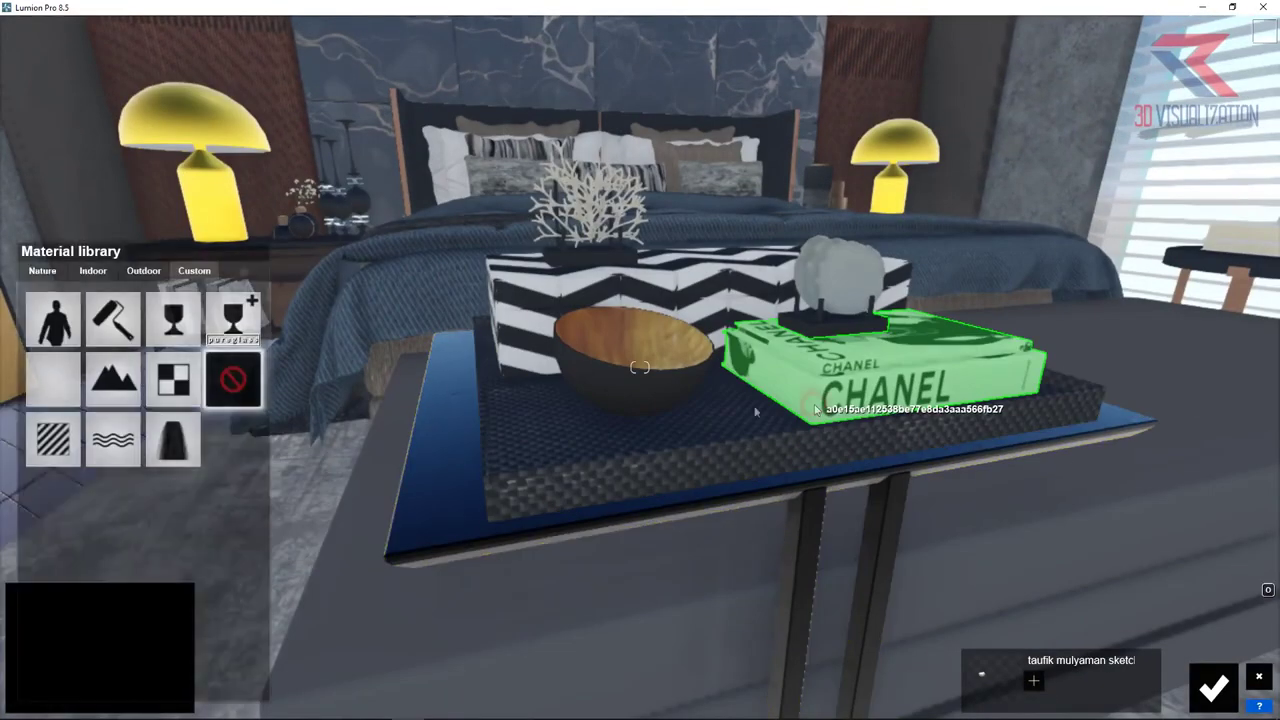
{"action": "left_click", "coordinate": [60, 443]}
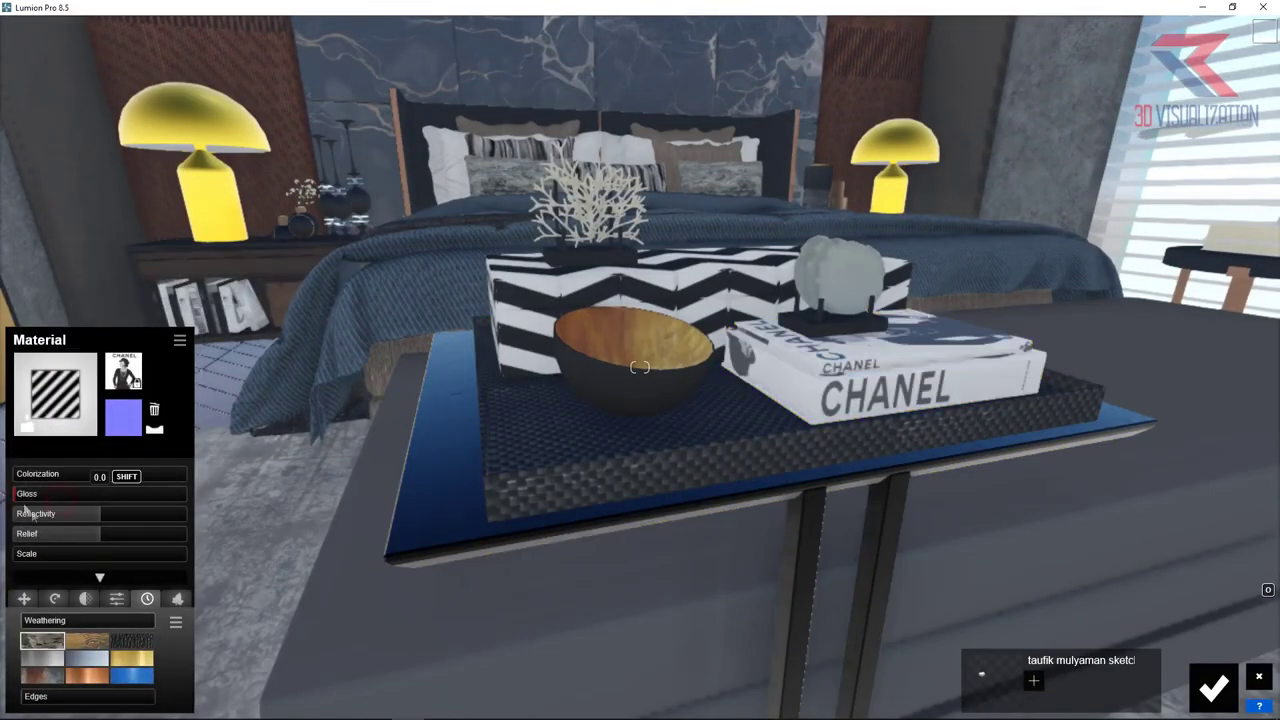
{"action": "left_click", "coordinate": [668, 398]}
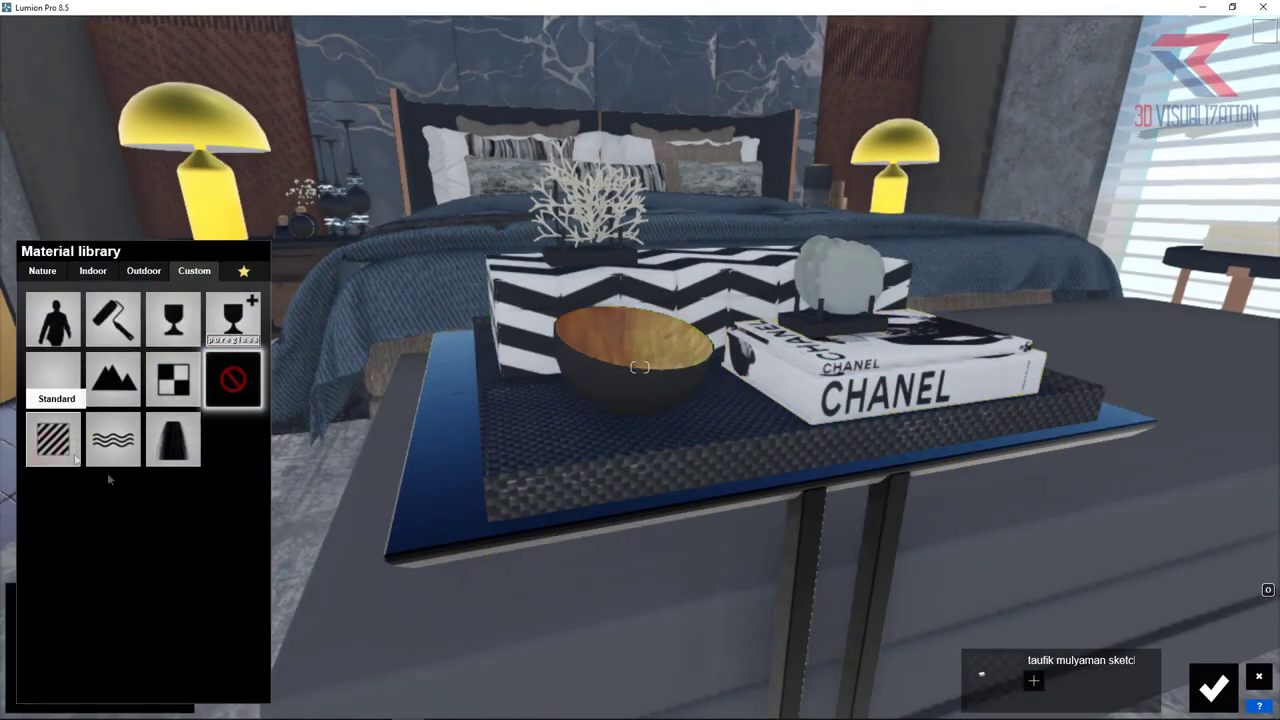
{"action": "left_click", "coordinate": [75, 455]}
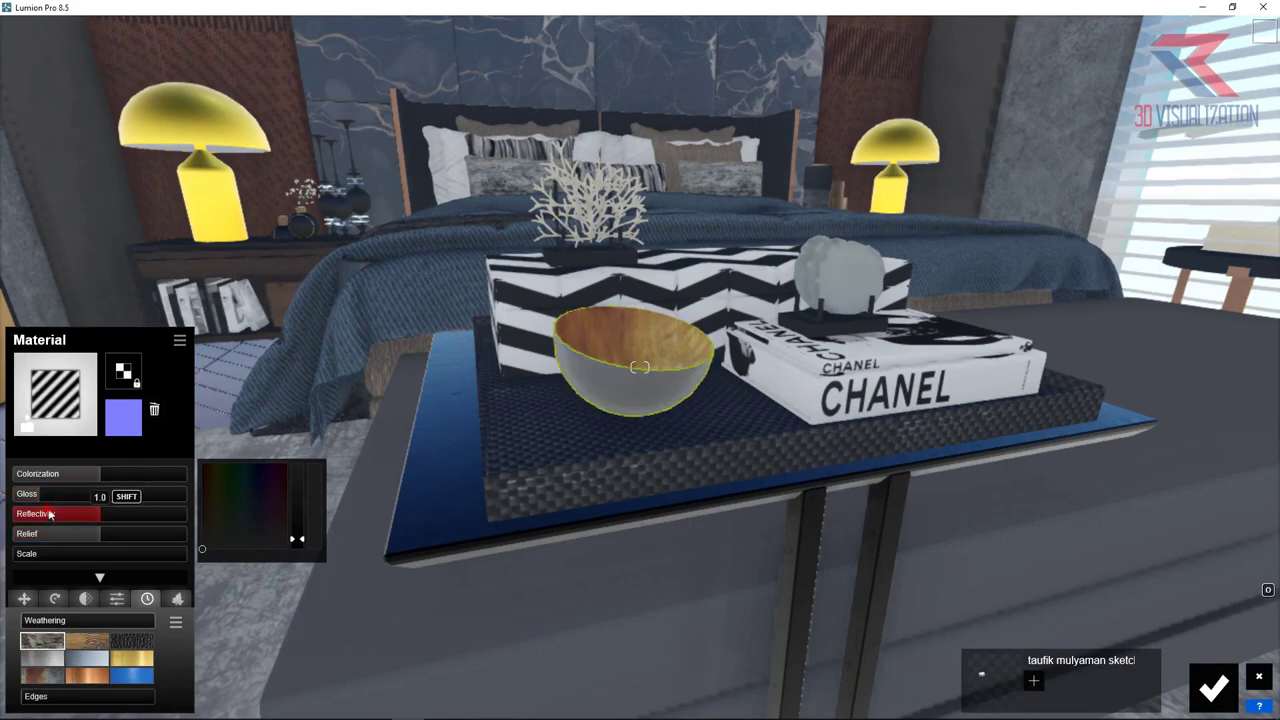
Step: Give the left nightstand a weathered brown Outdoor wood material
{"action": "key", "text": "a"}
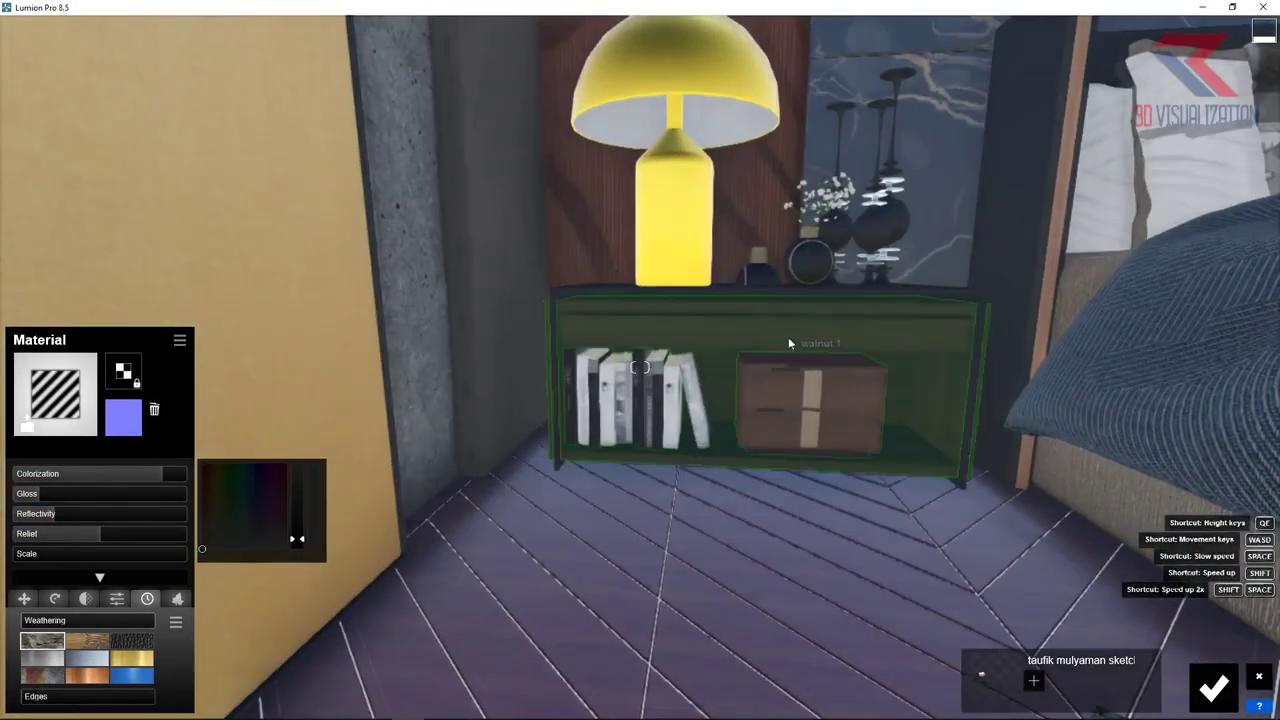
{"action": "left_click", "coordinate": [788, 343]}
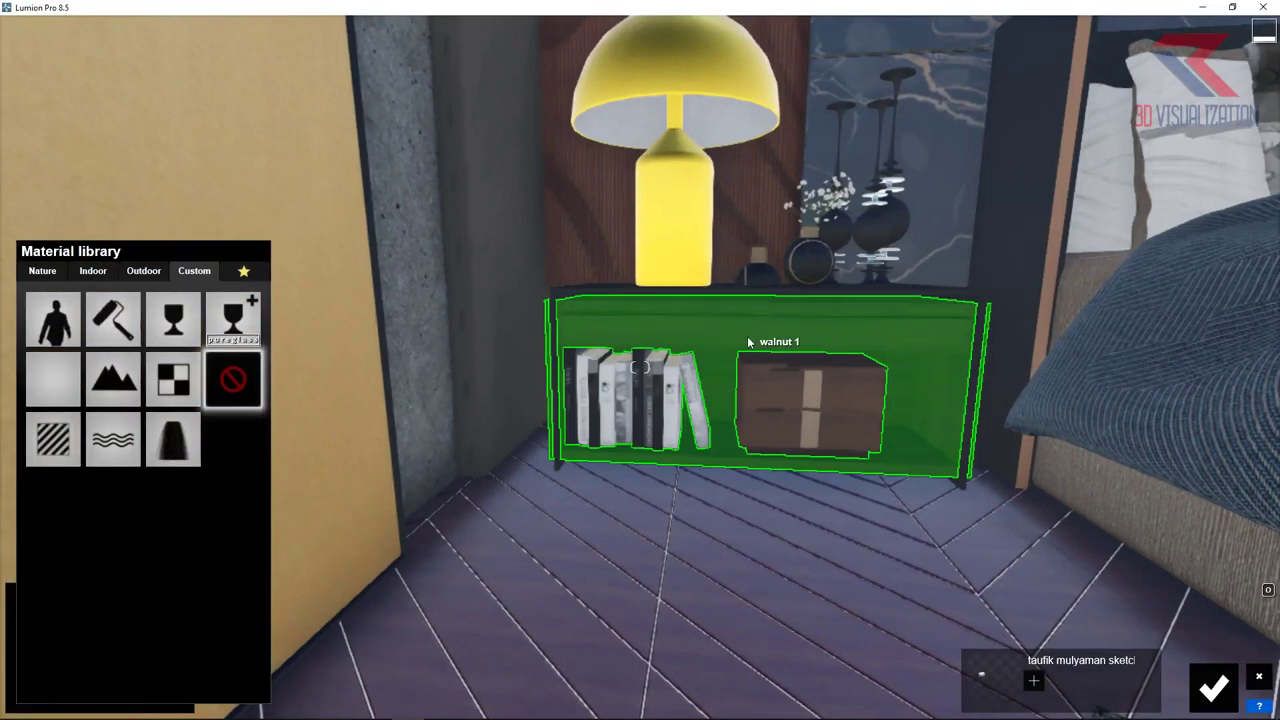
{"action": "left_click", "coordinate": [143, 270]}
{"action": "left_click", "coordinate": [162, 350]}
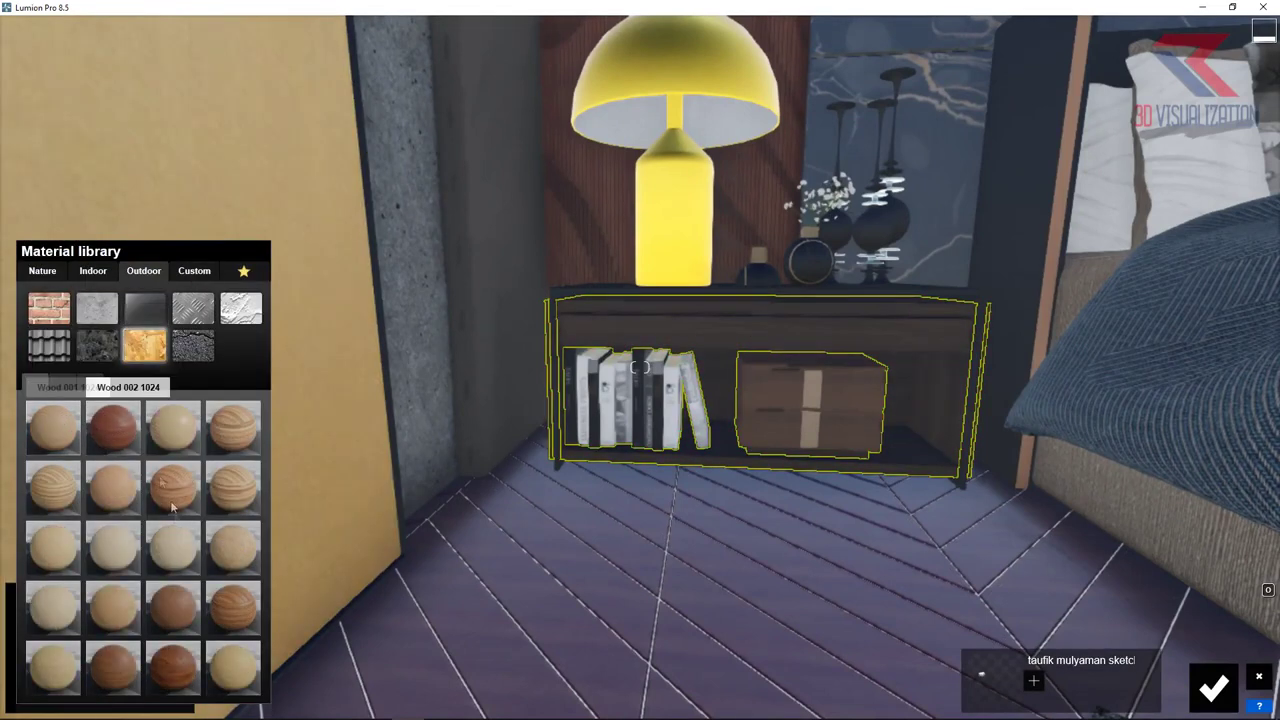
{"action": "left_click", "coordinate": [182, 607]}
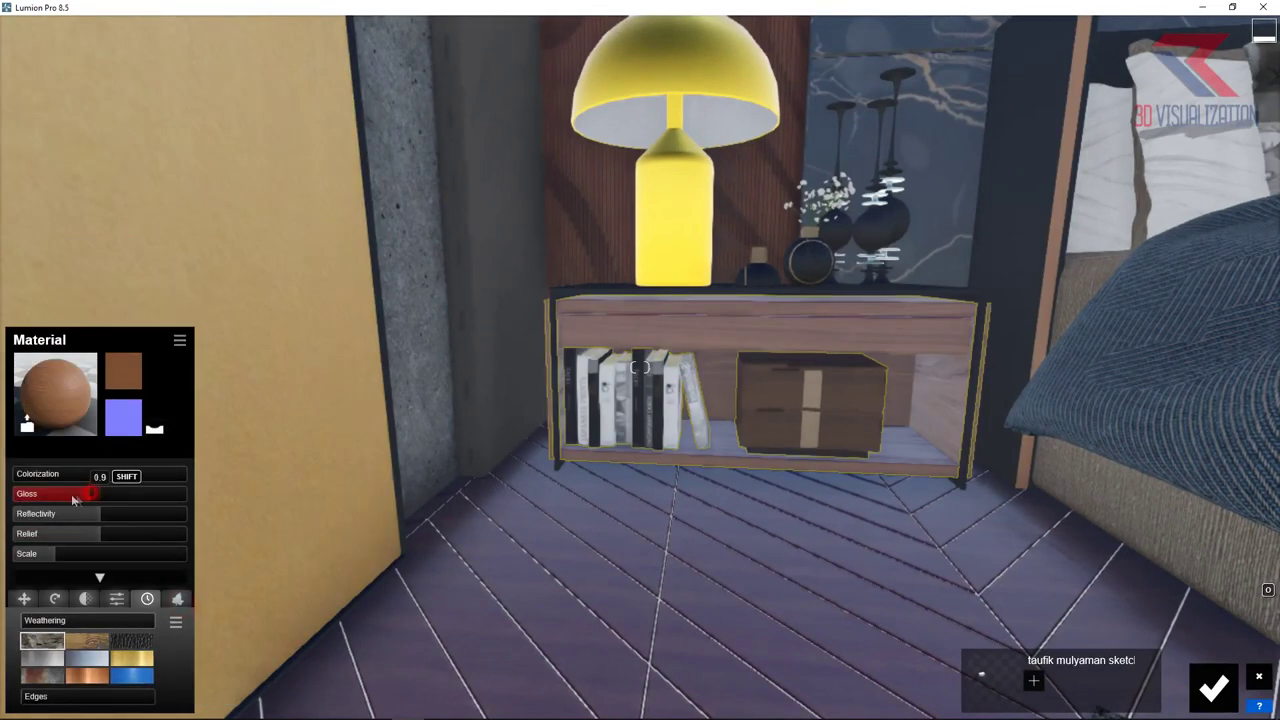
{"action": "left_click", "coordinate": [87, 640]}
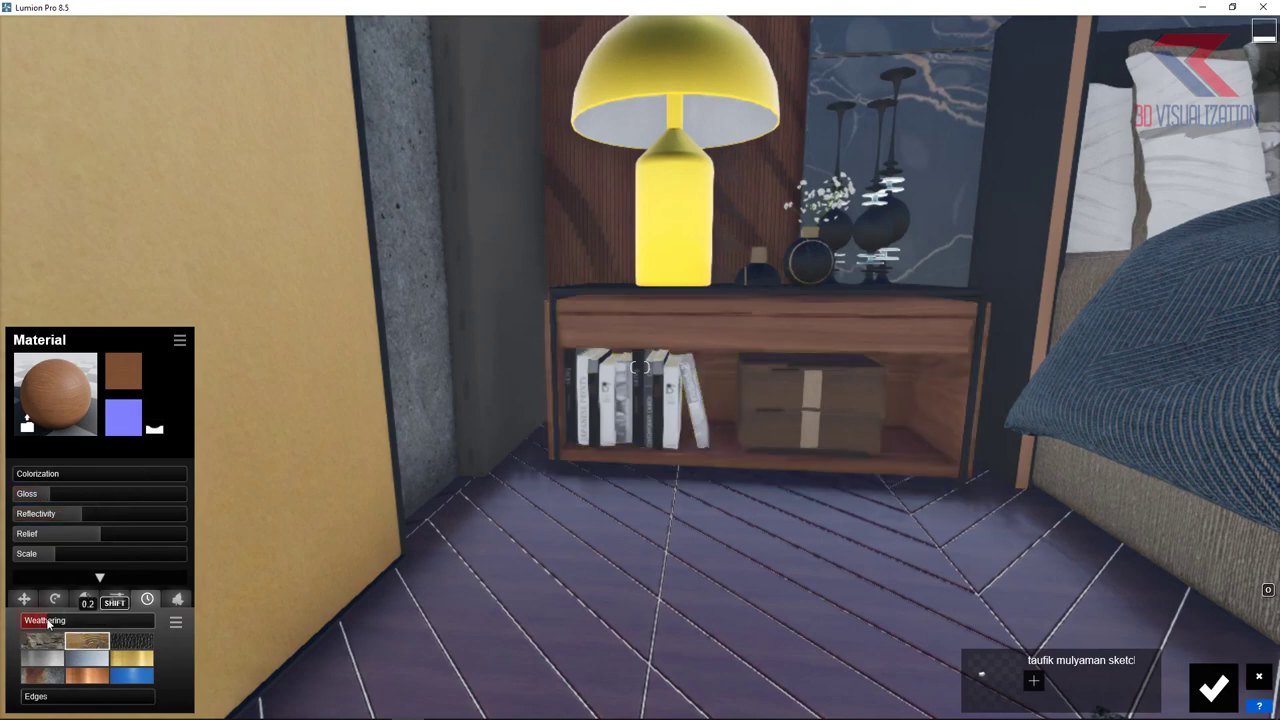
Step: Make the tall vases Aluminium metal darkened to black
{"action": "key", "text": "w"}
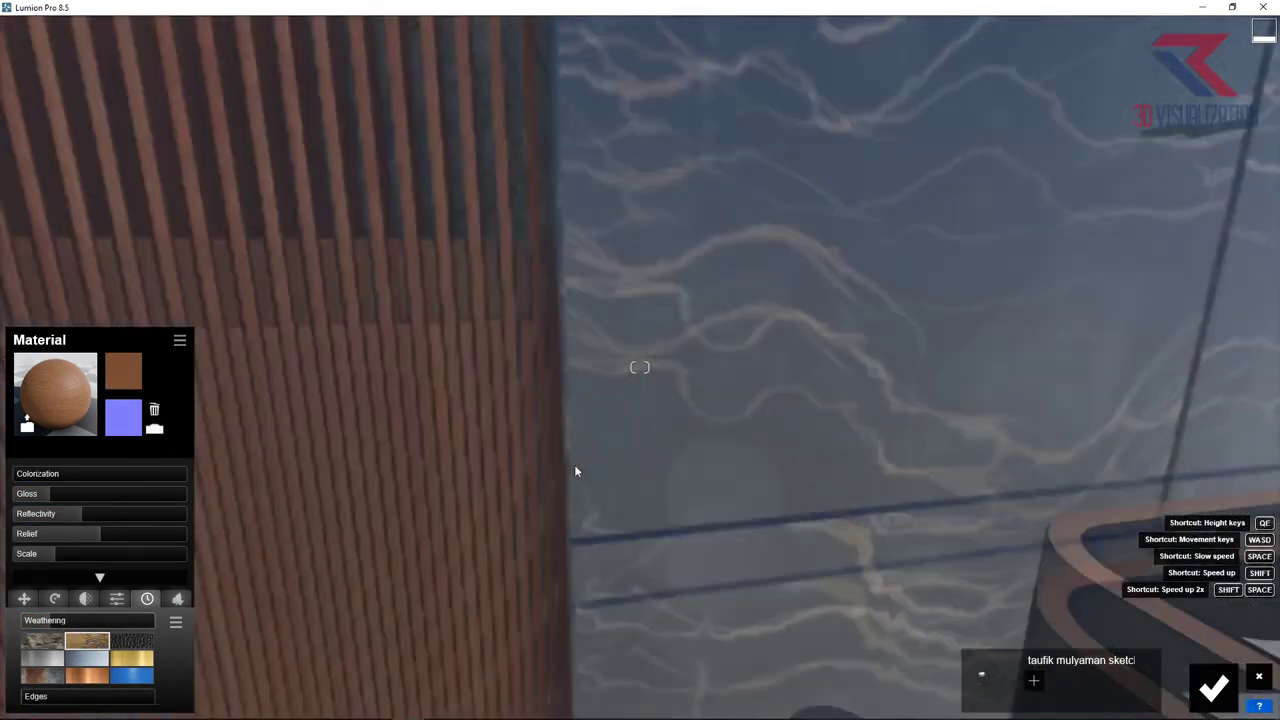
{"action": "key", "text": "s"}
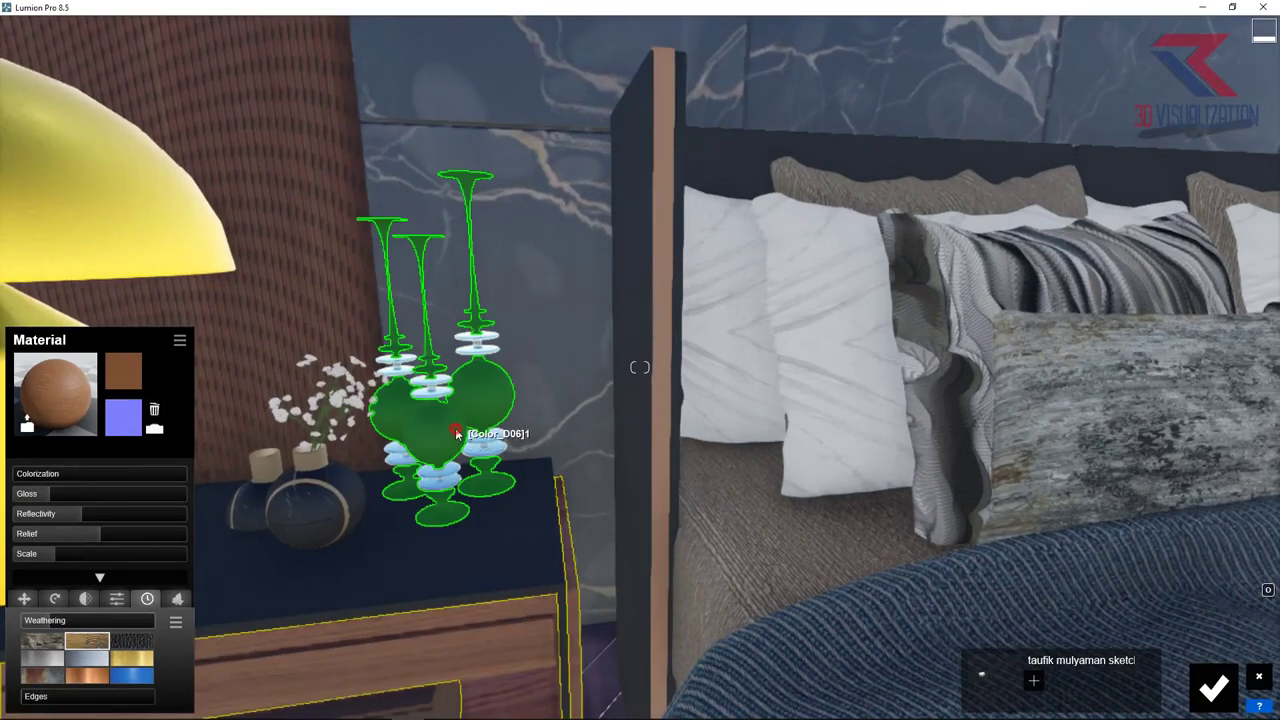
{"action": "left_click", "coordinate": [466, 430]}
{"action": "left_click", "coordinate": [105, 272]}
{"action": "left_click", "coordinate": [186, 318]}
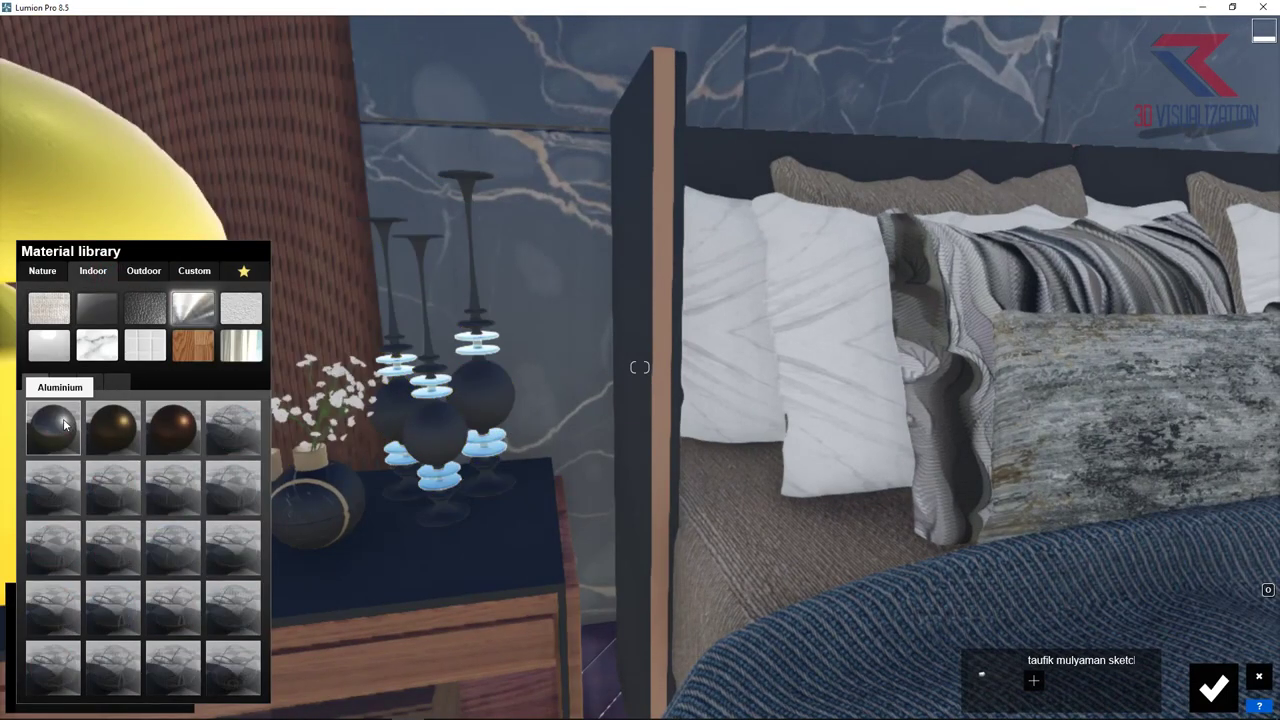
{"action": "left_click", "coordinate": [66, 425]}
{"action": "left_click", "coordinate": [141, 476]}
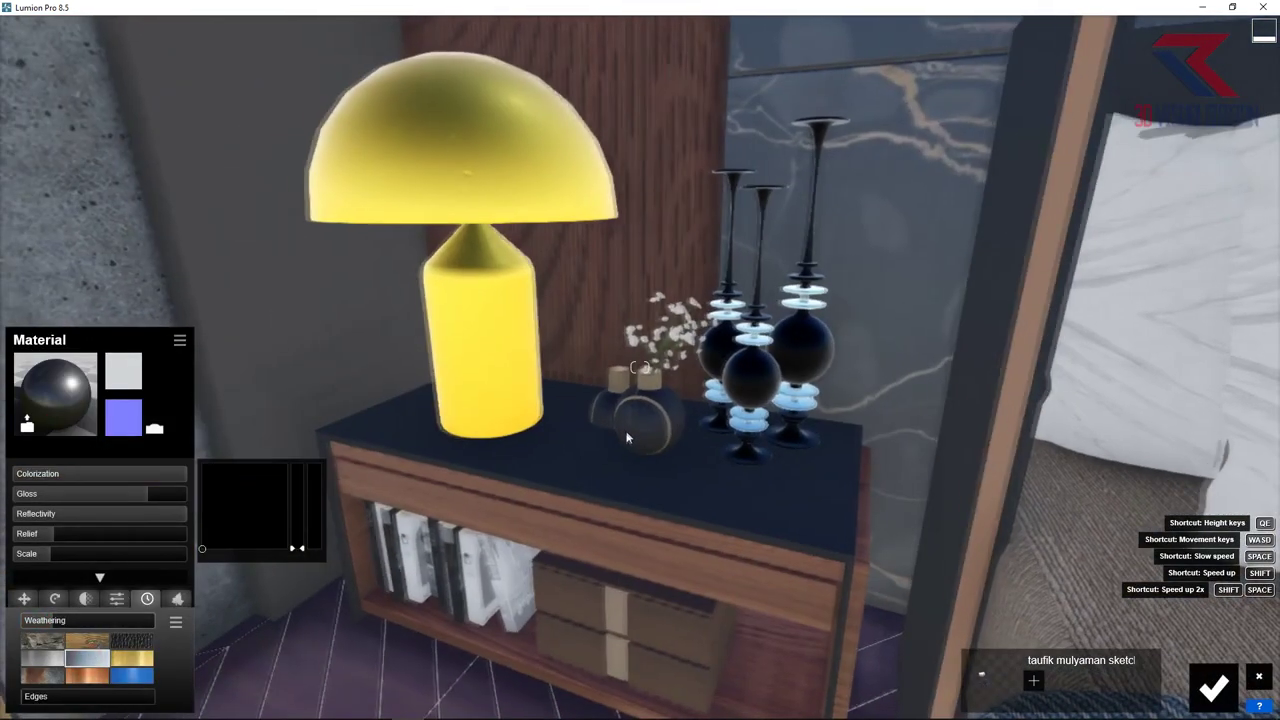
{"action": "left_click", "coordinate": [630, 415]}
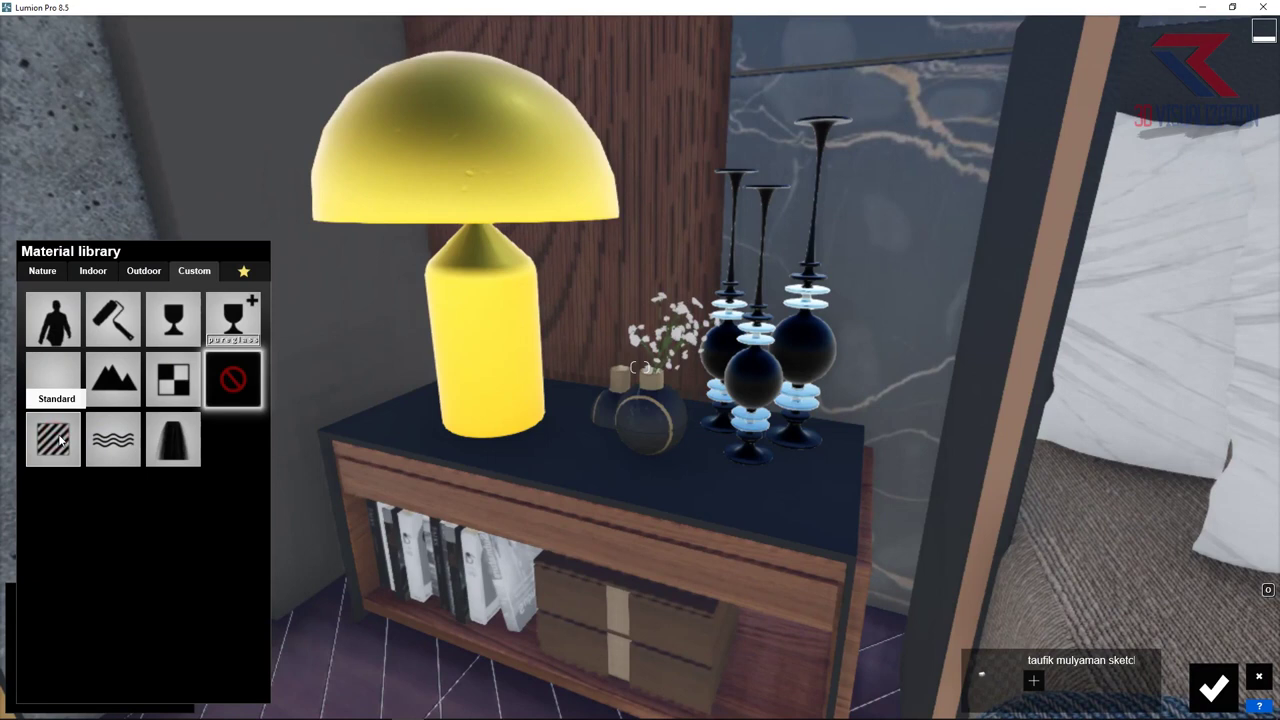
Step: Give the small vase a Standard material and turn the nightstand top dark navy
{"action": "left_click", "coordinate": [60, 440]}
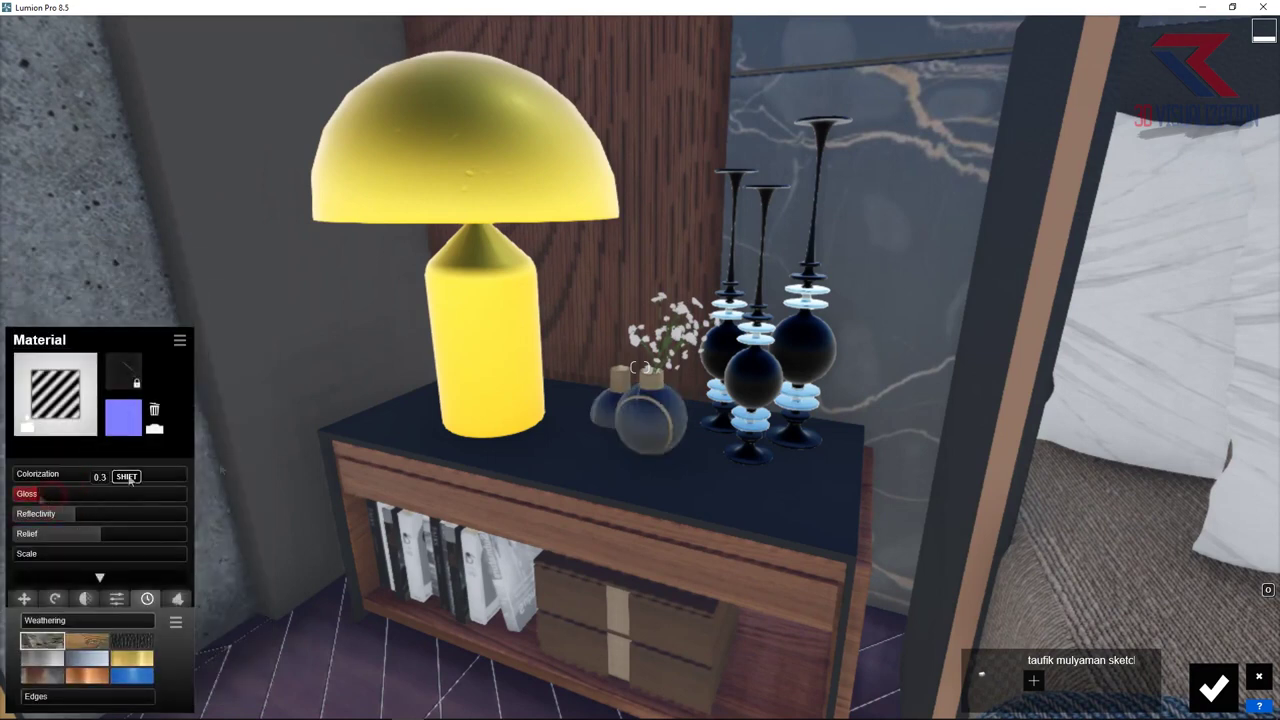
{"action": "left_click", "coordinate": [416, 445]}
{"action": "left_click", "coordinate": [52, 436]}
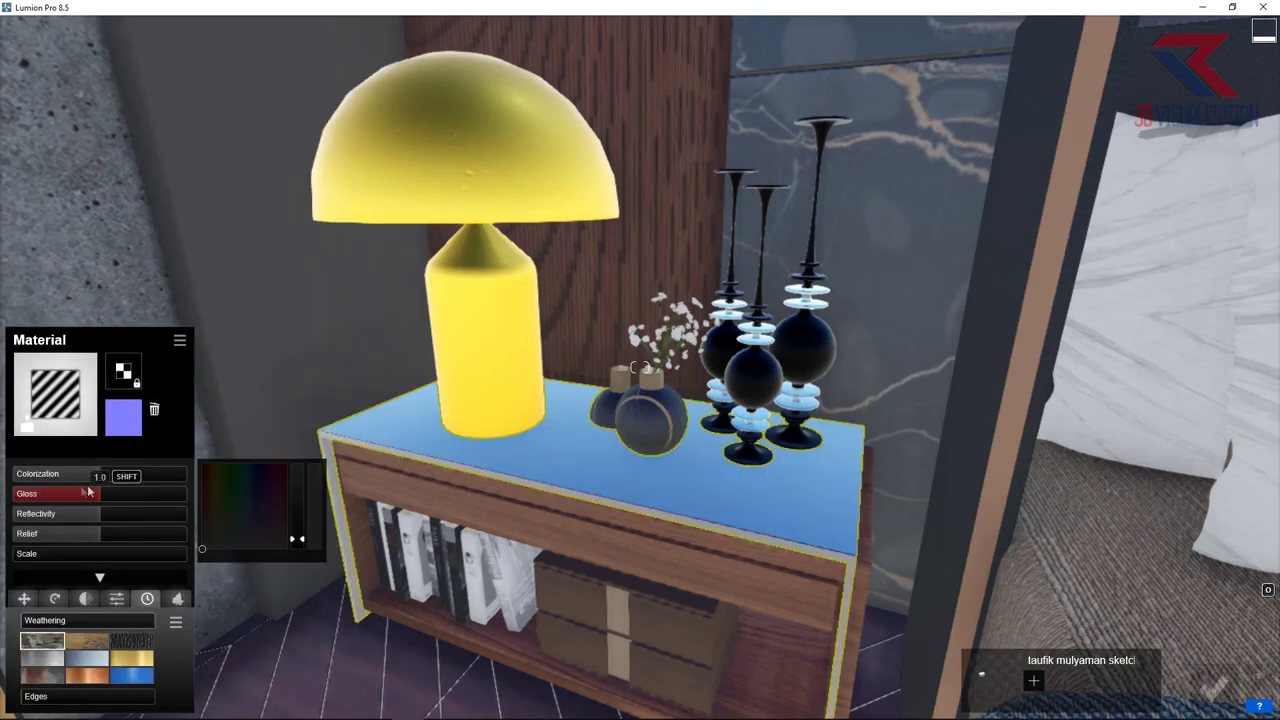
{"action": "left_click_drag", "start_coordinate": [120, 510], "coordinate": [65, 513]}
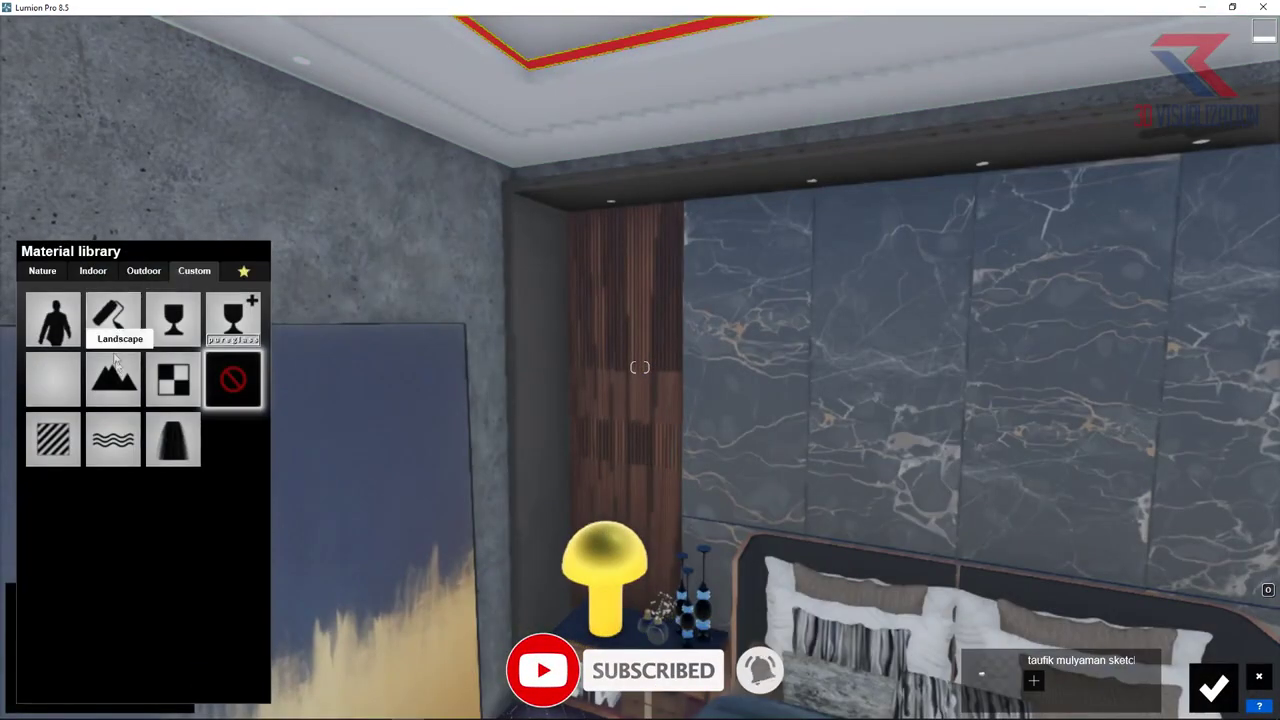
Step: Make the ceiling cove strip an orange Color material with raised emissive
{"action": "left_click", "coordinate": [53, 441]}
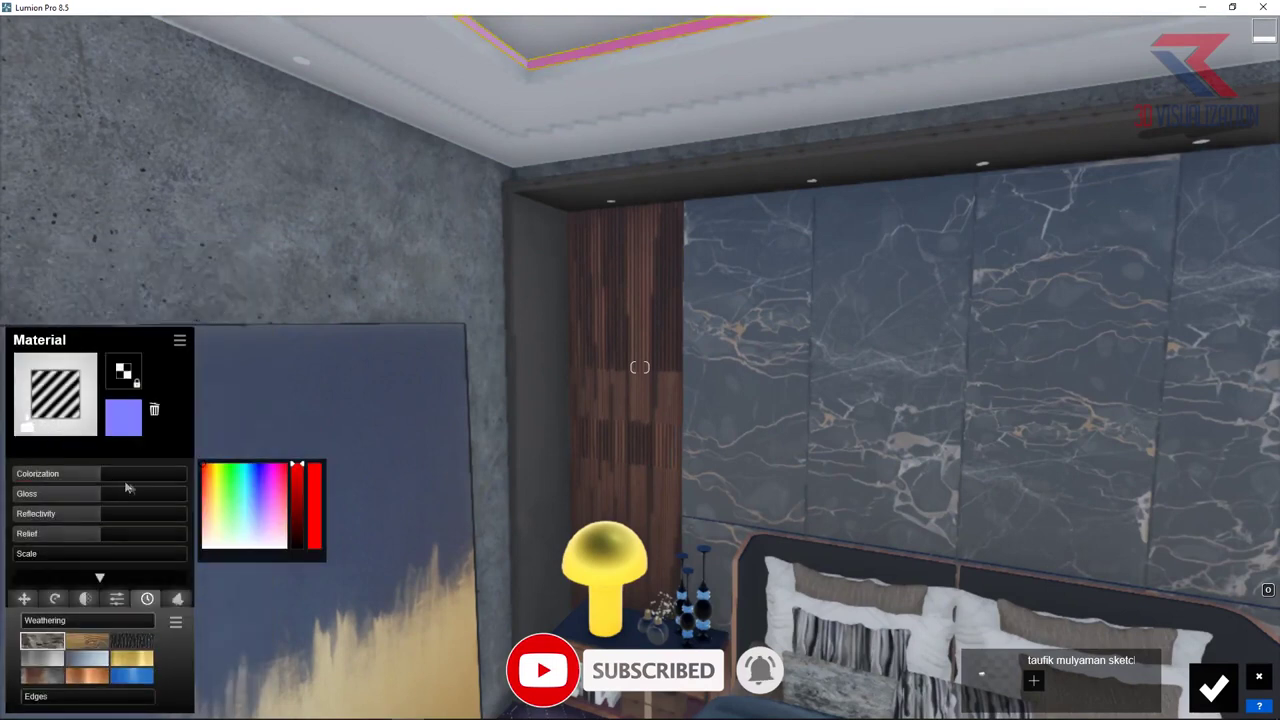
{"action": "left_click", "coordinate": [211, 487]}
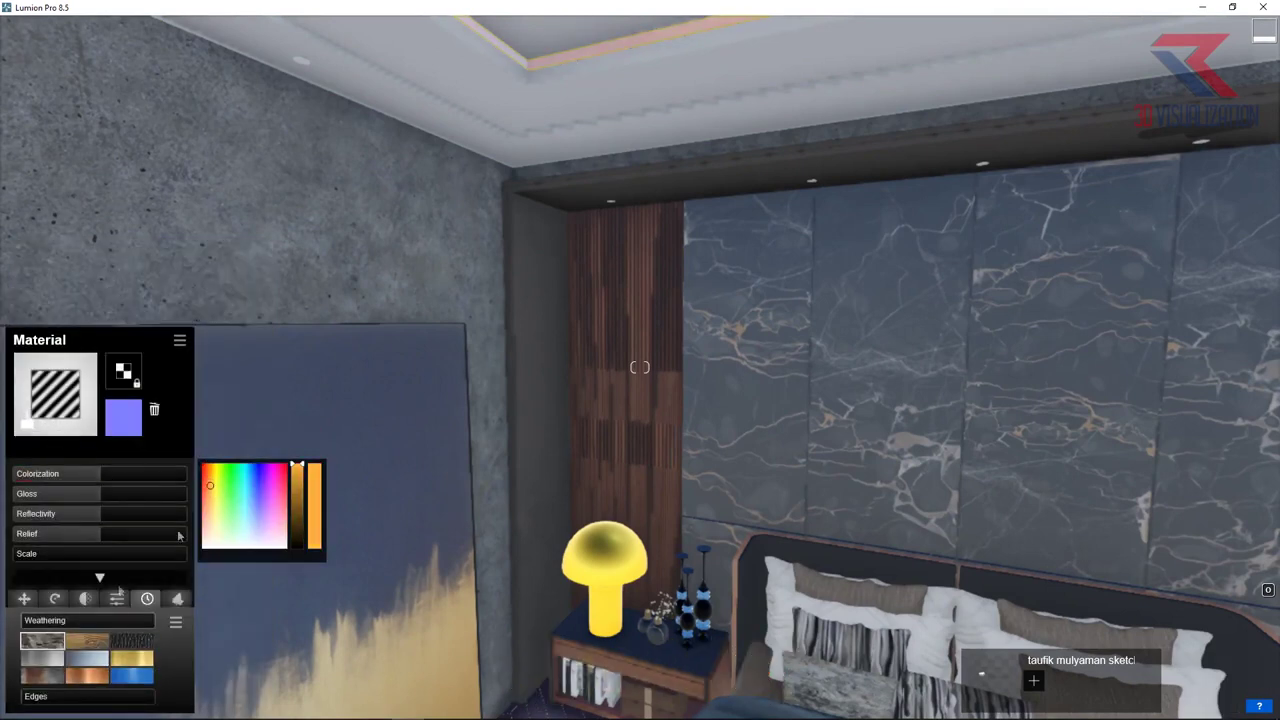
{"action": "left_click", "coordinate": [116, 598]}
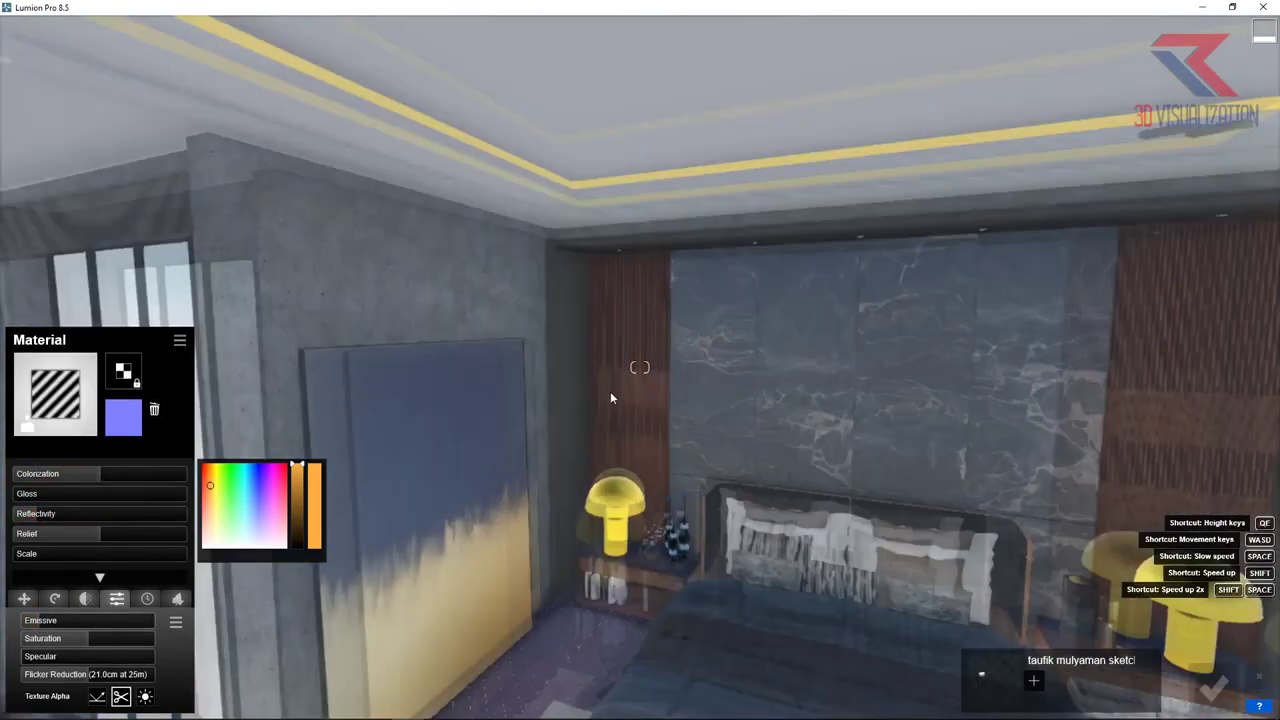
{"action": "mouse_move", "coordinate": [608, 400]}
{"action": "right_mouse_down"}
{"action": "mouse_move", "coordinate": [657, 445]}
{"action": "mouse_move", "coordinate": [546, 427]}
{"action": "right_mouse_up"}
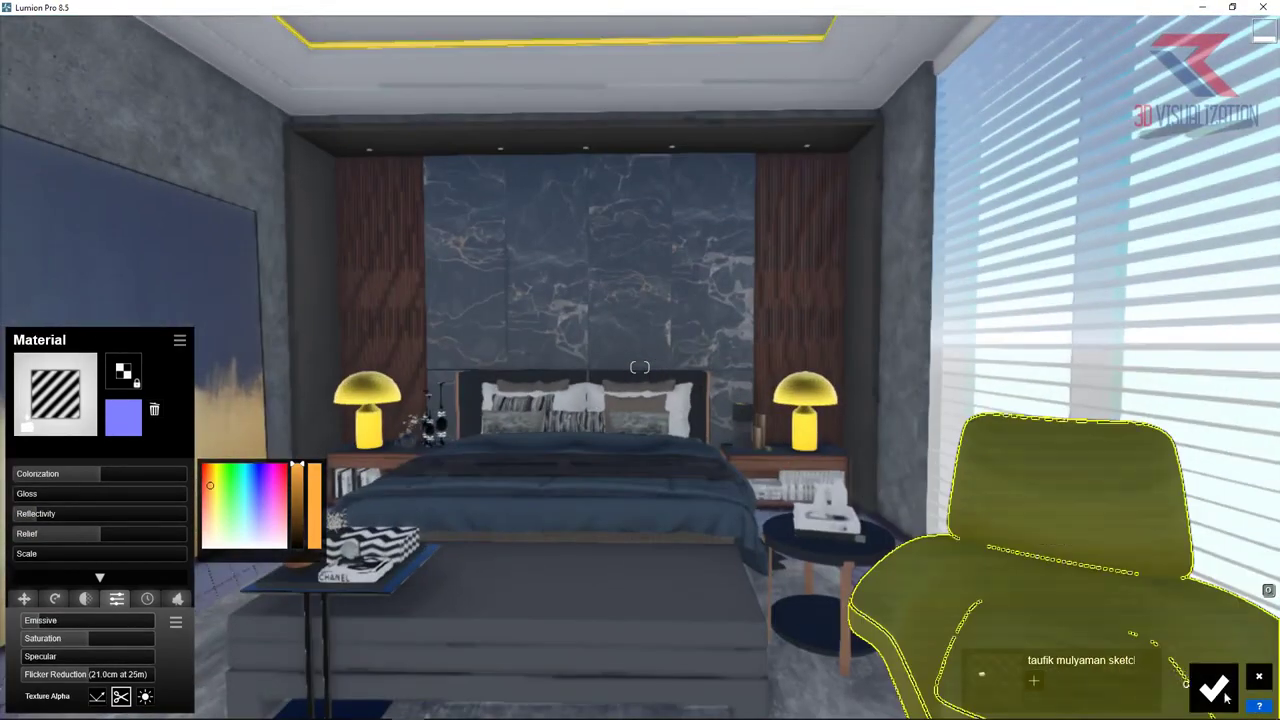
Step: Confirm the materials and place a Lamp24 spotlight in the window-side ceiling corner
{"action": "left_click", "coordinate": [1213, 688]}
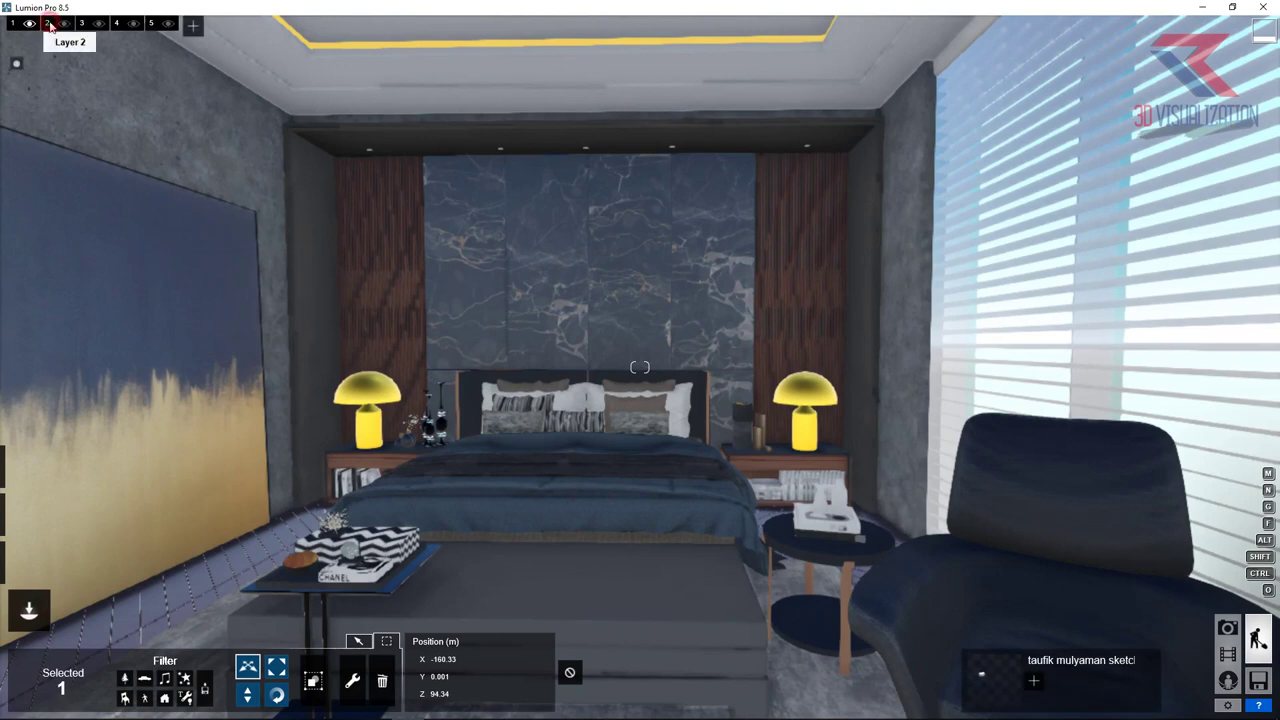
{"action": "left_click", "coordinate": [356, 645]}
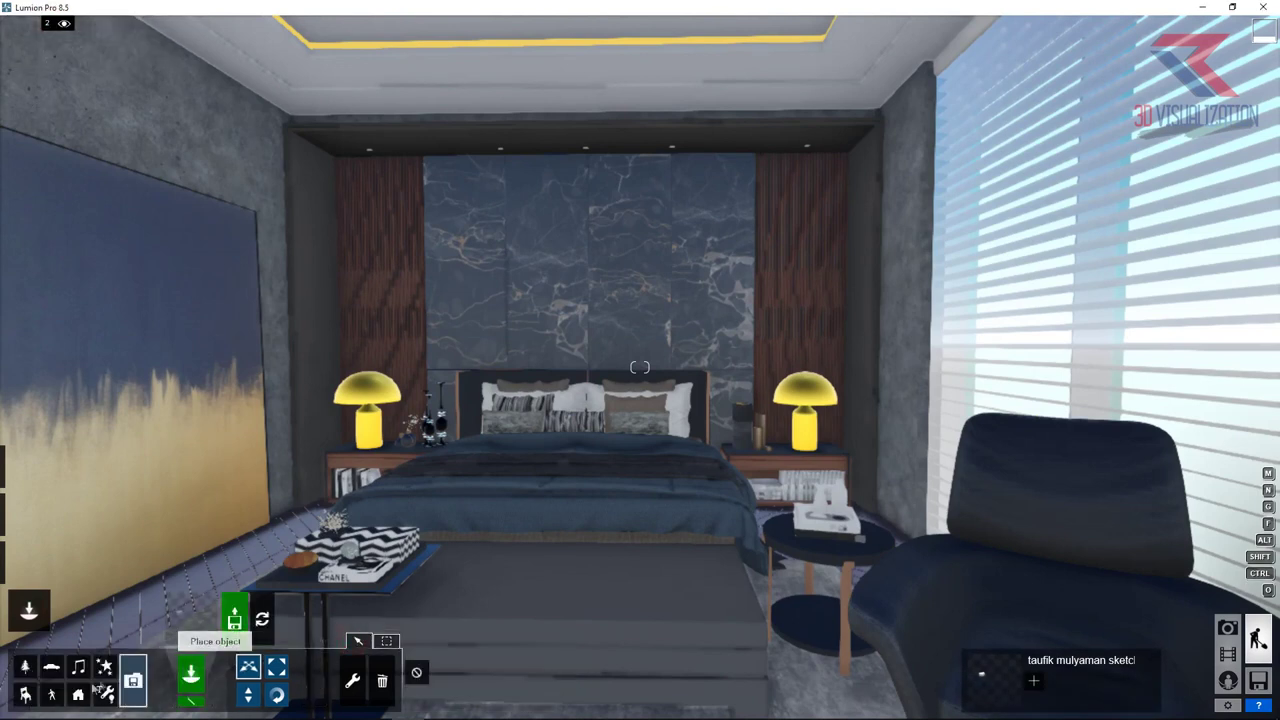
{"action": "left_click", "coordinate": [200, 607]}
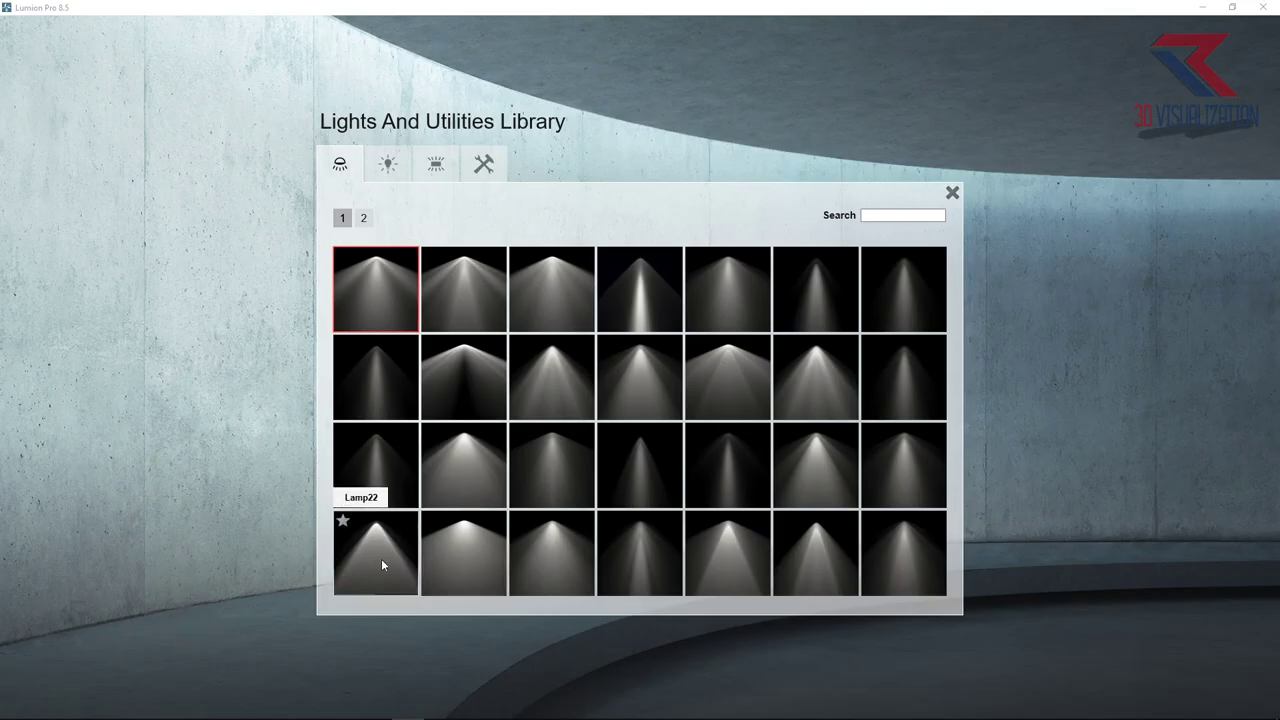
{"action": "left_click", "coordinate": [578, 545]}
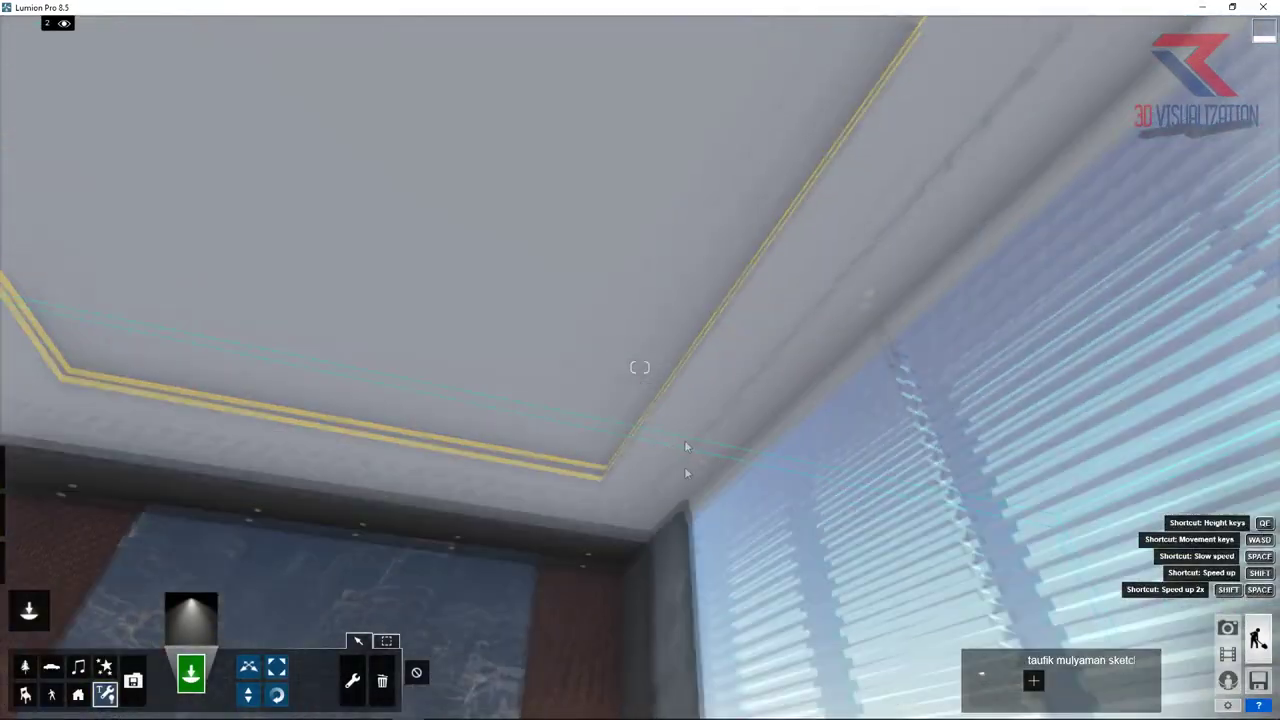
{"action": "right_click_drag", "start_coordinate": [686, 447], "coordinate": [803, 243]}
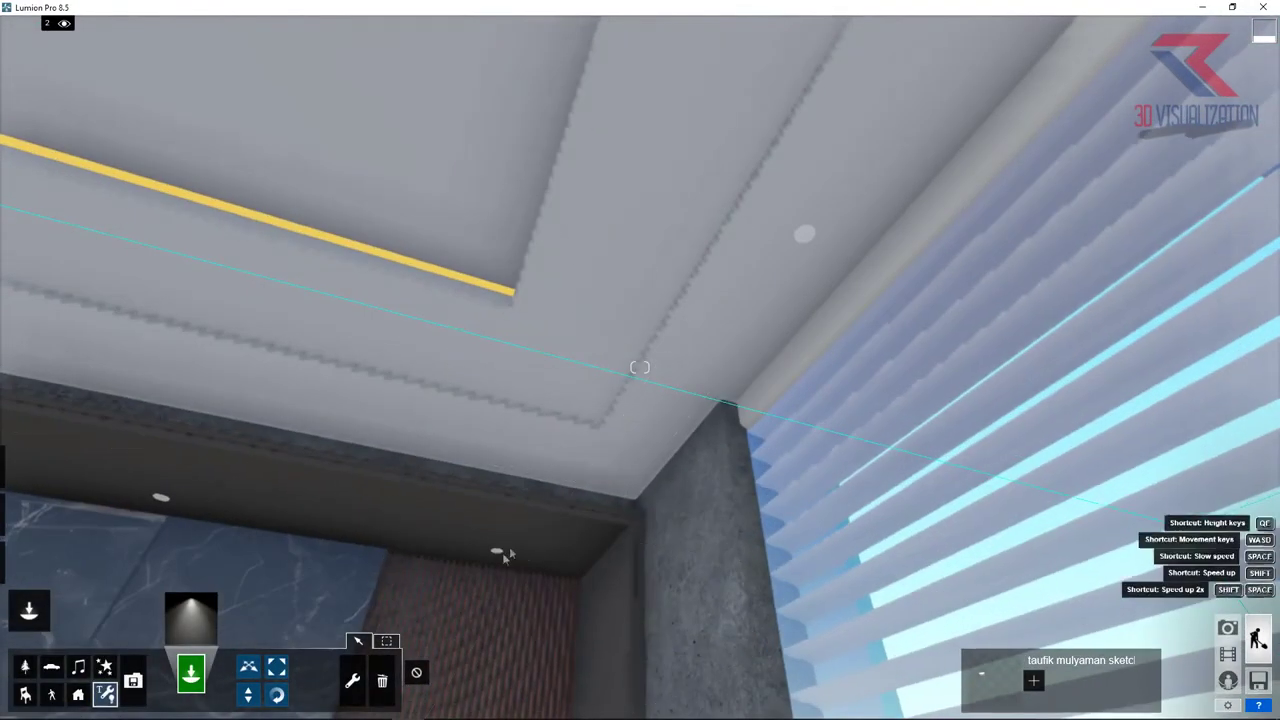
{"action": "left_click", "coordinate": [808, 235]}
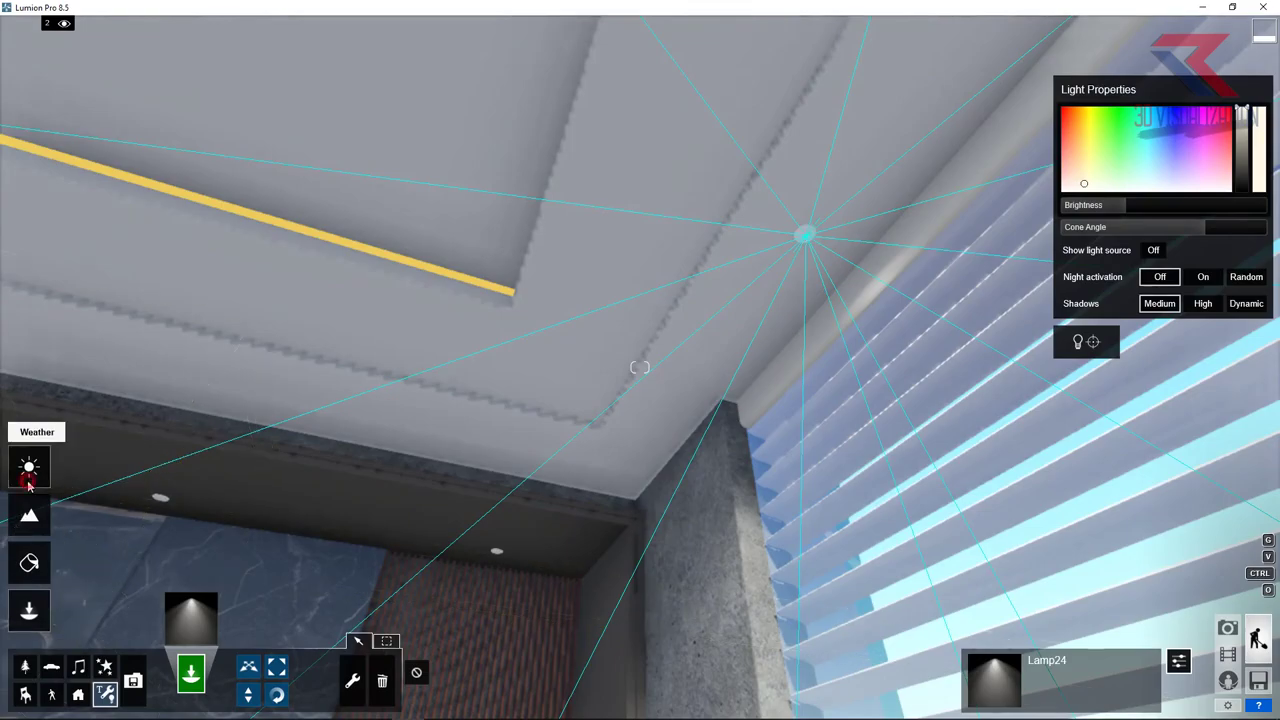
Step: Widen the ceiling spotlight's cone angle
{"action": "left_click", "coordinate": [29, 466]}
{"action": "mouse_move", "coordinate": [114, 614]}
{"action": "right_mouse_down"}
{"action": "mouse_move", "coordinate": [316, 531]}
{"action": "mouse_move", "coordinate": [627, 253]}
{"action": "right_mouse_up"}
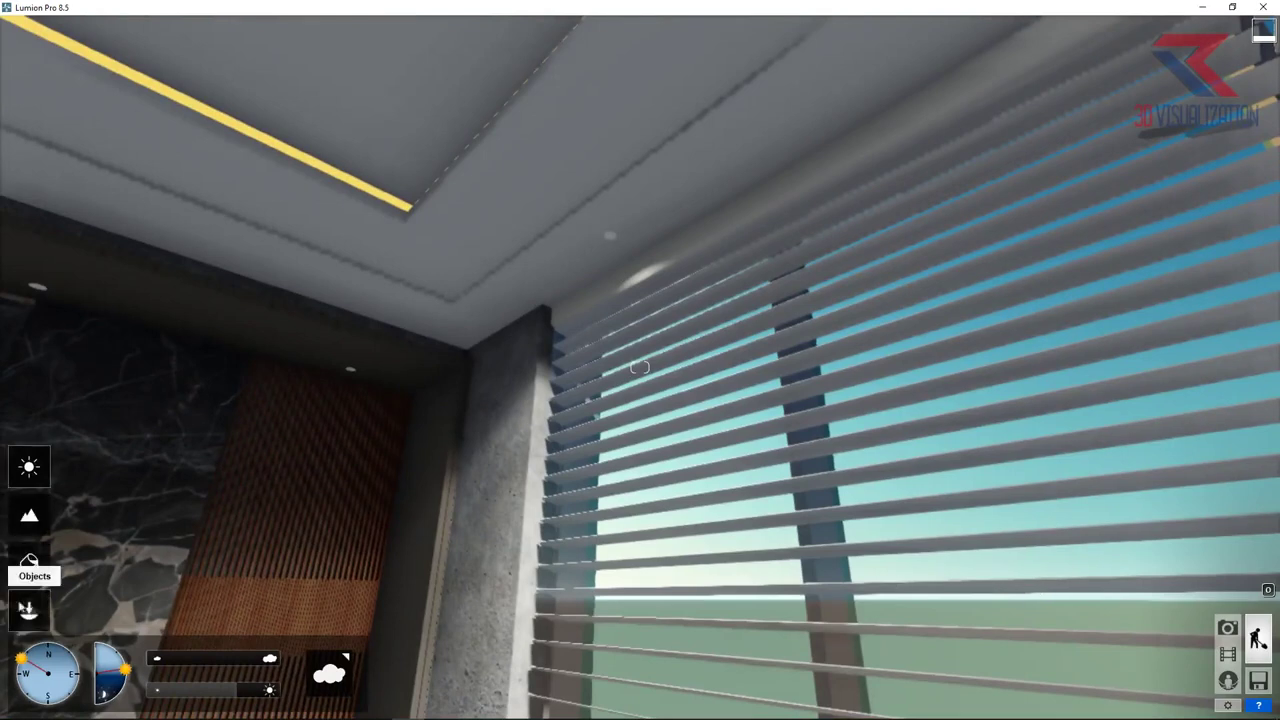
{"action": "left_click", "coordinate": [28, 562]}
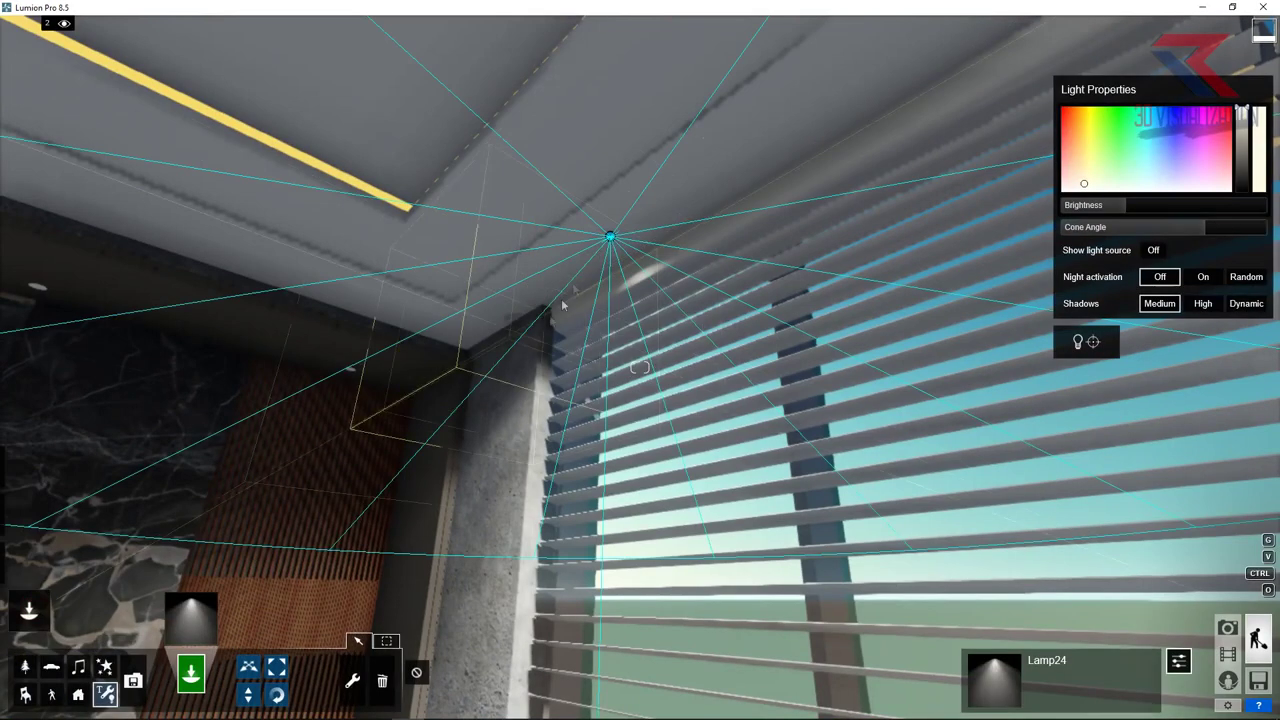
{"action": "left_click_drag", "start_coordinate": [1191, 226], "coordinate": [1196, 227]}
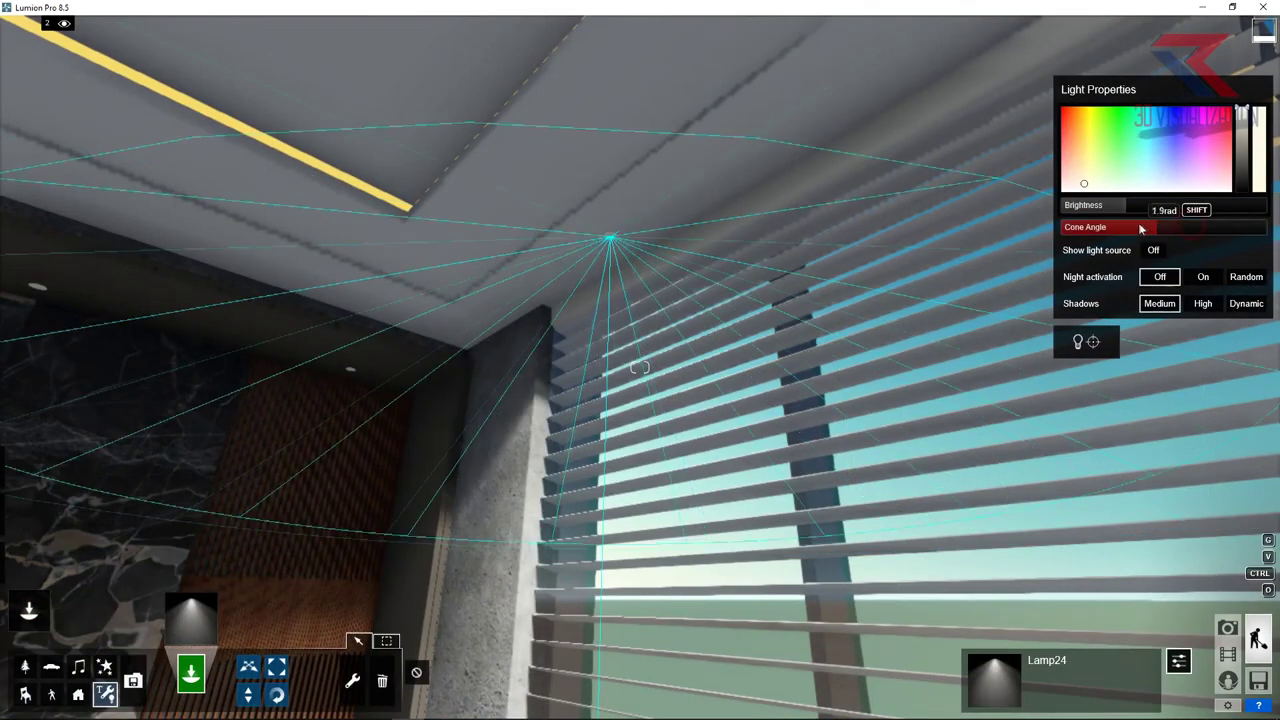
{"action": "left_click_drag", "start_coordinate": [940, 347], "coordinate": [573, 280]}
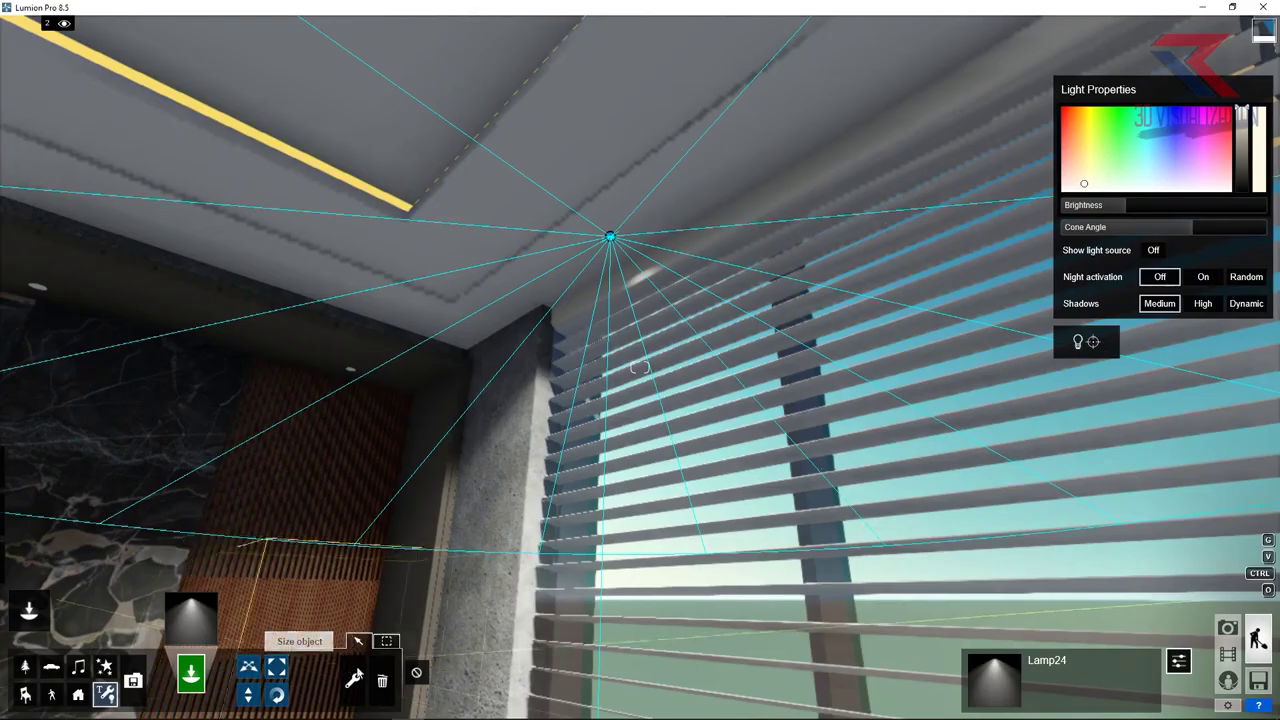
{"action": "left_click", "coordinate": [185, 615]}
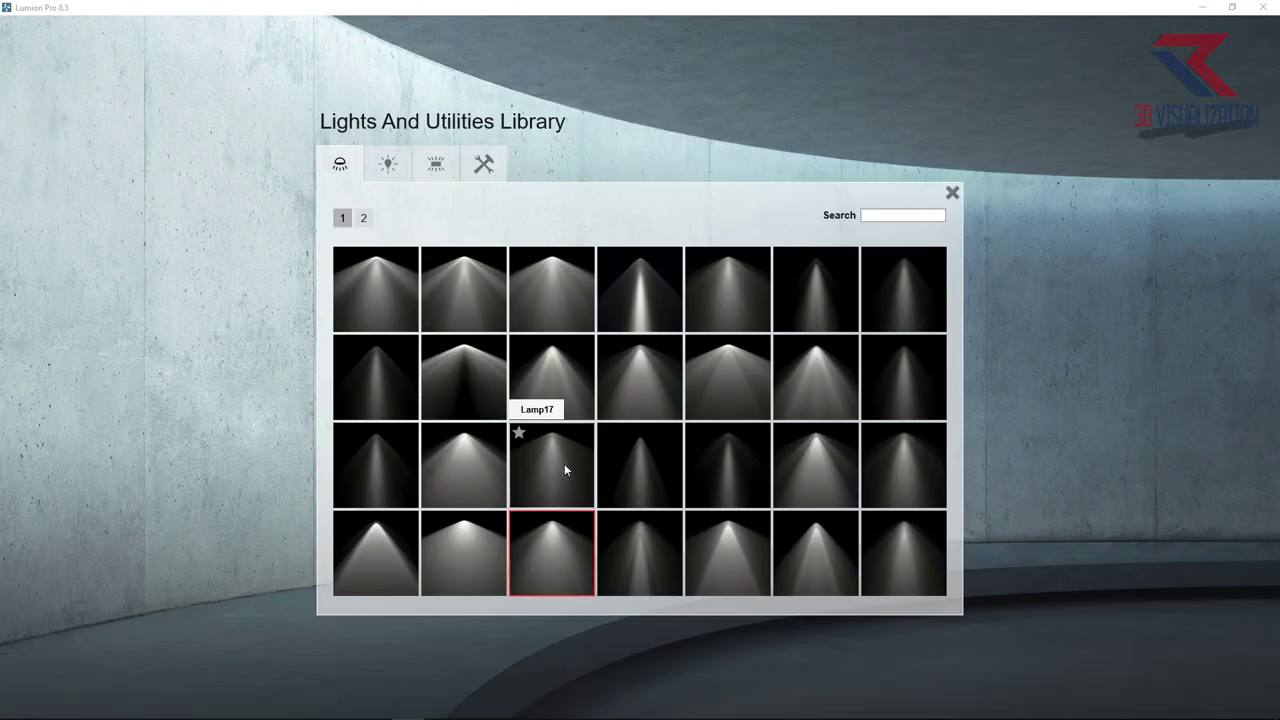
Step: Place a second spotlight at the ceiling corner with a narrower cone and High shadows
{"action": "left_click", "coordinate": [398, 270]}
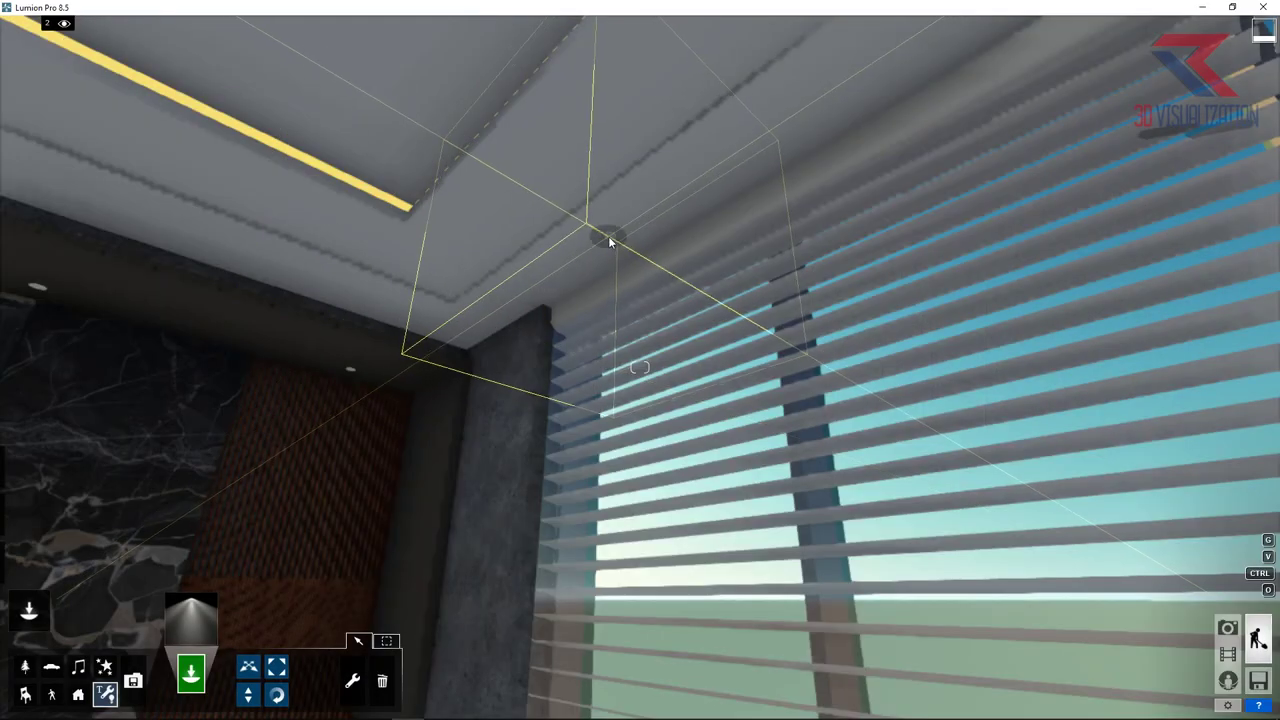
{"action": "left_click", "coordinate": [611, 235]}
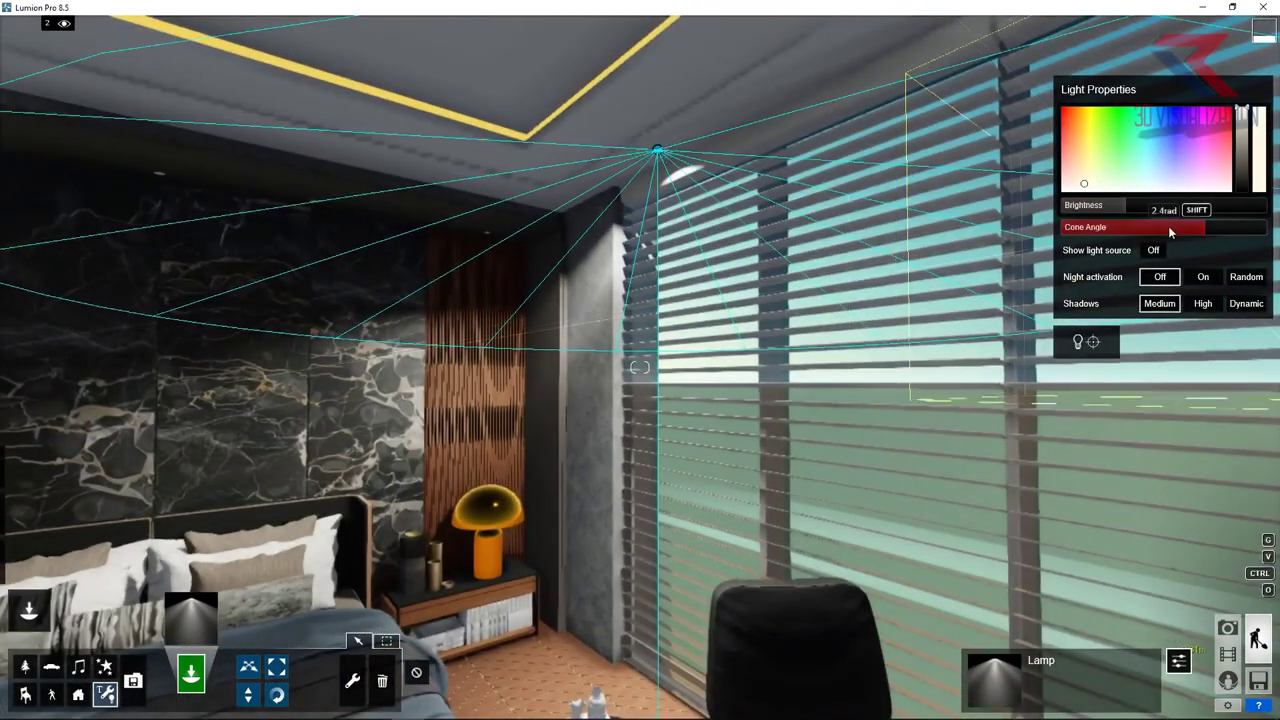
{"action": "mouse_move", "coordinate": [1168, 226]}
{"action": "left_mouse_down"}
{"action": "mouse_move", "coordinate": [1184, 215]}
{"action": "mouse_move", "coordinate": [1180, 226]}
{"action": "left_mouse_up"}
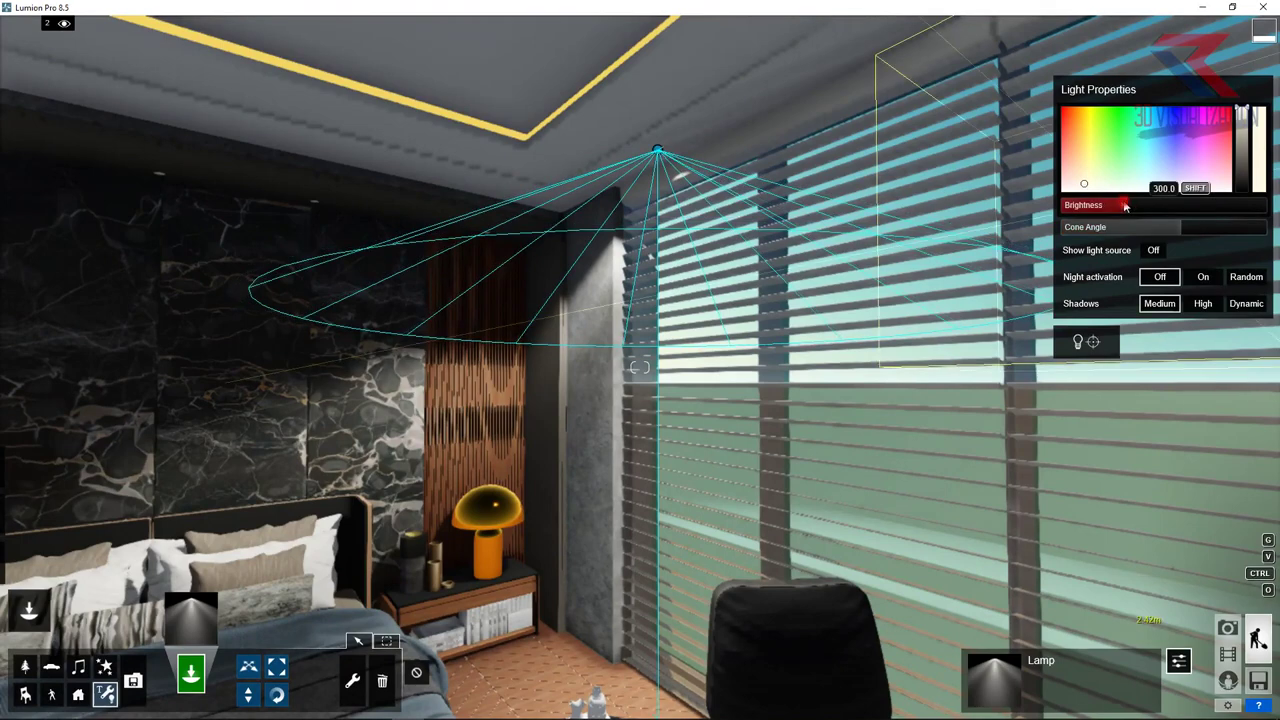
{"action": "left_click", "coordinate": [1200, 305]}
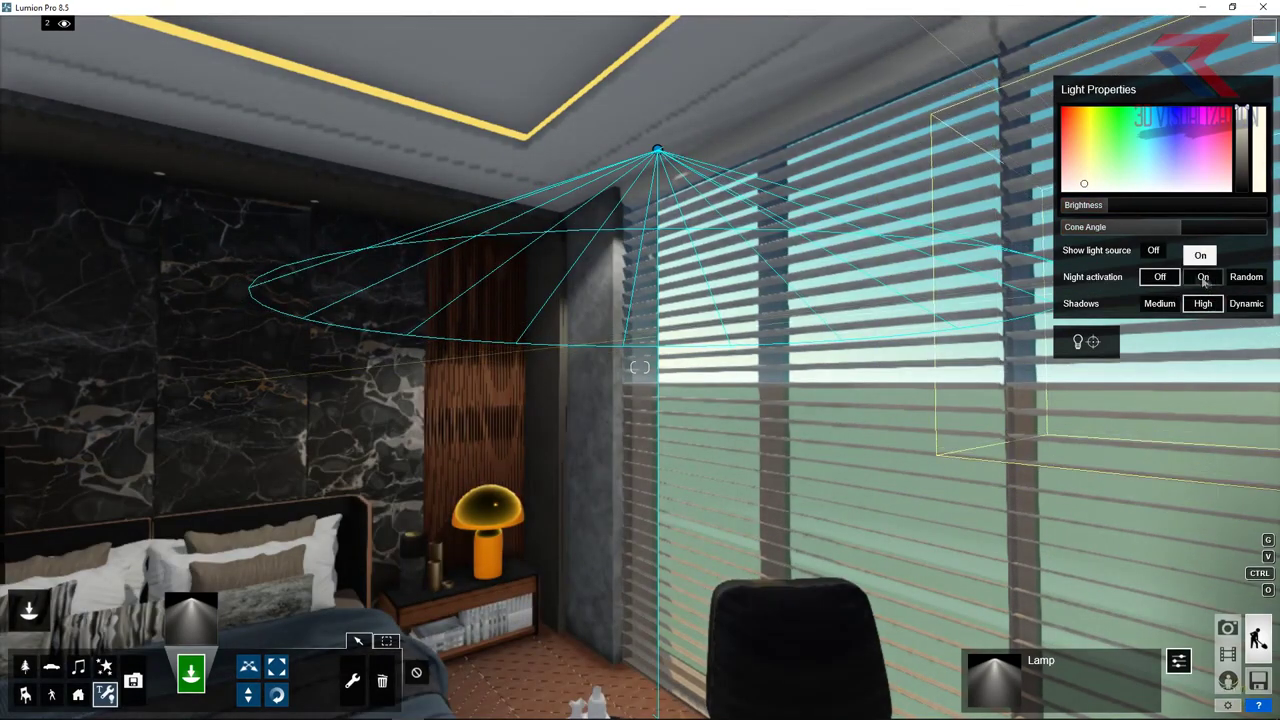
{"action": "scroll", "coordinate": [726, 350], "scroll_direction": "up", "scroll_amount": 5}
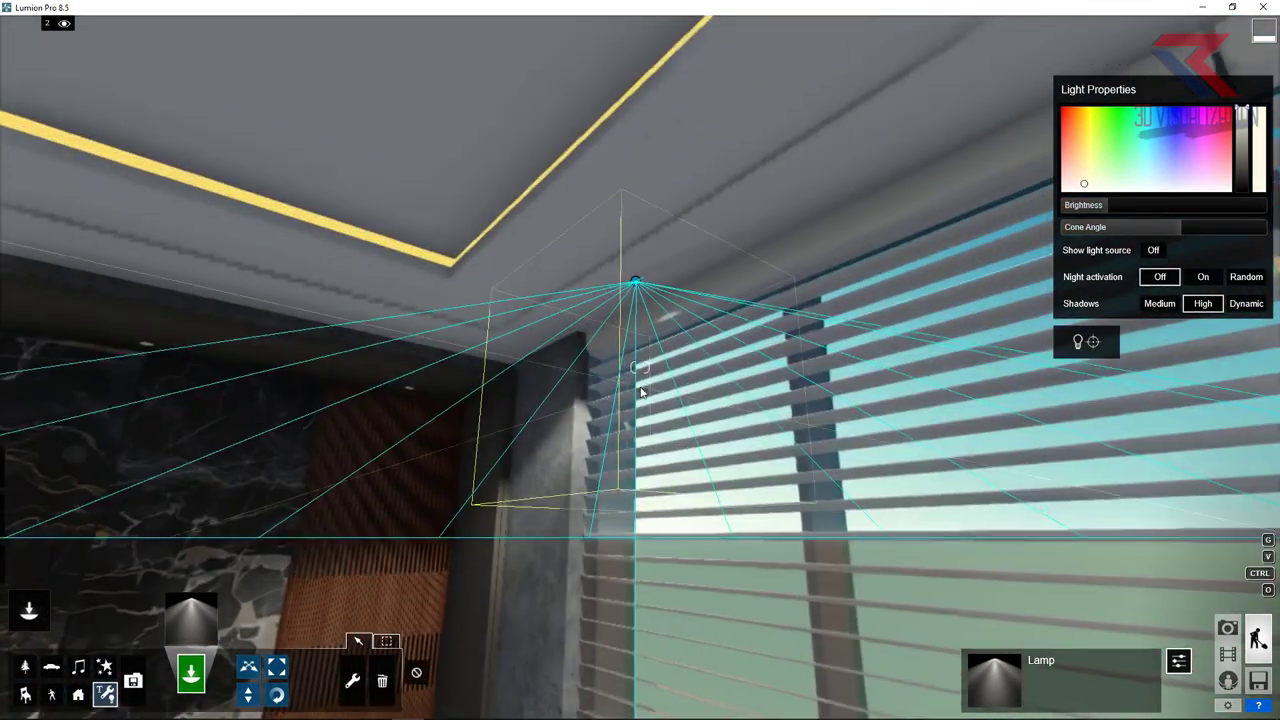
{"action": "scroll", "coordinate": [630, 279], "scroll_direction": "up", "scroll_amount": 2}
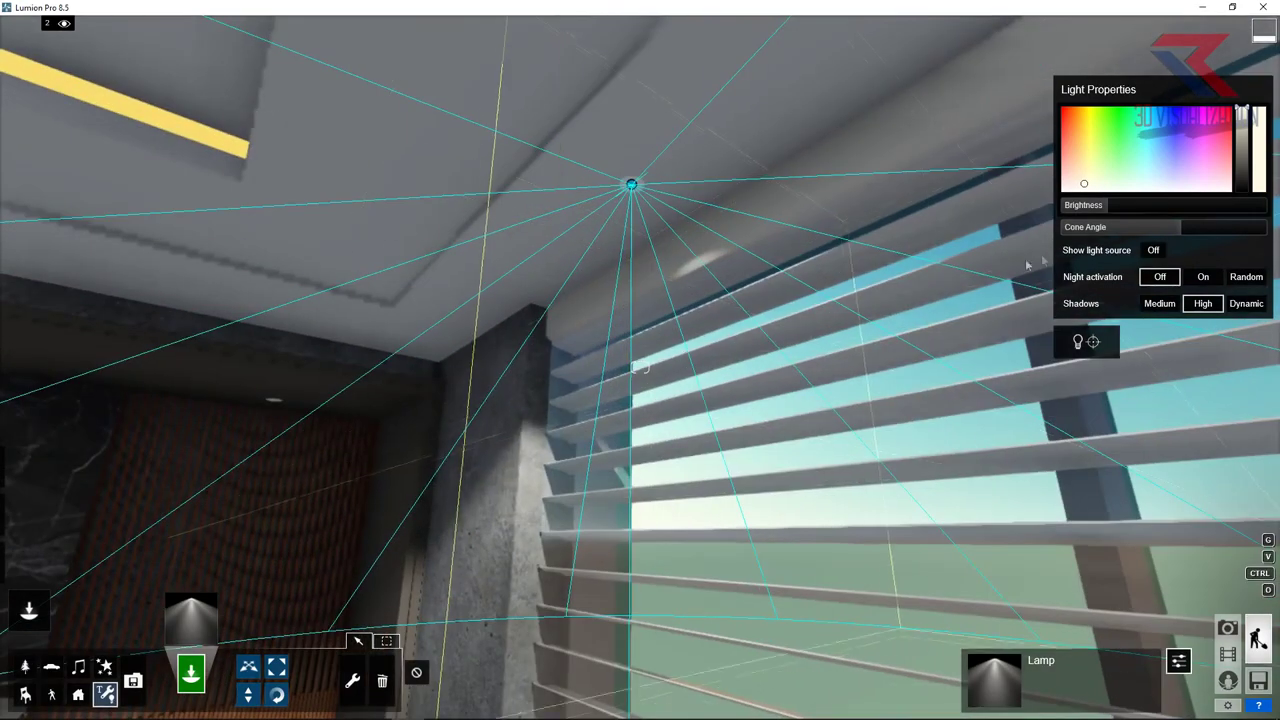
Step: Move the lamp near the ceiling by the window blinds, then face the marble wall corner
{"action": "left_click", "coordinate": [250, 667]}
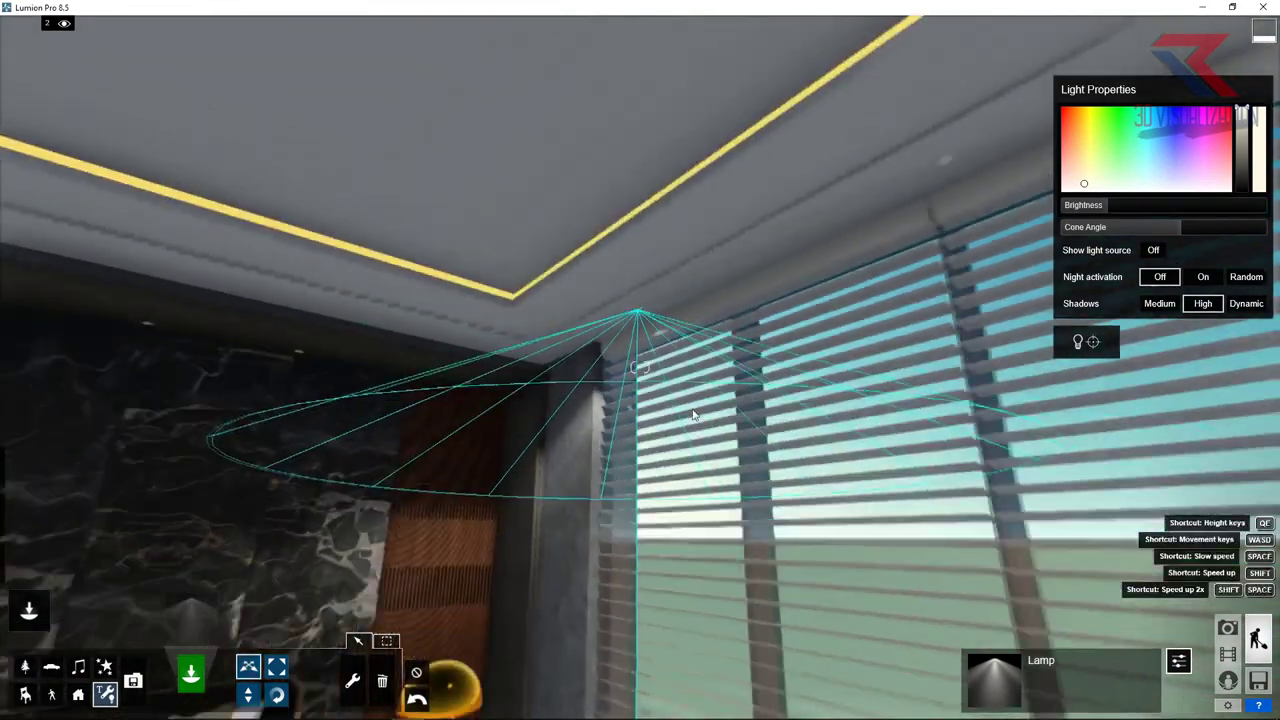
{"action": "mouse_move", "coordinate": [647, 362]}
{"action": "right_mouse_down"}
{"action": "mouse_move", "coordinate": [655, 340]}
{"action": "mouse_move", "coordinate": [677, 470]}
{"action": "mouse_move", "coordinate": [808, 207]}
{"action": "mouse_move", "coordinate": [340, 250]}
{"action": "mouse_move", "coordinate": [508, 160]}
{"action": "mouse_move", "coordinate": [615, 280]}
{"action": "mouse_move", "coordinate": [755, 370]}
{"action": "right_mouse_up"}
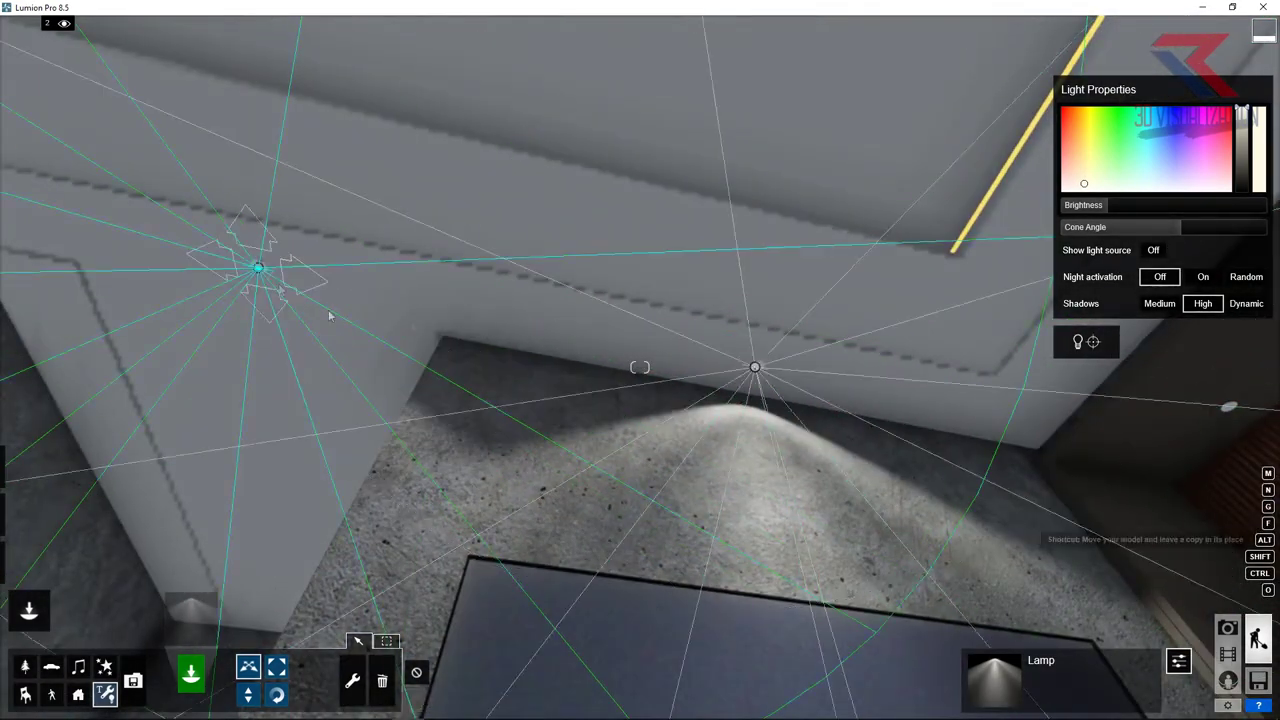
{"action": "right_click_drag", "start_coordinate": [330, 316], "coordinate": [76, 36]}
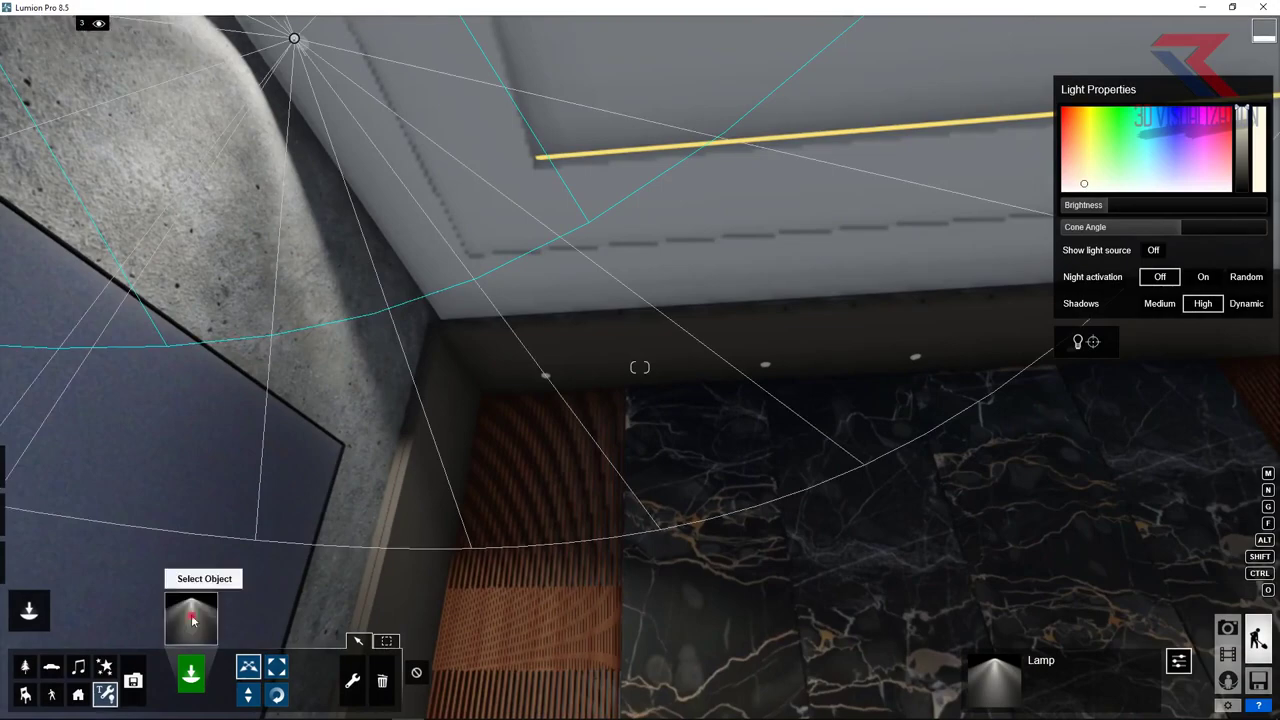
Step: Place a Lamp30 spotlight above the wooden wall panel, dimmed, with shadows set to High
{"action": "left_click", "coordinate": [193, 621]}
{"action": "left_click", "coordinate": [363, 217]}
{"action": "left_click", "coordinate": [441, 296]}
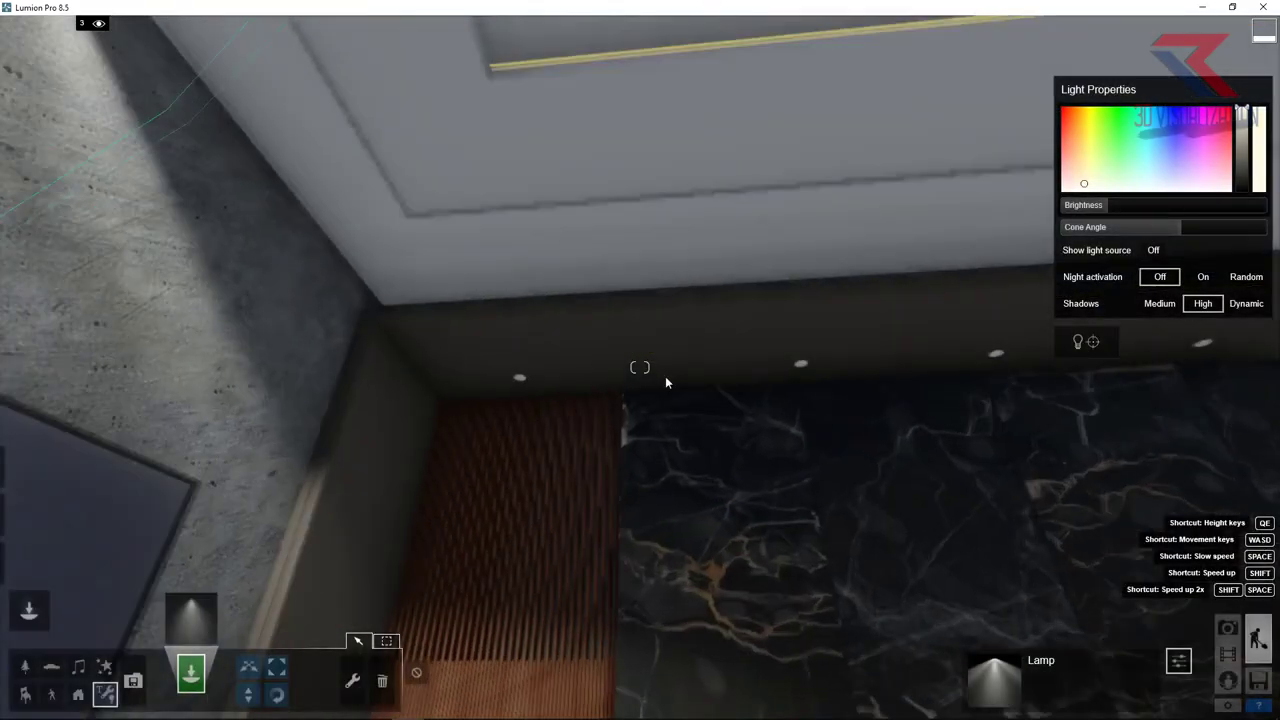
{"action": "left_click", "coordinate": [483, 385]}
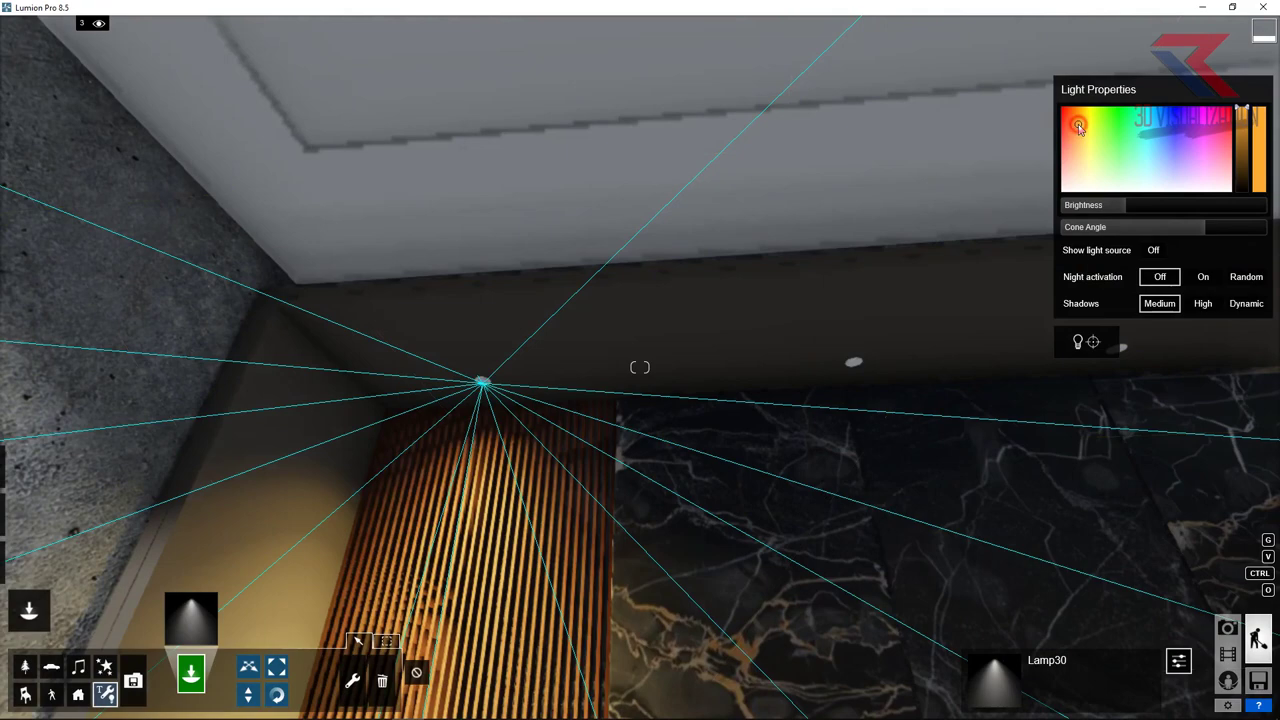
{"action": "left_click_drag", "start_coordinate": [1124, 205], "coordinate": [1113, 210]}
{"action": "left_click", "coordinate": [1203, 303]}
Step: Alt-drag spotlight copies along the marble wall ceiling, the last under the ceiling fixture
{"action": "right_click_drag", "start_coordinate": [623, 334], "coordinate": [895, 290]}
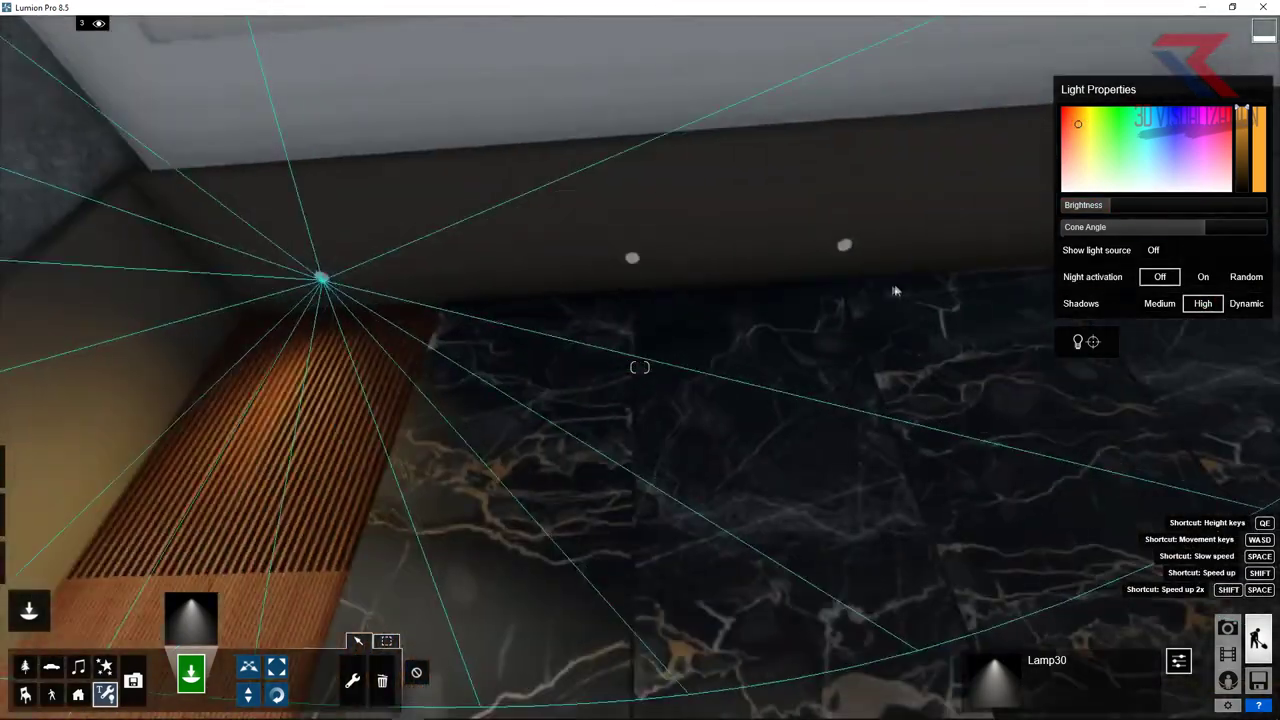
{"action": "mouse_move", "coordinate": [29, 575]}
{"action": "right_mouse_down"}
{"action": "mouse_move", "coordinate": [632, 323]}
{"action": "mouse_move", "coordinate": [588, 348]}
{"action": "right_mouse_up"}
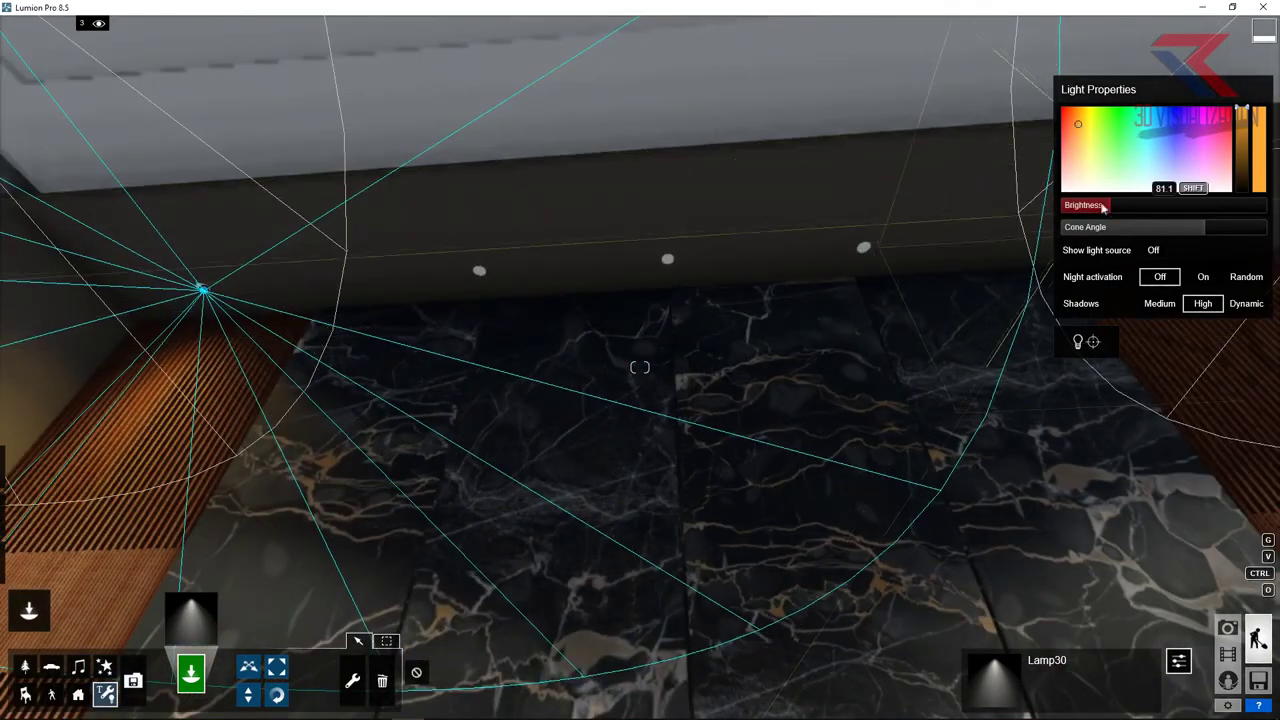
{"action": "right_click_drag", "start_coordinate": [740, 310], "coordinate": [68, 636]}
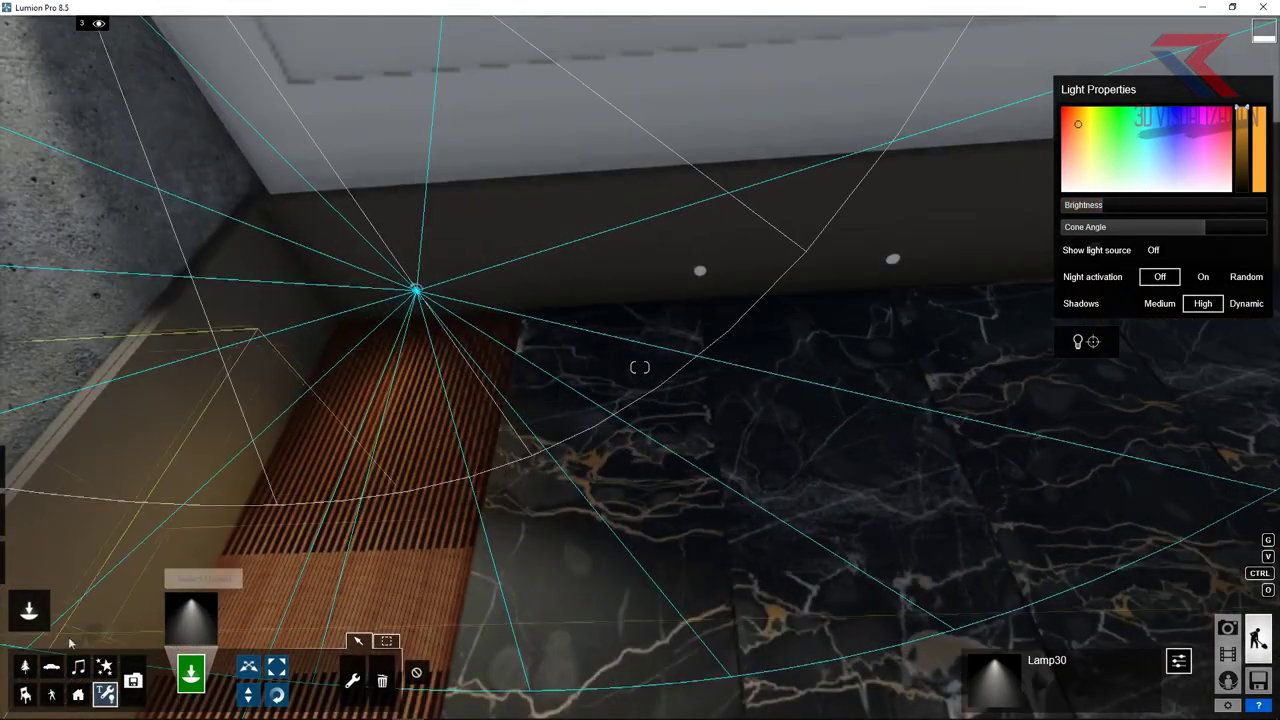
{"action": "left_click_drag", "start_coordinate": [418, 296], "coordinate": [702, 278]}
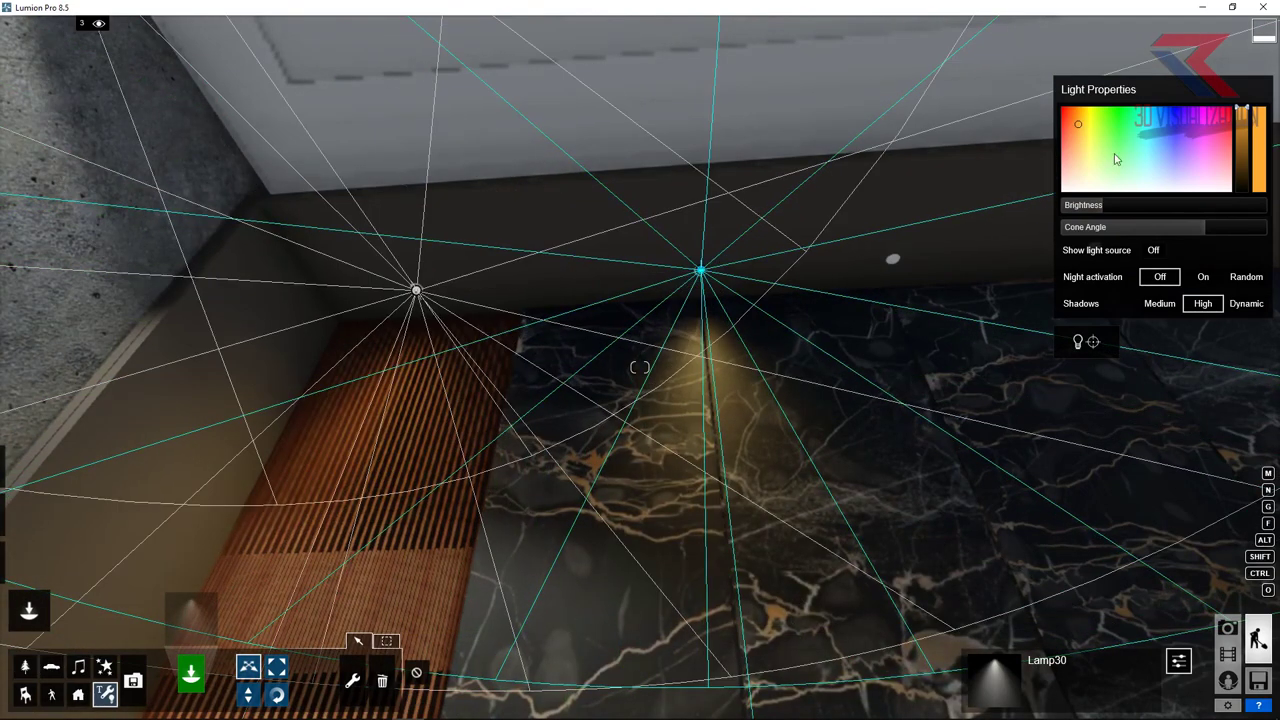
{"action": "middle_click_drag", "start_coordinate": [702, 278], "coordinate": [195, 322]}
{"action": "left_click_drag", "start_coordinate": [462, 272], "coordinate": [651, 260], "text": "alt"}
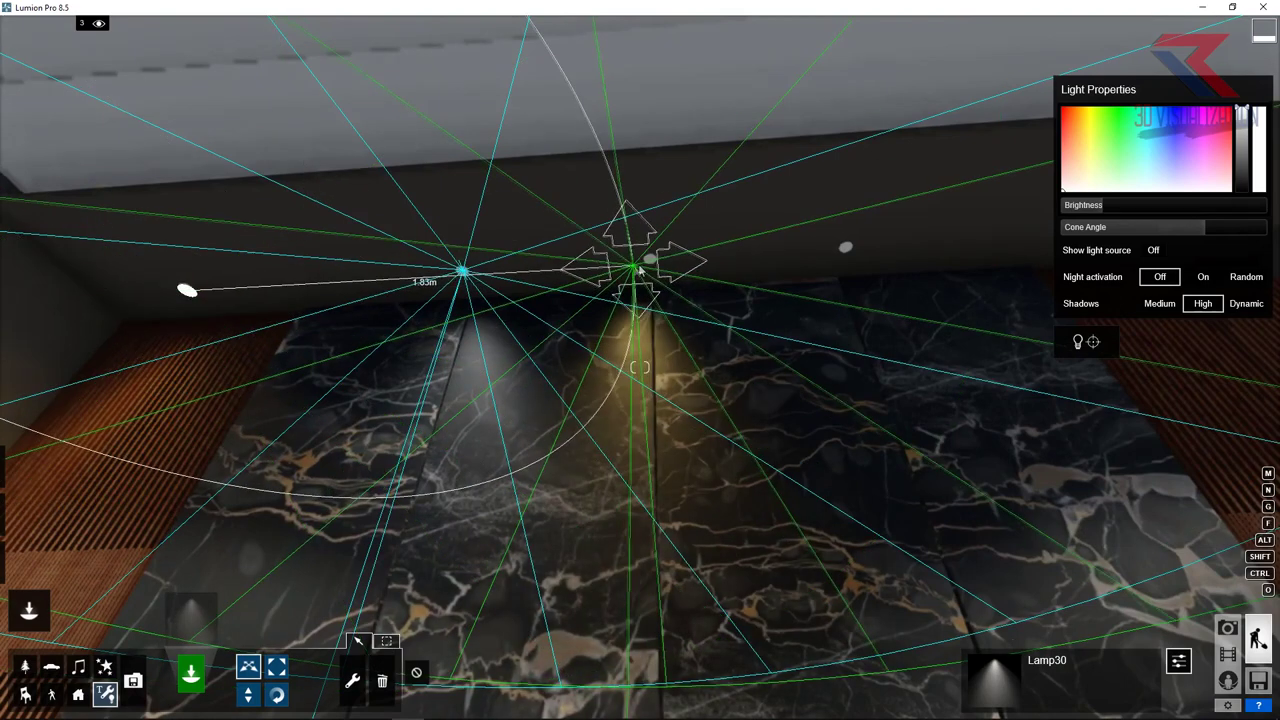
{"action": "left_click_drag", "start_coordinate": [462, 272], "coordinate": [827, 268], "text": "alt"}
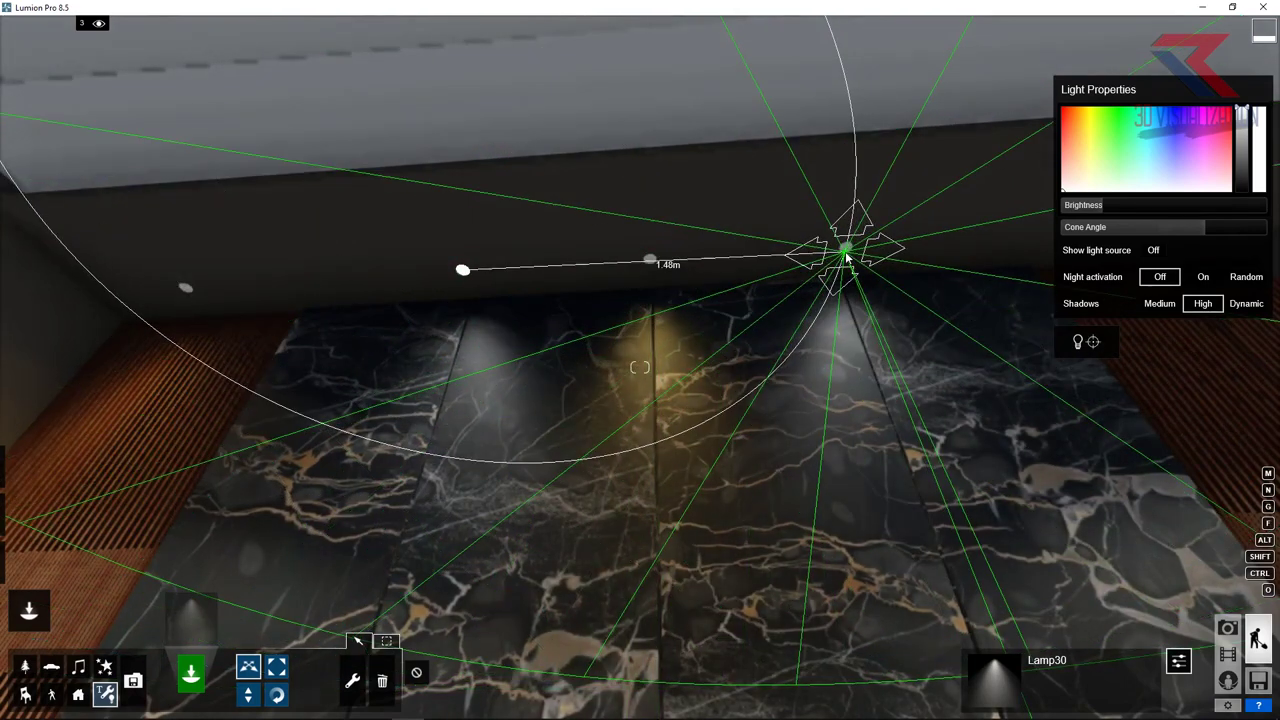
{"action": "middle_click_drag", "start_coordinate": [827, 268], "coordinate": [447, 258]}
{"action": "left_click_drag", "start_coordinate": [447, 258], "coordinate": [754, 238], "text": "alt"}
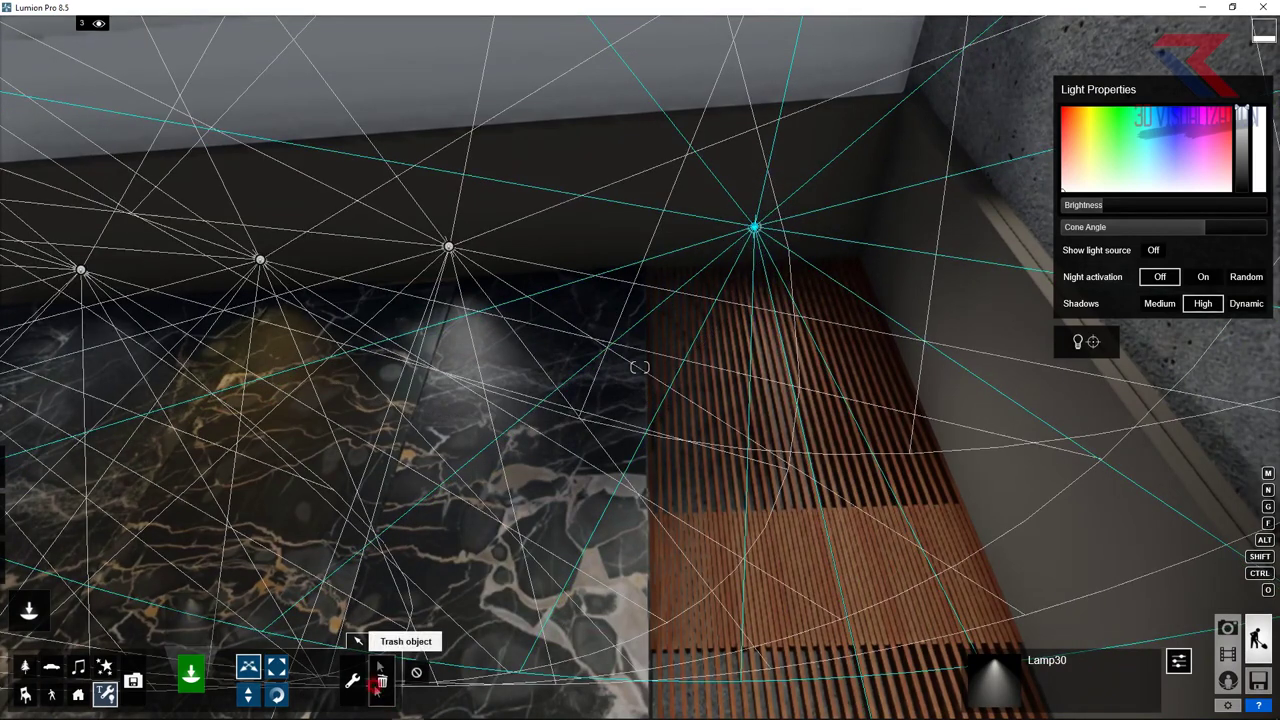
Step: Nudge the last spotlight copy precisely onto the ceiling fixture
{"action": "left_click", "coordinate": [724, 248]}
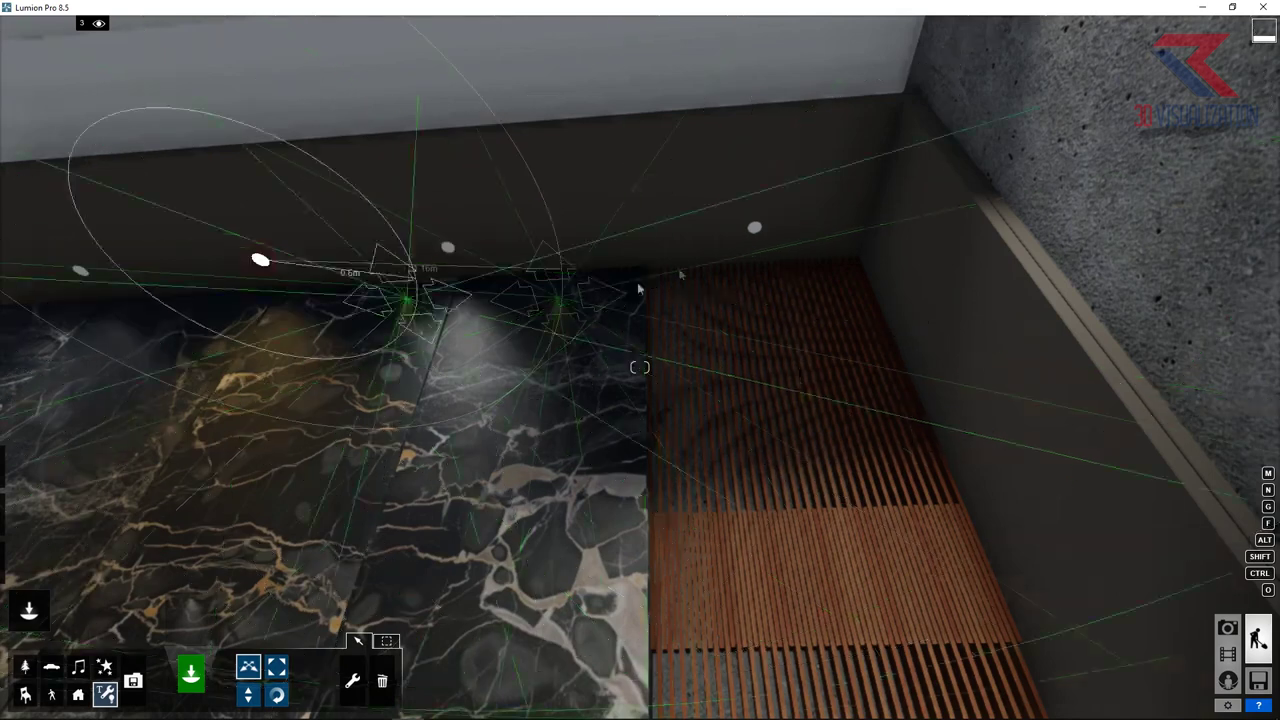
{"action": "left_click", "coordinate": [760, 235]}
{"action": "left_click_drag", "start_coordinate": [760, 235], "coordinate": [758, 231]}
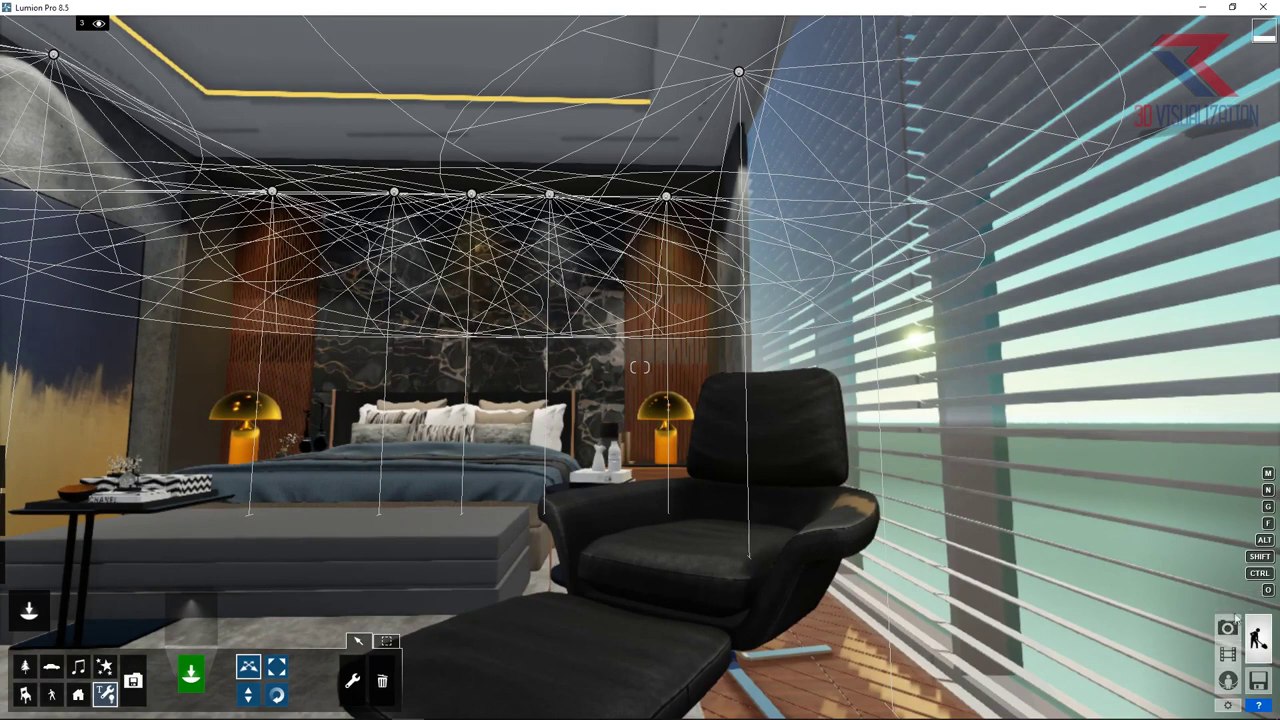
{"action": "left_click", "coordinate": [1230, 626]}
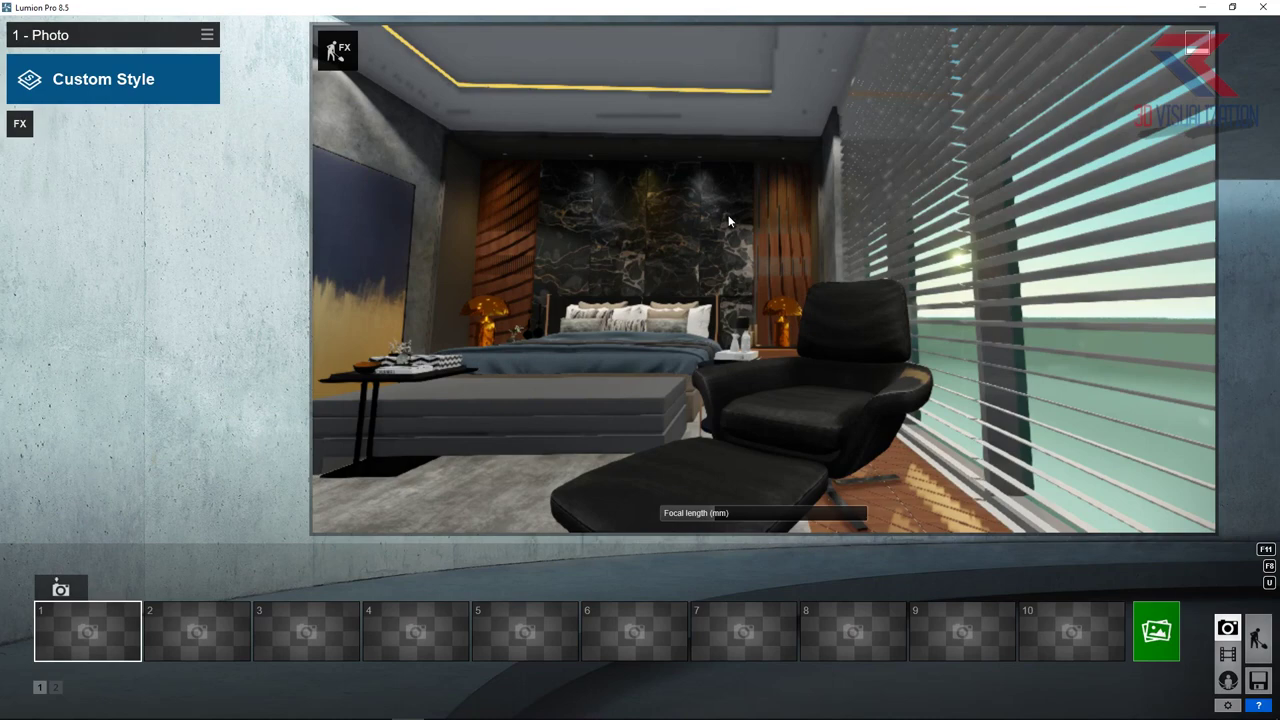
Step: Frame the bed head-on at about 29mm focal length, backing up to show wardrobe and ceiling strip
{"action": "right_click_drag", "start_coordinate": [728, 214], "coordinate": [700, 300]}
{"action": "left_click_drag", "start_coordinate": [700, 513], "coordinate": [745, 515]}
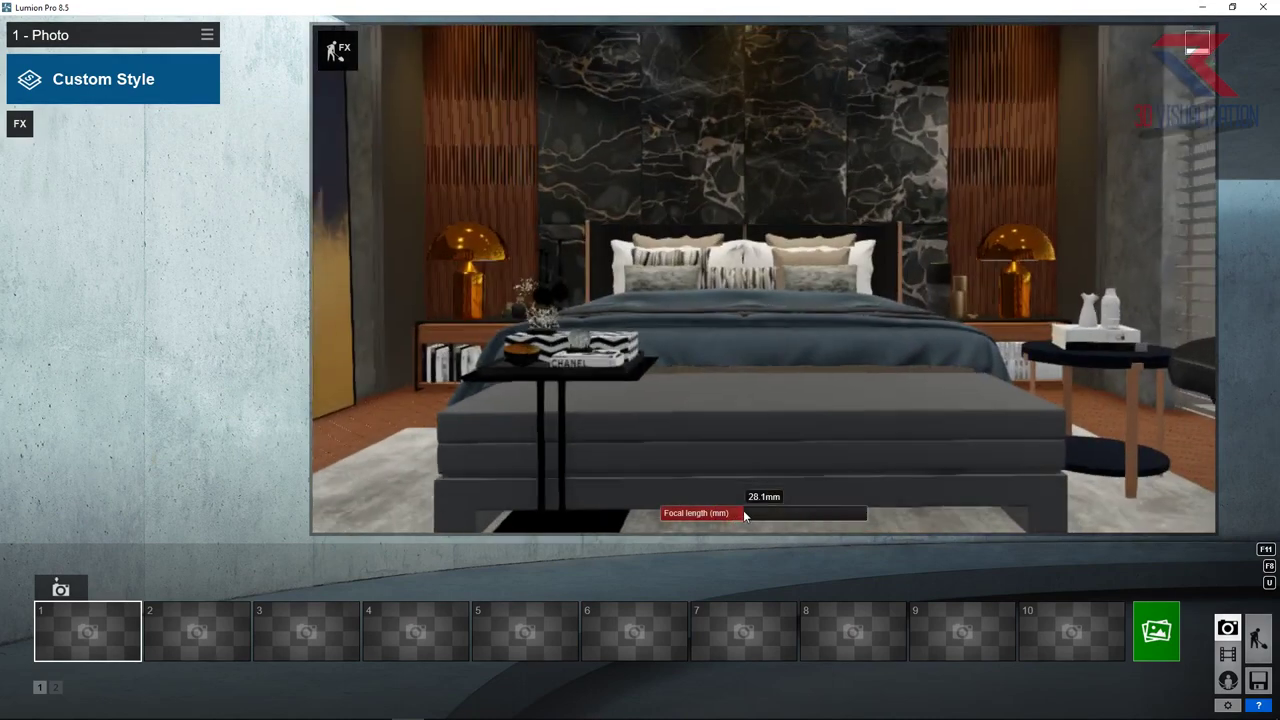
{"action": "scroll", "coordinate": [668, 381], "scroll_direction": "down", "scroll_amount": 5}
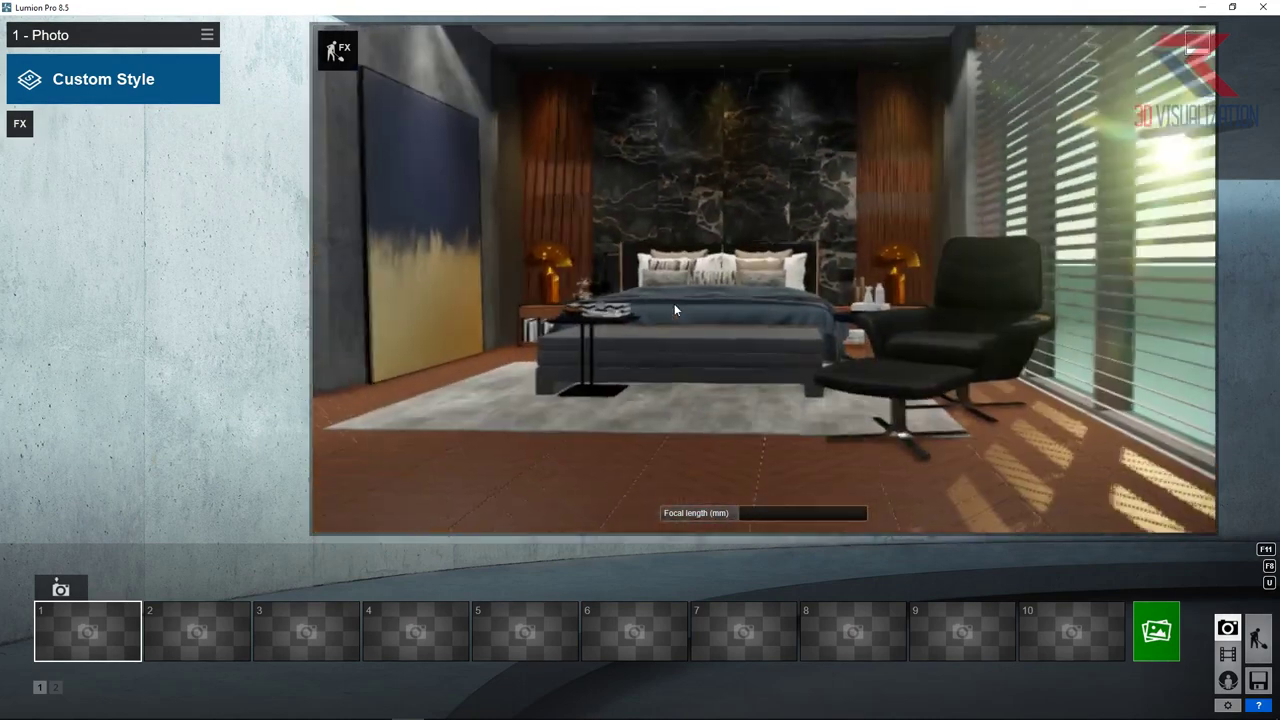
{"action": "mouse_move", "coordinate": [674, 303]}
{"action": "right_mouse_down"}
{"action": "mouse_move", "coordinate": [680, 260]}
{"action": "mouse_move", "coordinate": [700, 290]}
{"action": "right_mouse_up"}
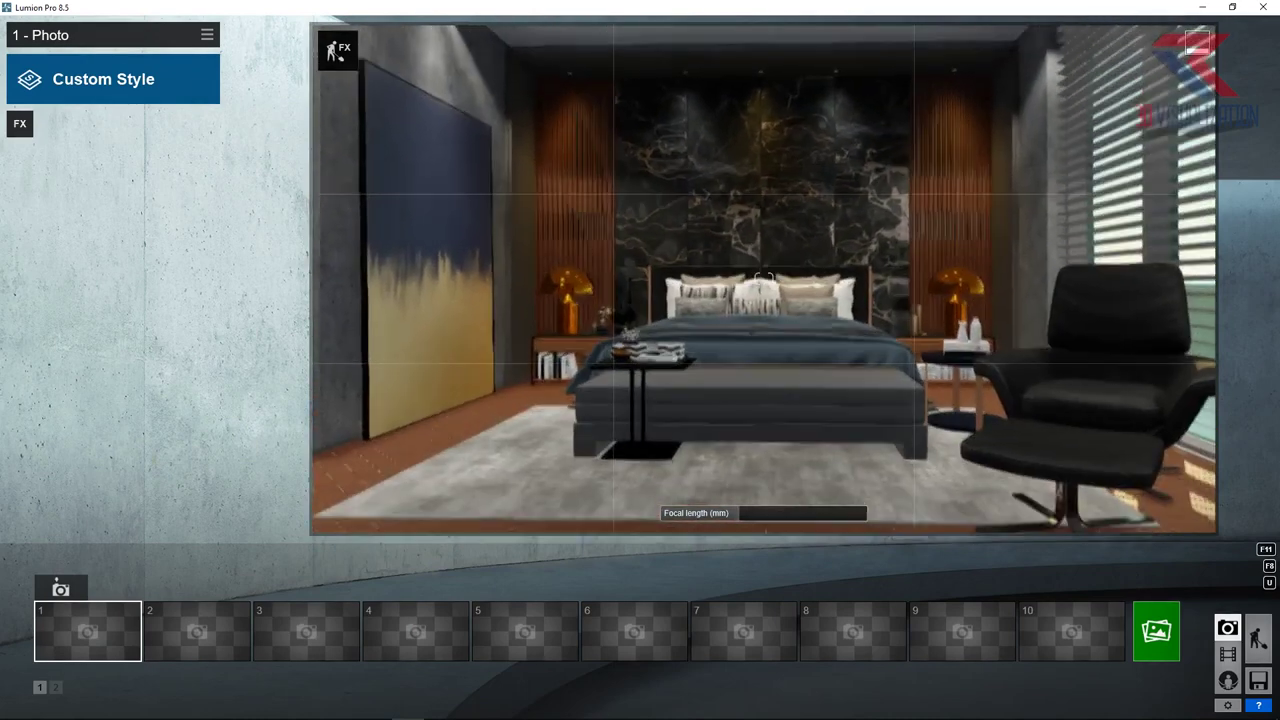
{"action": "key", "text": "s"}
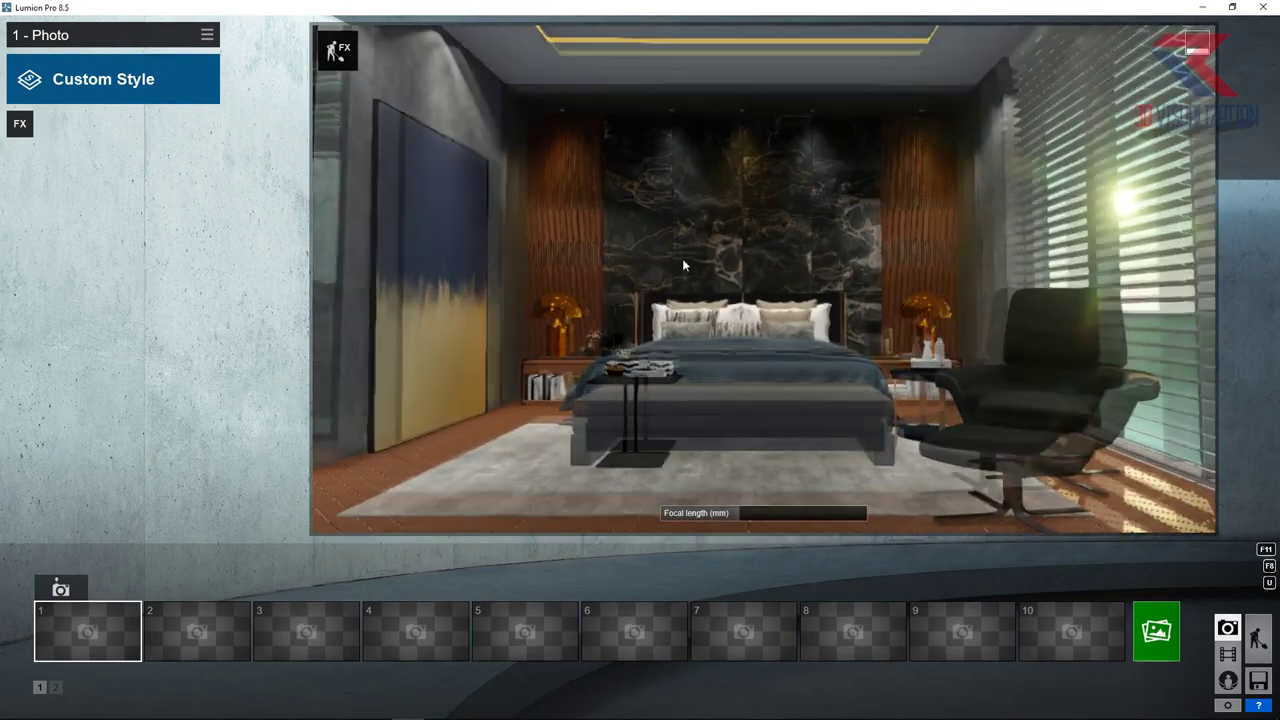
{"action": "key", "text": "s"}
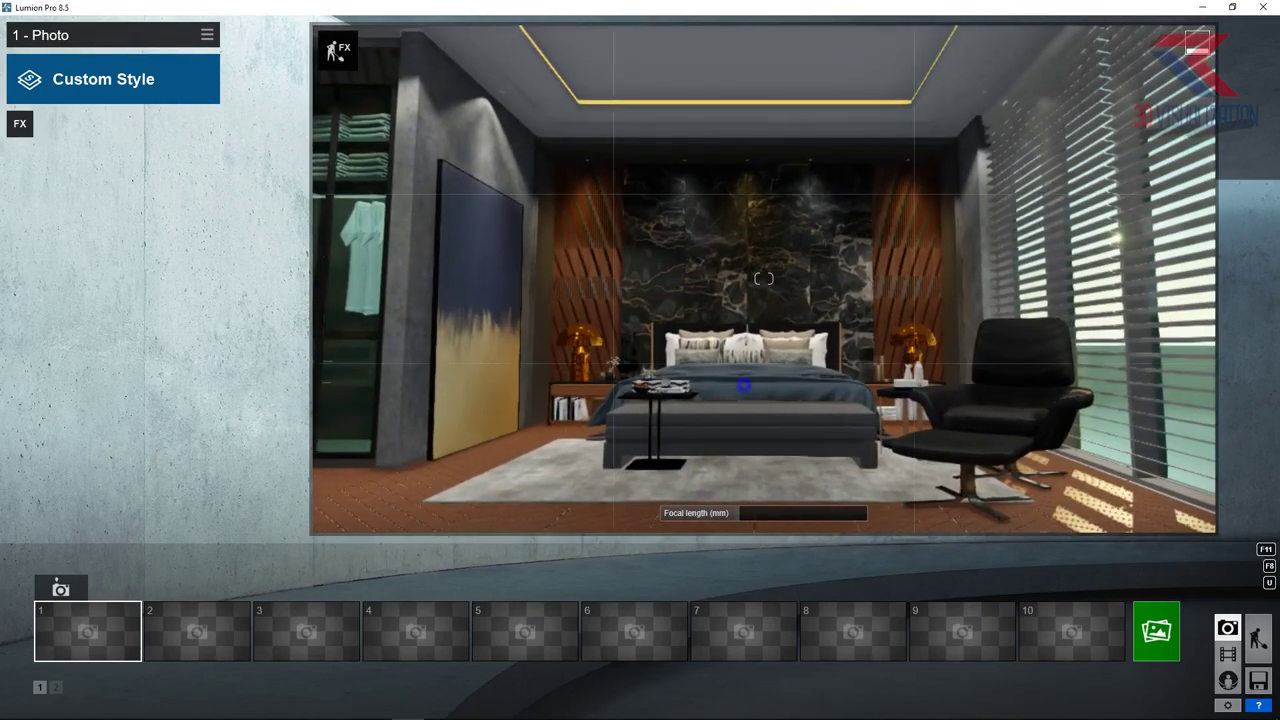
{"action": "right_click_drag", "start_coordinate": [743, 385], "coordinate": [748, 384]}
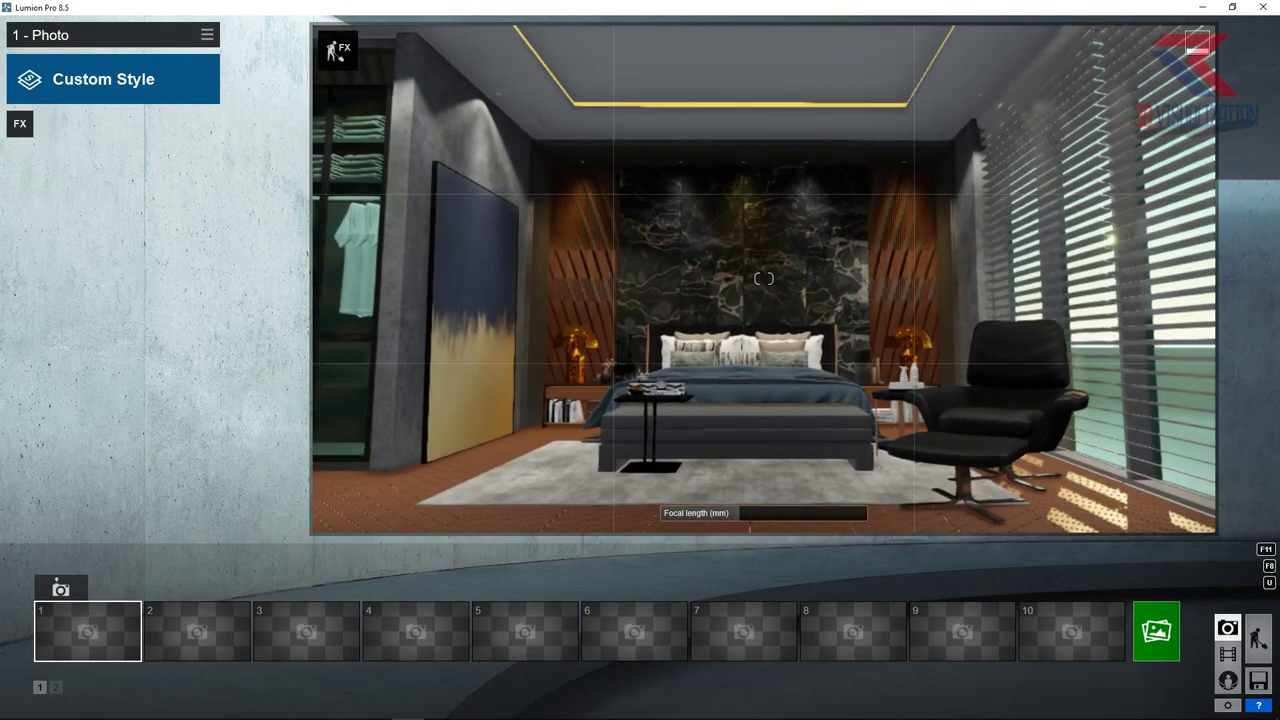
Step: Store the bed view as photo 1 and add a Sun effect with adjusted height and heading
{"action": "left_click", "coordinate": [66, 594]}
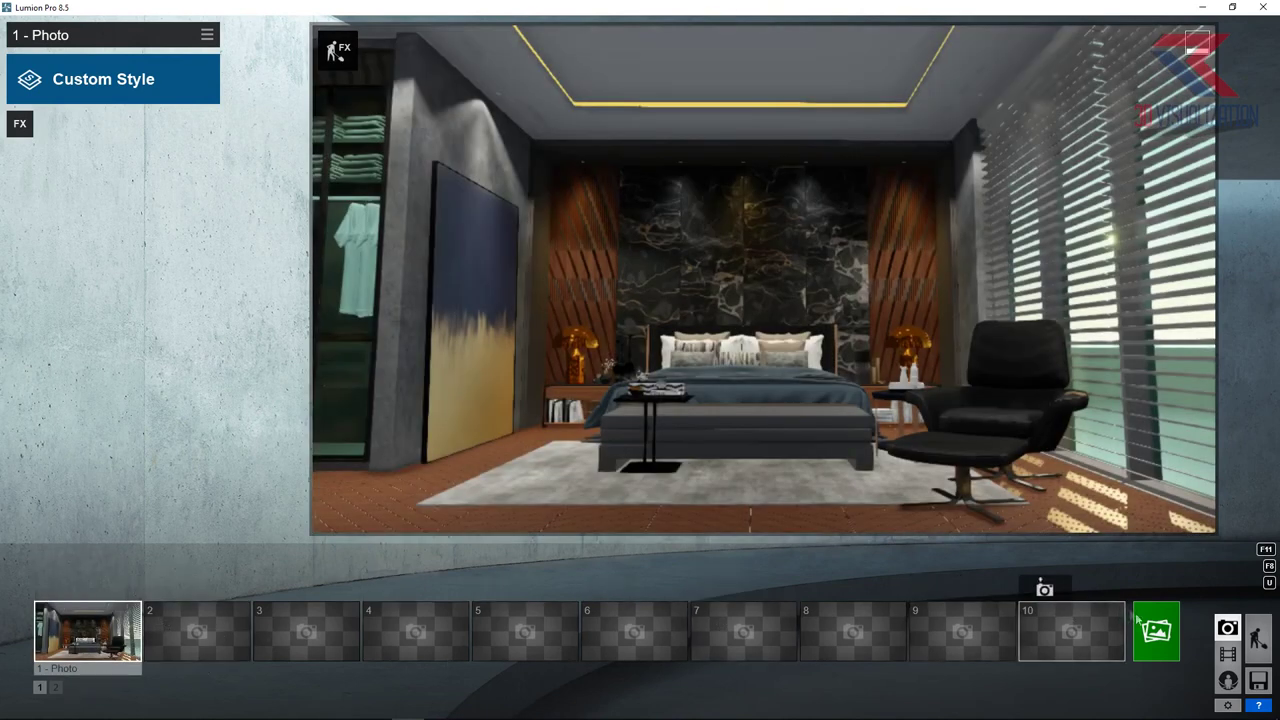
{"action": "left_click", "coordinate": [21, 128]}
{"action": "left_click", "coordinate": [440, 229]}
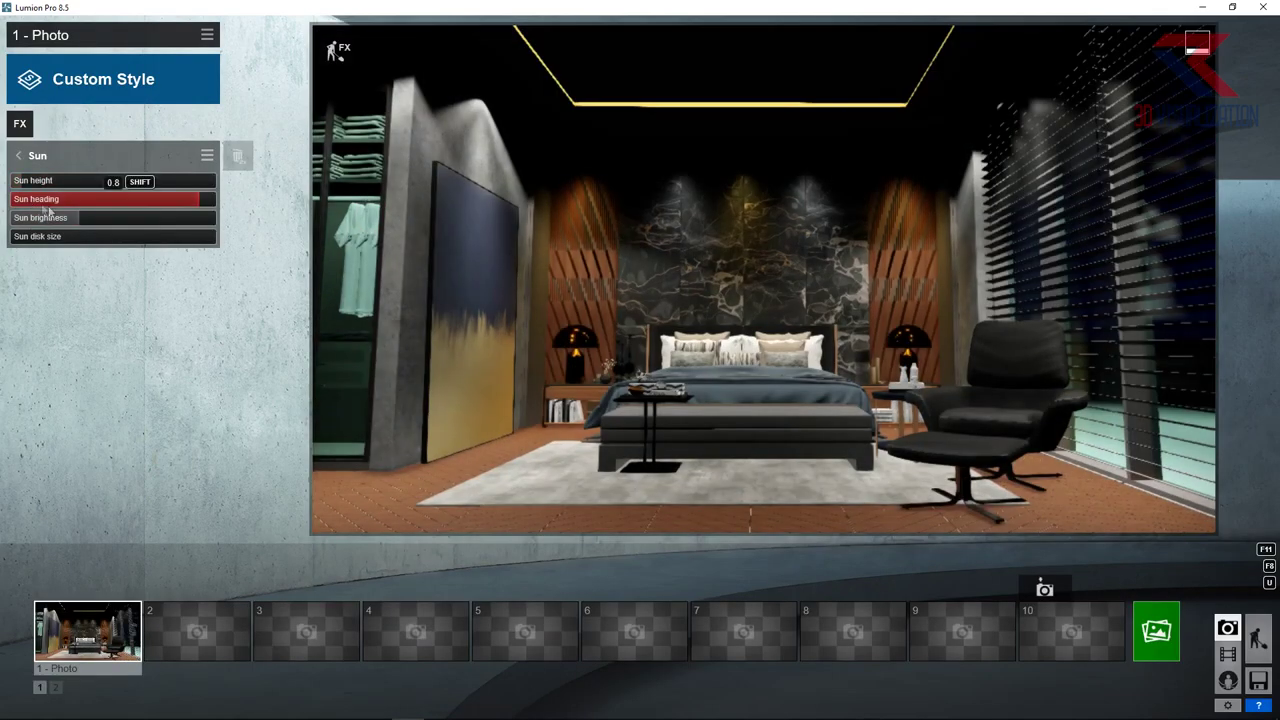
{"action": "left_click_drag", "start_coordinate": [78, 186], "coordinate": [121, 185]}
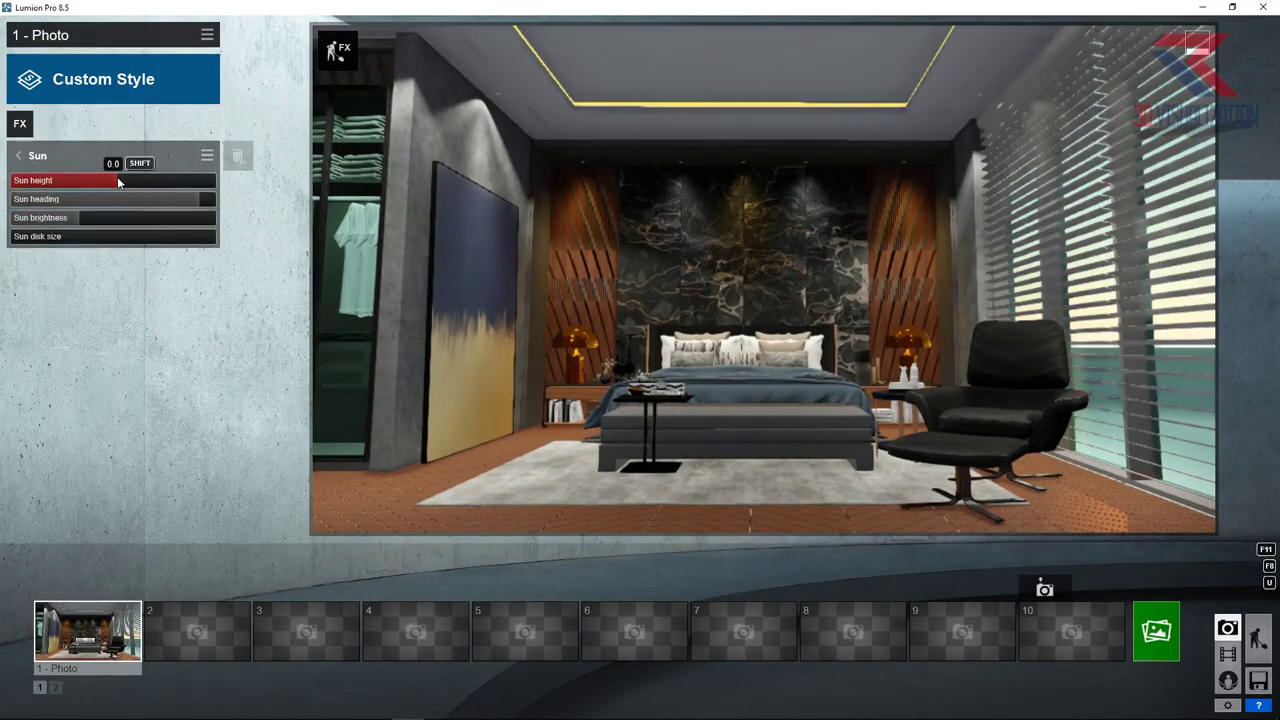
{"action": "mouse_move", "coordinate": [198, 207]}
{"action": "left_mouse_down"}
{"action": "mouse_move", "coordinate": [174, 214]}
{"action": "mouse_move", "coordinate": [191, 201]}
{"action": "left_mouse_up"}
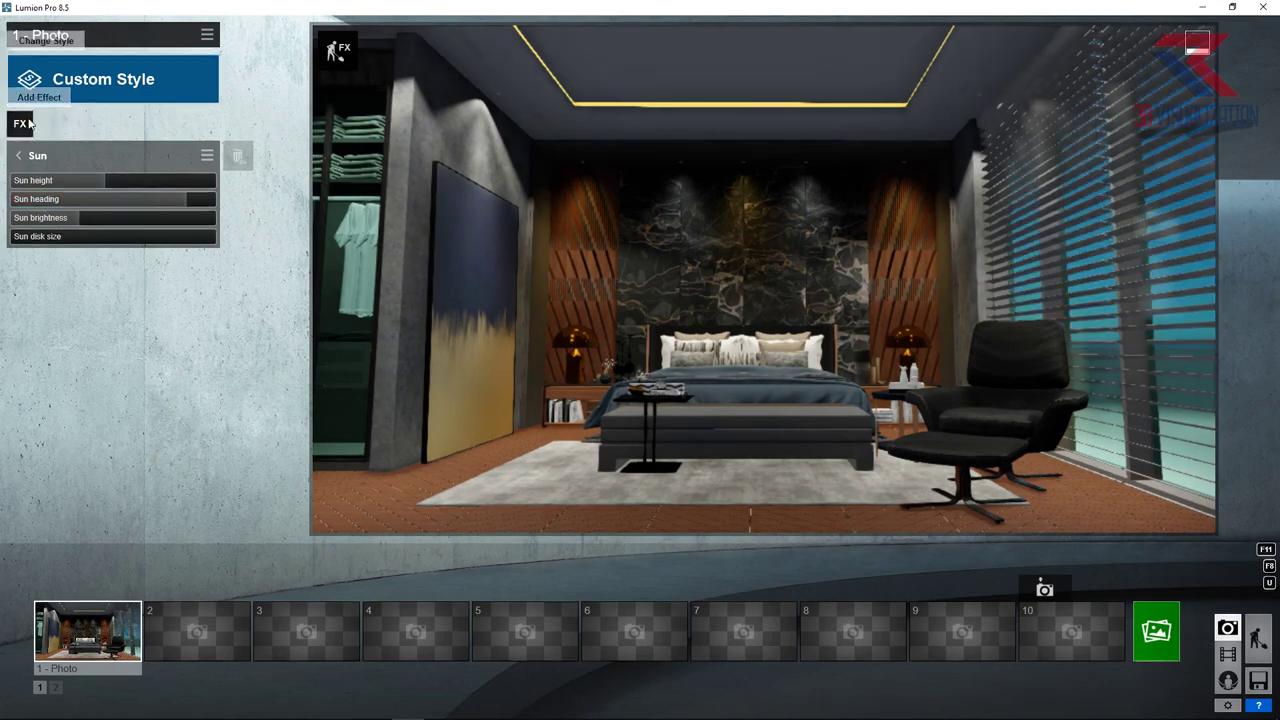
Step: Add a Reflection effect with reflection planes on the marble wall and the floor
{"action": "left_click", "coordinate": [30, 122]}
{"action": "left_click", "coordinate": [840, 230]}
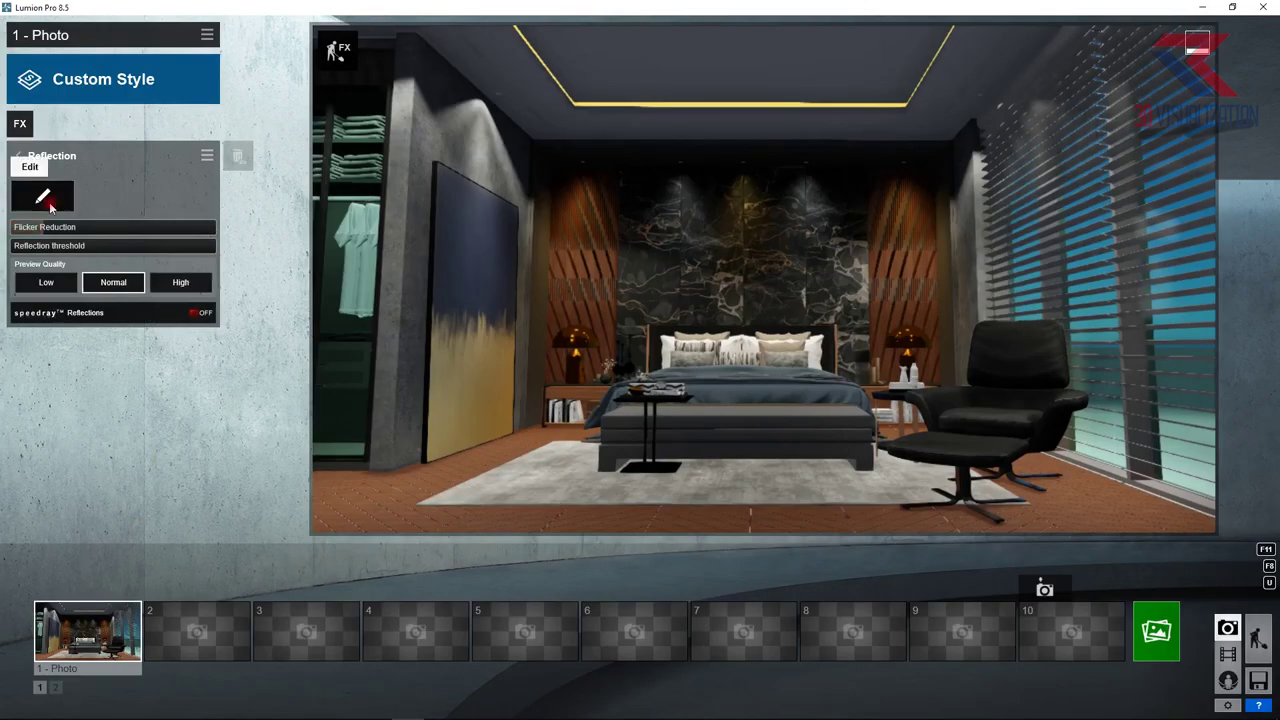
{"action": "left_click", "coordinate": [43, 198]}
{"action": "left_click", "coordinate": [23, 689]}
{"action": "left_click", "coordinate": [531, 331]}
{"action": "left_click", "coordinate": [61, 690]}
{"action": "left_click", "coordinate": [687, 670]}
{"action": "left_click", "coordinate": [410, 690]}
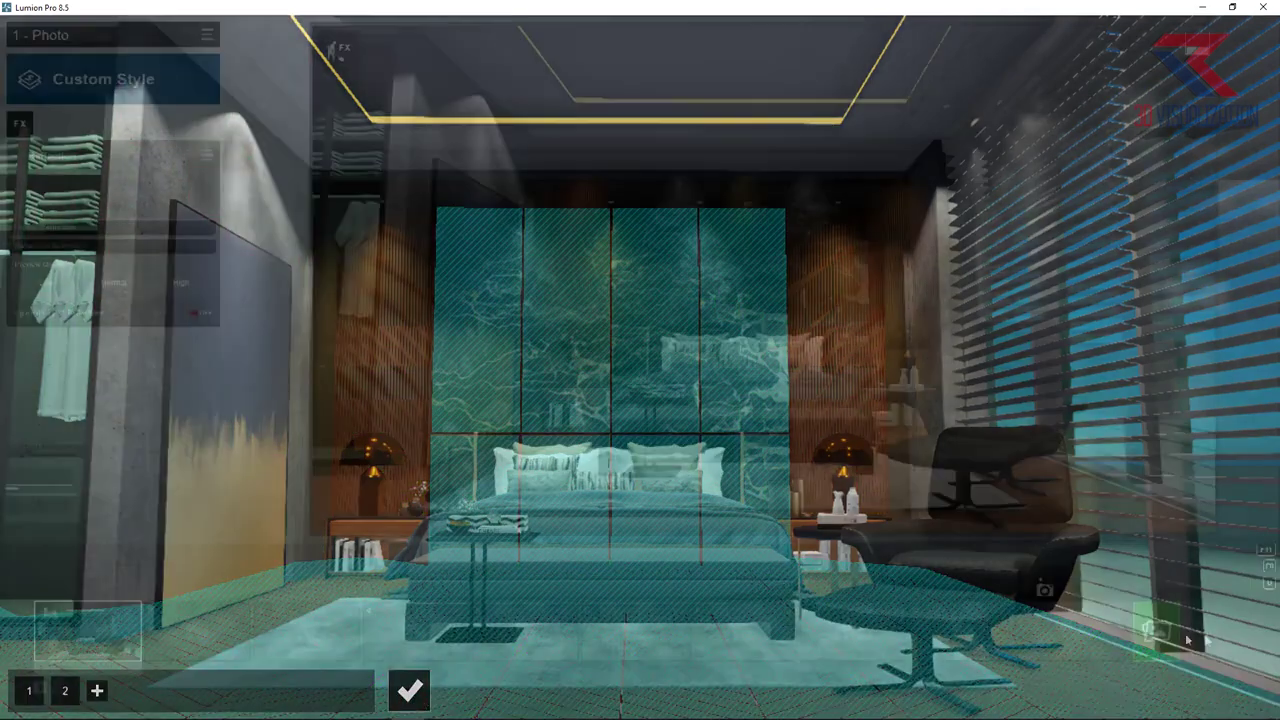
{"action": "left_click", "coordinate": [1250, 630]}
{"action": "left_click", "coordinate": [29, 563]}
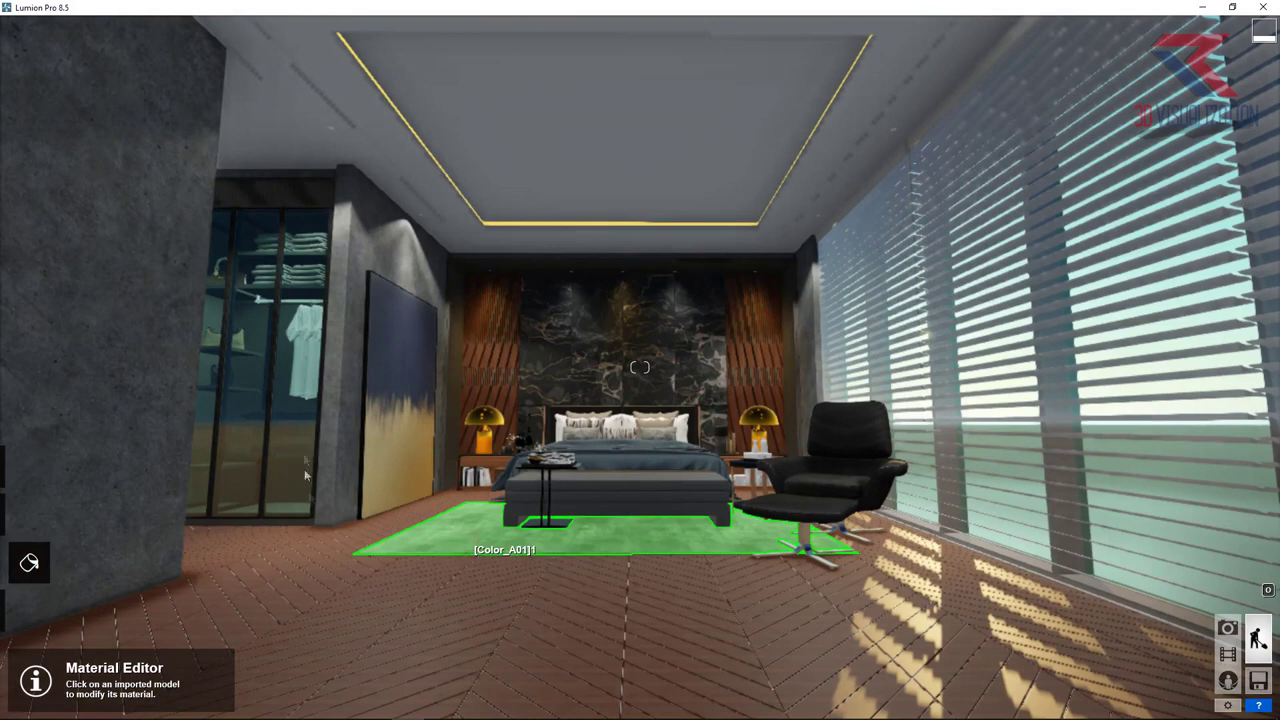
Step: Apply the Landscape material to the rug and confirm the change
{"action": "left_click", "coordinate": [315, 537]}
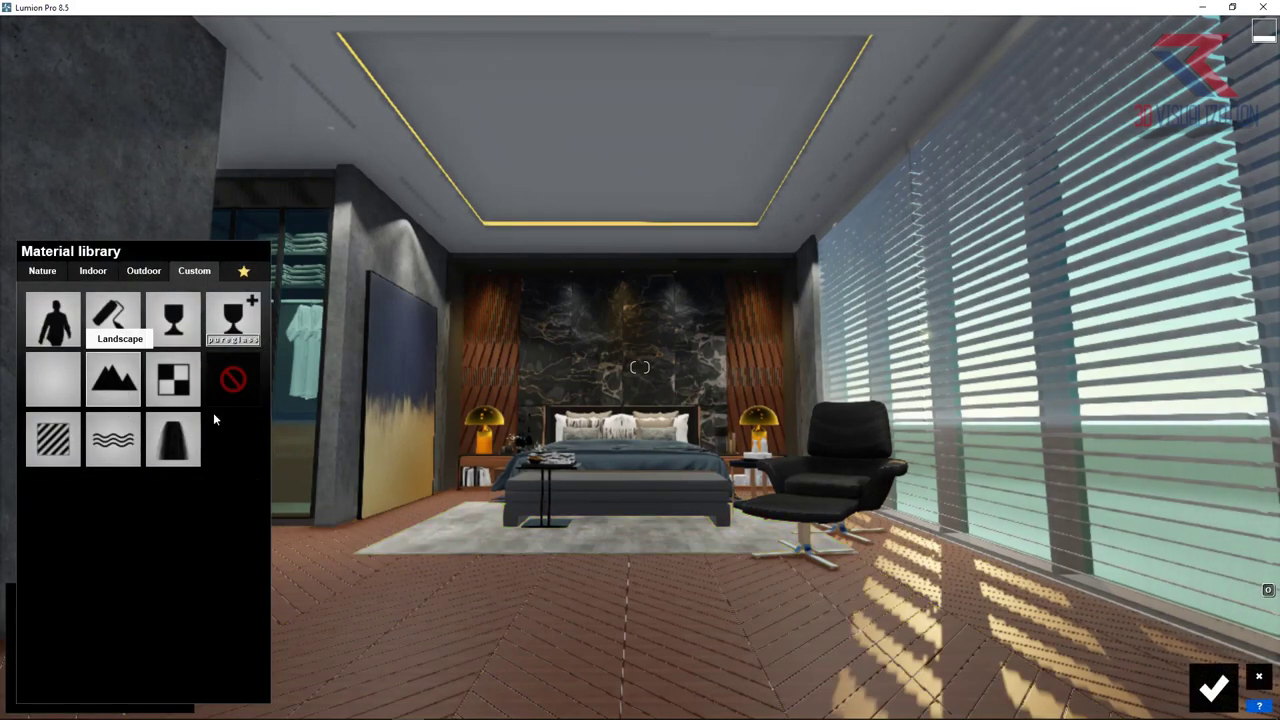
{"action": "left_click", "coordinate": [116, 382]}
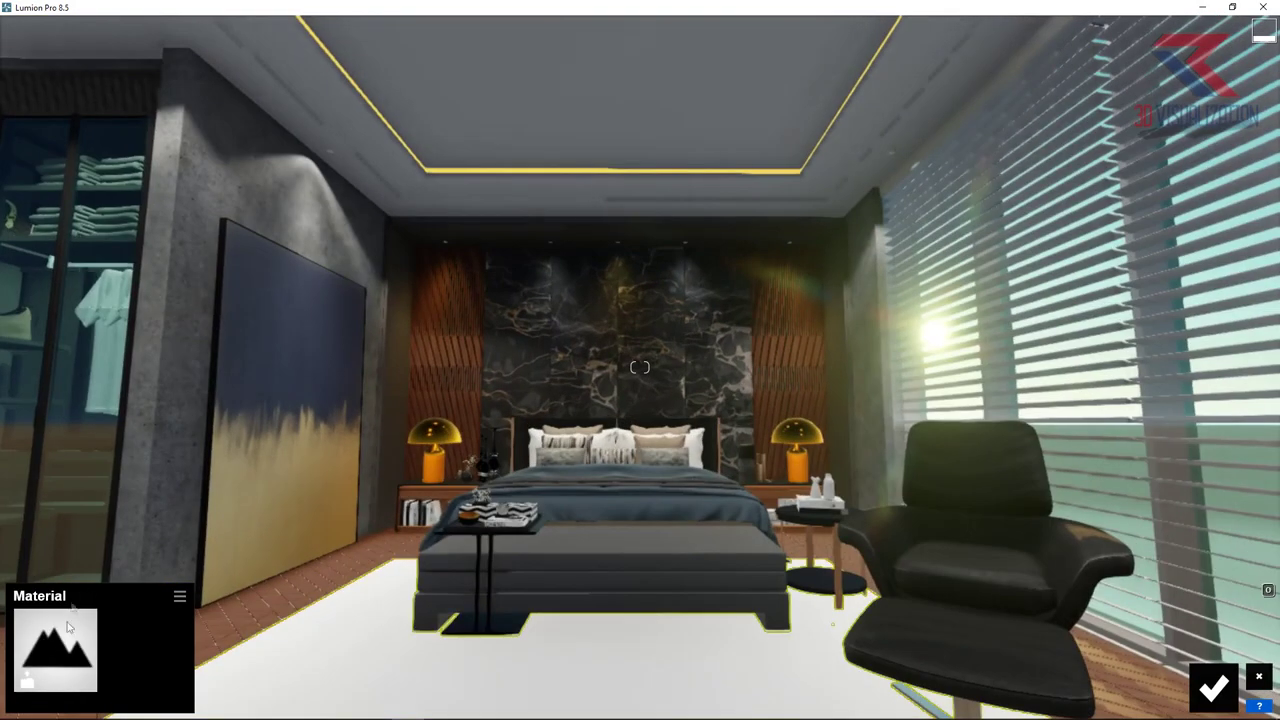
{"action": "left_click", "coordinate": [74, 648]}
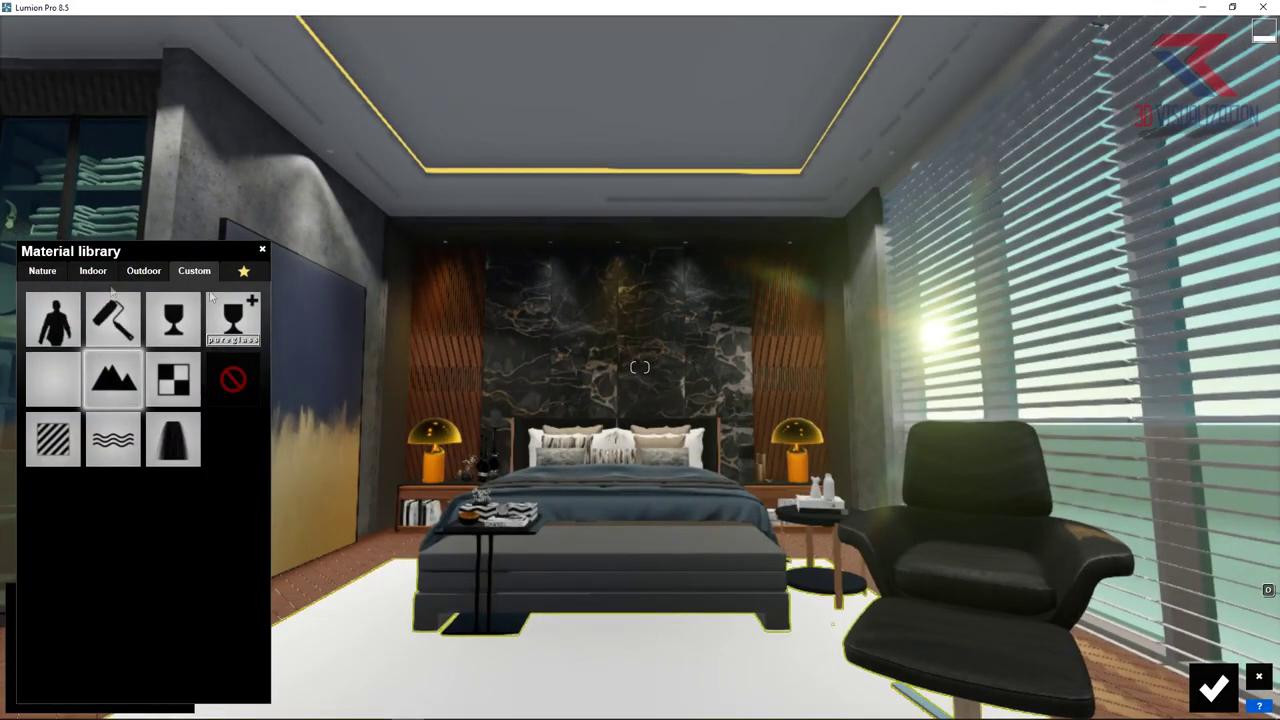
{"action": "left_click", "coordinate": [262, 249]}
{"action": "left_click", "coordinate": [1214, 688]}
Step: Switch the landscape grass on and look down at the ground
{"action": "left_click", "coordinate": [29, 514]}
{"action": "left_click", "coordinate": [88, 700]}
{"action": "left_click", "coordinate": [137, 680]}
{"action": "right_click_drag", "start_coordinate": [424, 600], "coordinate": [424, 567]}
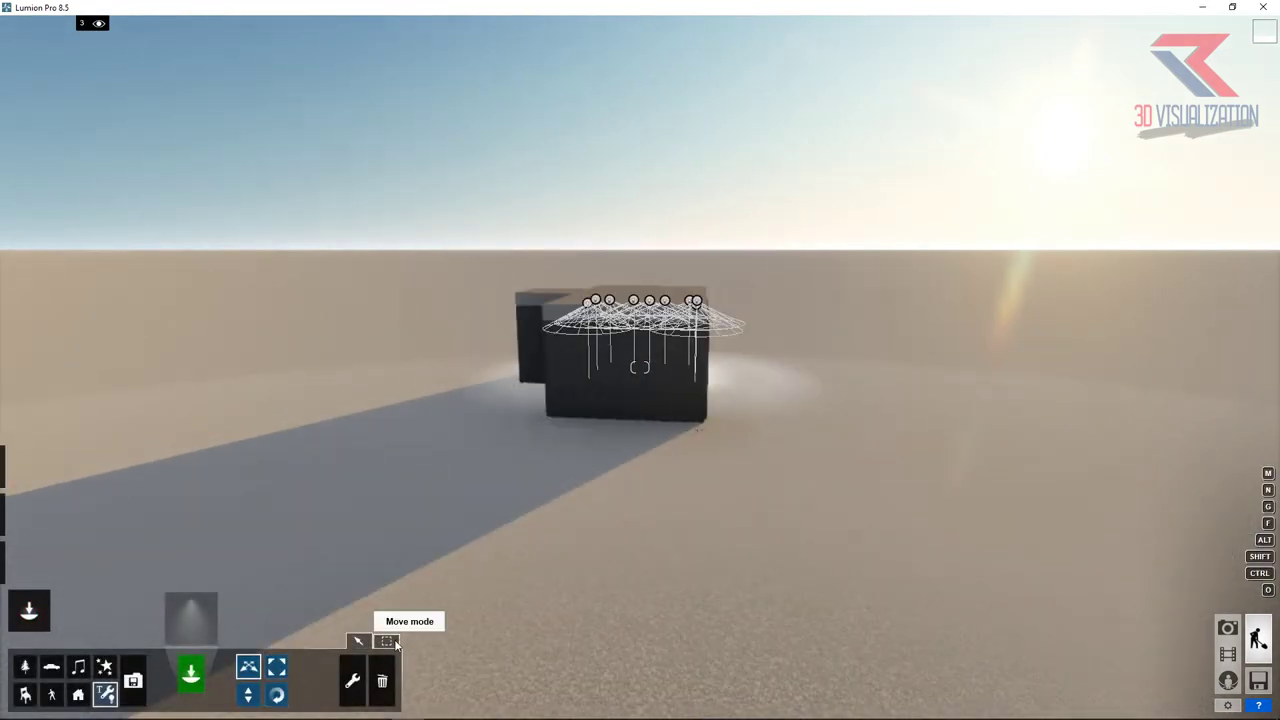
Step: Box-select the ten spotlights and the building model and lift them off the ground
{"action": "left_click", "coordinate": [395, 644]}
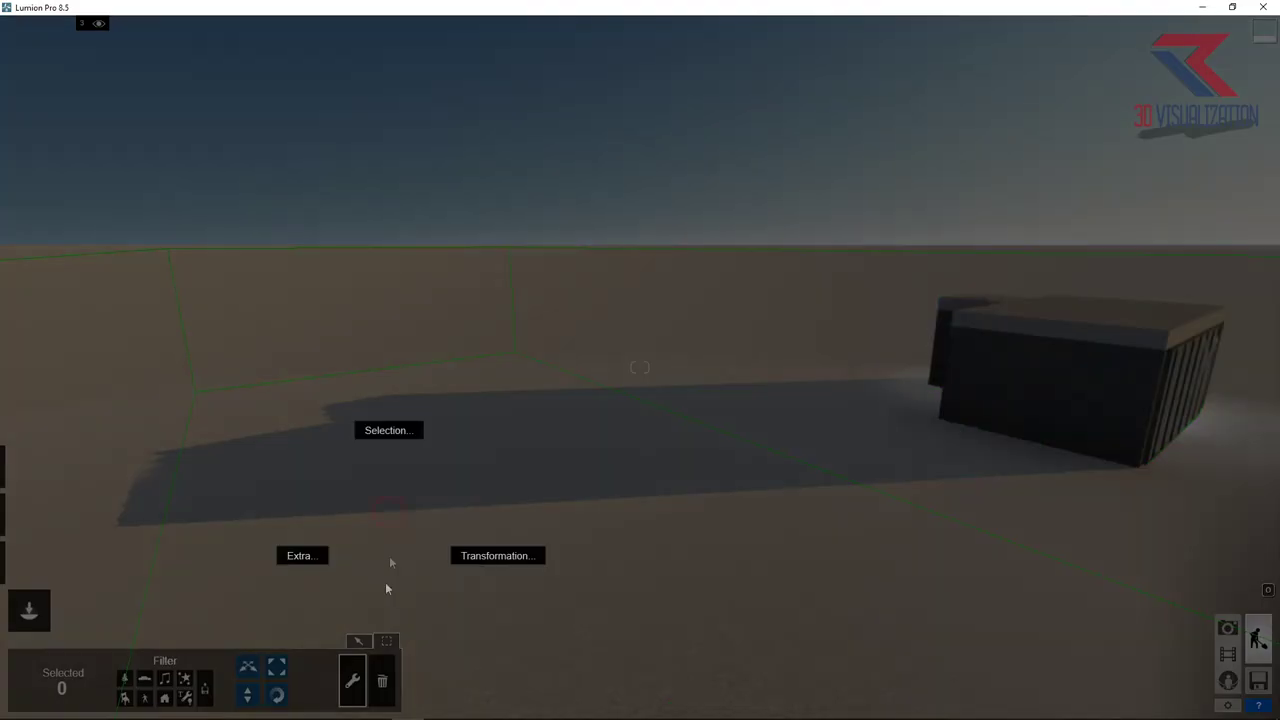
{"action": "left_click", "coordinate": [498, 556]}
{"action": "left_click", "coordinate": [378, 530]}
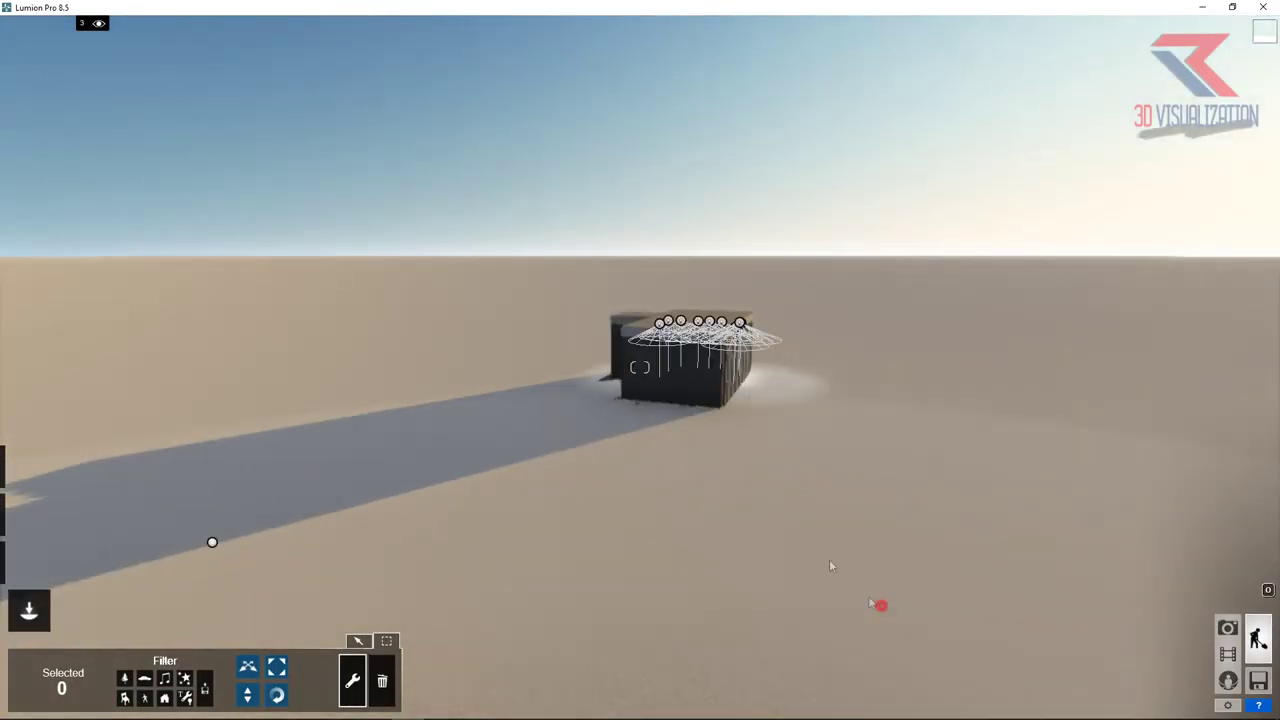
{"action": "left_click_drag", "start_coordinate": [880, 604], "coordinate": [523, 163], "text": "ctrl"}
{"action": "left_click", "coordinate": [212, 542]}
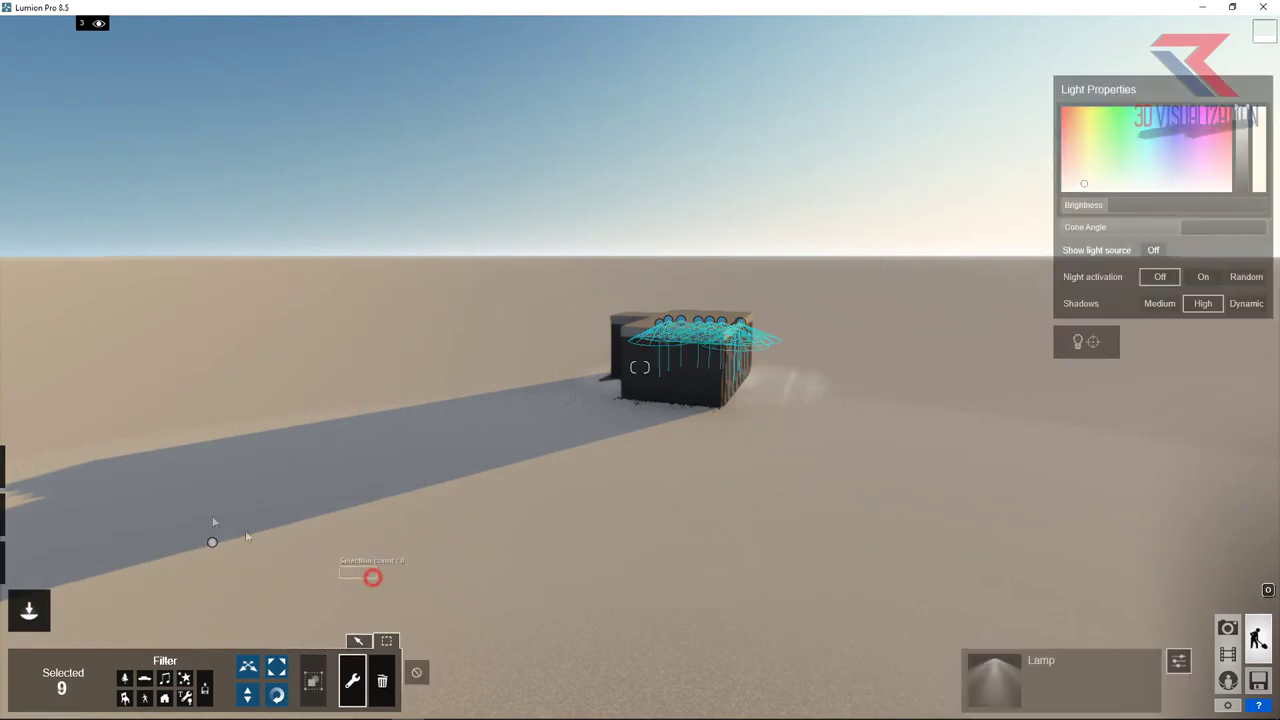
{"action": "left_click", "coordinate": [252, 693]}
{"action": "left_click_drag", "start_coordinate": [212, 543], "coordinate": [179, 357]}
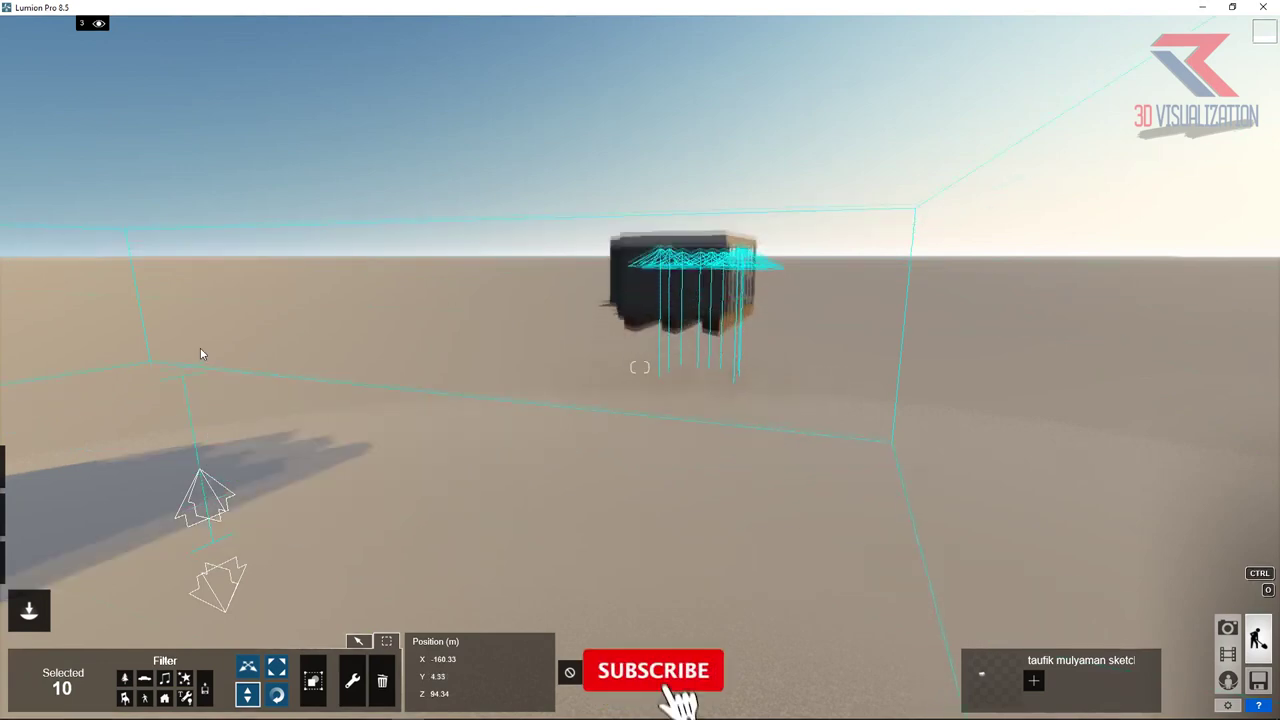
{"action": "left_click", "coordinate": [352, 681]}
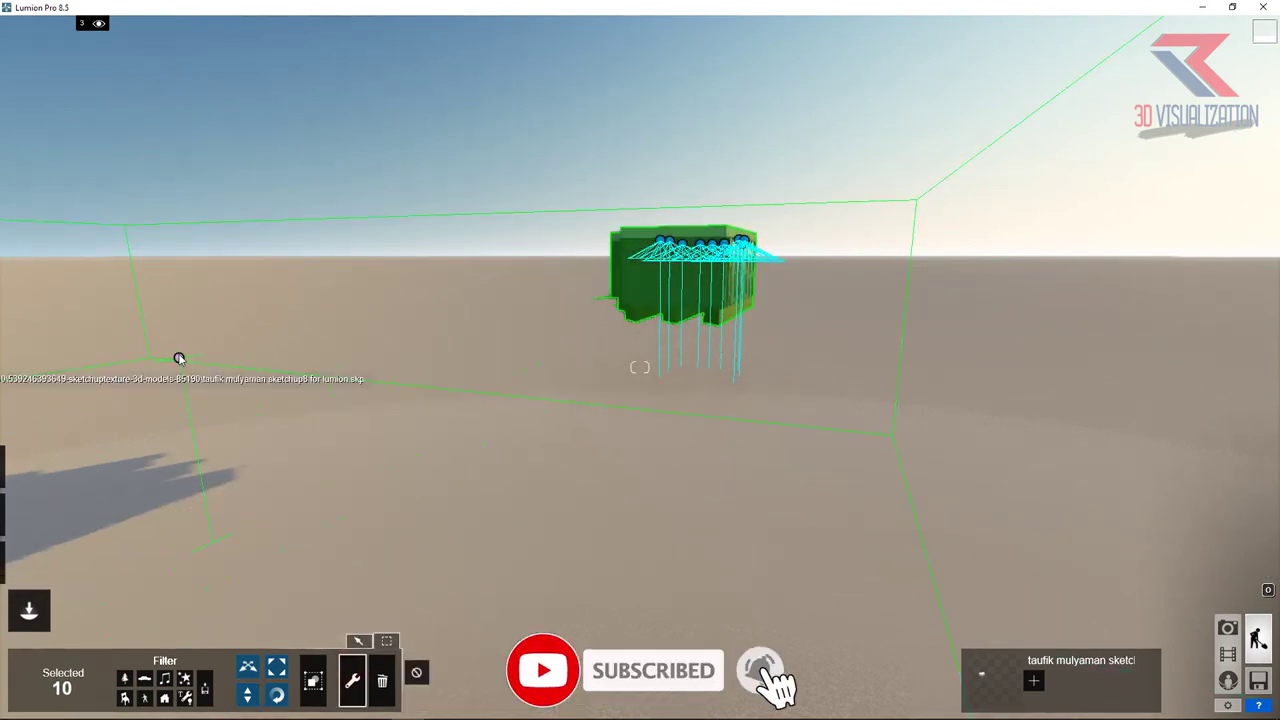
{"action": "left_click", "coordinate": [179, 357]}
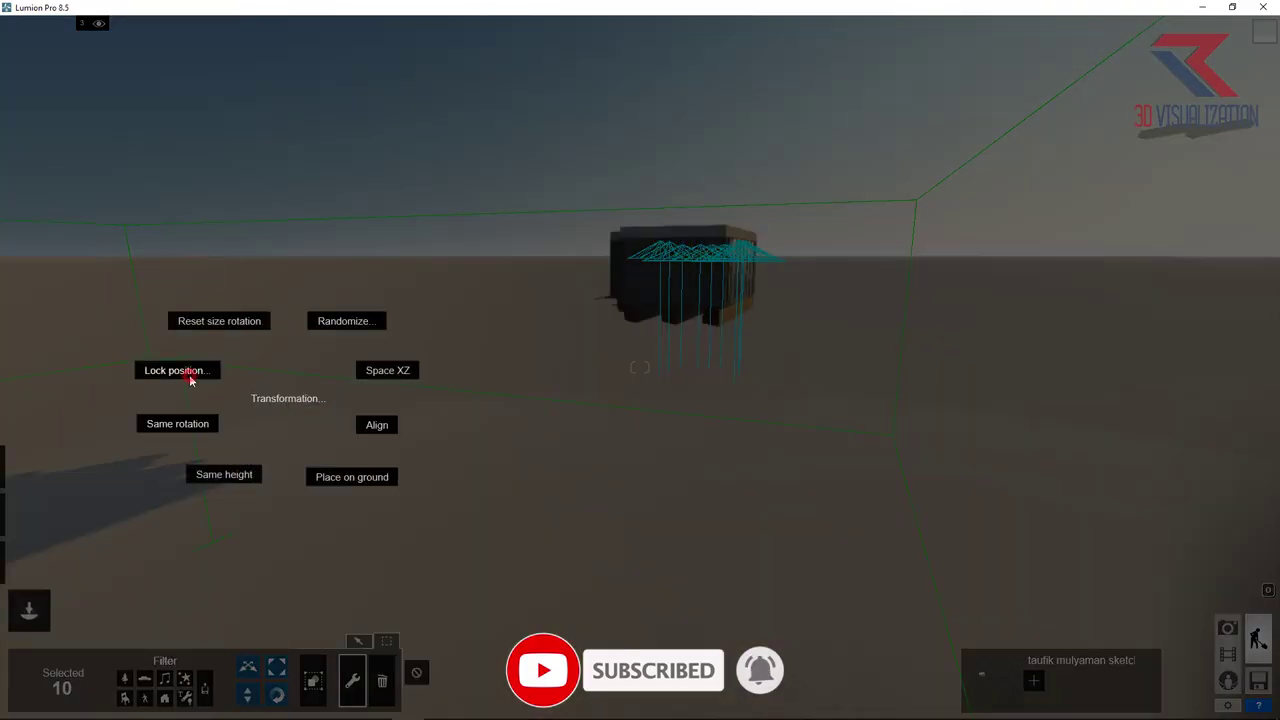
{"action": "left_click", "coordinate": [178, 323]}
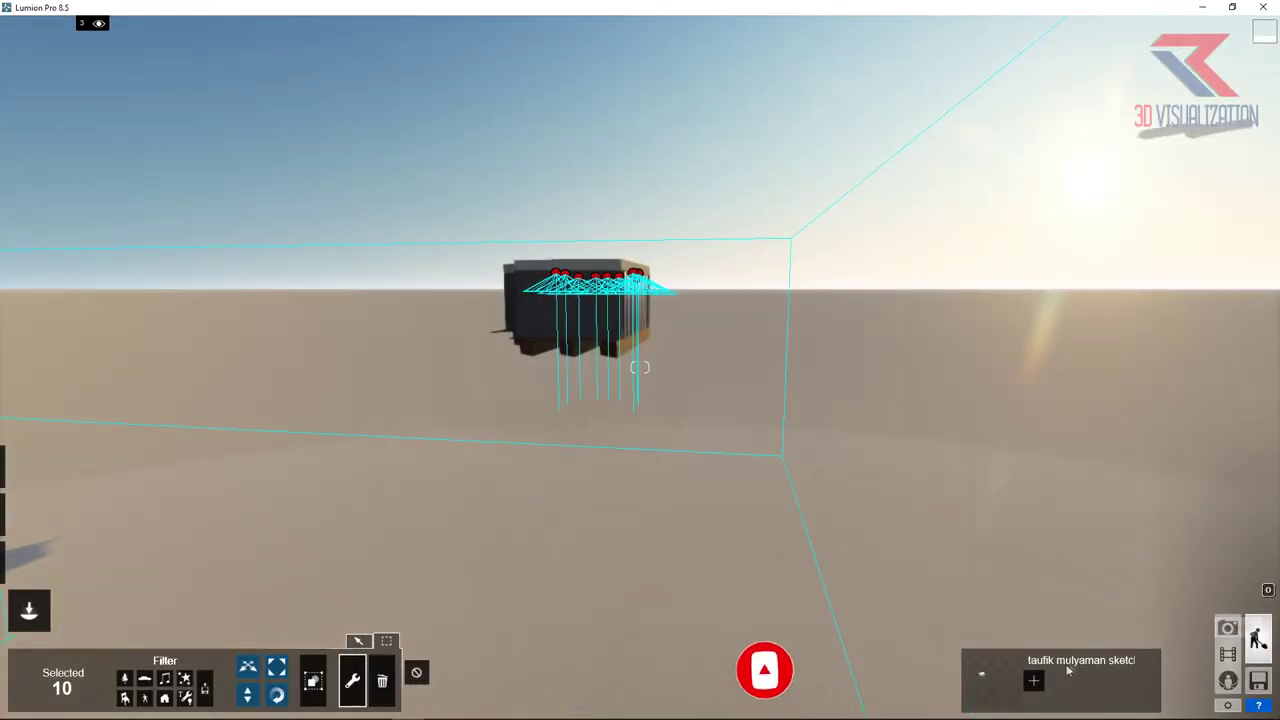
{"action": "left_click", "coordinate": [1240, 630]}
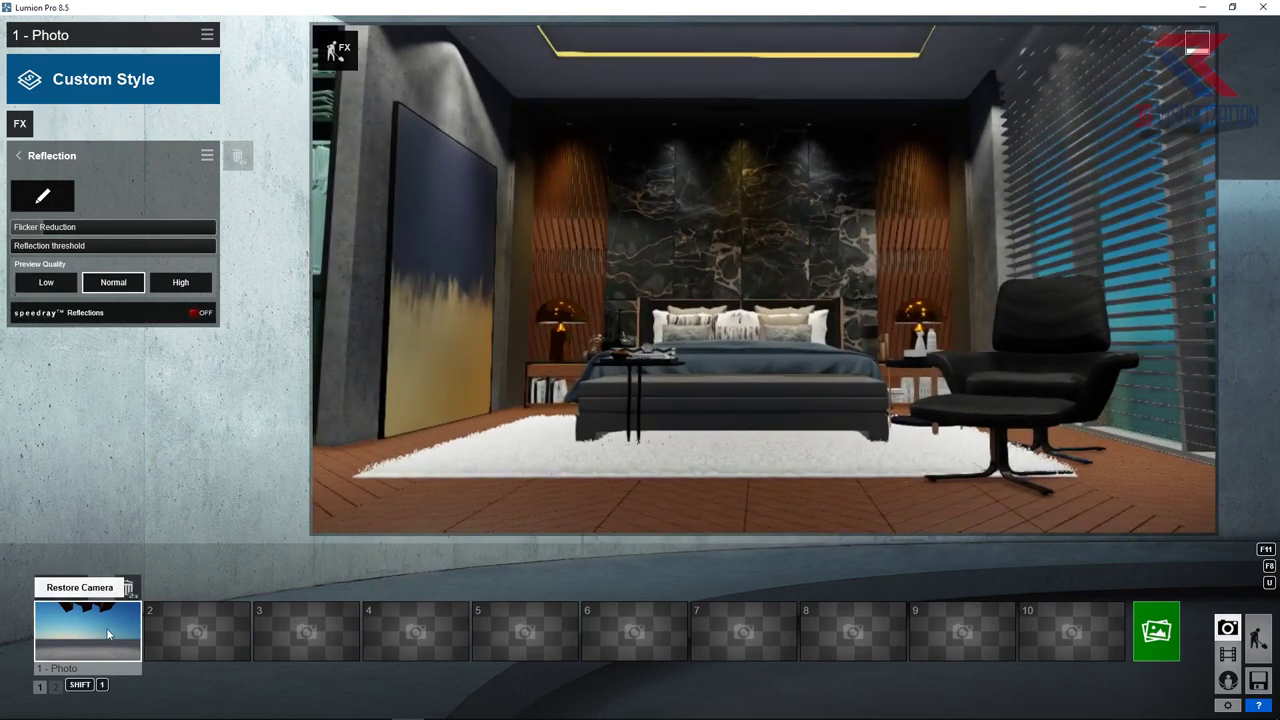
Step: Reframe the bedroom at about 27.5 mm focal length and store it in photo slot 1
{"action": "left_click", "coordinate": [88, 628]}
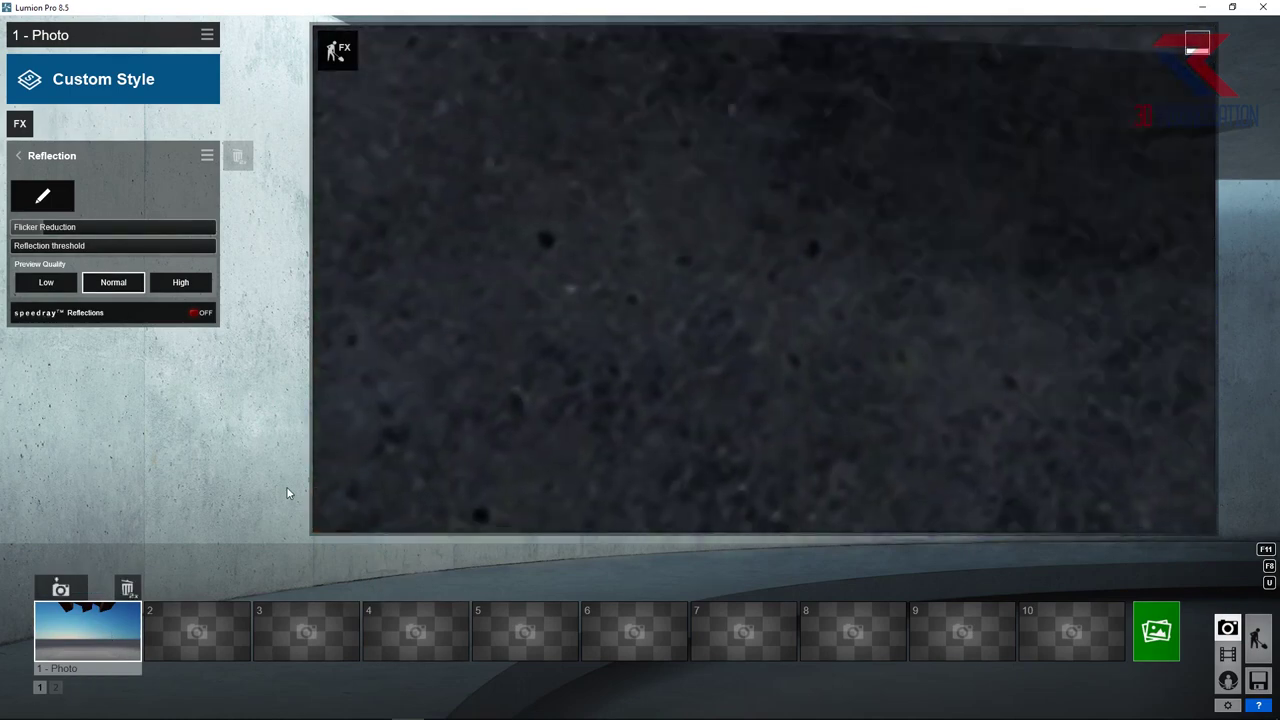
{"action": "scroll", "coordinate": [324, 424], "scroll_direction": "down", "scroll_amount": 3}
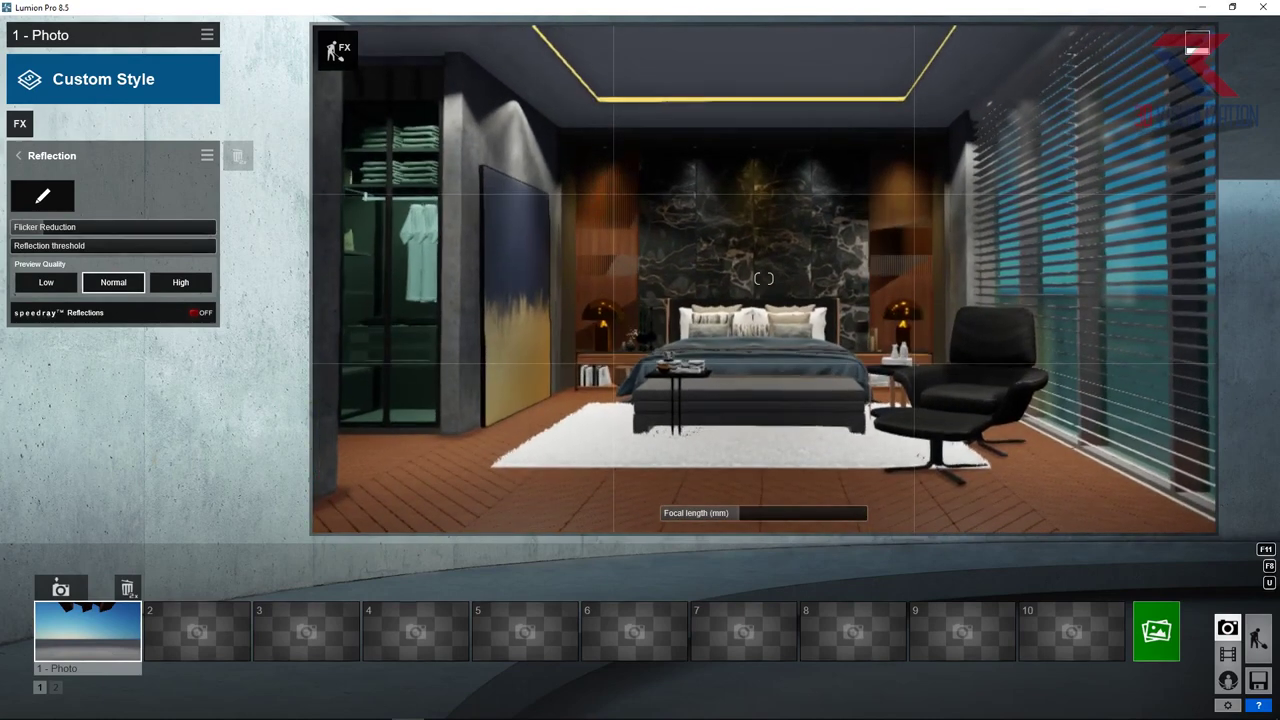
{"action": "right_click_drag", "start_coordinate": [324, 424], "coordinate": [349, 405]}
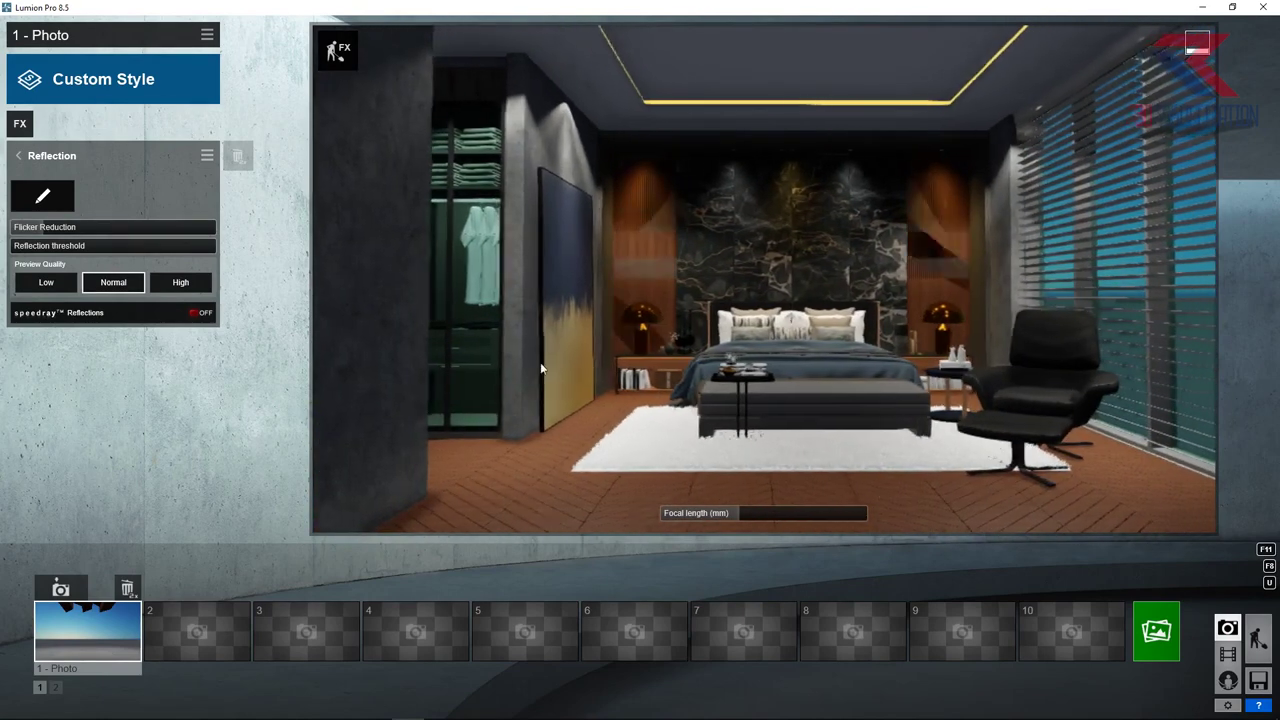
{"action": "key", "text": "w"}
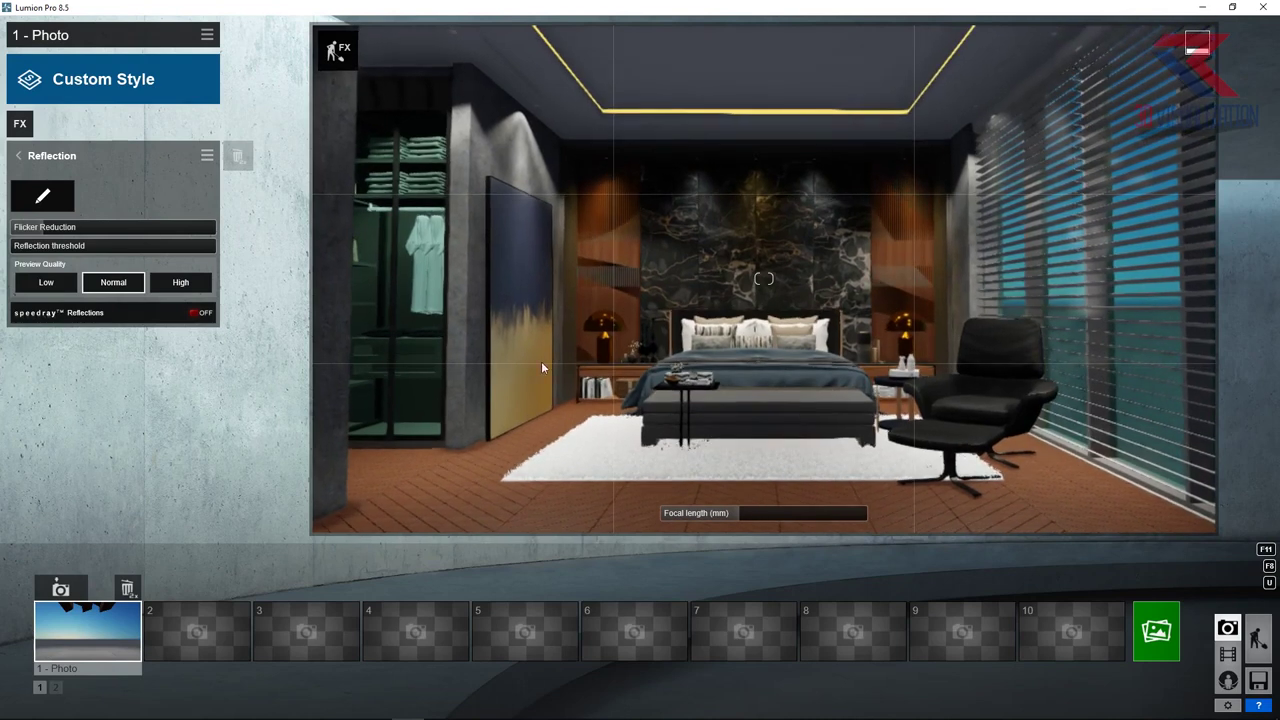
{"action": "right_click_drag", "start_coordinate": [541, 361], "coordinate": [525, 362]}
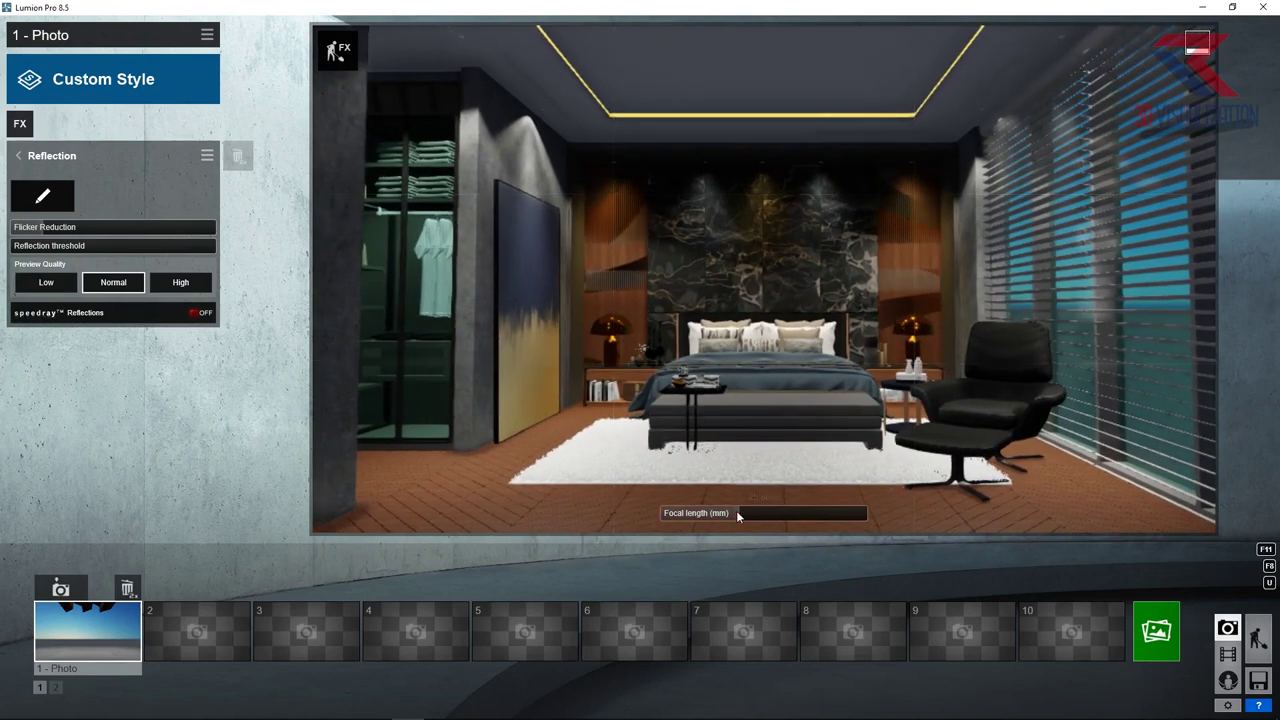
{"action": "left_click_drag", "start_coordinate": [740, 516], "coordinate": [834, 507]}
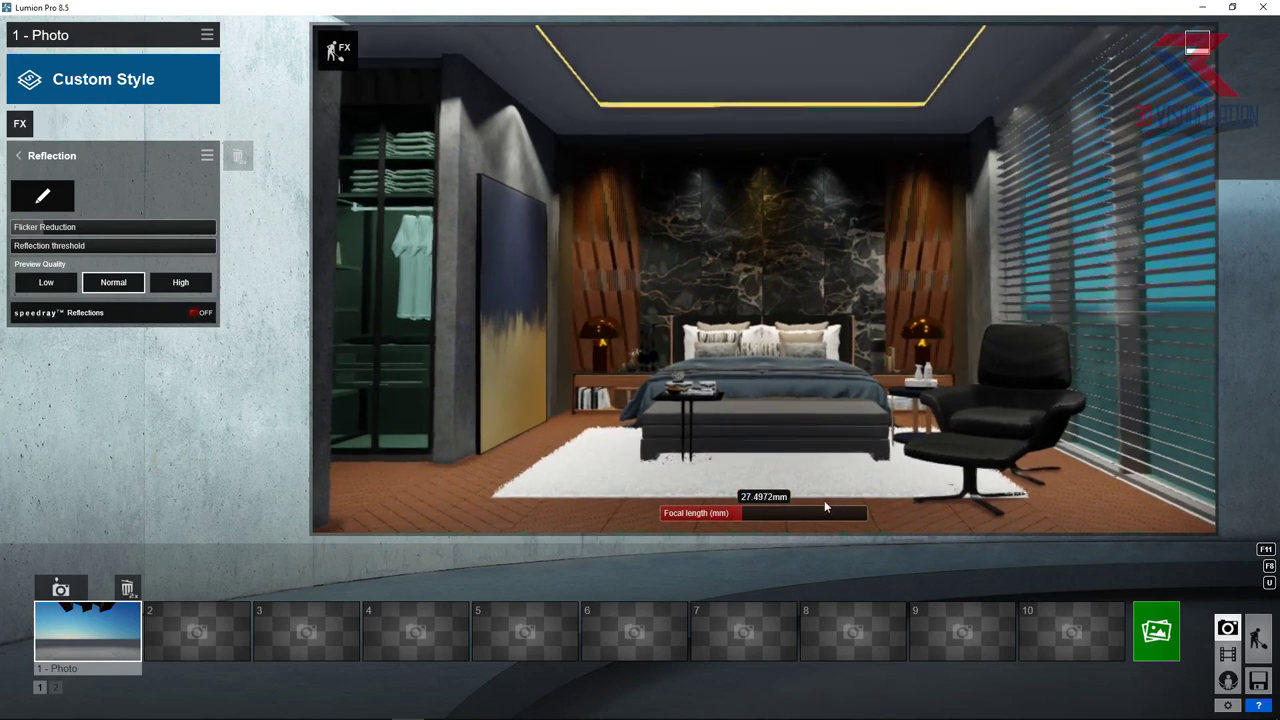
{"action": "left_click", "coordinate": [80, 588]}
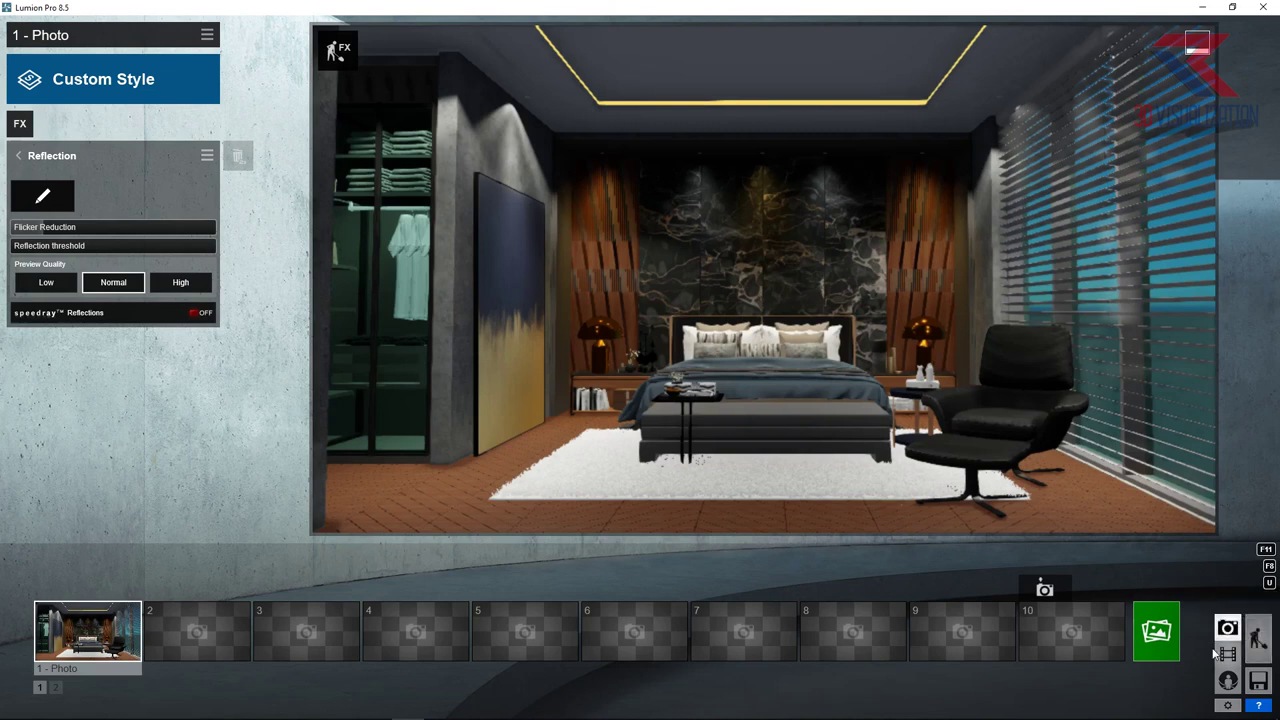
Step: Render photo 1 at Desktop 1920x1080 into D:\RENDER IMAGE and close the finished render
{"action": "left_click", "coordinate": [1156, 631]}
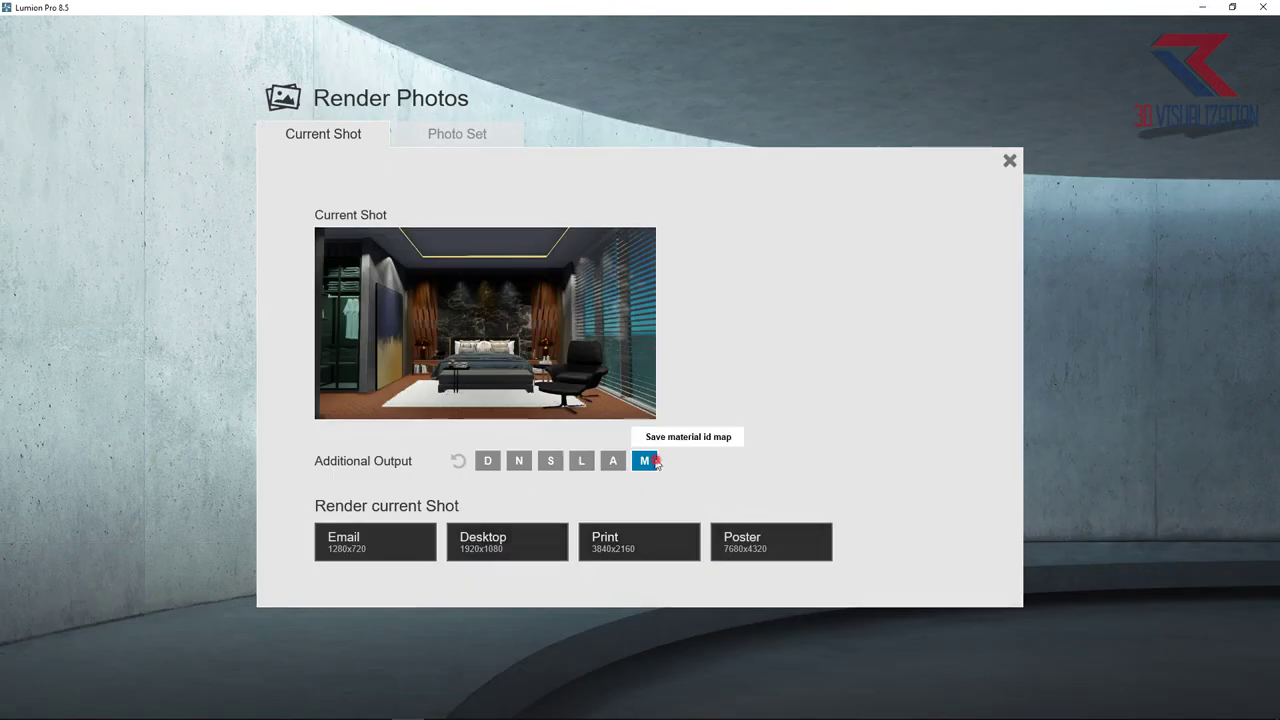
{"action": "left_click", "coordinate": [512, 541]}
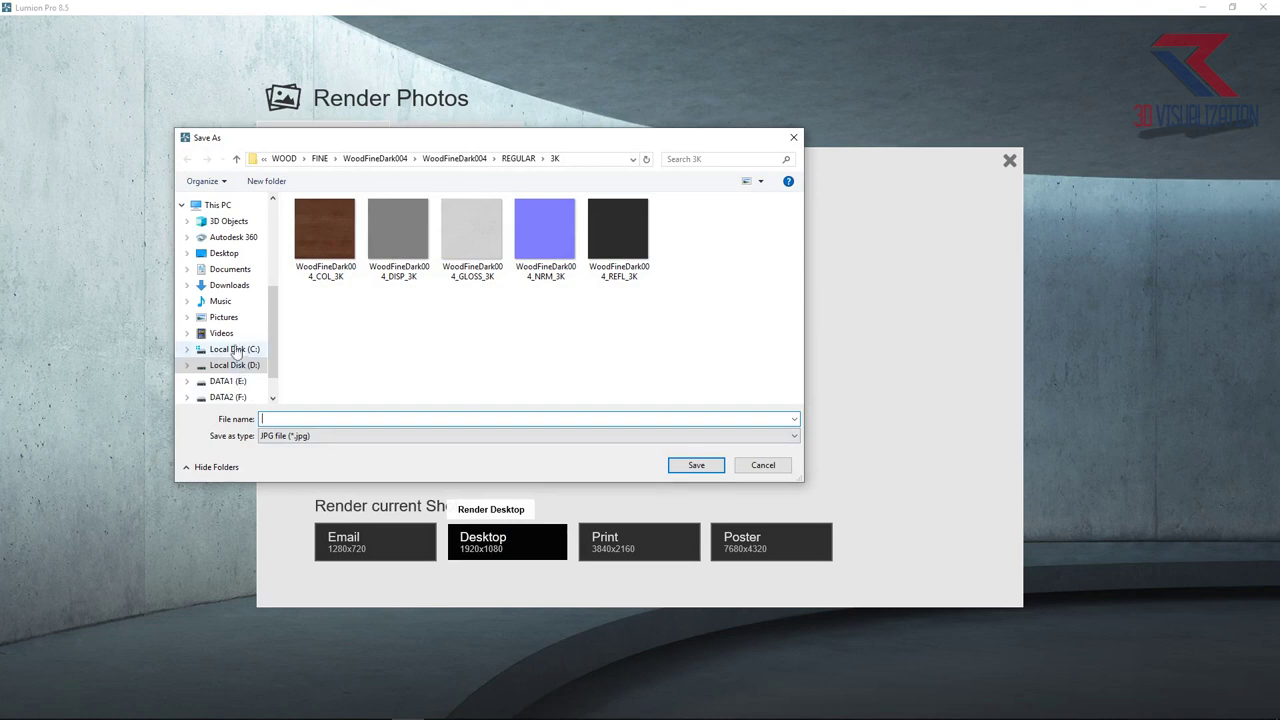
{"action": "left_click", "coordinate": [234, 364]}
{"action": "double_click", "coordinate": [345, 302]}
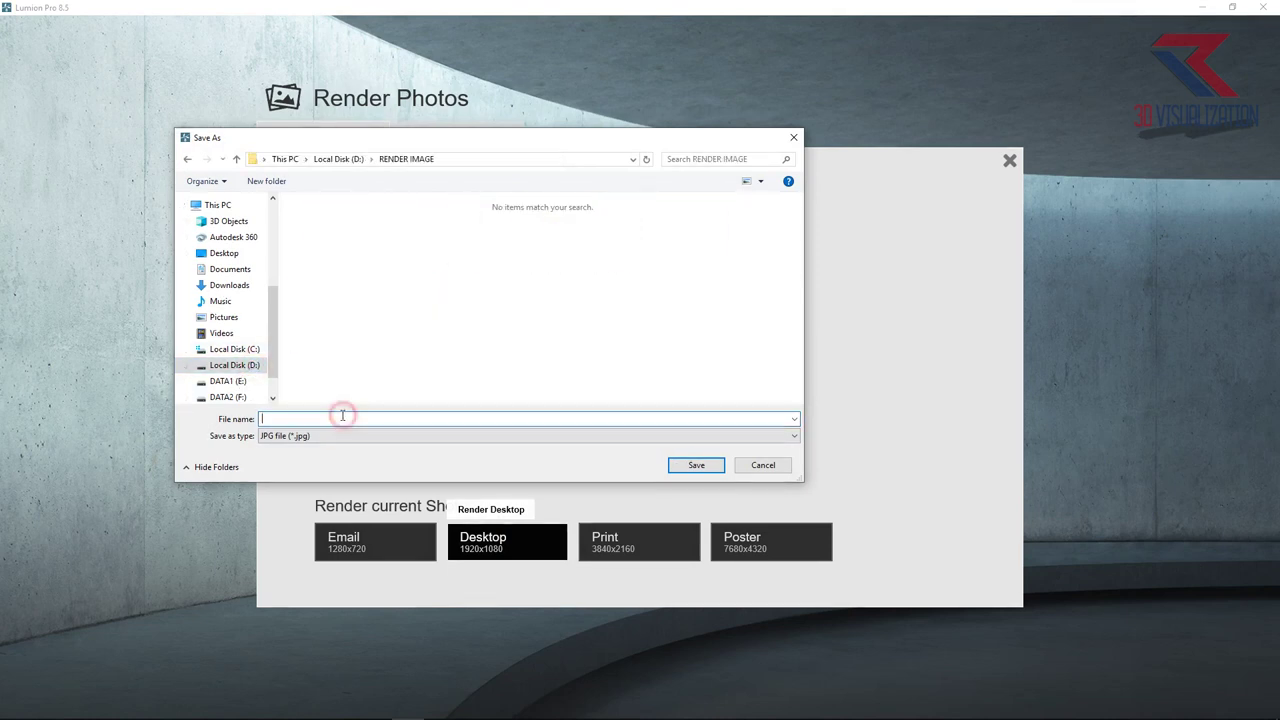
{"action": "type", "text": "1"}
{"action": "key", "text": "Return"}
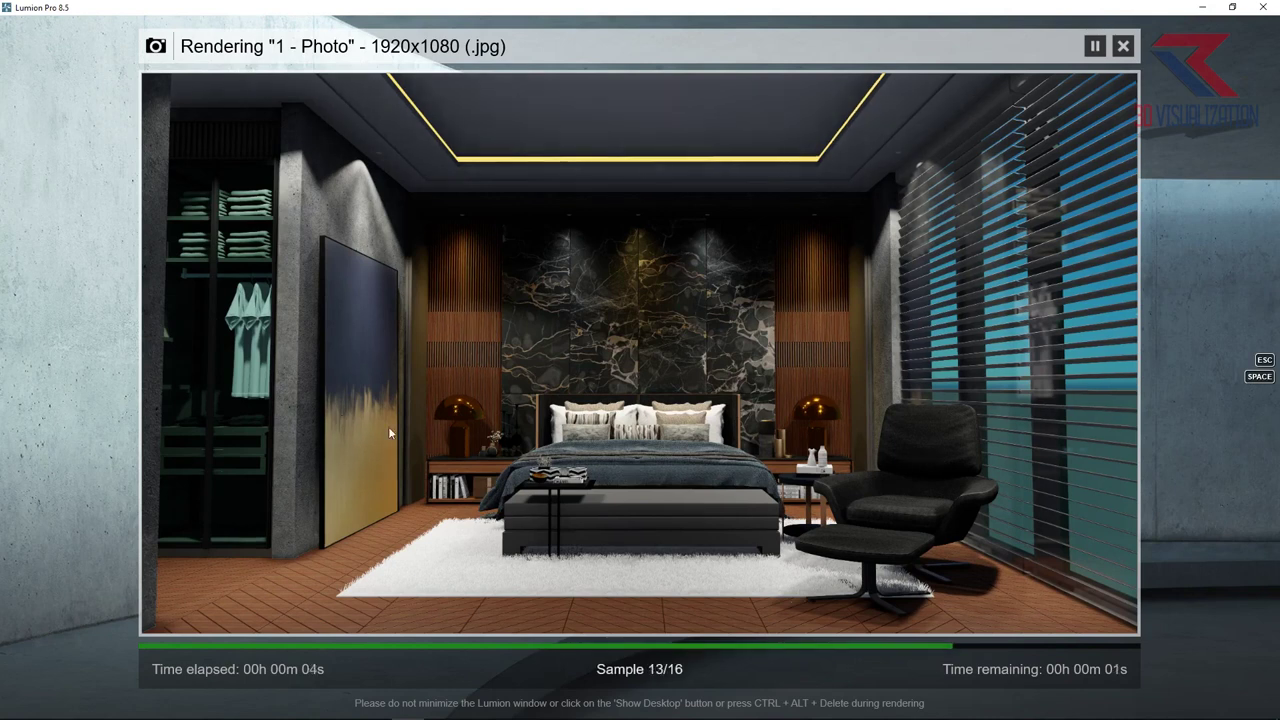
{"action": "left_click", "coordinate": [1045, 612]}
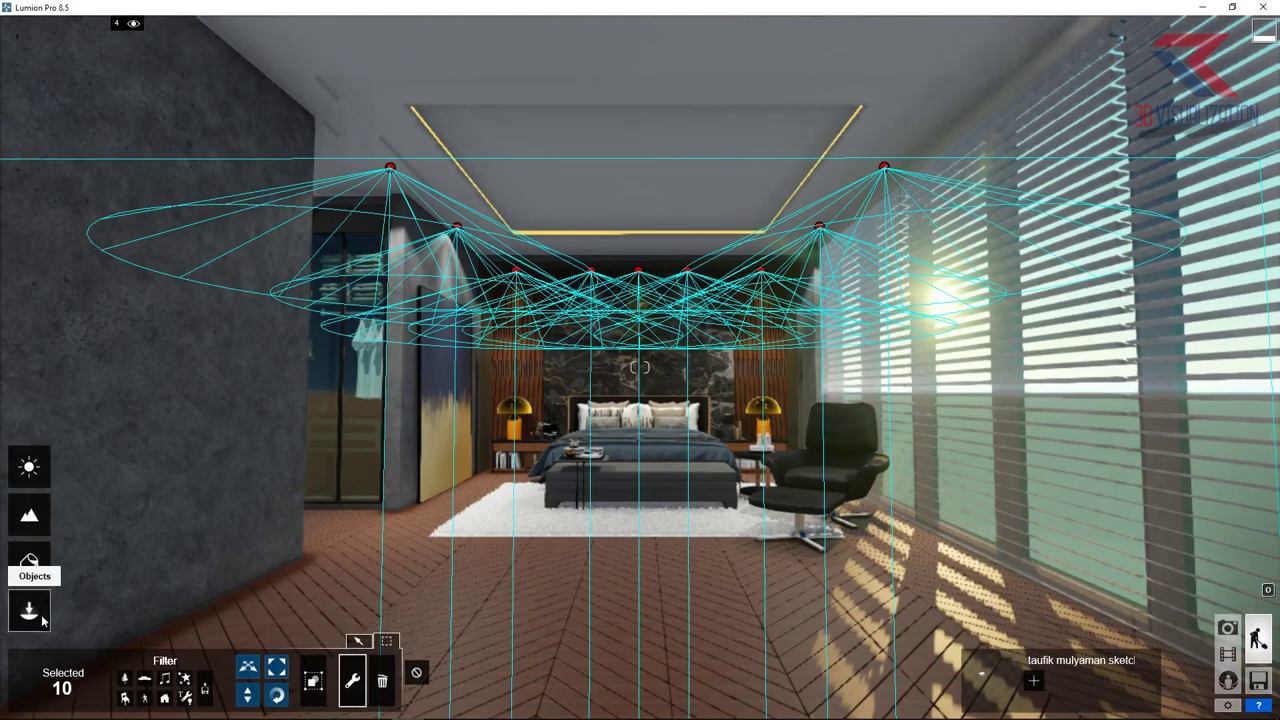
Step: Place an Area Light in front of the window facade and preview the scene from it
{"action": "left_click", "coordinate": [183, 668]}
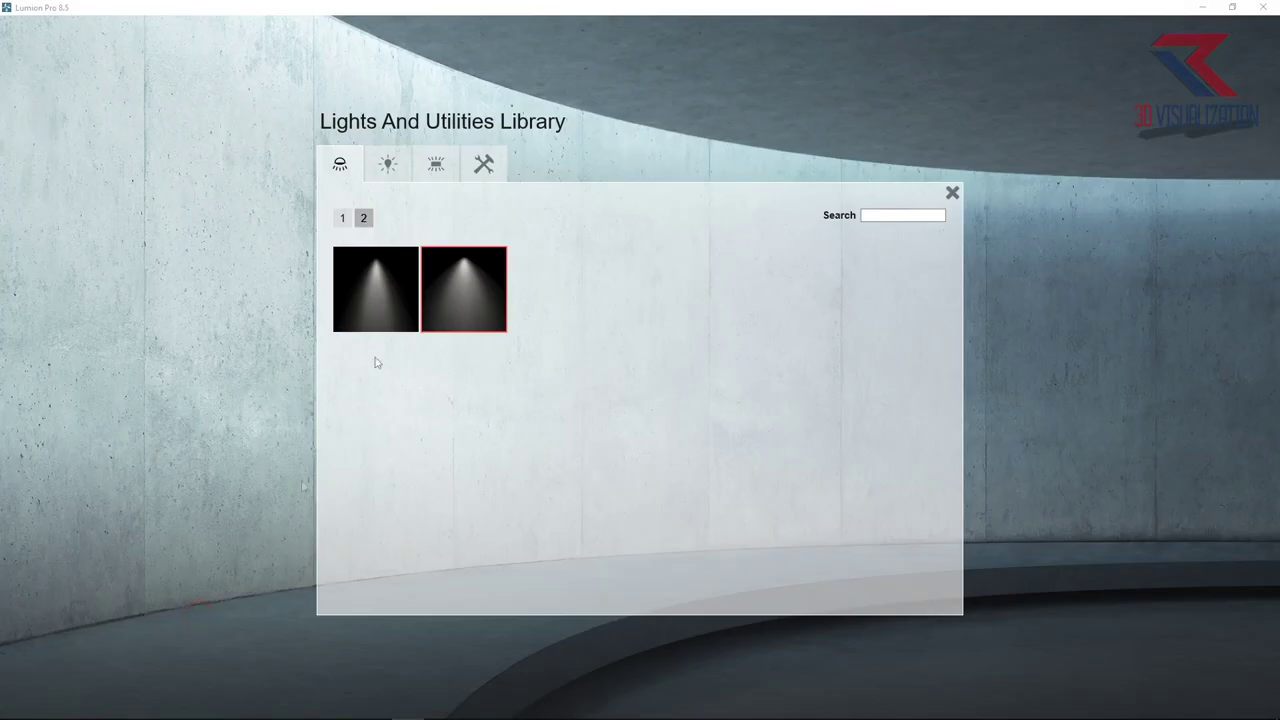
{"action": "left_click", "coordinate": [404, 290]}
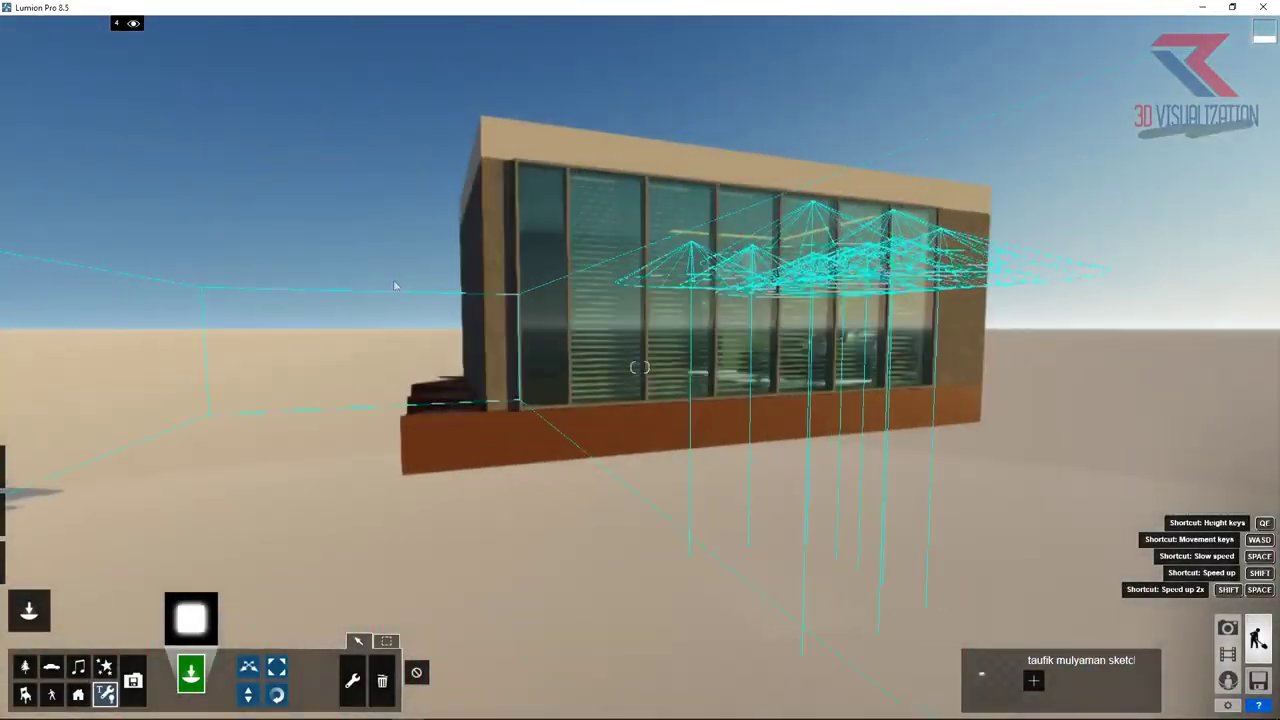
{"action": "right_click_drag", "start_coordinate": [394, 286], "coordinate": [529, 252]}
{"action": "left_click", "coordinate": [634, 336]}
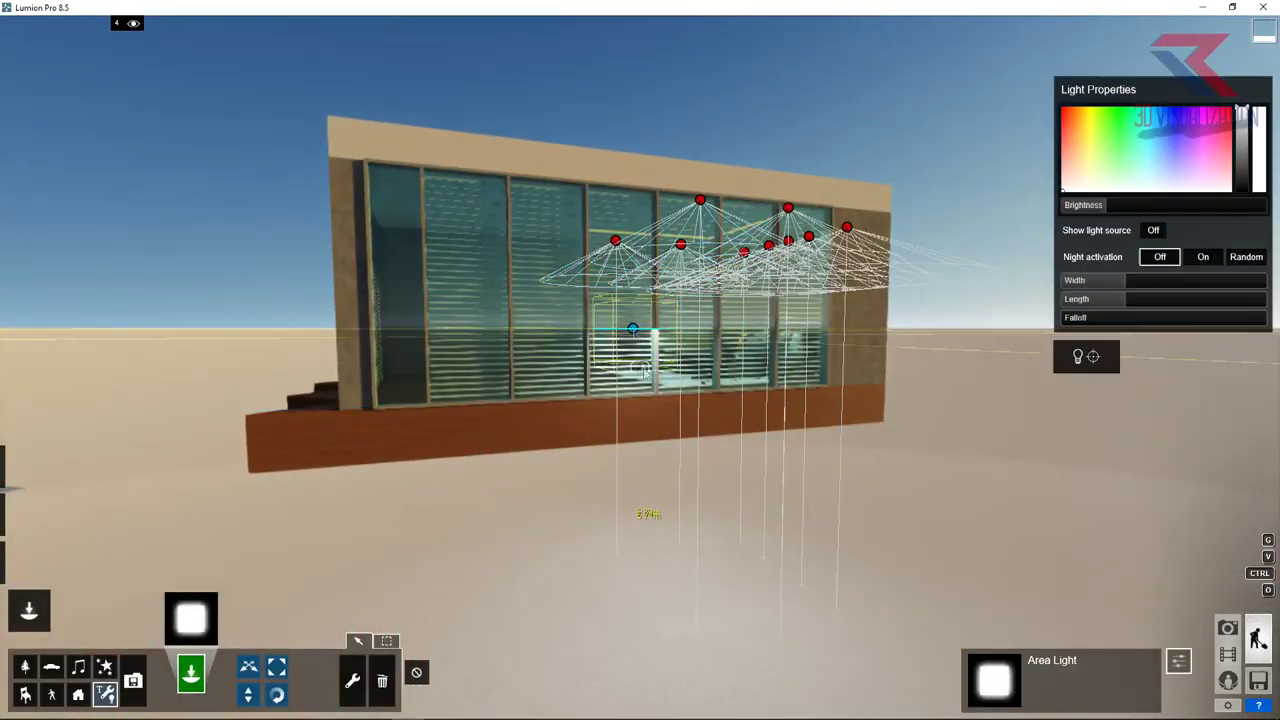
{"action": "left_click", "coordinate": [1095, 358]}
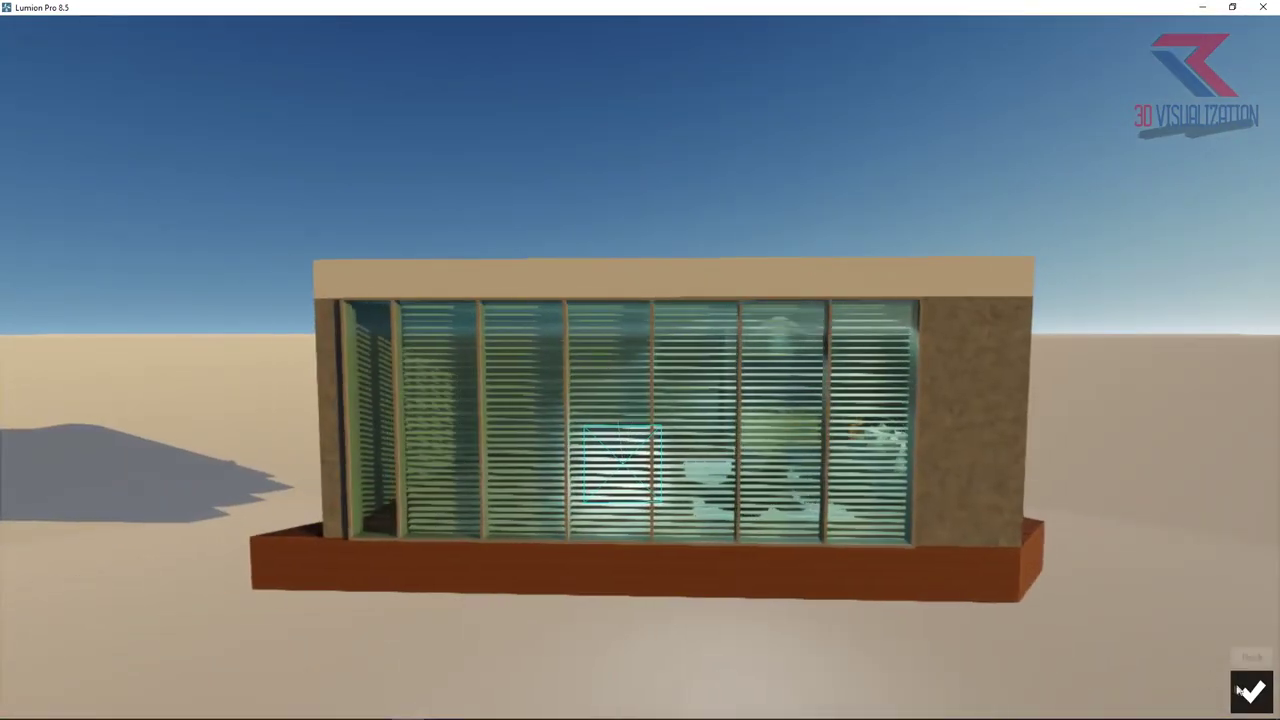
{"action": "left_click", "coordinate": [1253, 692]}
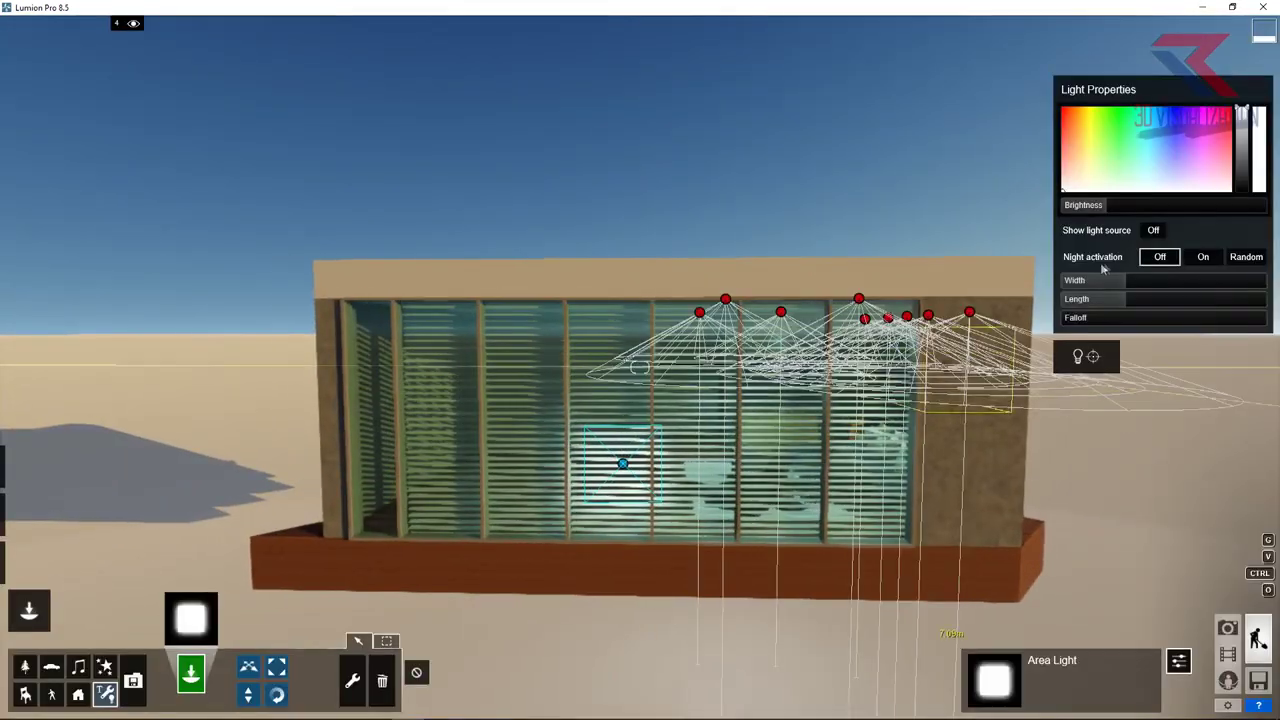
Step: Lengthen the area light, raise it against the windows and widen it to about 6.8 m
{"action": "left_click_drag", "start_coordinate": [1125, 305], "coordinate": [1165, 300]}
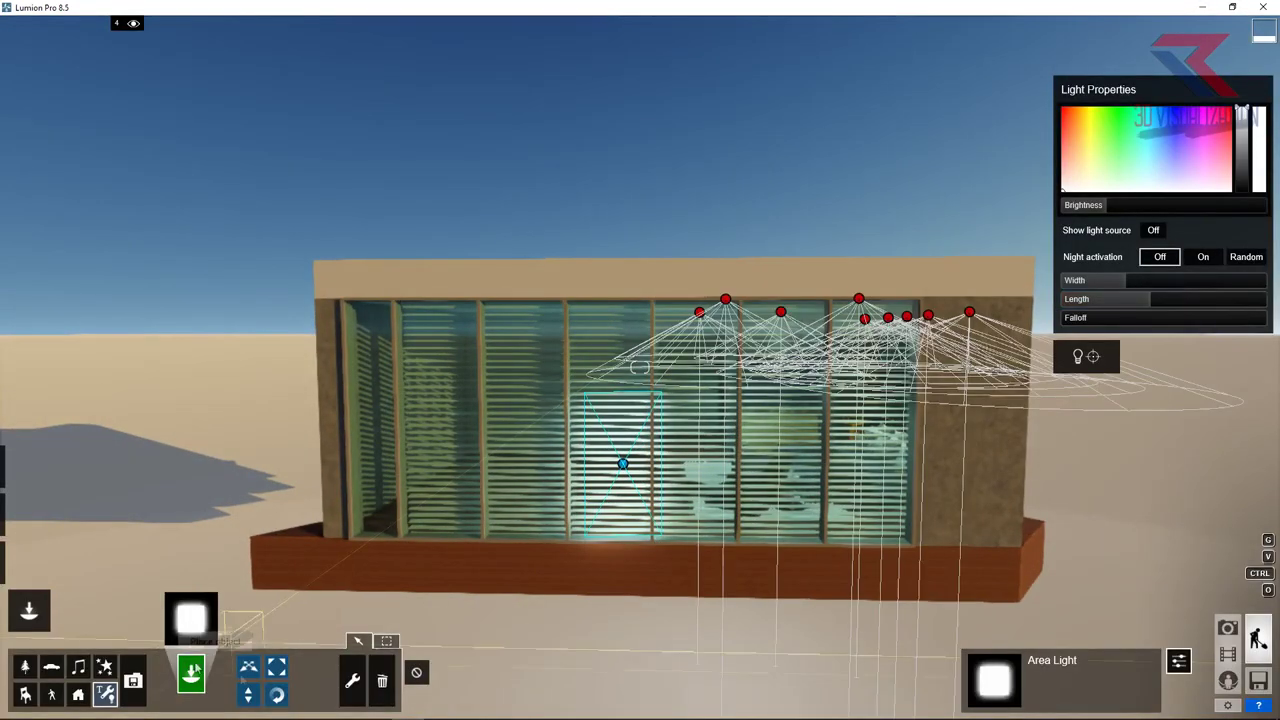
{"action": "key", "text": "l"}
{"action": "left_click_drag", "start_coordinate": [622, 462], "coordinate": [627, 430]}
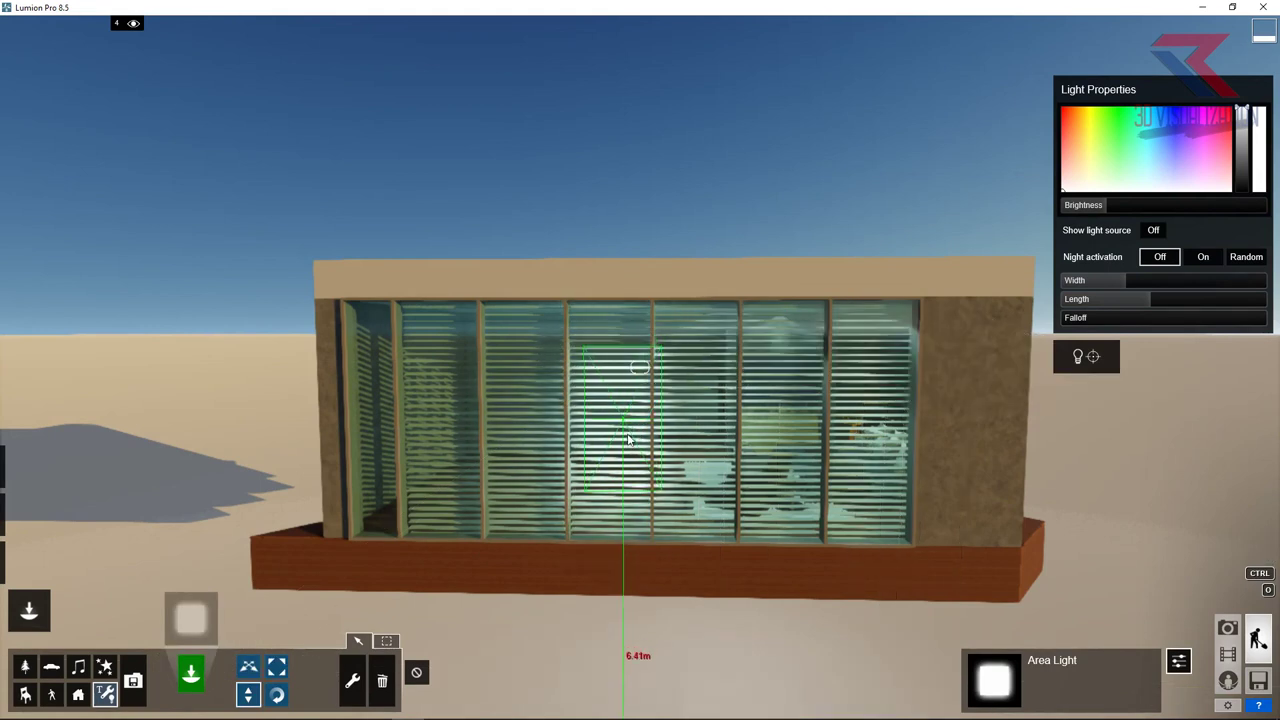
{"action": "left_click_drag", "start_coordinate": [1150, 300], "coordinate": [1233, 272]}
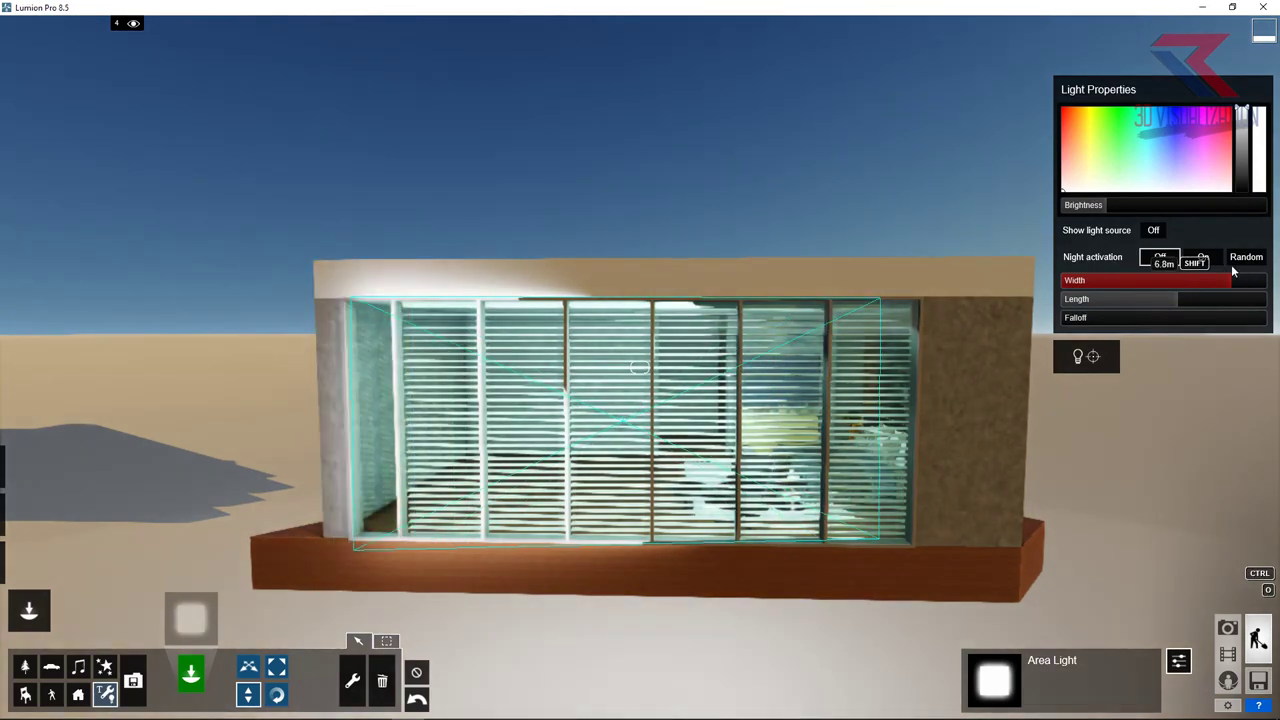
{"action": "left_click", "coordinate": [1093, 356]}
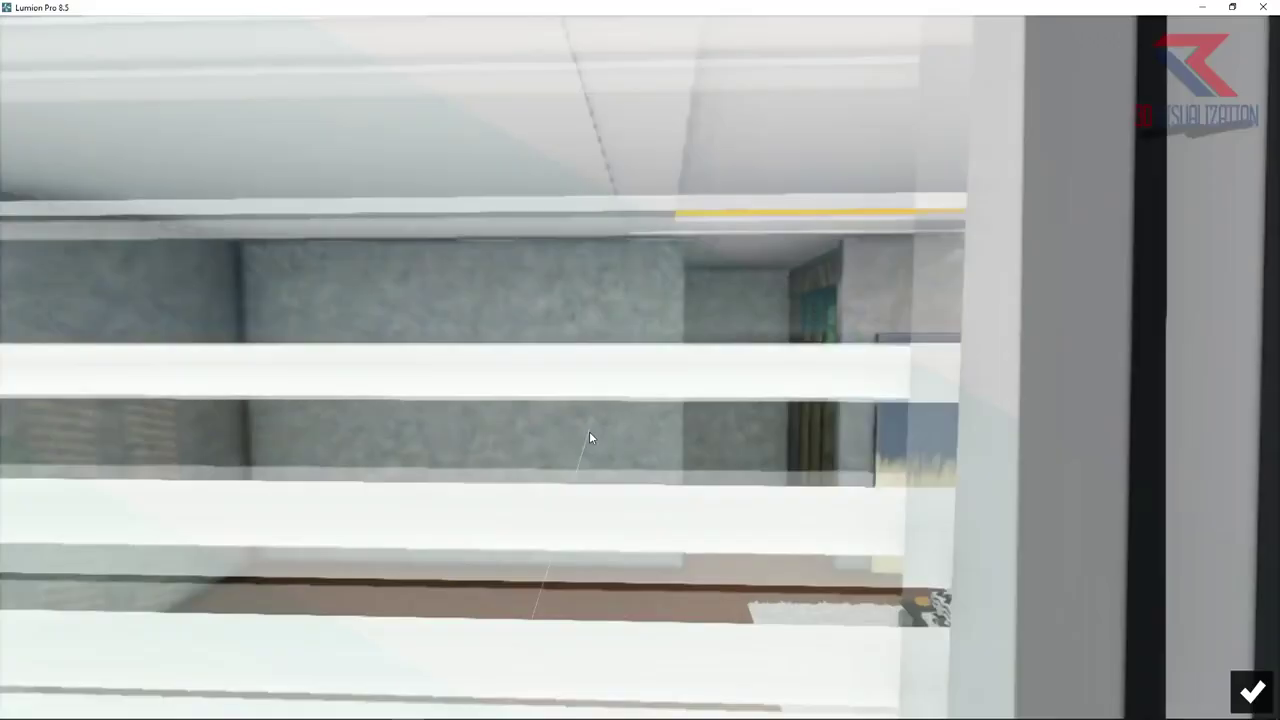
{"action": "left_click", "coordinate": [588, 428]}
{"action": "left_click", "coordinate": [618, 429]}
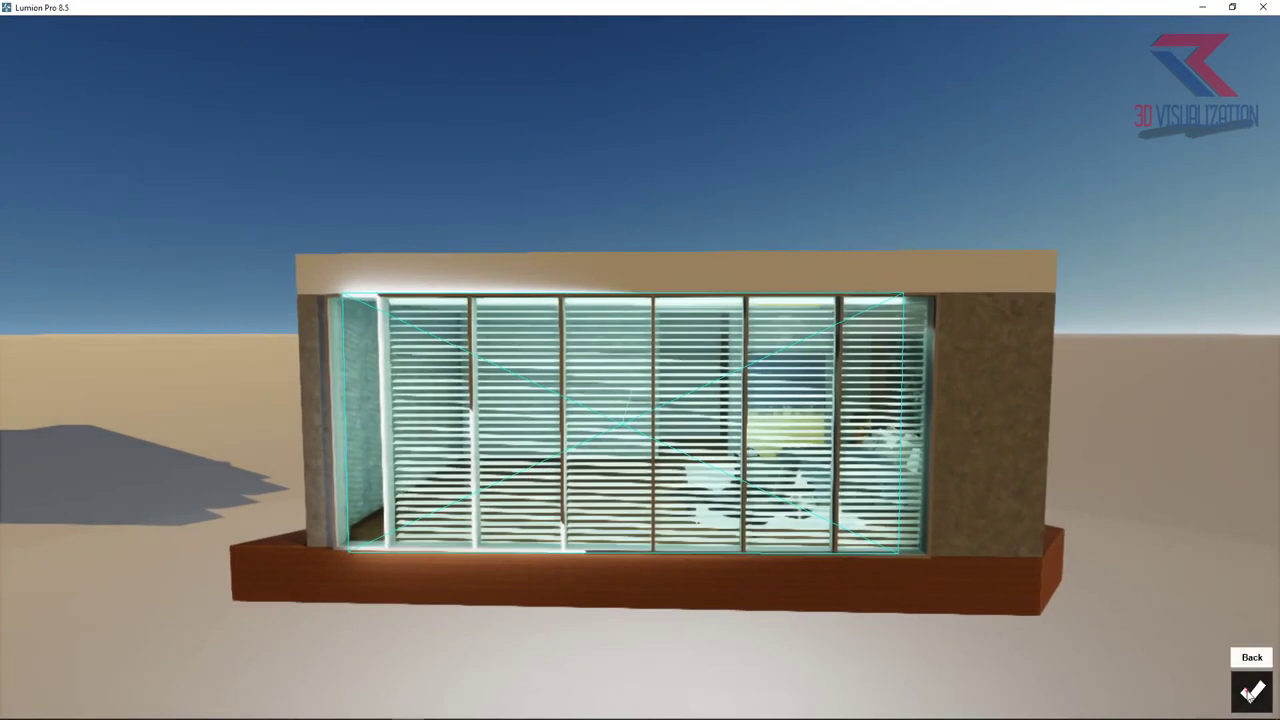
{"action": "left_click", "coordinate": [1252, 691]}
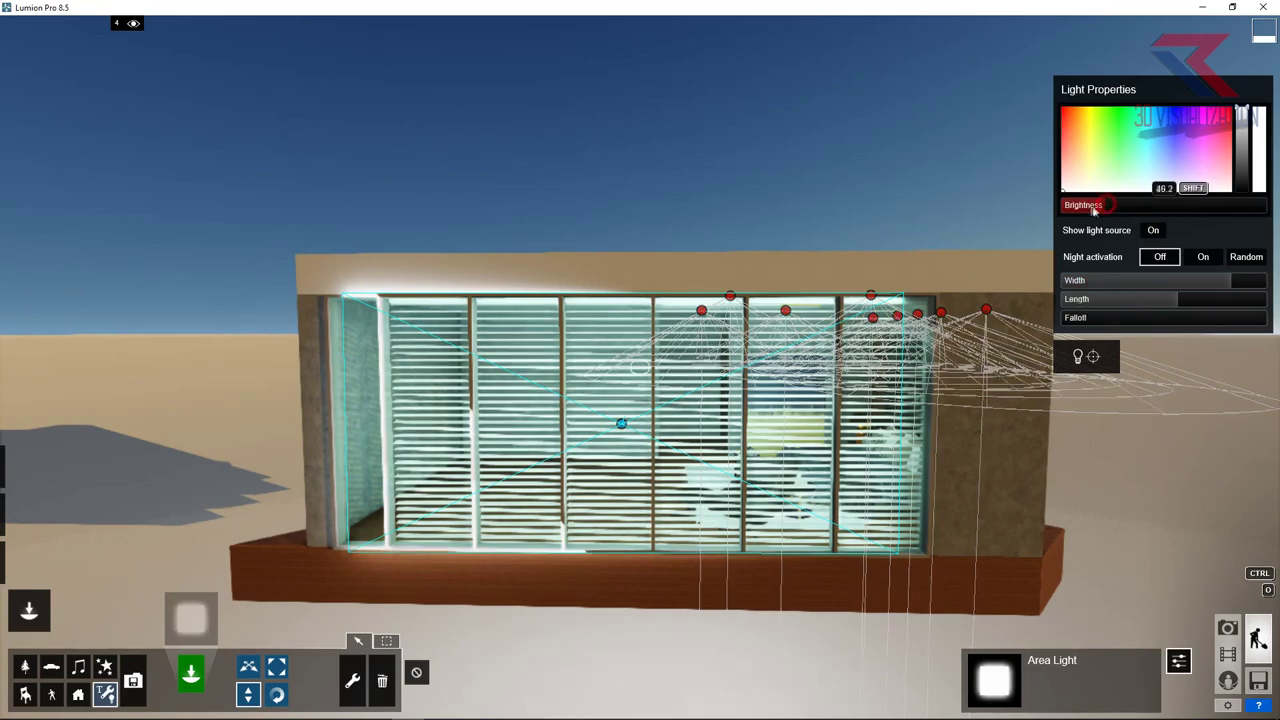
{"action": "scroll", "coordinate": [732, 540], "scroll_direction": "up", "scroll_amount": 3}
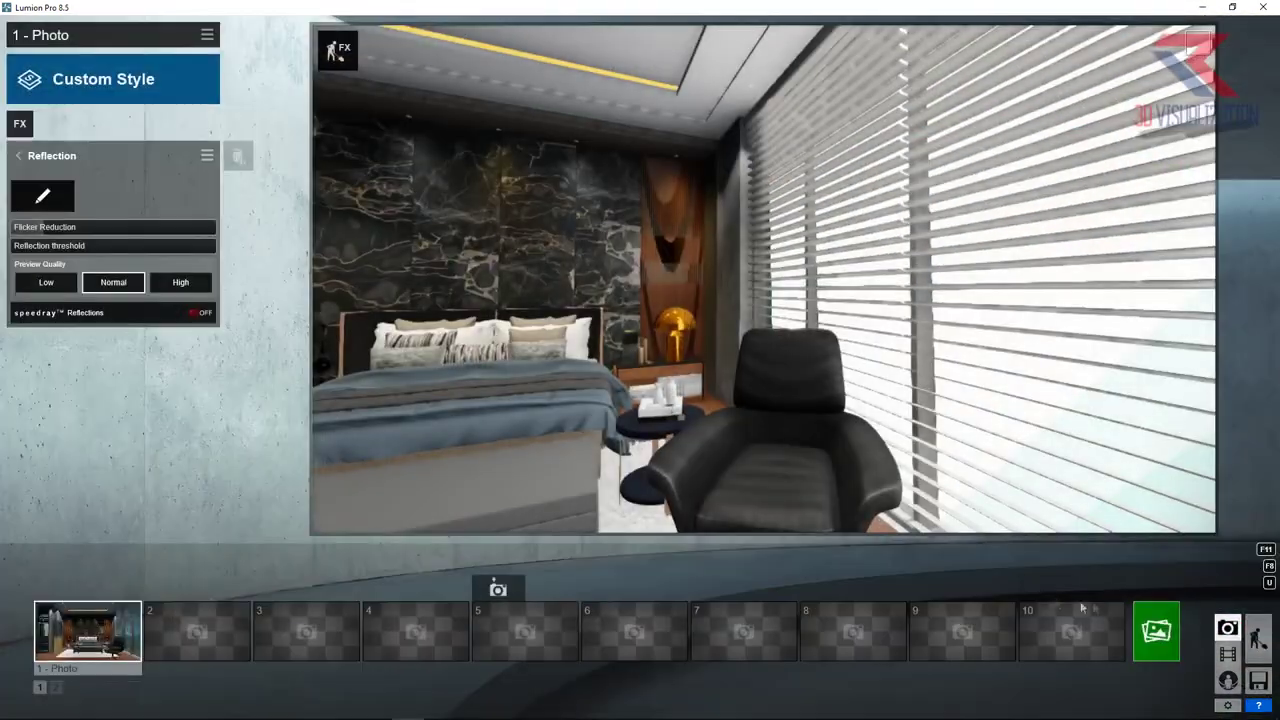
Step: Add a Reflection control object from the utilities library at the bed's foot
{"action": "left_click", "coordinate": [1258, 638]}
{"action": "left_click", "coordinate": [191, 615]}
{"action": "left_click", "coordinate": [483, 163]}
{"action": "left_click", "coordinate": [646, 286]}
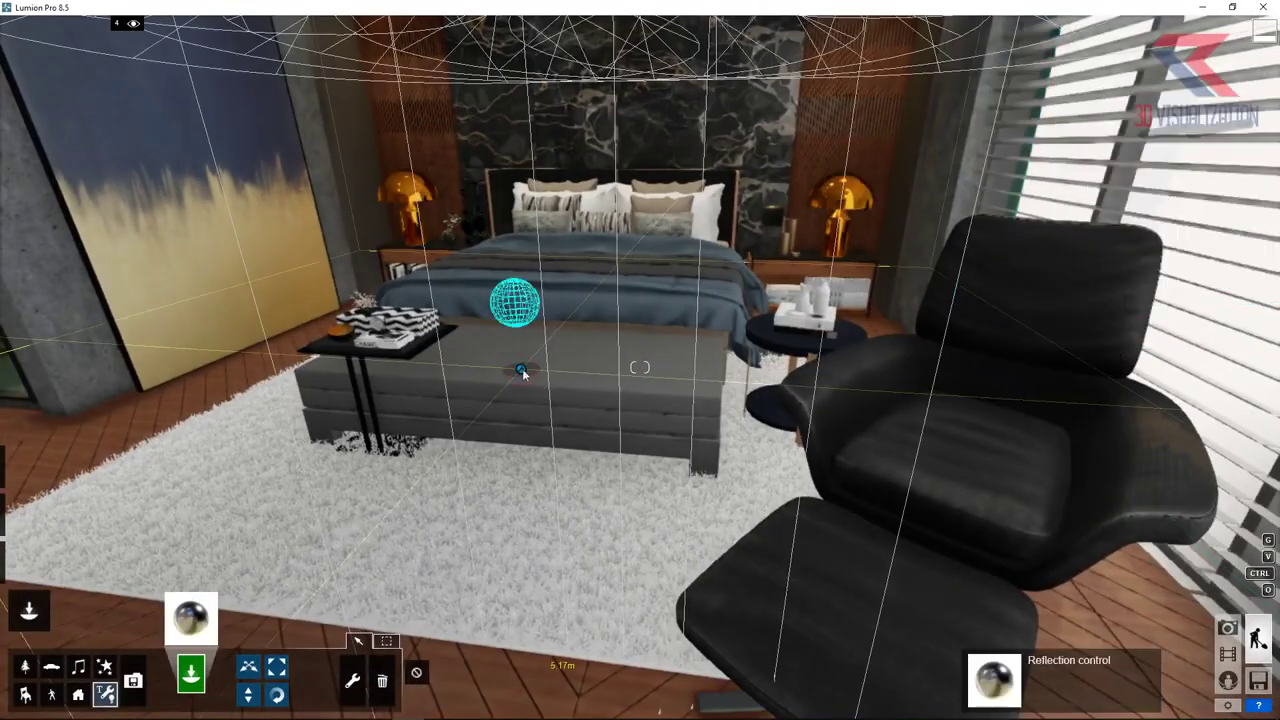
{"action": "scroll", "coordinate": [873, 601], "scroll_direction": "down", "scroll_amount": 5}
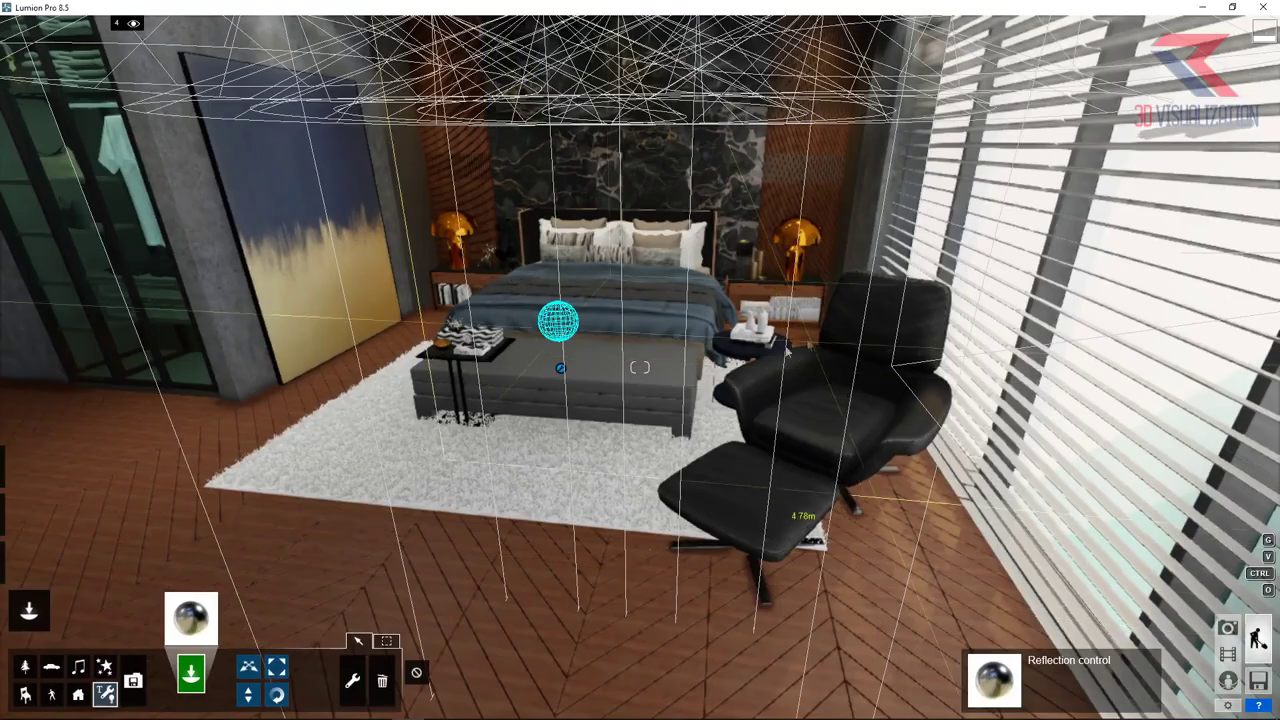
Step: Restore photo 1's saved camera view and add a Global Illumination effect
{"action": "left_click", "coordinate": [1227, 627]}
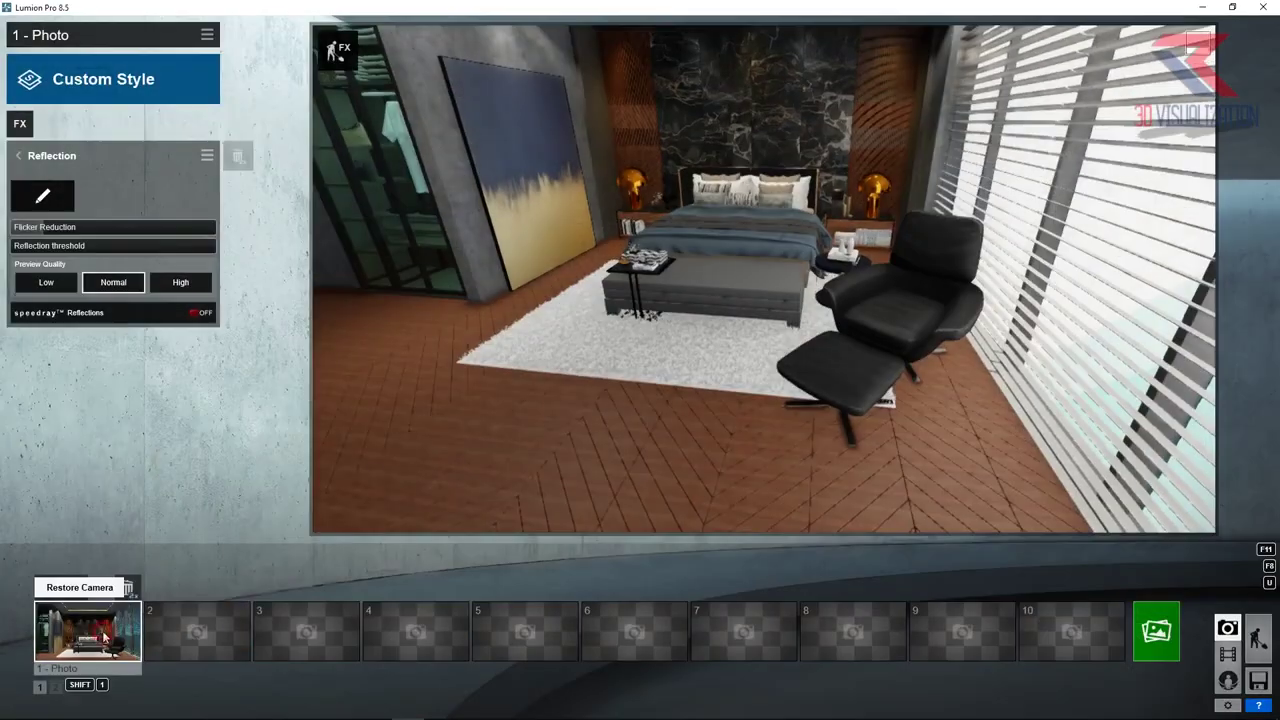
{"action": "left_click", "coordinate": [104, 637]}
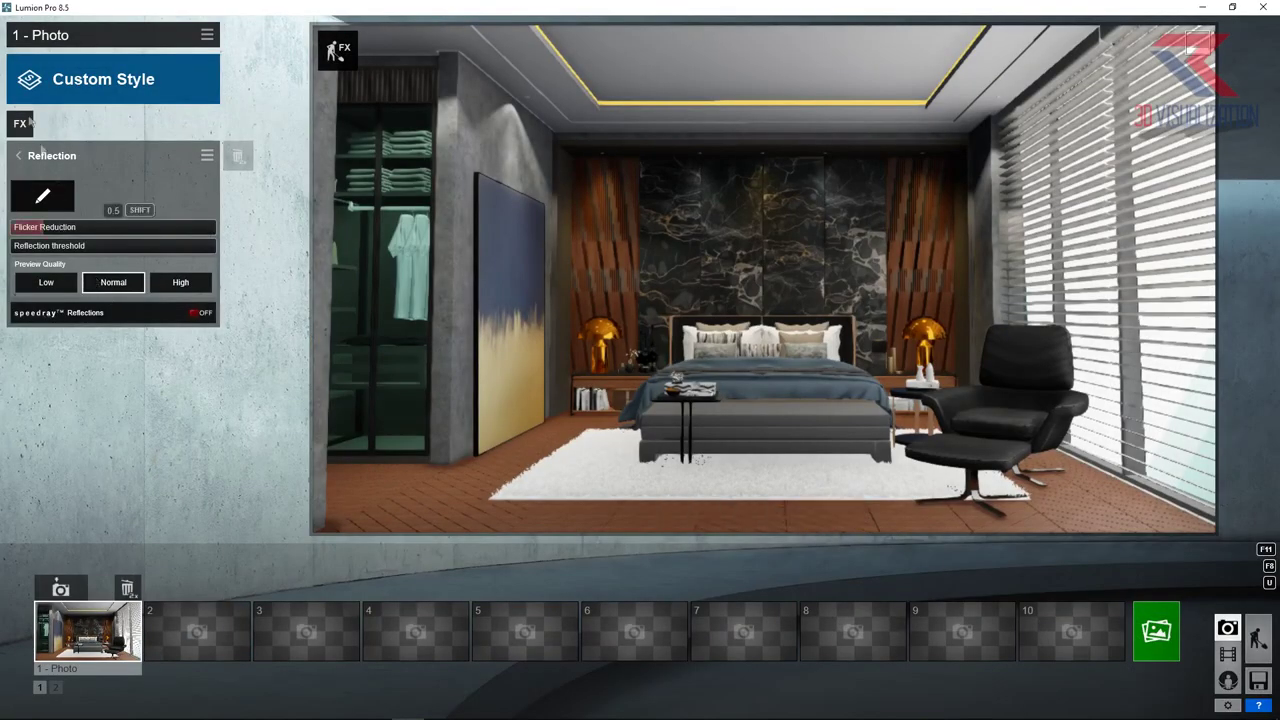
{"action": "left_click", "coordinate": [28, 121]}
{"action": "left_click", "coordinate": [853, 350]}
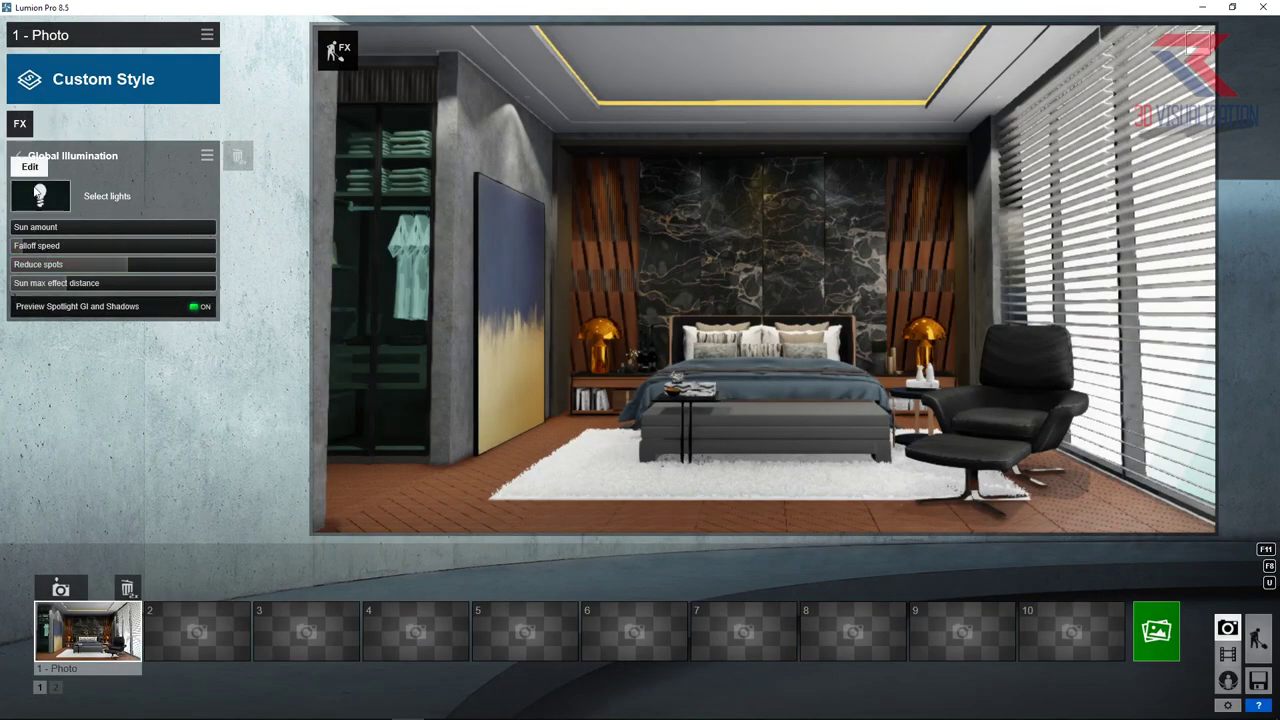
Step: Apply the Daytime style, render photo 1 at 1920x1080 over JPG file 1, then add Exposure
{"action": "left_click", "coordinate": [42, 80]}
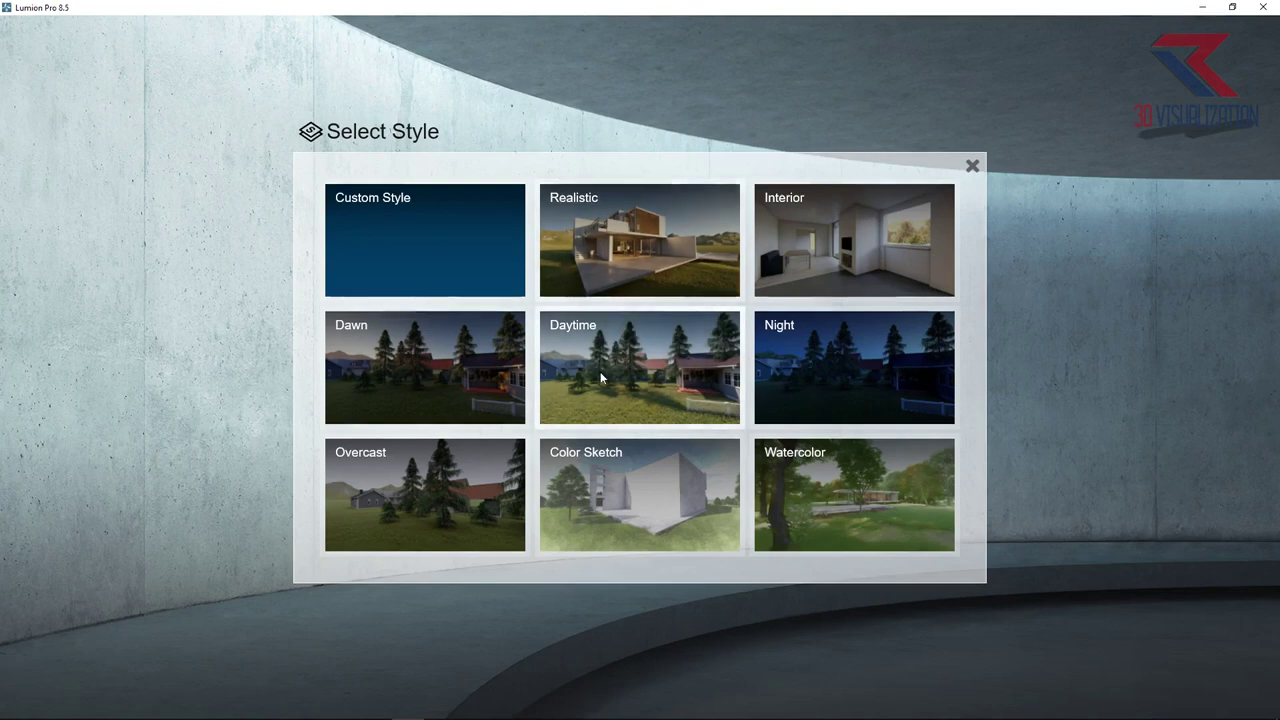
{"action": "left_click", "coordinate": [602, 375]}
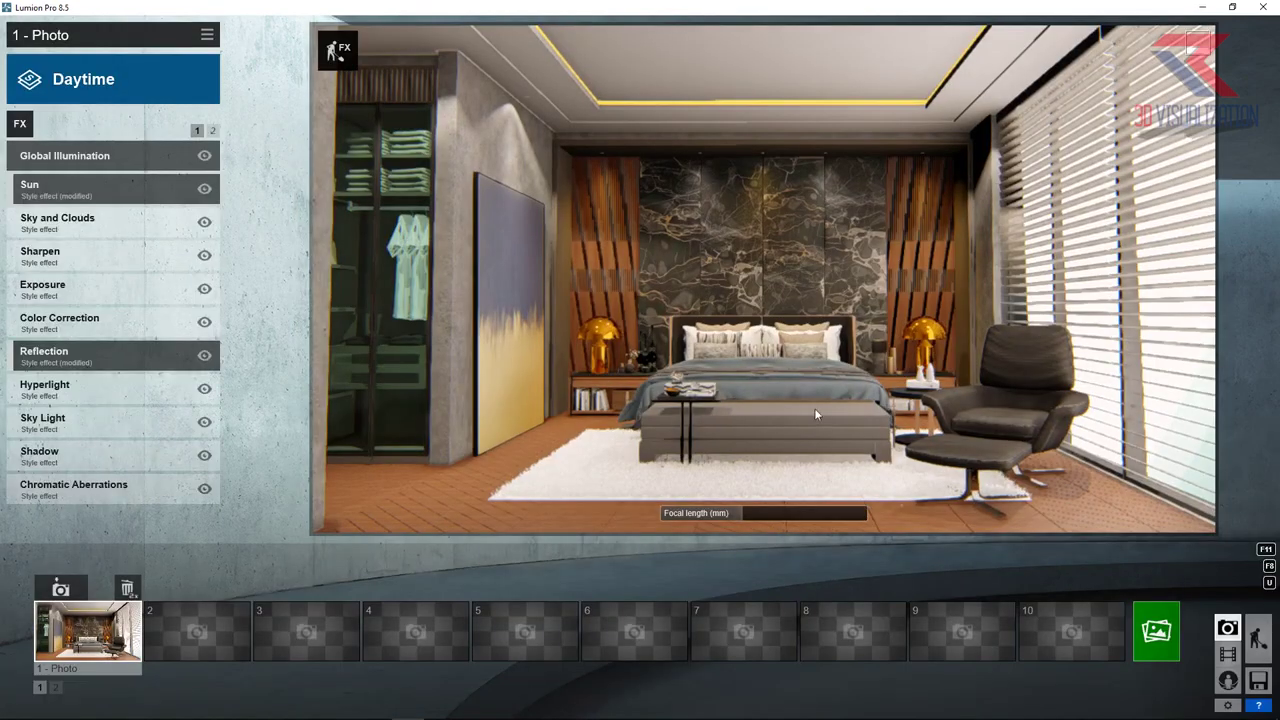
{"action": "left_click", "coordinate": [1155, 630]}
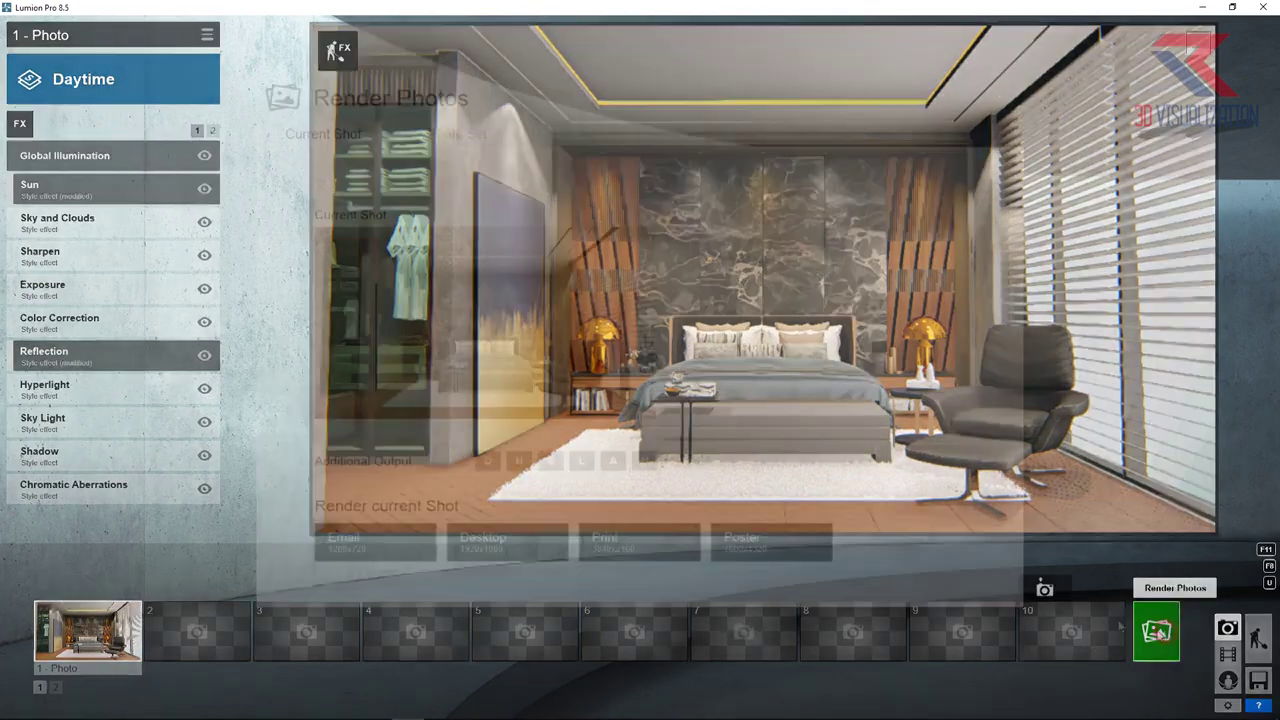
{"action": "left_click", "coordinate": [483, 545]}
{"action": "left_click", "coordinate": [323, 243]}
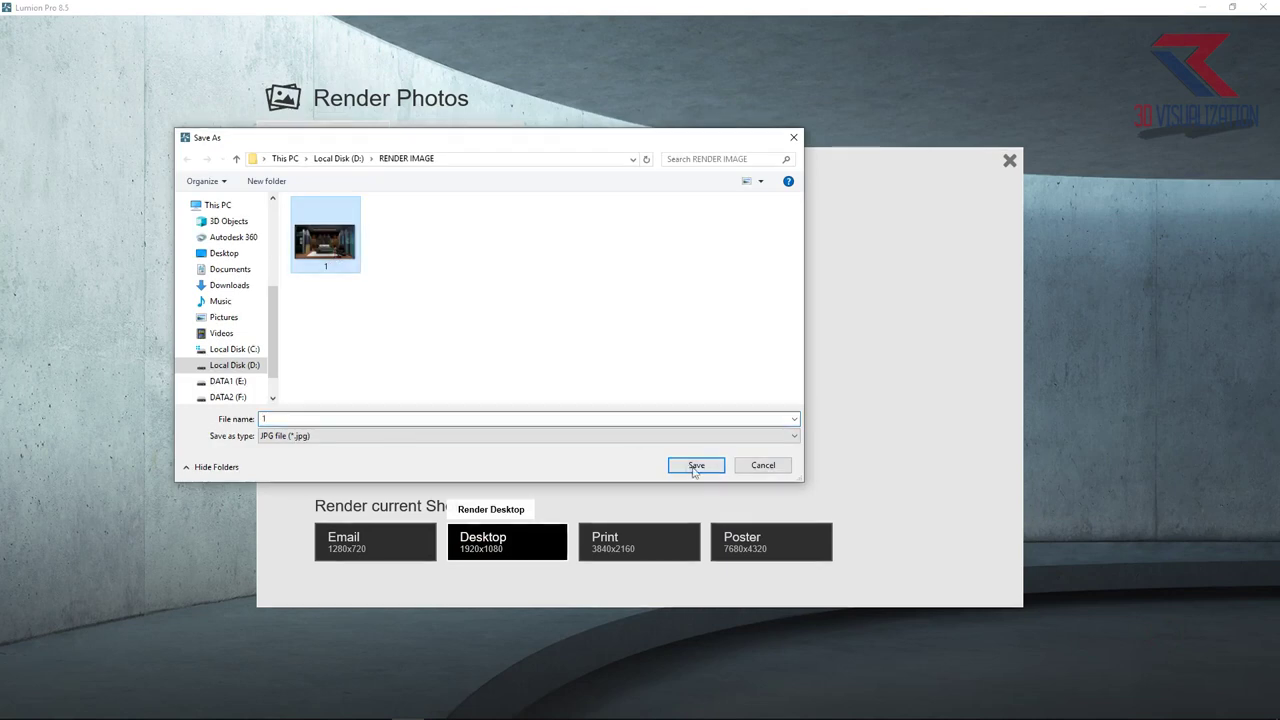
{"action": "left_click", "coordinate": [691, 463]}
{"action": "left_click", "coordinate": [658, 416]}
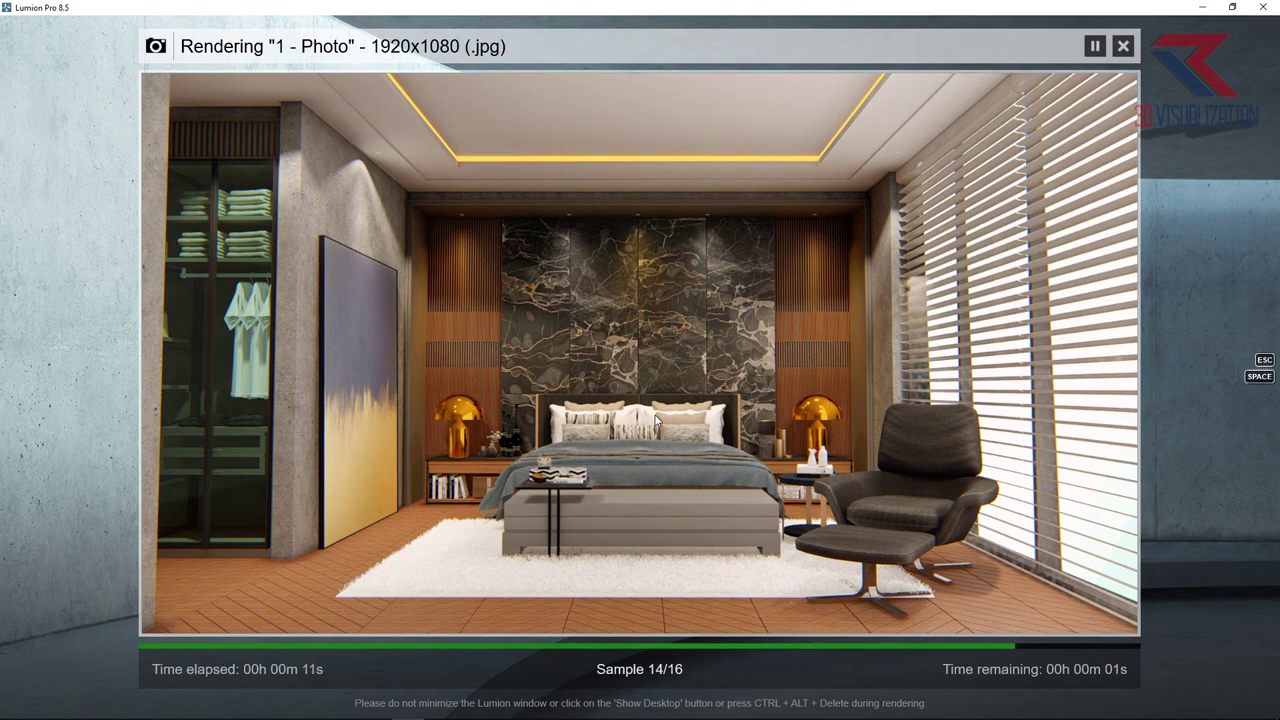
{"action": "left_click", "coordinate": [1097, 618]}
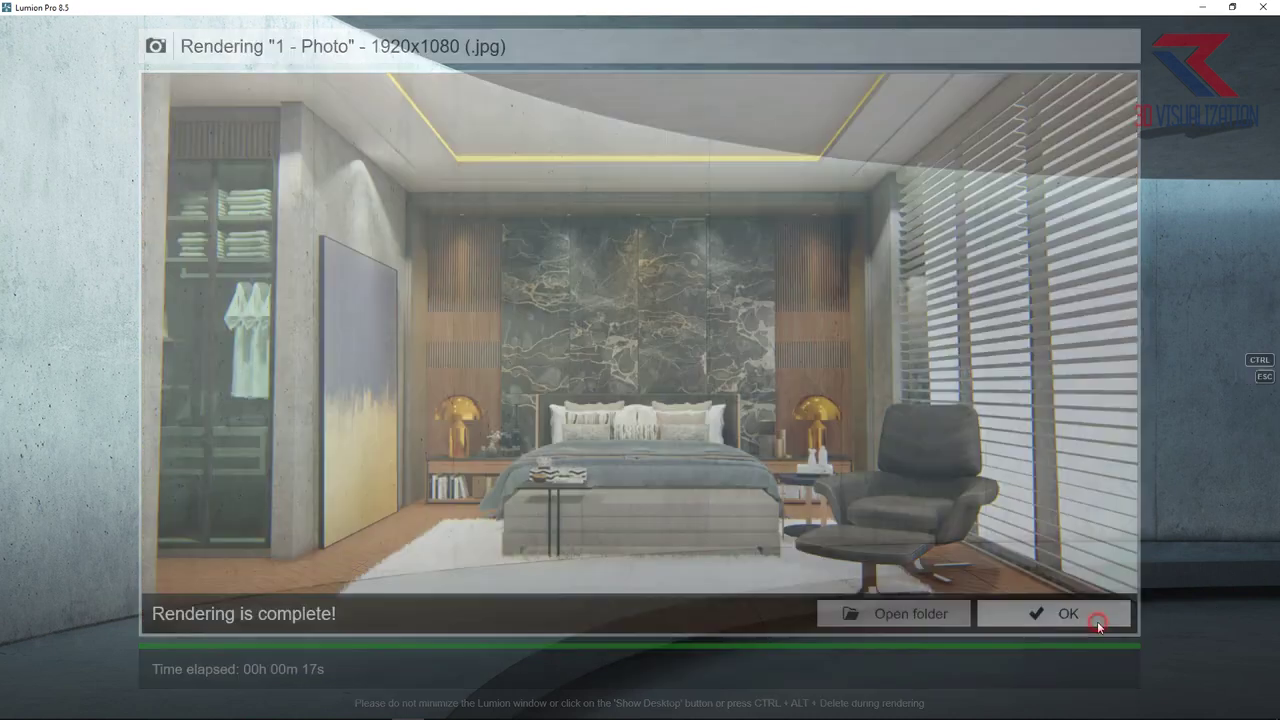
{"action": "left_click", "coordinate": [133, 287]}
Step: Lower exposure to 0.3 and add Analog Color Lab with stronger style and reduced amount
{"action": "left_click_drag", "start_coordinate": [116, 183], "coordinate": [97, 186]}
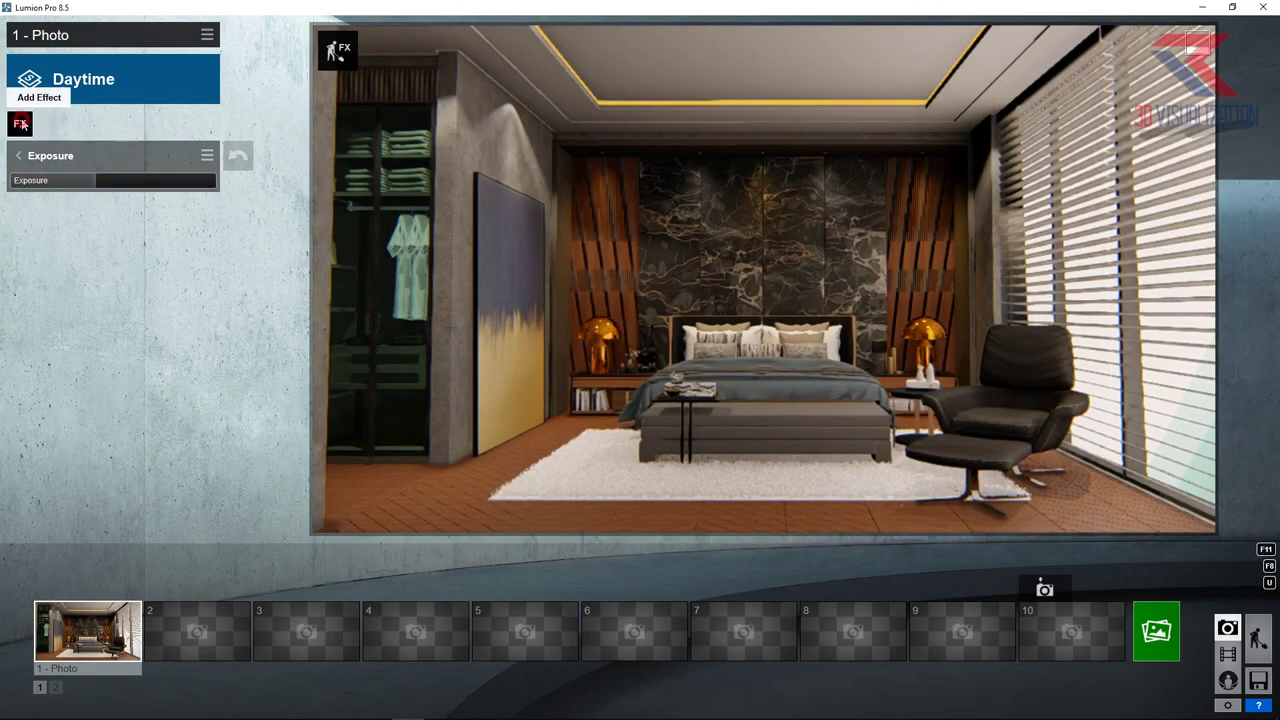
{"action": "left_click", "coordinate": [20, 123]}
{"action": "left_click", "coordinate": [596, 133]}
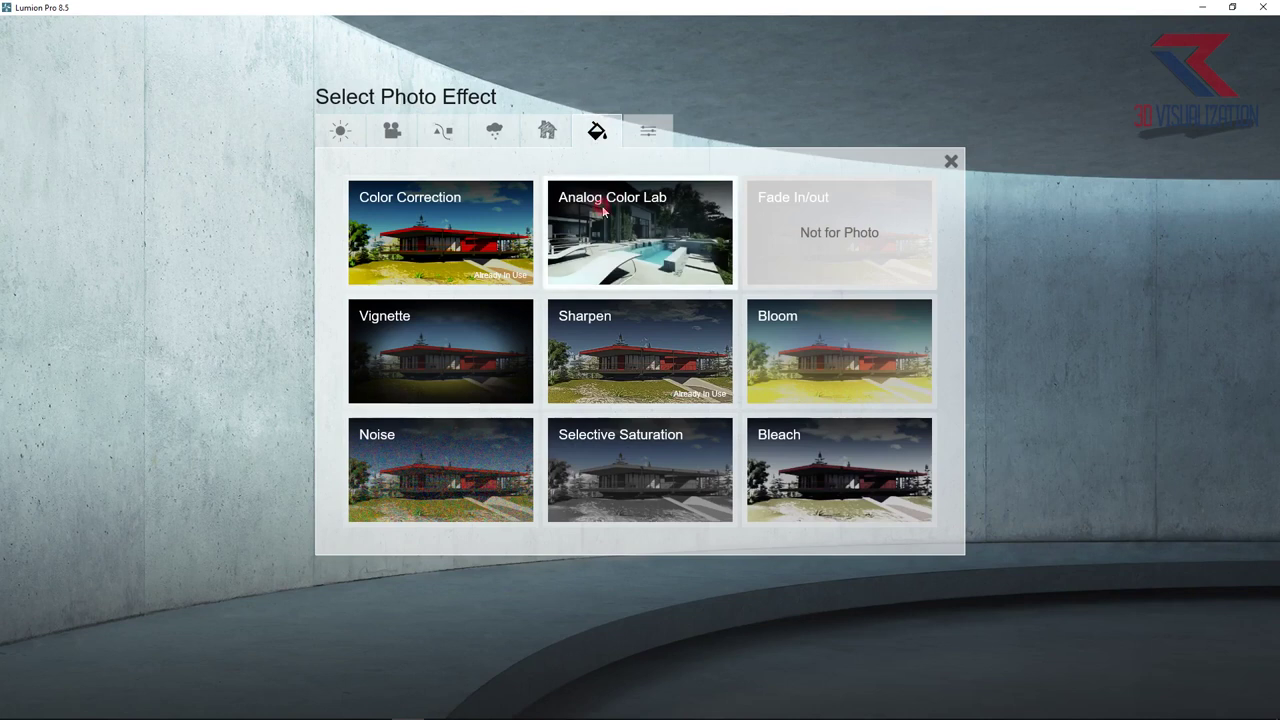
{"action": "left_click", "coordinate": [604, 210]}
{"action": "mouse_move", "coordinate": [28, 187]}
{"action": "left_mouse_down"}
{"action": "mouse_move", "coordinate": [171, 172]}
{"action": "mouse_move", "coordinate": [149, 176]}
{"action": "left_mouse_up"}
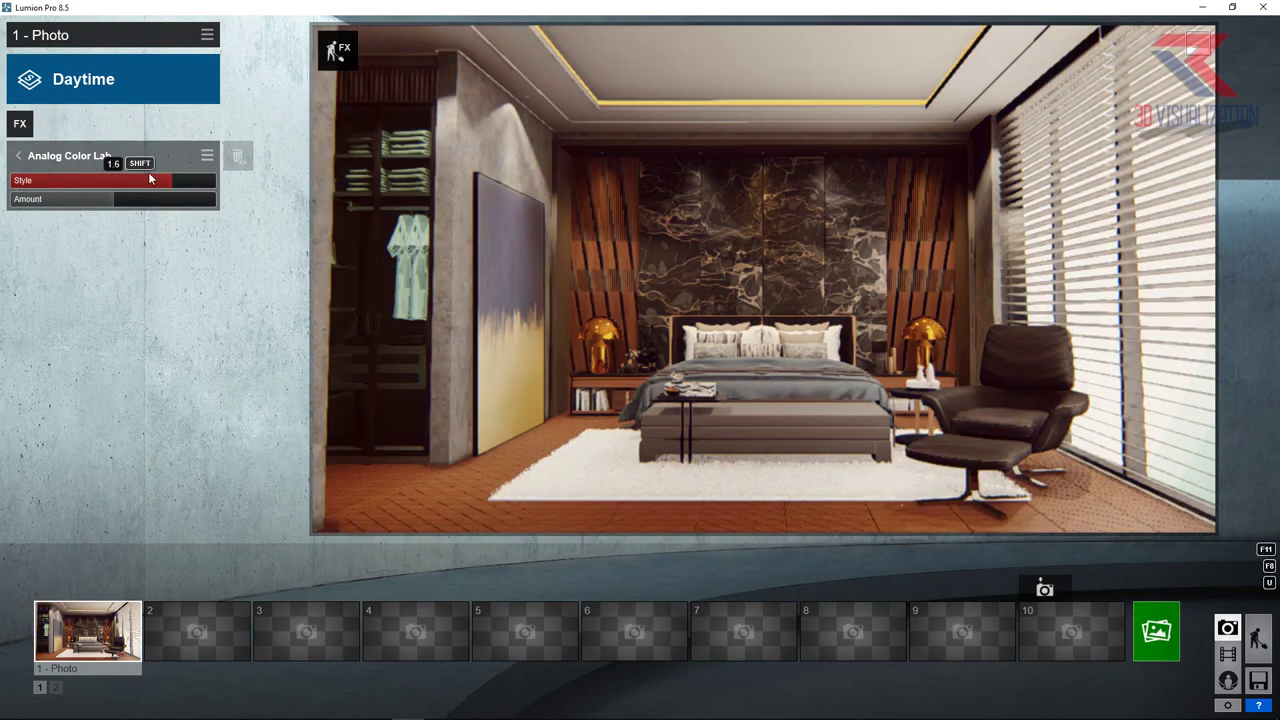
{"action": "left_click_drag", "start_coordinate": [55, 216], "coordinate": [36, 218]}
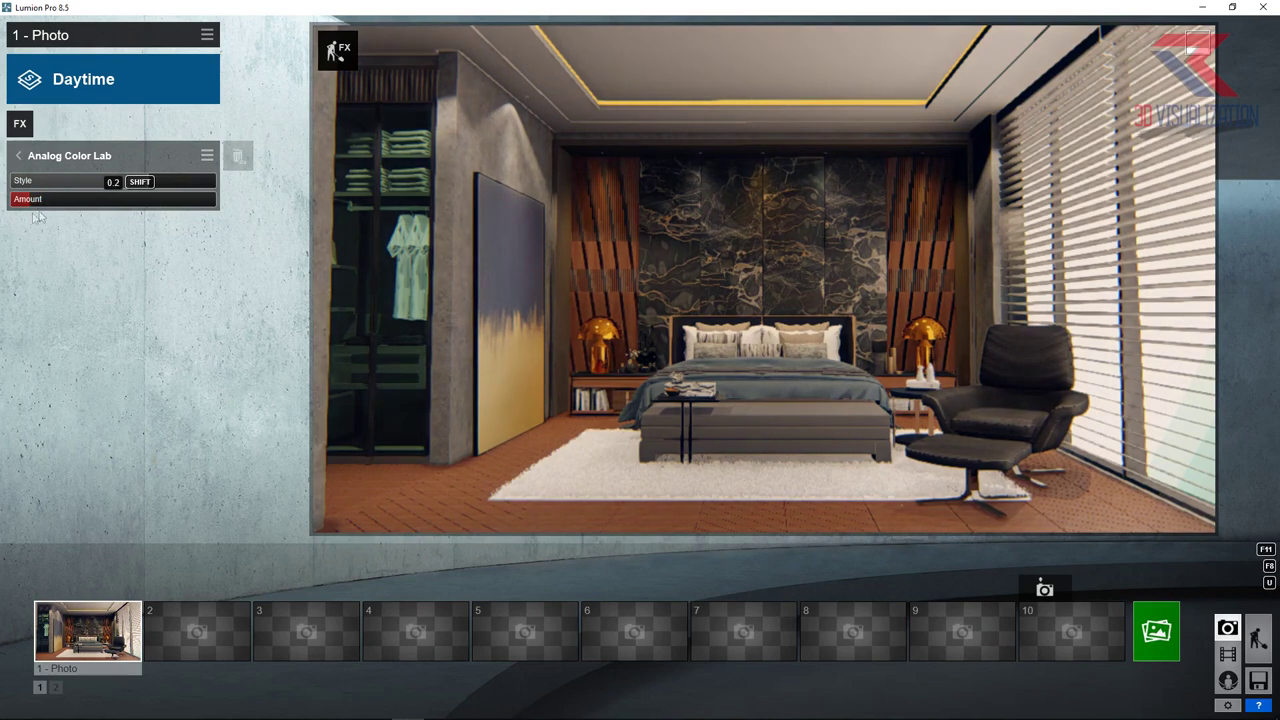
Step: Add a Vignette with lower amount and higher softness, then add a Bloom effect
{"action": "left_click", "coordinate": [22, 124]}
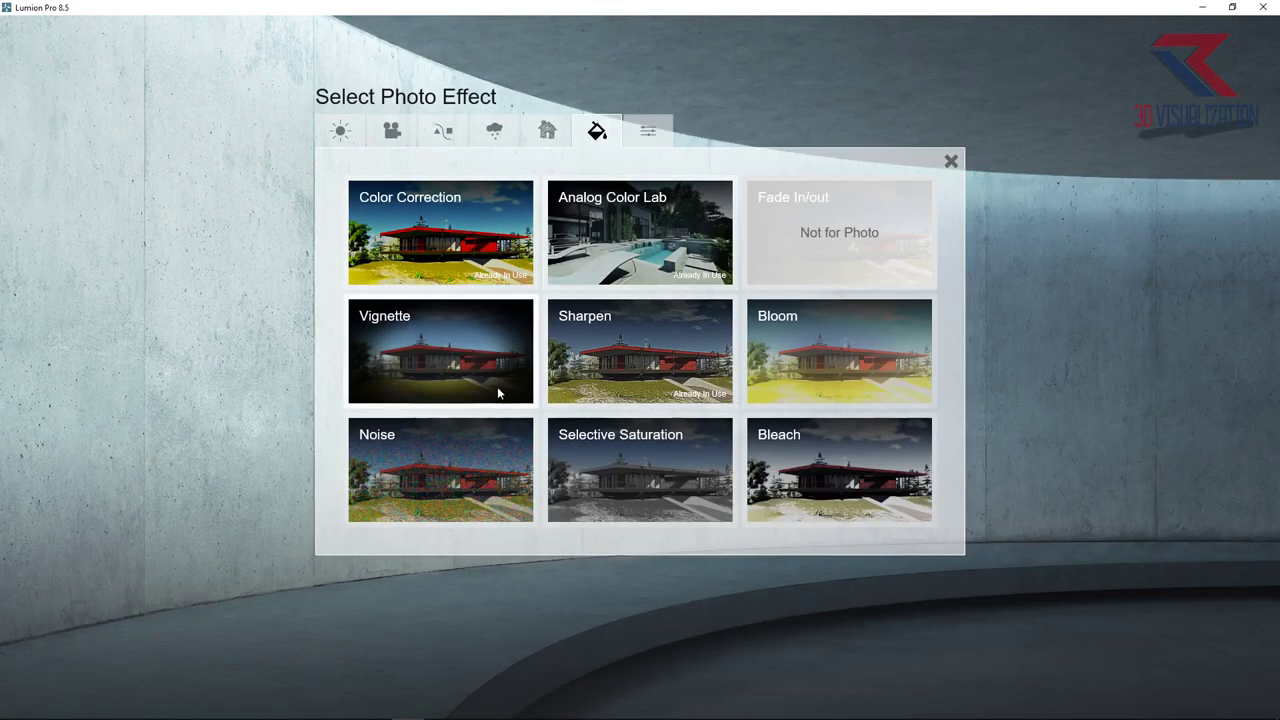
{"action": "left_click", "coordinate": [474, 371]}
{"action": "left_click_drag", "start_coordinate": [74, 181], "coordinate": [41, 188]}
{"action": "left_click_drag", "start_coordinate": [171, 206], "coordinate": [196, 206]}
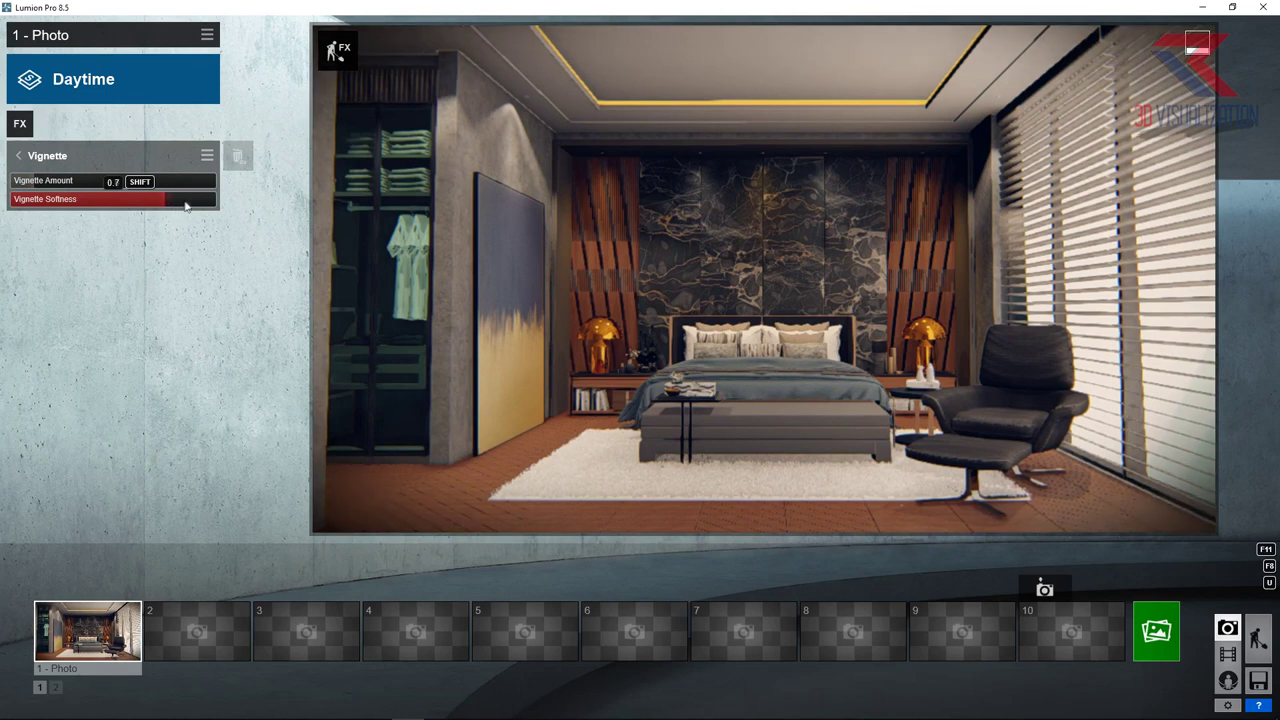
{"action": "left_click", "coordinate": [22, 126]}
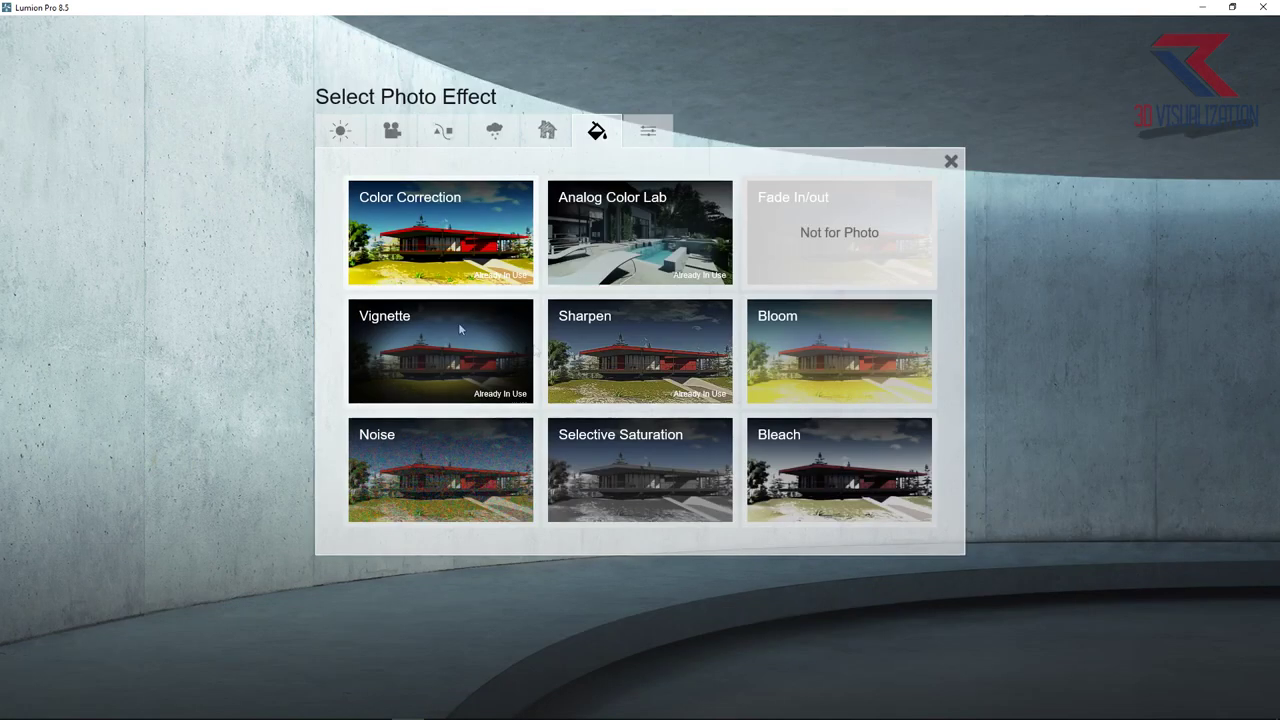
{"action": "left_click", "coordinate": [840, 350]}
Step: Tone Bloom down to 0.4 and inspect the existing area light's settings in build mode
{"action": "left_click_drag", "start_coordinate": [105, 182], "coordinate": [68, 187]}
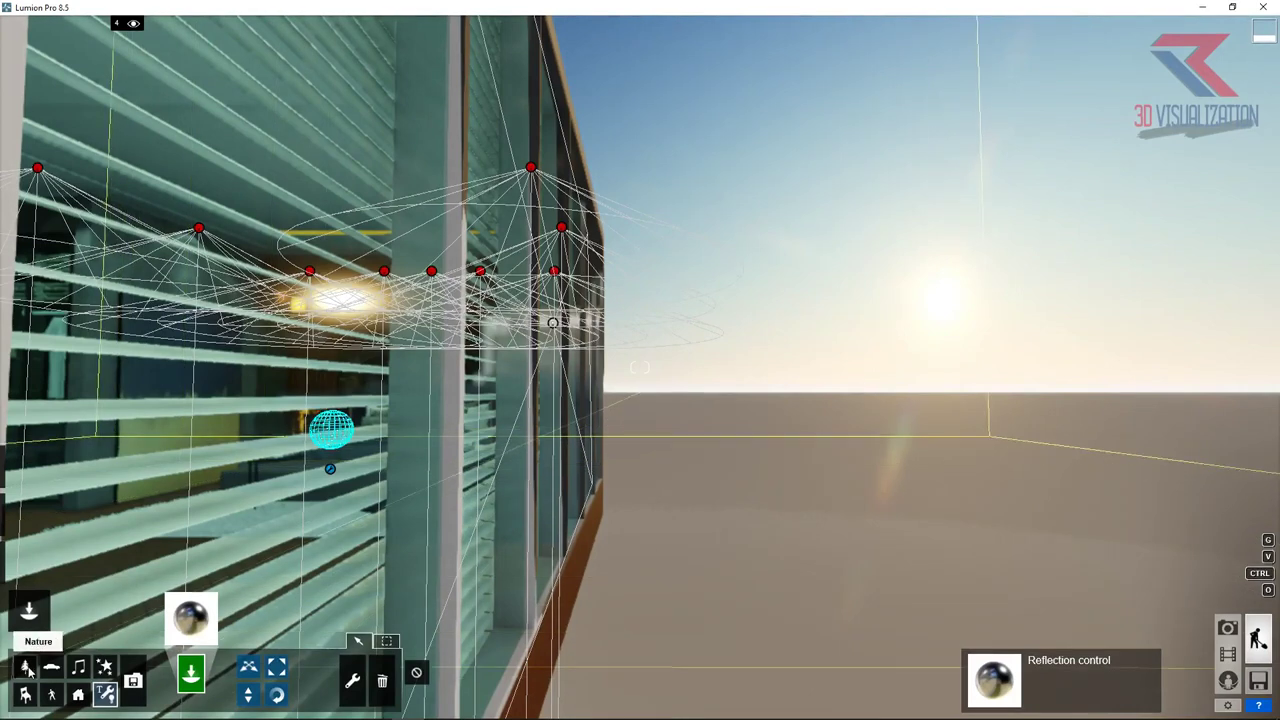
{"action": "left_click", "coordinate": [248, 666]}
{"action": "left_click", "coordinate": [555, 325]}
{"action": "left_click", "coordinate": [1078, 206]}
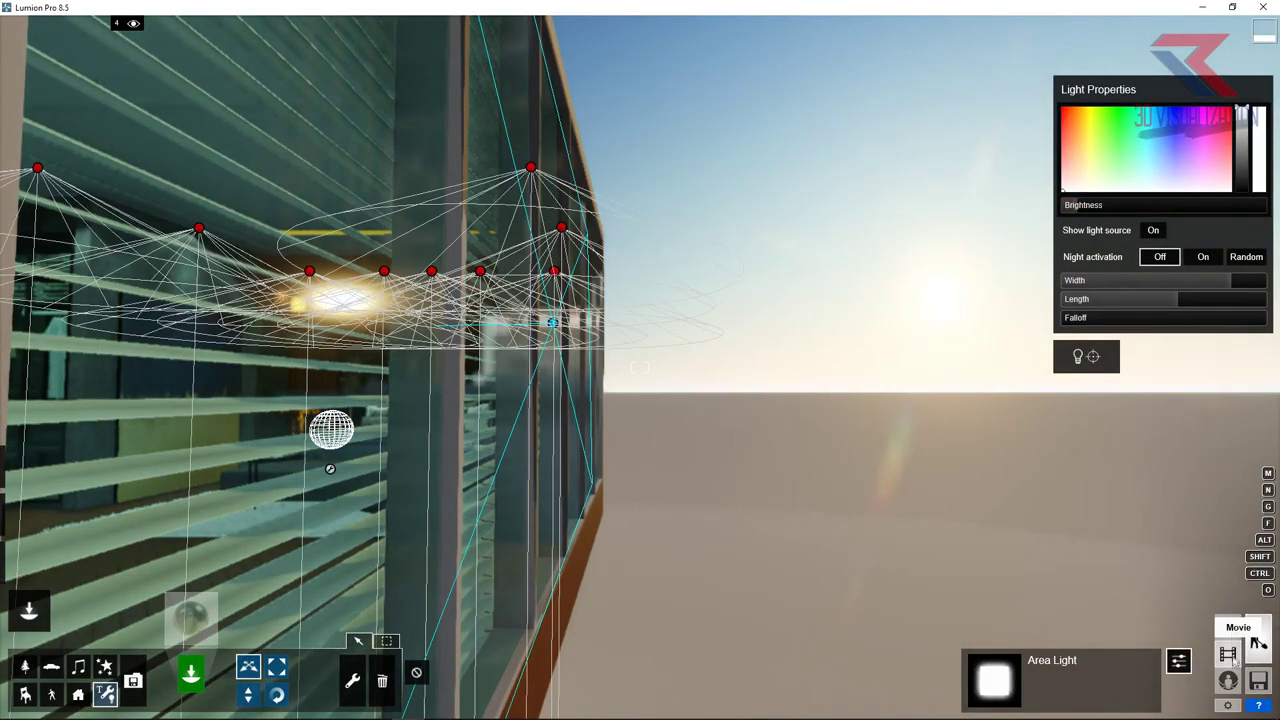
Step: Restore photo 1's saved camera, then choose the Line Light from the Area Lights library
{"action": "left_click", "coordinate": [1227, 627]}
{"action": "left_click", "coordinate": [107, 637]}
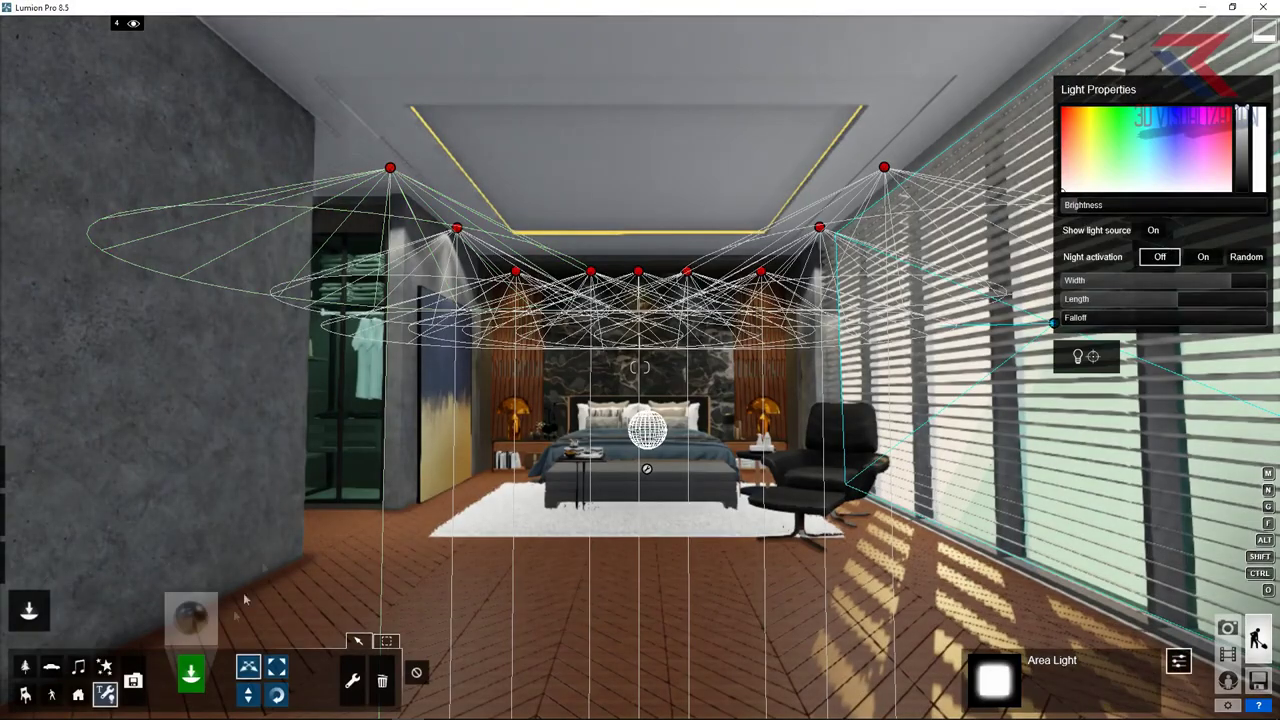
{"action": "left_click", "coordinate": [186, 610]}
{"action": "left_click", "coordinate": [435, 163]}
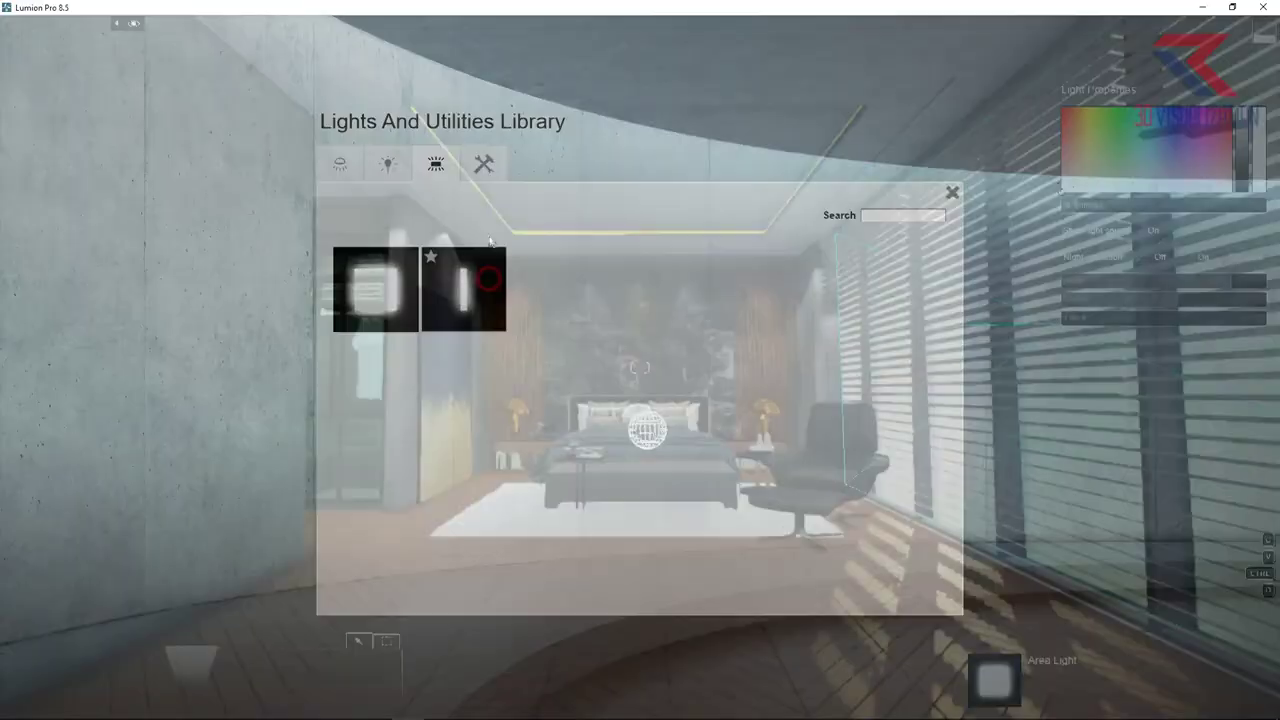
{"action": "left_click", "coordinate": [488, 250]}
{"action": "scroll", "coordinate": [472, 248], "scroll_direction": "up", "scroll_amount": 5}
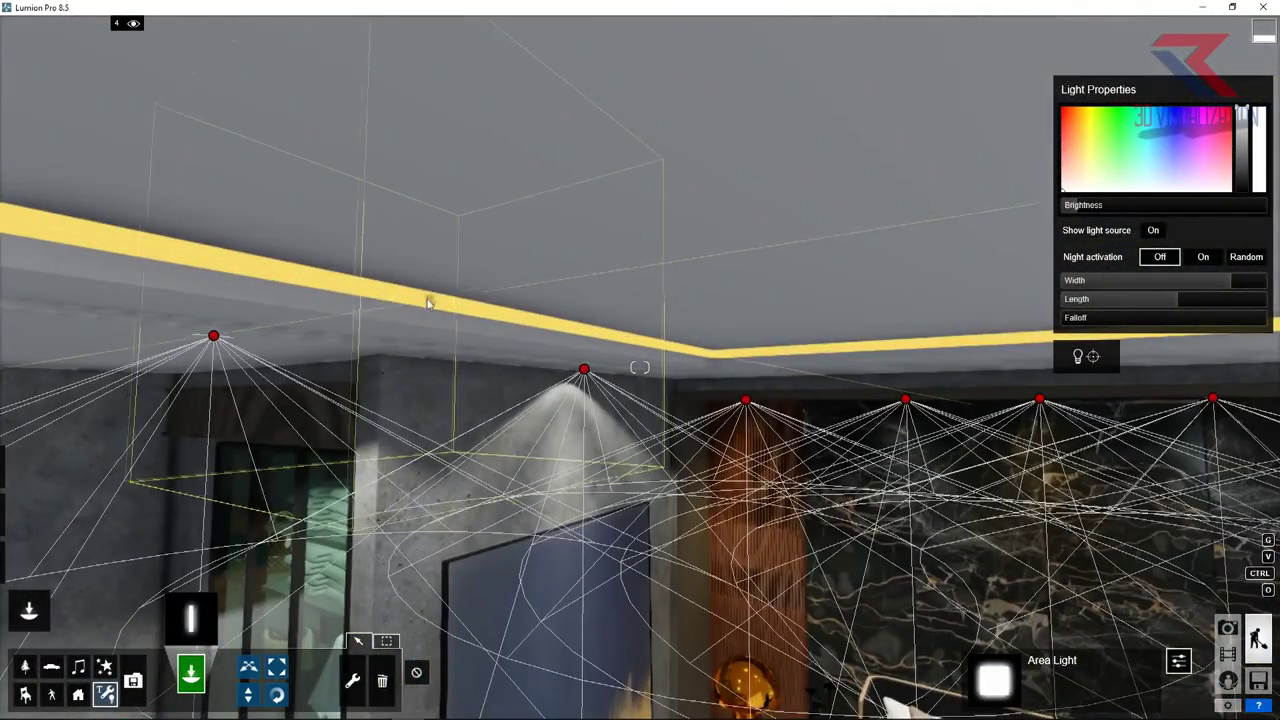
Step: Place a line light in the ceiling cove and hide the light wireframes layer
{"action": "left_click", "coordinate": [427, 302]}
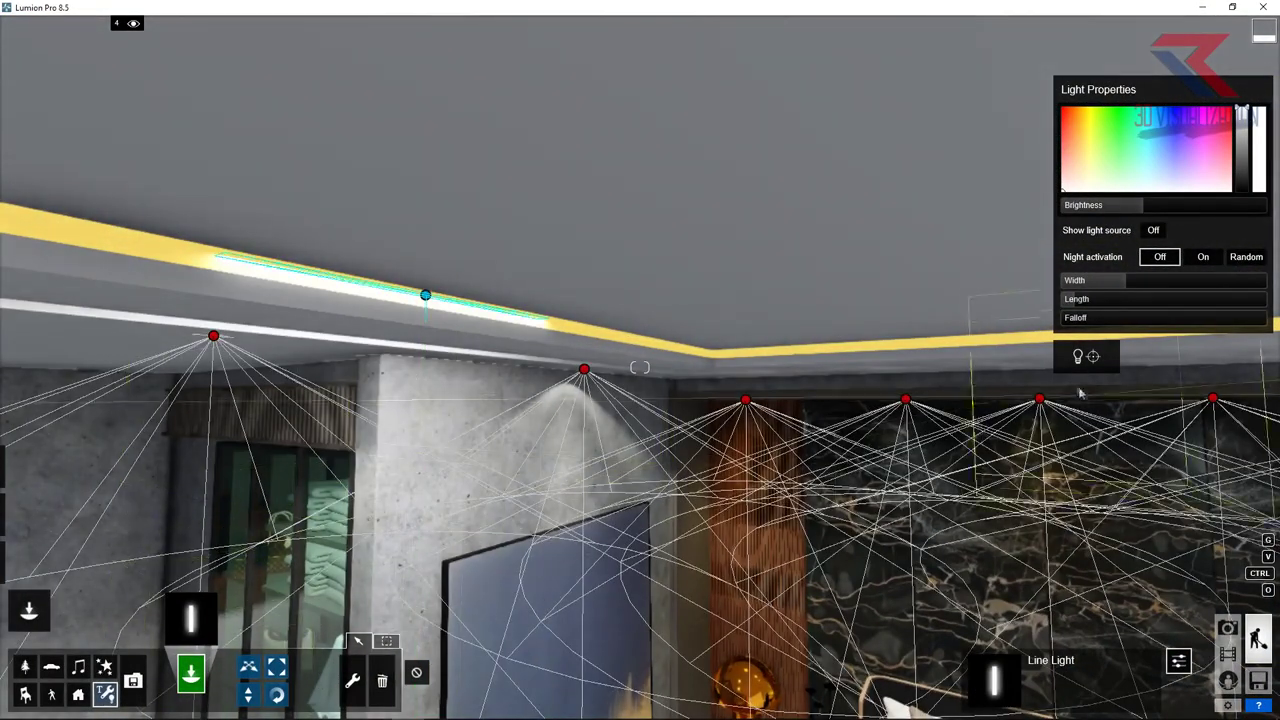
{"action": "mouse_move", "coordinate": [159, 600]}
{"action": "right_mouse_down"}
{"action": "mouse_move", "coordinate": [418, 595]}
{"action": "mouse_move", "coordinate": [904, 208]}
{"action": "right_mouse_up"}
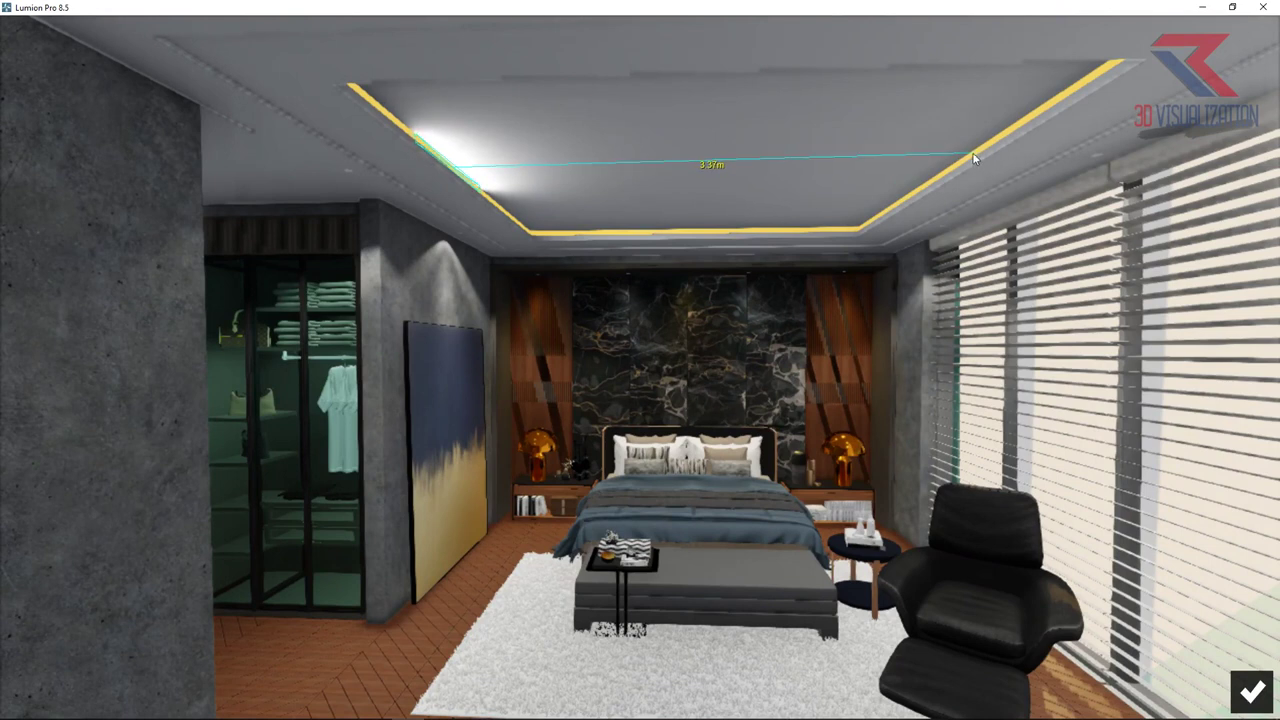
{"action": "left_click", "coordinate": [1249, 690]}
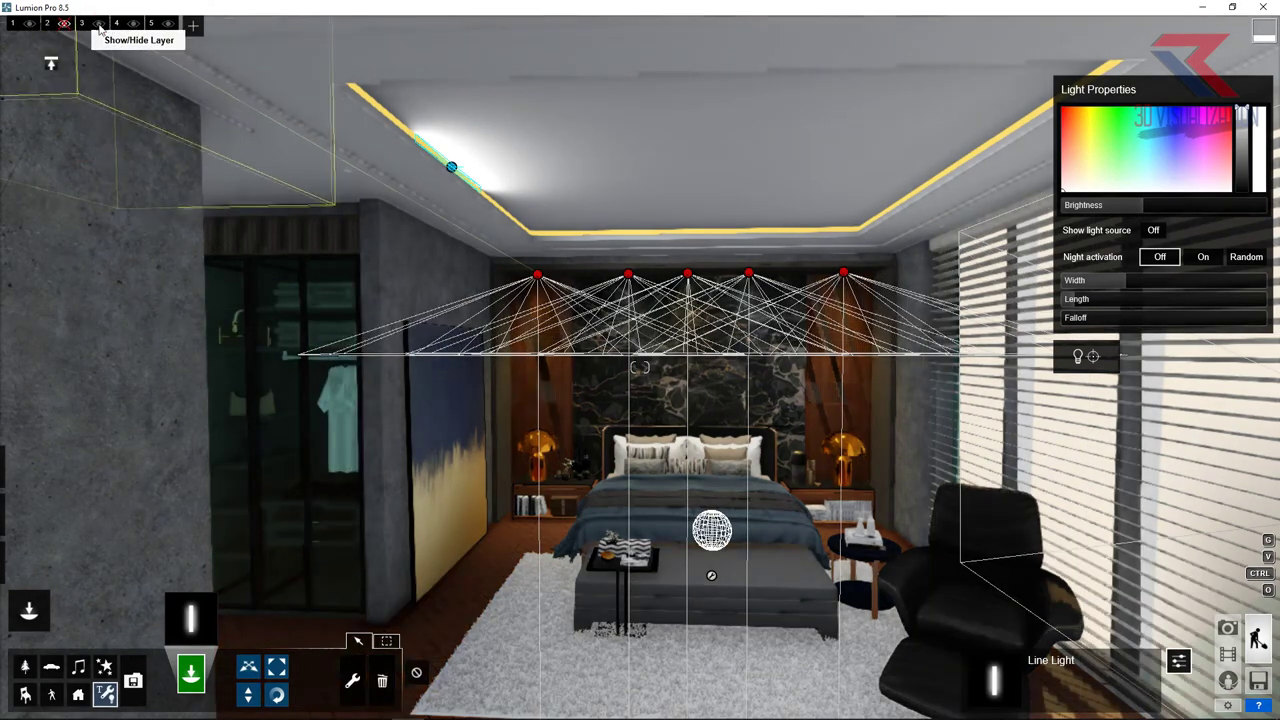
{"action": "left_click", "coordinate": [64, 23]}
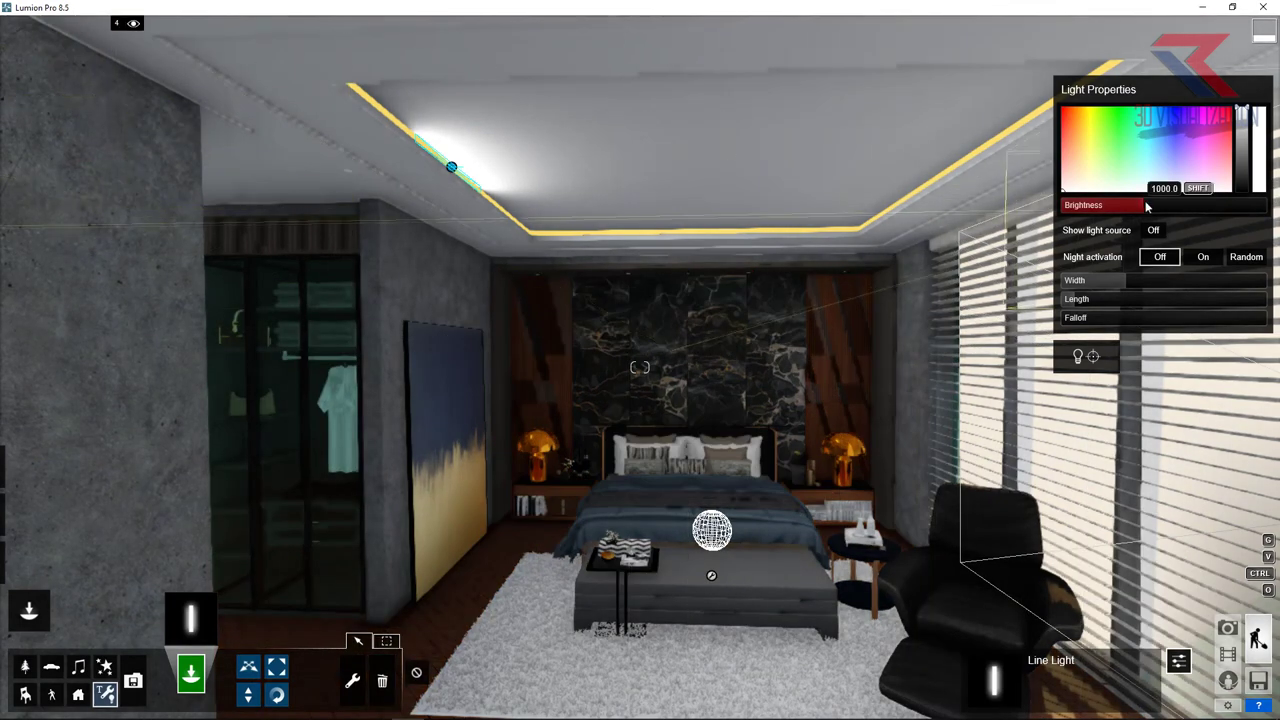
Step: Raise the line light's brightness and set its width to about 3.2 m
{"action": "mouse_move", "coordinate": [1149, 207]}
{"action": "left_mouse_down"}
{"action": "mouse_move", "coordinate": [1234, 208]}
{"action": "mouse_move", "coordinate": [1113, 211]}
{"action": "left_mouse_up"}
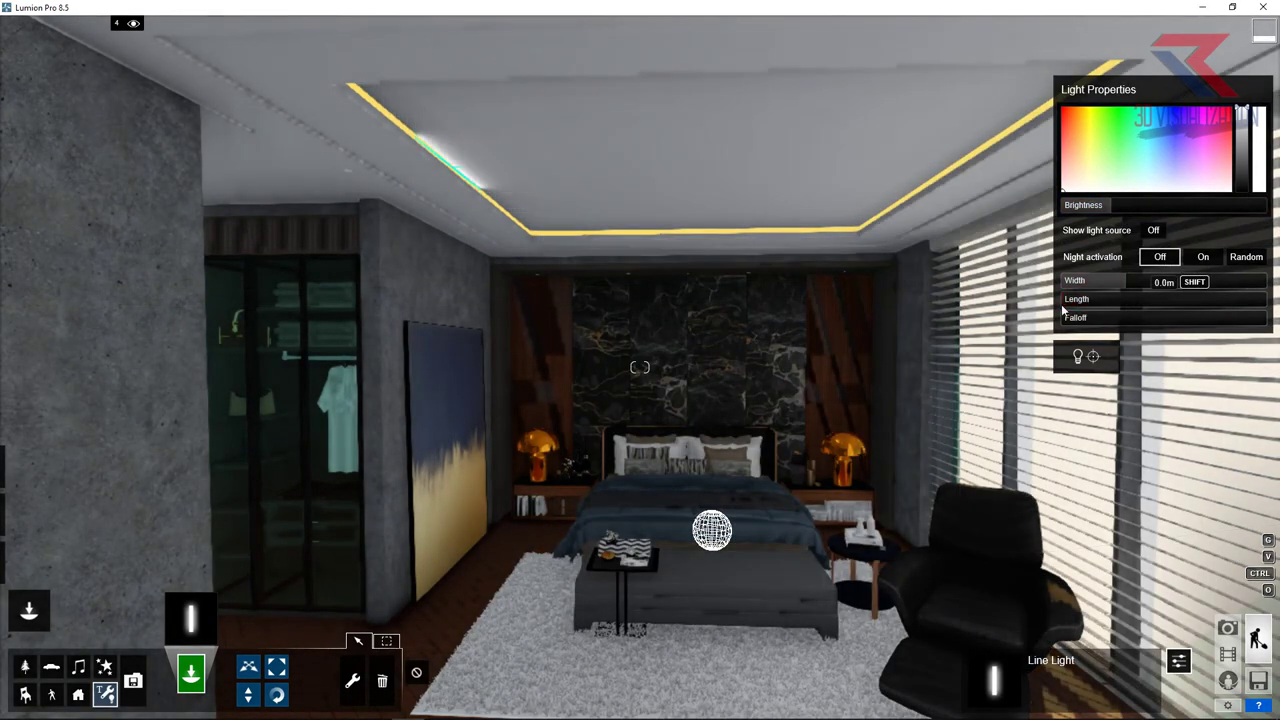
{"action": "left_click_drag", "start_coordinate": [1138, 286], "coordinate": [1183, 281]}
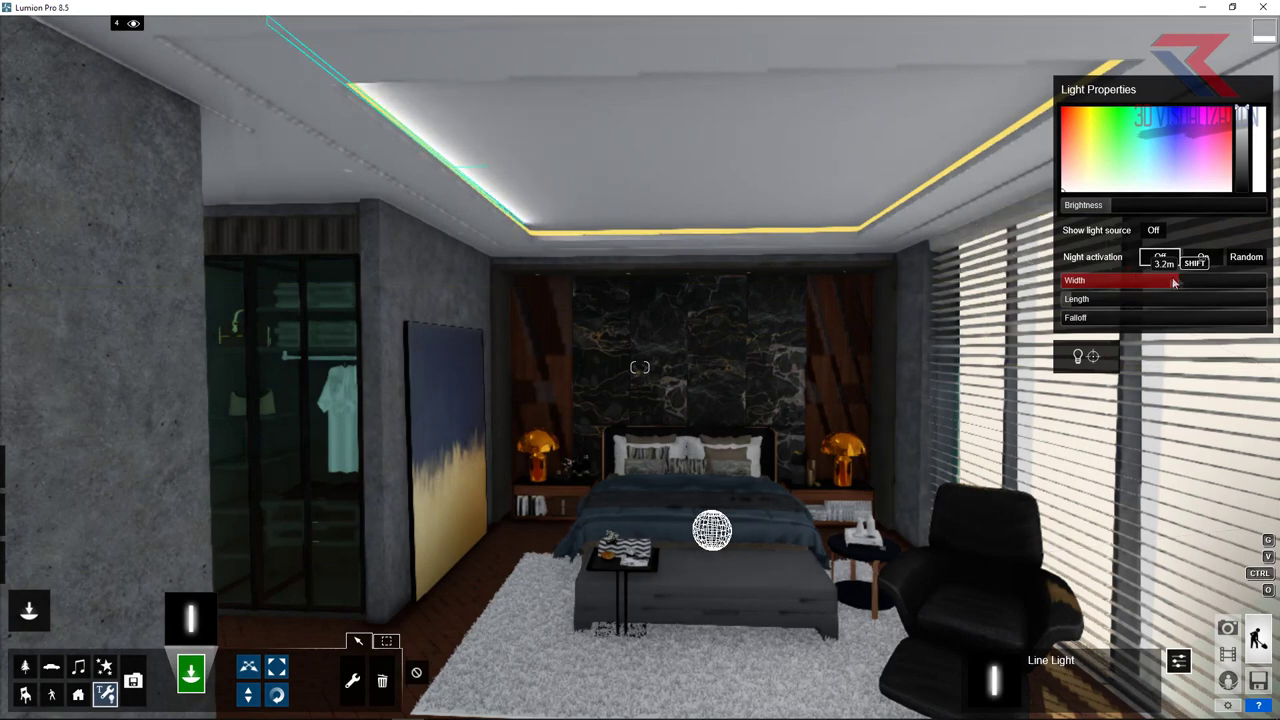
{"action": "left_click_drag", "start_coordinate": [1178, 280], "coordinate": [1178, 281]}
Step: Nudge the ceiling line light slightly right and raise its brightness
{"action": "right_click_drag", "start_coordinate": [492, 181], "coordinate": [432, 166]}
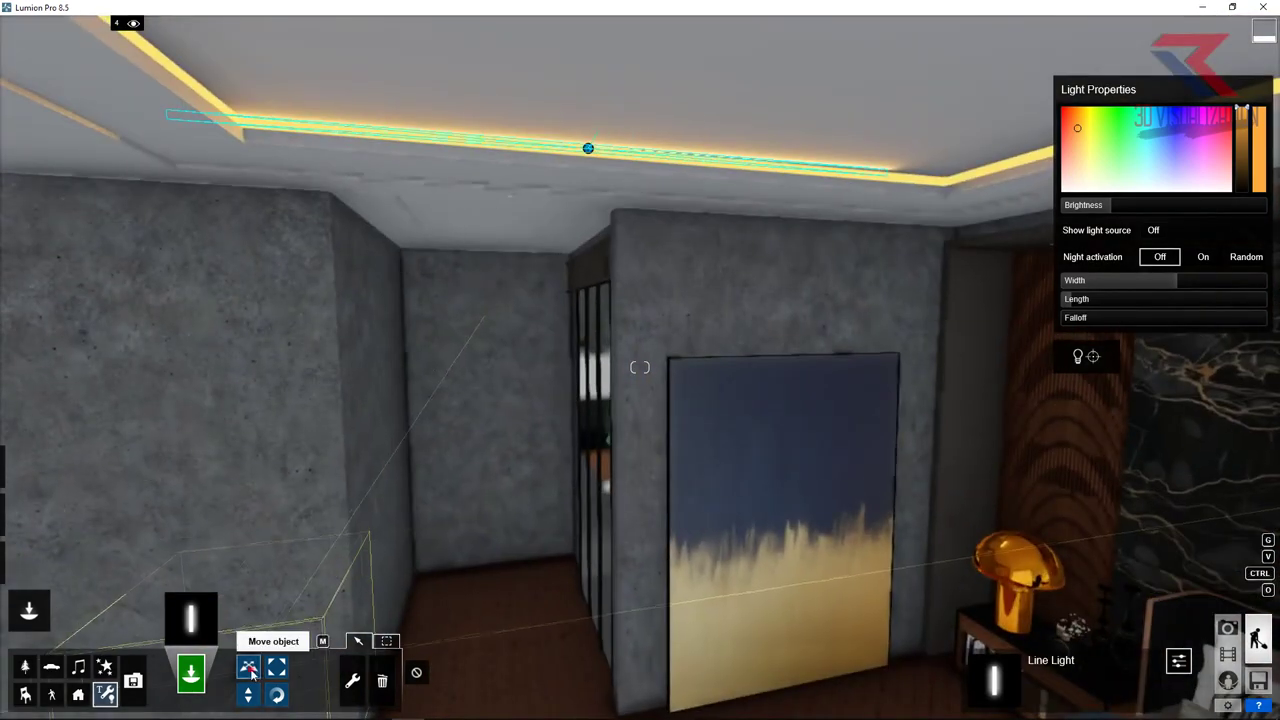
{"action": "left_click", "coordinate": [251, 676]}
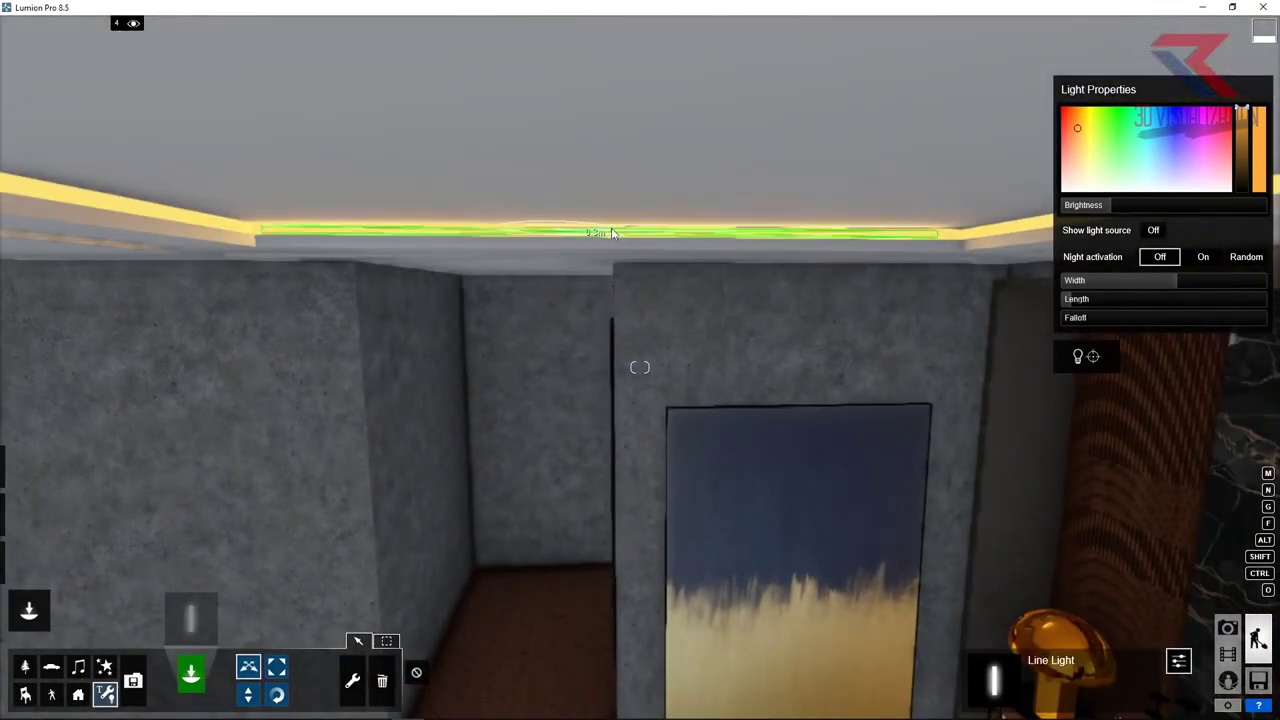
{"action": "left_click_drag", "start_coordinate": [612, 233], "coordinate": [620, 233]}
{"action": "right_click_drag", "start_coordinate": [628, 233], "coordinate": [610, 245]}
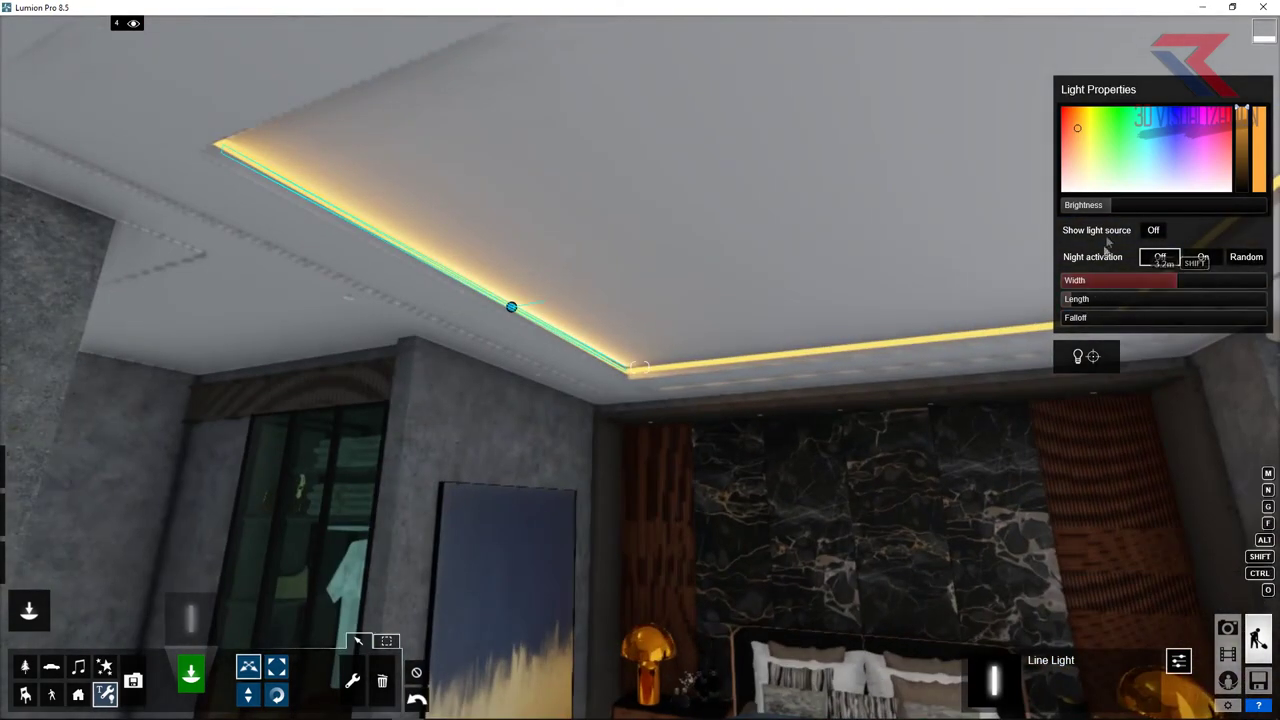
{"action": "left_click_drag", "start_coordinate": [1122, 210], "coordinate": [1119, 212]}
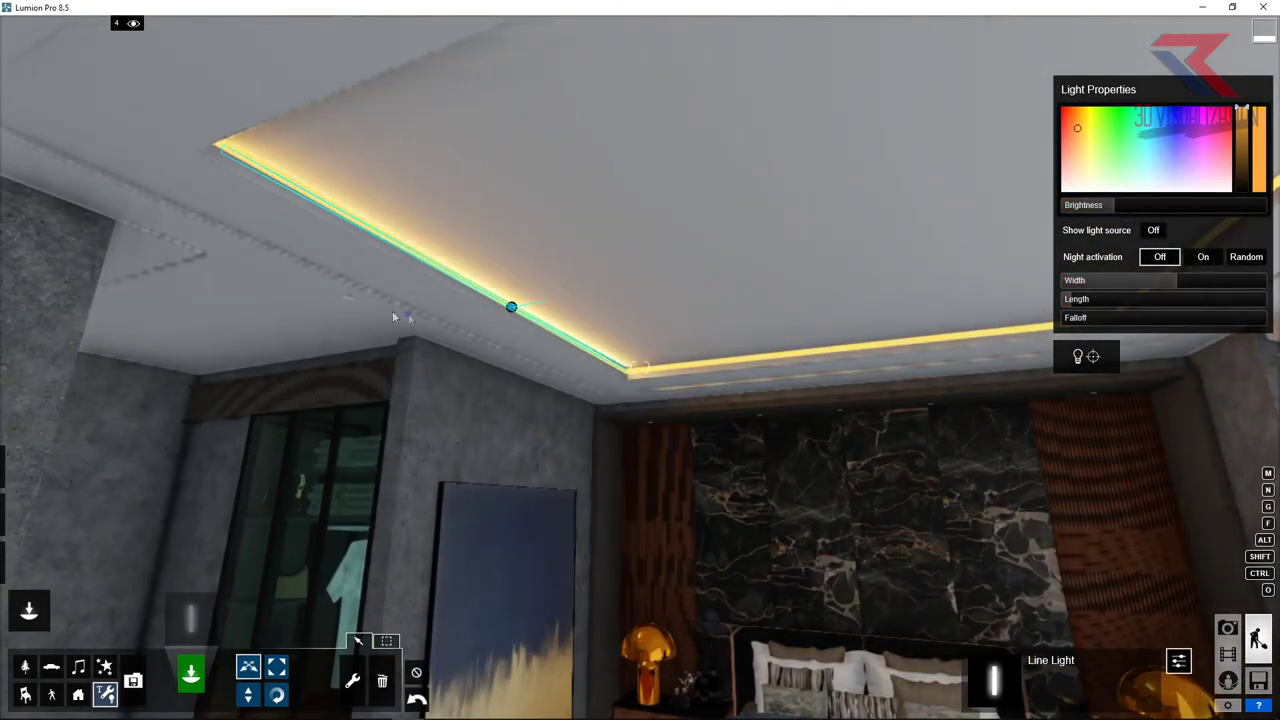
Step: Measure the ceiling span between the coves and slide the line light along the cove
{"action": "right_click_drag", "start_coordinate": [393, 317], "coordinate": [540, 366]}
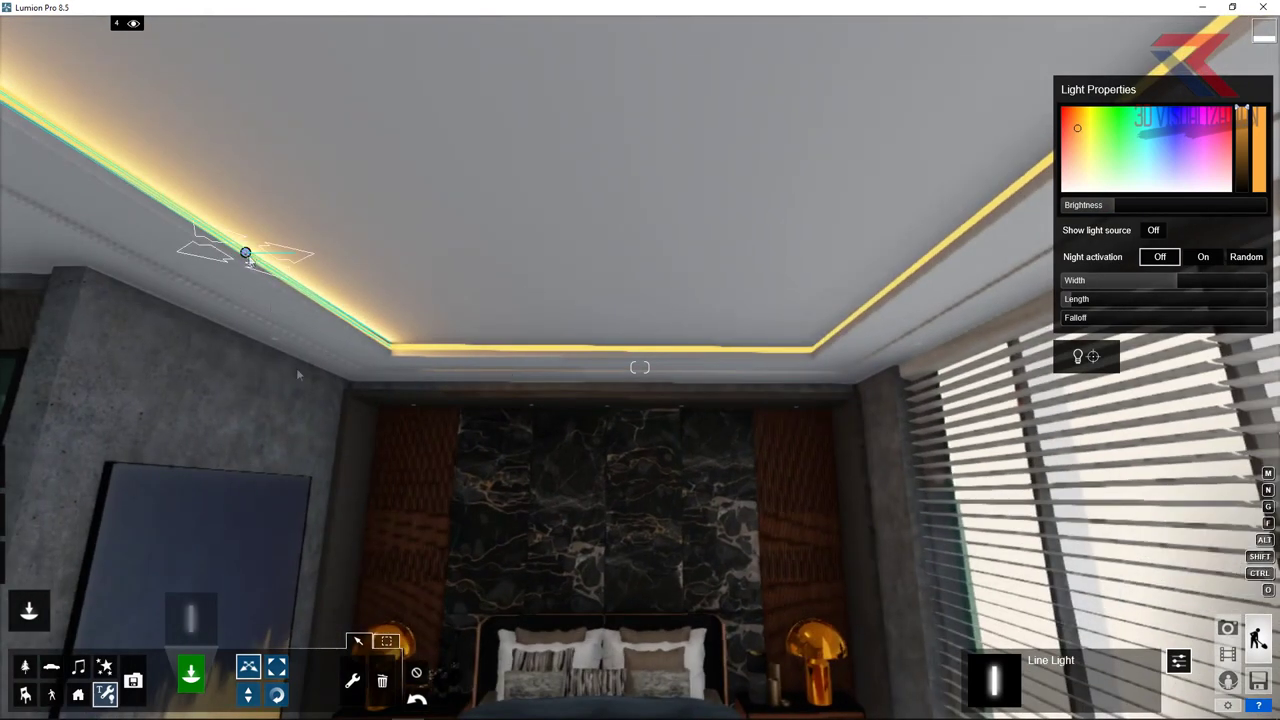
{"action": "left_click_drag", "start_coordinate": [250, 255], "coordinate": [950, 245]}
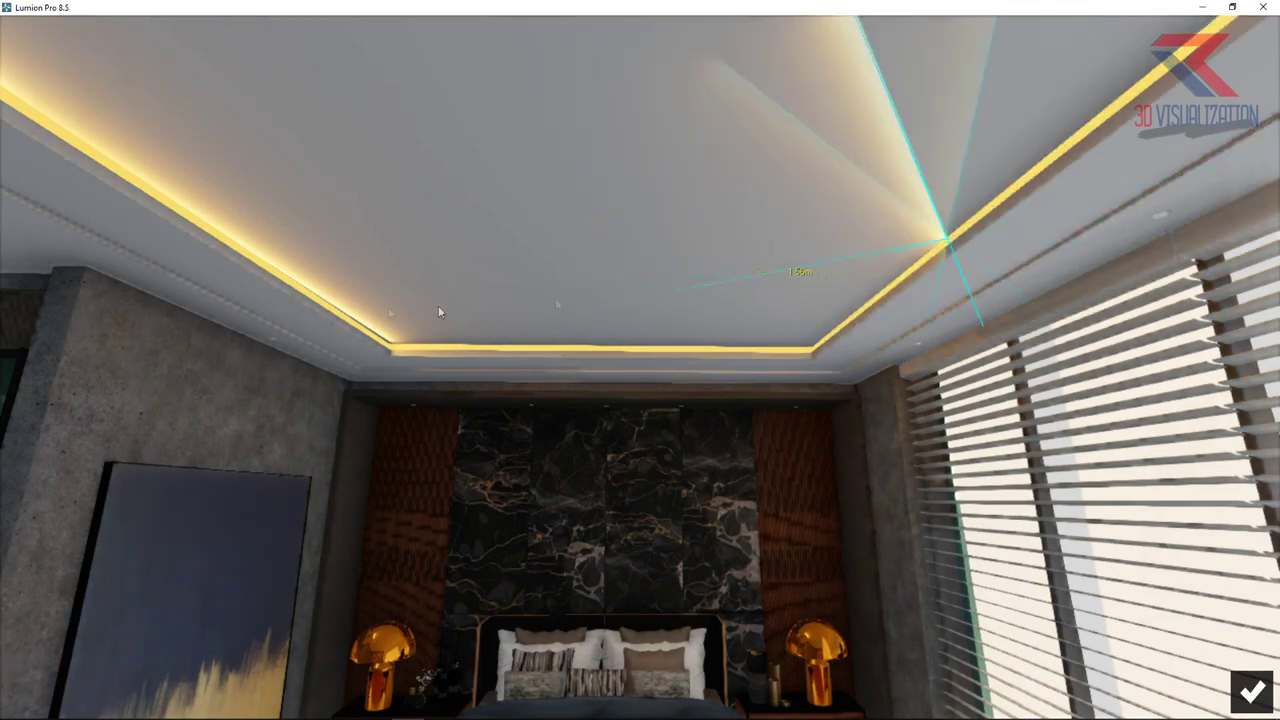
{"action": "left_click_drag", "start_coordinate": [225, 247], "coordinate": [222, 245]}
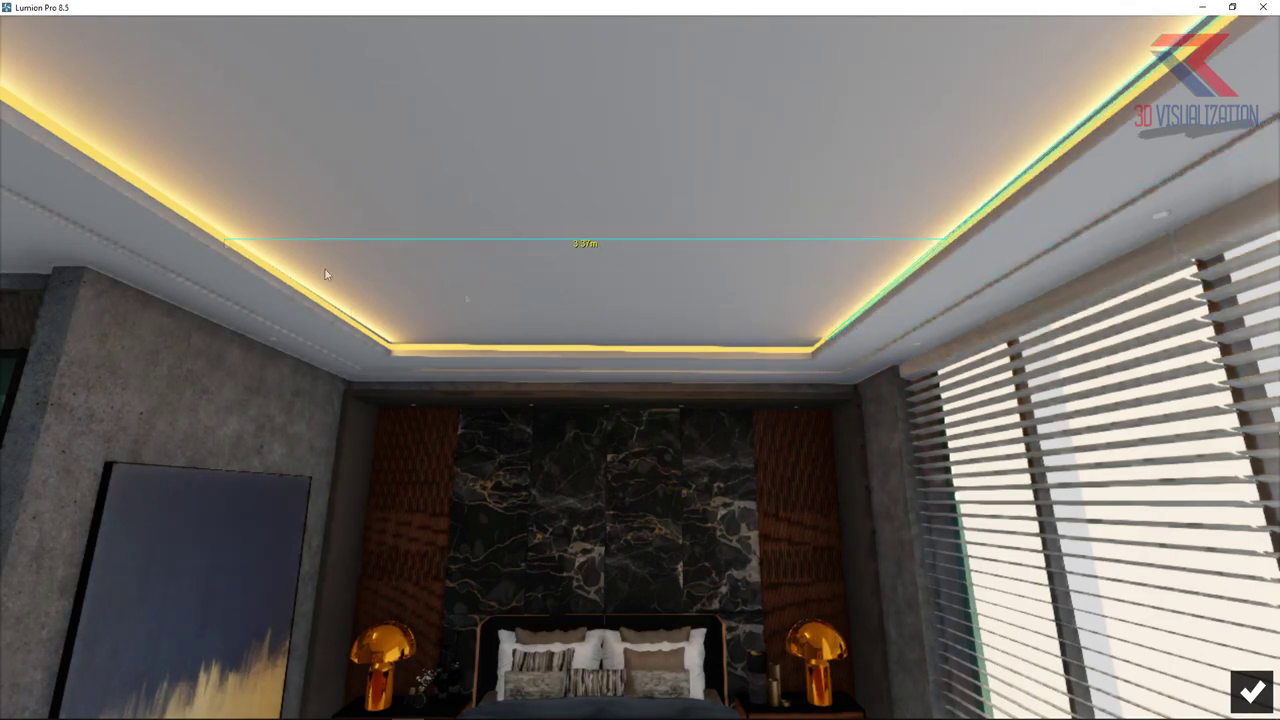
{"action": "right_click_drag", "start_coordinate": [325, 274], "coordinate": [1245, 692]}
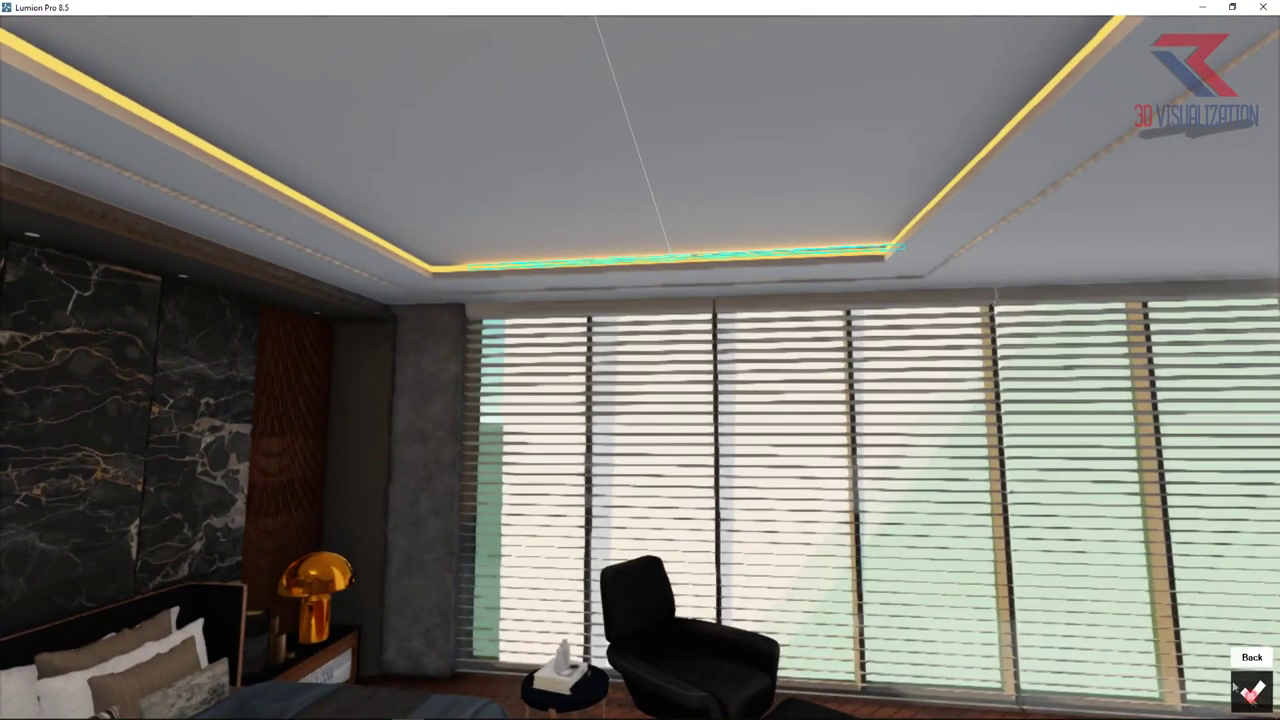
{"action": "left_click", "coordinate": [1248, 690]}
{"action": "left_click_drag", "start_coordinate": [741, 230], "coordinate": [712, 240]}
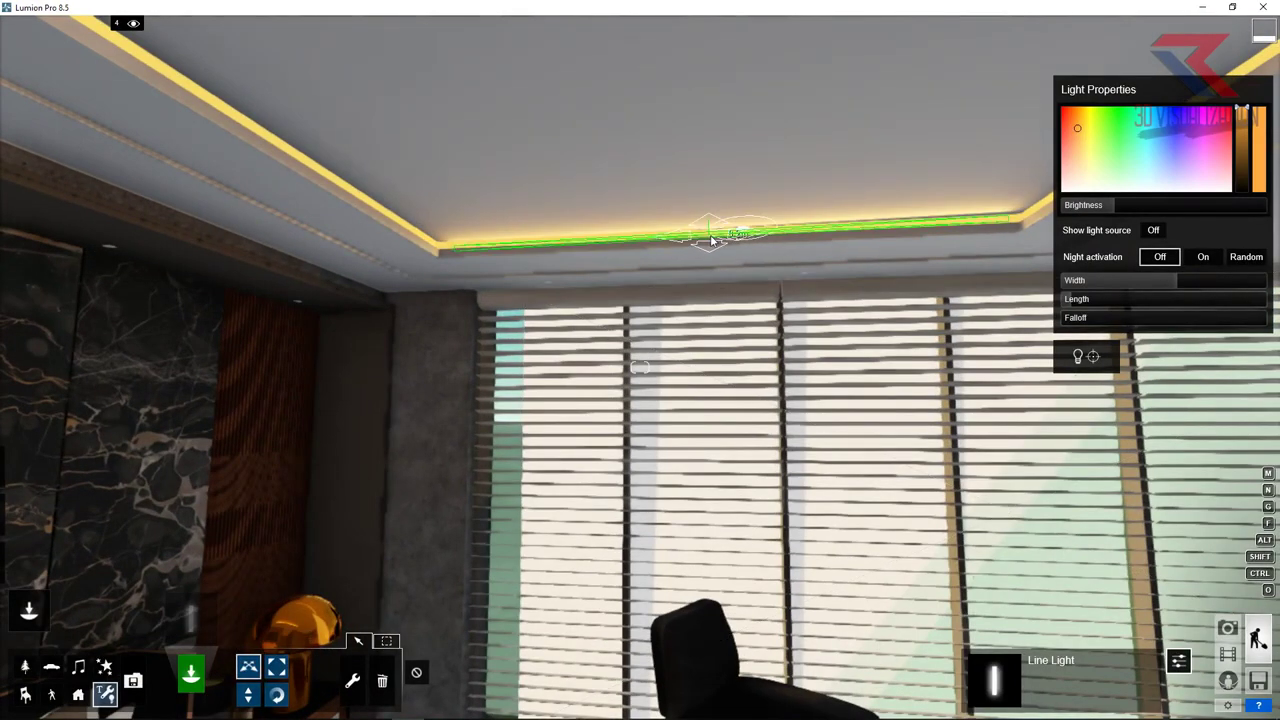
{"action": "right_click_drag", "start_coordinate": [712, 240], "coordinate": [343, 502]}
Step: Start a new line light anchored on the ceiling cove above the bed wall
{"action": "left_click", "coordinate": [190, 620]}
{"action": "left_click", "coordinate": [462, 292]}
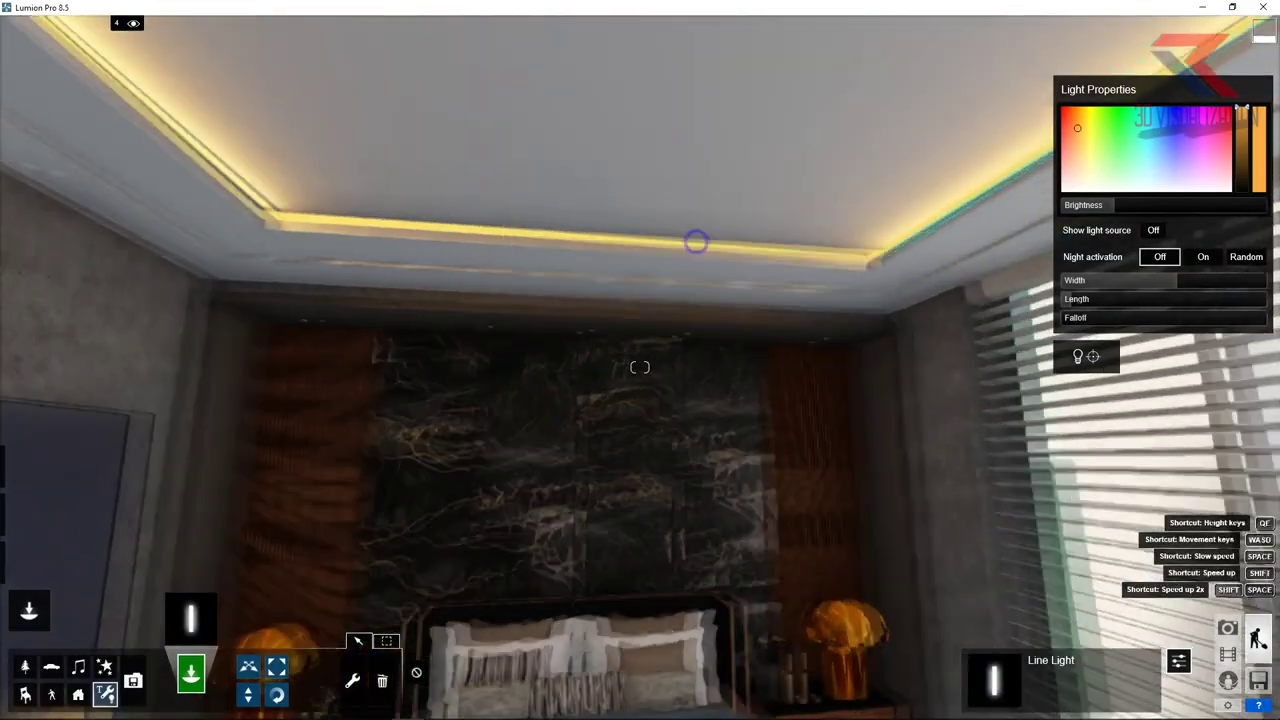
{"action": "left_click", "coordinate": [712, 222]}
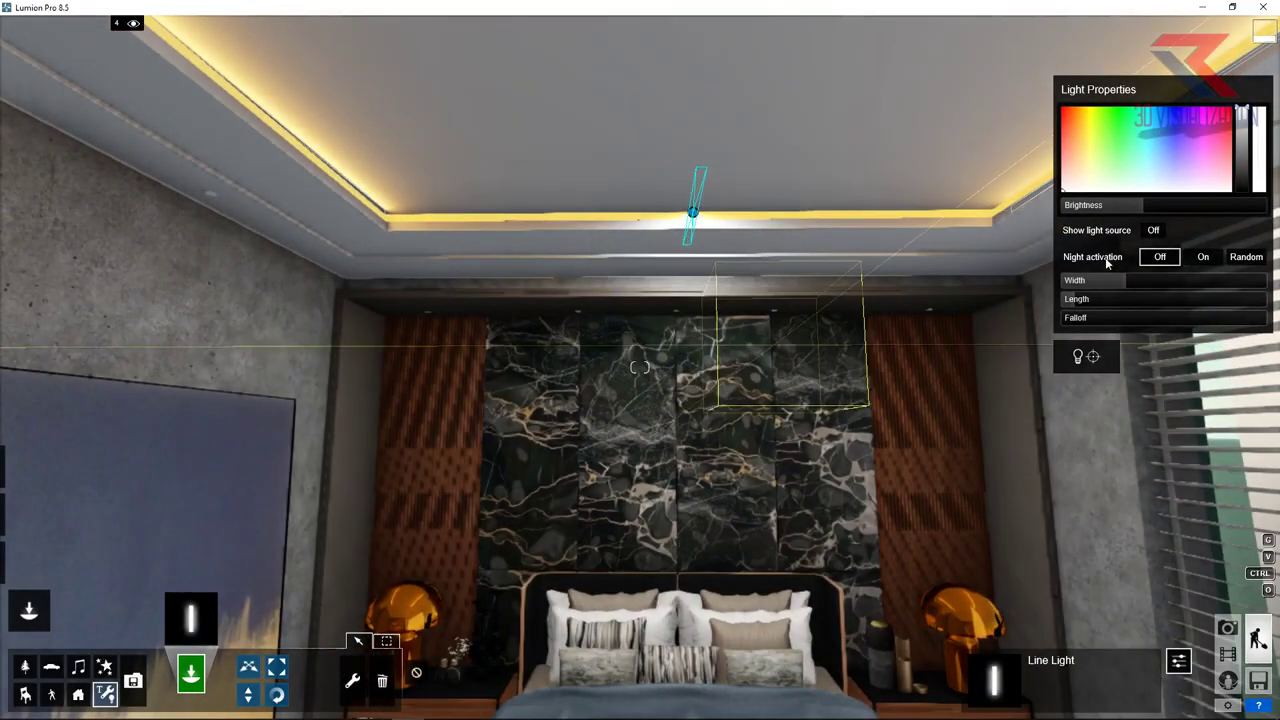
Step: Stretch the second line light along the bed-wall cove, about 1.5 m wide, and confirm placement
{"action": "mouse_move", "coordinate": [420, 430]}
{"action": "right_mouse_down"}
{"action": "mouse_move", "coordinate": [644, 429]}
{"action": "mouse_move", "coordinate": [1095, 117]}
{"action": "right_mouse_up"}
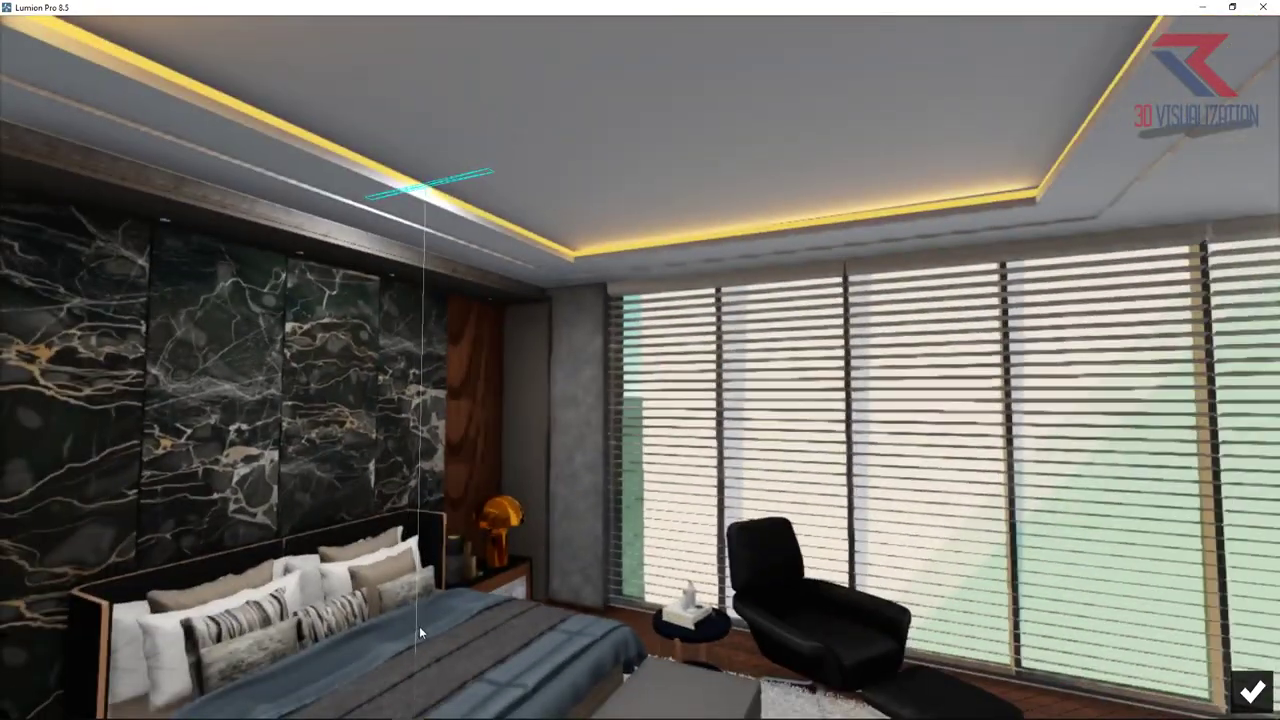
{"action": "mouse_move", "coordinate": [694, 225]}
{"action": "right_mouse_down"}
{"action": "mouse_move", "coordinate": [670, 193]}
{"action": "mouse_move", "coordinate": [300, 150]}
{"action": "right_mouse_up"}
{"action": "mouse_move", "coordinate": [786, 206]}
{"action": "right_mouse_down"}
{"action": "mouse_move", "coordinate": [866, 437]}
{"action": "mouse_move", "coordinate": [774, 369]}
{"action": "right_mouse_up"}
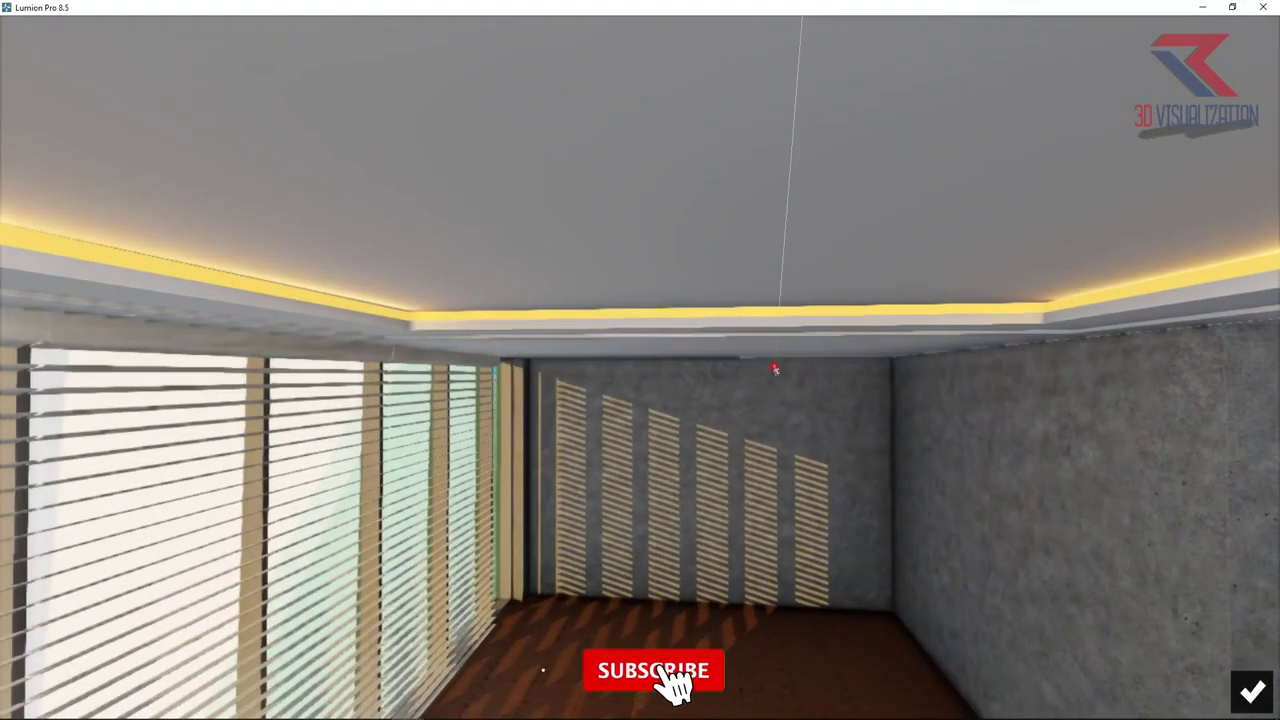
{"action": "mouse_move", "coordinate": [752, 317]}
{"action": "right_mouse_down"}
{"action": "mouse_move", "coordinate": [600, 290]}
{"action": "mouse_move", "coordinate": [568, 203]}
{"action": "mouse_move", "coordinate": [564, 310]}
{"action": "mouse_move", "coordinate": [631, 463]}
{"action": "right_mouse_up"}
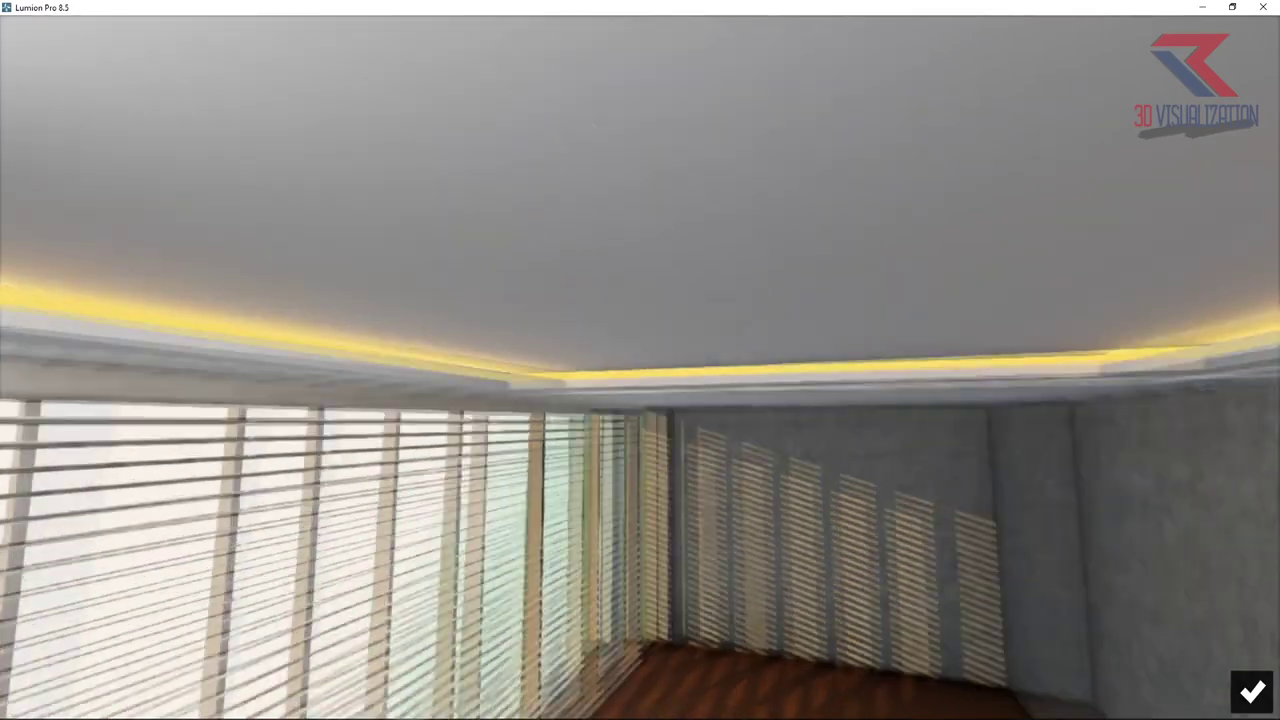
{"action": "mouse_move", "coordinate": [537, 360]}
{"action": "right_mouse_down"}
{"action": "mouse_move", "coordinate": [861, 240]}
{"action": "mouse_move", "coordinate": [670, 327]}
{"action": "mouse_move", "coordinate": [743, 300]}
{"action": "mouse_move", "coordinate": [763, 390]}
{"action": "right_mouse_up"}
{"action": "right_click_drag", "start_coordinate": [700, 330], "coordinate": [652, 311]}
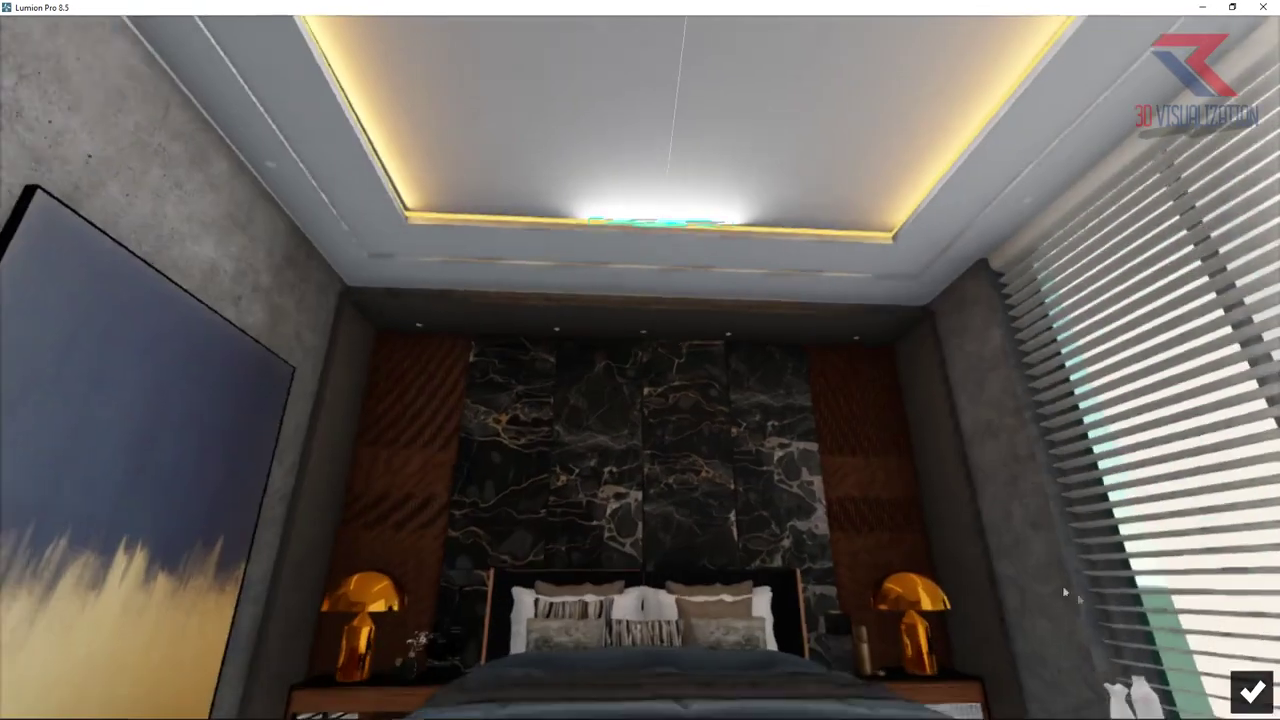
{"action": "left_click", "coordinate": [1252, 694]}
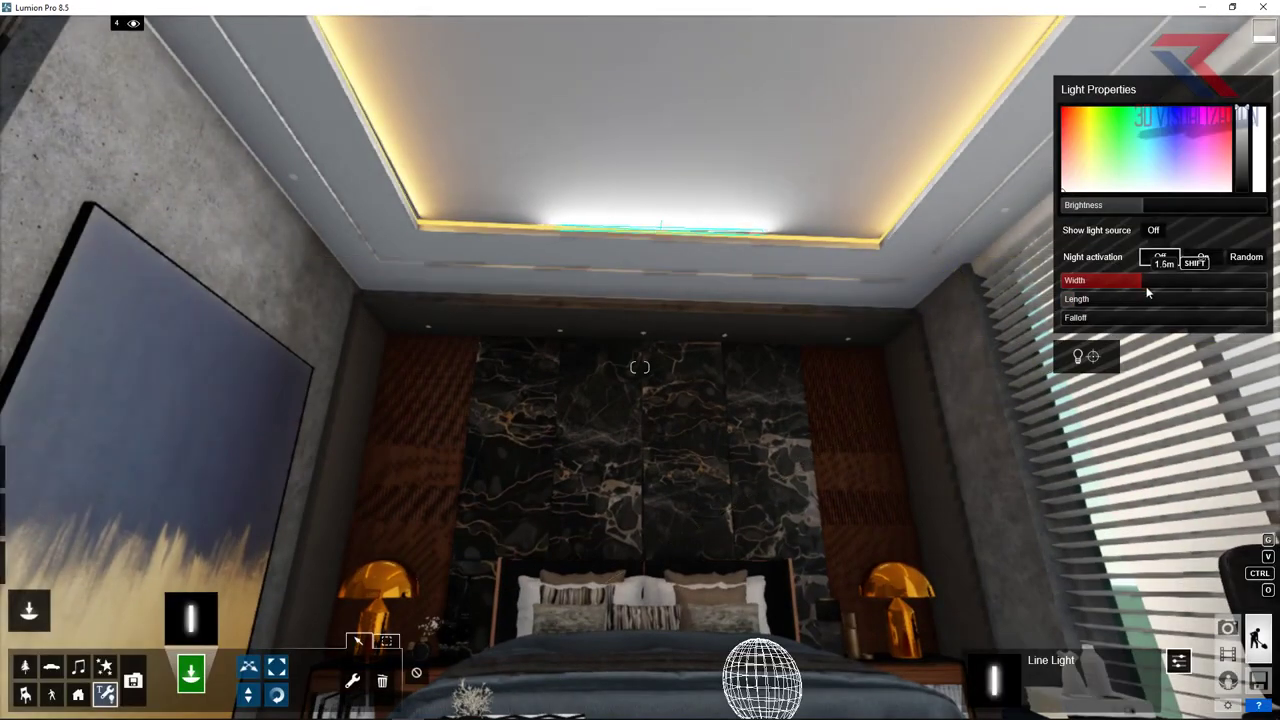
Step: Widen the new cove line light and give it a warm orange colour
{"action": "left_click_drag", "start_coordinate": [1094, 288], "coordinate": [1182, 292]}
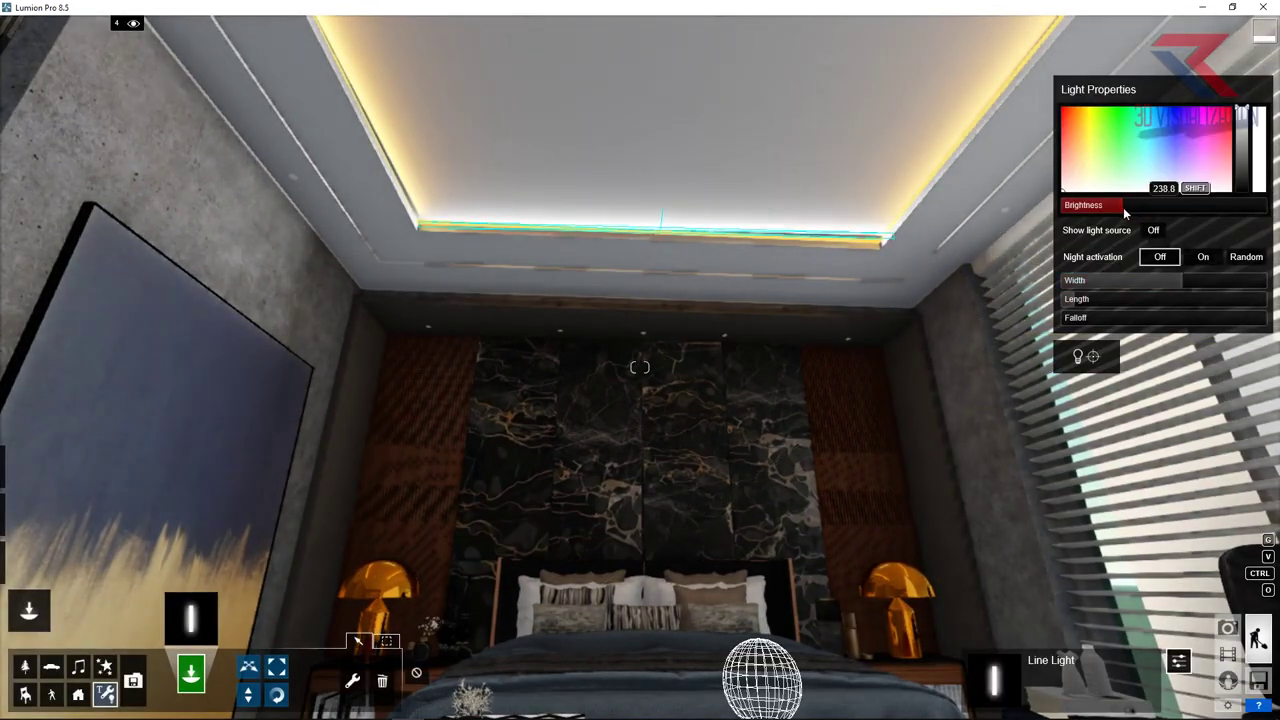
{"action": "left_click", "coordinate": [1080, 145]}
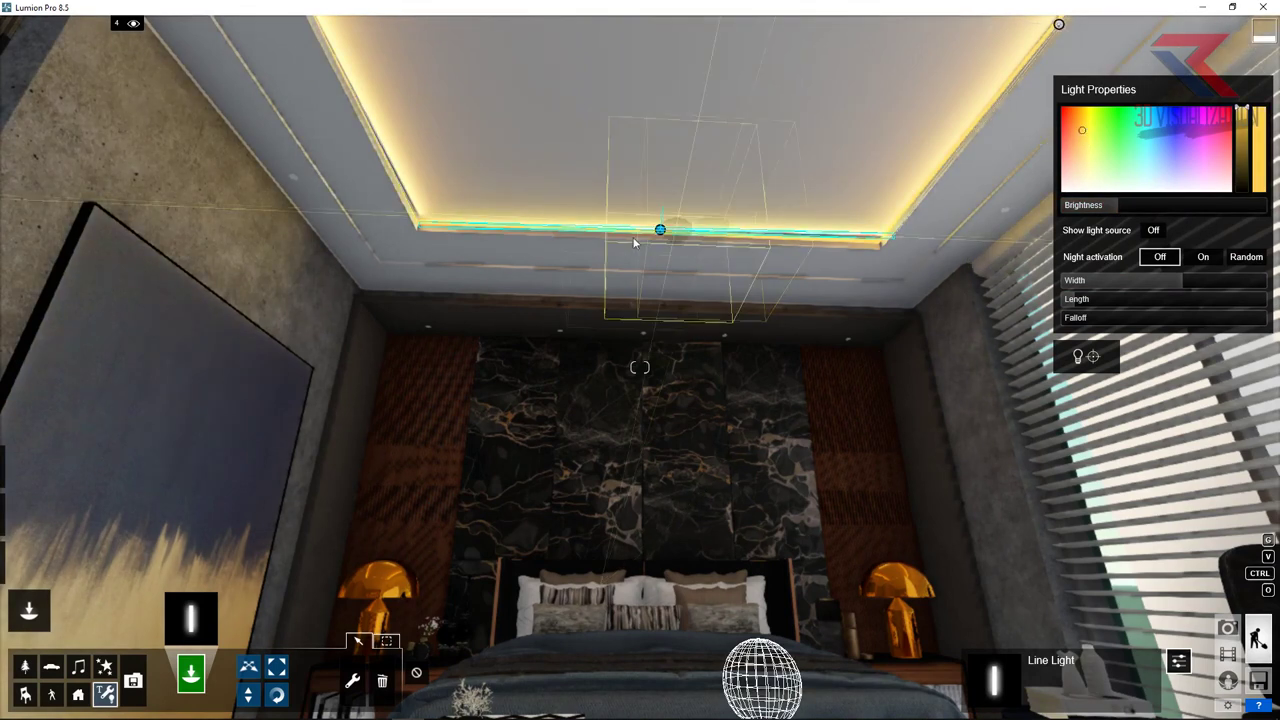
{"action": "right_click_drag", "start_coordinate": [388, 521], "coordinate": [759, 205]}
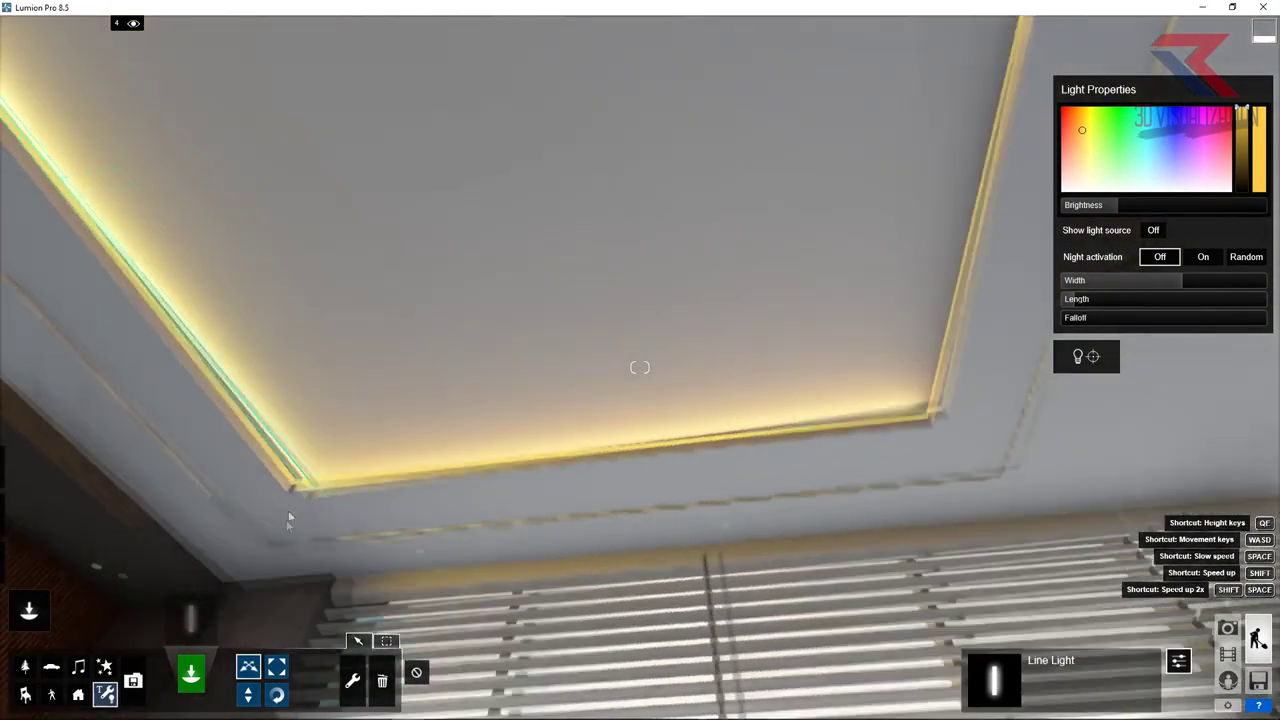
Step: Slide the warm line light along the ceiling cove to its final position
{"action": "left_click", "coordinate": [958, 182]}
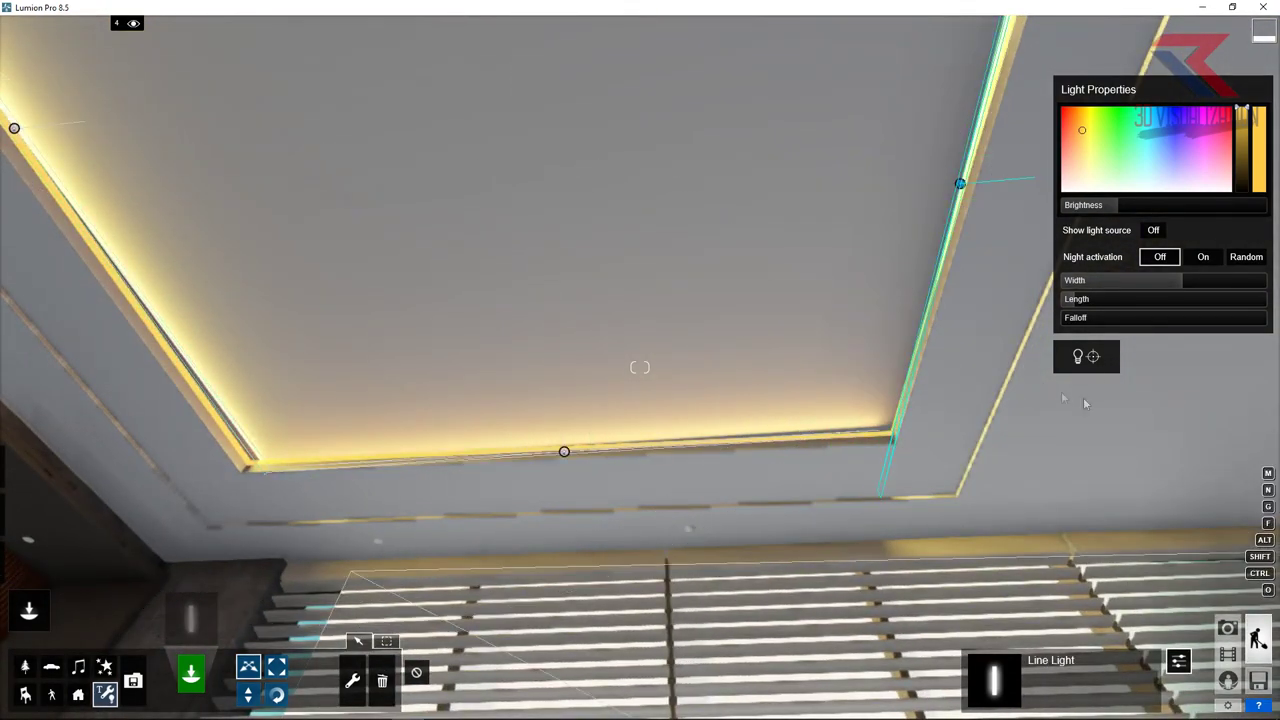
{"action": "mouse_move", "coordinate": [85, 177]}
{"action": "right_mouse_down"}
{"action": "mouse_move", "coordinate": [677, 352]}
{"action": "mouse_move", "coordinate": [771, 574]}
{"action": "mouse_move", "coordinate": [740, 466]}
{"action": "mouse_move", "coordinate": [745, 374]}
{"action": "mouse_move", "coordinate": [679, 416]}
{"action": "mouse_move", "coordinate": [413, 487]}
{"action": "mouse_move", "coordinate": [424, 533]}
{"action": "mouse_move", "coordinate": [466, 557]}
{"action": "mouse_move", "coordinate": [777, 427]}
{"action": "mouse_move", "coordinate": [712, 428]}
{"action": "mouse_move", "coordinate": [570, 485]}
{"action": "right_mouse_up"}
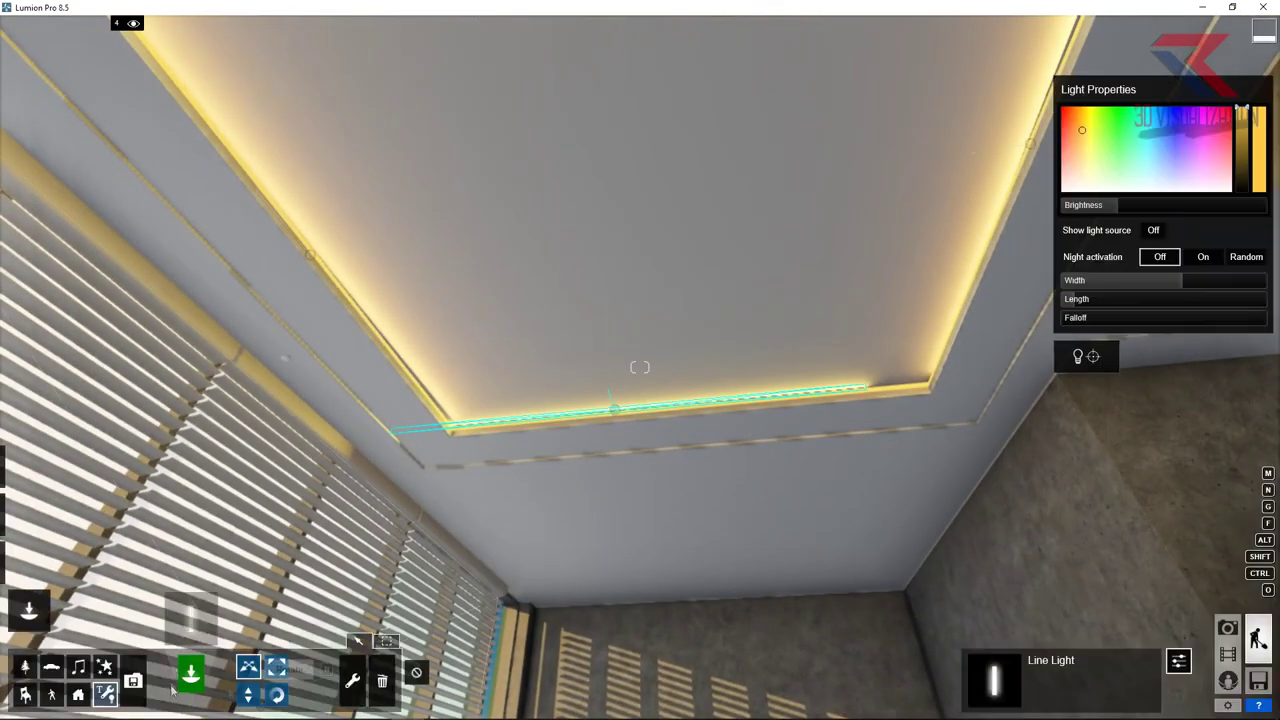
{"action": "left_click_drag", "start_coordinate": [617, 412], "coordinate": [679, 417]}
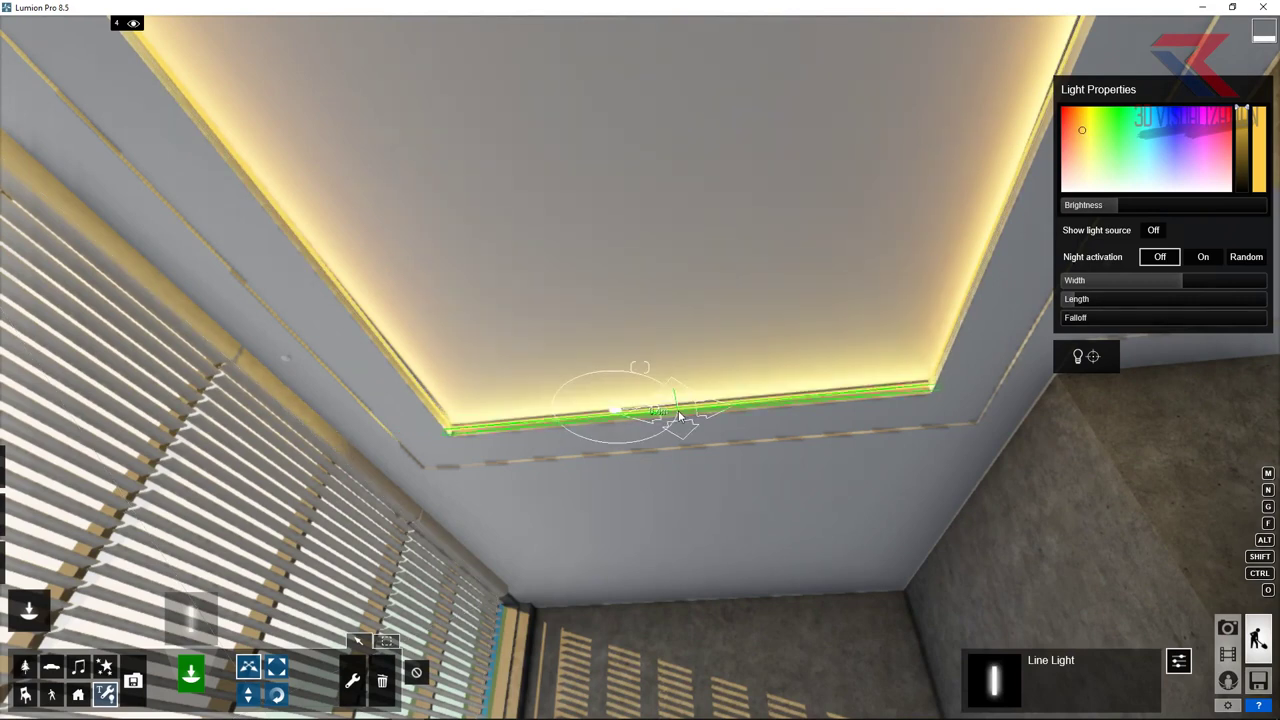
{"action": "left_click", "coordinate": [1228, 629]}
Step: Dim the cove line light to about 29 brightness and reopen photo 1 in Photo mode
{"action": "left_click", "coordinate": [80, 587]}
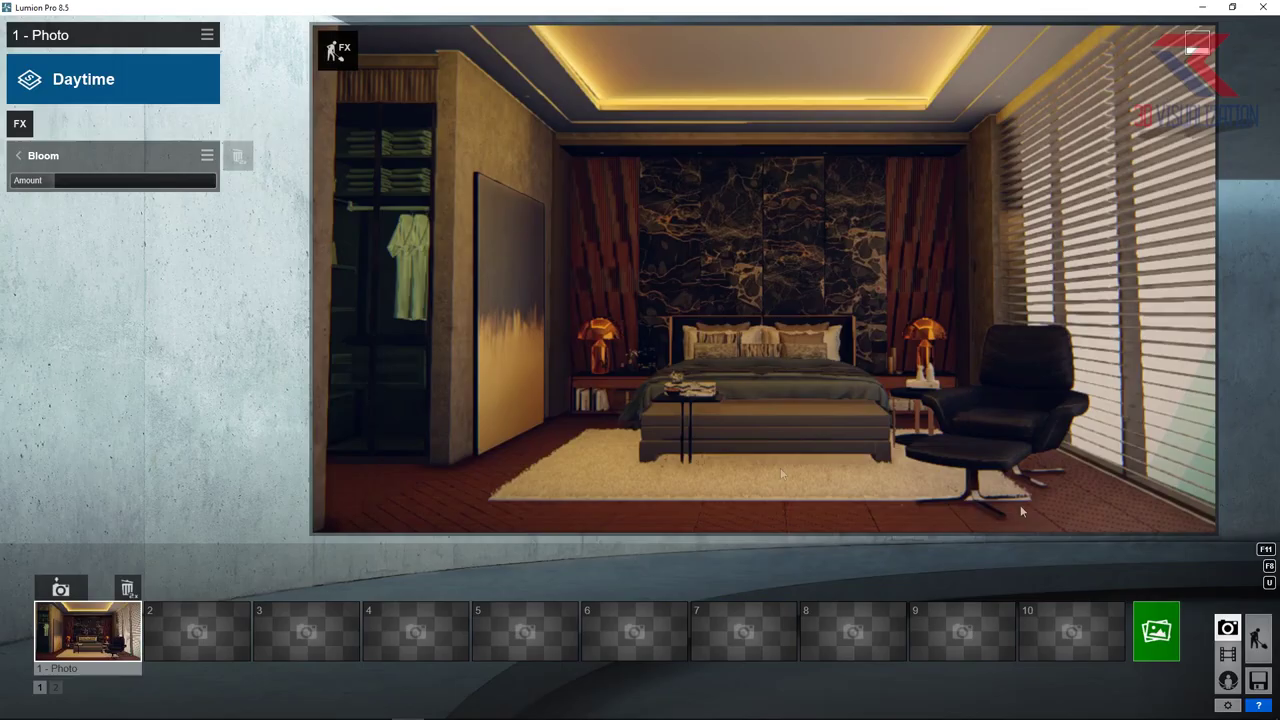
{"action": "left_click", "coordinate": [1257, 634]}
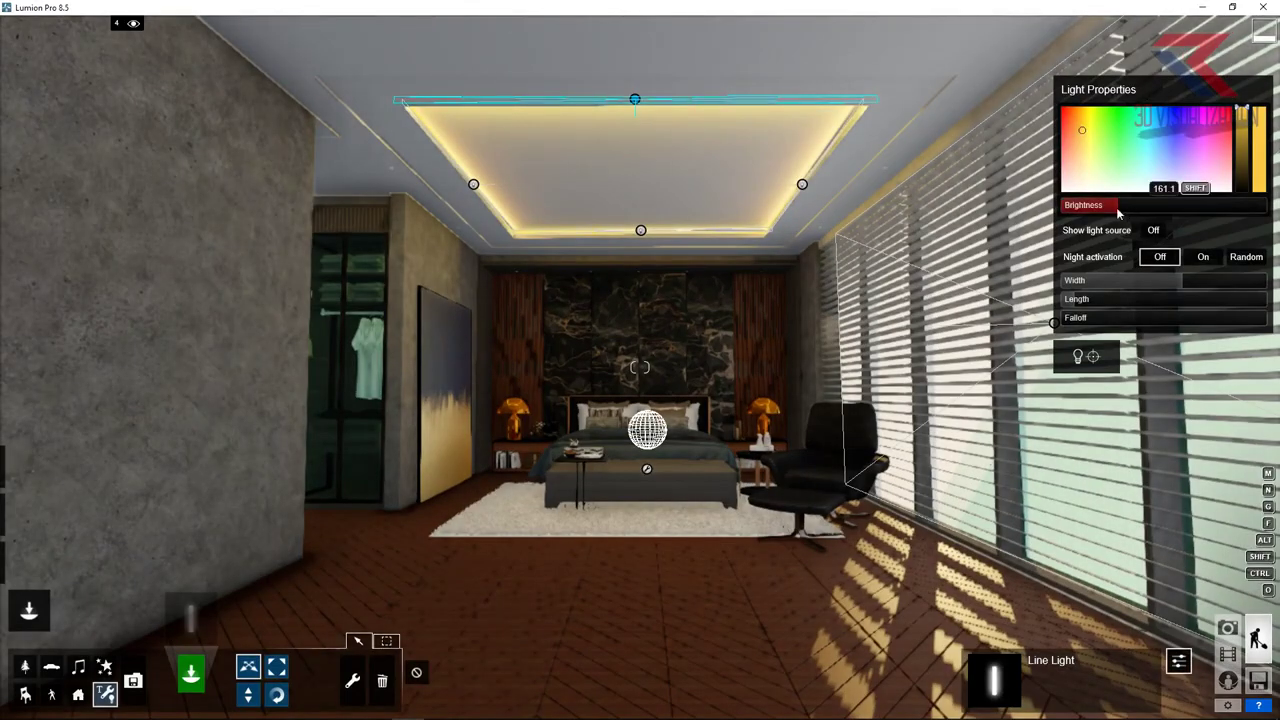
{"action": "mouse_move", "coordinate": [1118, 212]}
{"action": "left_mouse_down"}
{"action": "mouse_move", "coordinate": [1102, 205]}
{"action": "mouse_move", "coordinate": [1095, 218]}
{"action": "mouse_move", "coordinate": [1102, 207]}
{"action": "left_mouse_up"}
{"action": "left_click_drag", "start_coordinate": [1105, 206], "coordinate": [1102, 208]}
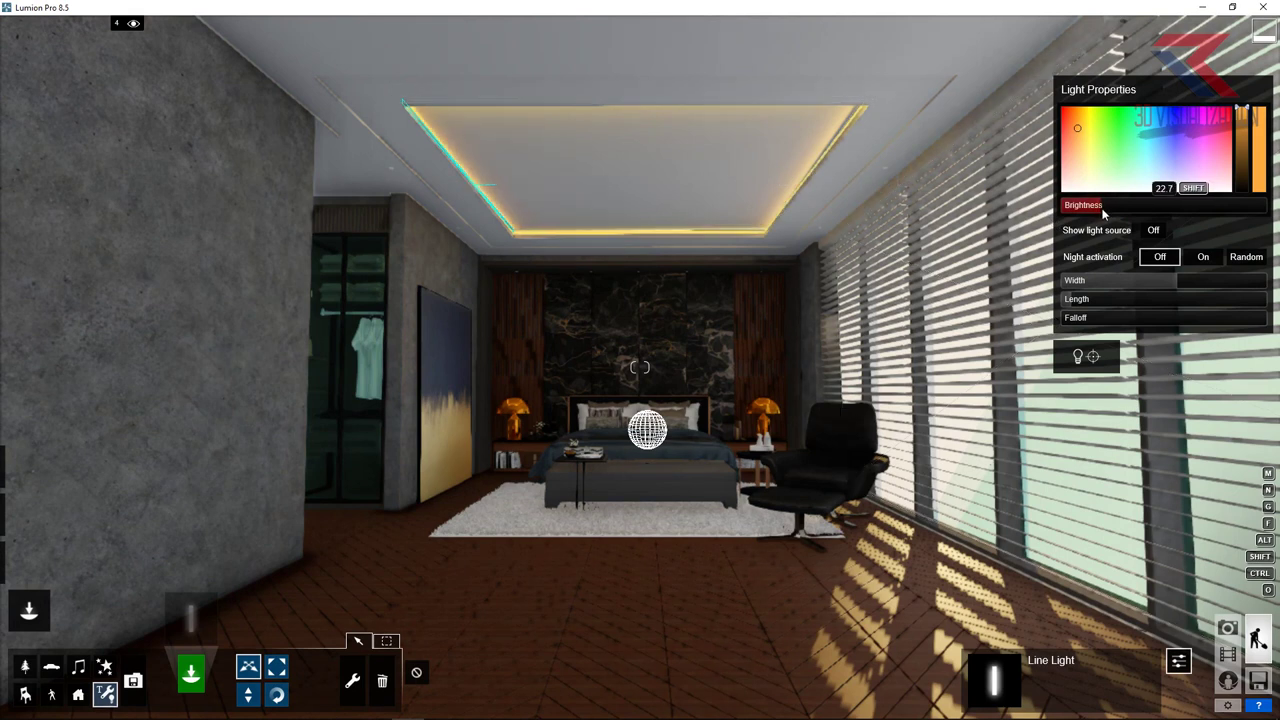
{"action": "left_click", "coordinate": [1230, 635]}
{"action": "left_click", "coordinate": [88, 630]}
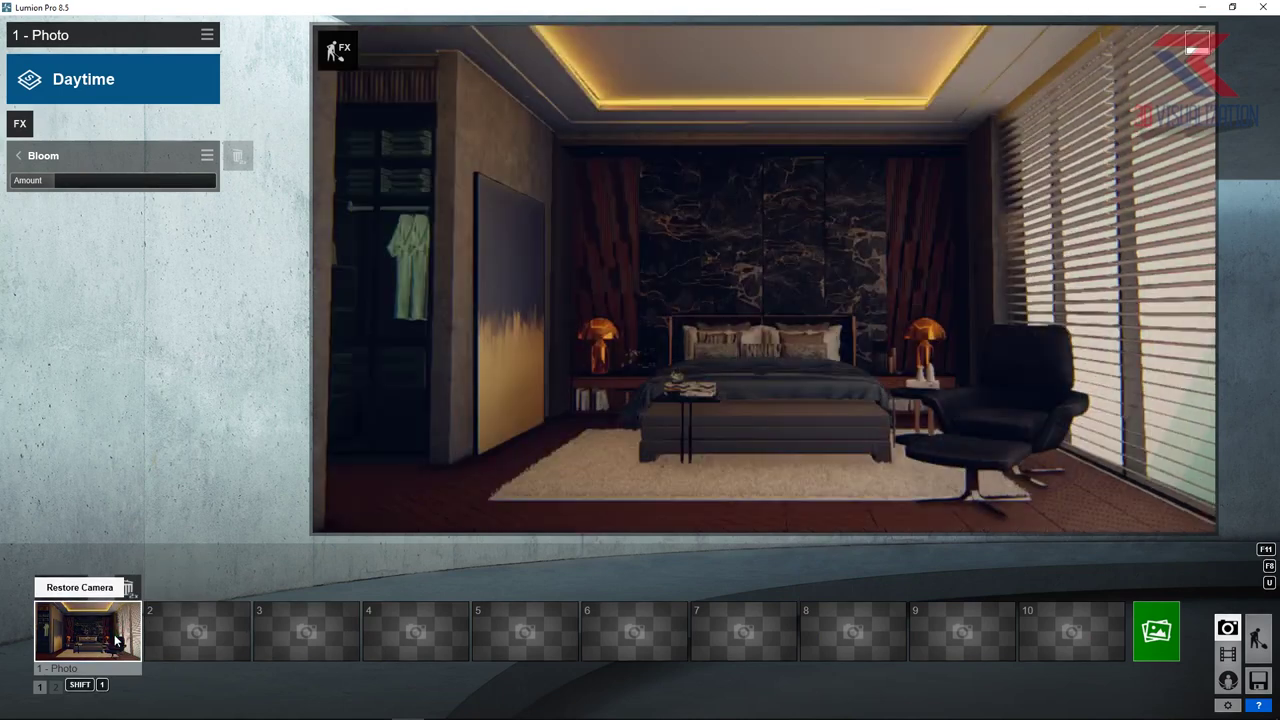
Step: Add 2-Point Perspective and an Exposure effect raised to 0.5
{"action": "left_click", "coordinate": [20, 124]}
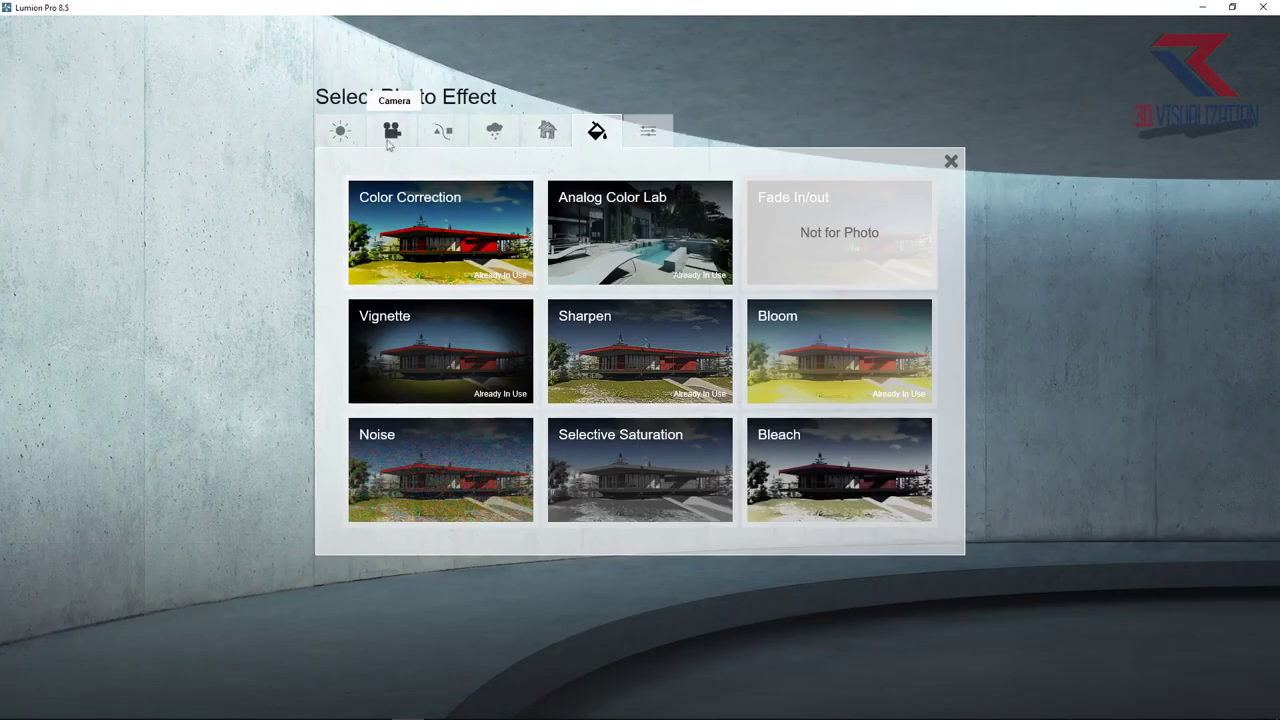
{"action": "left_click", "coordinate": [340, 131]}
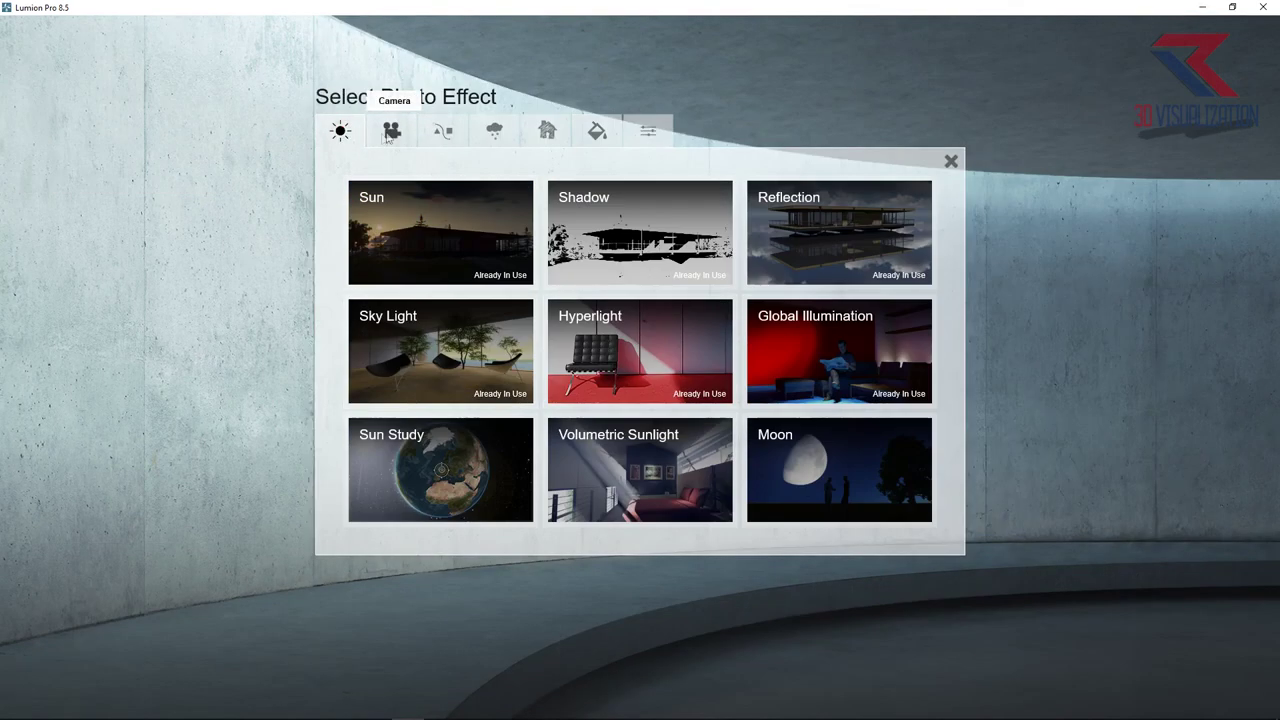
{"action": "left_click", "coordinate": [388, 132]}
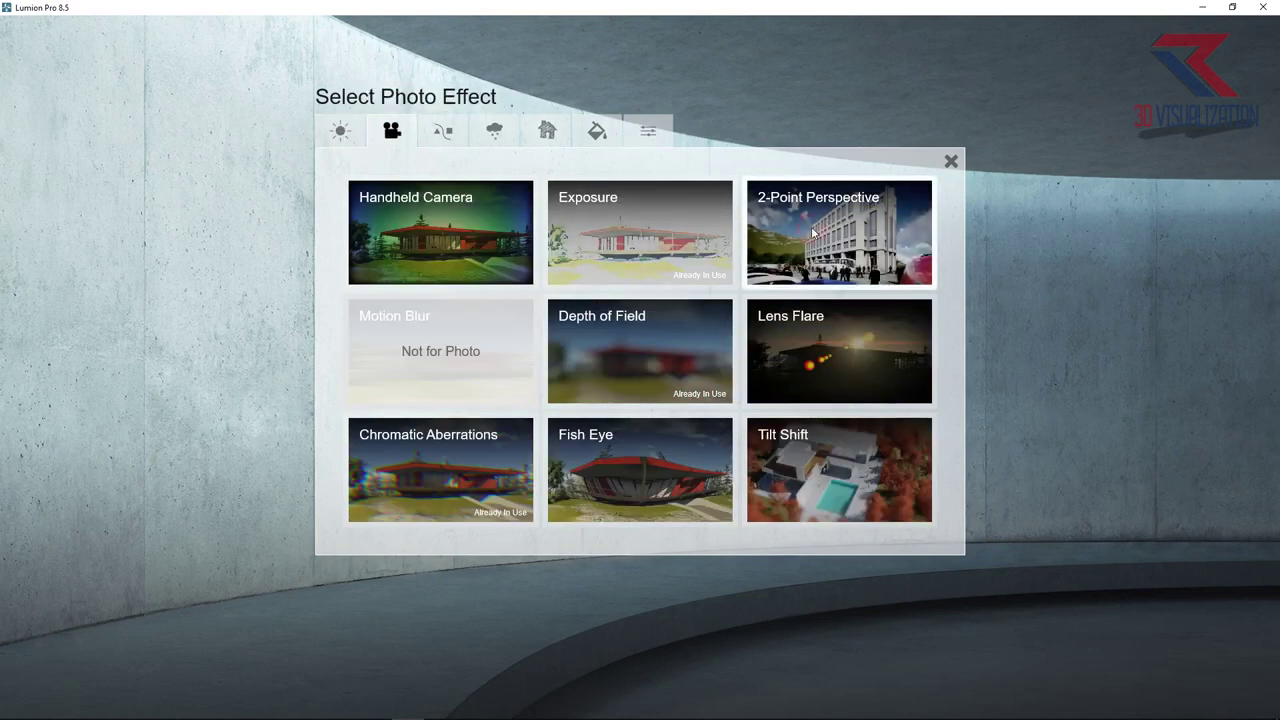
{"action": "left_click", "coordinate": [839, 235]}
{"action": "left_click", "coordinate": [22, 130]}
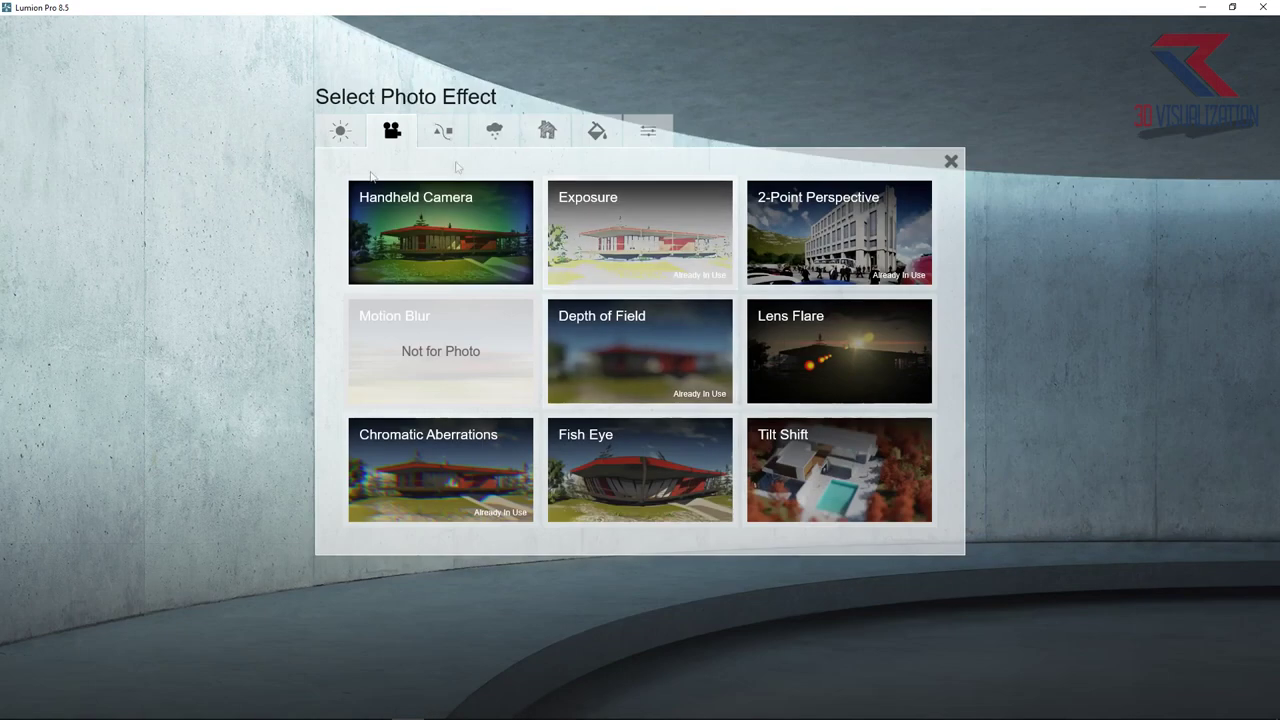
{"action": "left_click", "coordinate": [640, 230]}
{"action": "left_click_drag", "start_coordinate": [89, 187], "coordinate": [118, 184]}
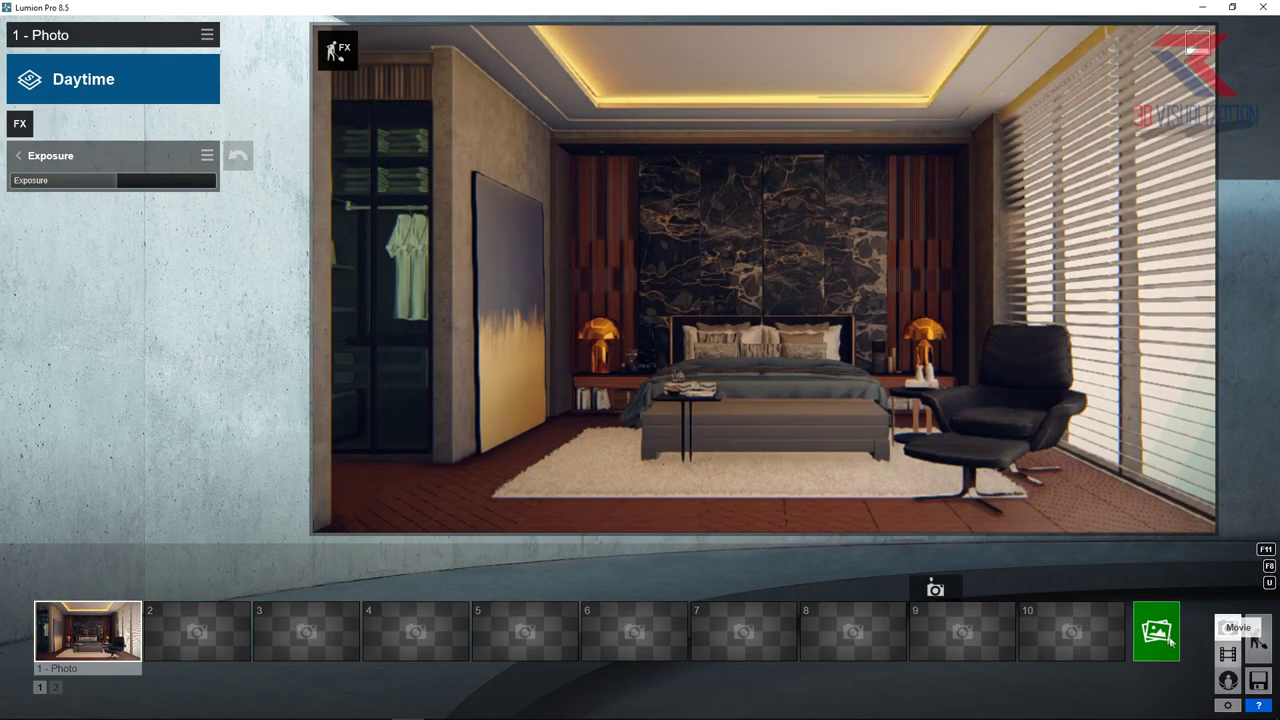
Step: Render photo 1 at 1920x1080 as JPG, overwriting file 1
{"action": "left_click", "coordinate": [1156, 631]}
{"action": "left_click", "coordinate": [524, 556]}
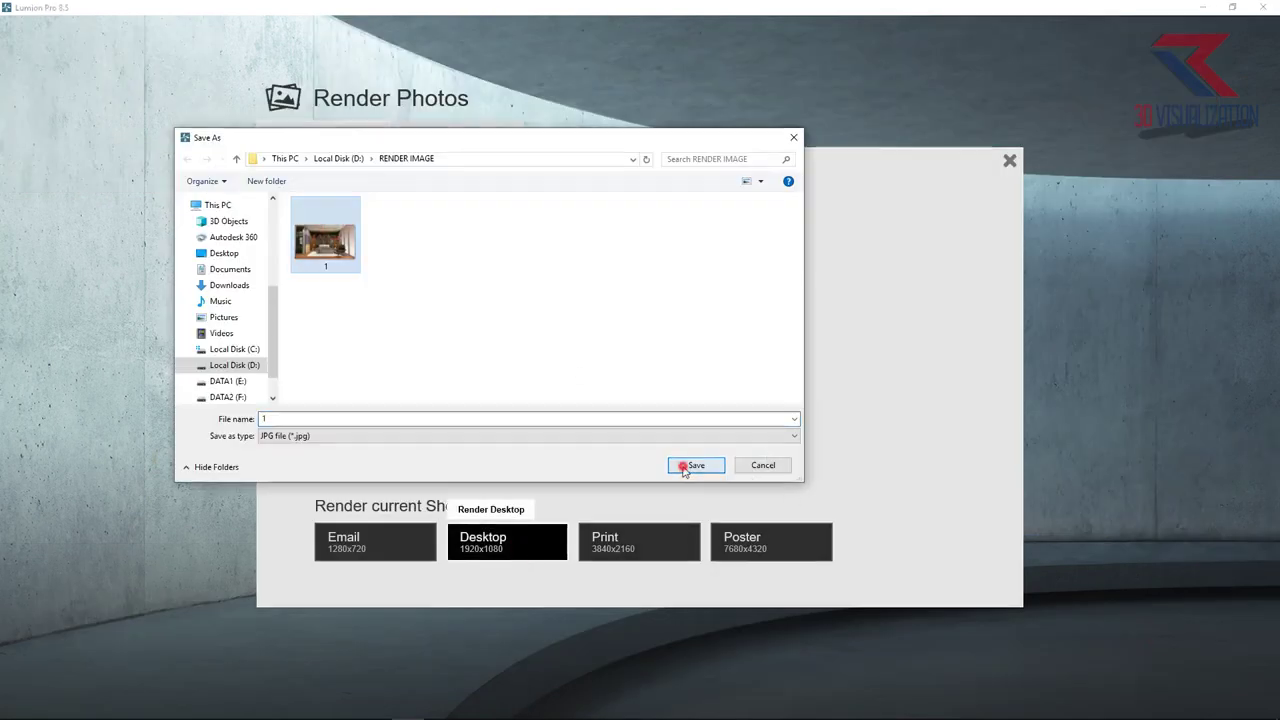
{"action": "left_click", "coordinate": [684, 468]}
{"action": "left_click", "coordinate": [662, 414]}
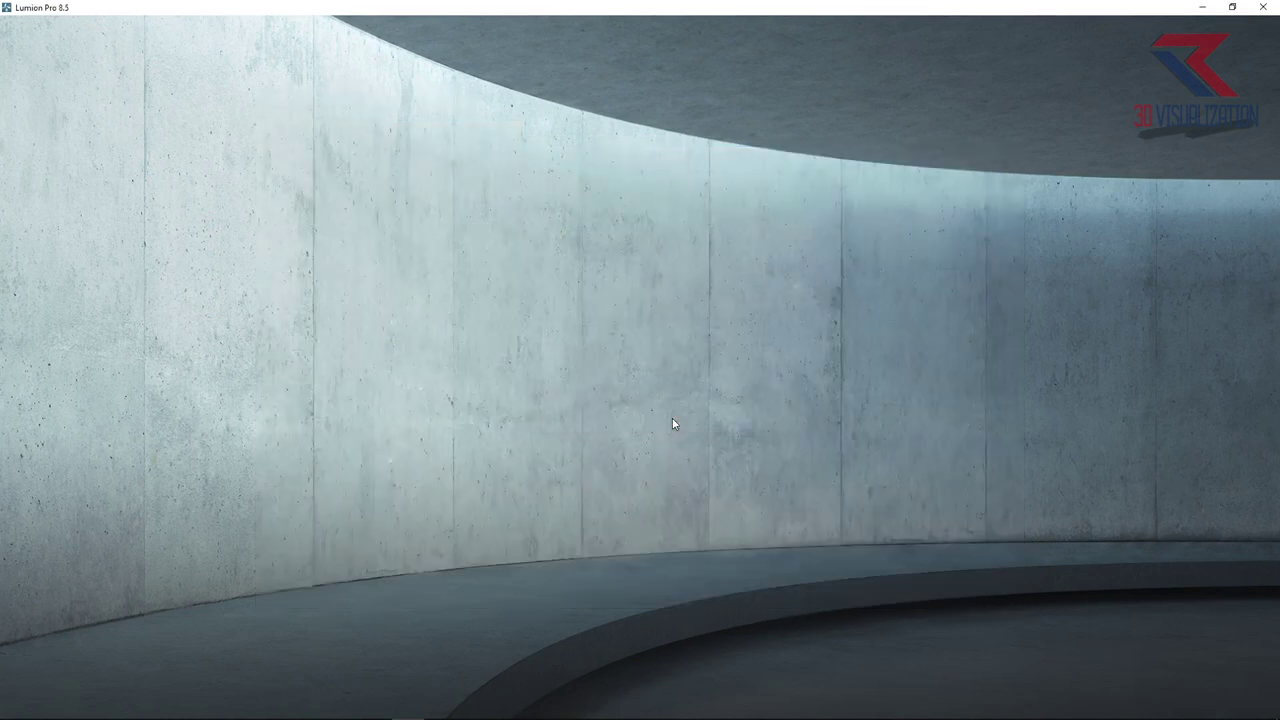
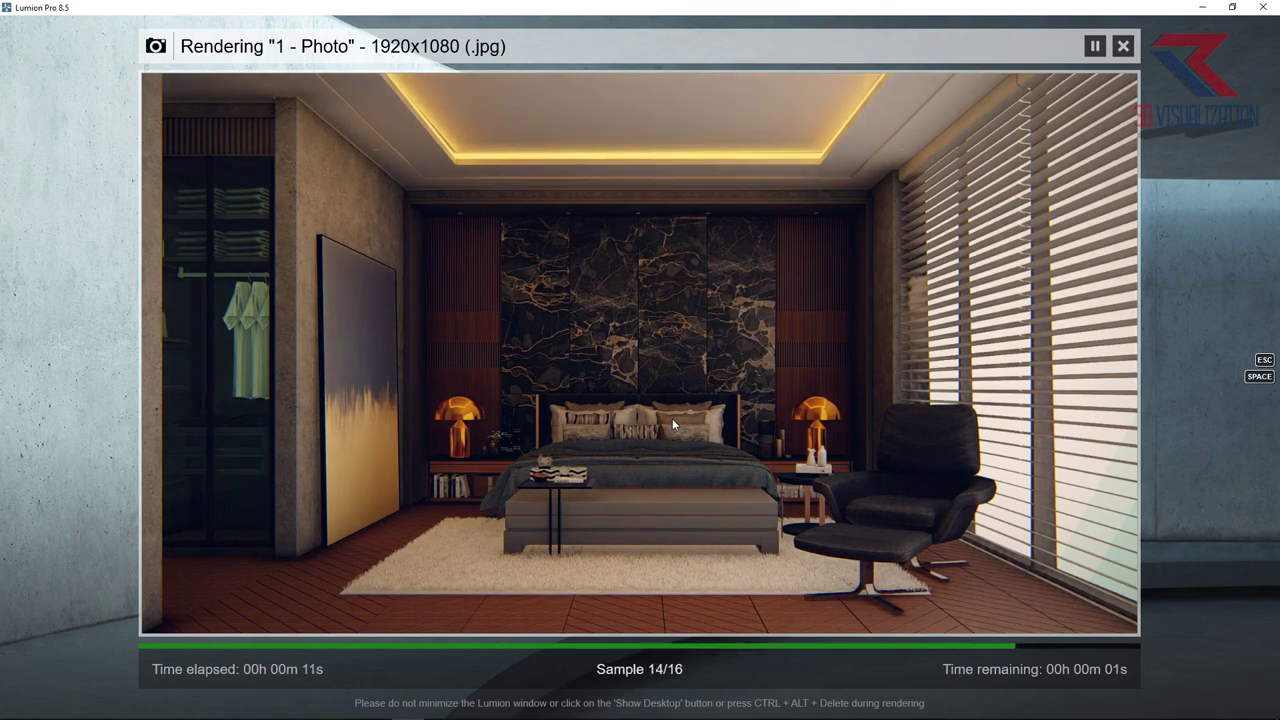
Step: Close the finished render, show the ceiling-lights layer and return to the saved photo view
{"action": "key", "text": "Escape"}
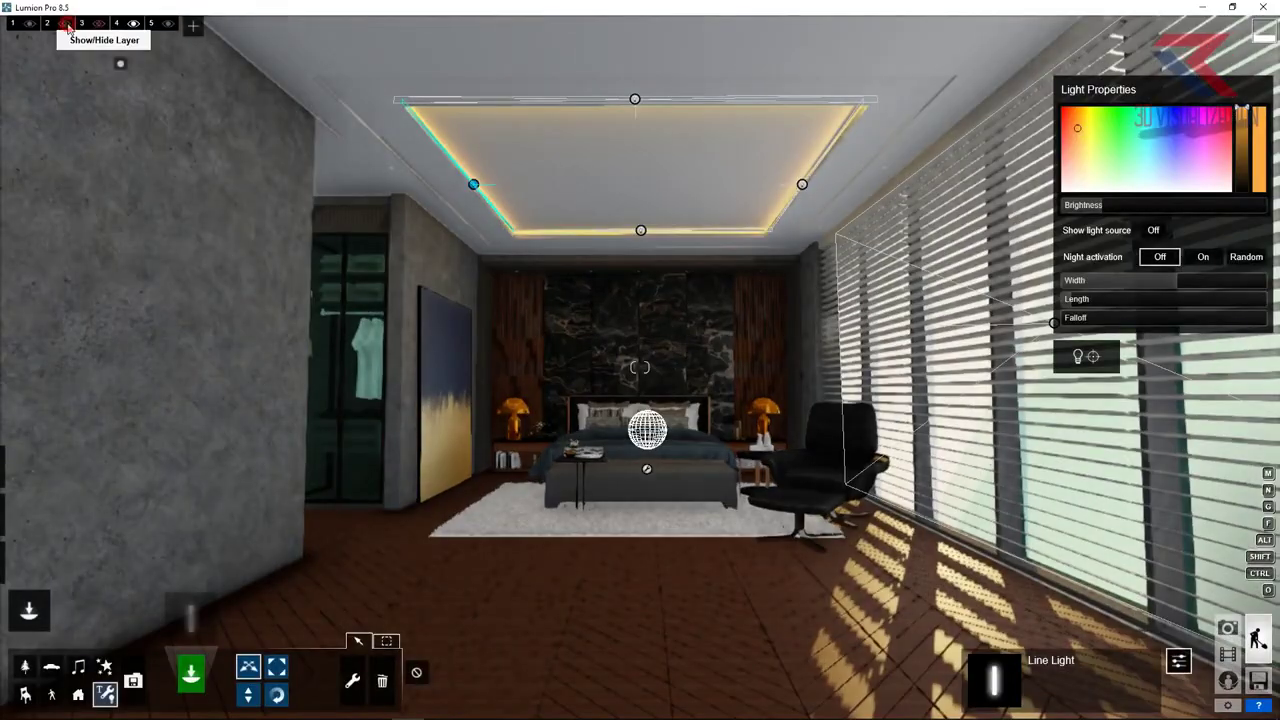
{"action": "left_click", "coordinate": [133, 22]}
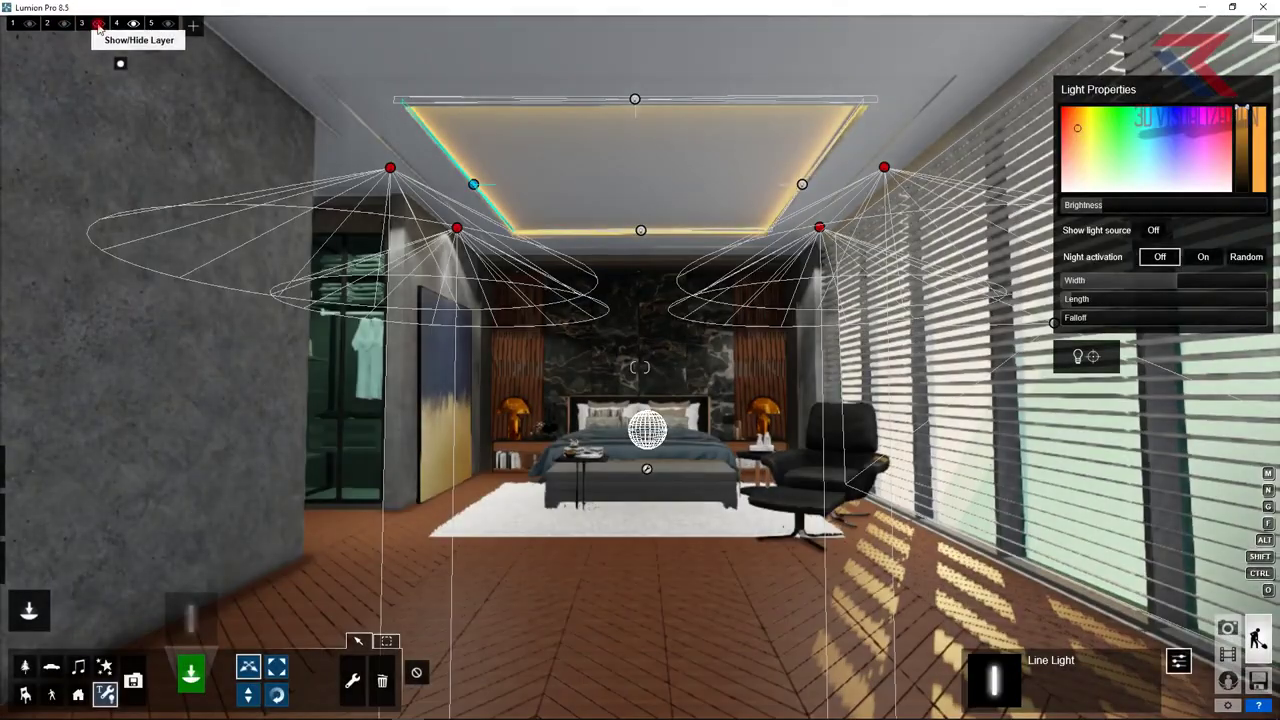
{"action": "left_click", "coordinate": [1228, 628]}
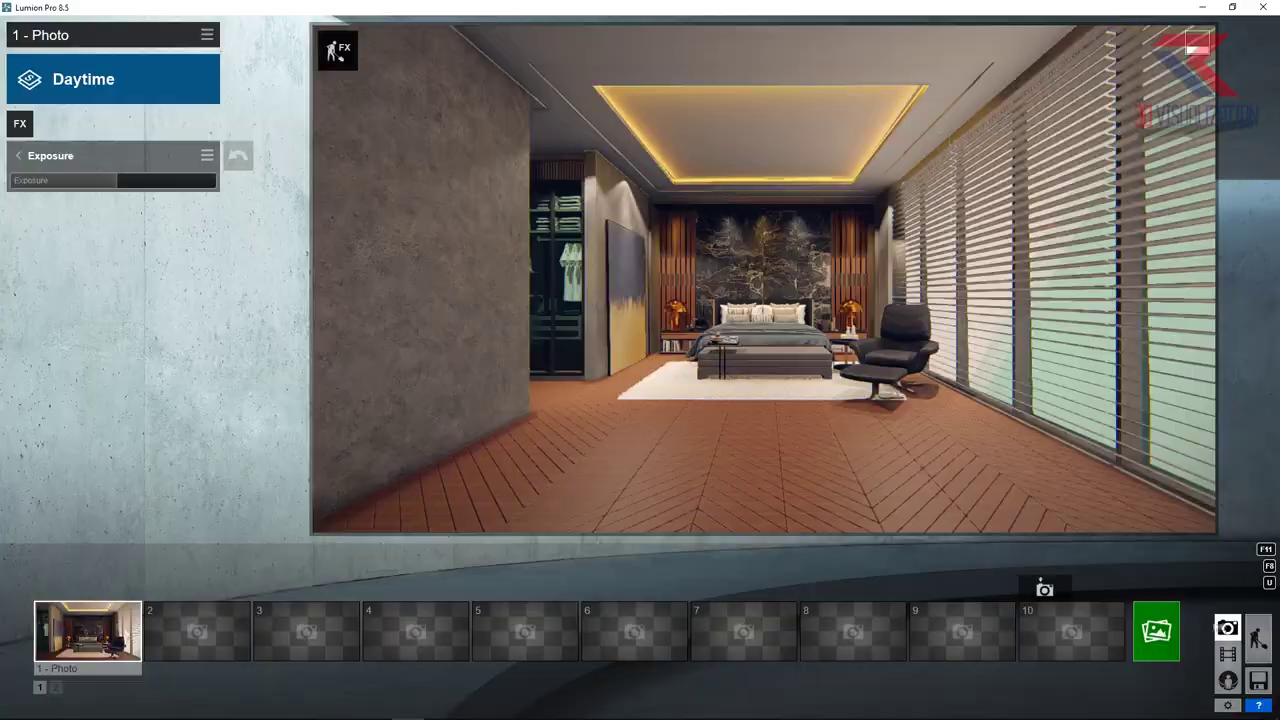
{"action": "left_click", "coordinate": [88, 630]}
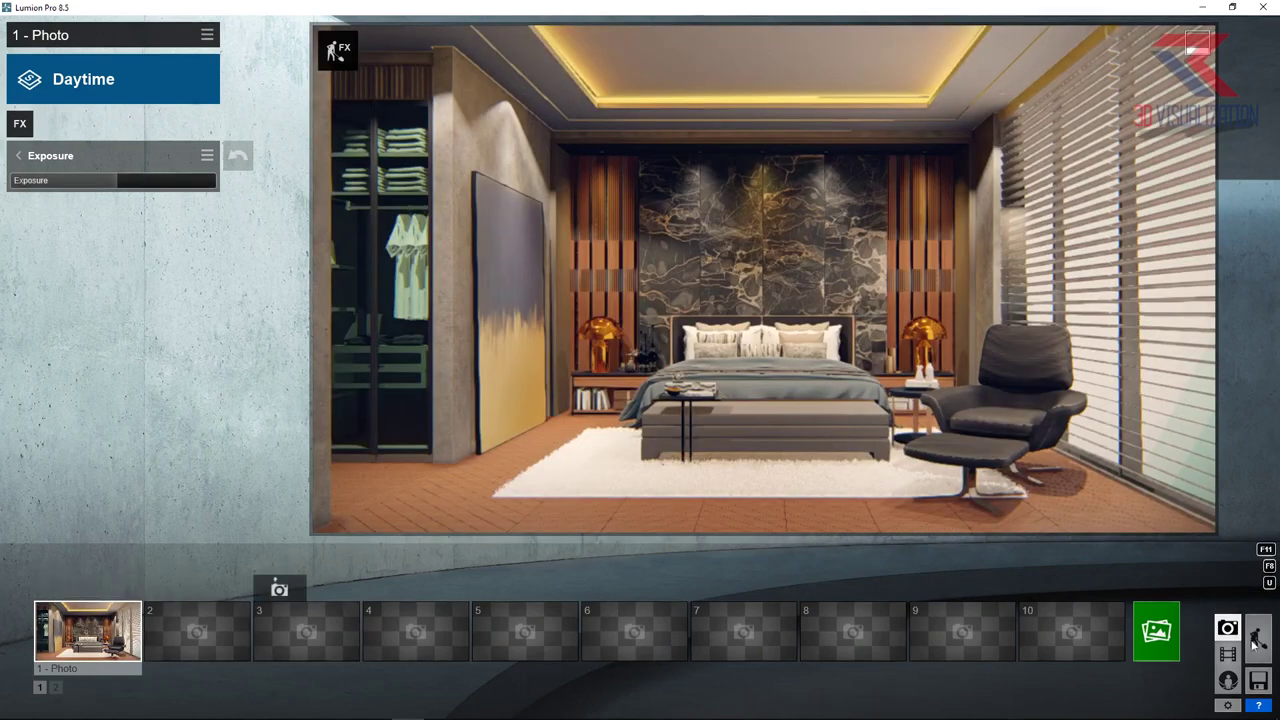
Step: Render photo 1 at Desktop 1920x1080, overwriting the previous JPG
{"action": "left_click", "coordinate": [1156, 628]}
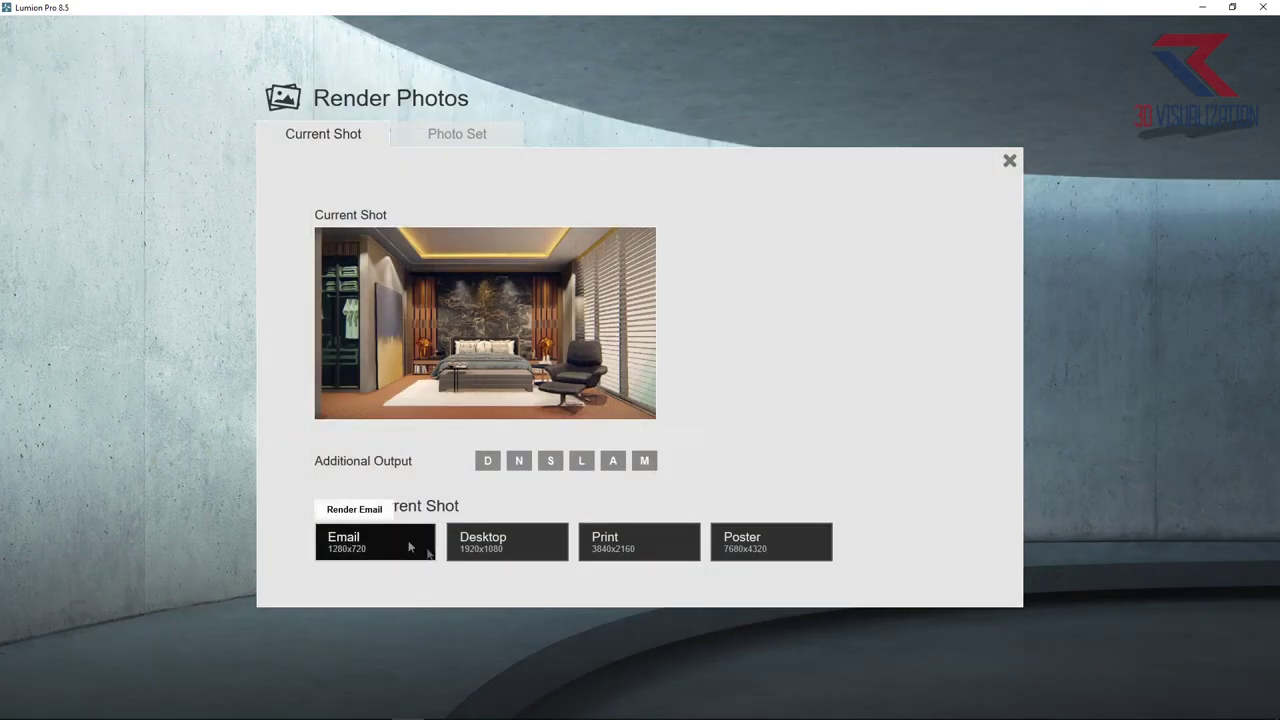
{"action": "left_click", "coordinate": [500, 545]}
{"action": "left_click", "coordinate": [695, 466]}
{"action": "left_click", "coordinate": [666, 412]}
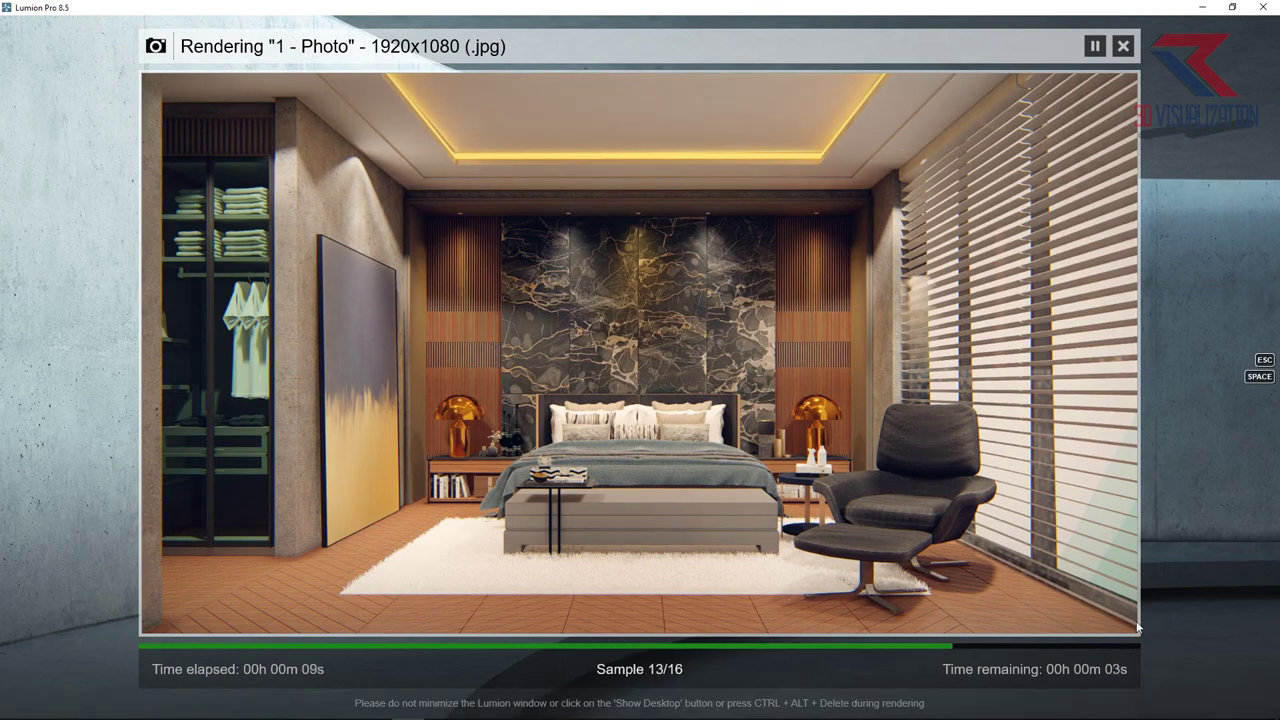
Step: Give the wardrobe glass the Custom Glass material in the Material Editor
{"action": "left_click", "coordinate": [1080, 613]}
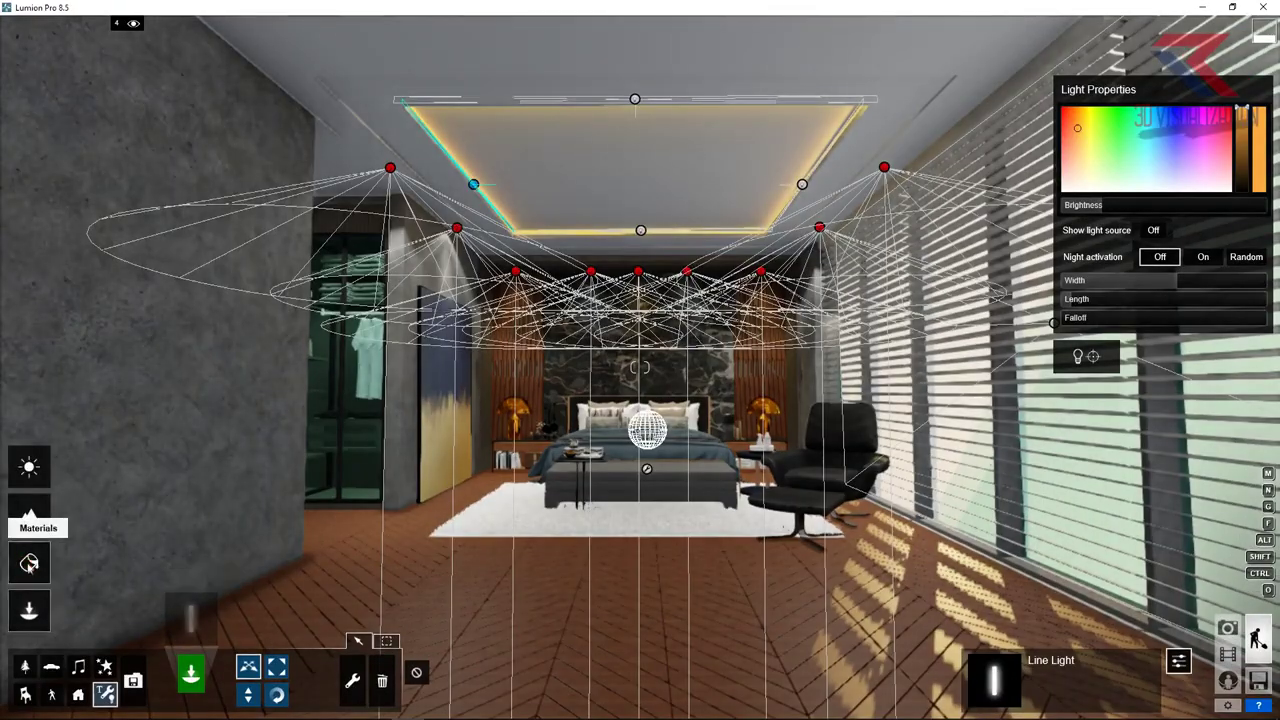
{"action": "left_click", "coordinate": [29, 565]}
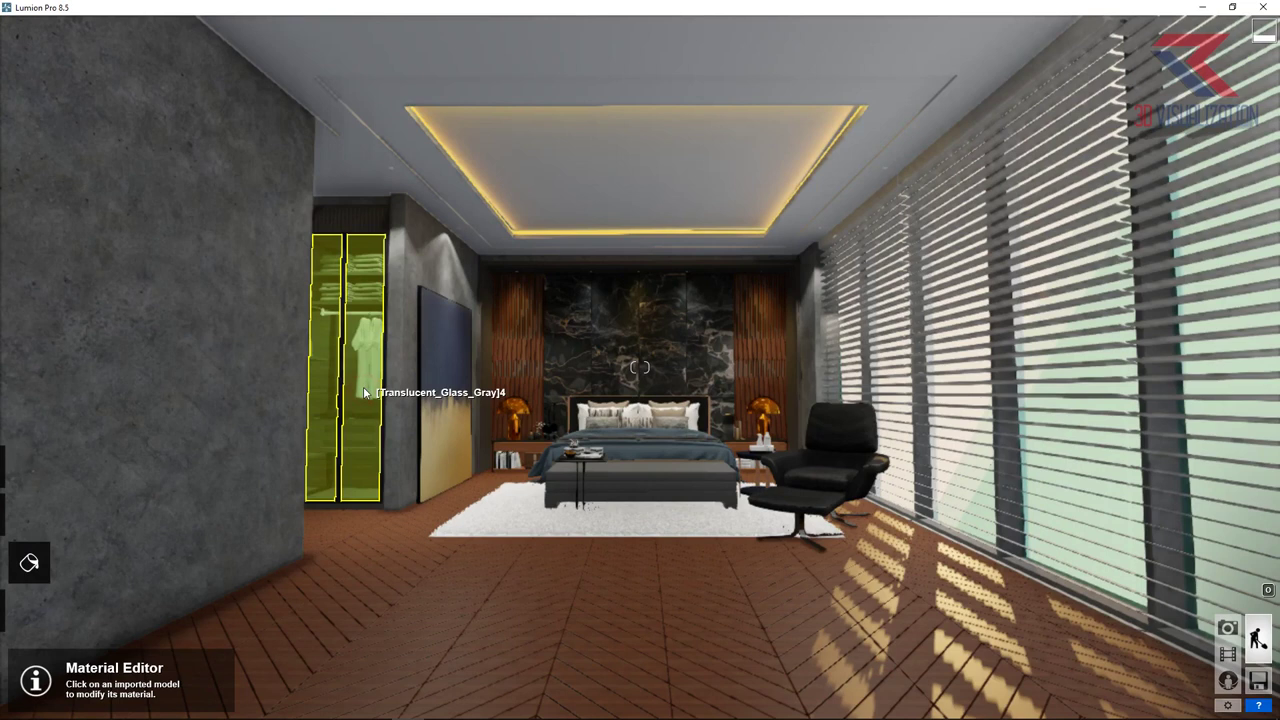
{"action": "left_click", "coordinate": [365, 392]}
{"action": "left_click", "coordinate": [56, 410]}
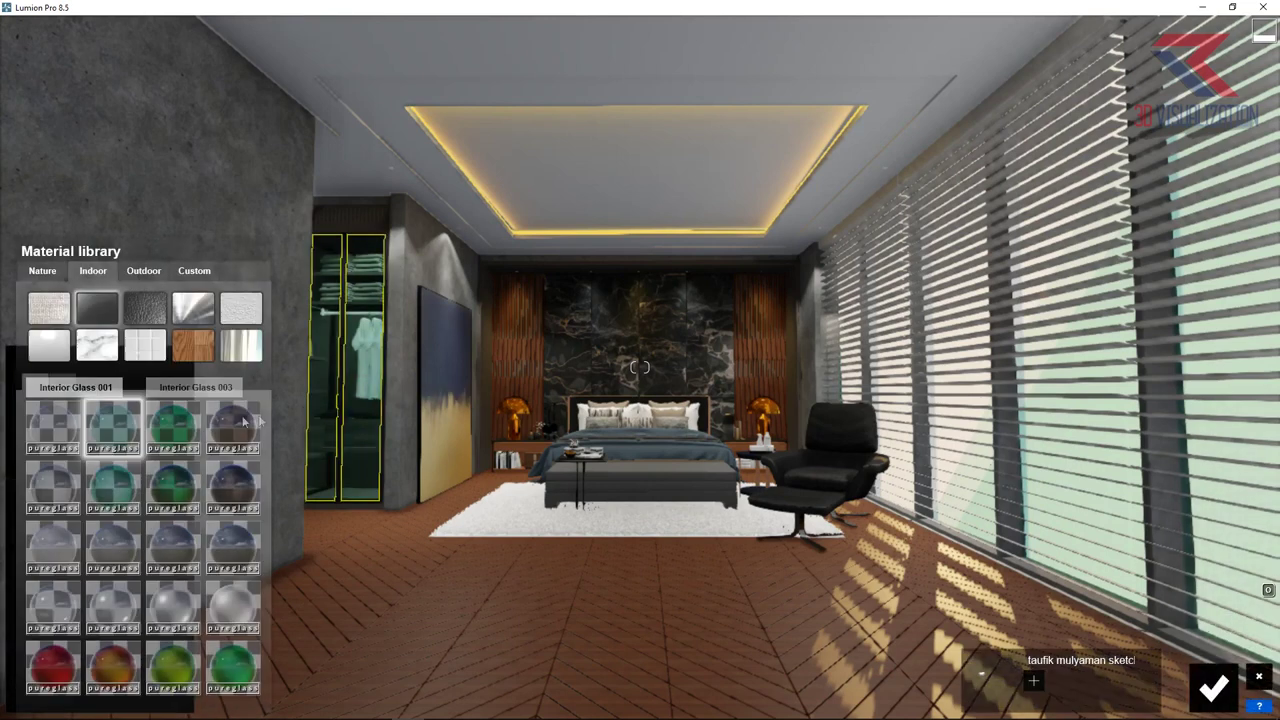
{"action": "left_click", "coordinate": [194, 271]}
{"action": "left_click", "coordinate": [240, 310]}
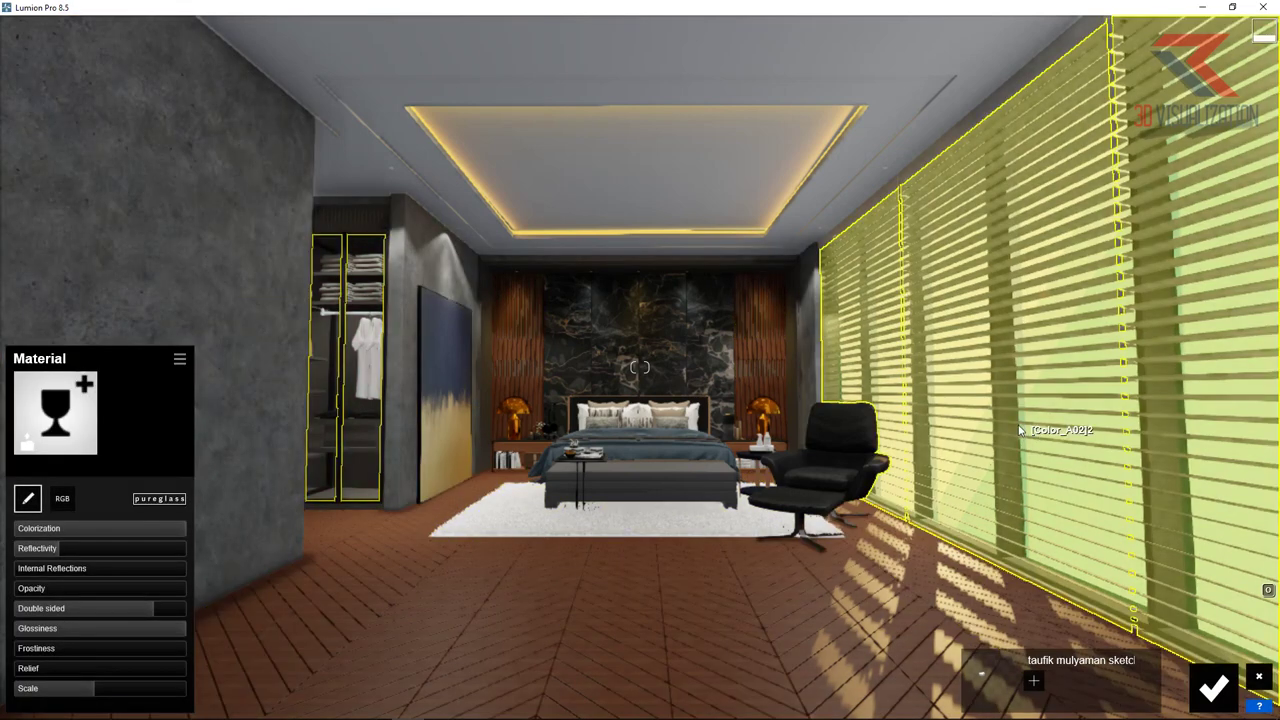
{"action": "left_click", "coordinate": [1213, 687]}
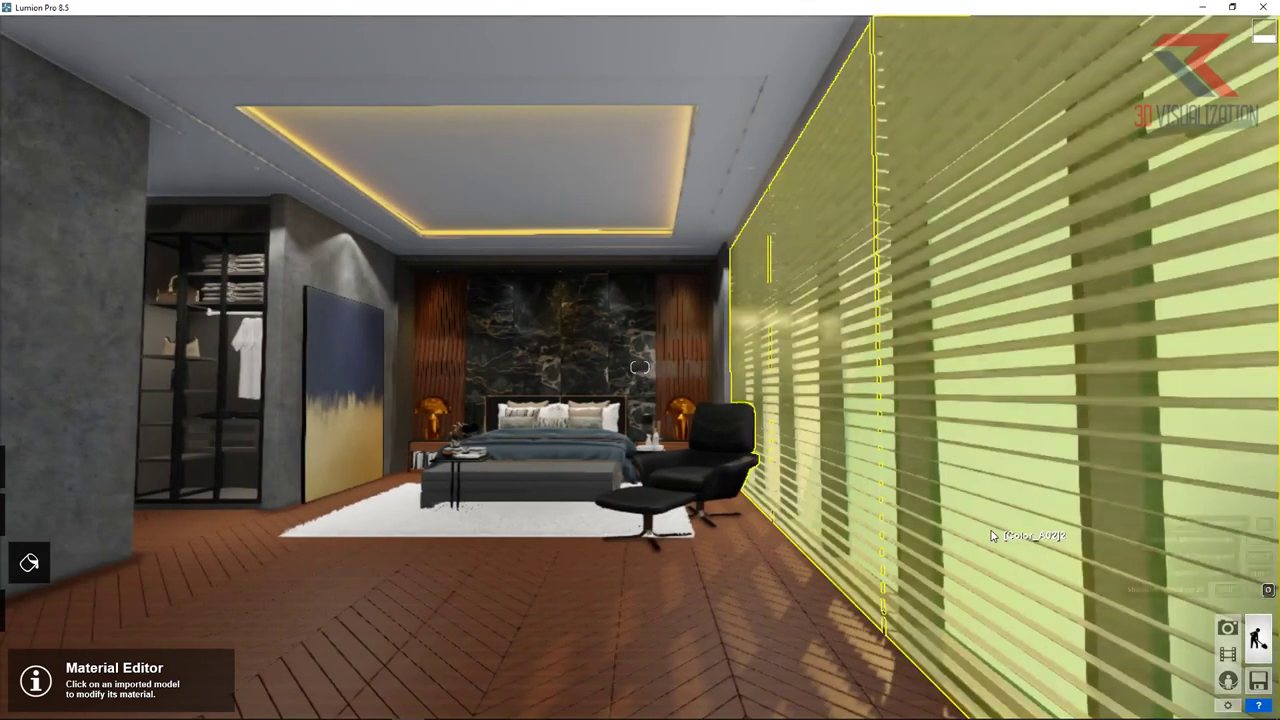
Step: Apply the Custom Glass material to the window glazing and return to the bedroom photo view
{"action": "right_click_drag", "start_coordinate": [1022, 540], "coordinate": [673, 517]}
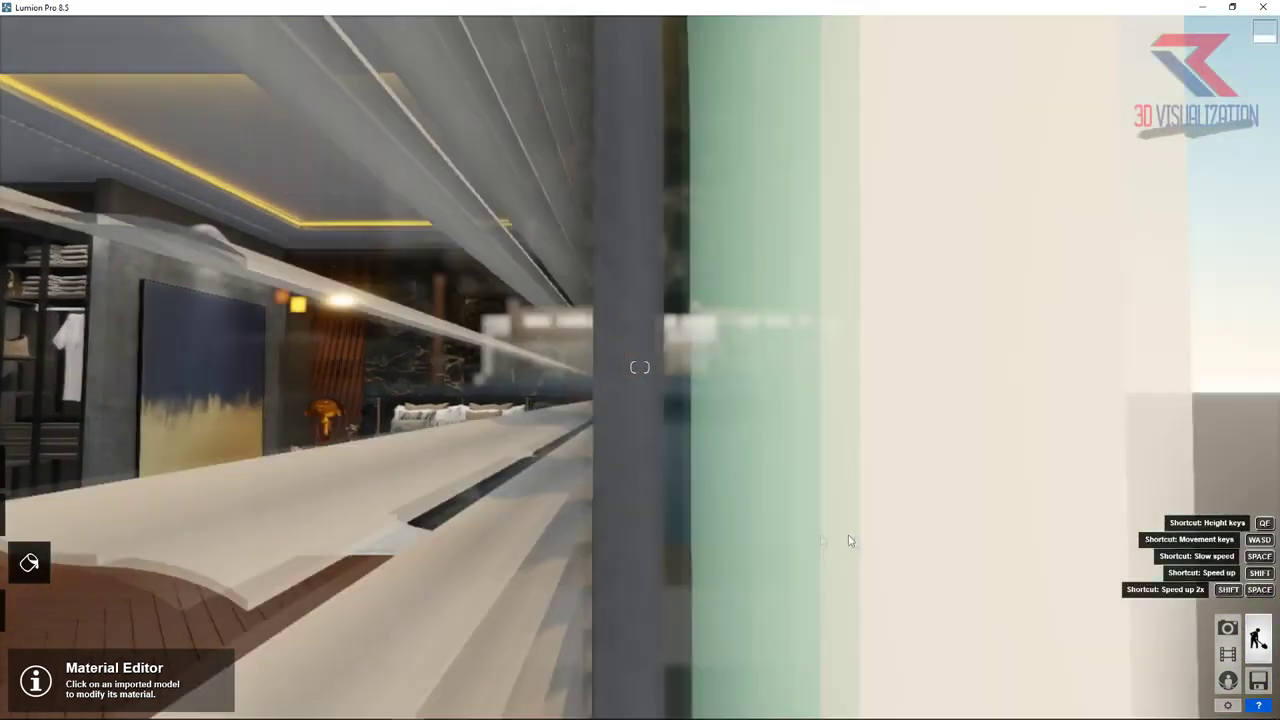
{"action": "left_click", "coordinate": [456, 548]}
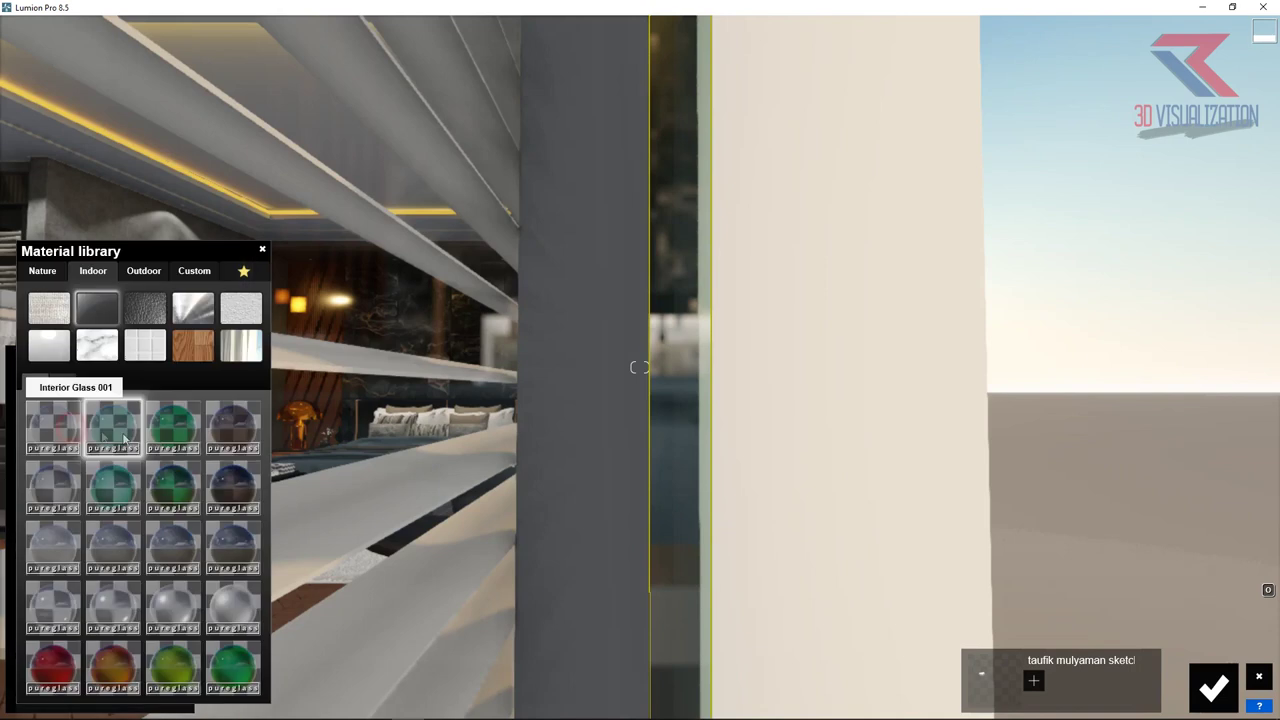
{"action": "left_click", "coordinate": [194, 271]}
{"action": "left_click", "coordinate": [226, 305]}
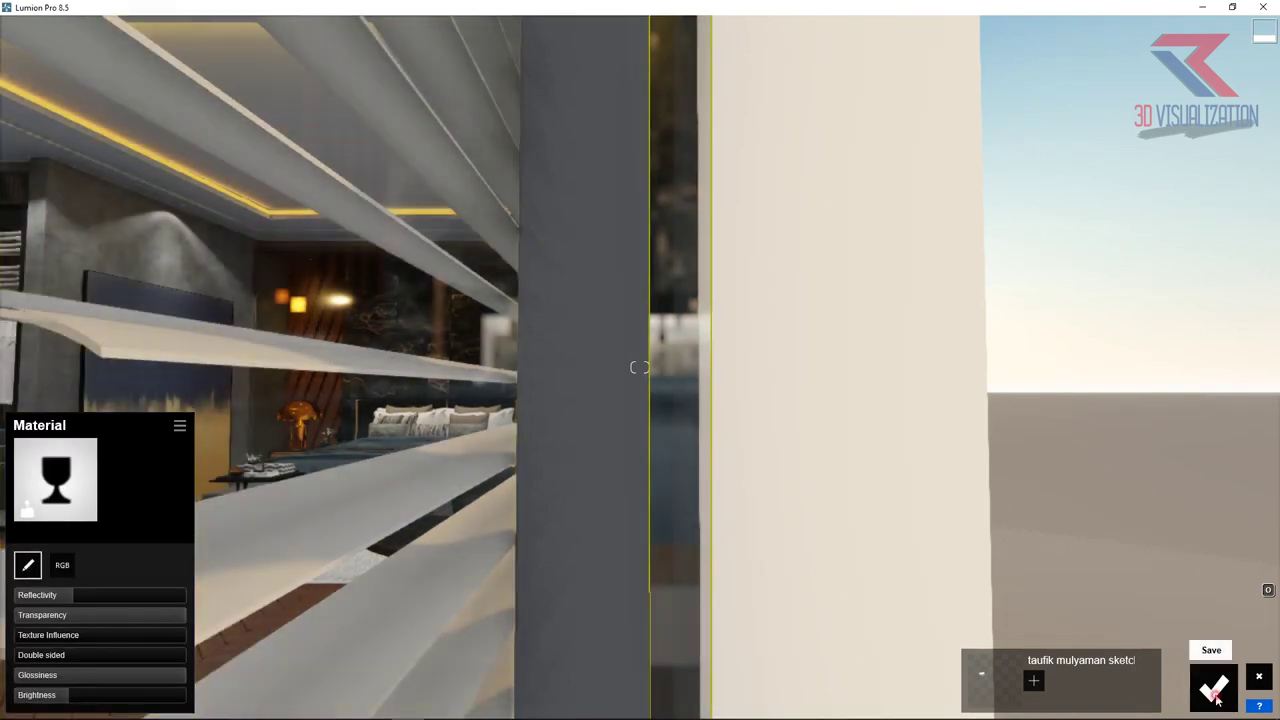
{"action": "left_click", "coordinate": [1213, 687]}
{"action": "left_click", "coordinate": [1227, 627]}
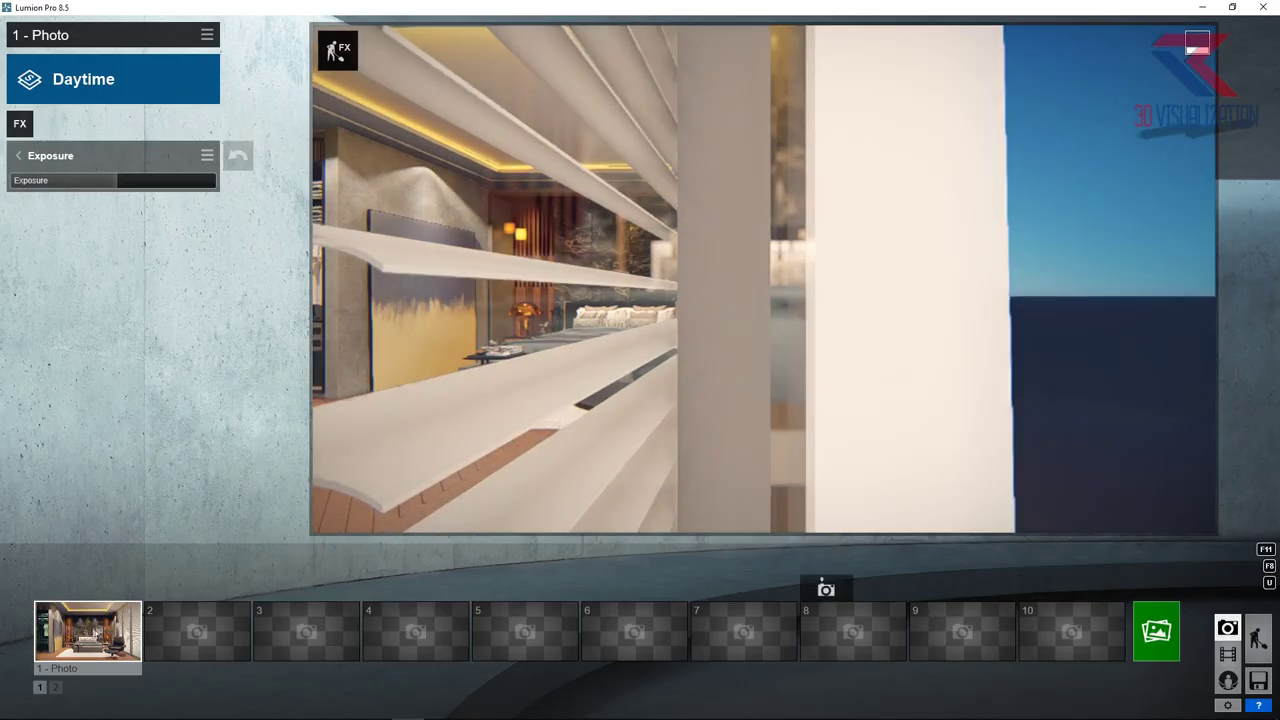
{"action": "left_click", "coordinate": [93, 633]}
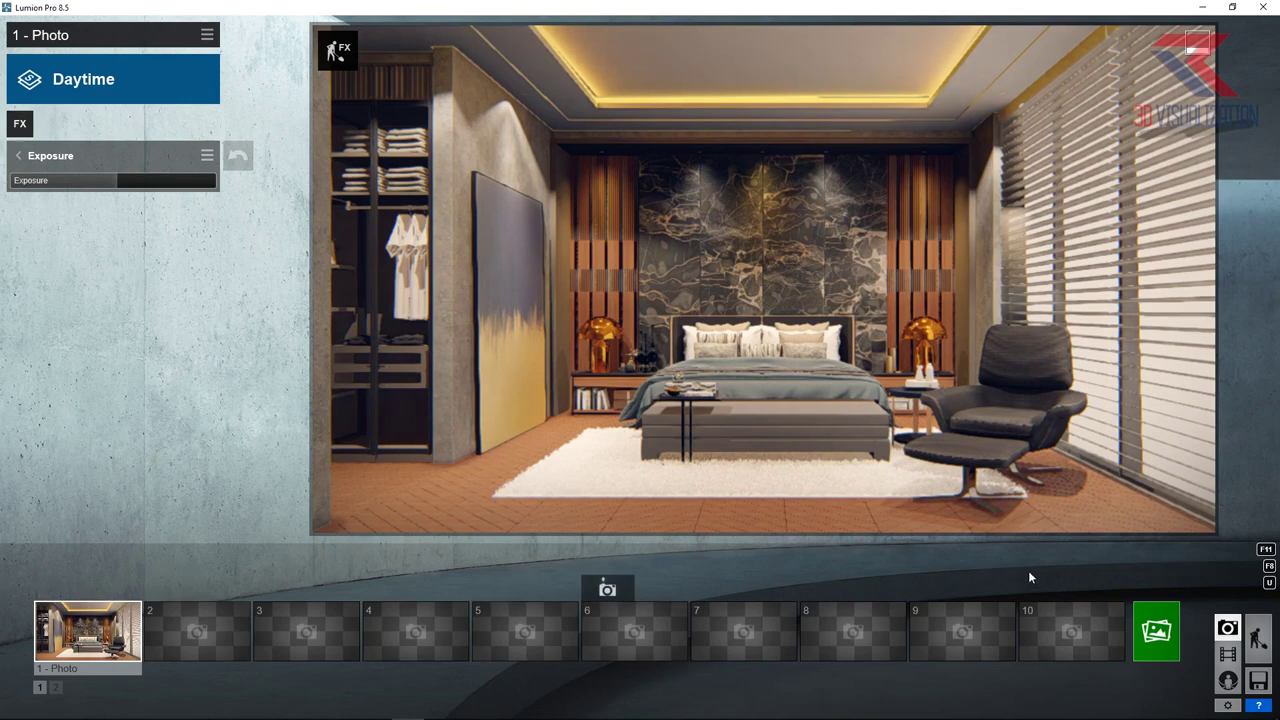
Step: Re-render photo 1 at 1920x1080 over the earlier JPG, then go back to Build mode
{"action": "left_click", "coordinate": [1178, 613]}
{"action": "left_click", "coordinate": [474, 551]}
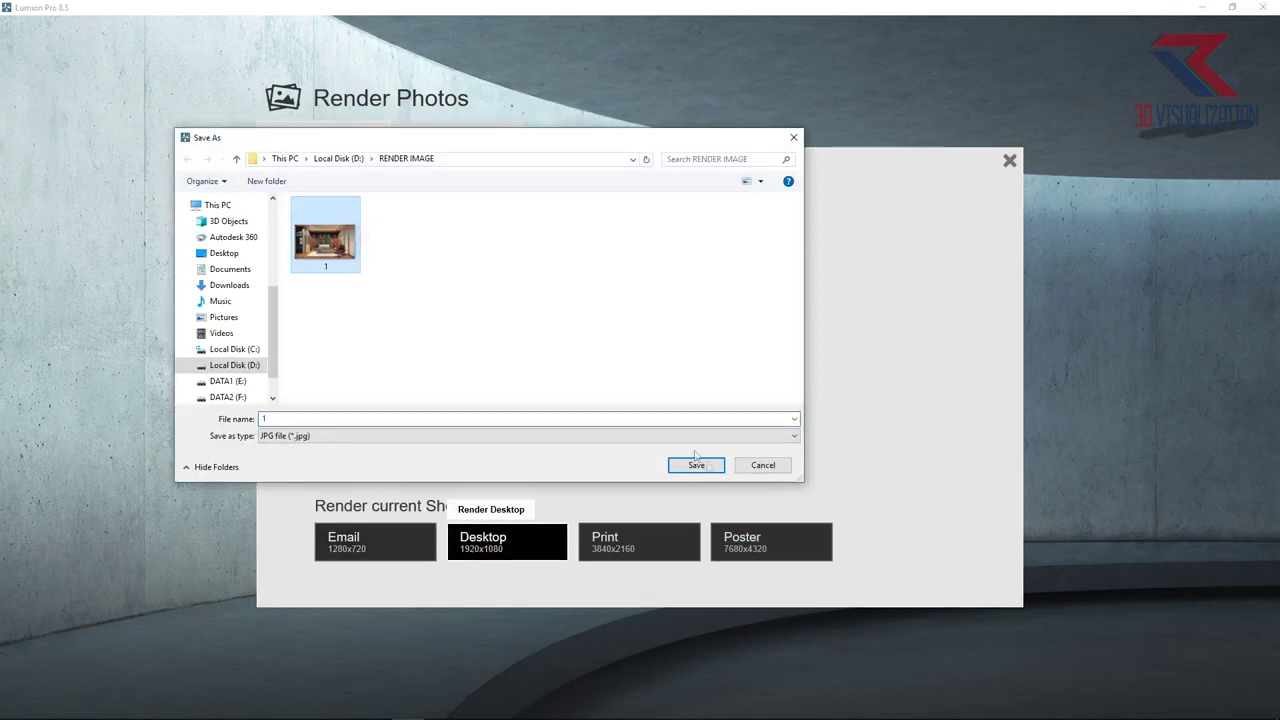
{"action": "left_click", "coordinate": [696, 464]}
{"action": "left_click", "coordinate": [657, 413]}
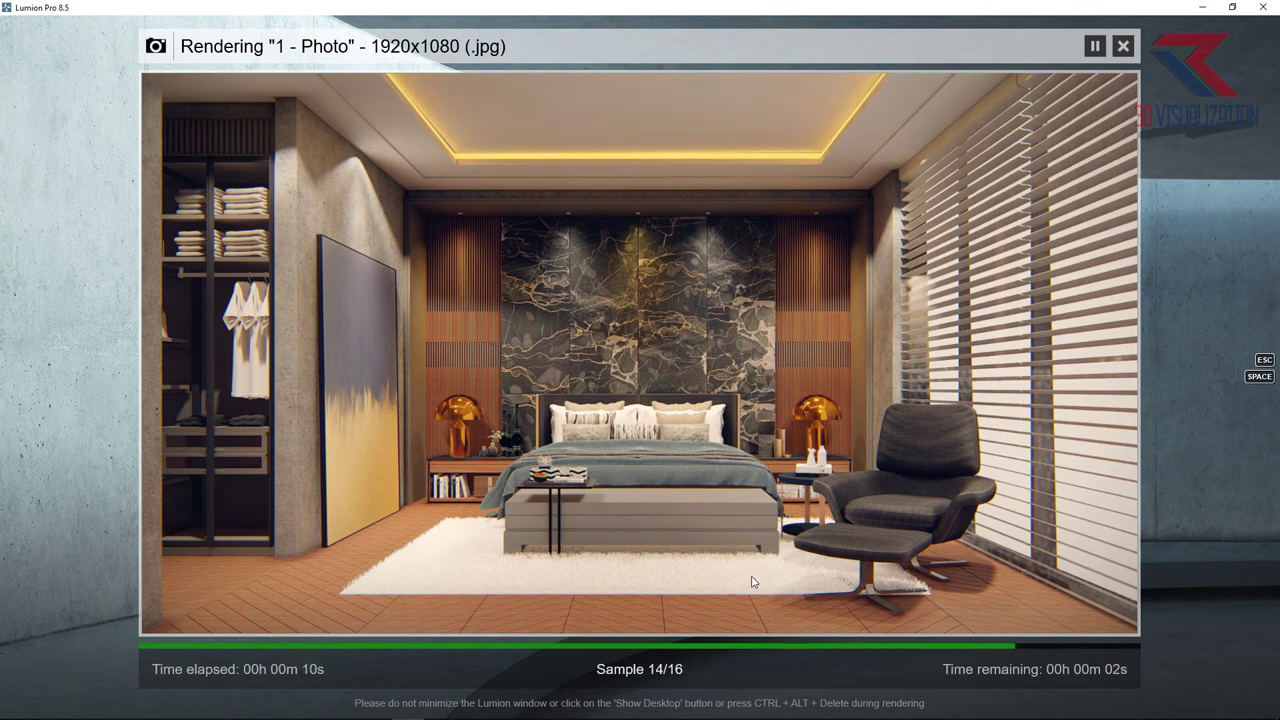
{"action": "left_click", "coordinate": [1075, 613]}
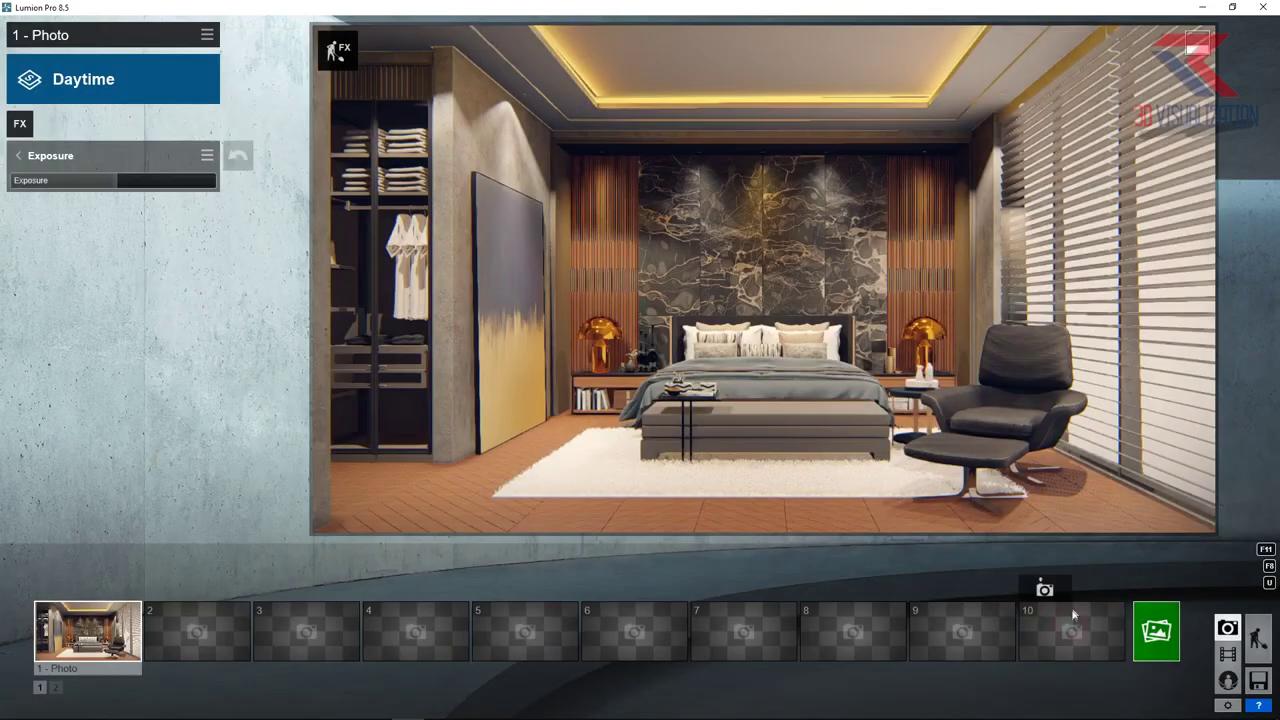
{"action": "left_click", "coordinate": [1257, 641]}
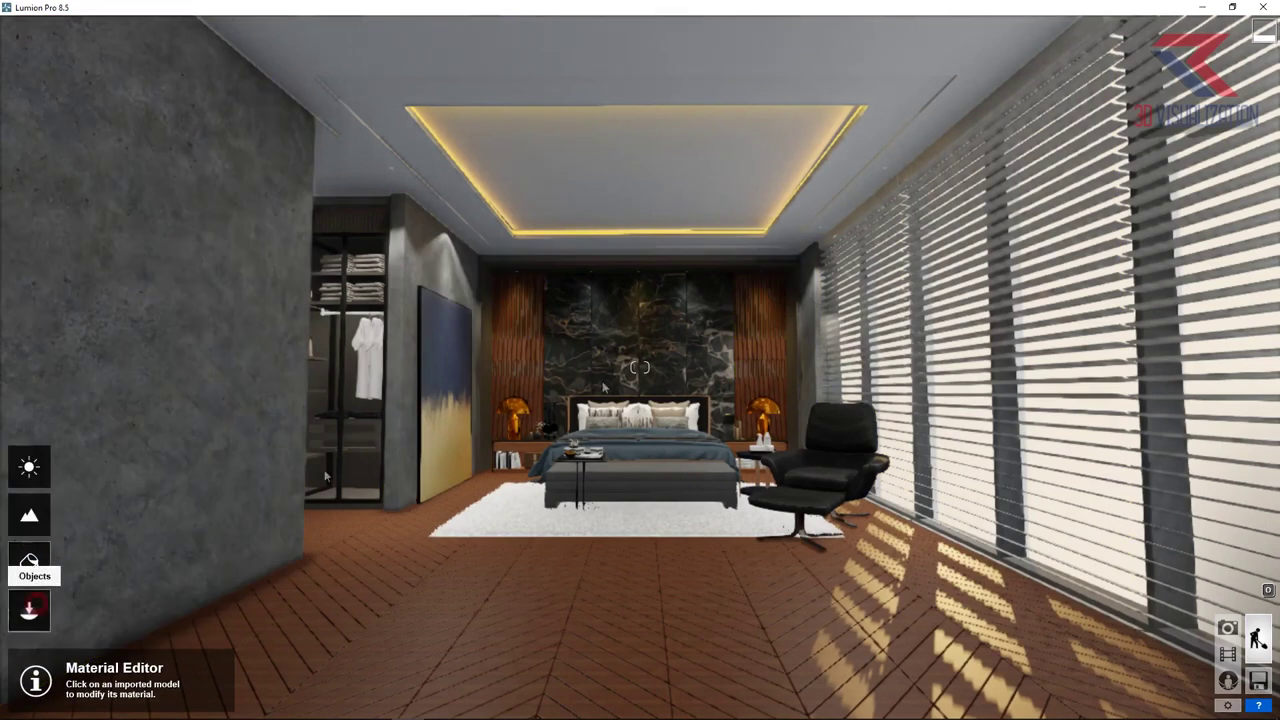
Step: Select the four ceiling spotlights near the wardrobe and window and turn their position lock off
{"action": "left_click", "coordinate": [24, 566]}
{"action": "left_click", "coordinate": [819, 230]}
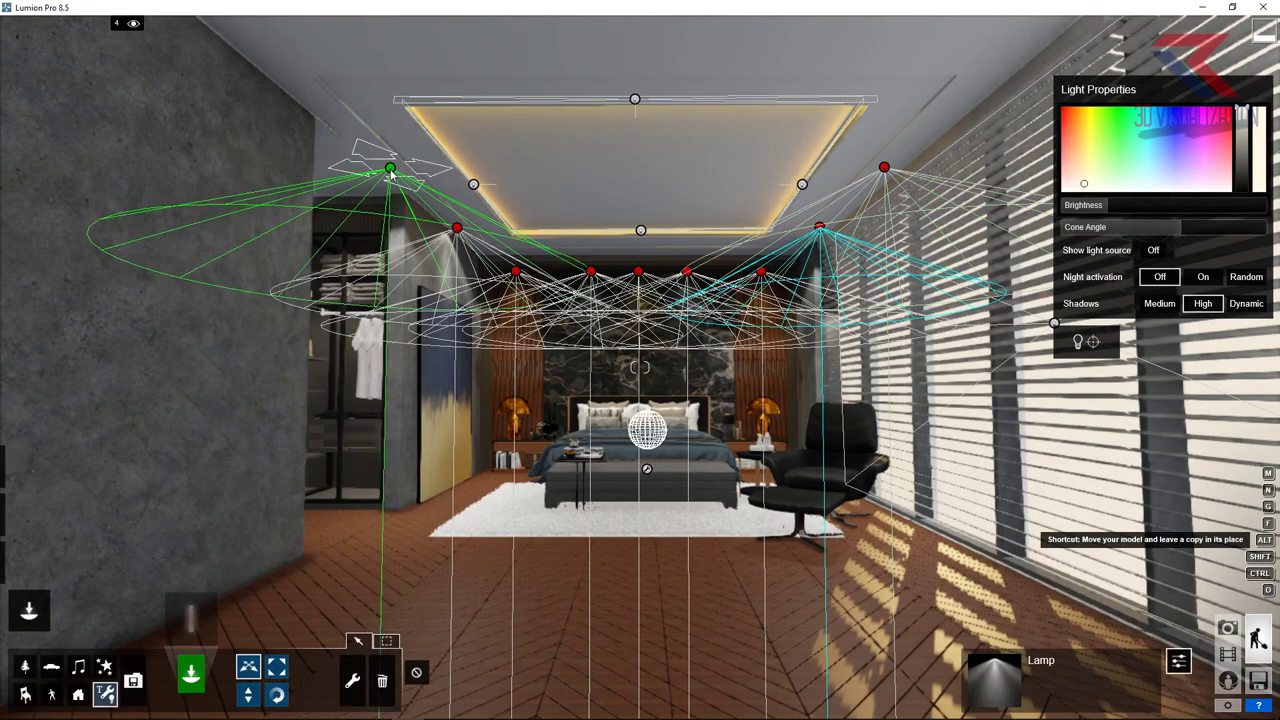
{"action": "left_click", "coordinate": [456, 229], "text": "ctrl"}
{"action": "left_click", "coordinate": [390, 167], "text": "ctrl"}
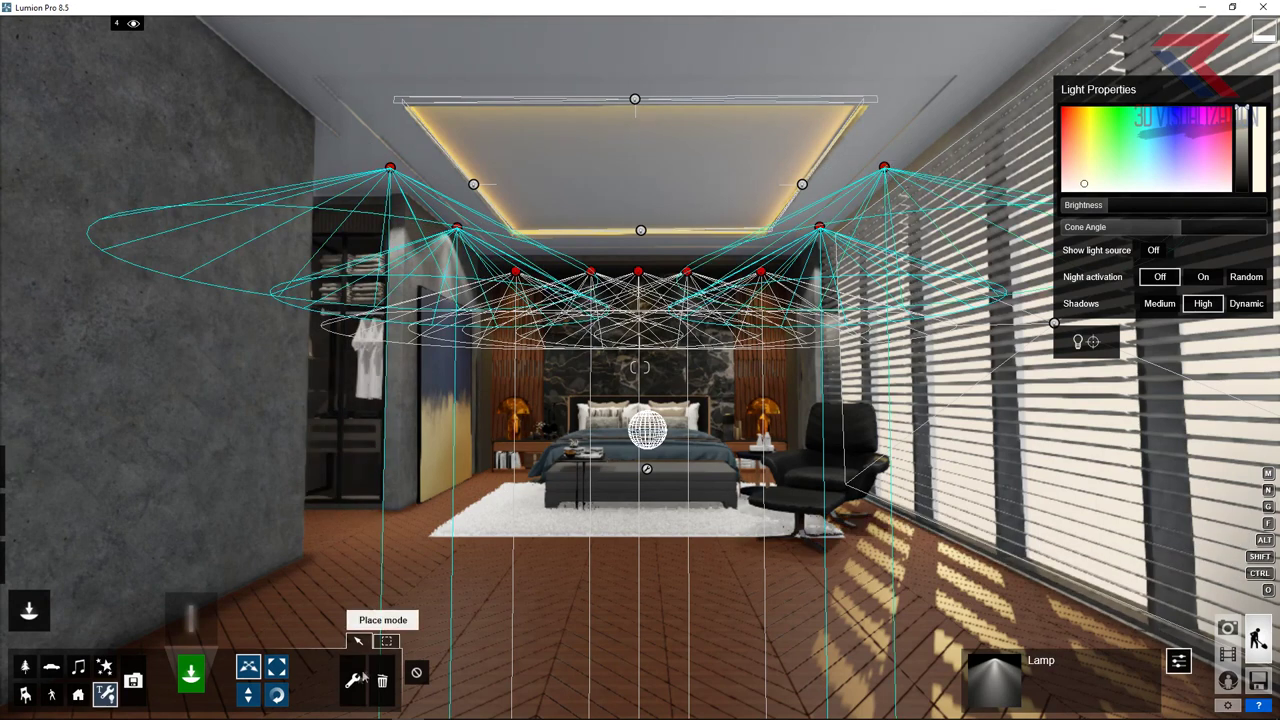
{"action": "left_click", "coordinate": [362, 679]}
{"action": "left_click", "coordinate": [884, 170]}
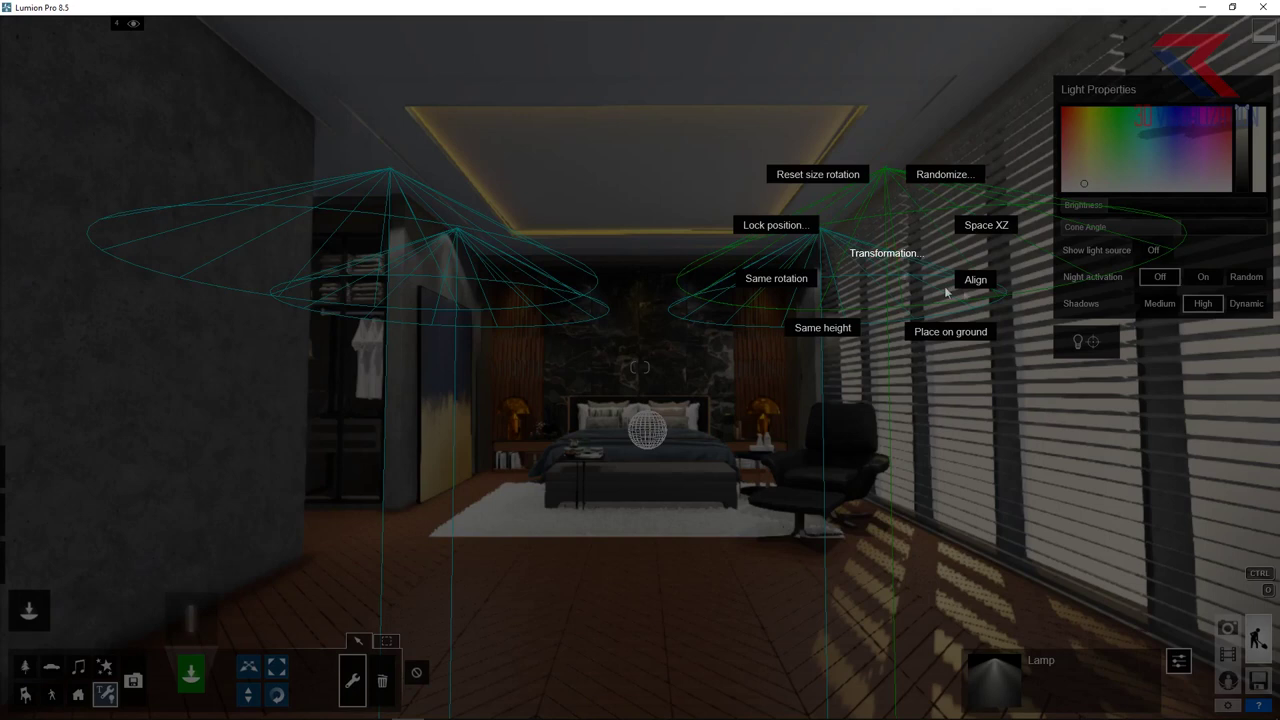
{"action": "left_click", "coordinate": [796, 226]}
{"action": "left_click", "coordinate": [786, 280]}
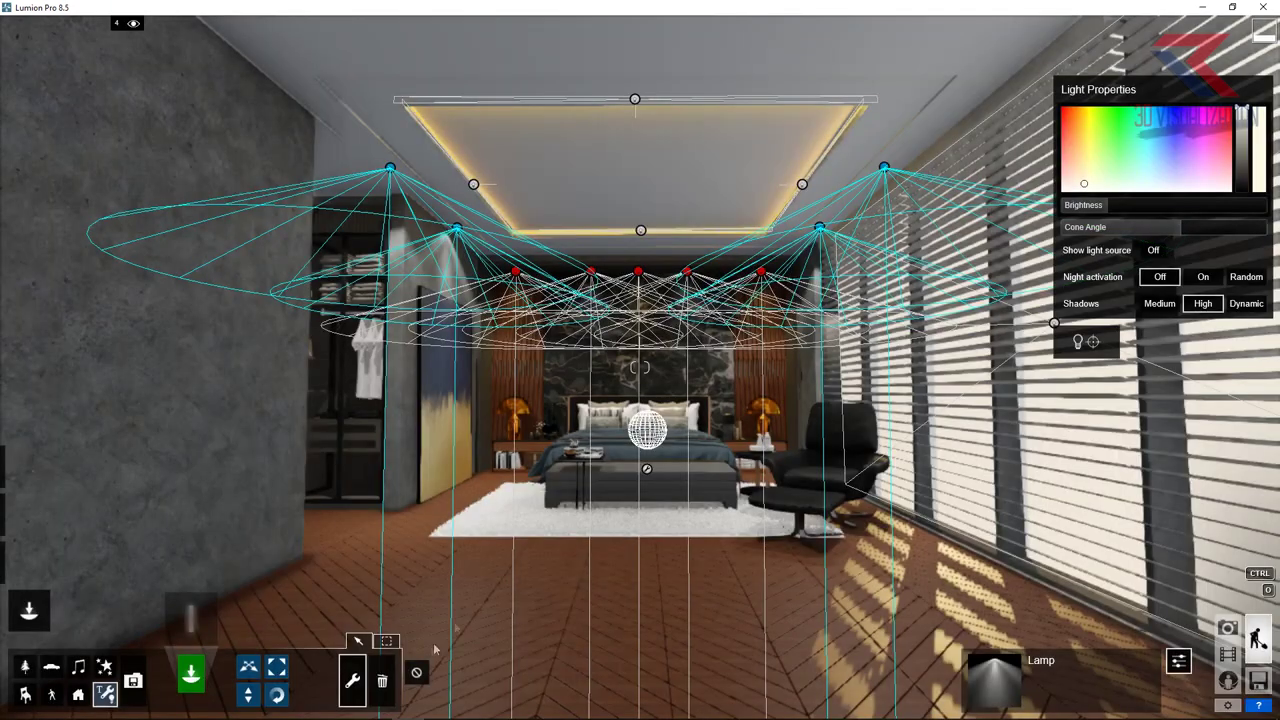
Step: Delete the four selected spotlights and show the Spotlights library
{"action": "left_click", "coordinate": [381, 680]}
{"action": "left_click", "coordinate": [390, 168]}
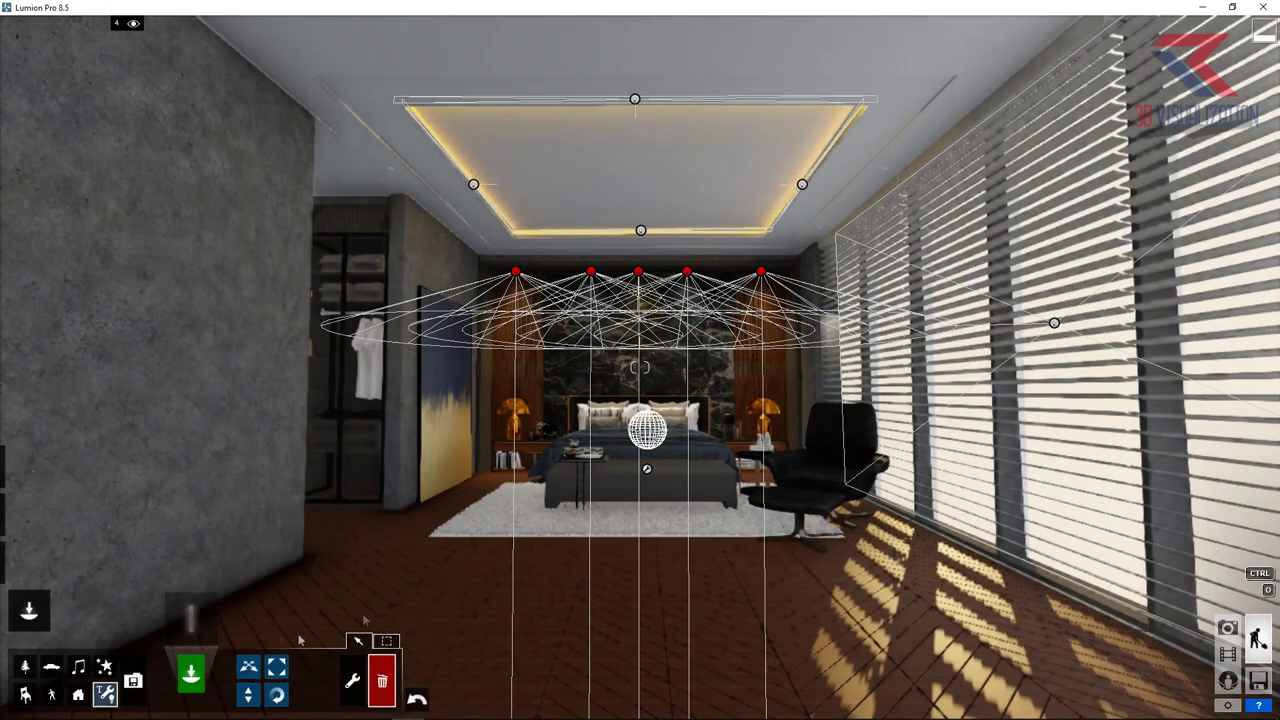
{"action": "left_click", "coordinate": [170, 627]}
{"action": "left_click", "coordinate": [340, 162]}
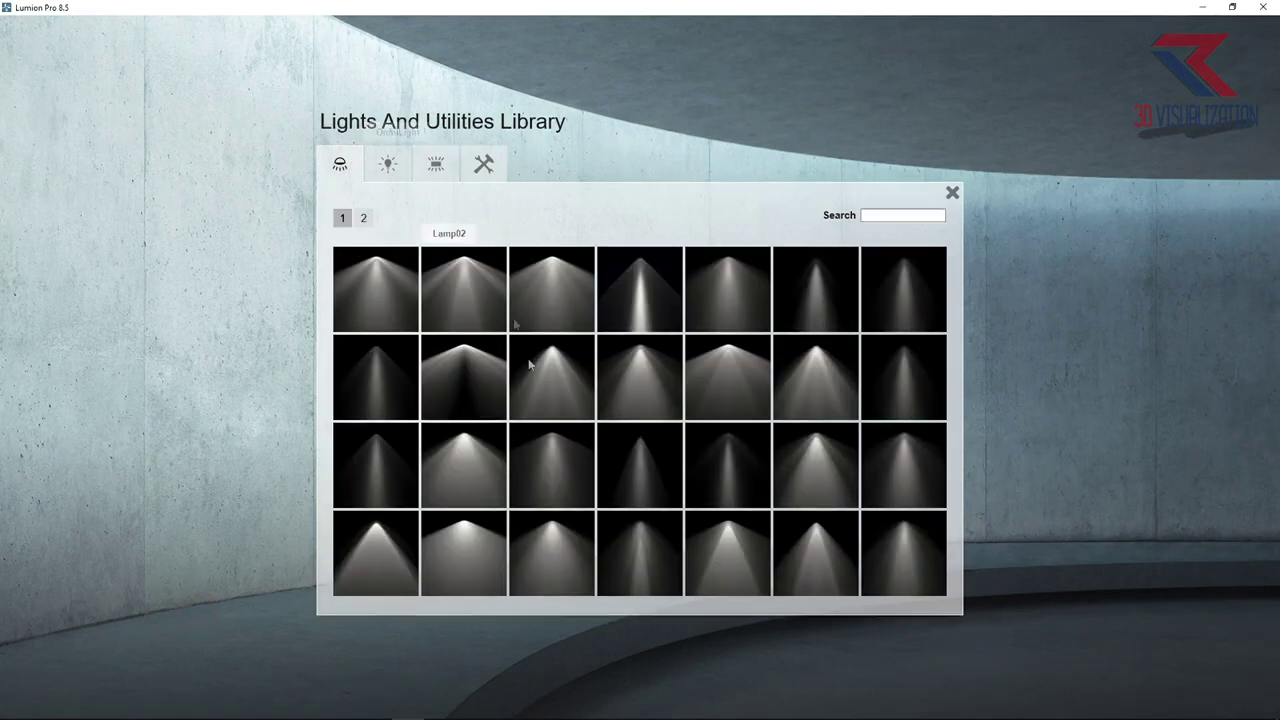
Step: Place a Lamp22 spotlight above the painting with High shadows, 2.7 rad cone and brightness about 31
{"action": "left_click", "coordinate": [385, 567]}
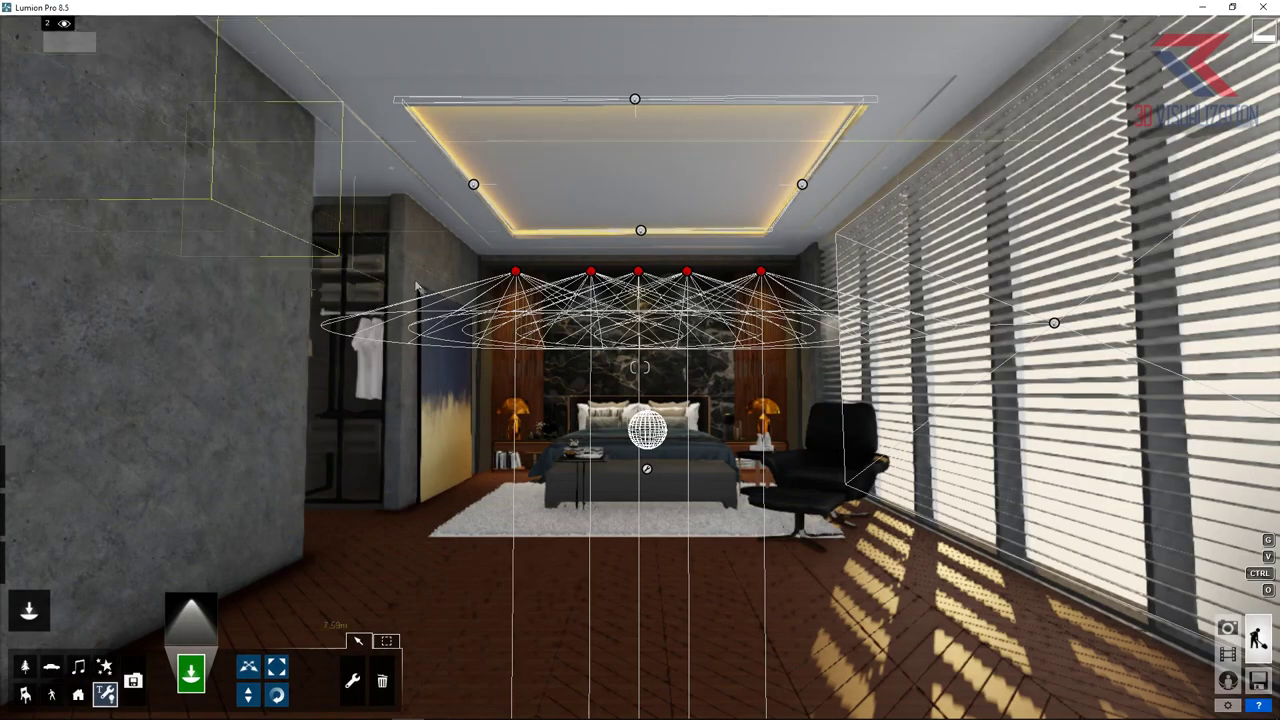
{"action": "left_click", "coordinate": [47, 23]}
{"action": "left_click", "coordinate": [253, 76]}
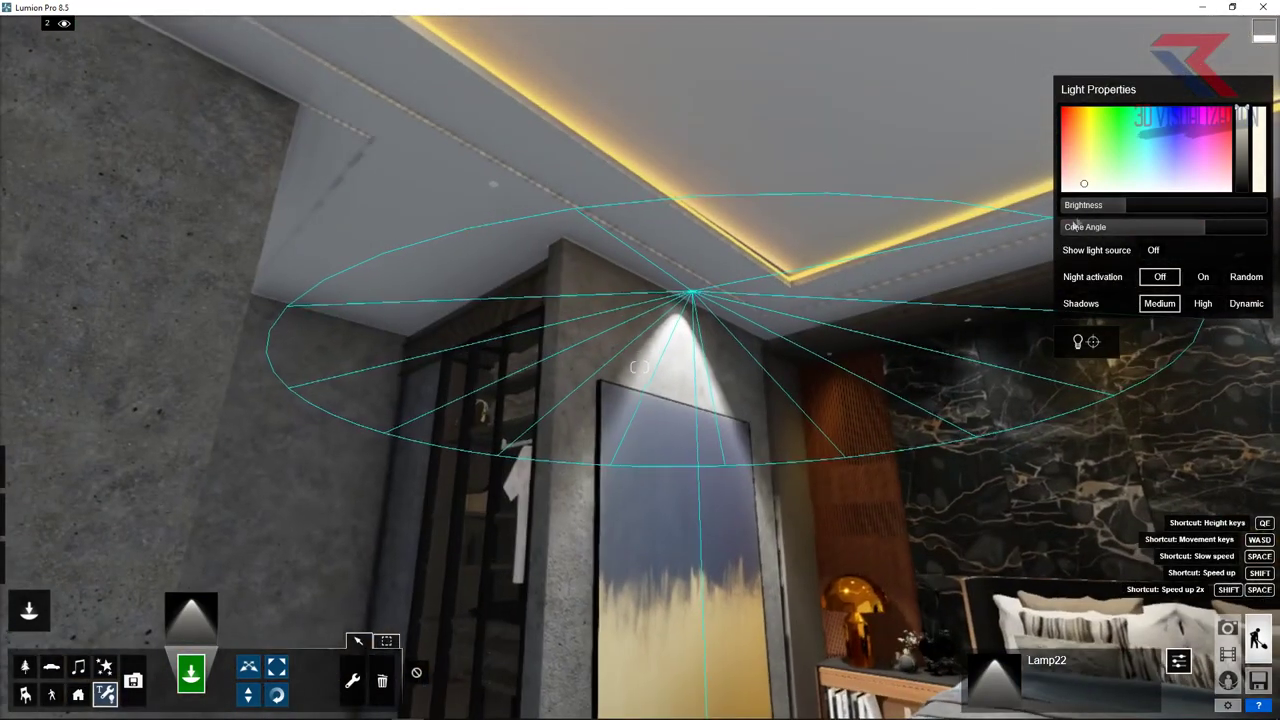
{"action": "left_click_drag", "start_coordinate": [1150, 229], "coordinate": [1188, 233]}
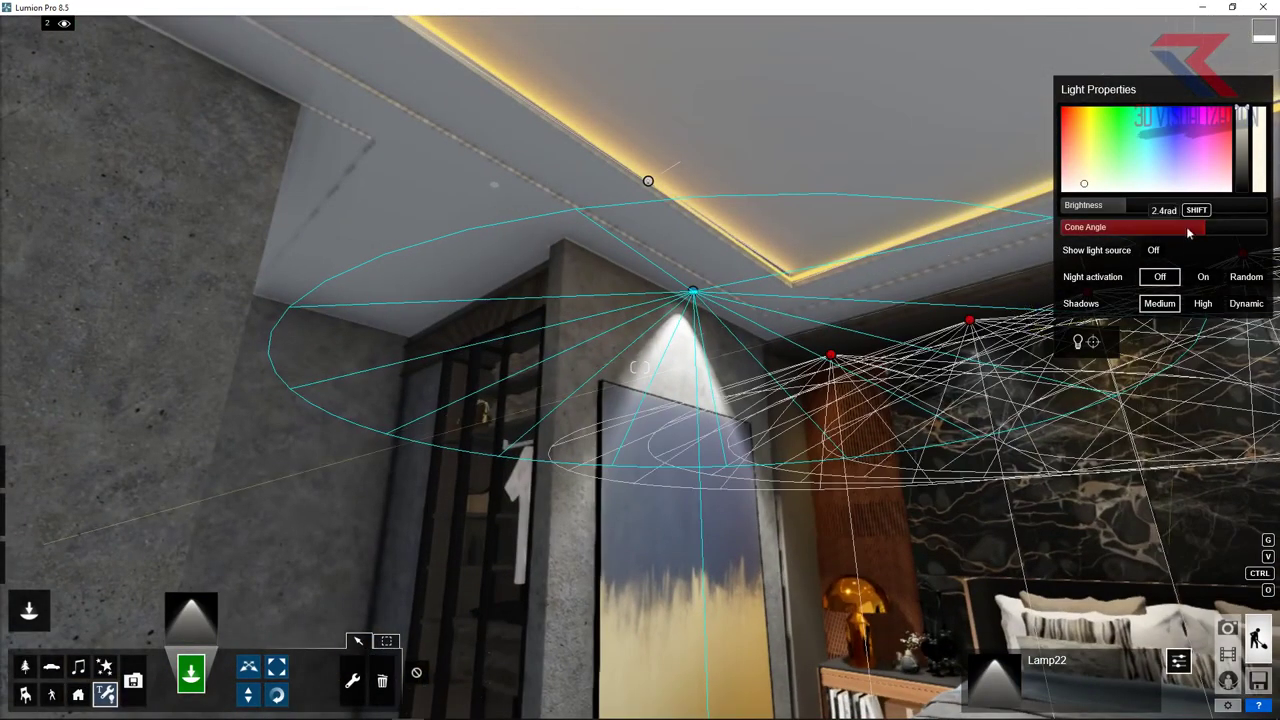
{"action": "left_click", "coordinate": [1203, 303]}
{"action": "mouse_move", "coordinate": [1178, 229]}
{"action": "left_mouse_down"}
{"action": "mouse_move", "coordinate": [1258, 240]}
{"action": "mouse_move", "coordinate": [1220, 228]}
{"action": "left_mouse_up"}
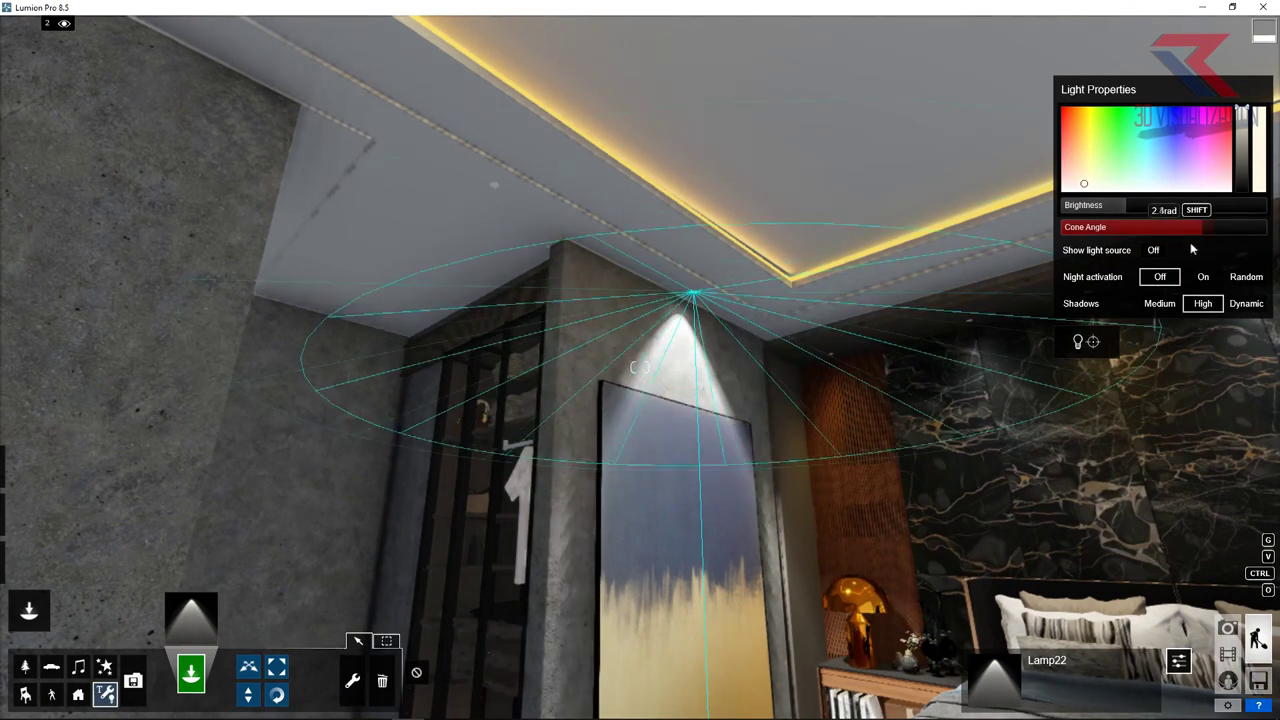
{"action": "left_click", "coordinate": [1113, 208]}
{"action": "left_click_drag", "start_coordinate": [1113, 208], "coordinate": [1104, 209]}
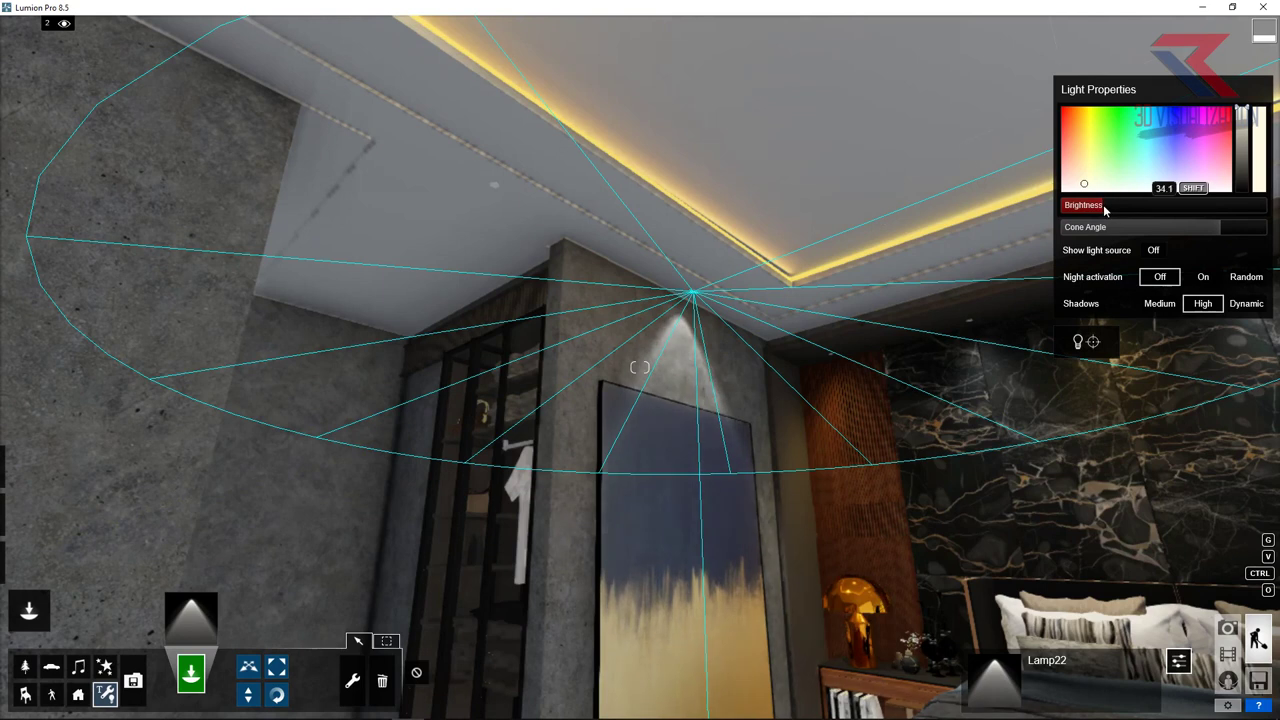
Step: Move the new spotlight along the ceiling into the corner beside the window blinds
{"action": "left_click", "coordinate": [248, 665]}
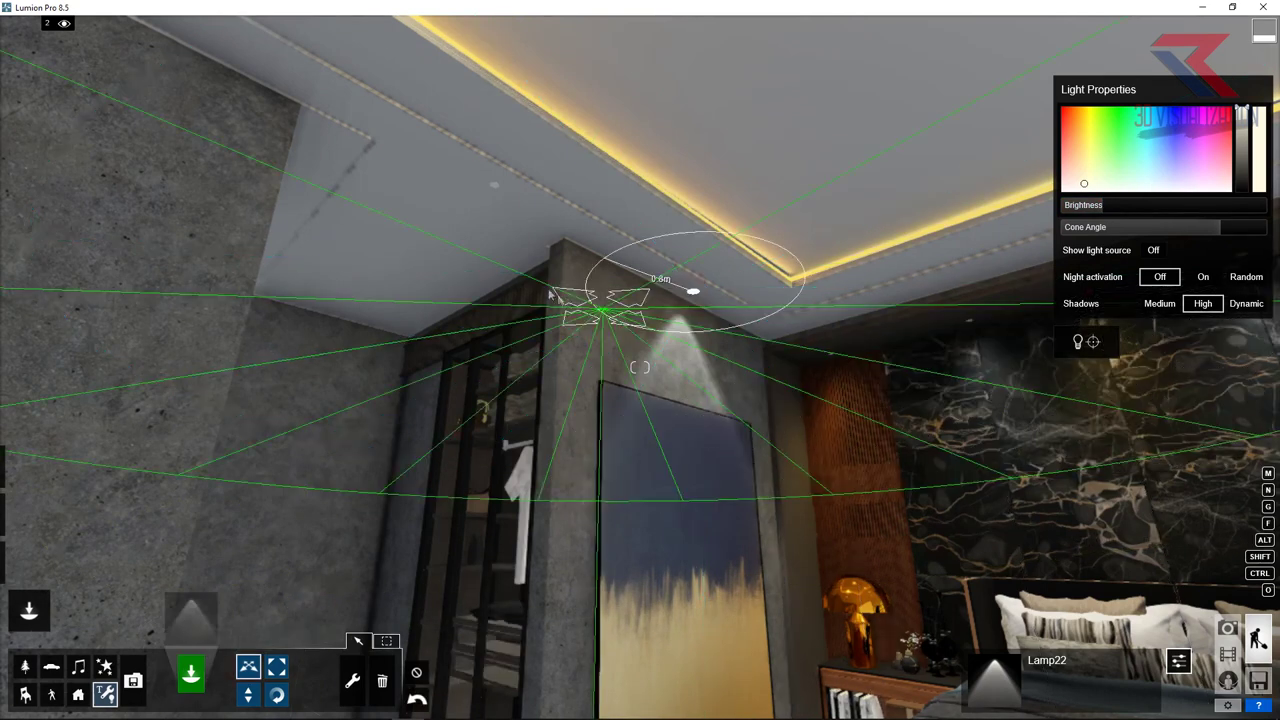
{"action": "left_click_drag", "start_coordinate": [549, 292], "coordinate": [497, 190]}
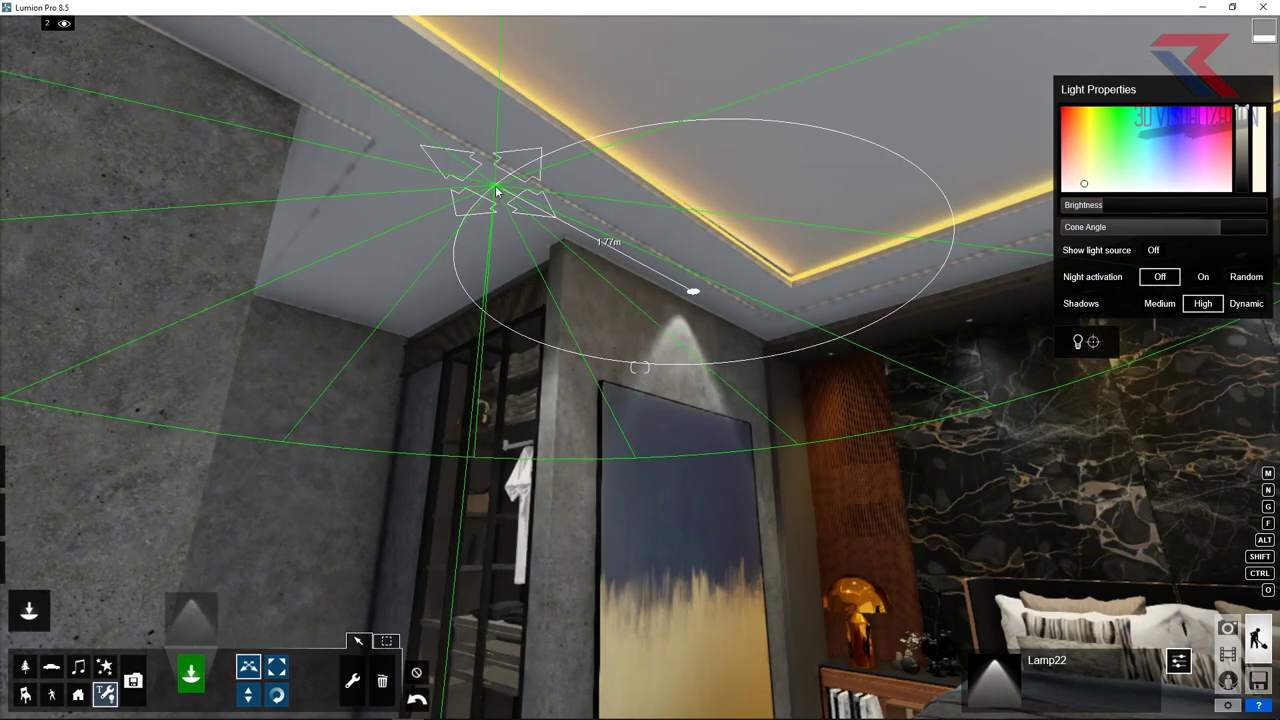
{"action": "mouse_move", "coordinate": [497, 190]}
{"action": "right_mouse_down"}
{"action": "mouse_move", "coordinate": [206, 158]}
{"action": "mouse_move", "coordinate": [885, 393]}
{"action": "right_mouse_up"}
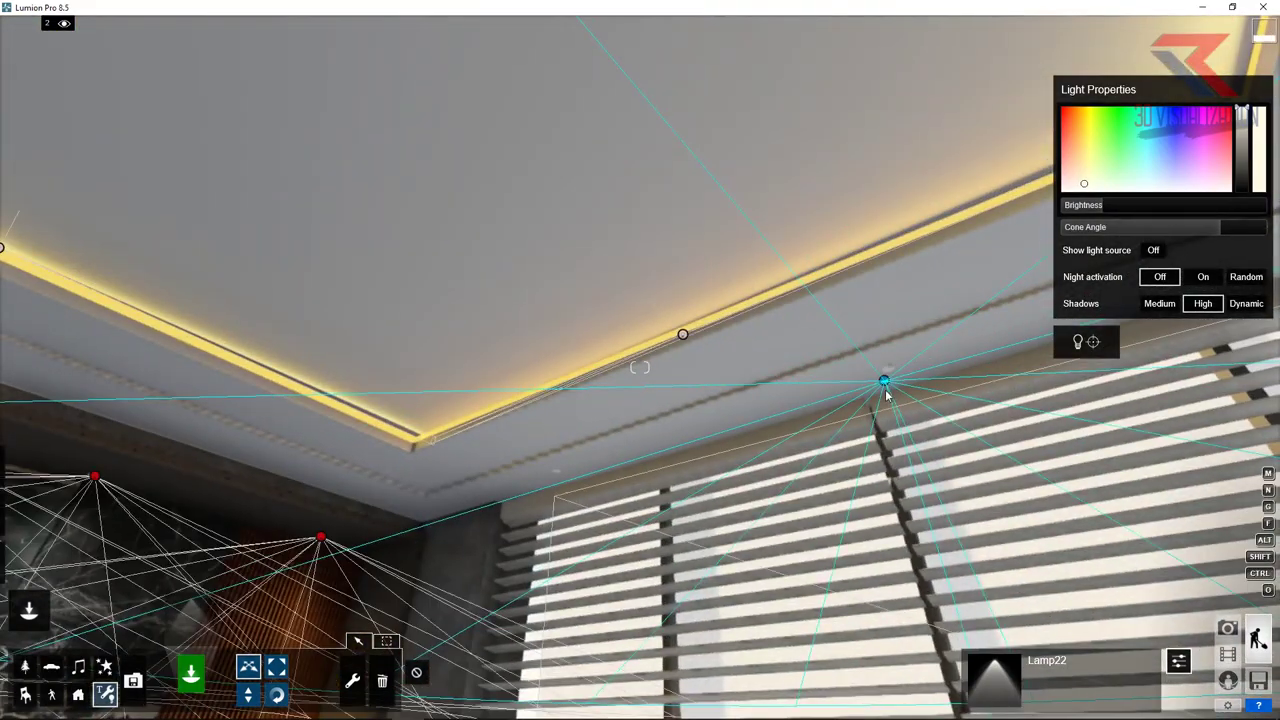
{"action": "left_click_drag", "start_coordinate": [885, 393], "coordinate": [565, 483]}
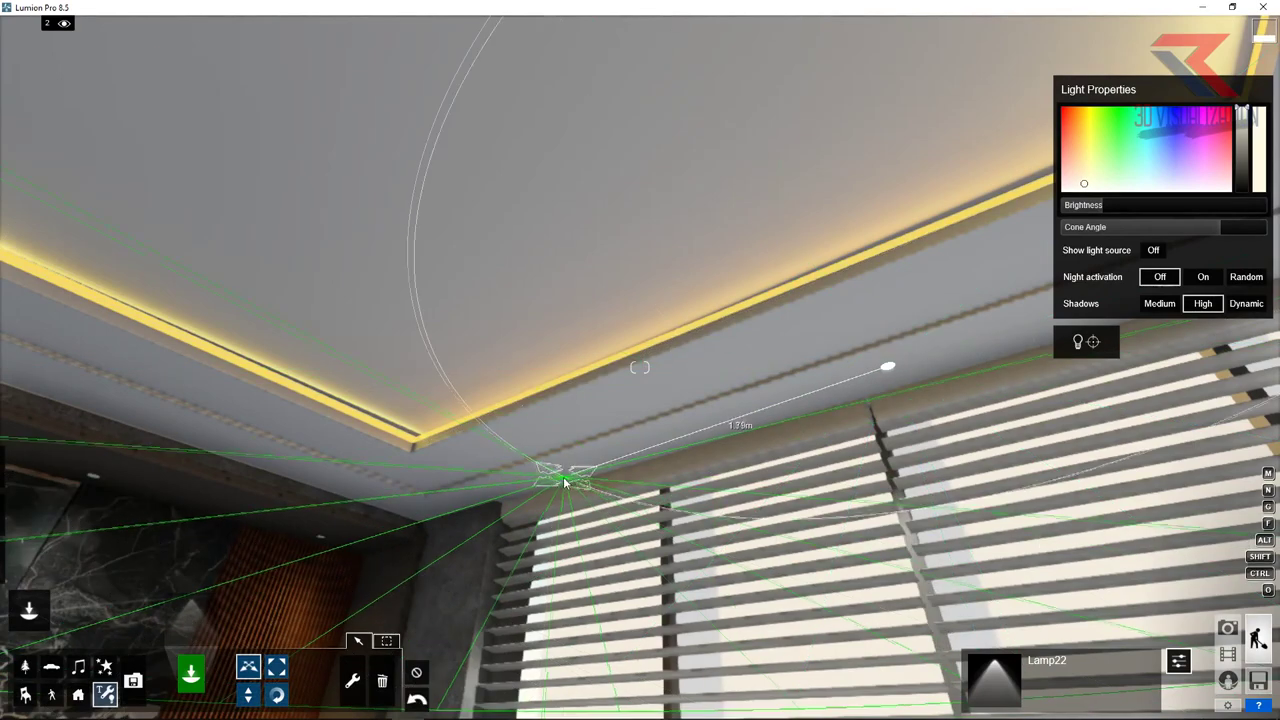
{"action": "mouse_move", "coordinate": [683, 331]}
{"action": "right_mouse_down"}
{"action": "mouse_move", "coordinate": [583, 270]}
{"action": "mouse_move", "coordinate": [570, 210]}
{"action": "right_mouse_up"}
Step: Check the saved photo view, then reposition the ceiling light near the blinds in Build mode
{"action": "left_click", "coordinate": [1228, 627]}
{"action": "left_click", "coordinate": [118, 632]}
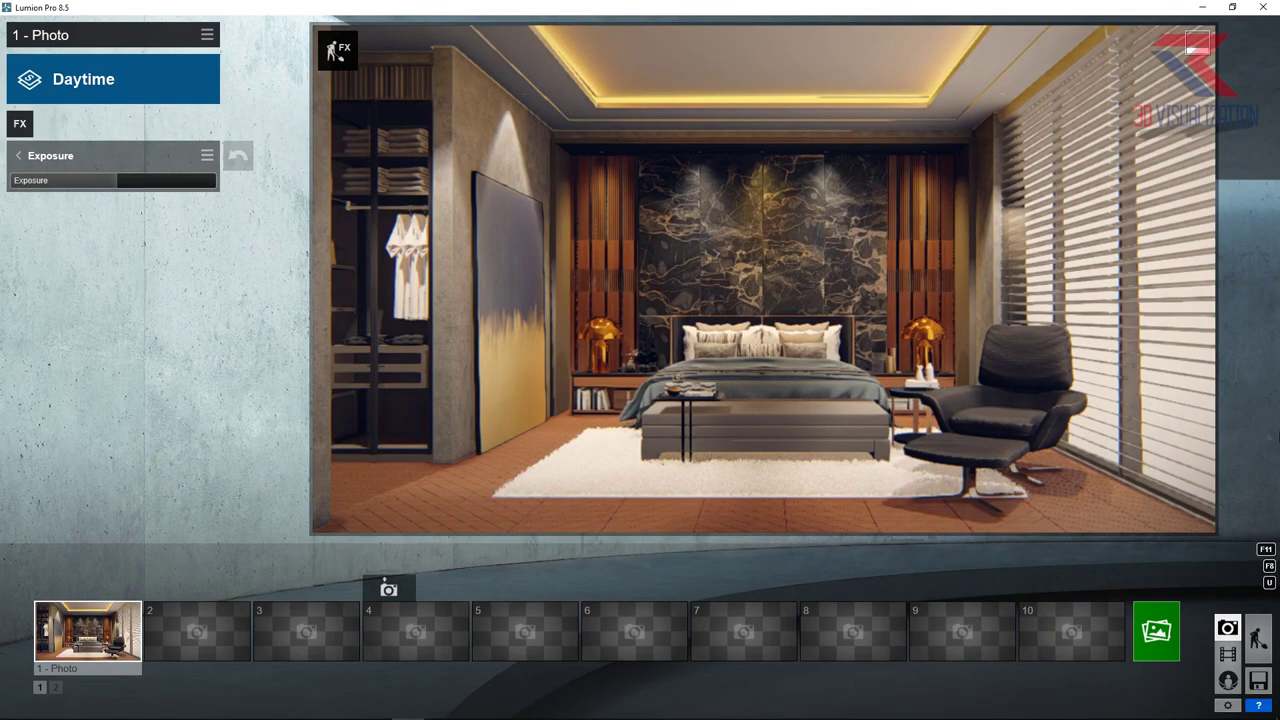
{"action": "left_click", "coordinate": [1257, 640]}
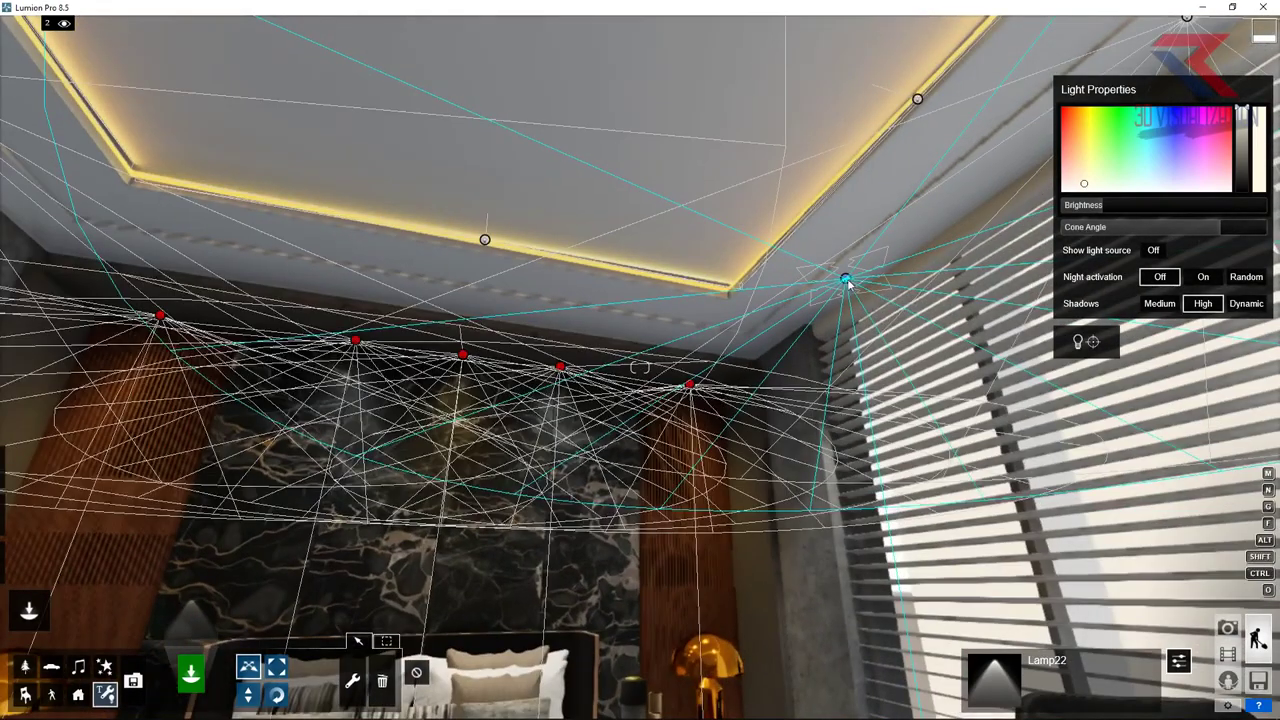
{"action": "left_click", "coordinate": [846, 283]}
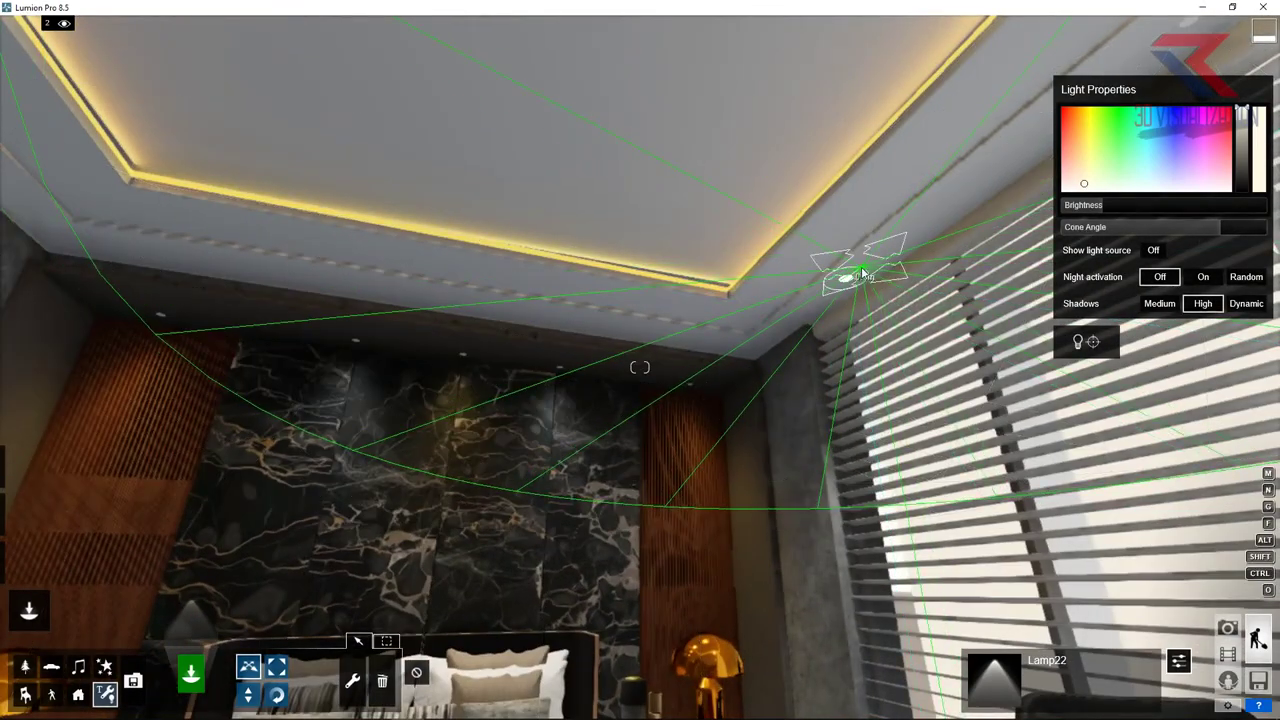
{"action": "left_click_drag", "start_coordinate": [833, 291], "coordinate": [843, 280]}
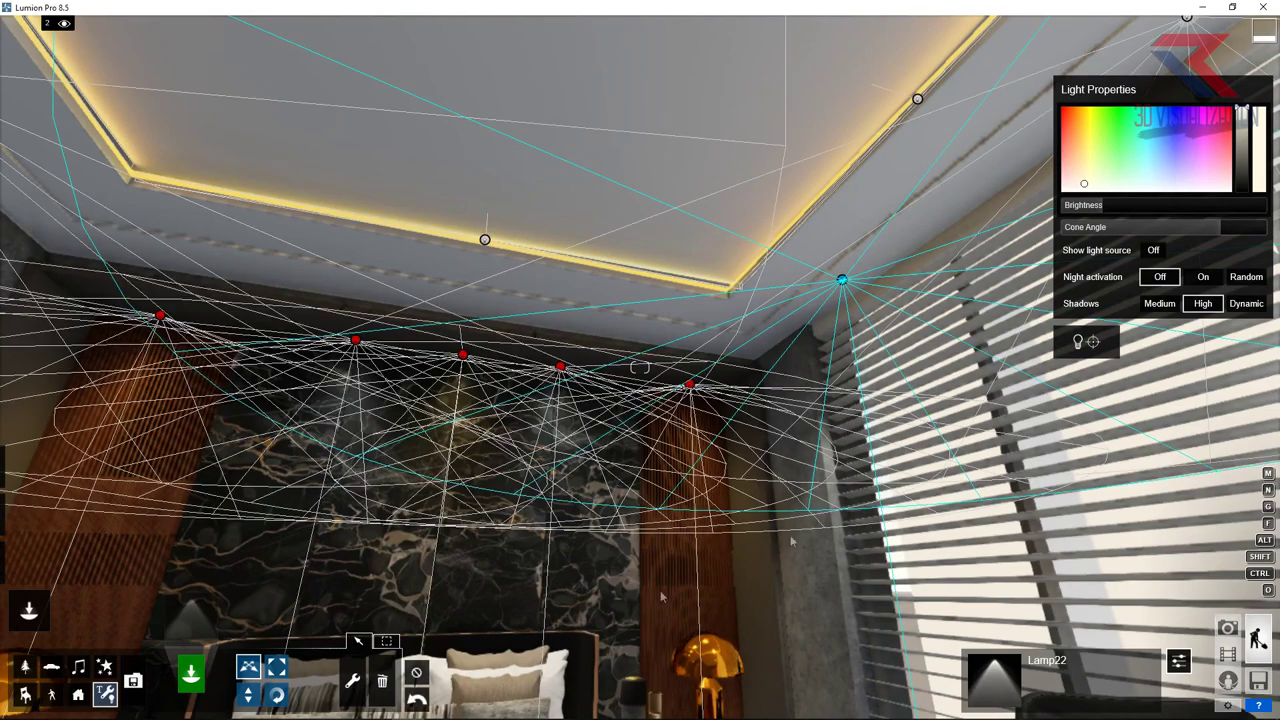
{"action": "left_click", "coordinate": [189, 611]}
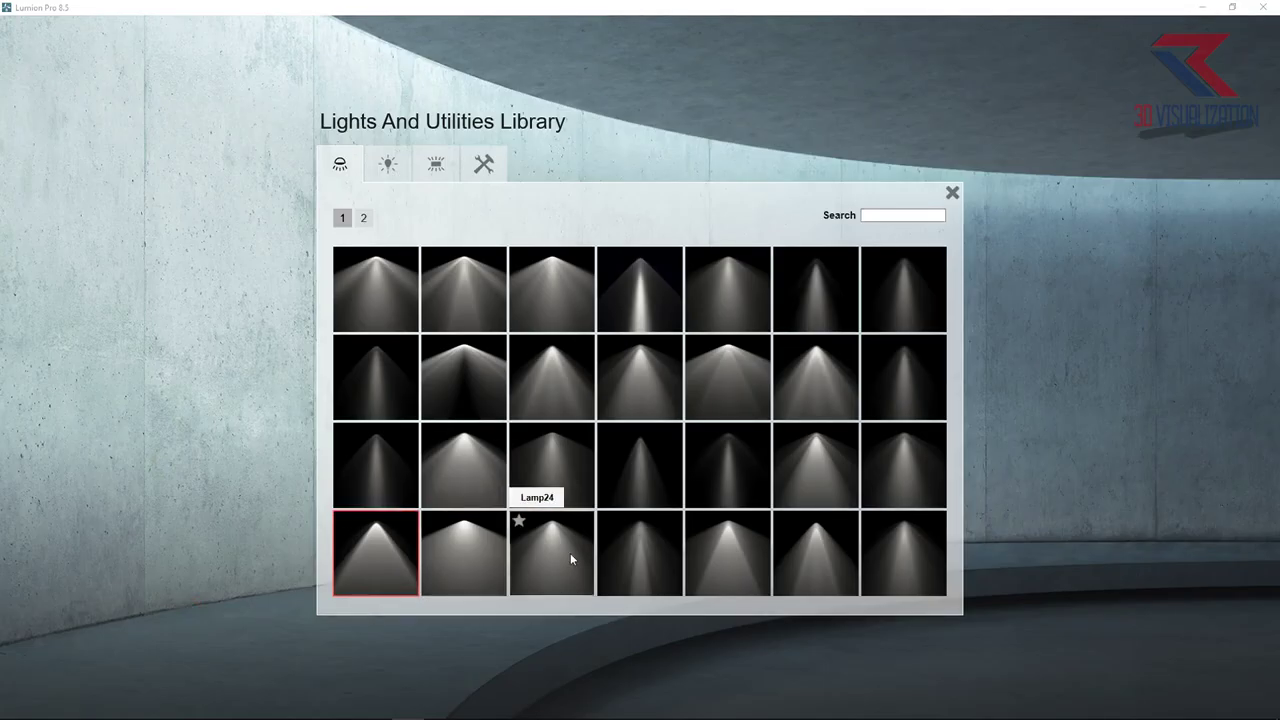
Step: Place a Lamp23 spotlight on the bedside lamp with warm orange colour, lower brightness and wider cone
{"action": "left_click", "coordinate": [402, 563]}
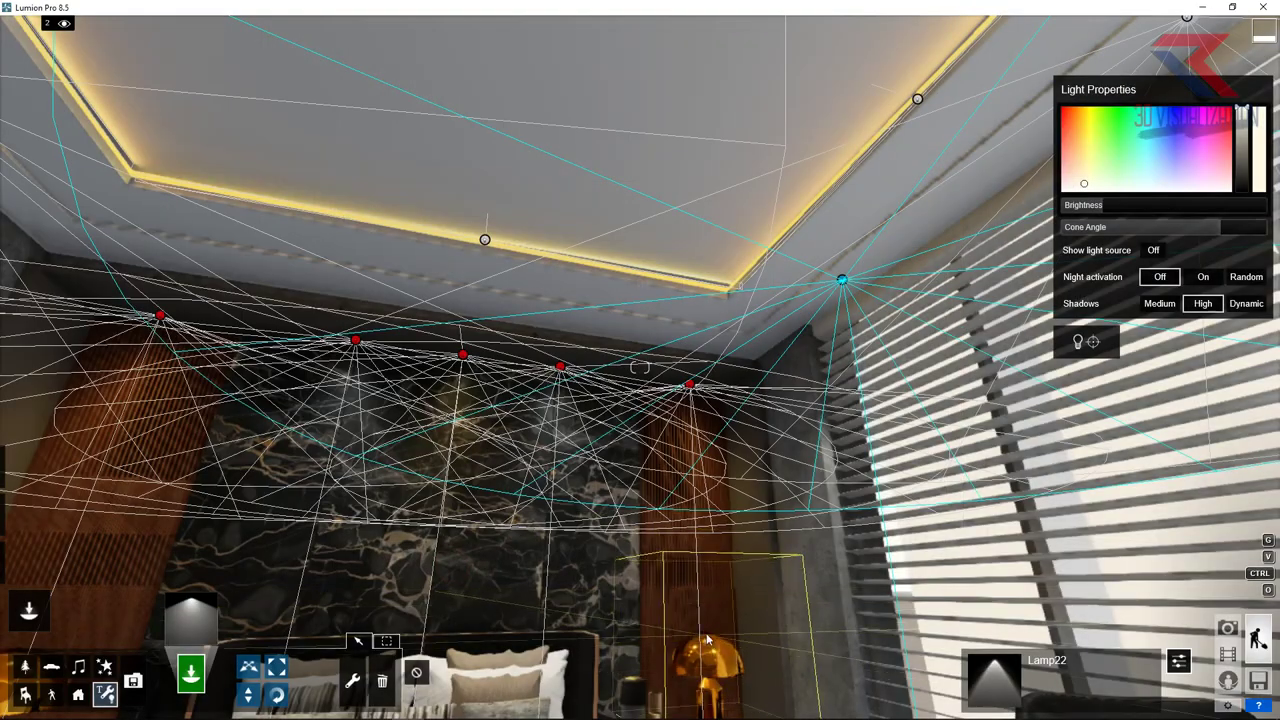
{"action": "right_click_drag", "start_coordinate": [714, 648], "coordinate": [659, 162]}
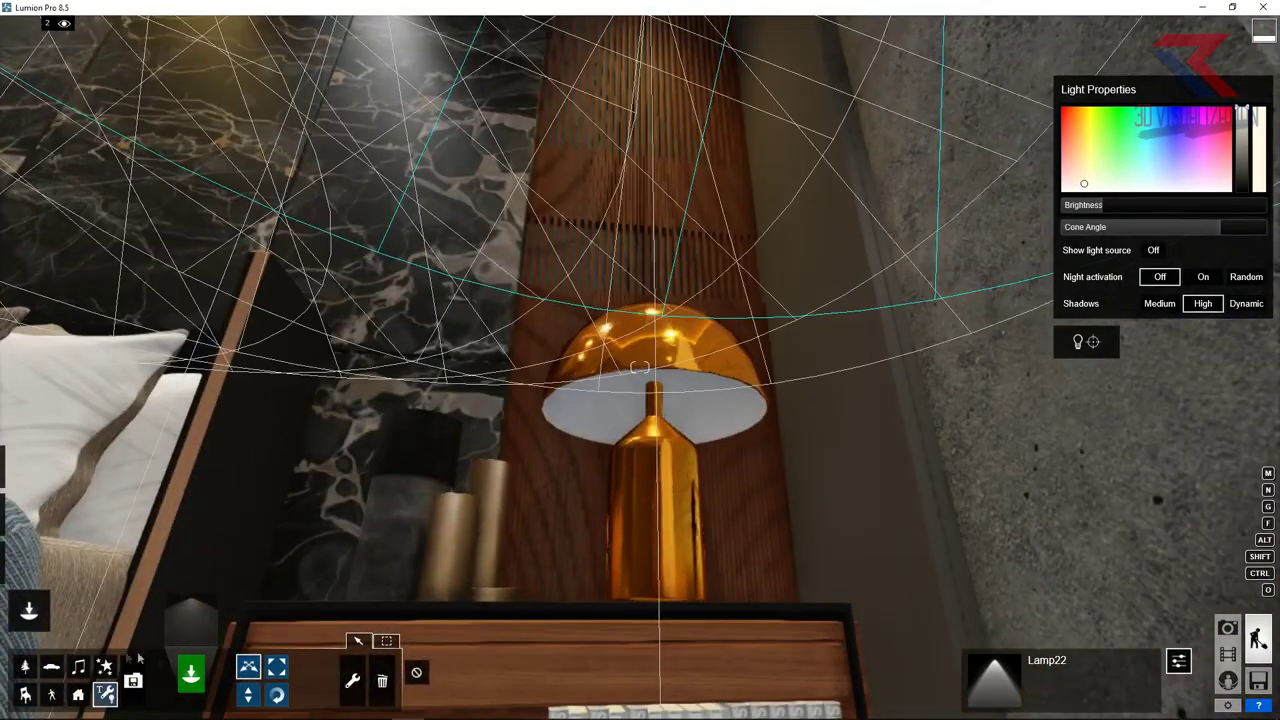
{"action": "left_click", "coordinate": [190, 615]}
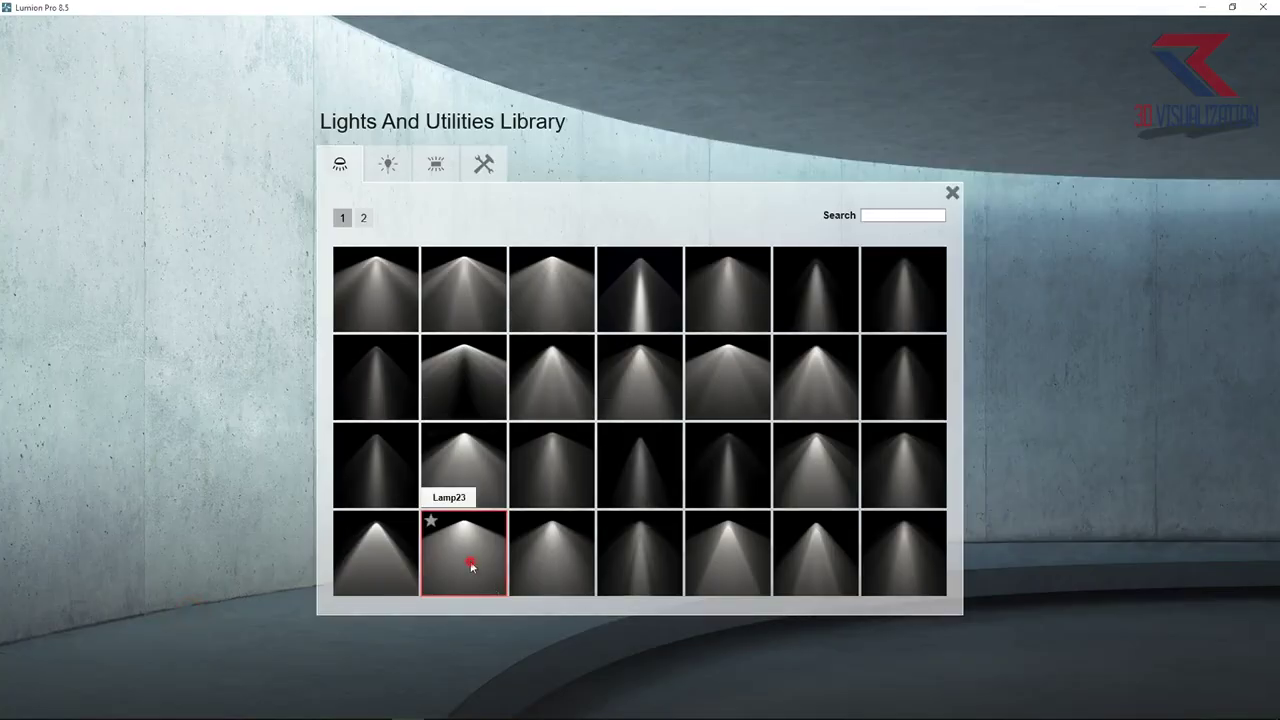
{"action": "left_click", "coordinate": [472, 566]}
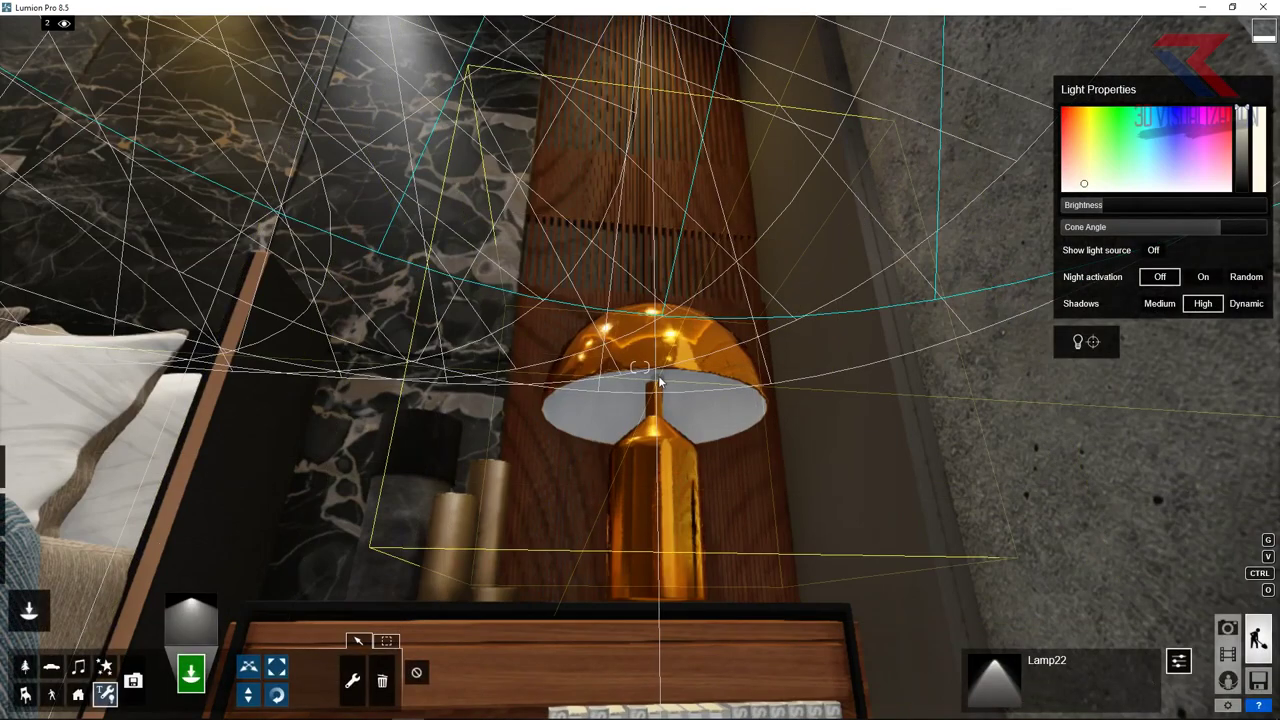
{"action": "left_click", "coordinate": [659, 381]}
{"action": "mouse_move", "coordinate": [659, 381]}
{"action": "right_mouse_down"}
{"action": "mouse_move", "coordinate": [916, 384]}
{"action": "mouse_move", "coordinate": [1000, 300]}
{"action": "right_mouse_up"}
{"action": "left_click", "coordinate": [1077, 131]}
{"action": "mouse_move", "coordinate": [1104, 206]}
{"action": "left_mouse_down"}
{"action": "mouse_move", "coordinate": [1086, 206]}
{"action": "mouse_move", "coordinate": [1095, 251]}
{"action": "mouse_move", "coordinate": [1225, 227]}
{"action": "left_mouse_up"}
{"action": "mouse_move", "coordinate": [1000, 300]}
{"action": "right_mouse_down"}
{"action": "mouse_move", "coordinate": [807, 427]}
{"action": "mouse_move", "coordinate": [1013, 511]}
{"action": "right_mouse_up"}
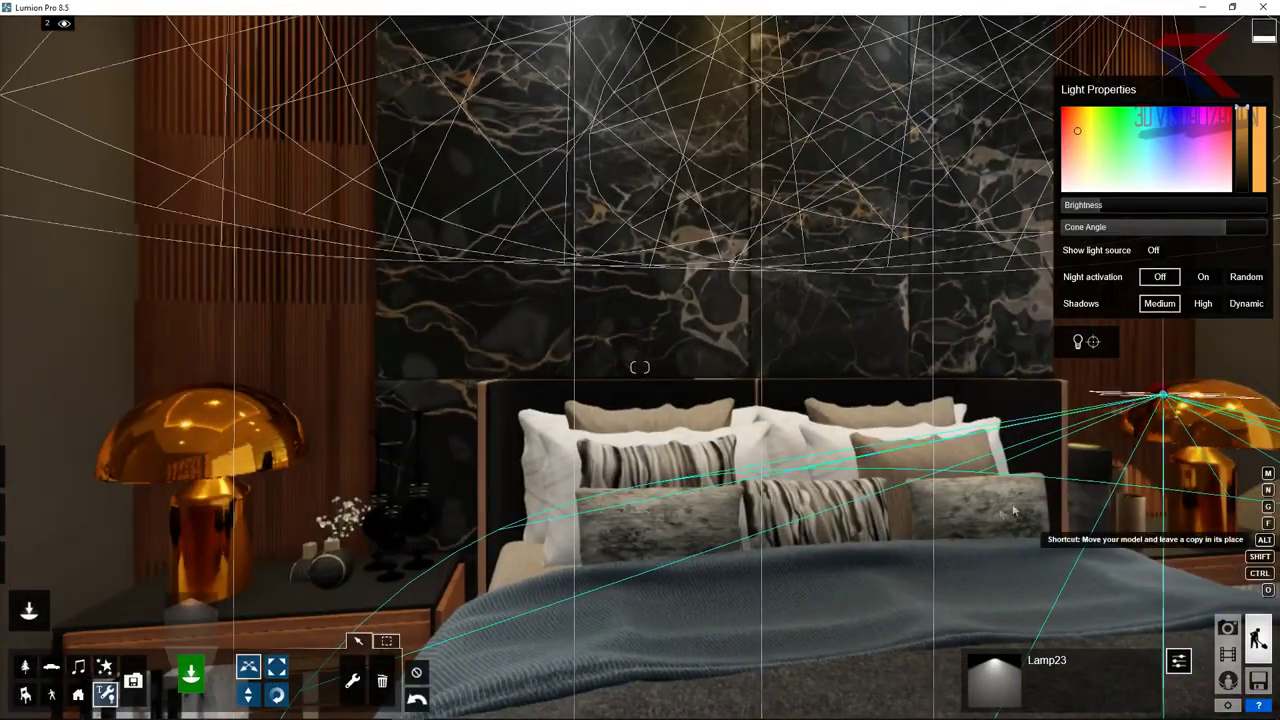
Step: Move the Lamp23 light onto the gold bedside lamp and up inside its shade
{"action": "left_click_drag", "start_coordinate": [1013, 511], "coordinate": [199, 435]}
{"action": "scroll", "coordinate": [213, 433], "scroll_direction": "up", "scroll_amount": 2}
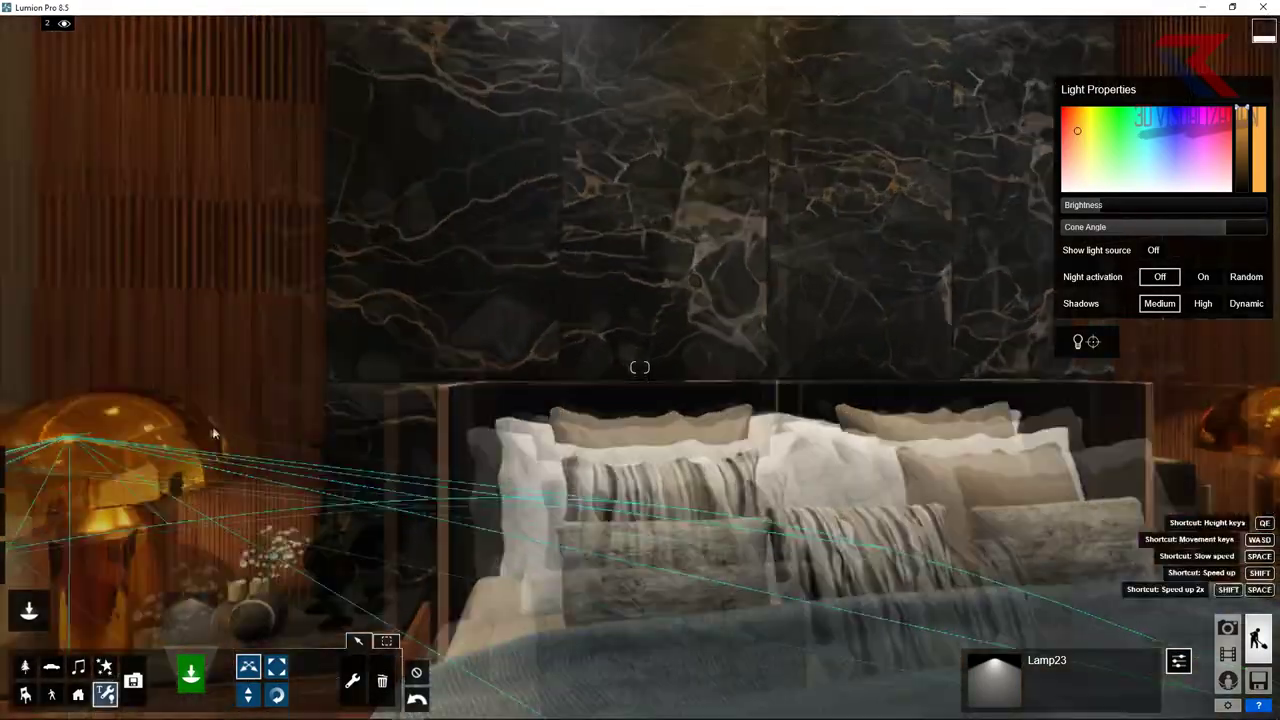
{"action": "scroll", "coordinate": [213, 433], "scroll_direction": "up", "scroll_amount": 2}
{"action": "scroll", "coordinate": [240, 425], "scroll_direction": "up", "scroll_amount": 2}
{"action": "scroll", "coordinate": [263, 417], "scroll_direction": "up", "scroll_amount": 2}
{"action": "scroll", "coordinate": [263, 417], "scroll_direction": "up", "scroll_amount": 2}
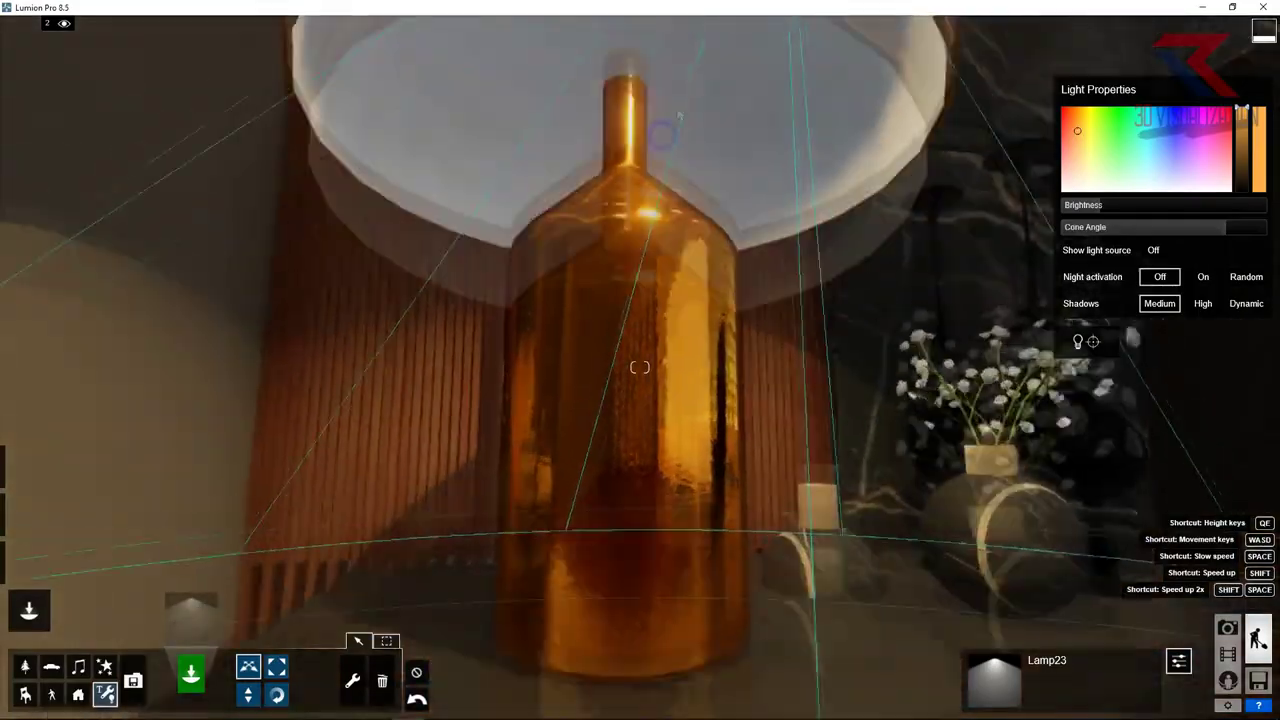
{"action": "scroll", "coordinate": [679, 117], "scroll_direction": "down", "scroll_amount": 3}
{"action": "scroll", "coordinate": [757, 63], "scroll_direction": "down", "scroll_amount": 2}
{"action": "left_click_drag", "start_coordinate": [713, 148], "coordinate": [630, 278]}
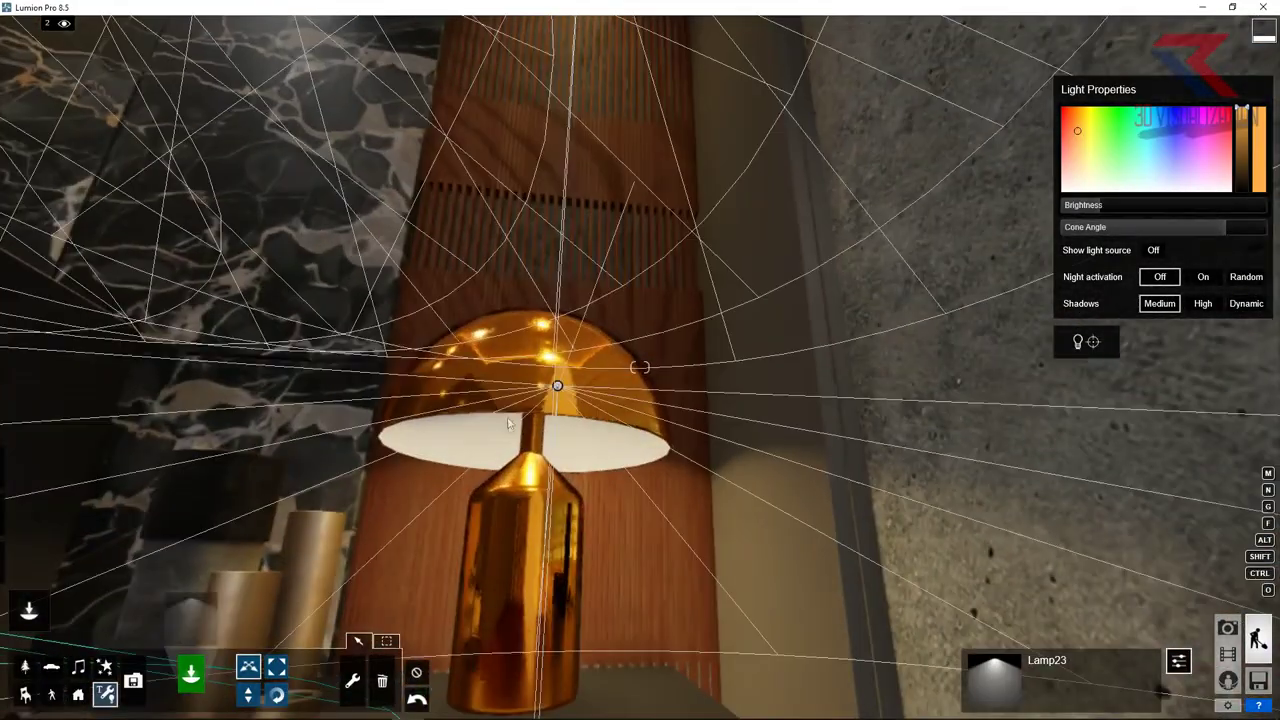
{"action": "middle_click_drag", "start_coordinate": [508, 424], "coordinate": [566, 178]}
{"action": "left_click_drag", "start_coordinate": [559, 221], "coordinate": [535, 206]}
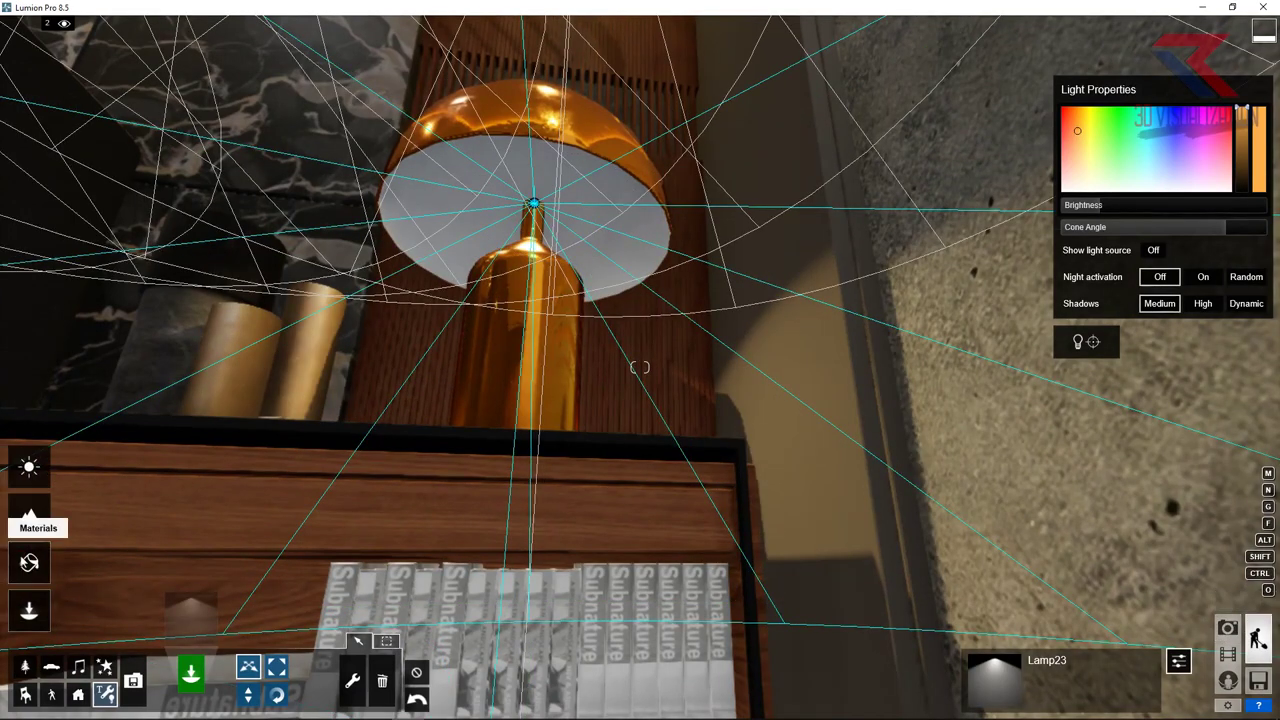
Step: Switch the bedside lamp to Indoor Aluminium with darker colorization and reduced reflectivity and gloss
{"action": "left_click", "coordinate": [29, 512]}
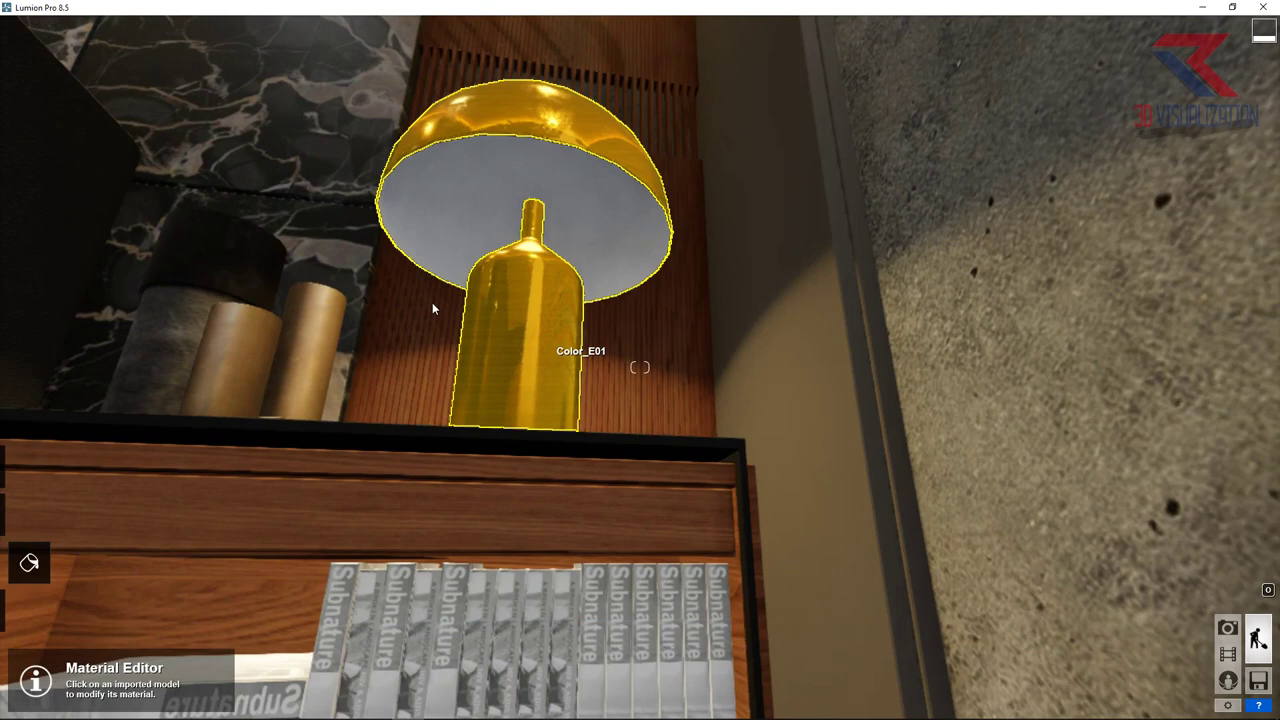
{"action": "left_click", "coordinate": [412, 318]}
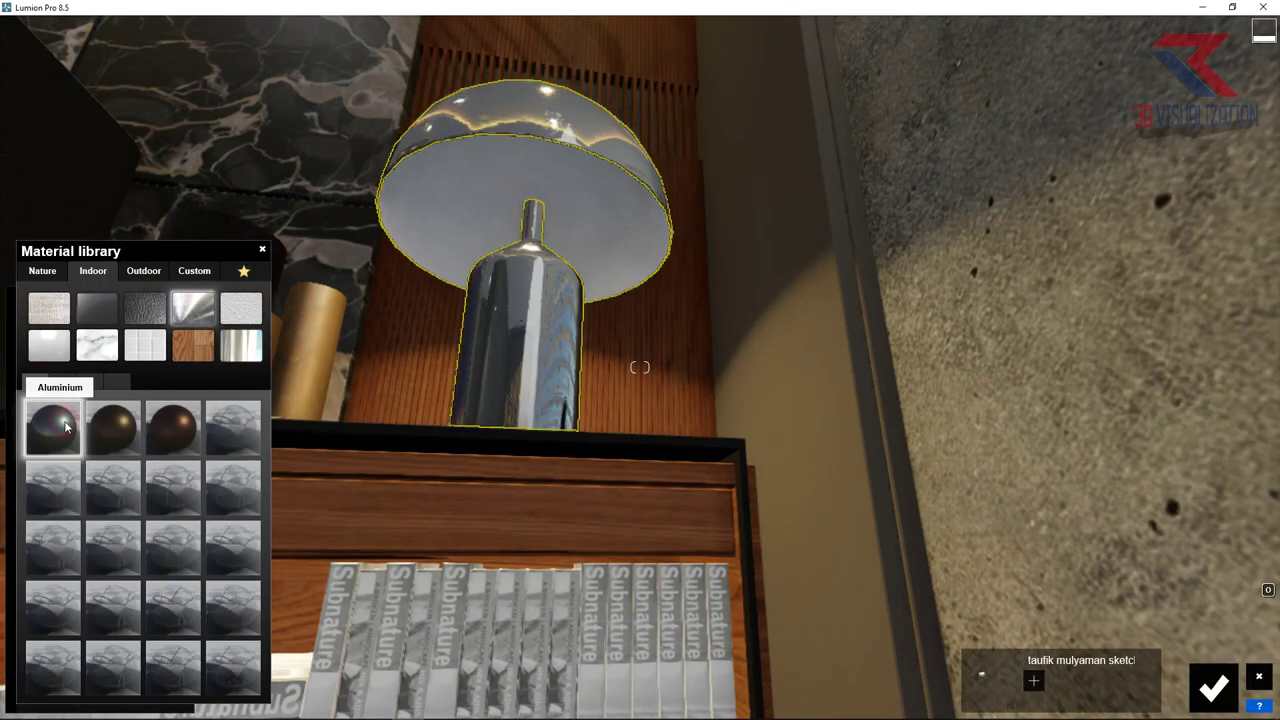
{"action": "left_click", "coordinate": [45, 443]}
{"action": "left_click", "coordinate": [94, 473]}
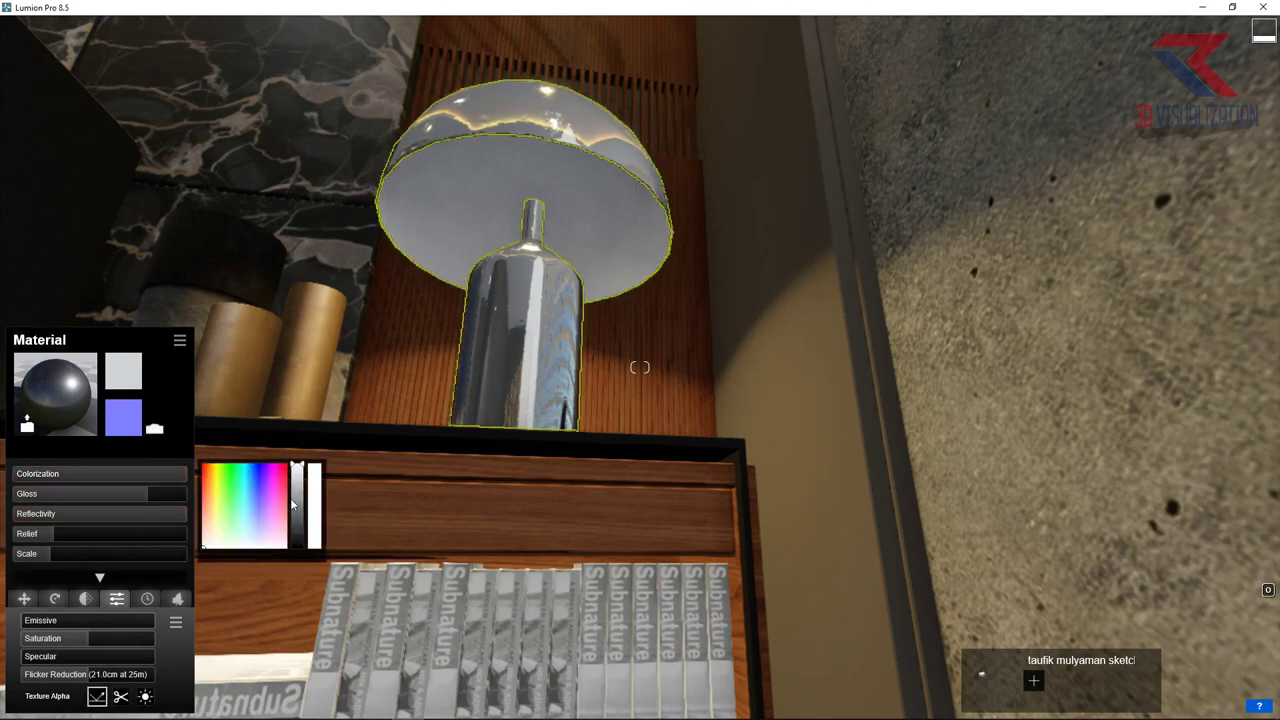
{"action": "left_click", "coordinate": [147, 598]}
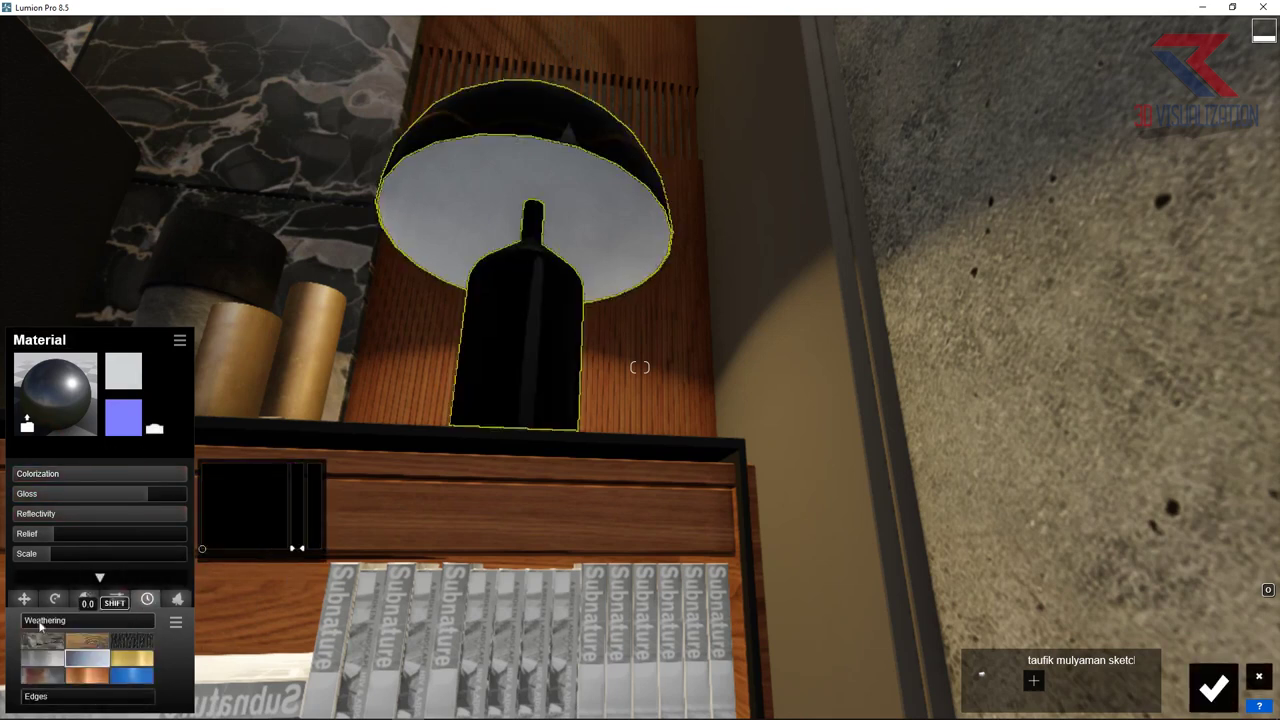
{"action": "left_click", "coordinate": [142, 513]}
{"action": "left_click_drag", "start_coordinate": [143, 493], "coordinate": [69, 503]}
{"action": "left_click", "coordinate": [1213, 686]}
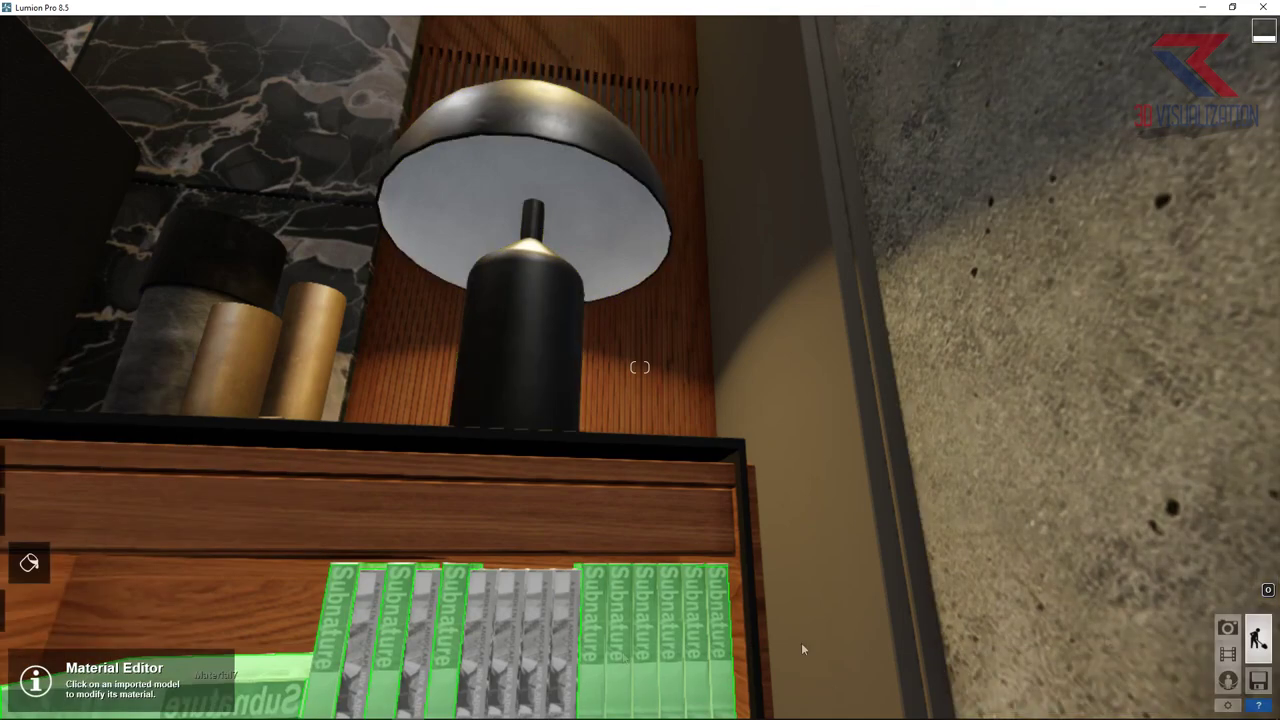
Step: Render photo 1 at Desktop 1920x1080 over the previous file and dismiss the finished render
{"action": "left_click", "coordinate": [1228, 628]}
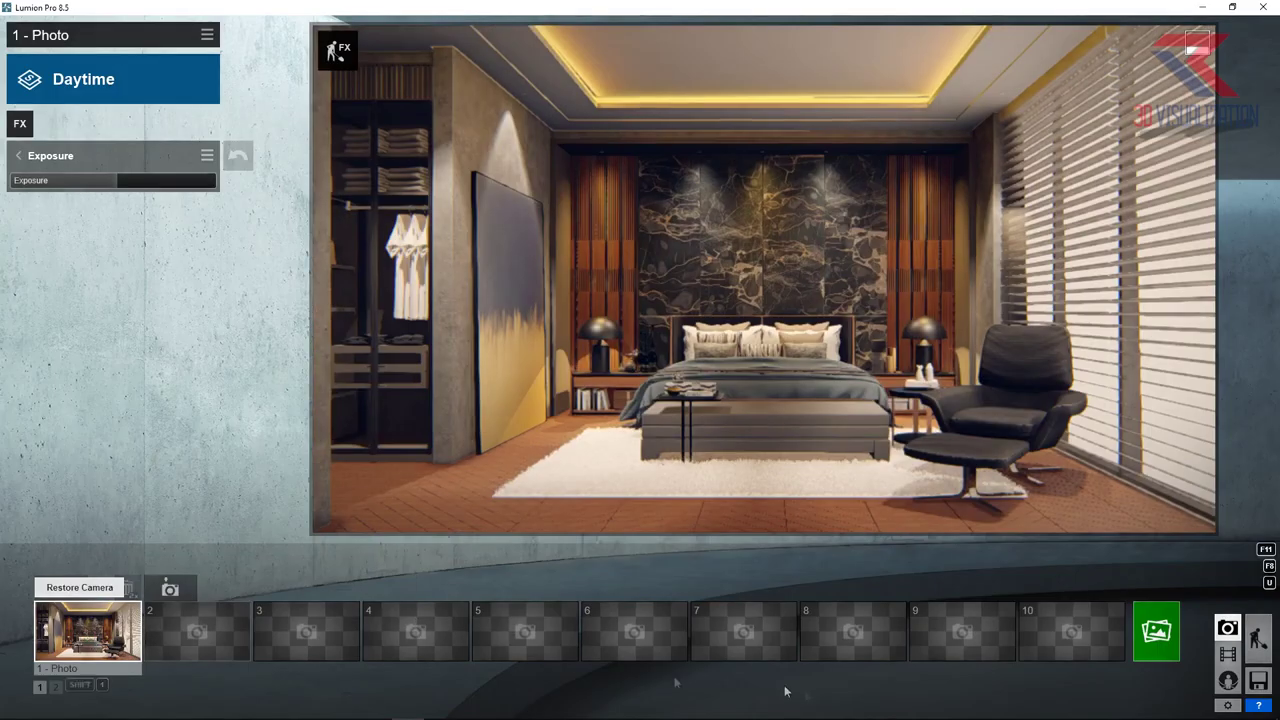
{"action": "left_click", "coordinate": [1143, 638]}
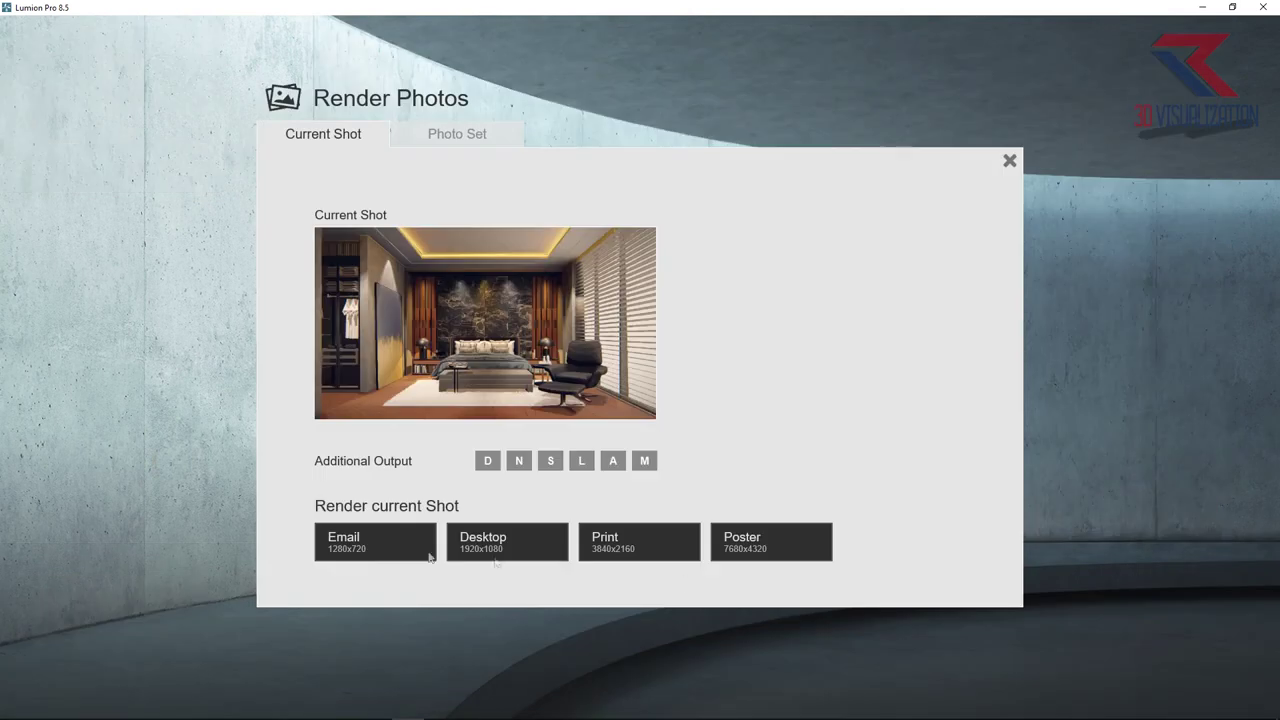
{"action": "left_click", "coordinate": [481, 546]}
{"action": "left_click", "coordinate": [688, 463]}
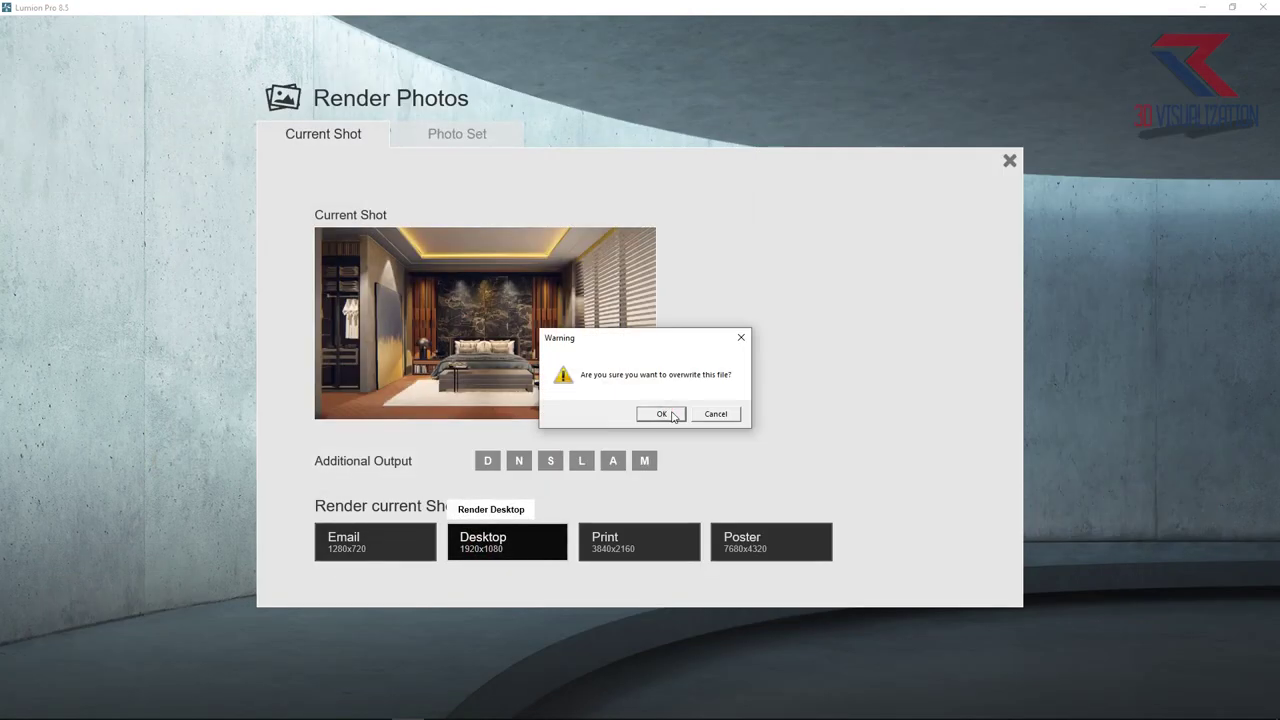
{"action": "left_click", "coordinate": [668, 416]}
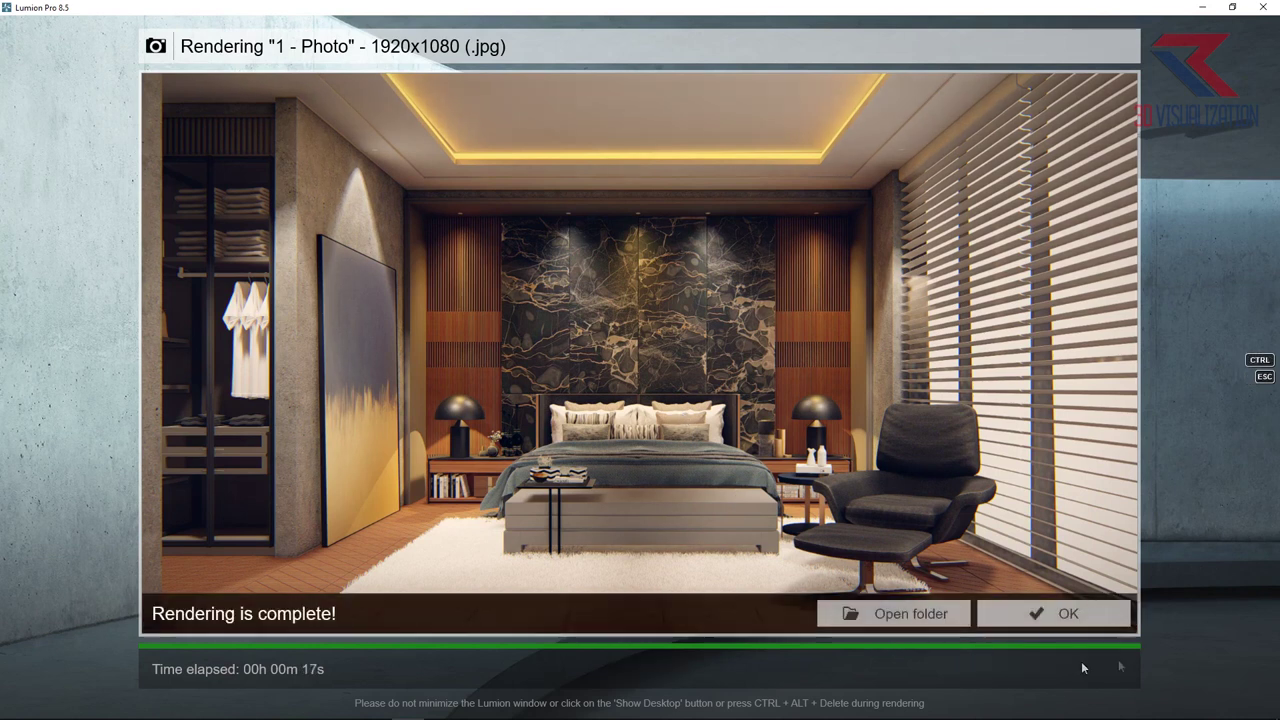
{"action": "left_click", "coordinate": [1045, 622]}
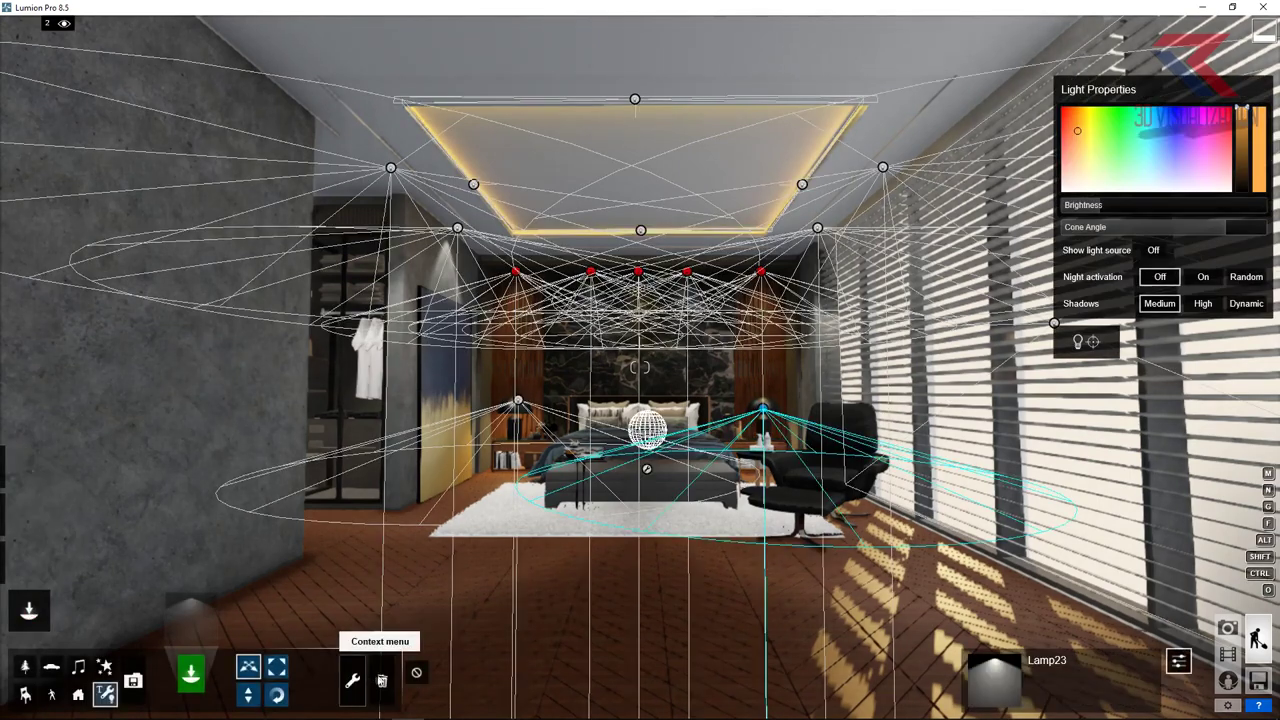
Step: Delete the selected light, then raise the rug's grass height to 1.3 and inspect it closely
{"action": "left_click", "coordinate": [381, 680]}
{"action": "left_click", "coordinate": [820, 227]}
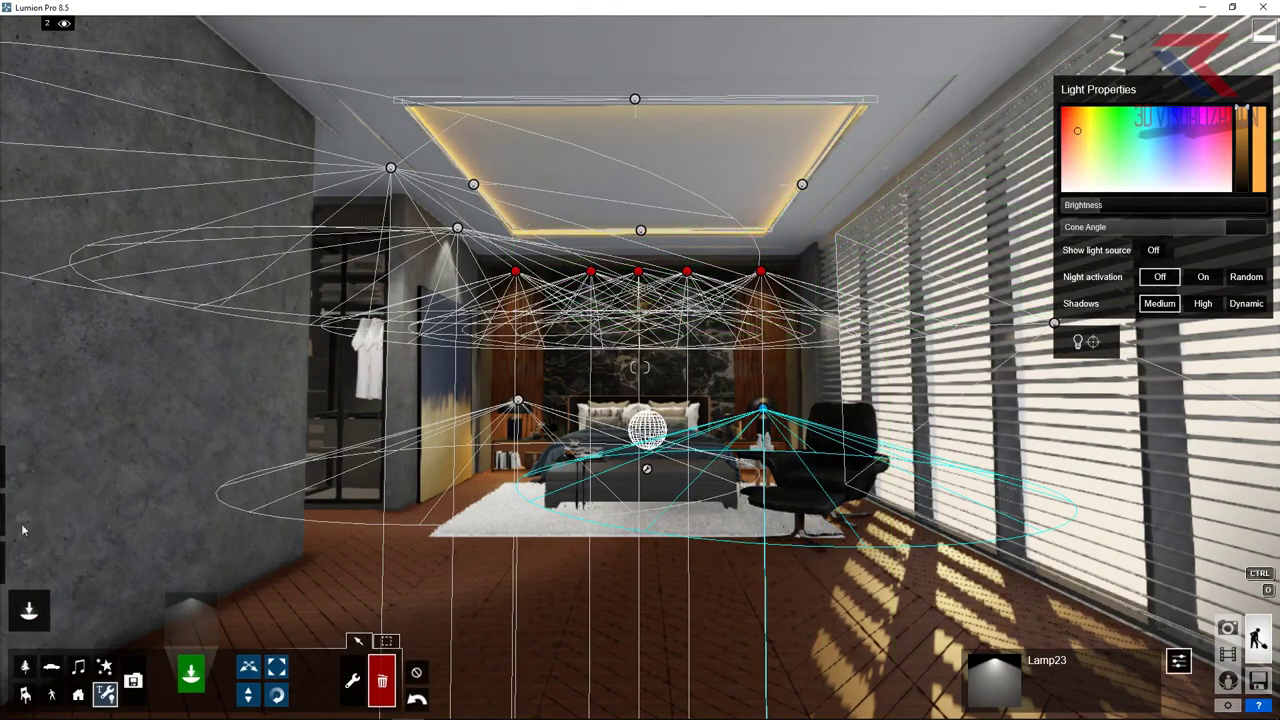
{"action": "left_click", "coordinate": [29, 455]}
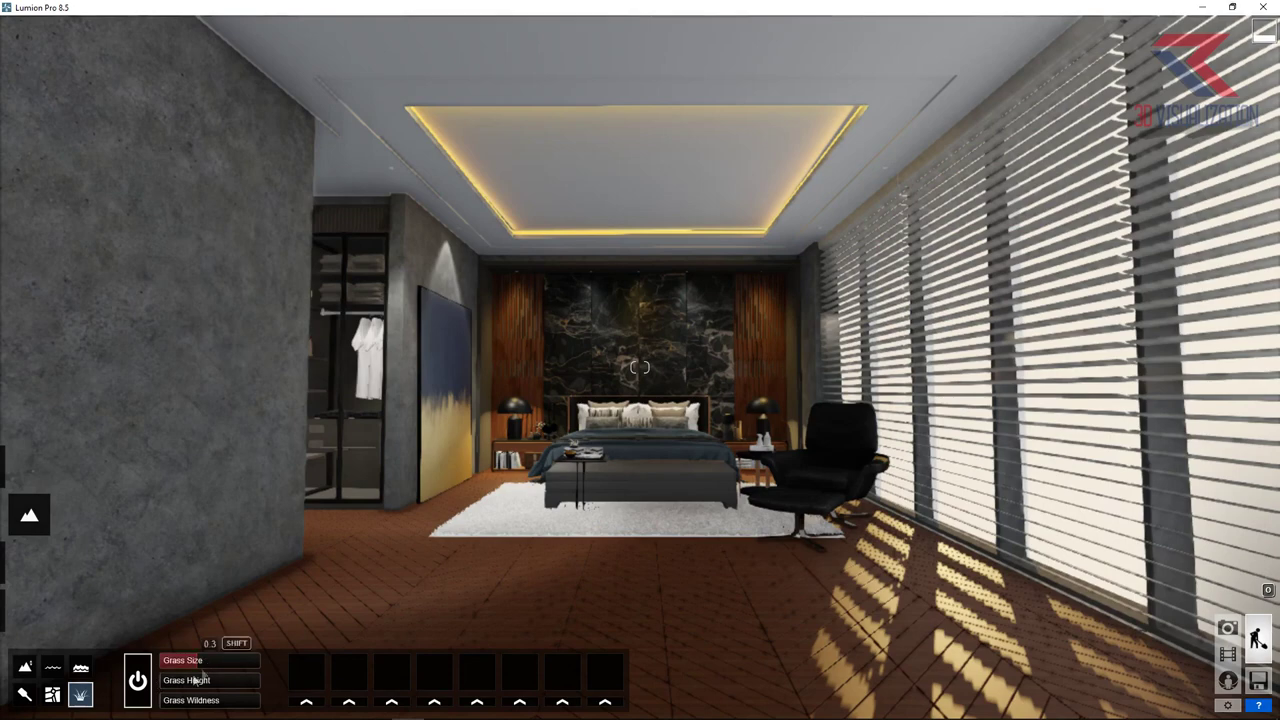
{"action": "key", "text": "w"}
{"action": "left_click_drag", "start_coordinate": [222, 677], "coordinate": [193, 686]}
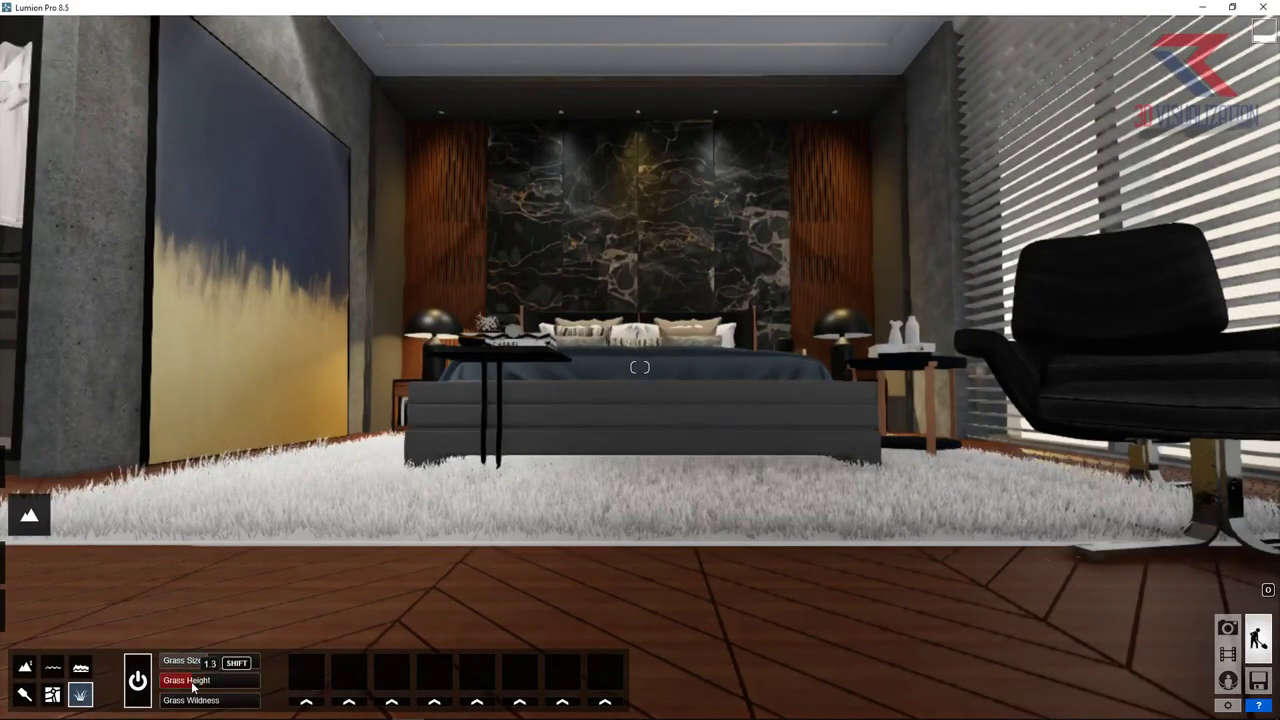
{"action": "key", "text": "s"}
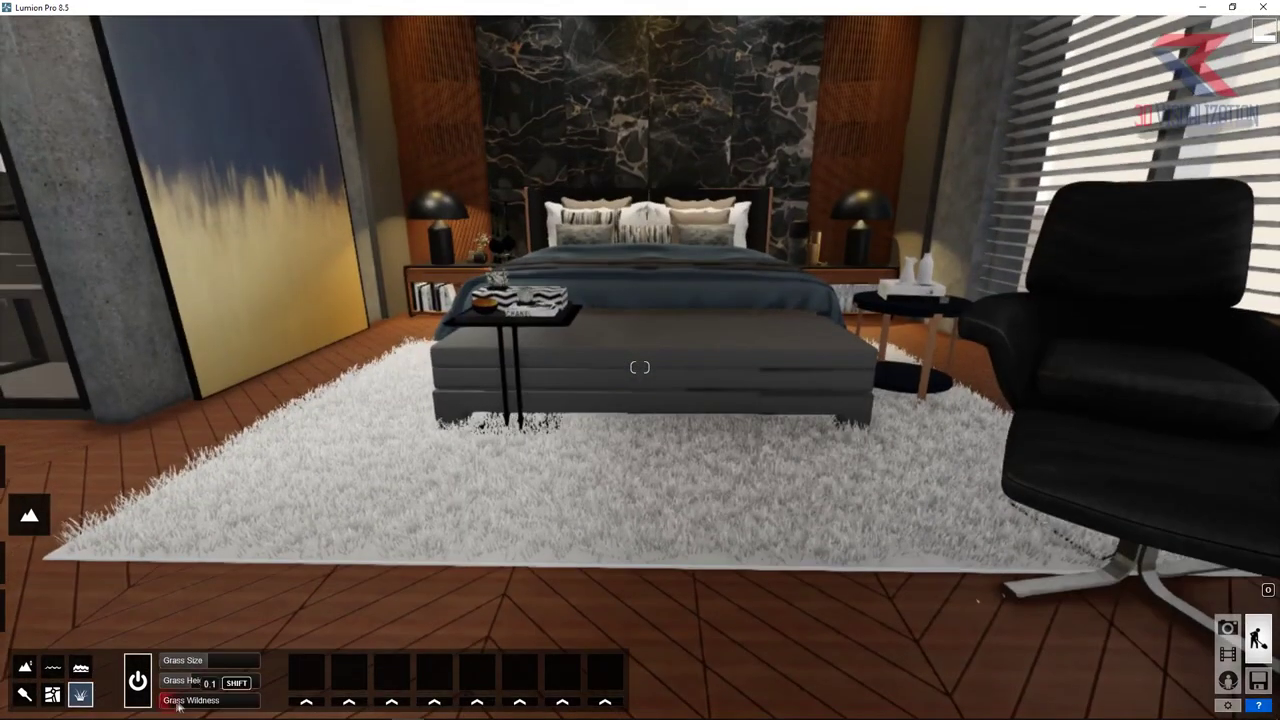
{"action": "key", "text": "w"}
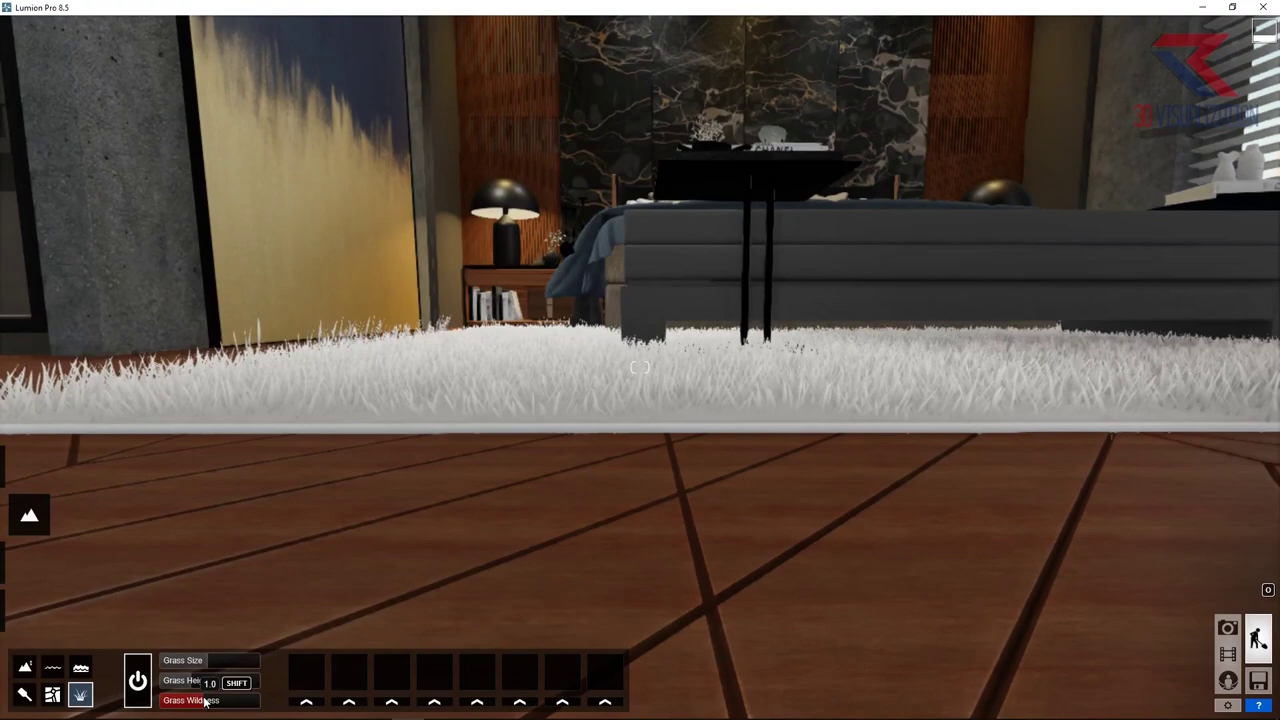
Step: Apply a green grass landscape preset to the rug
{"action": "key", "text": "s"}
{"action": "key", "text": "w"}
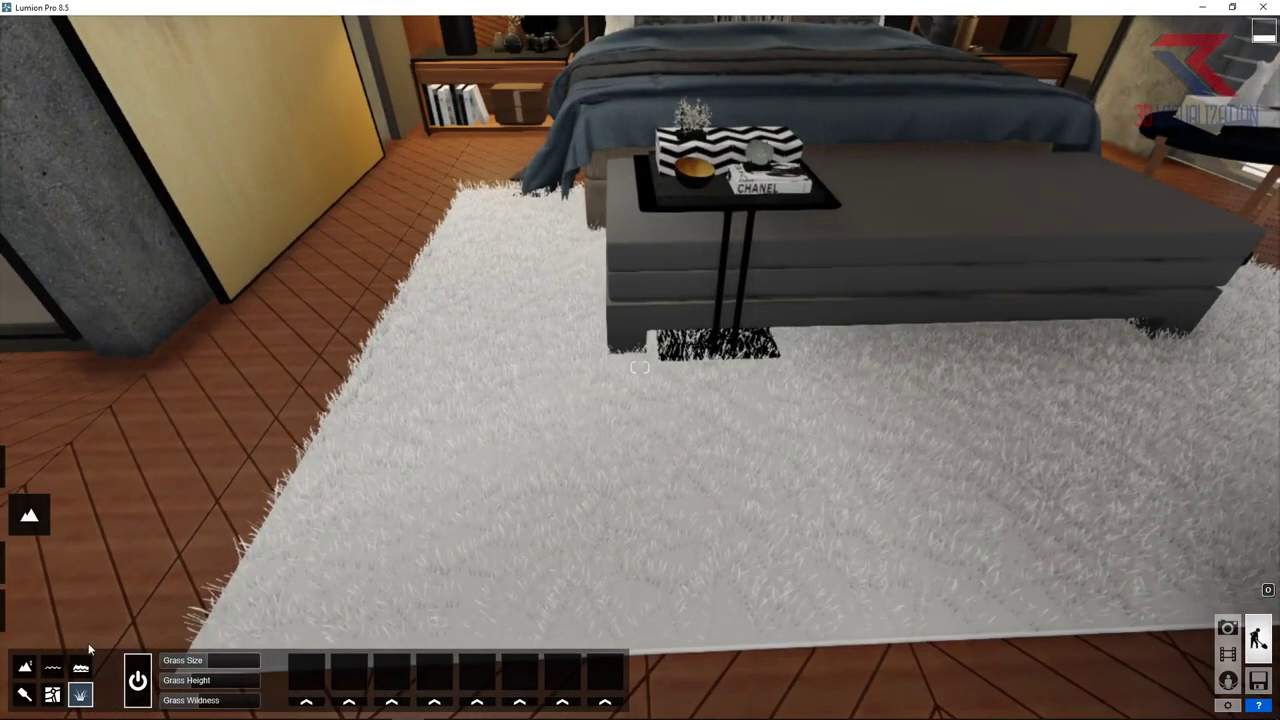
{"action": "left_click", "coordinate": [25, 693]}
{"action": "left_click", "coordinate": [150, 681]}
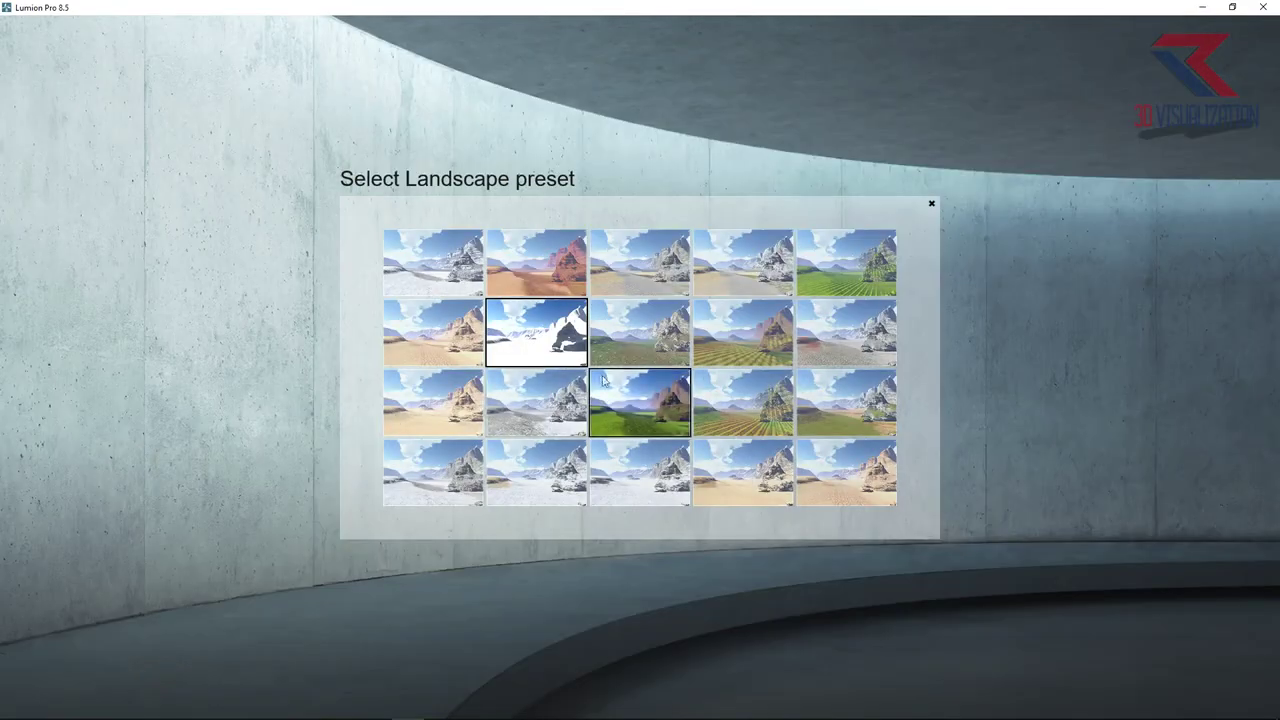
{"action": "left_click", "coordinate": [618, 313]}
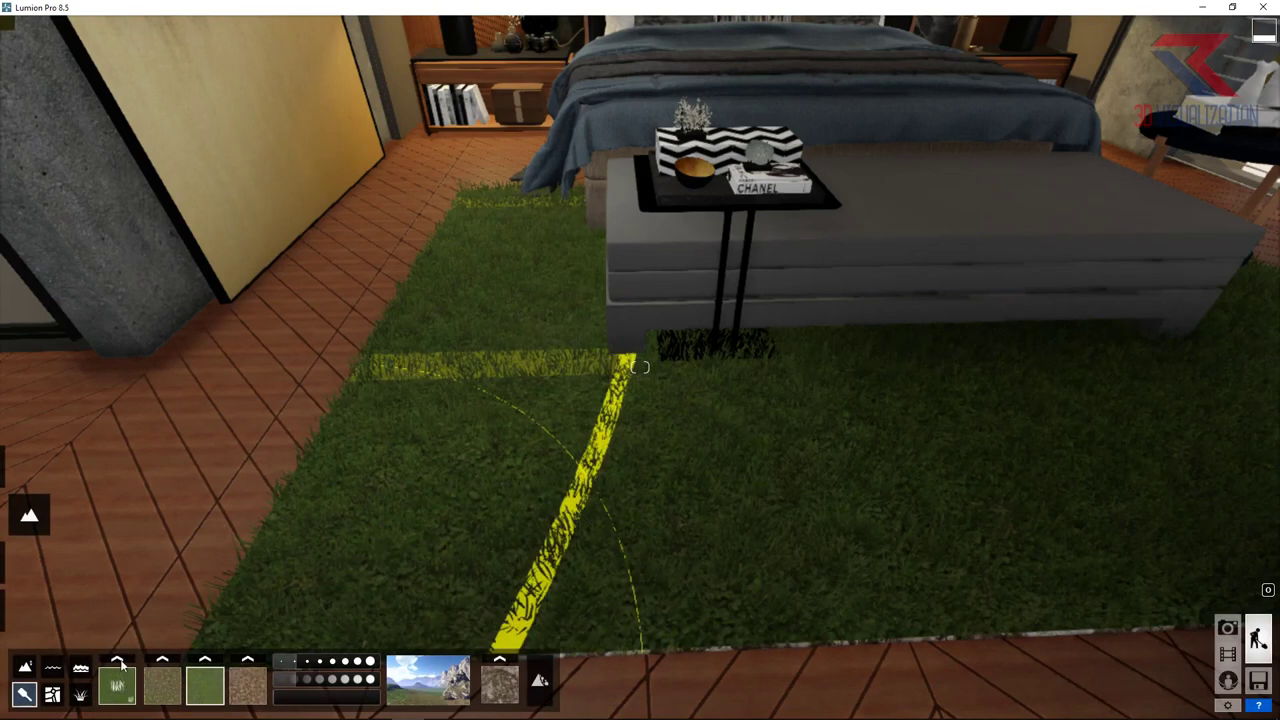
Step: Start loading a custom diffuse texture, browsing the DATA2 (F:) drive into the SKETCHUP folder
{"action": "left_click", "coordinate": [118, 663]}
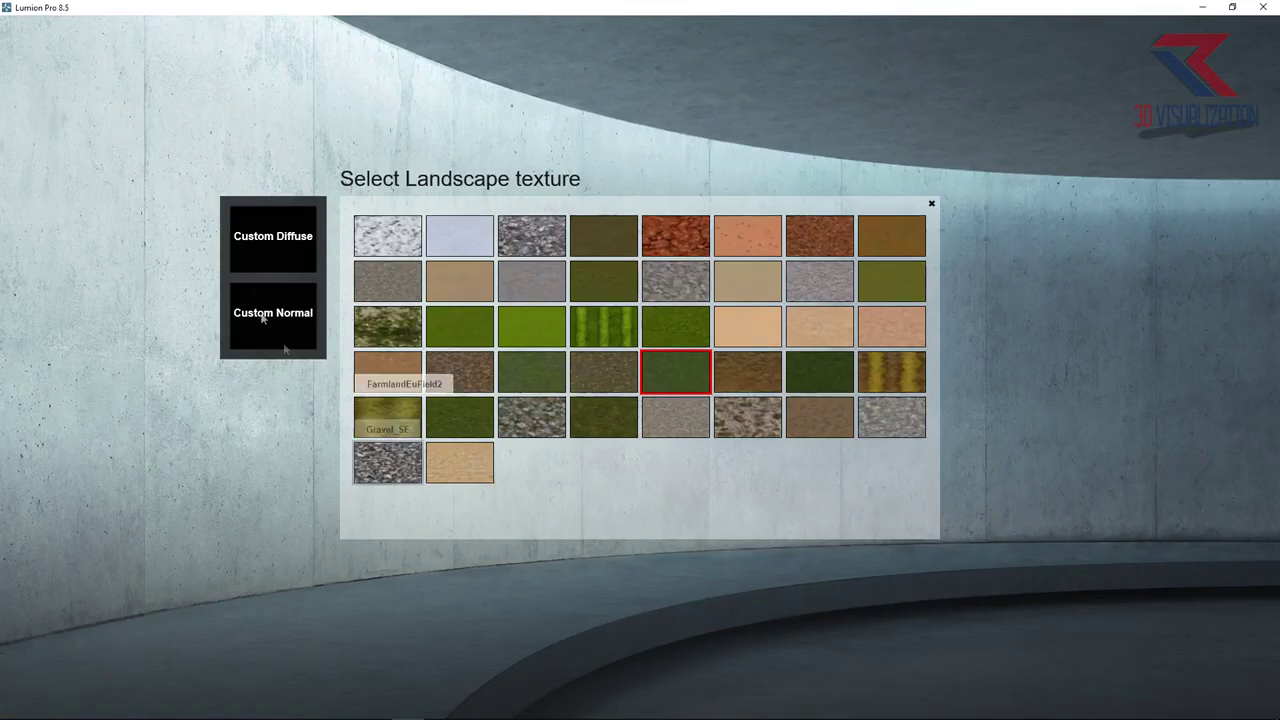
{"action": "left_click", "coordinate": [259, 250]}
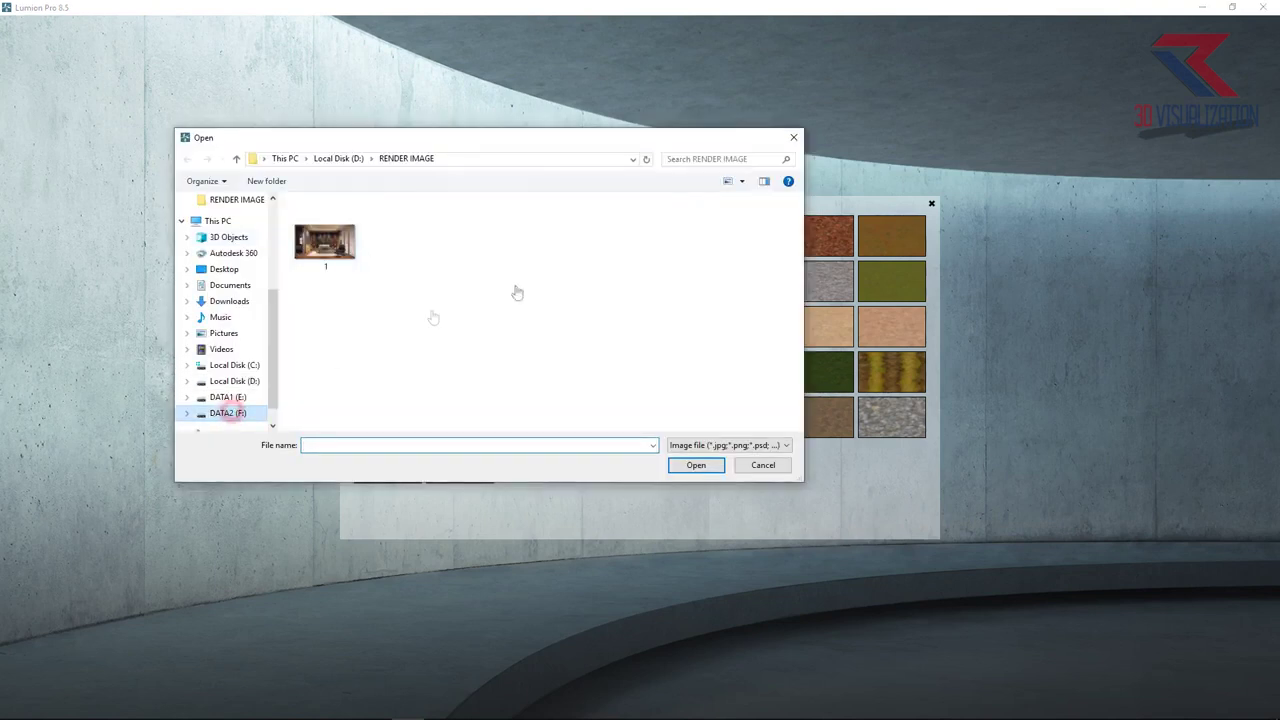
{"action": "double_click", "coordinate": [397, 378]}
{"action": "left_click", "coordinate": [226, 413]}
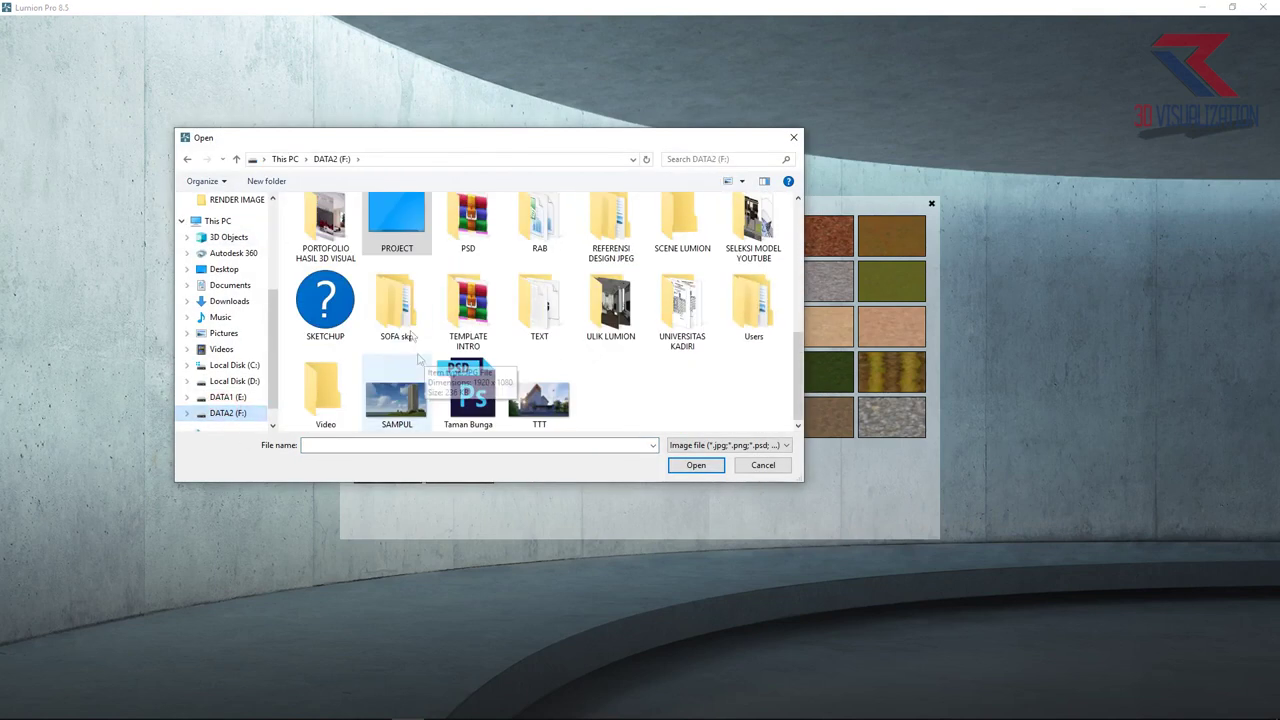
{"action": "double_click", "coordinate": [342, 314]}
{"action": "scroll", "coordinate": [414, 368], "scroll_direction": "down", "scroll_amount": 1}
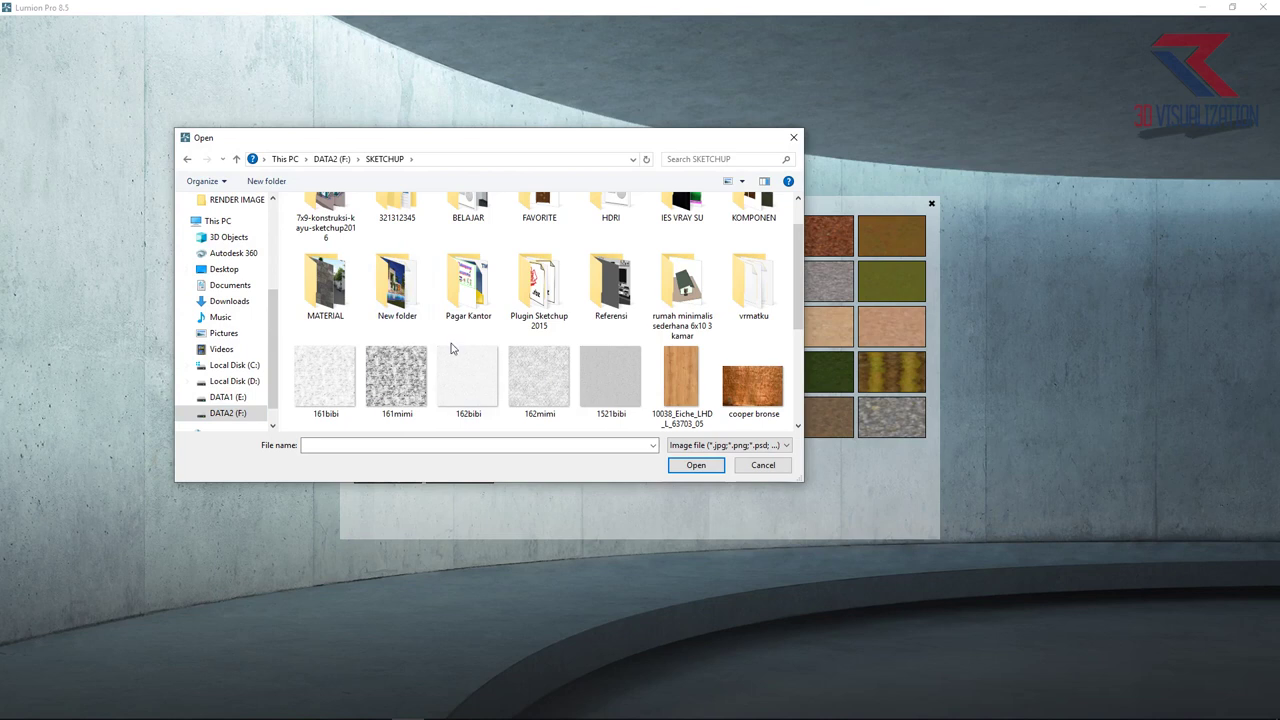
{"action": "scroll", "coordinate": [450, 348], "scroll_direction": "up", "scroll_amount": 1}
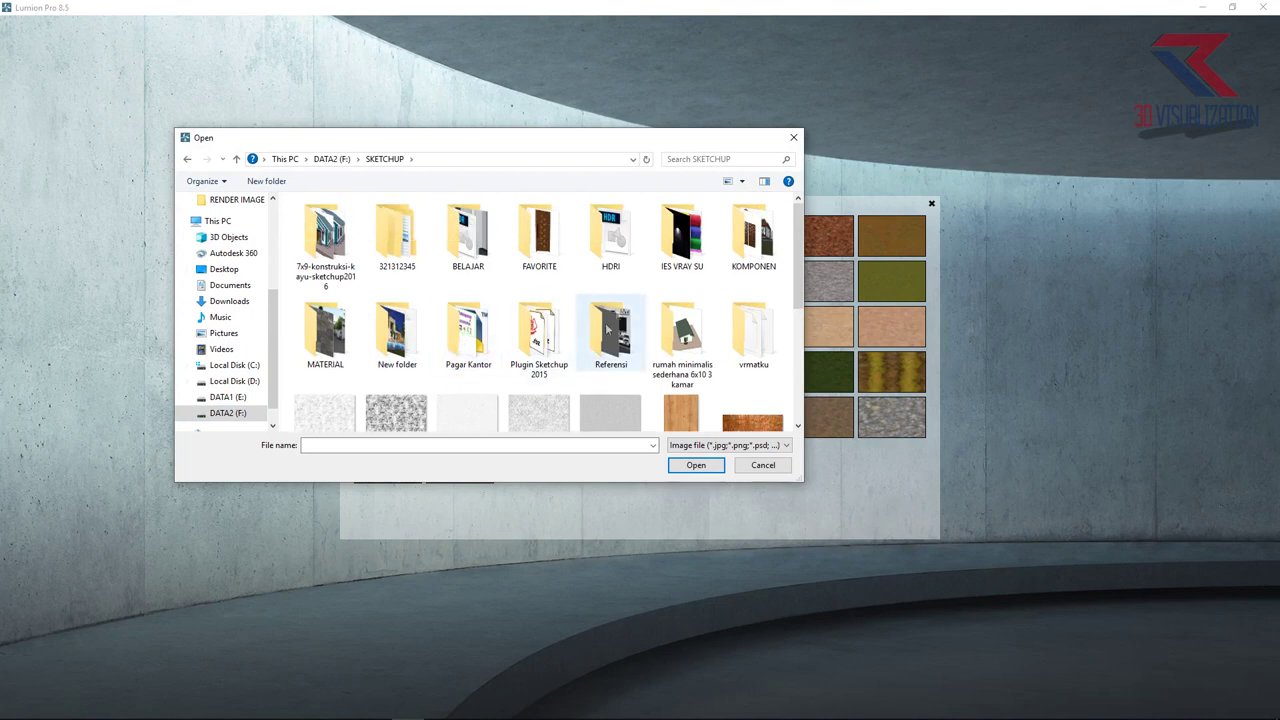
Step: Load the DC Elightened 7093 Rich carpet texture from MATERIAL/MATRIAL/CARPET GOODRICH
{"action": "double_click", "coordinate": [340, 330]}
{"action": "scroll", "coordinate": [555, 318], "scroll_direction": "down", "scroll_amount": 1}
{"action": "scroll", "coordinate": [555, 318], "scroll_direction": "down", "scroll_amount": 3}
{"action": "scroll", "coordinate": [555, 318], "scroll_direction": "down", "scroll_amount": 2}
{"action": "scroll", "coordinate": [558, 320], "scroll_direction": "down", "scroll_amount": 2}
{"action": "scroll", "coordinate": [555, 318], "scroll_direction": "up", "scroll_amount": 5}
{"action": "scroll", "coordinate": [540, 290], "scroll_direction": "up", "scroll_amount": 4}
{"action": "double_click", "coordinate": [537, 279]}
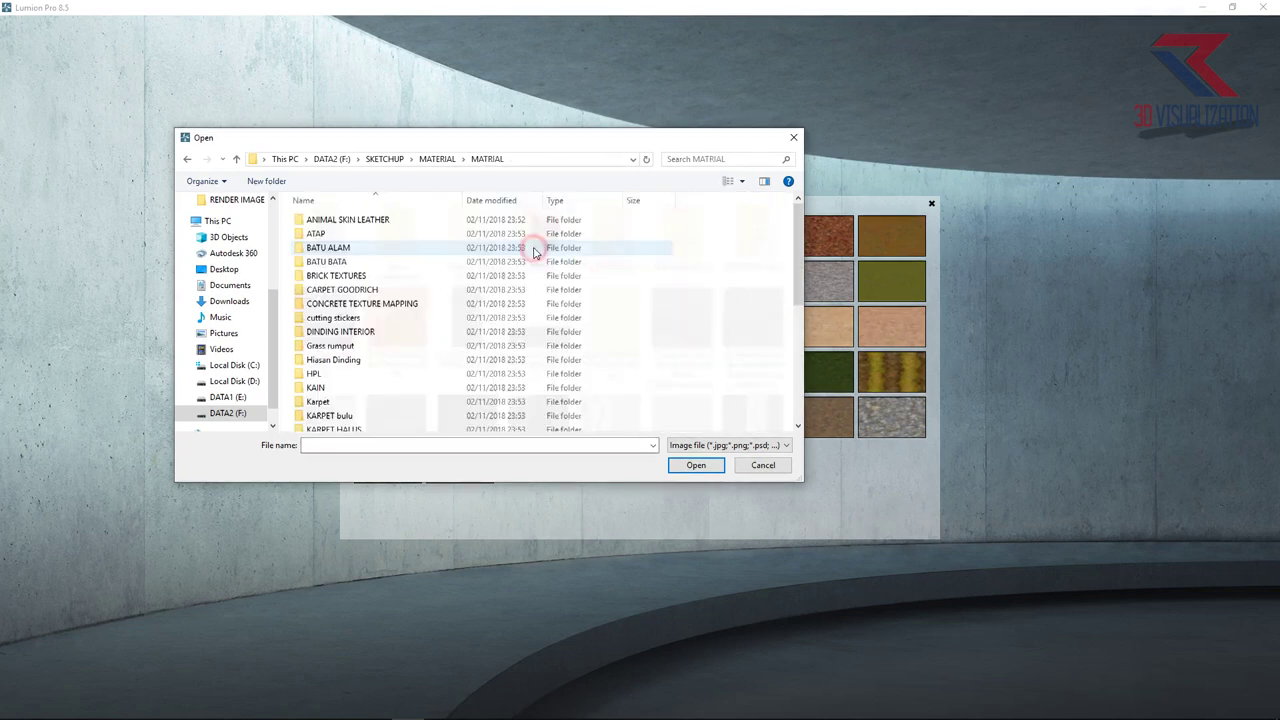
{"action": "double_click", "coordinate": [498, 290]}
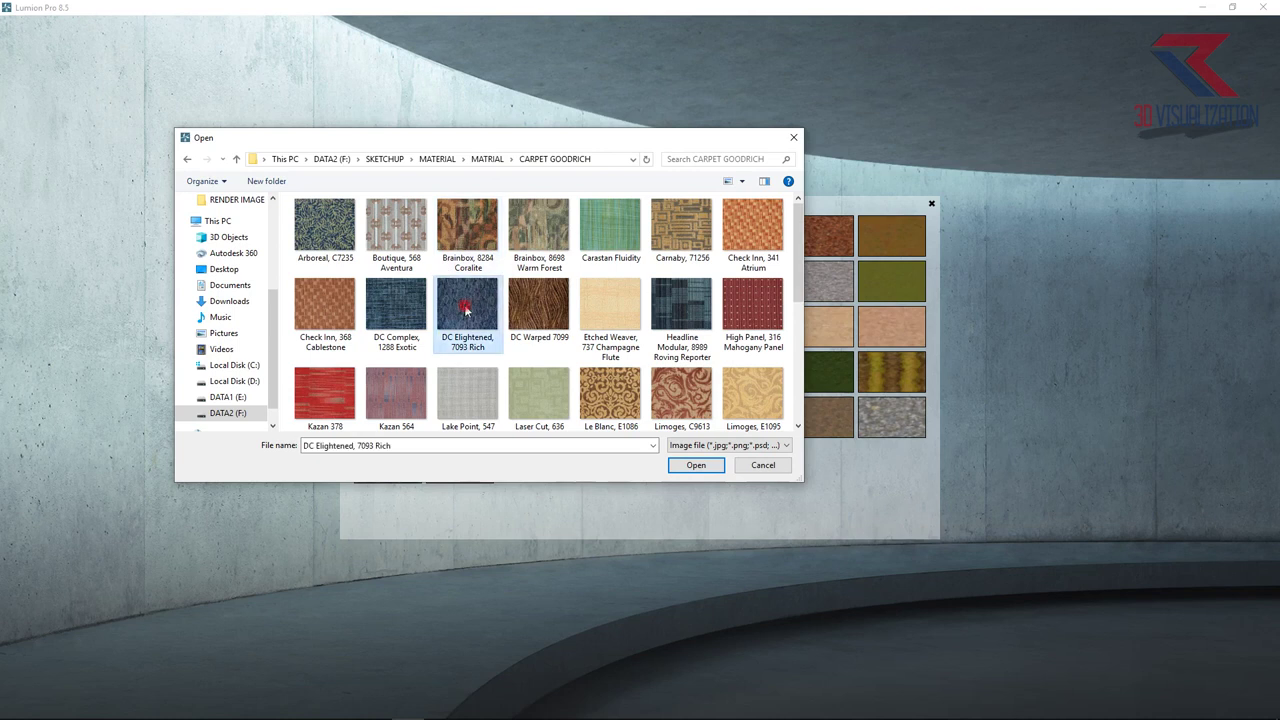
{"action": "double_click", "coordinate": [466, 303]}
{"action": "left_click", "coordinate": [930, 204]}
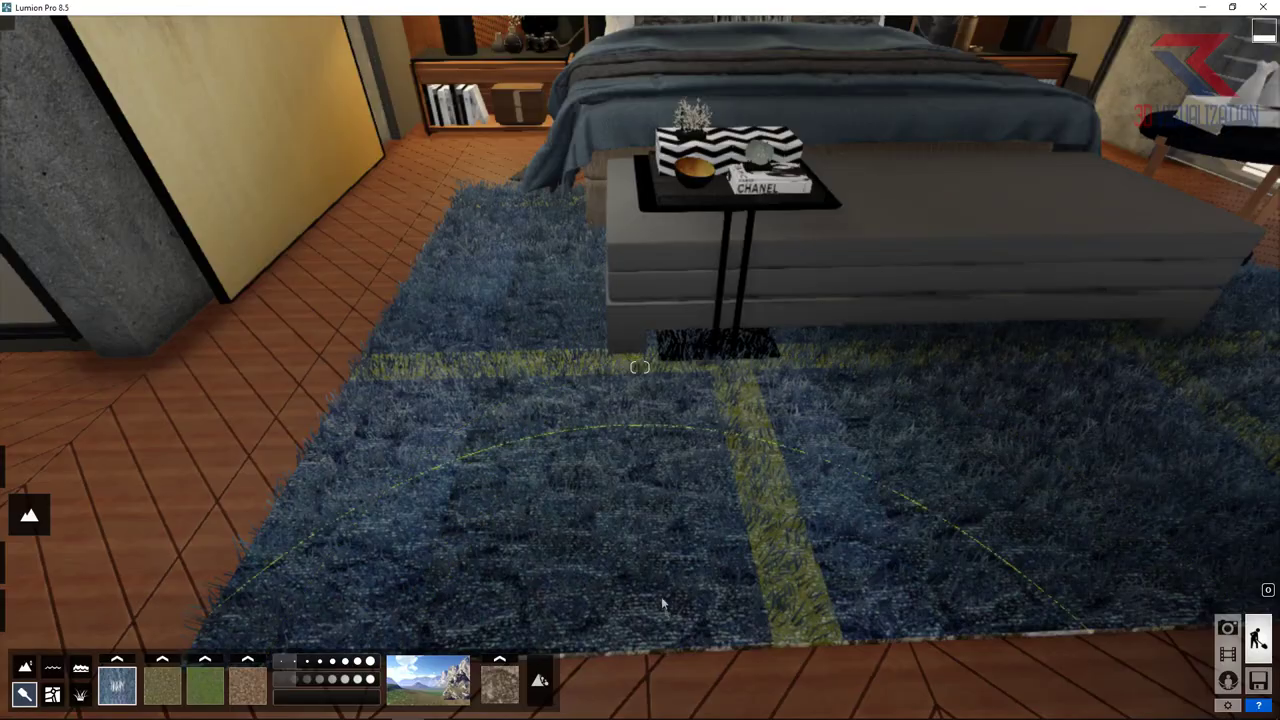
Step: Replace the diffuse texture with a beige speckled carpet image from the KARPET bulu folder
{"action": "scroll", "coordinate": [661, 596], "scroll_direction": "up", "scroll_amount": 5}
{"action": "scroll", "coordinate": [674, 480], "scroll_direction": "down", "scroll_amount": 3}
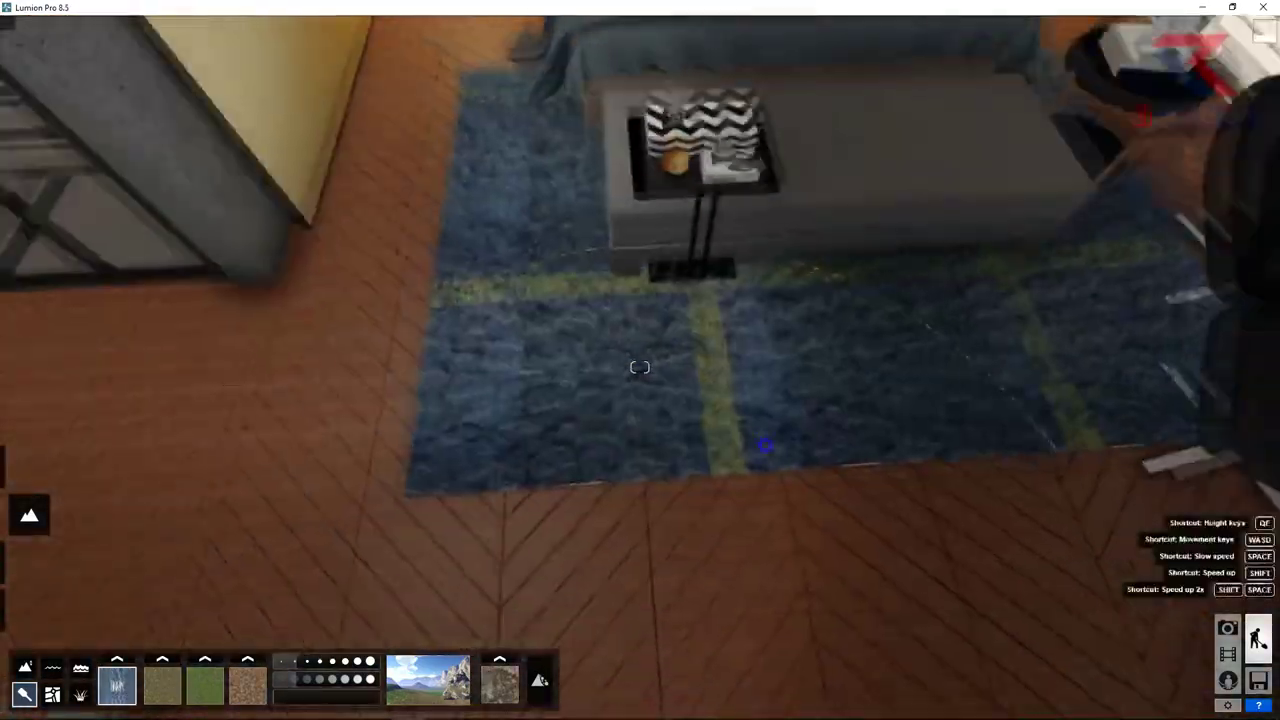
{"action": "scroll", "coordinate": [740, 450], "scroll_direction": "down", "scroll_amount": 2}
{"action": "left_click", "coordinate": [118, 664]}
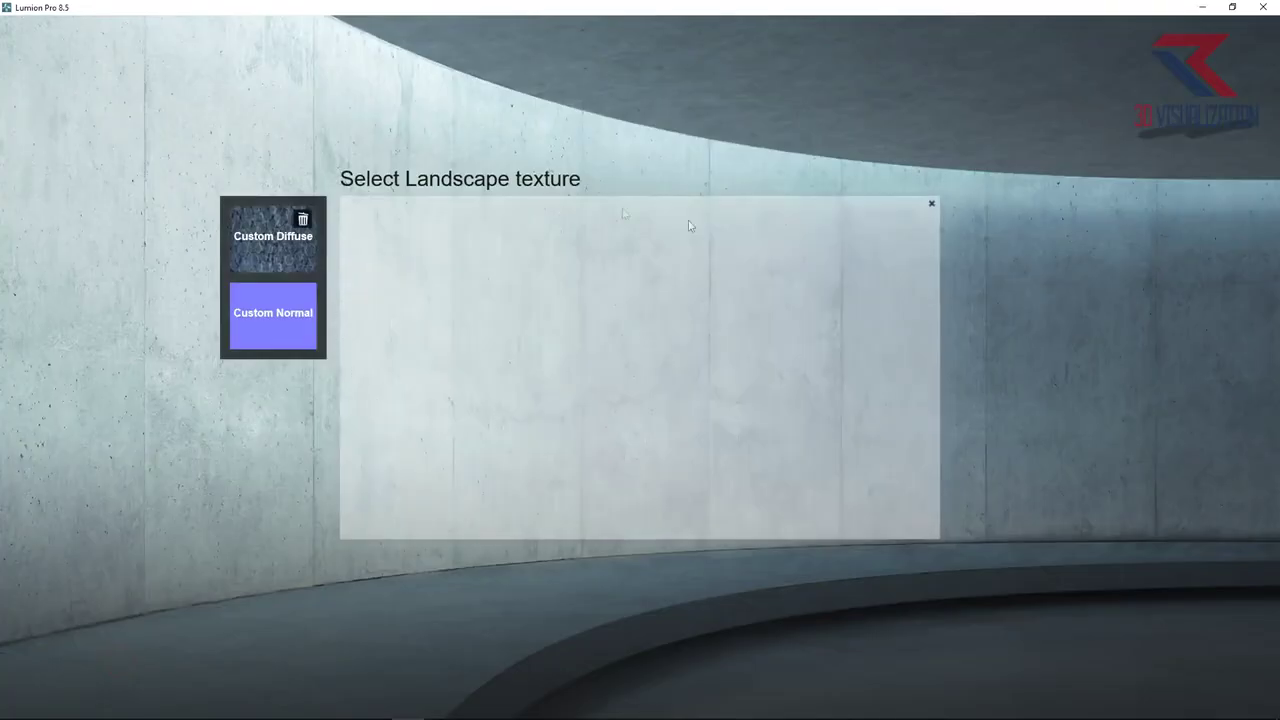
{"action": "left_click", "coordinate": [262, 247]}
{"action": "scroll", "coordinate": [500, 293], "scroll_direction": "down", "scroll_amount": 5}
{"action": "scroll", "coordinate": [500, 293], "scroll_direction": "up", "scroll_amount": 3}
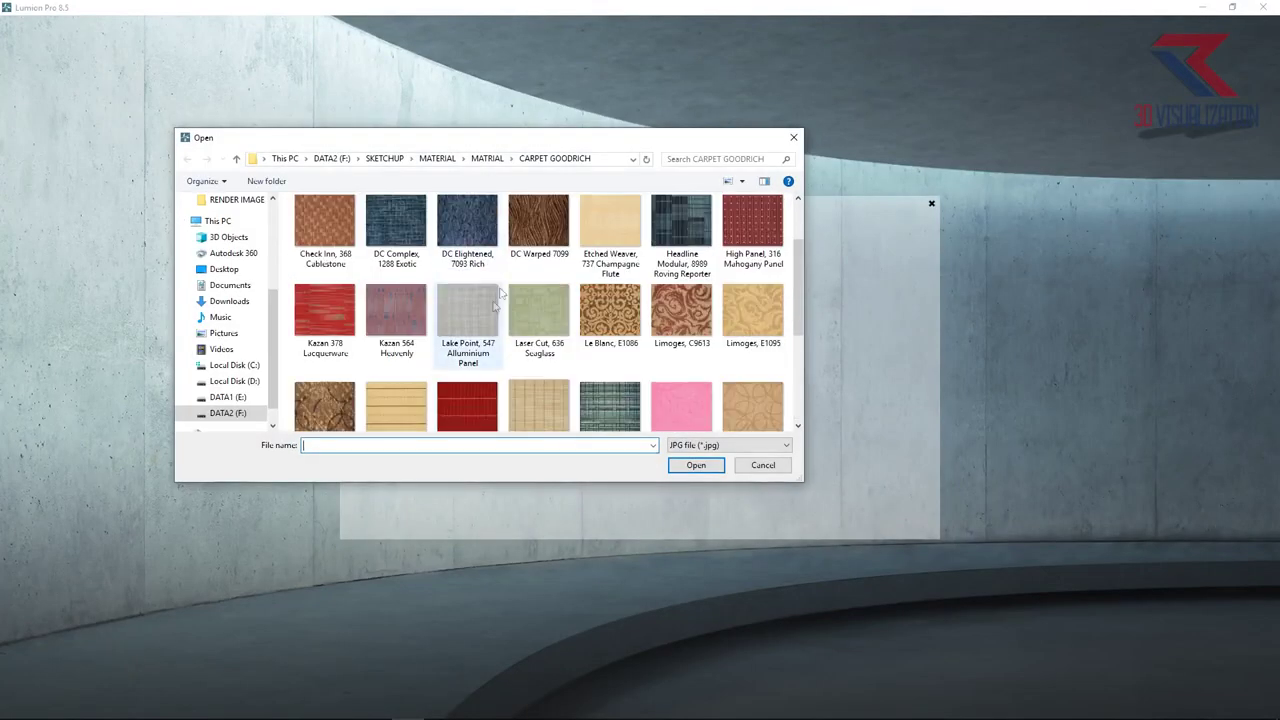
{"action": "left_click", "coordinate": [480, 160]}
{"action": "double_click", "coordinate": [388, 418]}
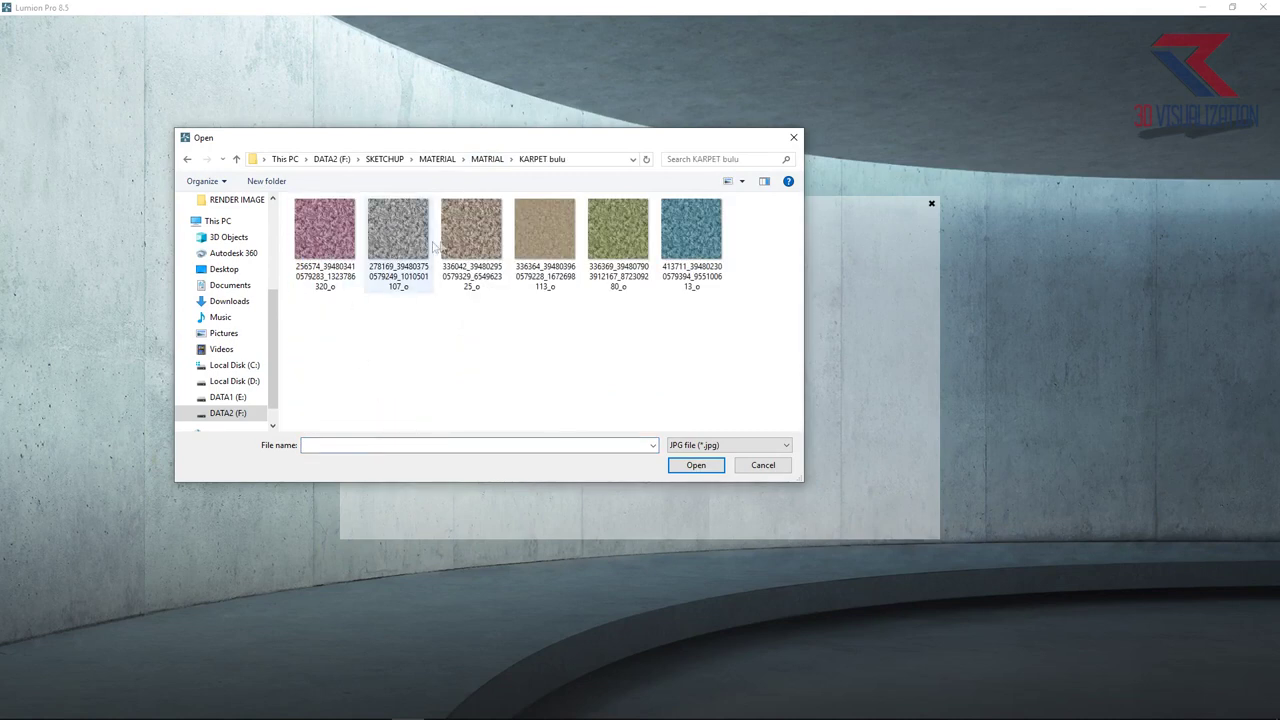
{"action": "double_click", "coordinate": [471, 240]}
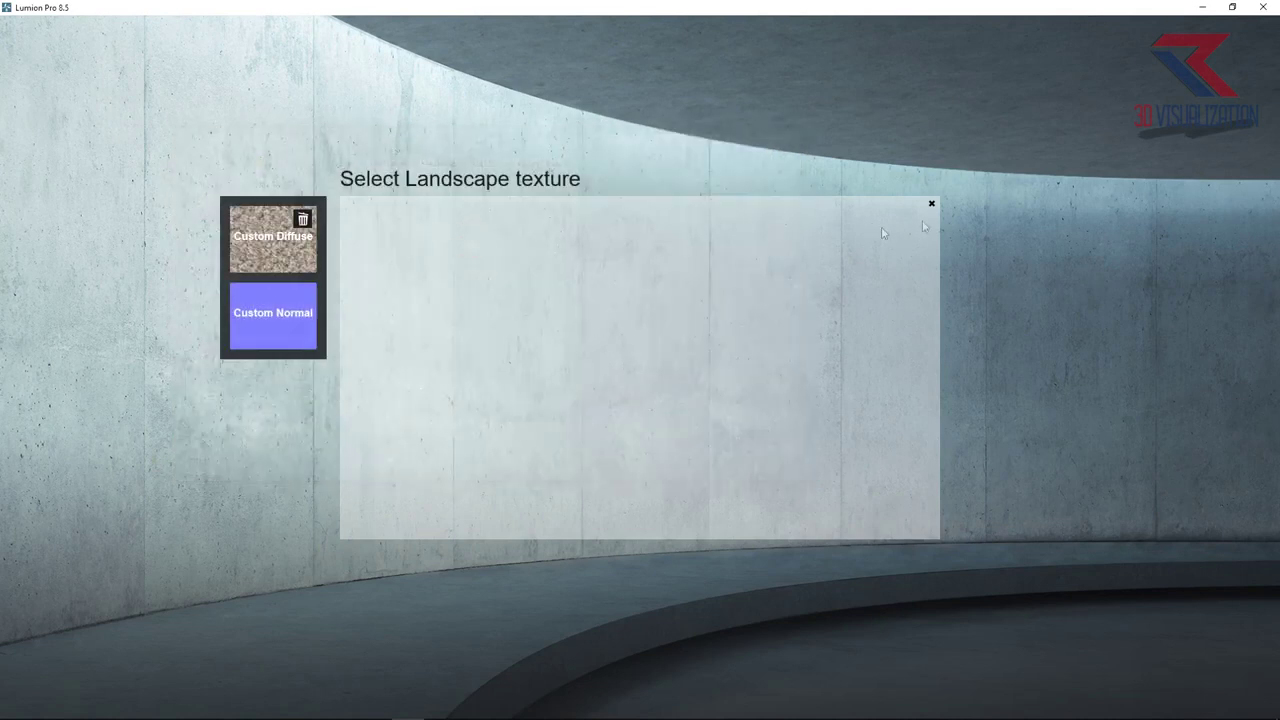
{"action": "left_click", "coordinate": [931, 203]}
{"action": "scroll", "coordinate": [763, 537], "scroll_direction": "up", "scroll_amount": 2}
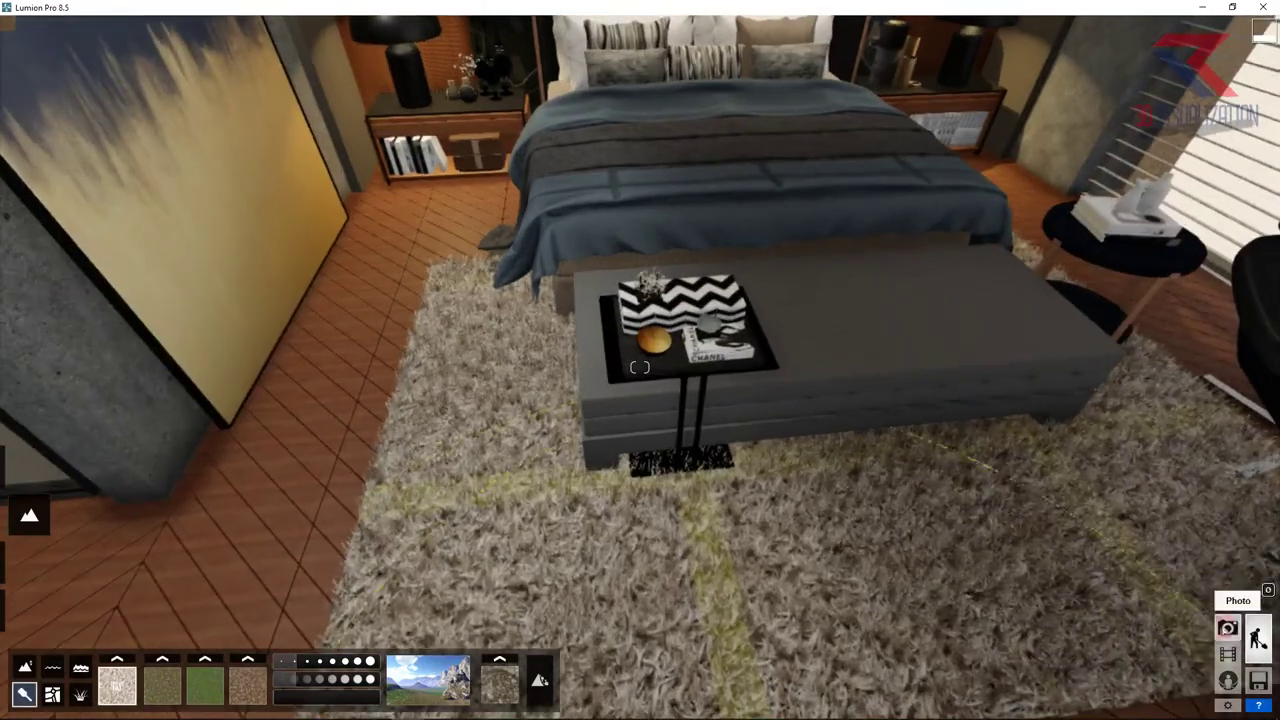
{"action": "left_click", "coordinate": [1227, 627]}
Step: Check Photo 1's camera, then move the build view outside toward the window wall
{"action": "left_click", "coordinate": [88, 630]}
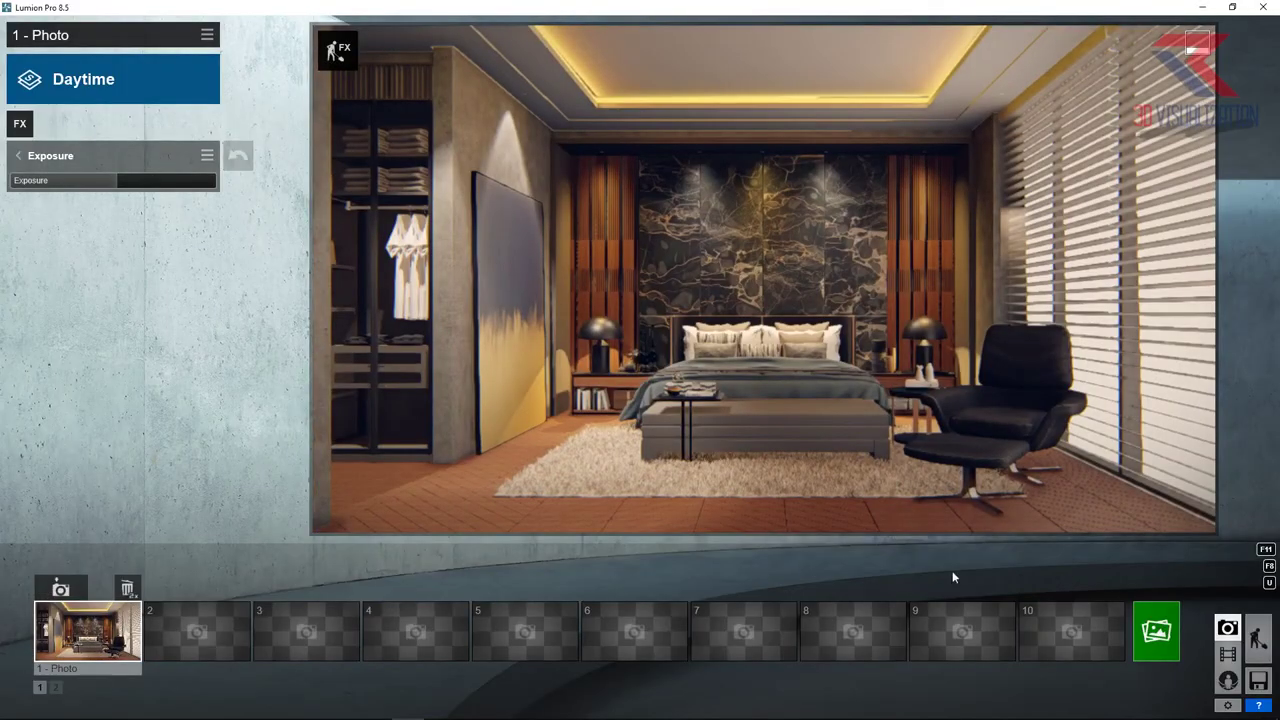
{"action": "left_click", "coordinate": [1258, 637]}
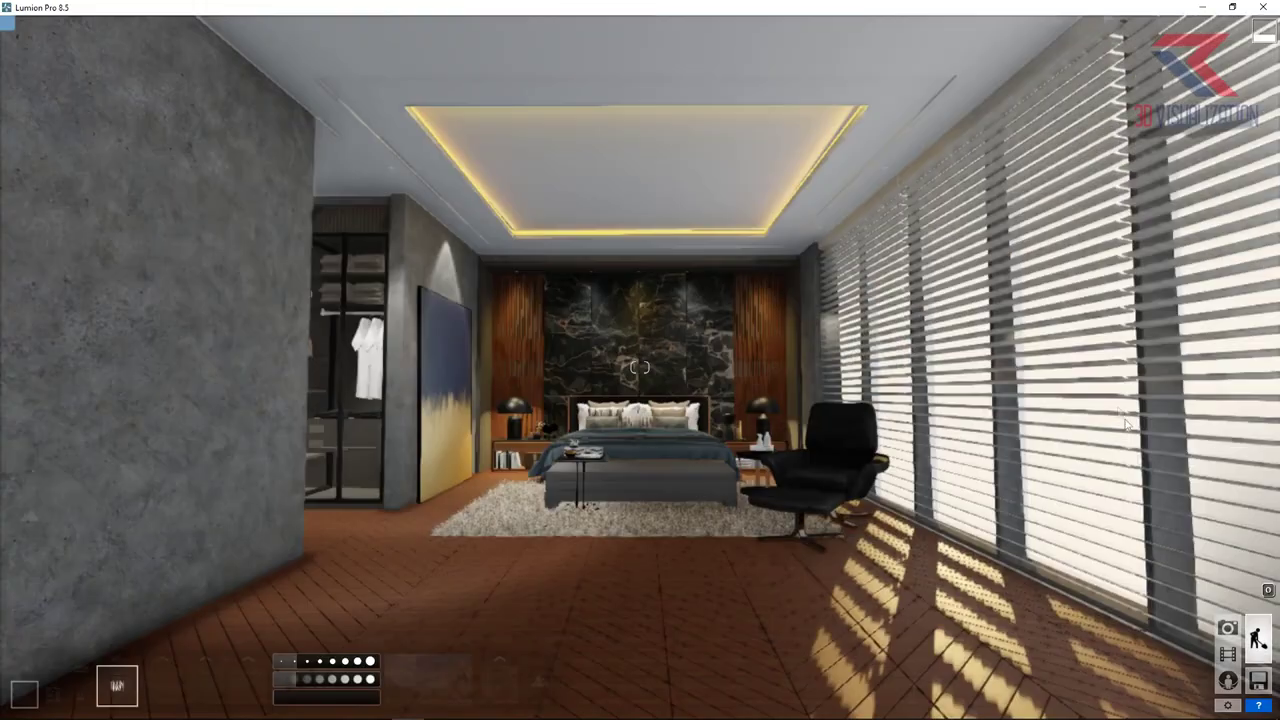
{"action": "key", "text": "w"}
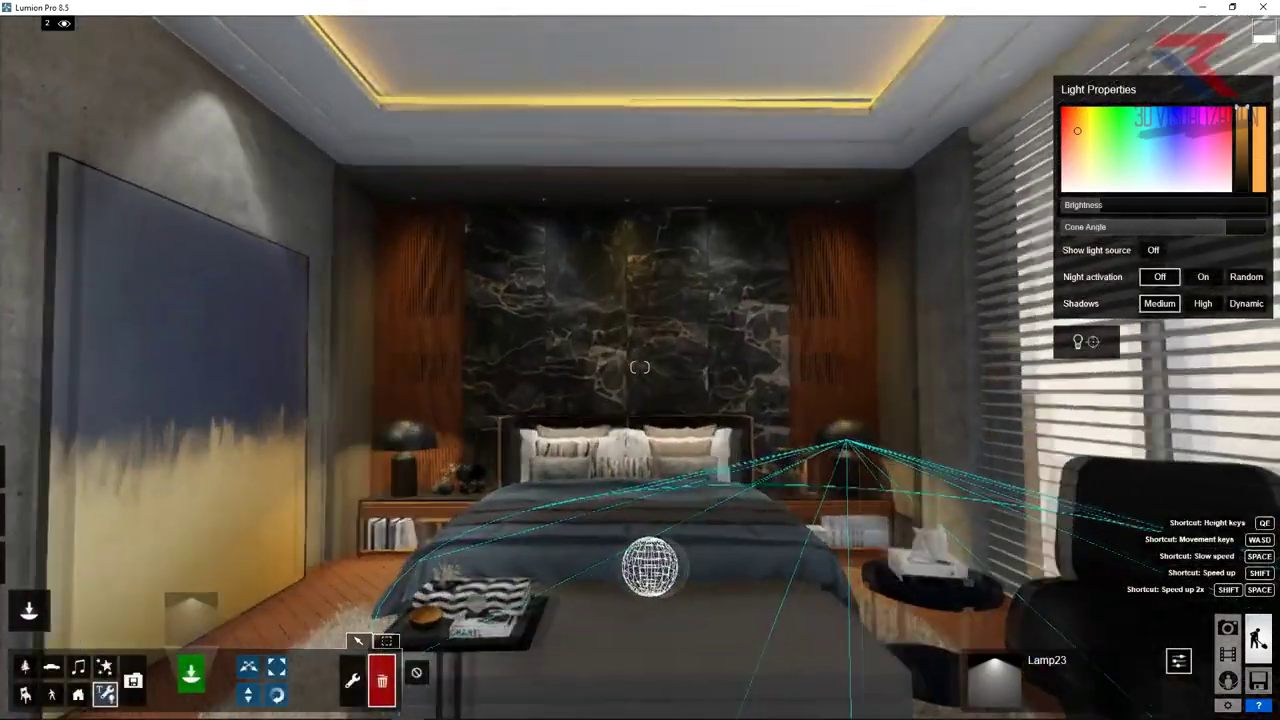
{"action": "key", "text": "ctrl"}
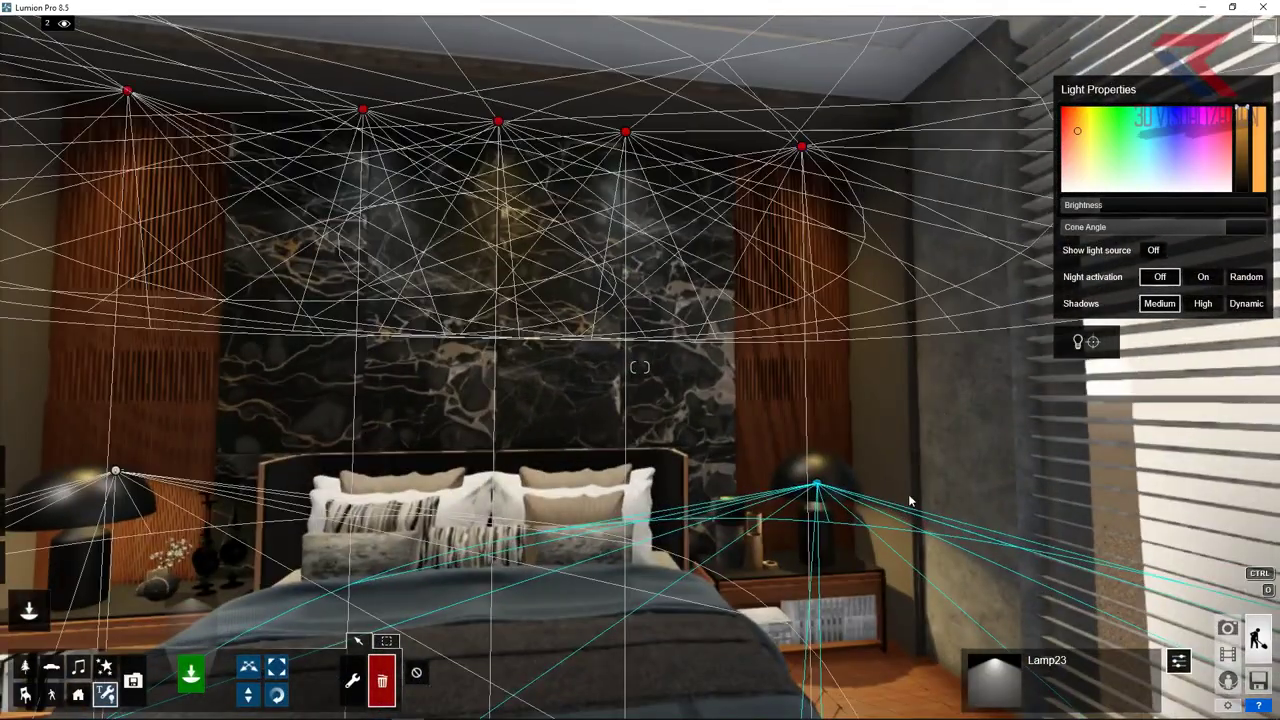
{"action": "right_click_drag", "start_coordinate": [910, 500], "coordinate": [870, 492]}
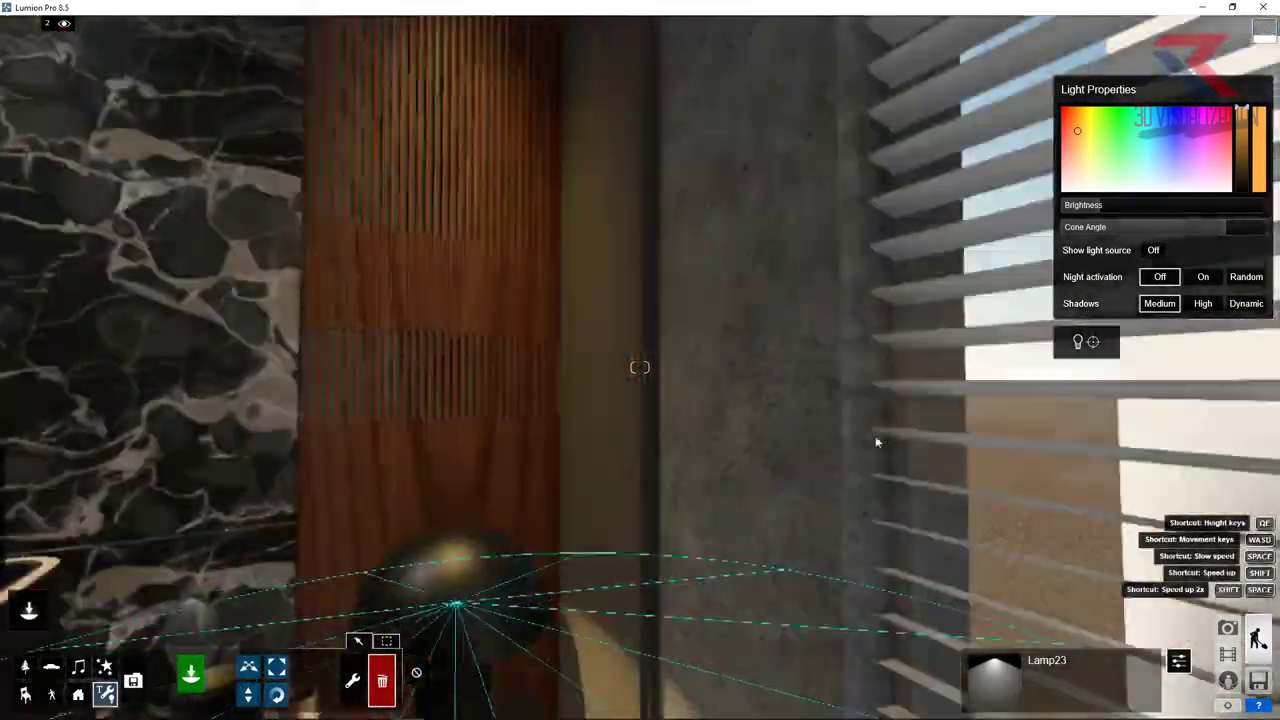
{"action": "right_click_drag", "start_coordinate": [588, 178], "coordinate": [820, 442]}
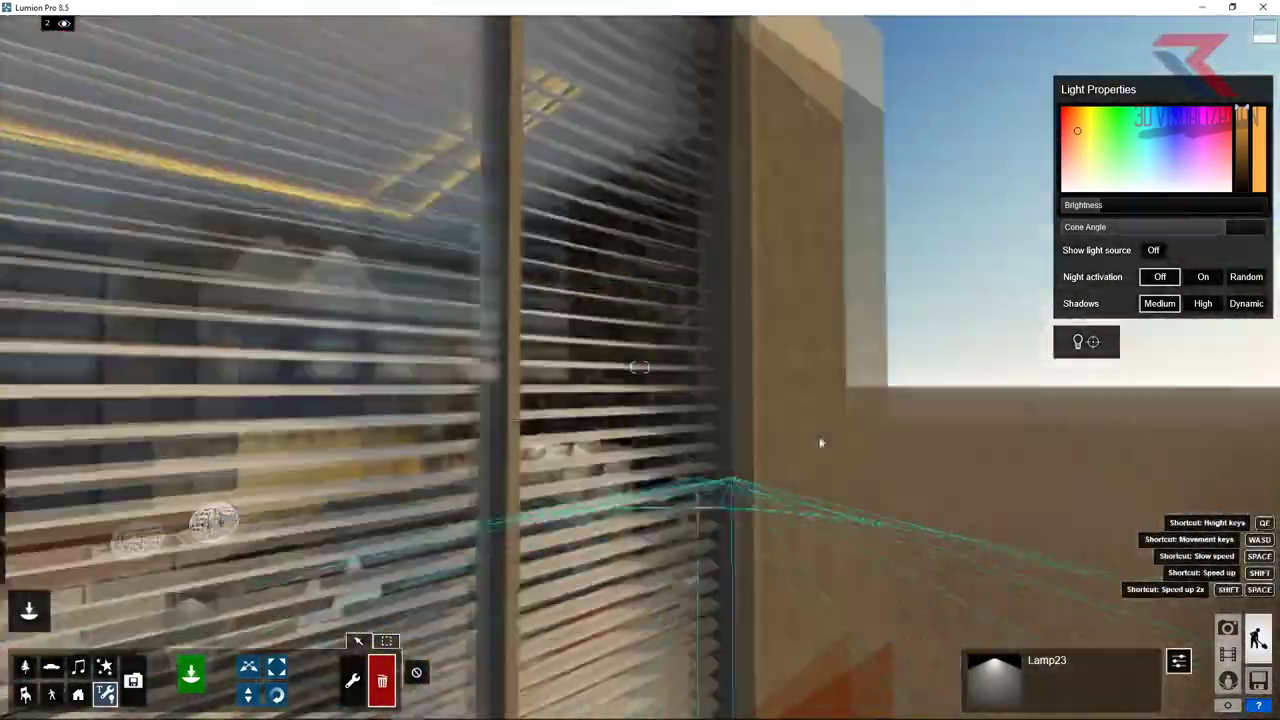
{"action": "key", "text": "s"}
{"action": "key", "text": "ctrl"}
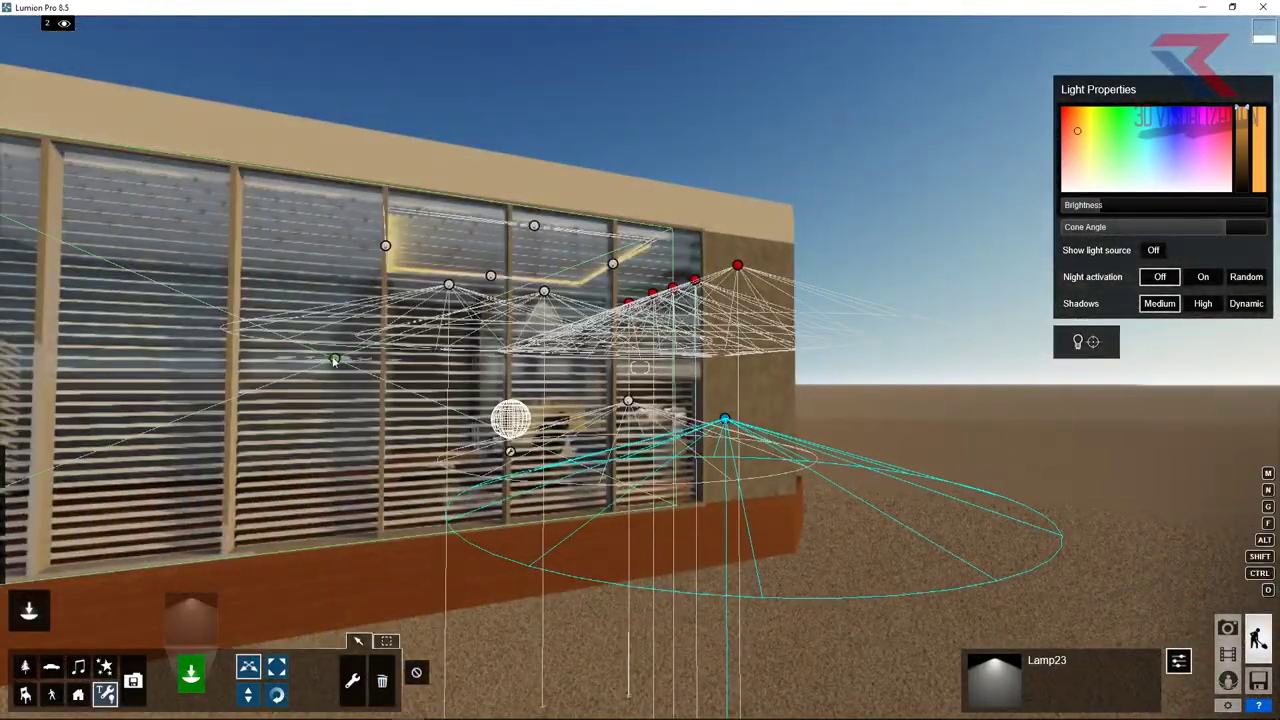
Step: Set the area light over the windows to brightness 1.0 with reduced falloff
{"action": "left_click", "coordinate": [335, 359]}
{"action": "left_click_drag", "start_coordinate": [1073, 207], "coordinate": [1013, 211]}
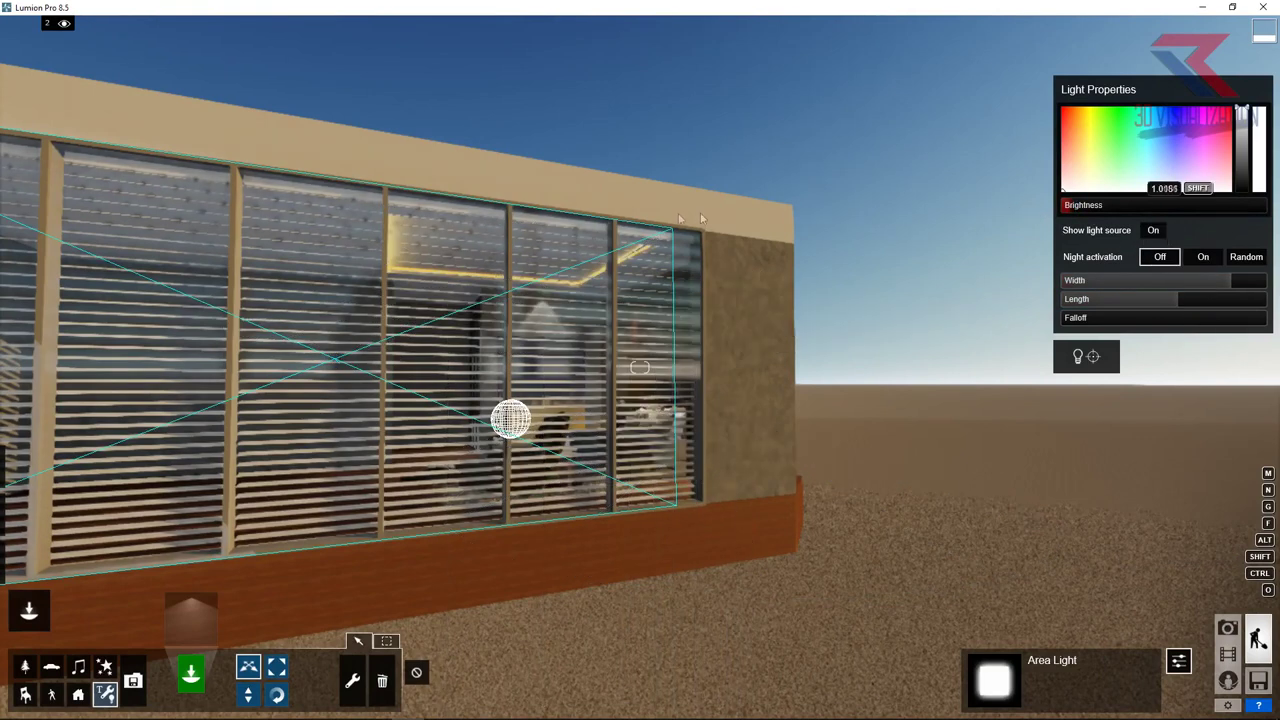
{"action": "left_click_drag", "start_coordinate": [571, 218], "coordinate": [610, 218]}
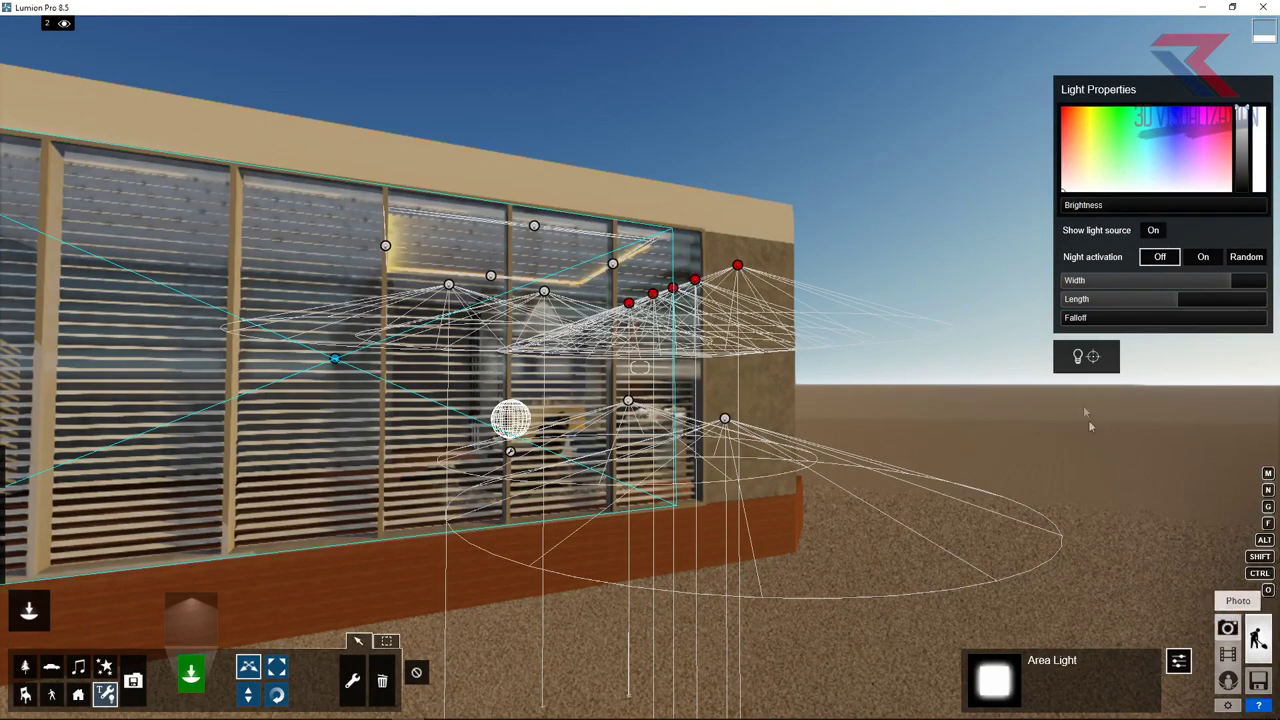
{"action": "left_click_drag", "start_coordinate": [1062, 206], "coordinate": [1112, 263]}
{"action": "mouse_move", "coordinate": [1086, 318]}
{"action": "left_mouse_down"}
{"action": "mouse_move", "coordinate": [1228, 314]}
{"action": "mouse_move", "coordinate": [1180, 317]}
{"action": "left_mouse_up"}
{"action": "left_click_drag", "start_coordinate": [1066, 206], "coordinate": [1086, 208]}
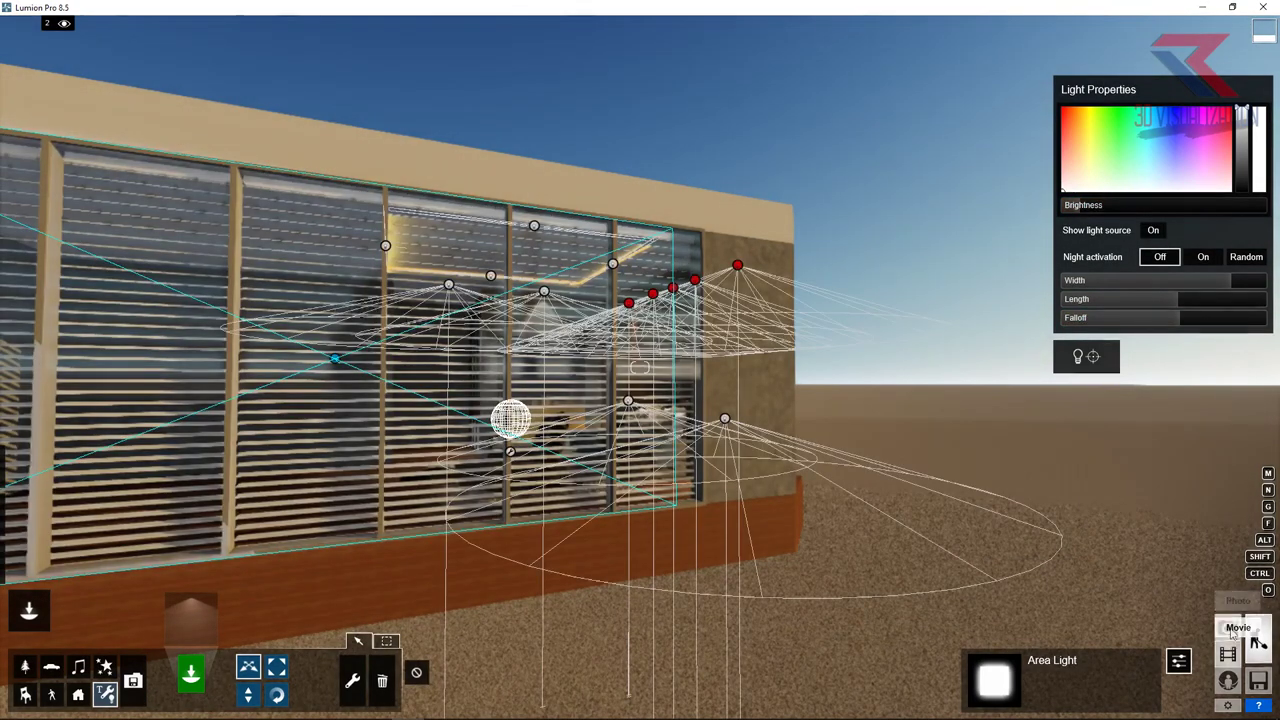
{"action": "left_click", "coordinate": [1228, 628]}
Step: Reframe Photo 1's bedroom view to show more floor, store it, and open Render Photos
{"action": "left_click", "coordinate": [88, 630]}
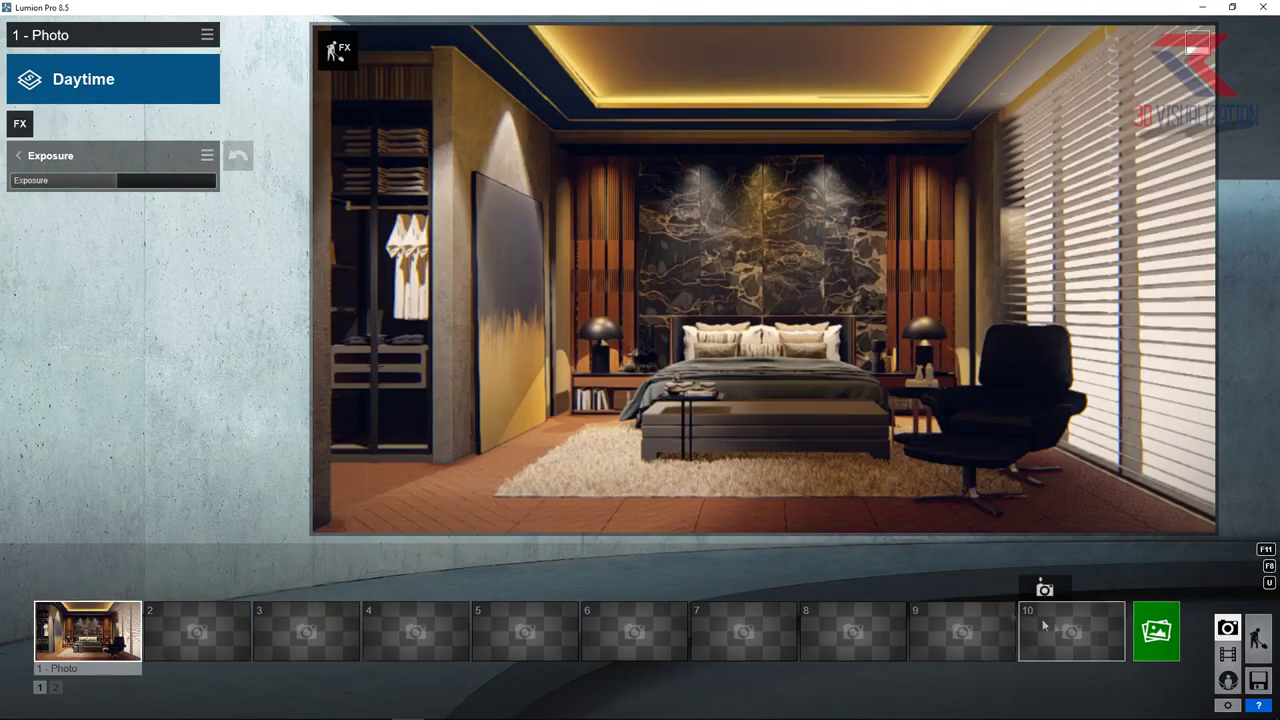
{"action": "mouse_move", "coordinate": [1024, 470]}
{"action": "right_mouse_down"}
{"action": "mouse_move", "coordinate": [966, 413]}
{"action": "mouse_move", "coordinate": [930, 410]}
{"action": "right_mouse_up"}
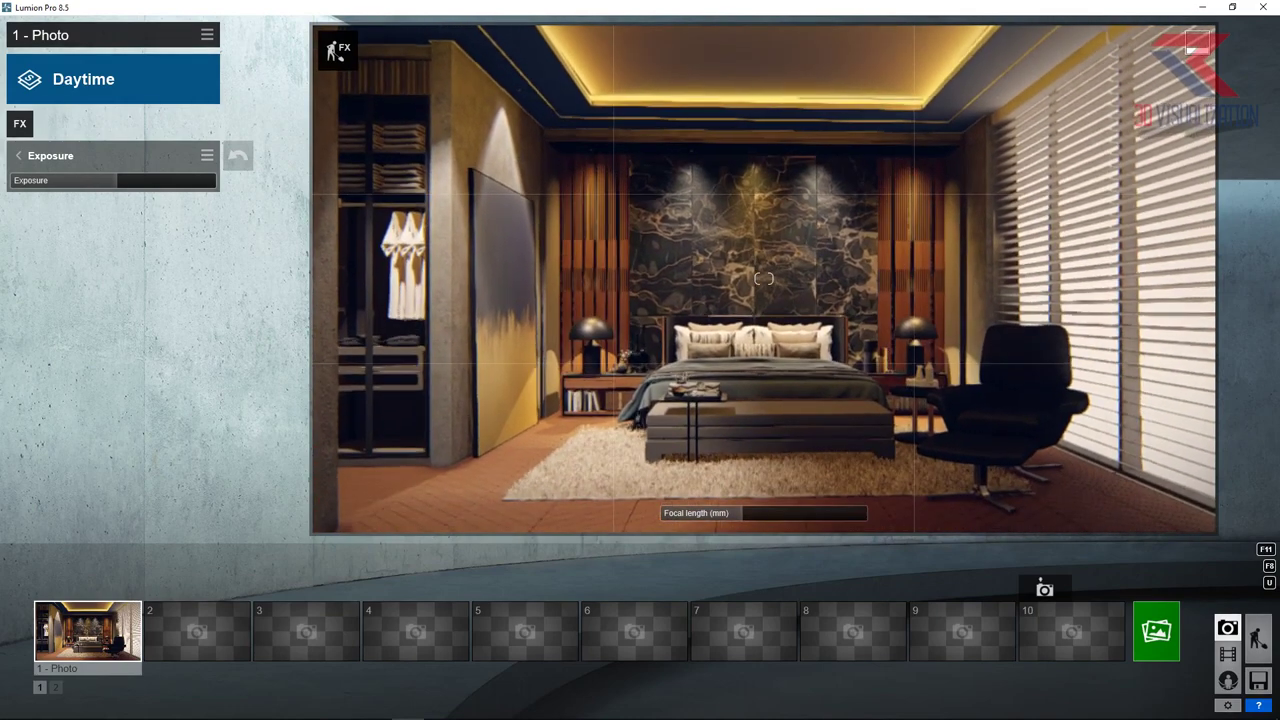
{"action": "mouse_move", "coordinate": [930, 410]}
{"action": "right_mouse_down"}
{"action": "mouse_move", "coordinate": [937, 438]}
{"action": "mouse_move", "coordinate": [926, 428]}
{"action": "right_mouse_up"}
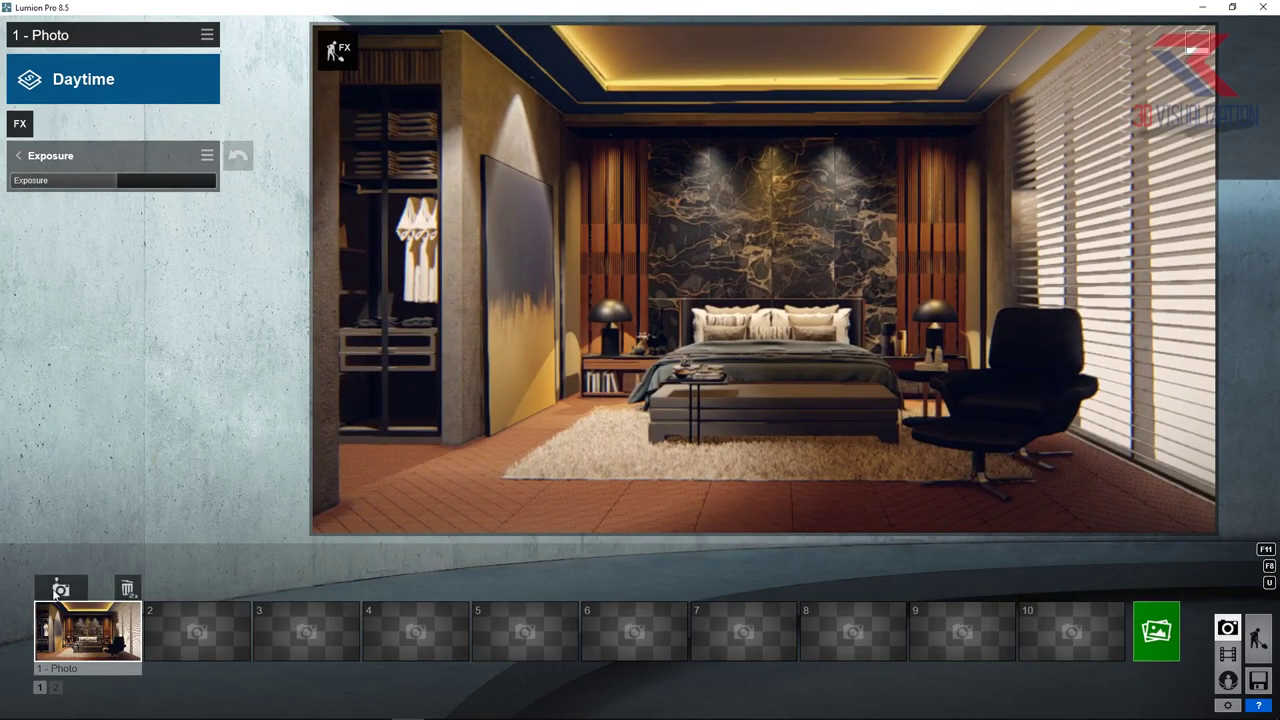
{"action": "left_click", "coordinate": [58, 590]}
{"action": "left_click", "coordinate": [1156, 631]}
Step: Render Photo 1 at 1920x1080 Desktop size, overwriting the existing image file
{"action": "left_click", "coordinate": [466, 565]}
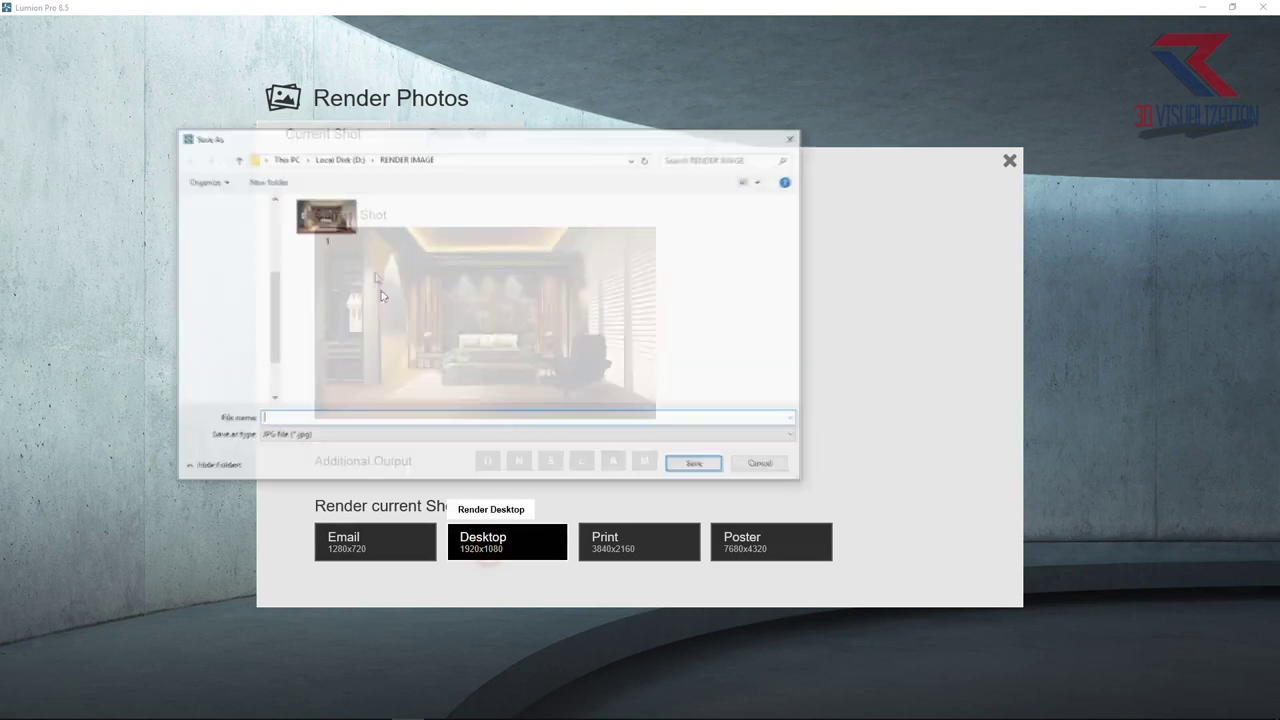
{"action": "double_click", "coordinate": [326, 215]}
{"action": "left_click", "coordinate": [659, 408]}
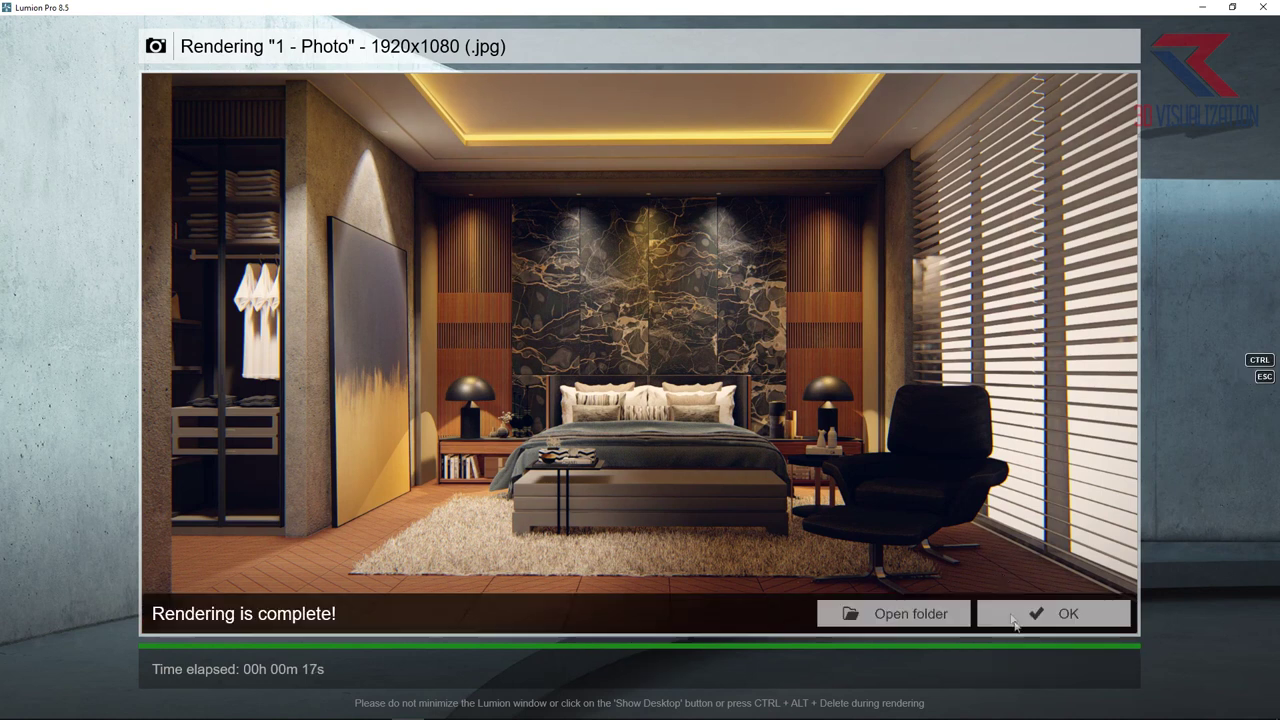
{"action": "left_click", "coordinate": [1014, 617]}
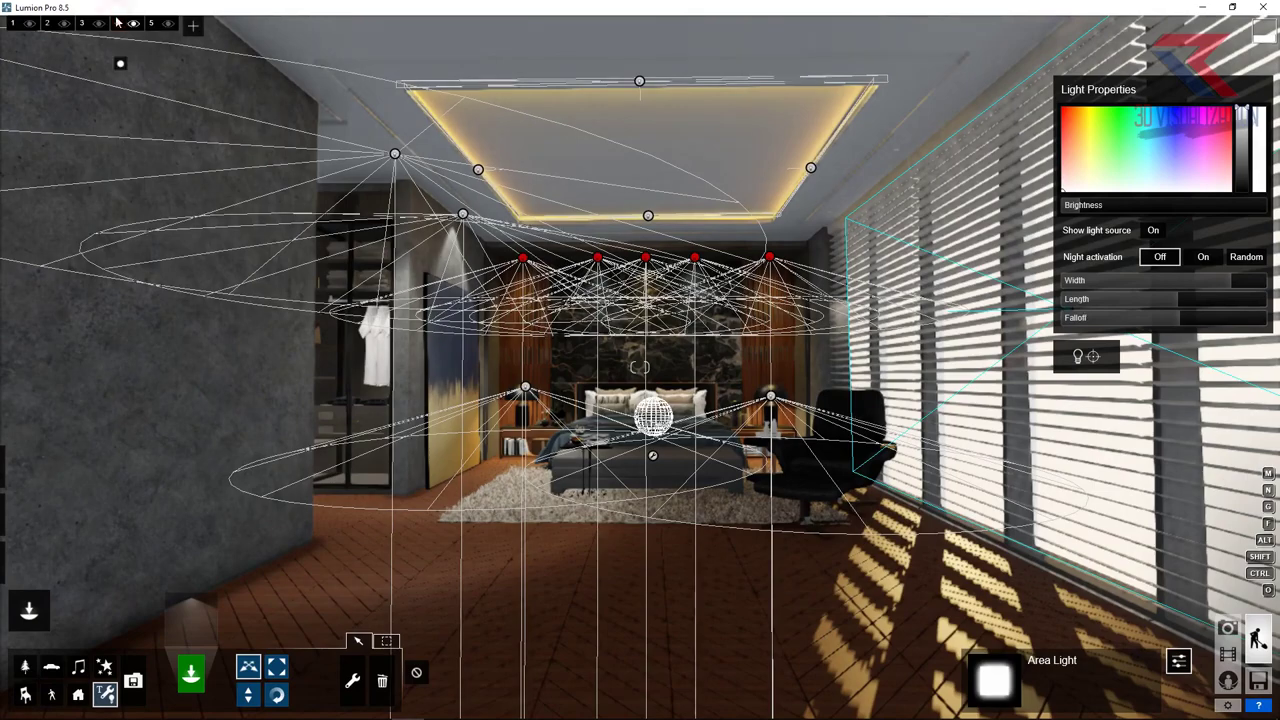
Step: Select the Reflection control utility and check Photo 1's camera view
{"action": "left_click", "coordinate": [190, 612]}
{"action": "left_click", "coordinate": [484, 164]}
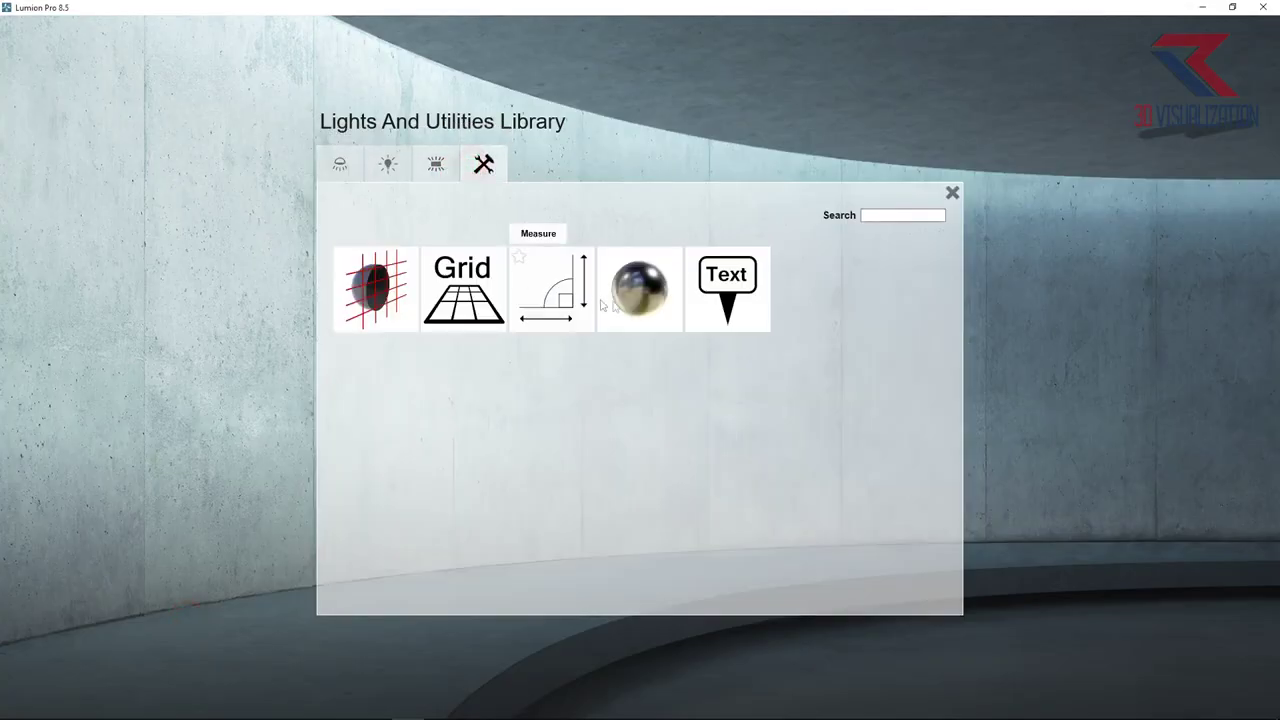
{"action": "left_click", "coordinate": [615, 300]}
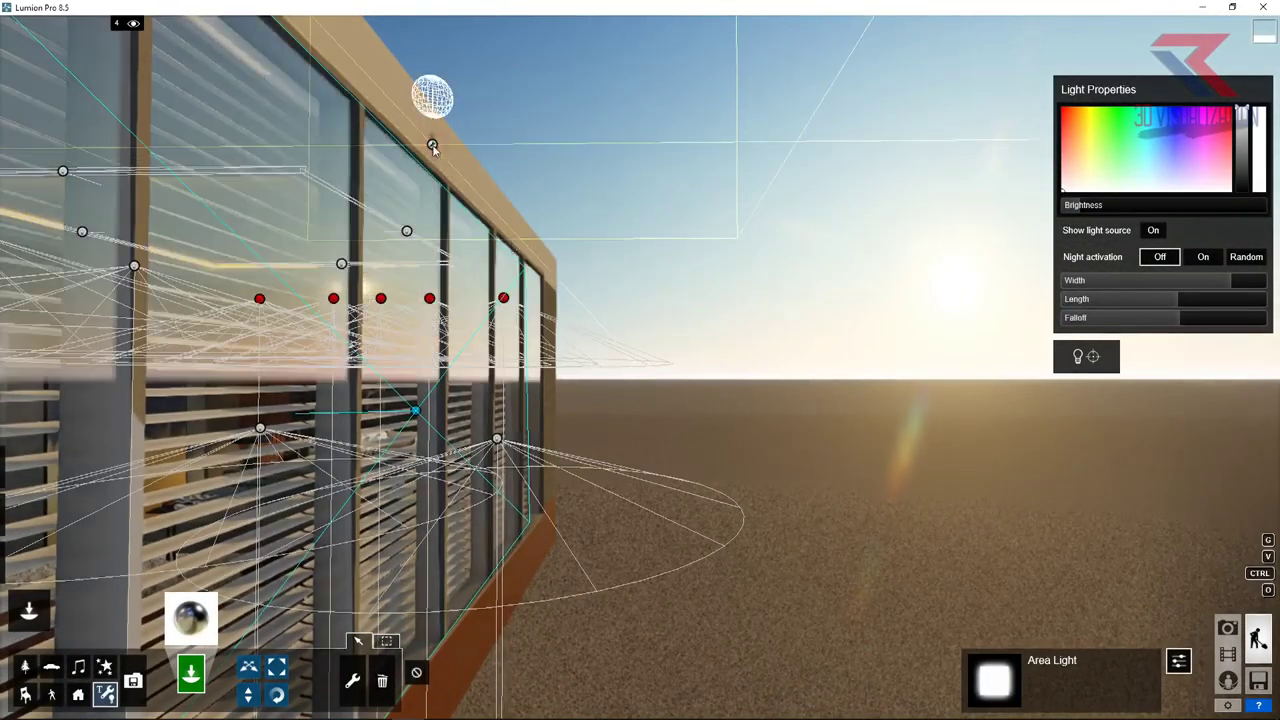
{"action": "left_click", "coordinate": [1228, 628]}
{"action": "left_click", "coordinate": [88, 627]}
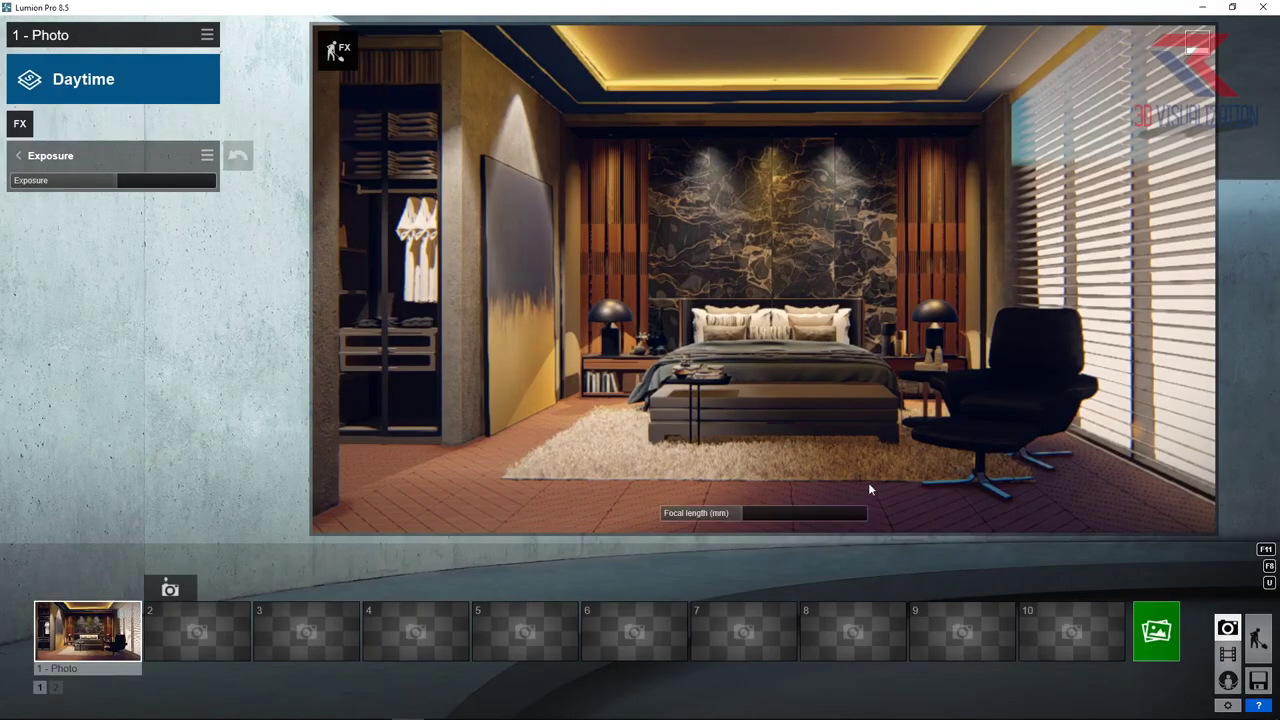
{"action": "key", "text": "d"}
{"action": "key", "text": "d"}
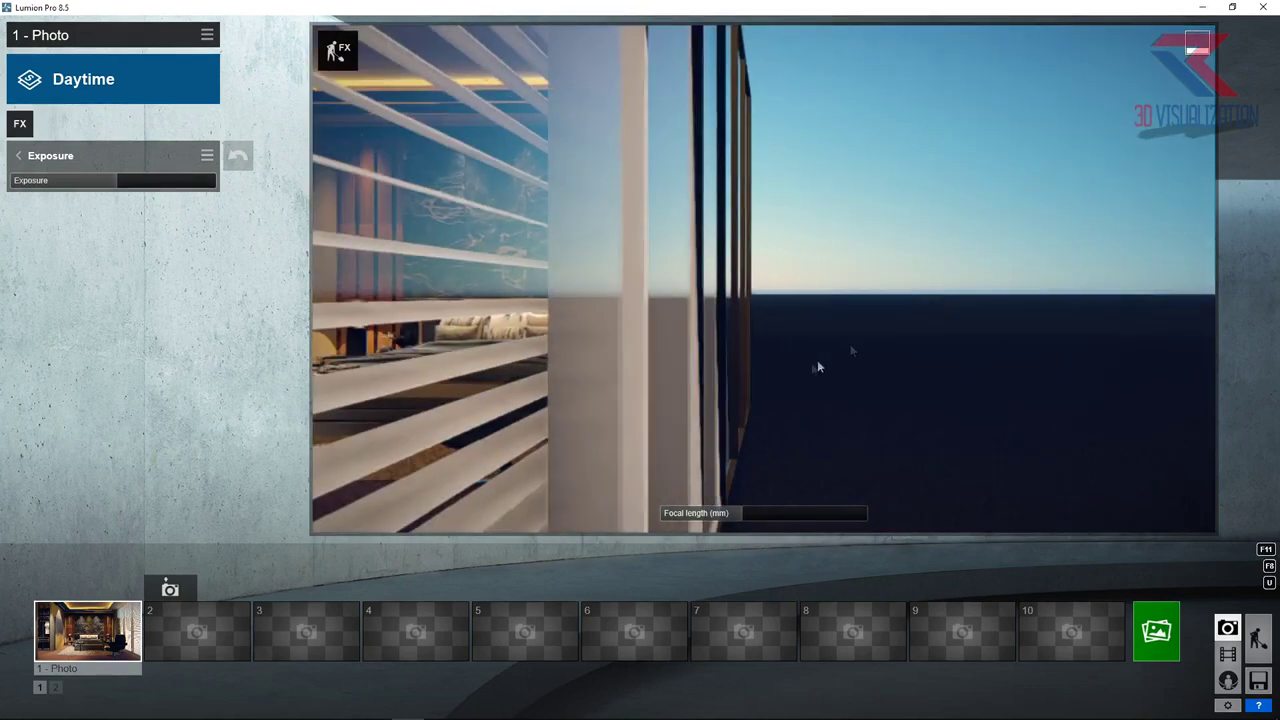
{"action": "key", "text": "d"}
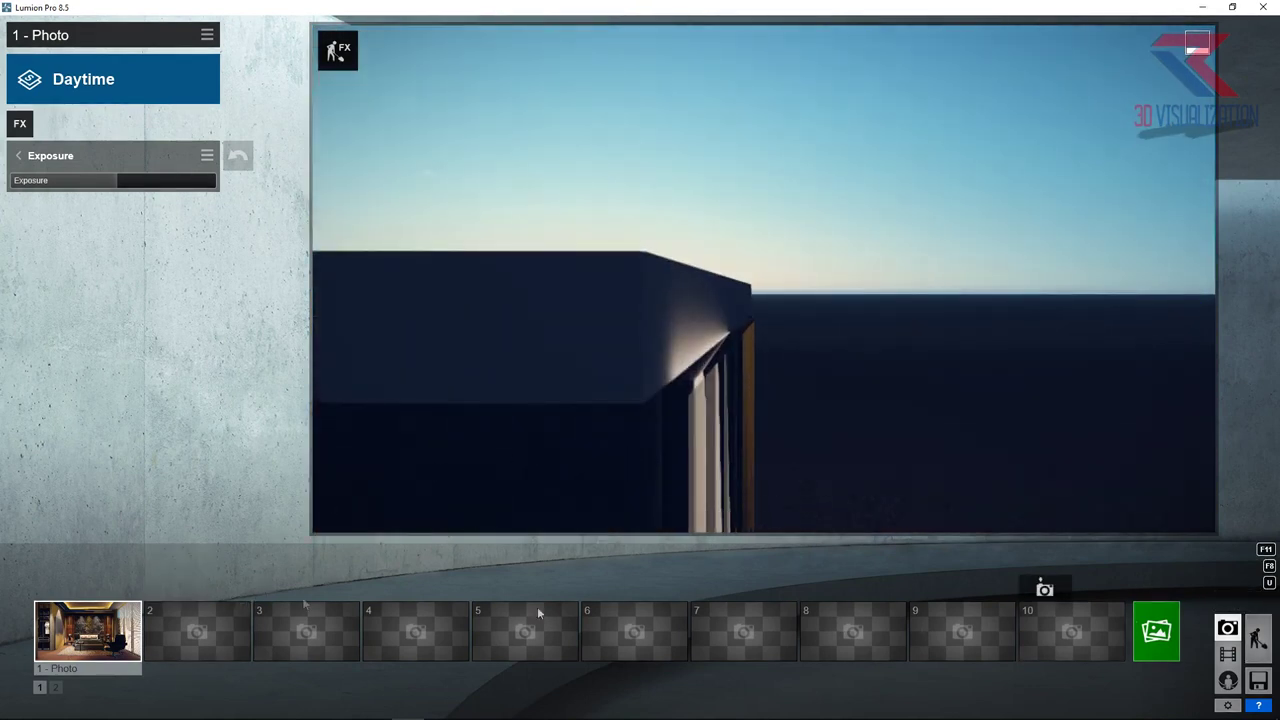
Step: Place a Reflection control above the bed by the pillows, then restore Photo 1's view
{"action": "left_click", "coordinate": [1258, 640]}
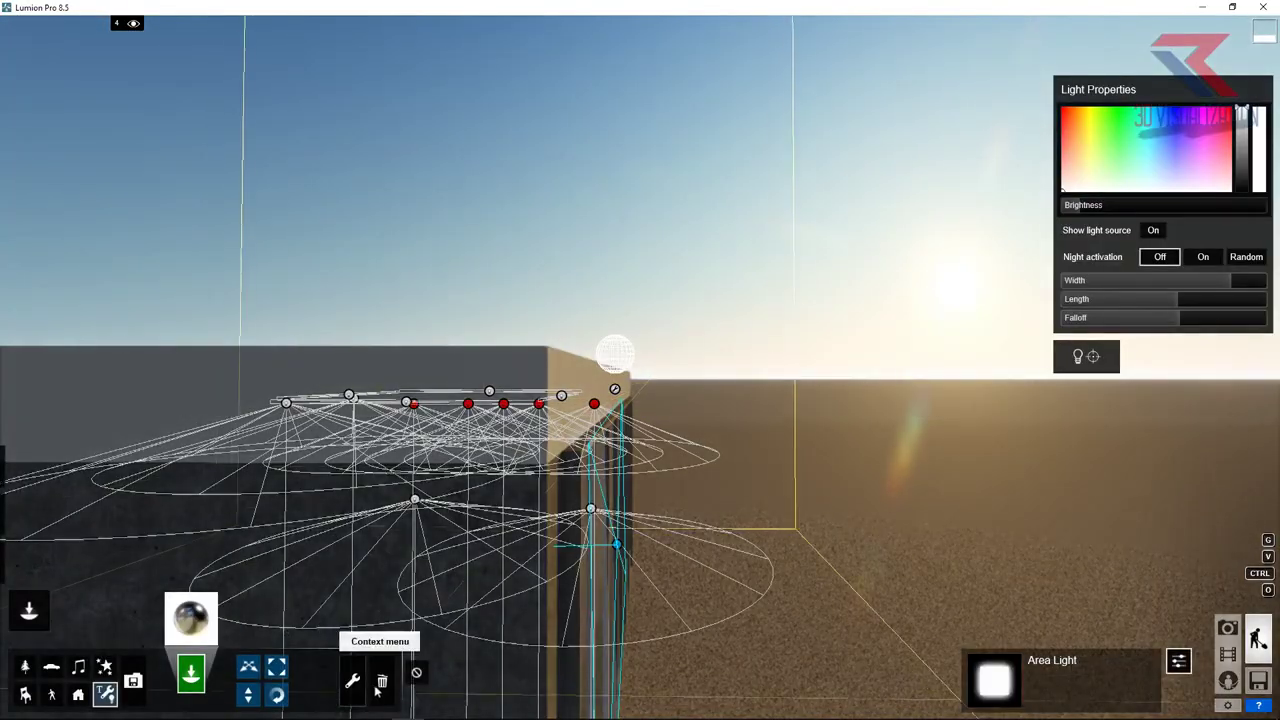
{"action": "key", "text": "a"}
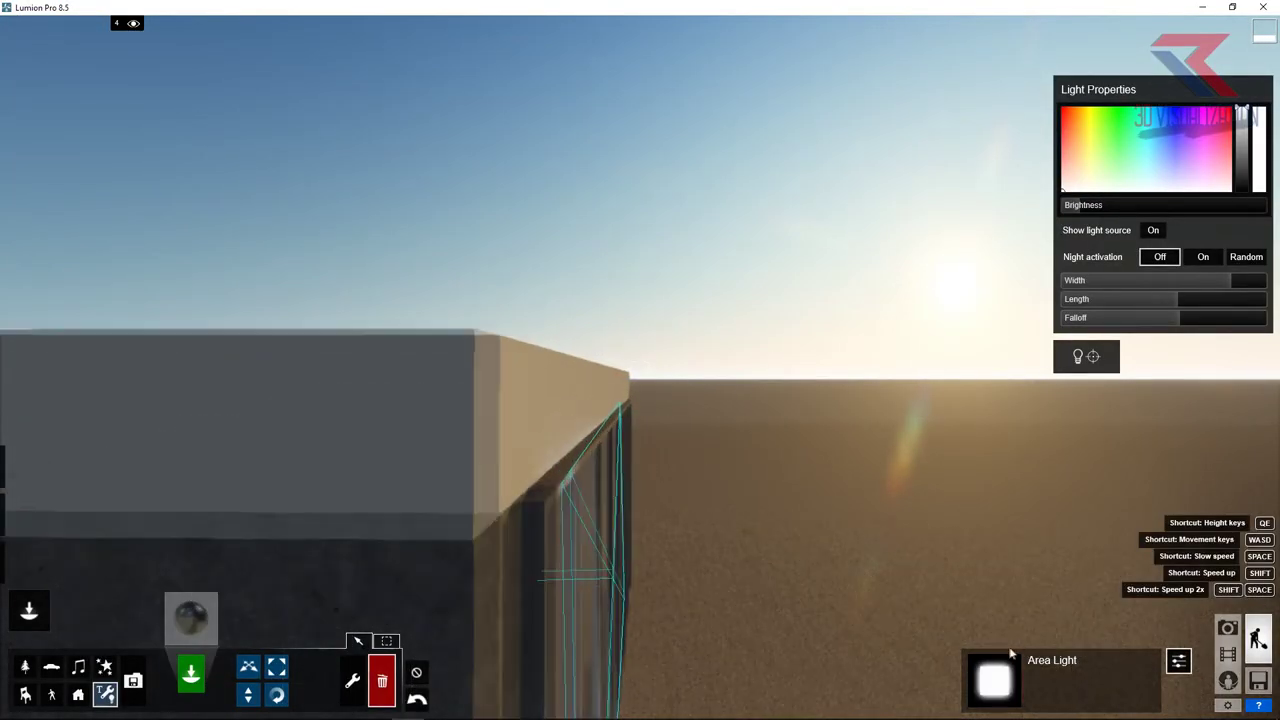
{"action": "key", "text": "w"}
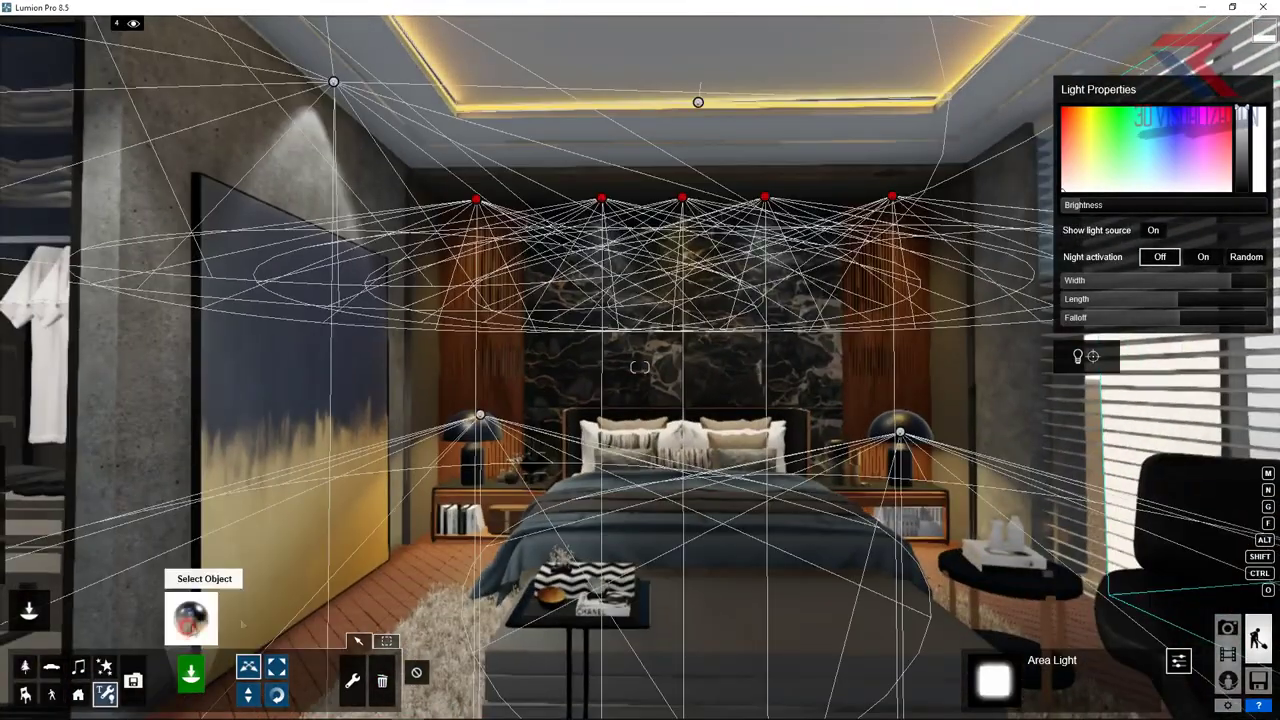
{"action": "left_click", "coordinate": [191, 618]}
{"action": "left_click", "coordinate": [643, 286]}
{"action": "left_click", "coordinate": [706, 455]}
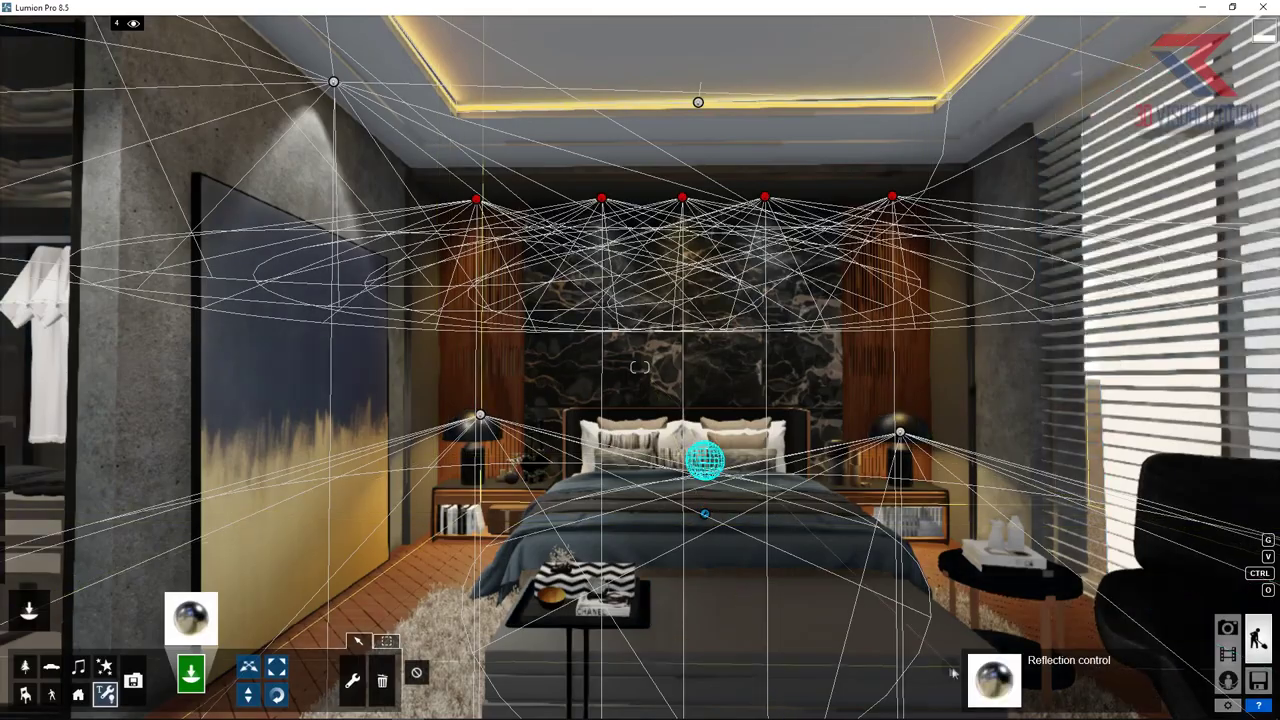
{"action": "left_click", "coordinate": [1228, 627]}
{"action": "left_click", "coordinate": [135, 628]}
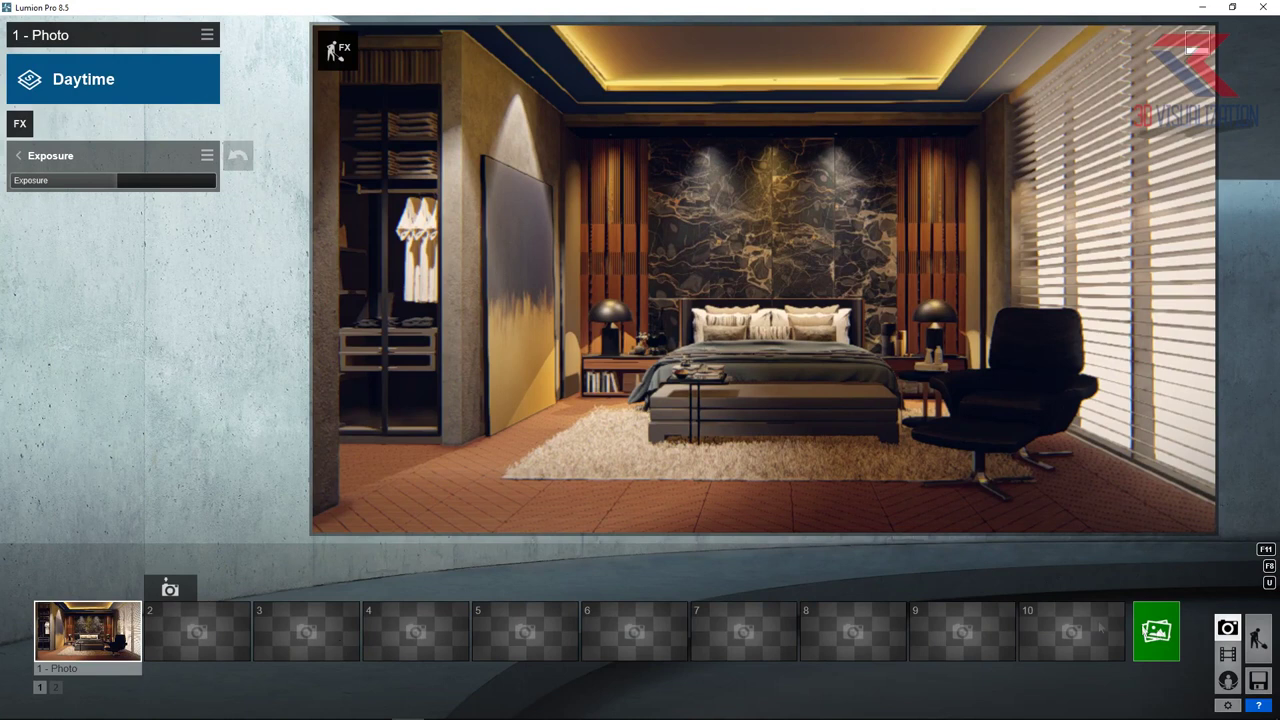
Step: Re-render Photo 1 at 1920x1080 over the previous file, then return to Build mode
{"action": "left_click", "coordinate": [1173, 637]}
{"action": "left_click", "coordinate": [498, 545]}
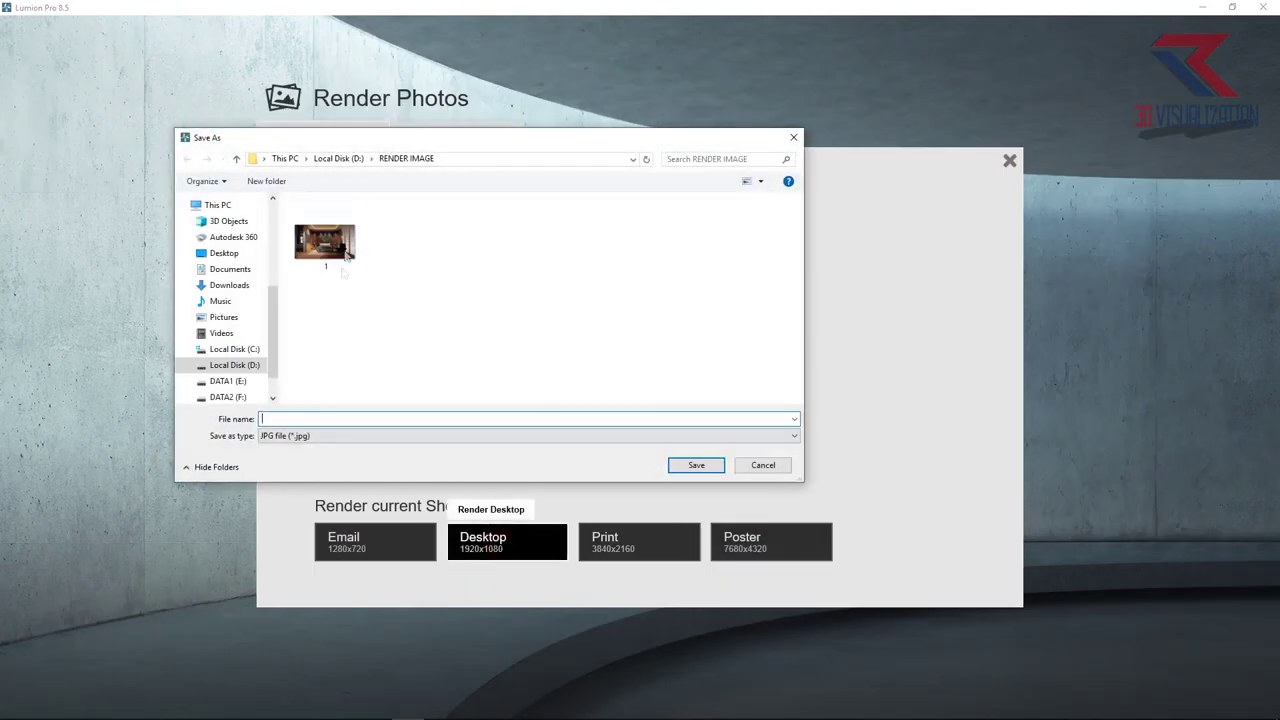
{"action": "left_click", "coordinate": [699, 466]}
{"action": "left_click", "coordinate": [666, 413]}
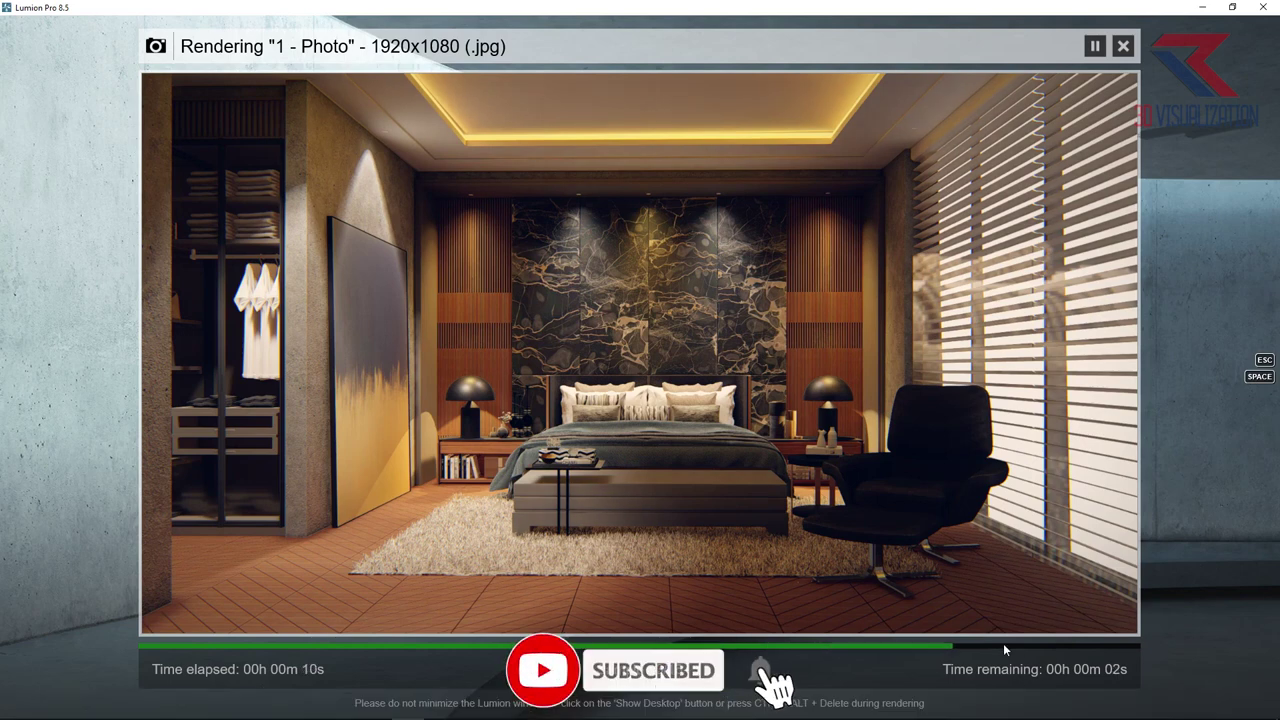
{"action": "left_click", "coordinate": [1071, 612]}
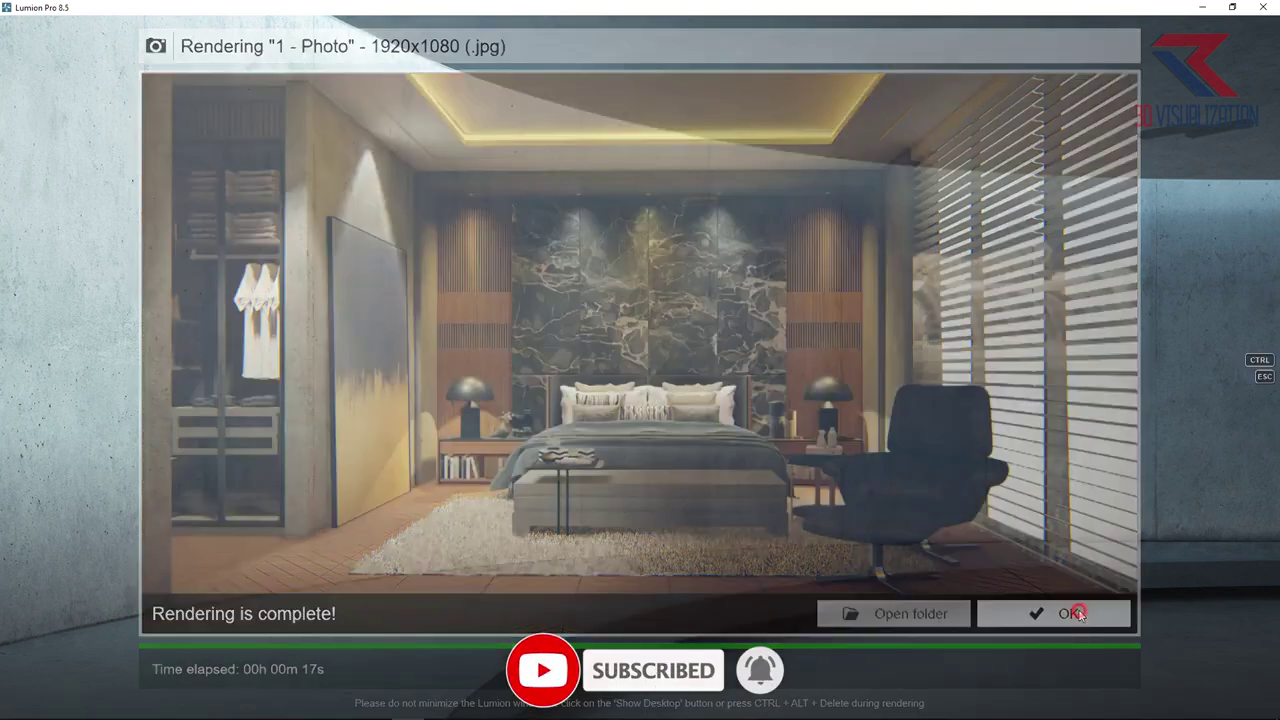
{"action": "left_click", "coordinate": [1258, 630]}
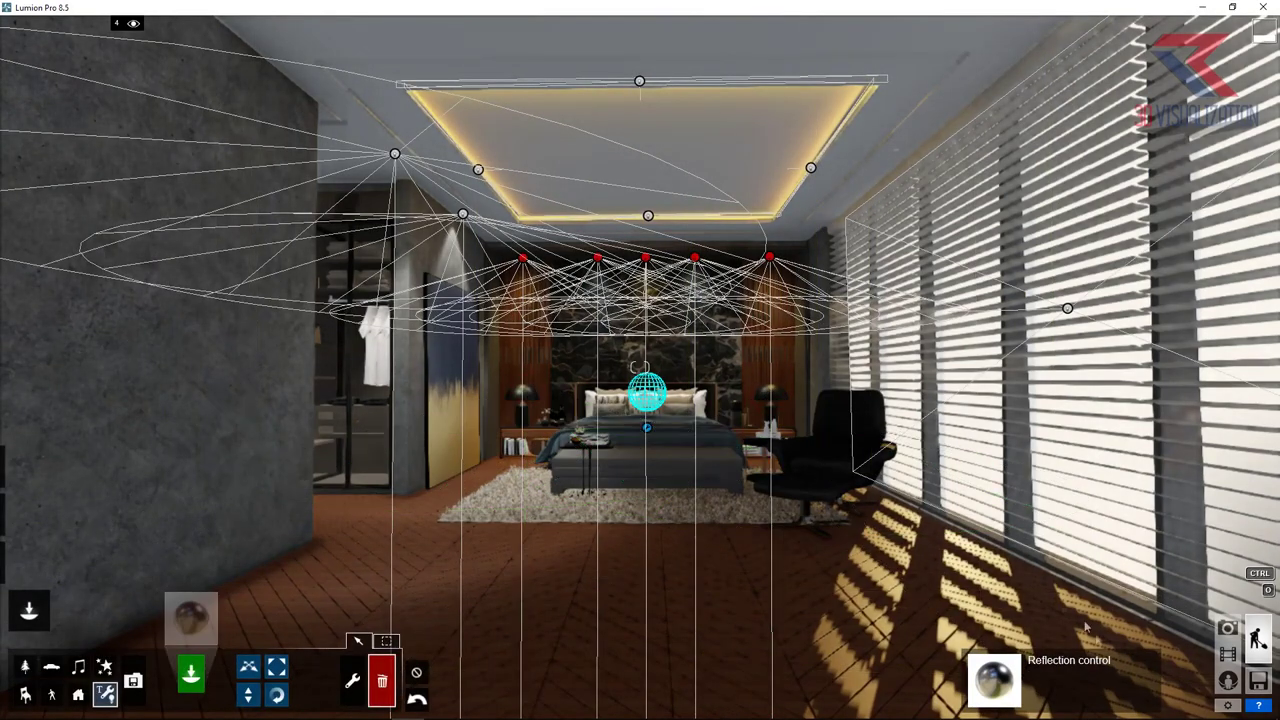
Step: Pull the camera back to show the whole bed and store it as Photo 2
{"action": "left_click", "coordinate": [1234, 630]}
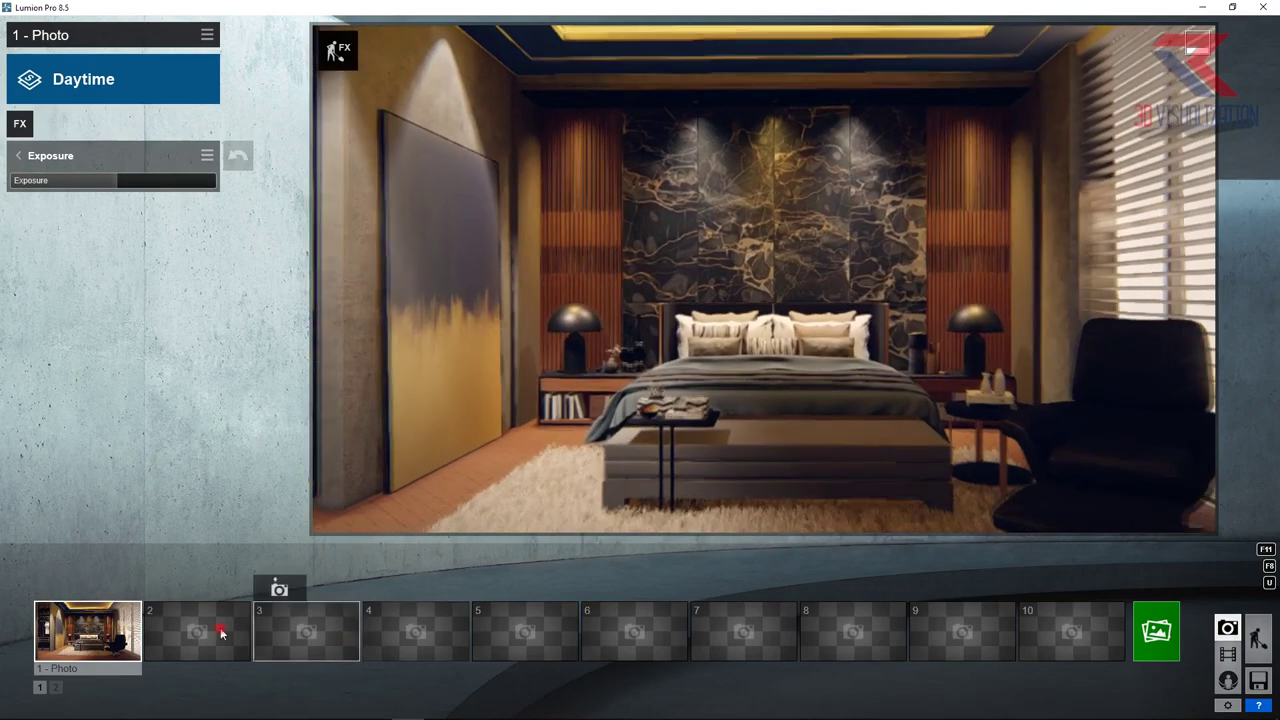
{"action": "left_click", "coordinate": [197, 630]}
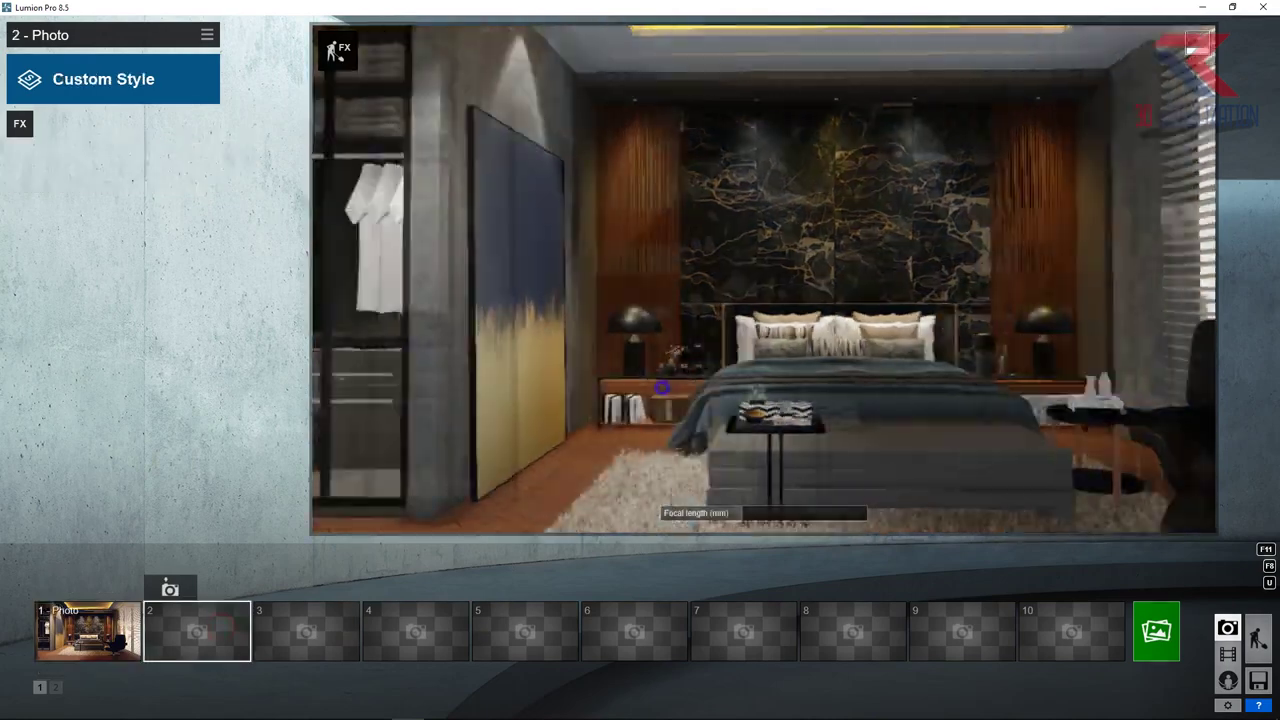
{"action": "key", "text": "s"}
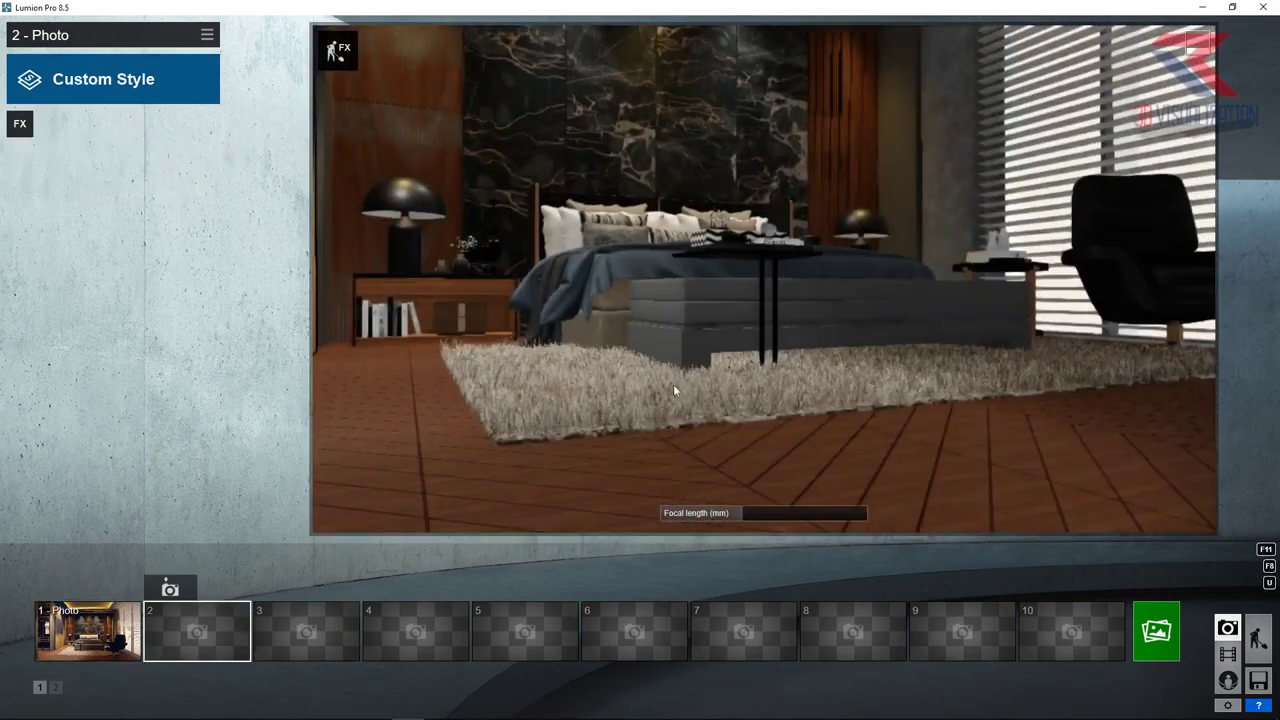
{"action": "key", "text": "s"}
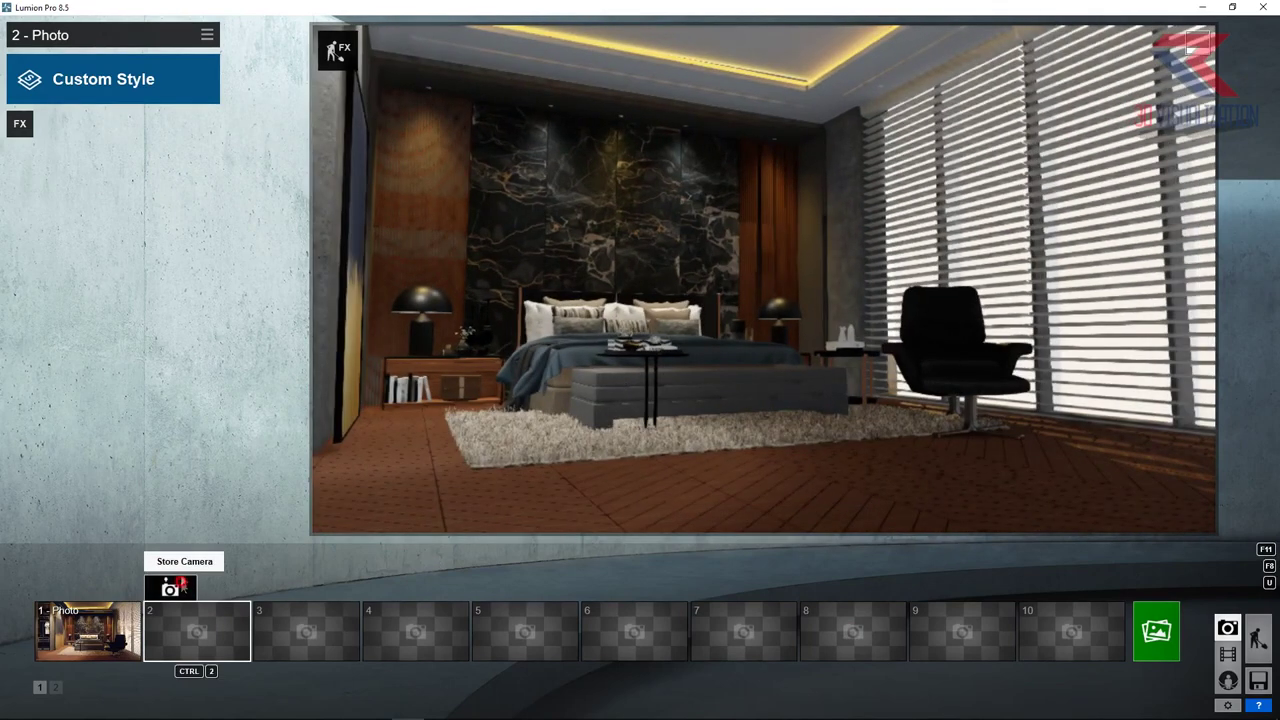
{"action": "left_click", "coordinate": [170, 589]}
Step: Add 2-Point Perspective to Photo 2 with a focal length of about 30.38 mm
{"action": "left_click", "coordinate": [20, 124]}
{"action": "left_click", "coordinate": [802, 230]}
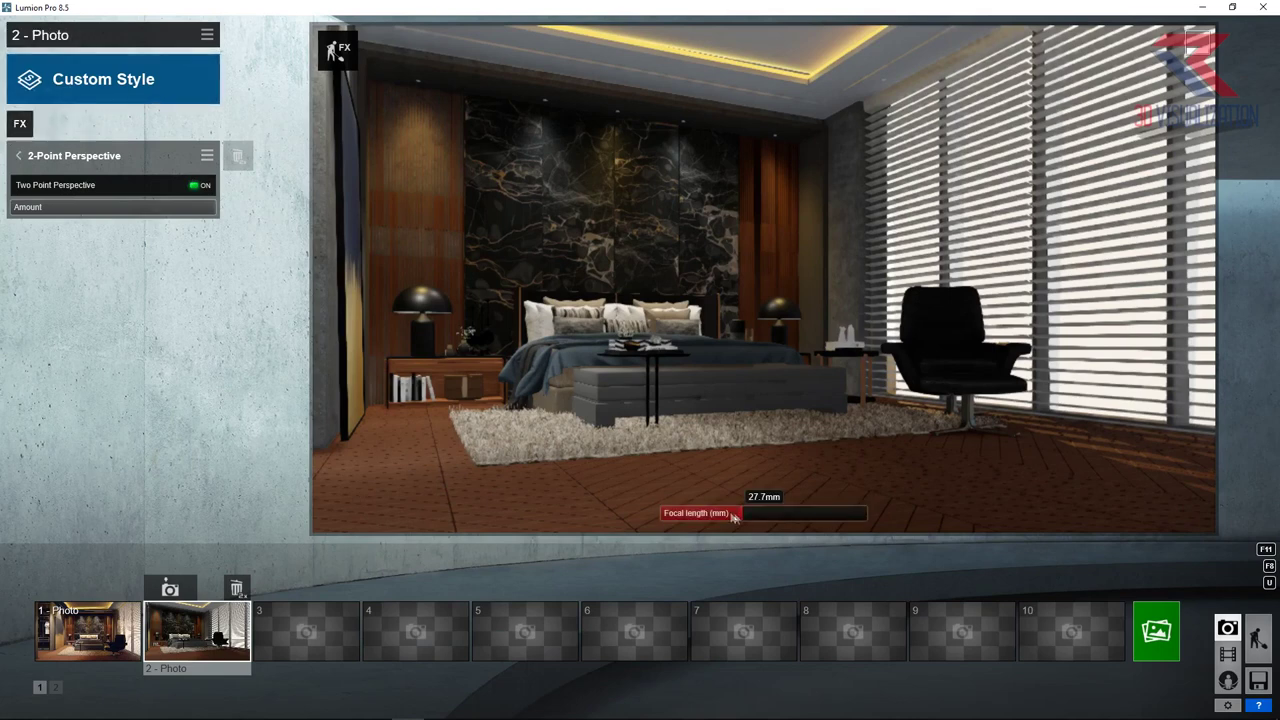
{"action": "left_click_drag", "start_coordinate": [733, 516], "coordinate": [874, 504]}
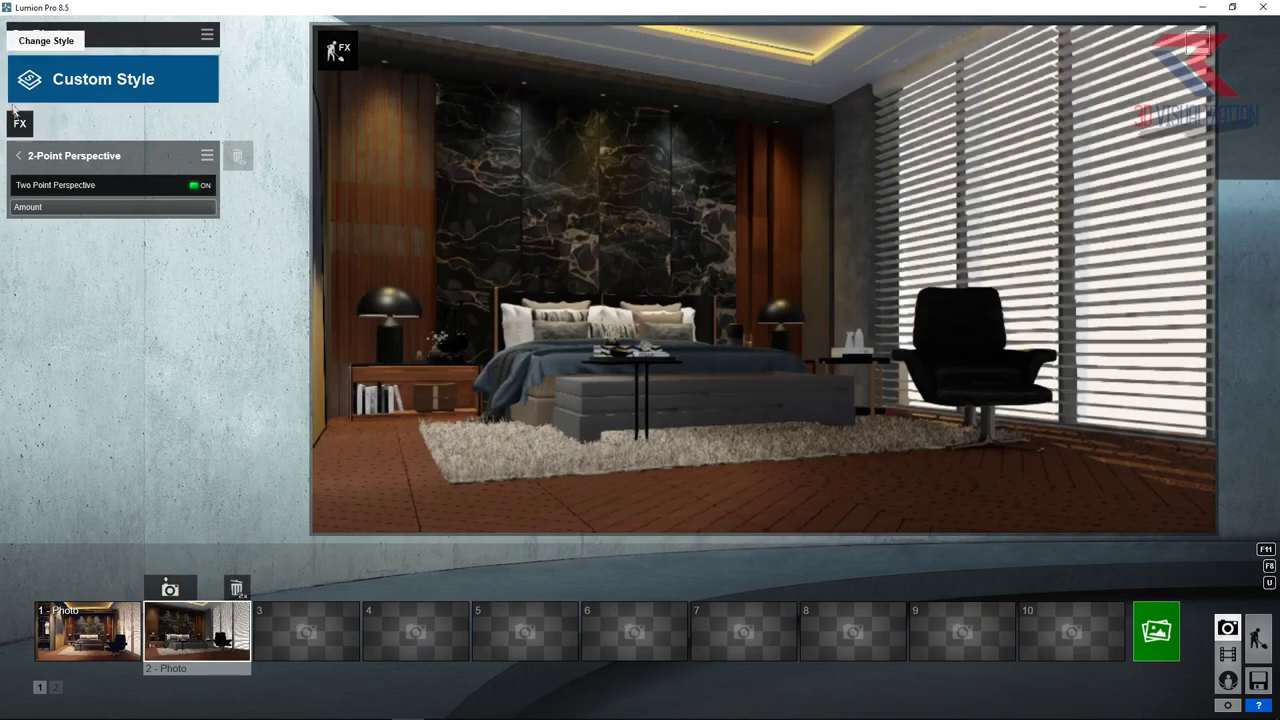
{"action": "left_click", "coordinate": [20, 123]}
Step: Add a Sun effect to Photo 2 with maximum heading and adjusted sun height
{"action": "left_click", "coordinate": [345, 134]}
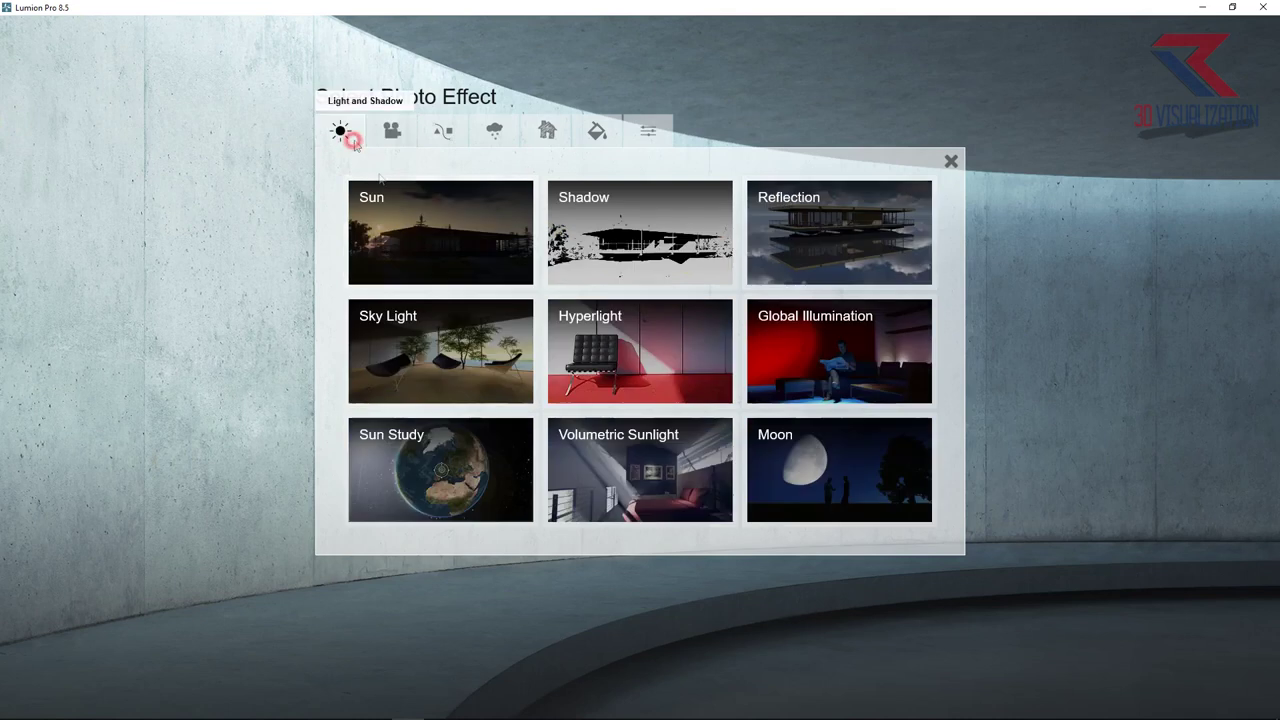
{"action": "left_click", "coordinate": [440, 232]}
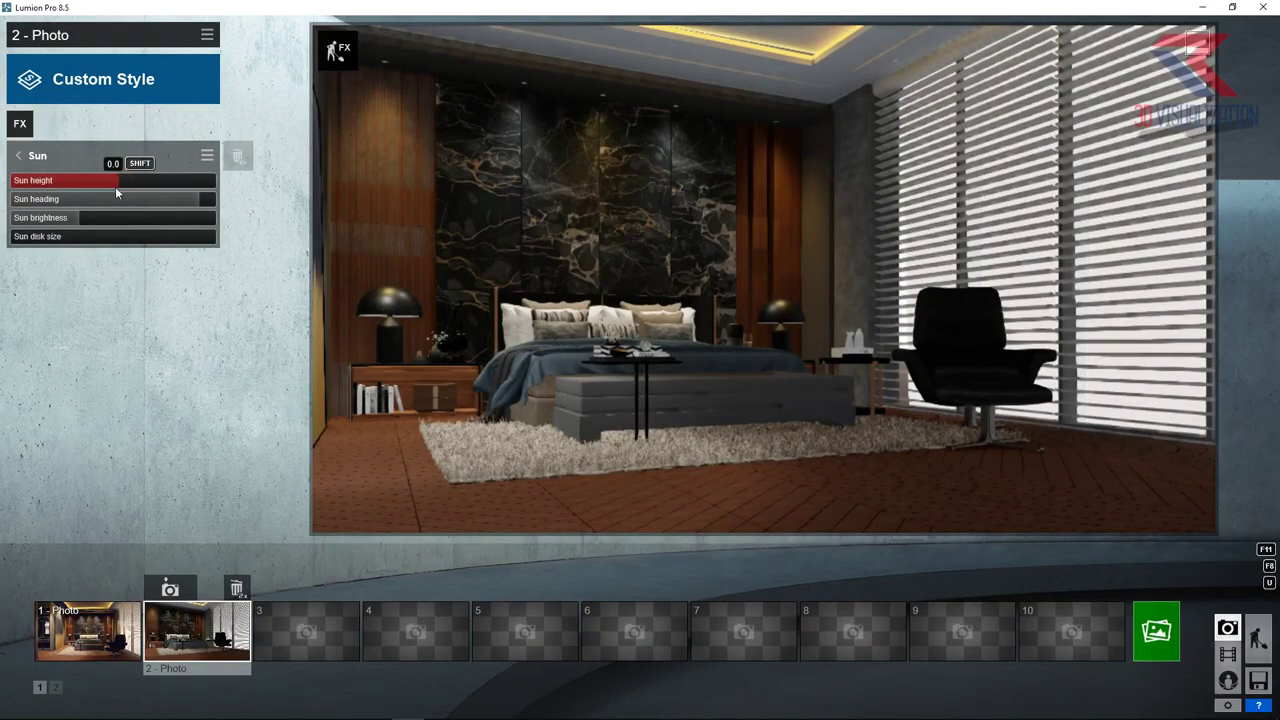
{"action": "mouse_move", "coordinate": [132, 198]}
{"action": "left_mouse_down"}
{"action": "mouse_move", "coordinate": [220, 204]}
{"action": "mouse_move", "coordinate": [207, 206]}
{"action": "left_mouse_up"}
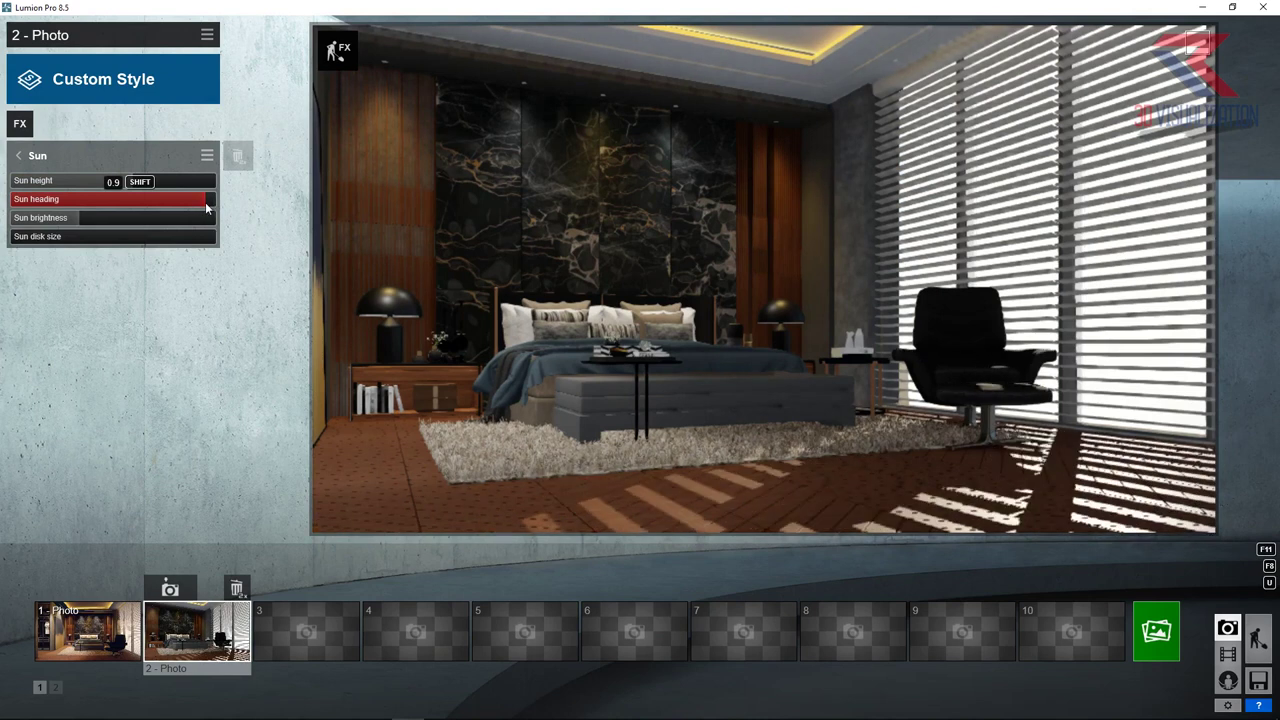
{"action": "mouse_move", "coordinate": [117, 180]}
{"action": "left_mouse_down"}
{"action": "mouse_move", "coordinate": [86, 184]}
{"action": "mouse_move", "coordinate": [168, 184]}
{"action": "mouse_move", "coordinate": [212, 204]}
{"action": "left_mouse_up"}
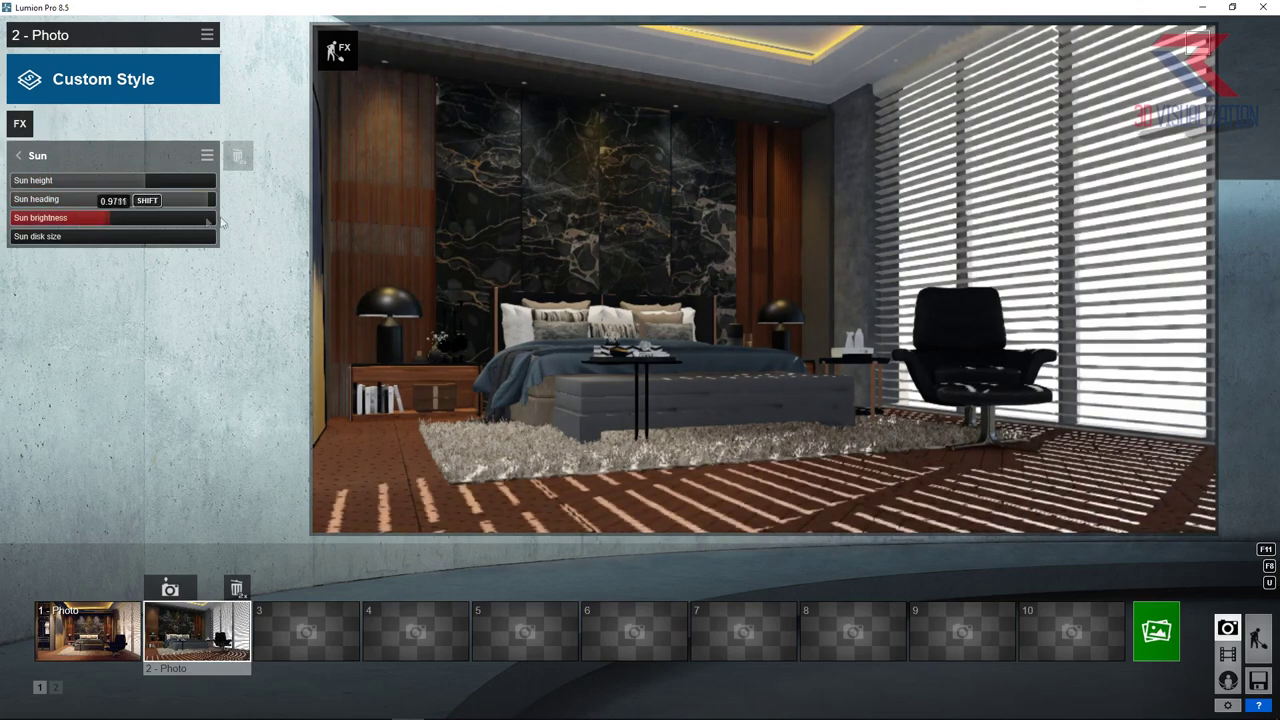
Step: Add a Shadow effect, comparing sharp and soft shadows and enabling fine detail shadows
{"action": "left_click", "coordinate": [20, 123]}
{"action": "left_click", "coordinate": [550, 230]}
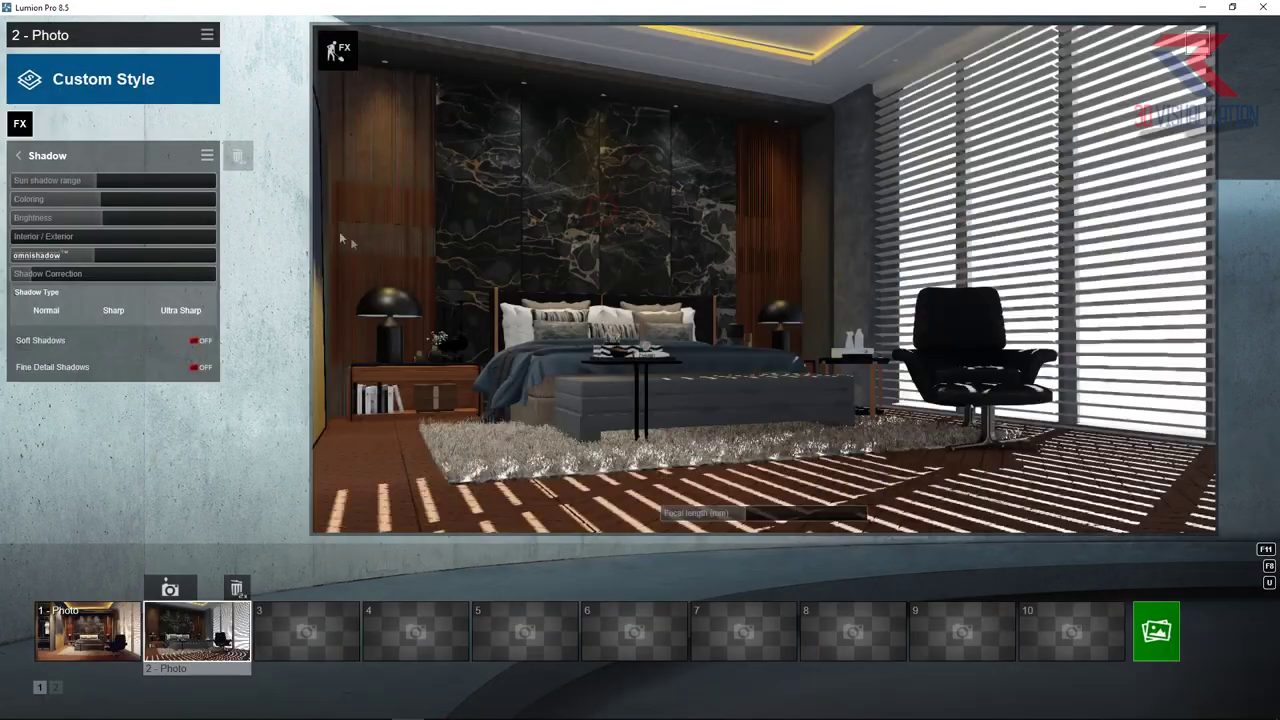
{"action": "left_click", "coordinate": [121, 314]}
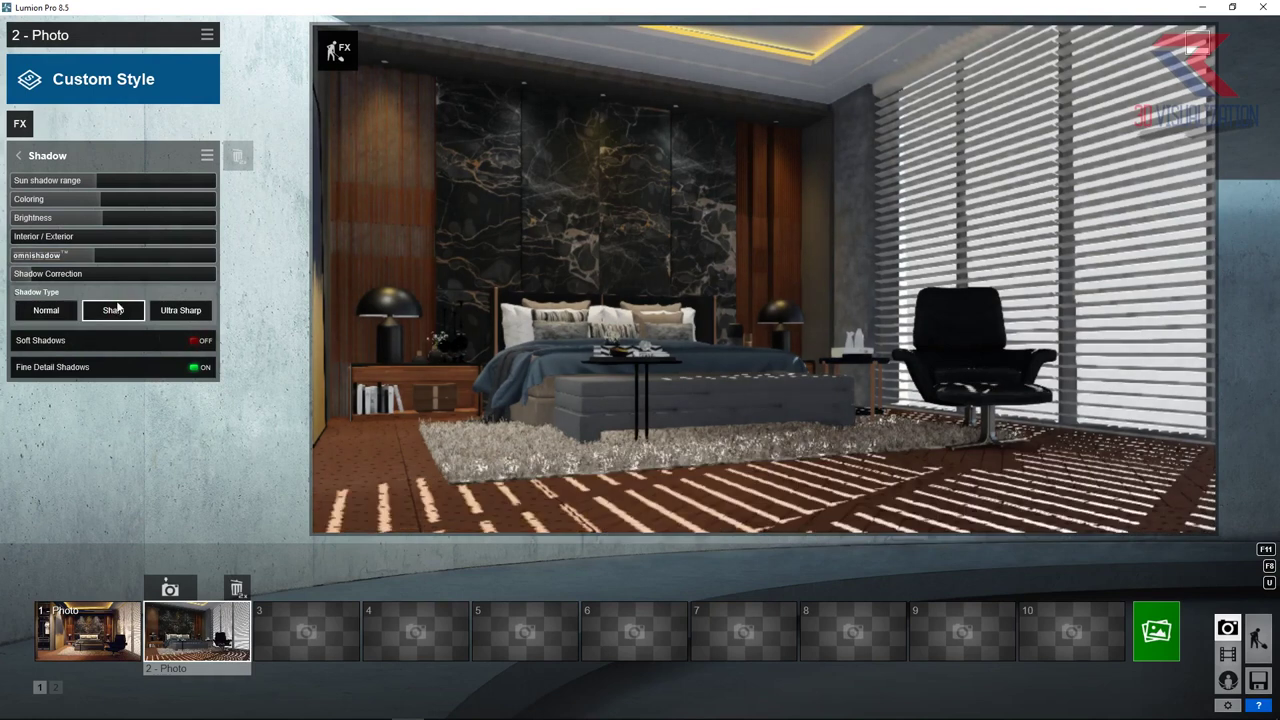
{"action": "left_click", "coordinate": [50, 311]}
{"action": "left_click", "coordinate": [204, 344]}
{"action": "left_click", "coordinate": [204, 344]}
{"action": "left_click", "coordinate": [20, 123]}
{"action": "left_click", "coordinate": [759, 228]}
Step: Place reflection planes on the floor and marble wall, with High preview quality
{"action": "left_click", "coordinate": [43, 197]}
{"action": "left_click", "coordinate": [23, 690]}
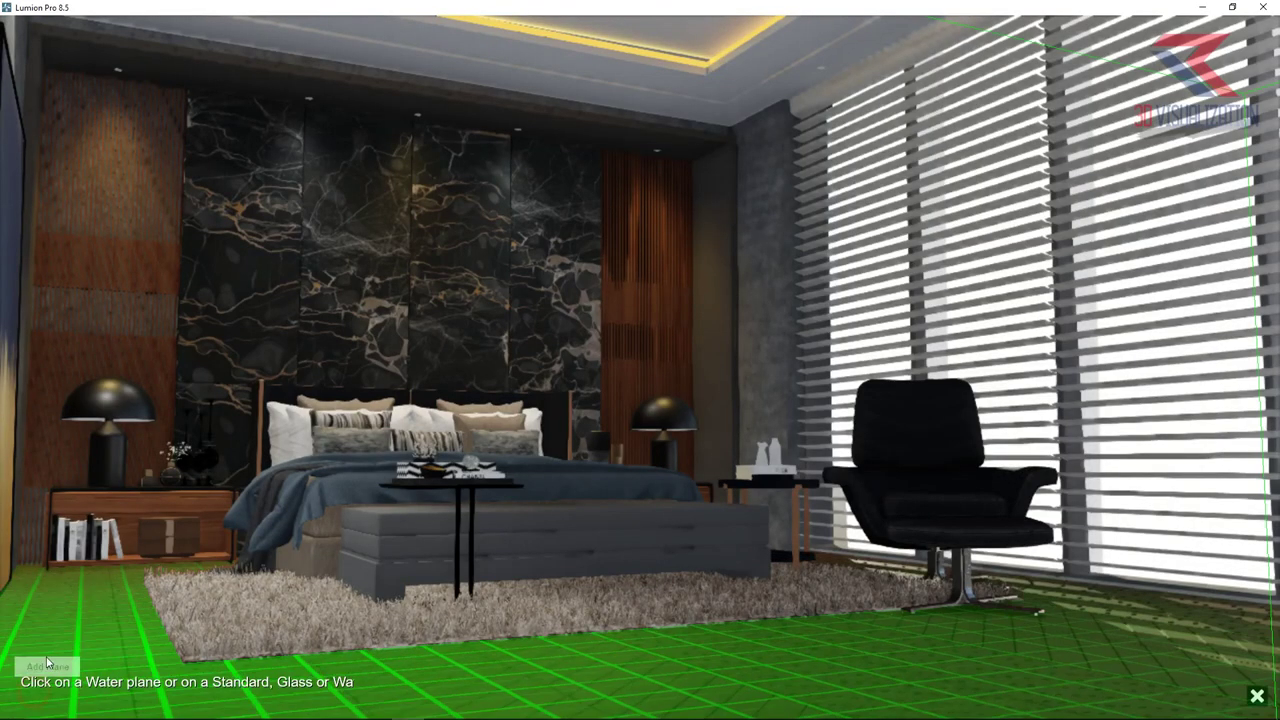
{"action": "left_click", "coordinate": [60, 690]}
{"action": "left_click", "coordinate": [257, 308]}
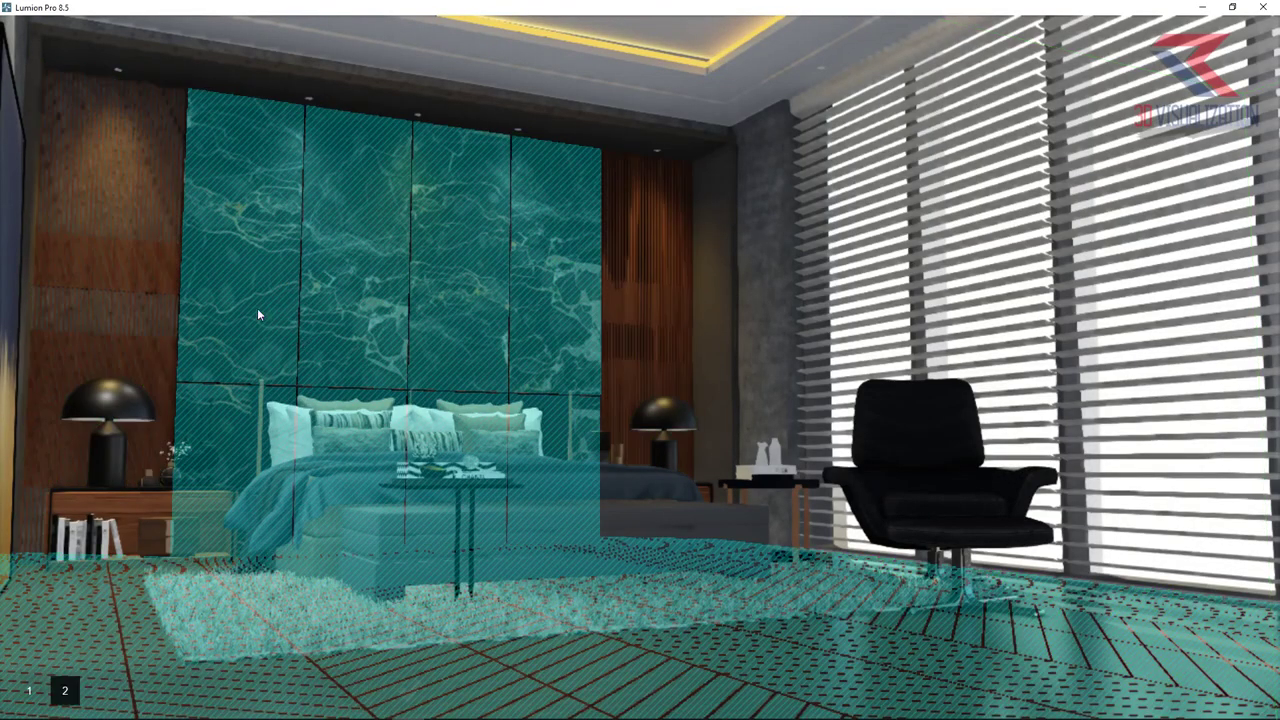
{"action": "left_click", "coordinate": [409, 690]}
{"action": "left_click", "coordinate": [180, 282]}
Step: Try the Realistic, Daytime and Overcast styles, settling on Dawn
{"action": "left_click", "coordinate": [118, 98]}
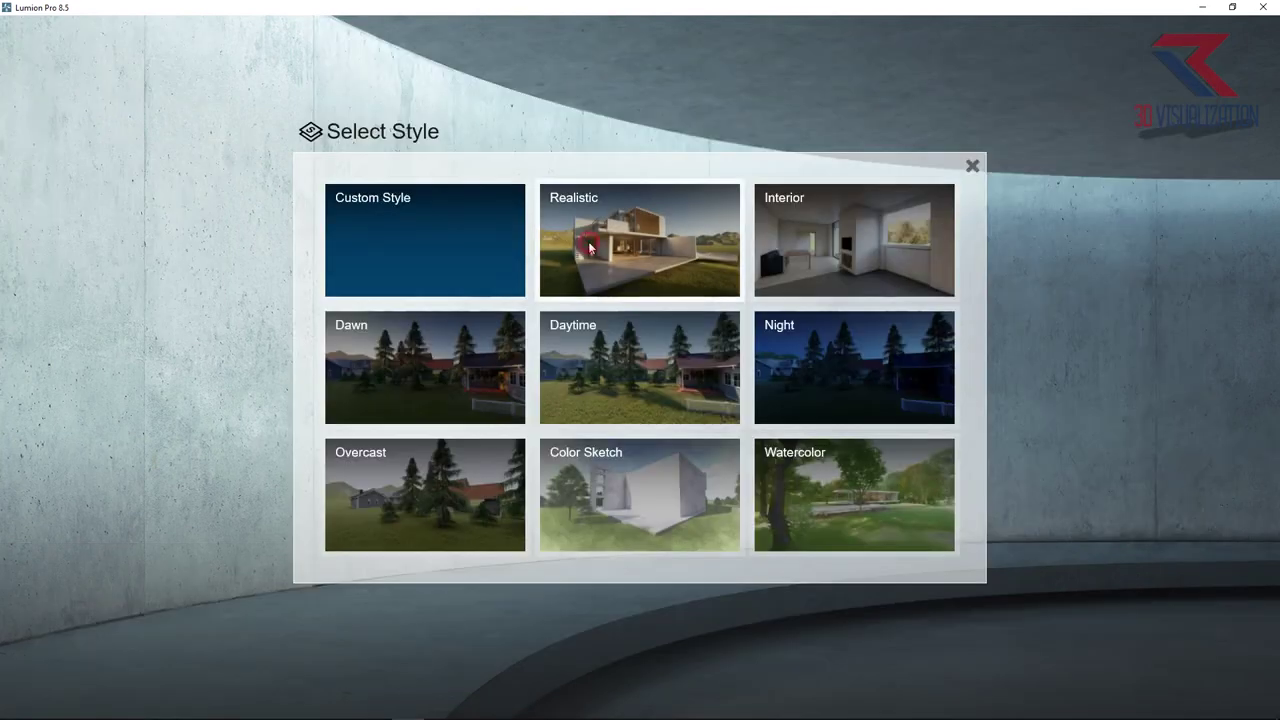
{"action": "left_click", "coordinate": [640, 243]}
{"action": "left_click", "coordinate": [75, 92]}
{"action": "left_click", "coordinate": [621, 359]}
{"action": "left_click", "coordinate": [138, 72]}
{"action": "left_click", "coordinate": [428, 487]}
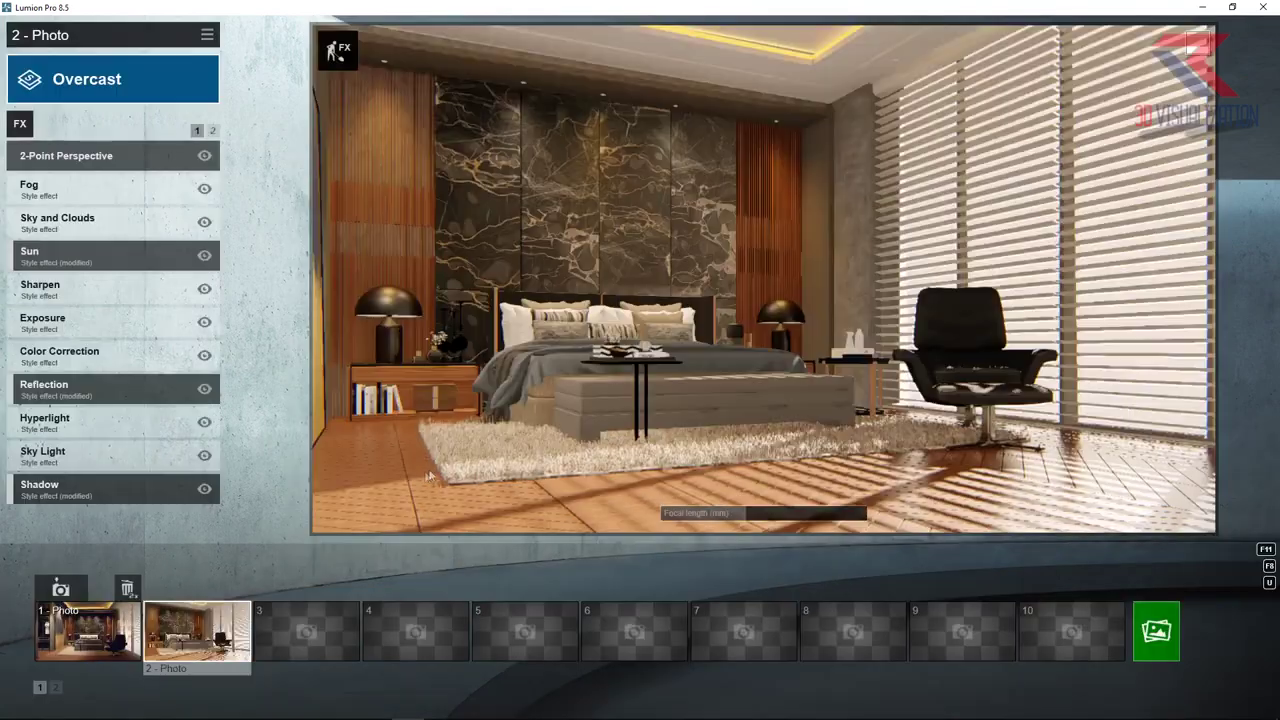
{"action": "left_click", "coordinate": [136, 79]}
{"action": "left_click", "coordinate": [386, 338]}
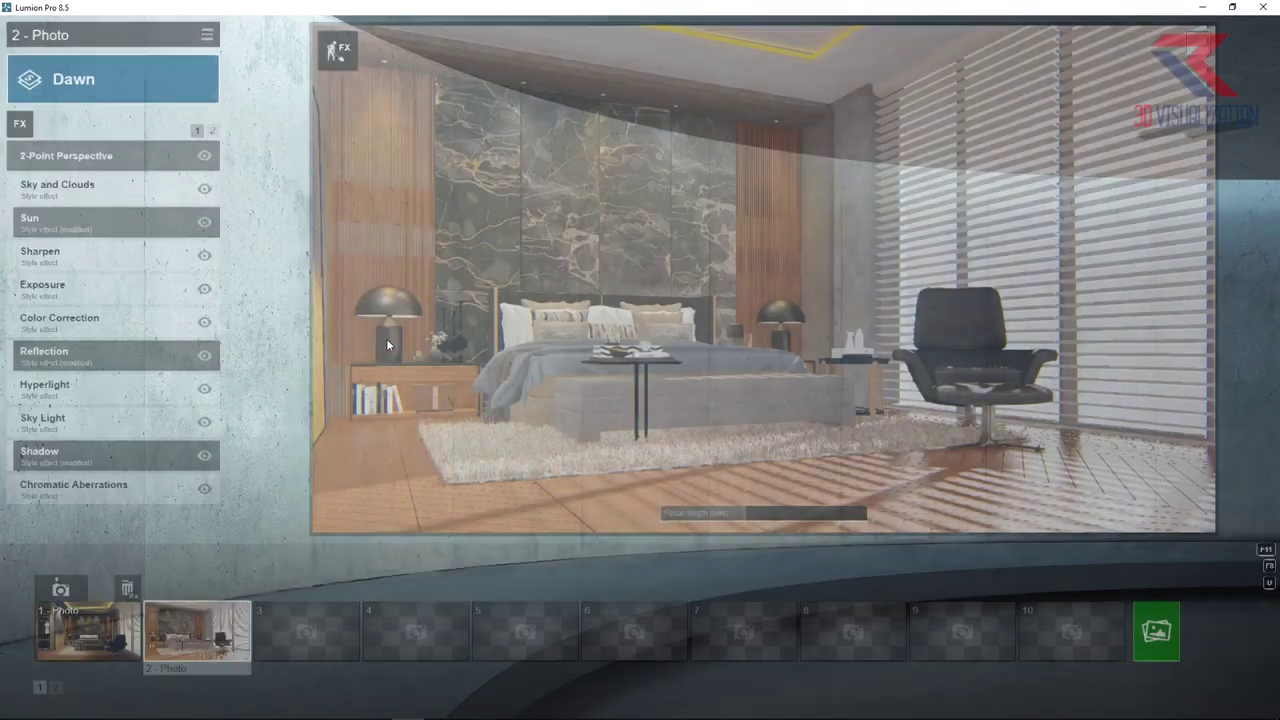
Step: Render Photo 2 at 1920x1080 Desktop size, saving it as file 2
{"action": "left_click", "coordinate": [1156, 631]}
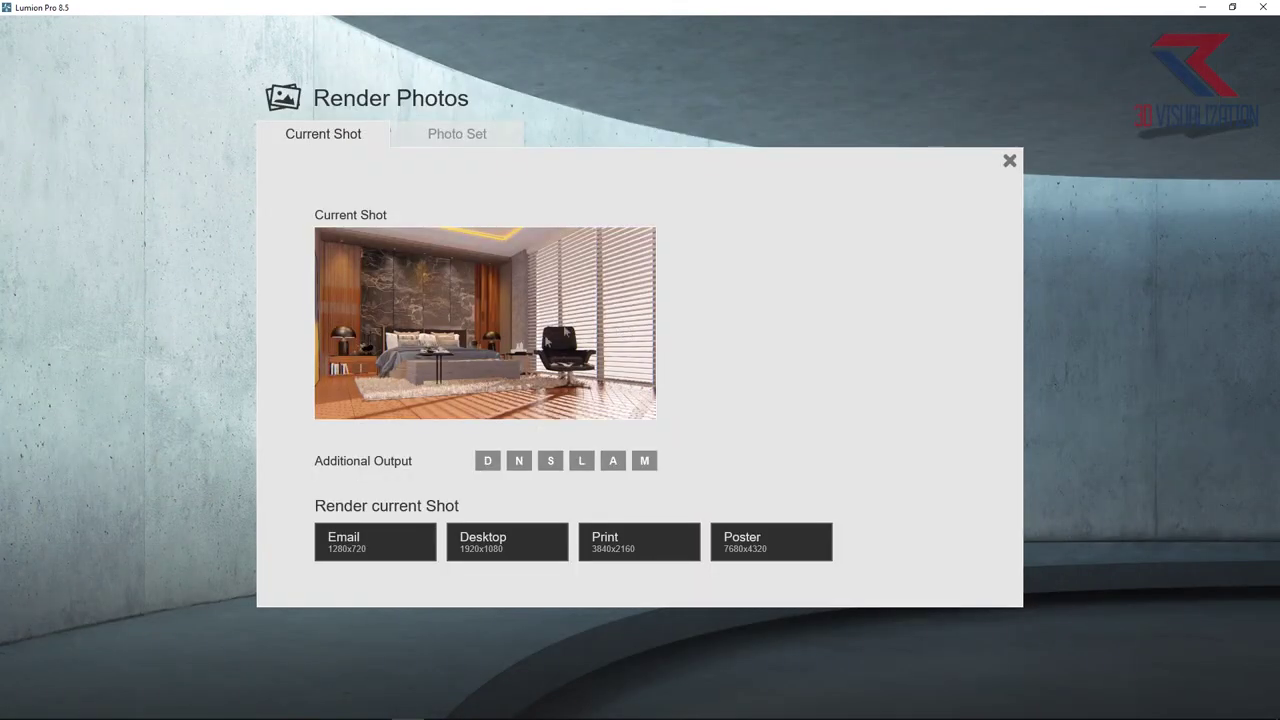
{"action": "left_click", "coordinate": [485, 545]}
{"action": "key", "text": "Return"}
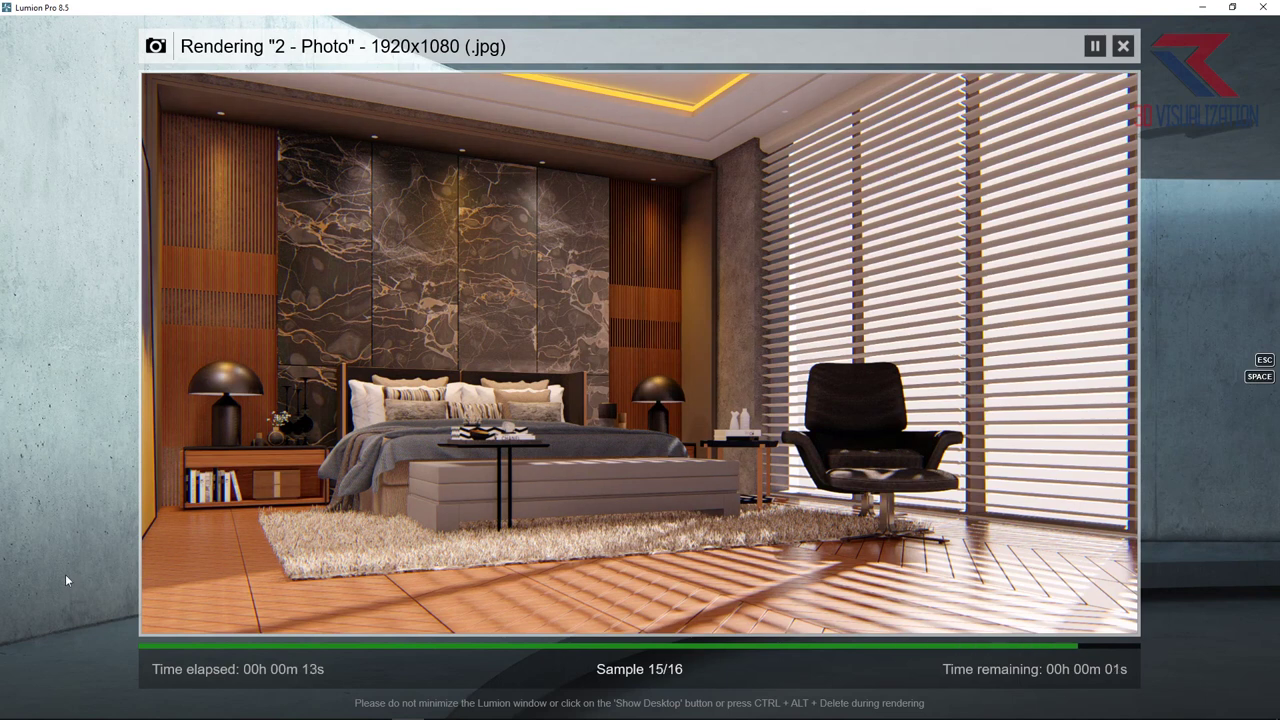
Step: Copy Photo 2's effects and paste them onto Photo 1
{"action": "left_click", "coordinate": [1058, 612]}
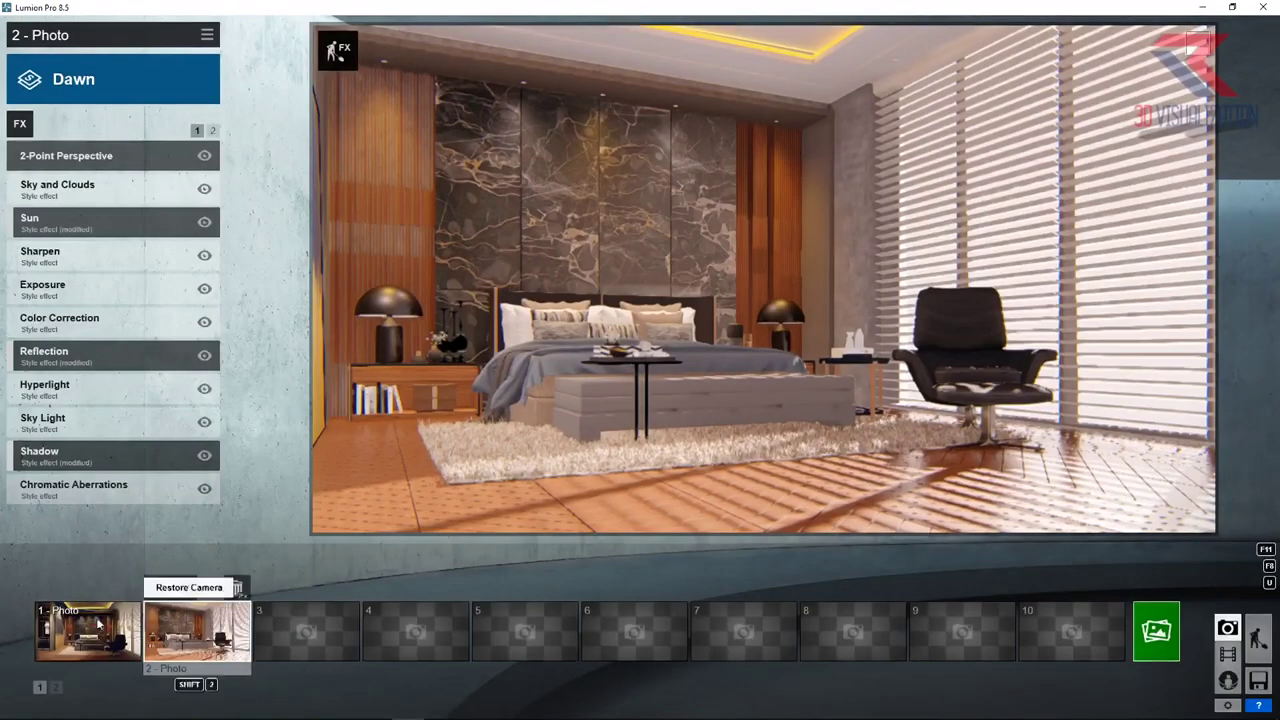
{"action": "left_click", "coordinate": [199, 634]}
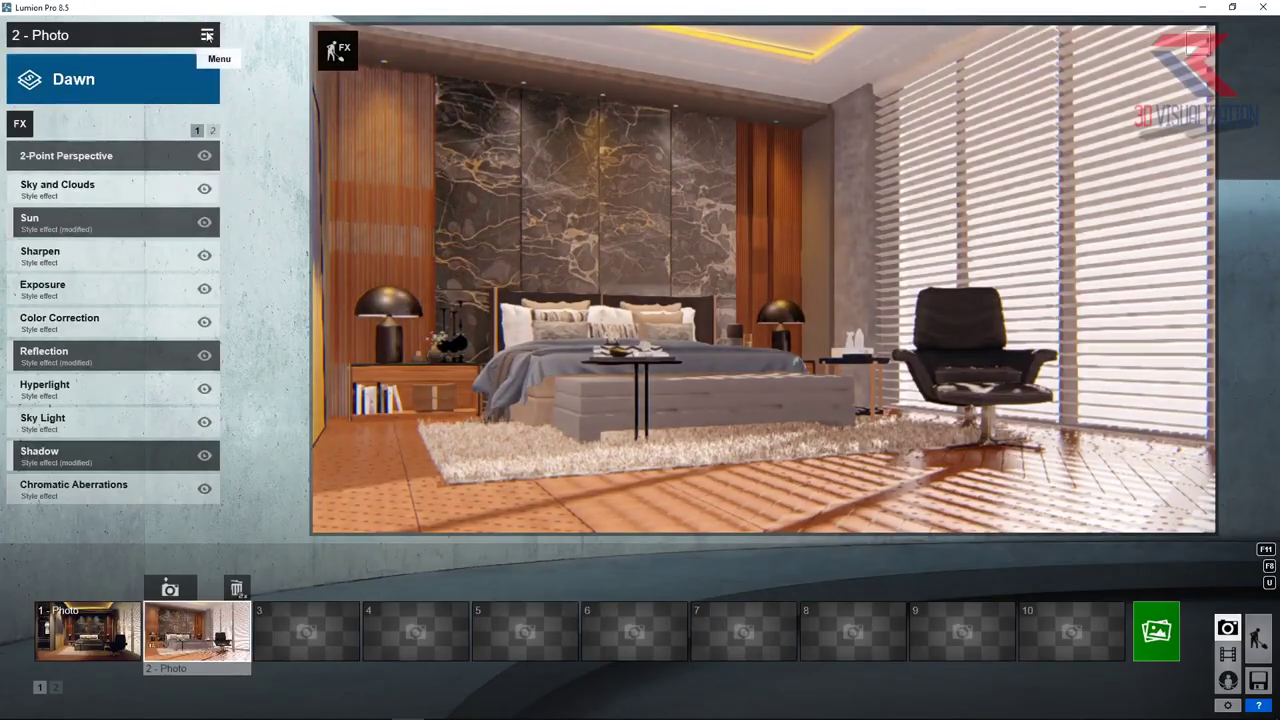
{"action": "left_click", "coordinate": [207, 35]}
{"action": "left_click", "coordinate": [122, 50]}
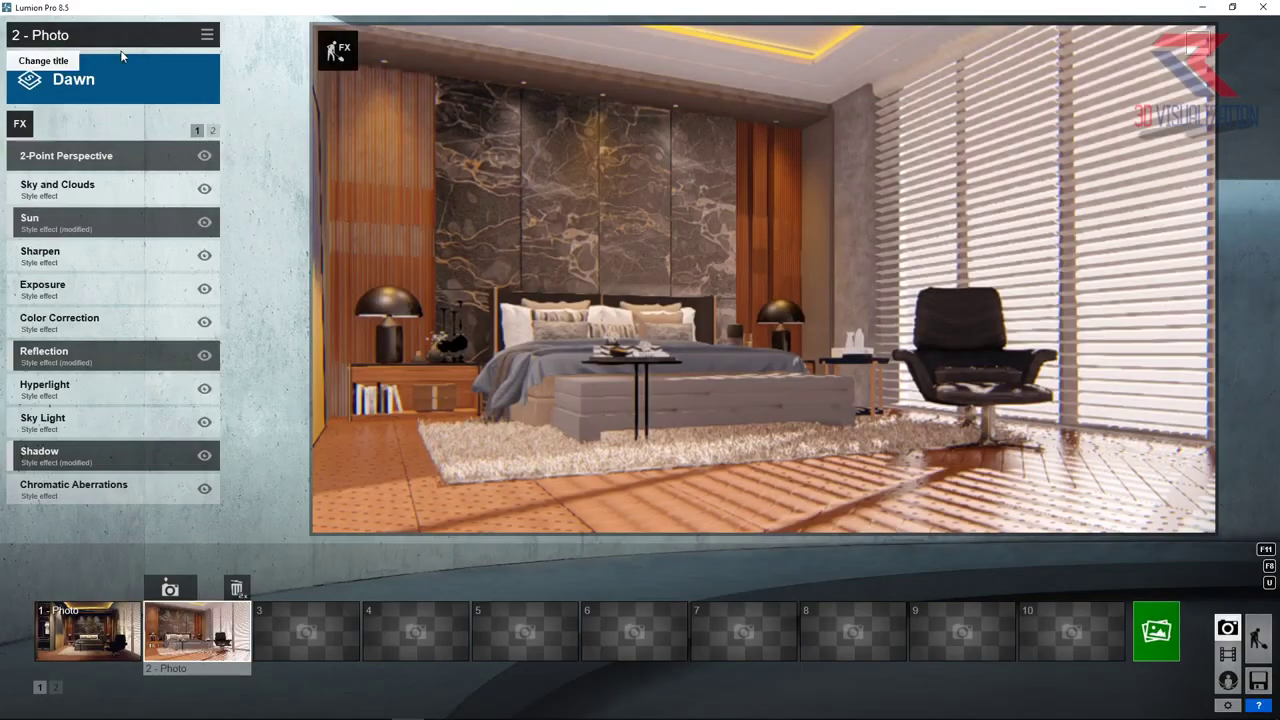
{"action": "left_click", "coordinate": [88, 630]}
{"action": "left_click", "coordinate": [207, 35]}
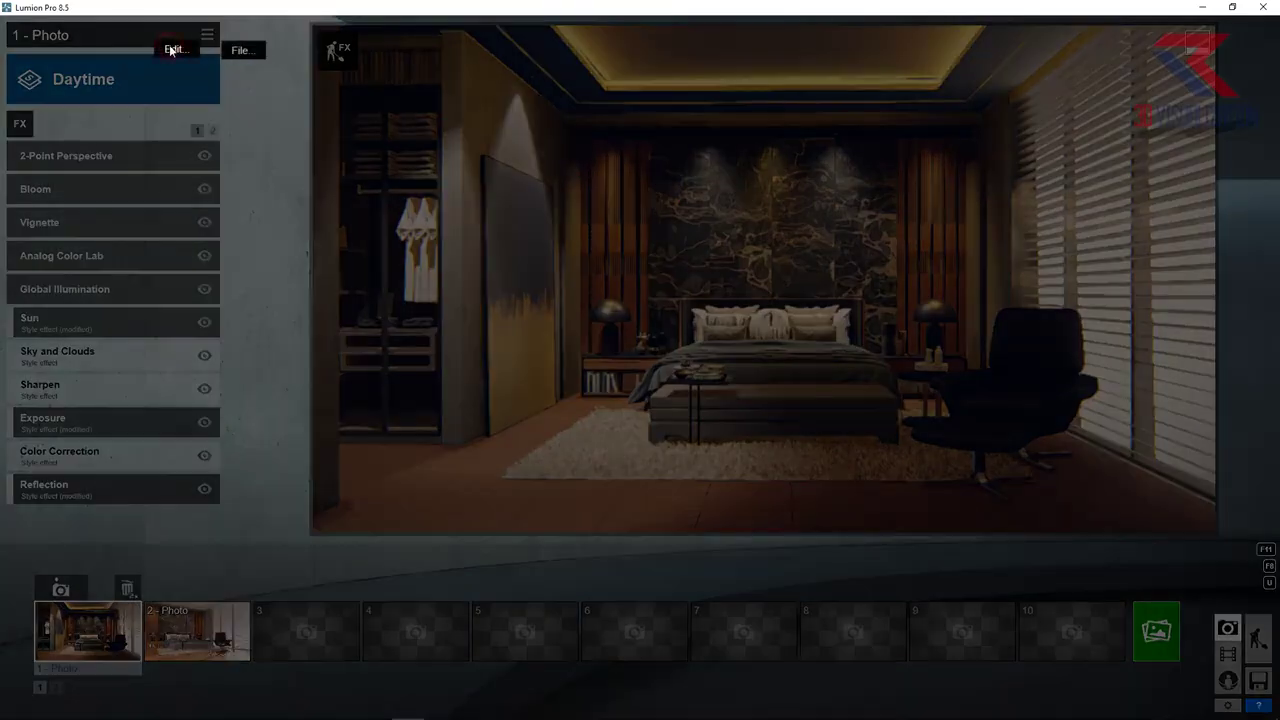
{"action": "left_click", "coordinate": [240, 48]}
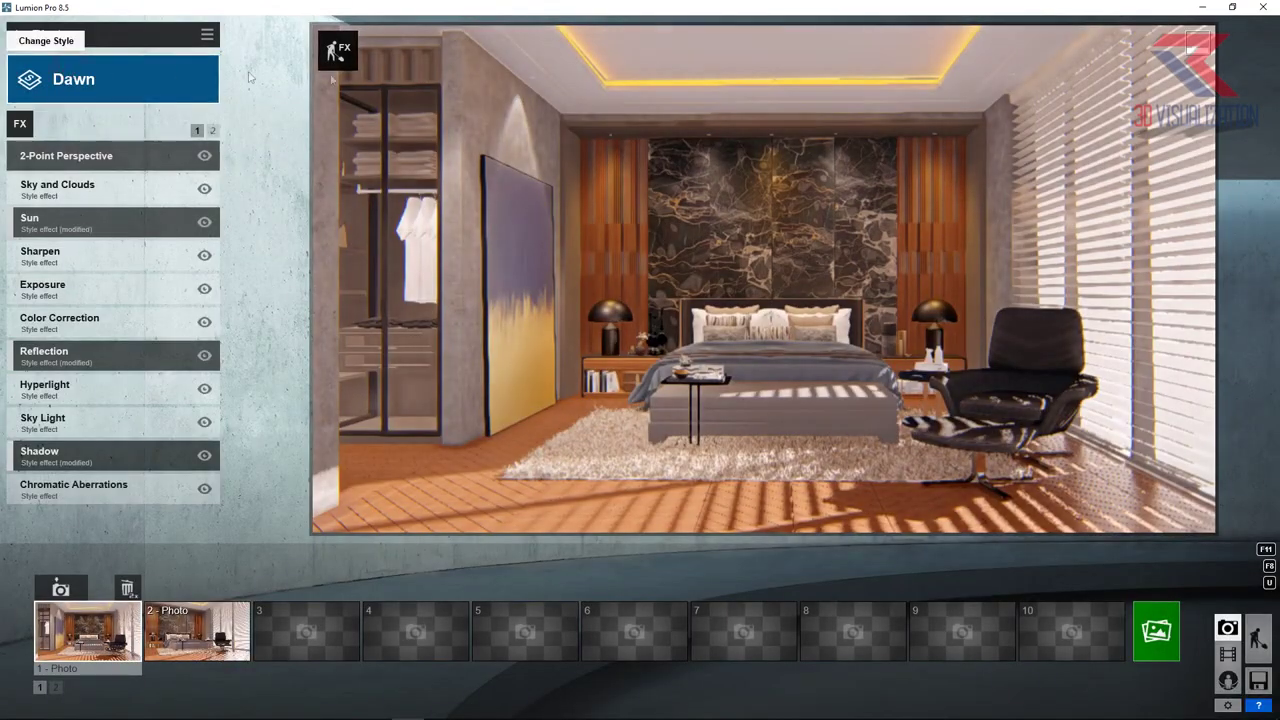
Step: Set Photo 1's style to Overcast and turn the camera slightly right
{"action": "left_click", "coordinate": [80, 79]}
{"action": "left_click", "coordinate": [460, 501]}
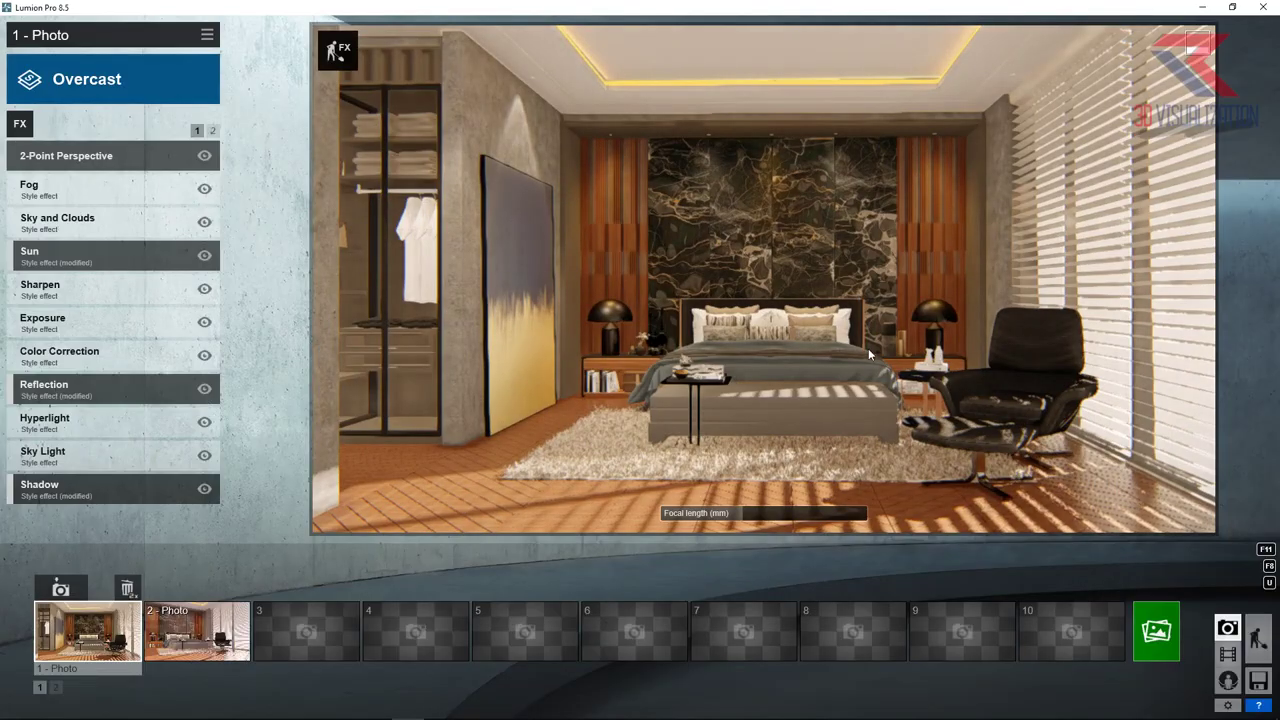
{"action": "right_click_drag", "start_coordinate": [868, 348], "coordinate": [900, 350]}
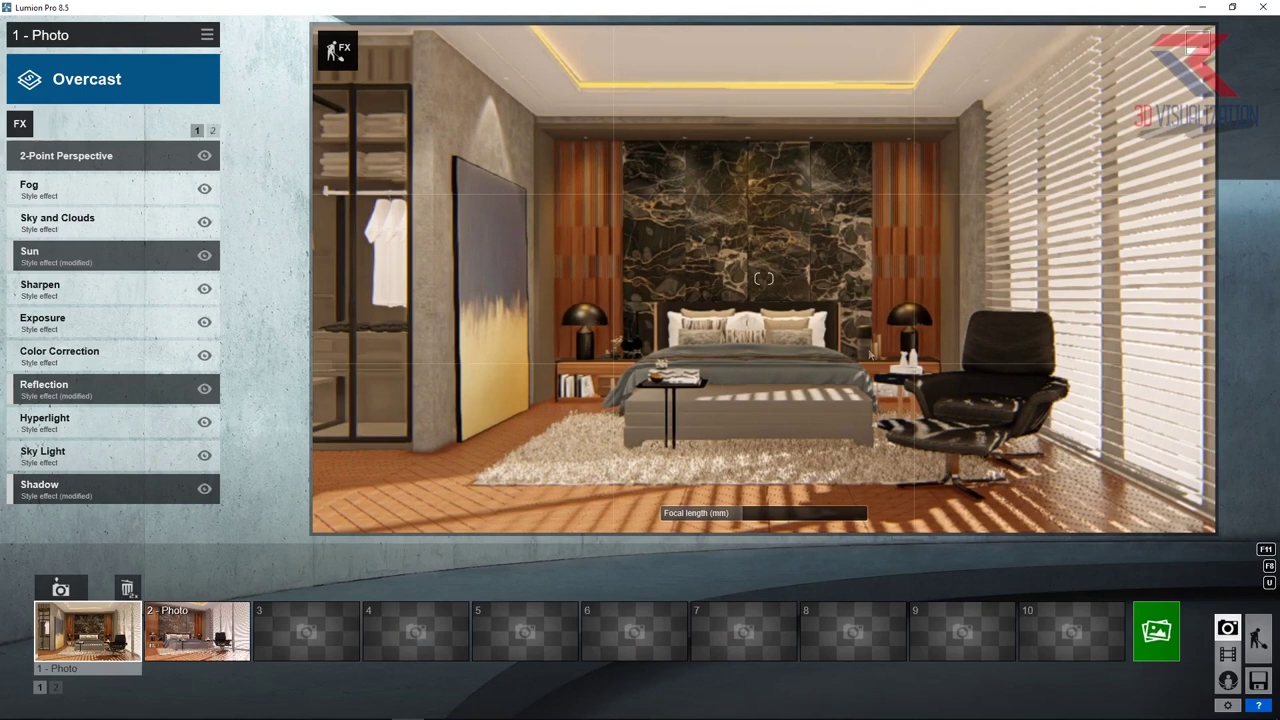
Step: Render photo 1 at 1920x1080 desktop size, overwriting the existing file 1
{"action": "left_click", "coordinate": [1156, 631]}
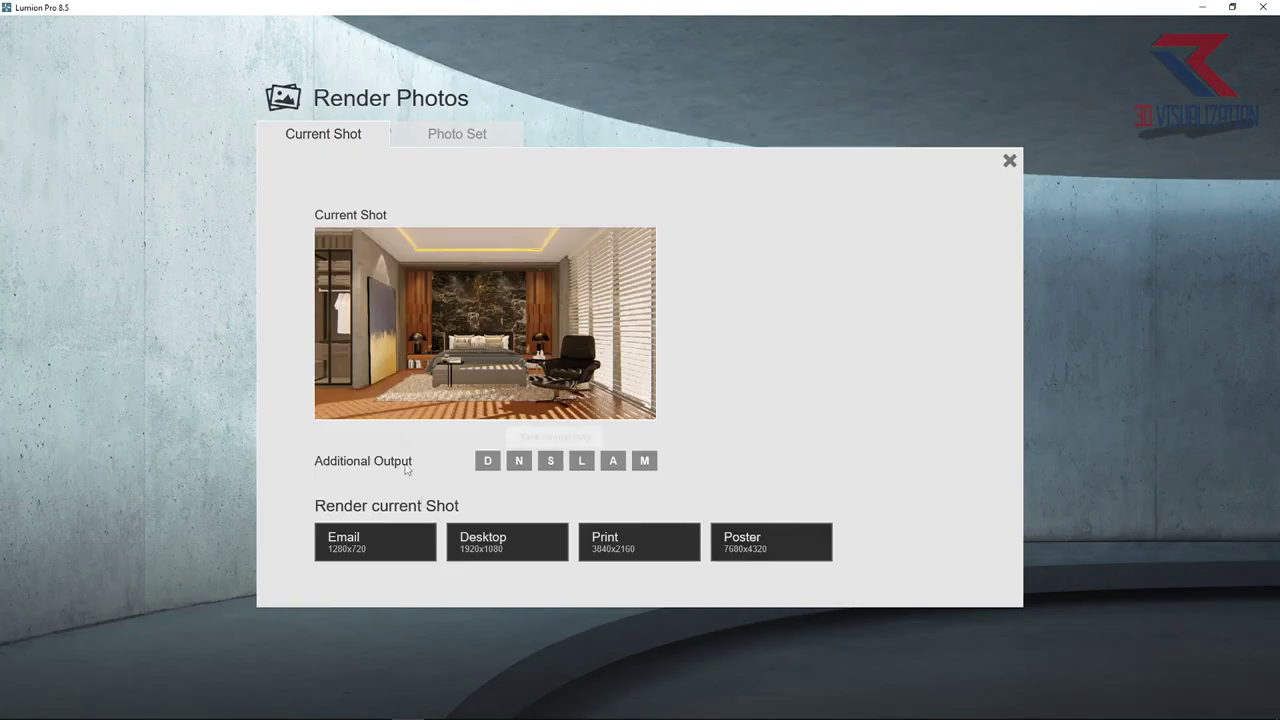
{"action": "left_click", "coordinate": [505, 541]}
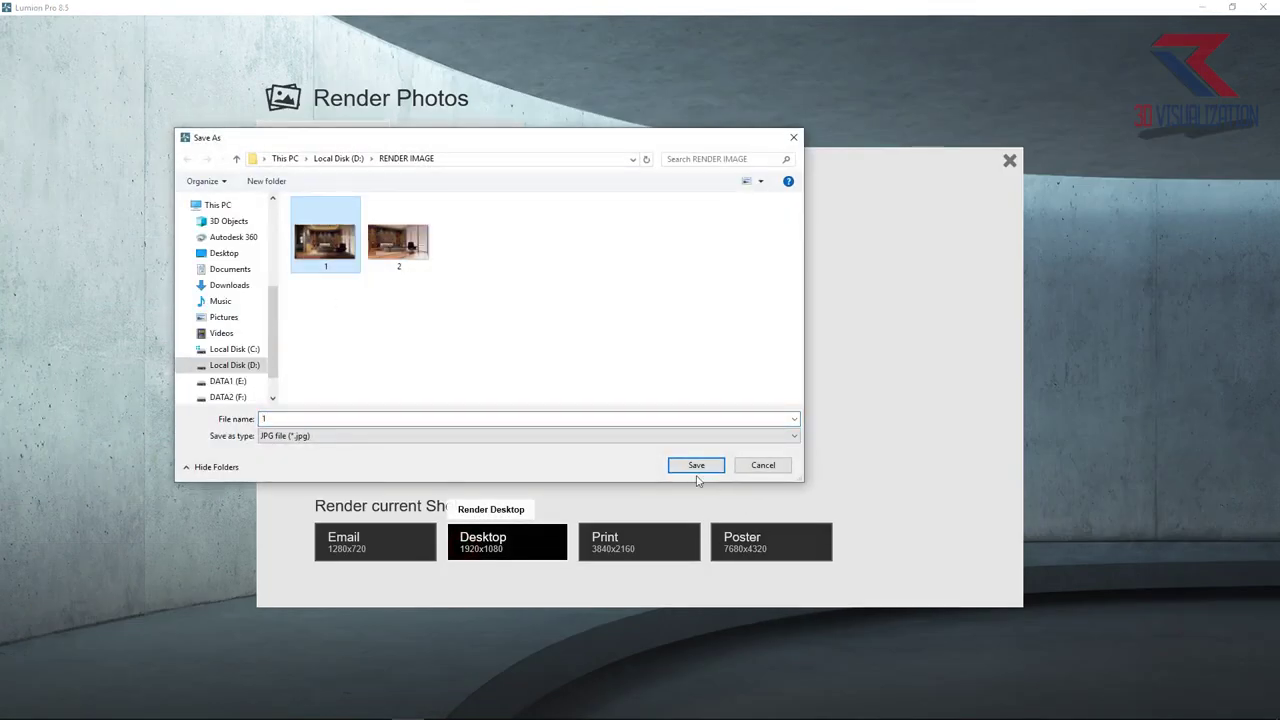
{"action": "left_click", "coordinate": [697, 468]}
{"action": "left_click", "coordinate": [660, 414]}
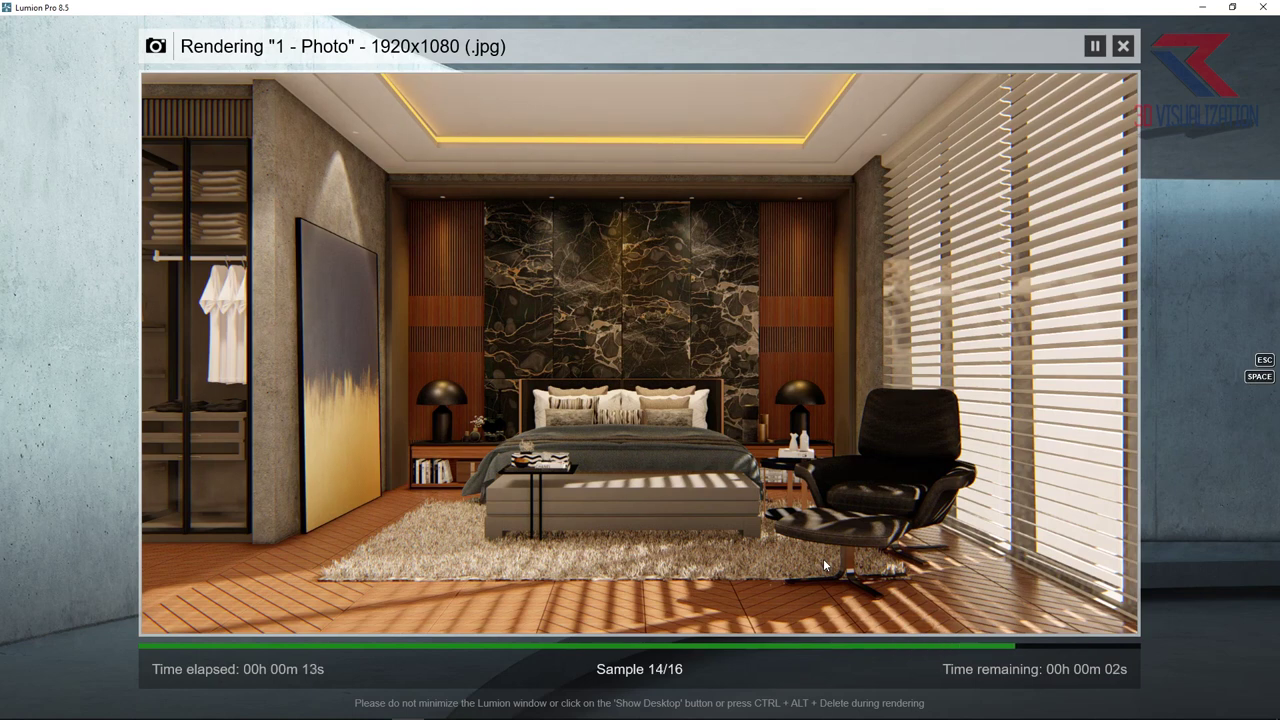
{"action": "left_click", "coordinate": [1040, 613]}
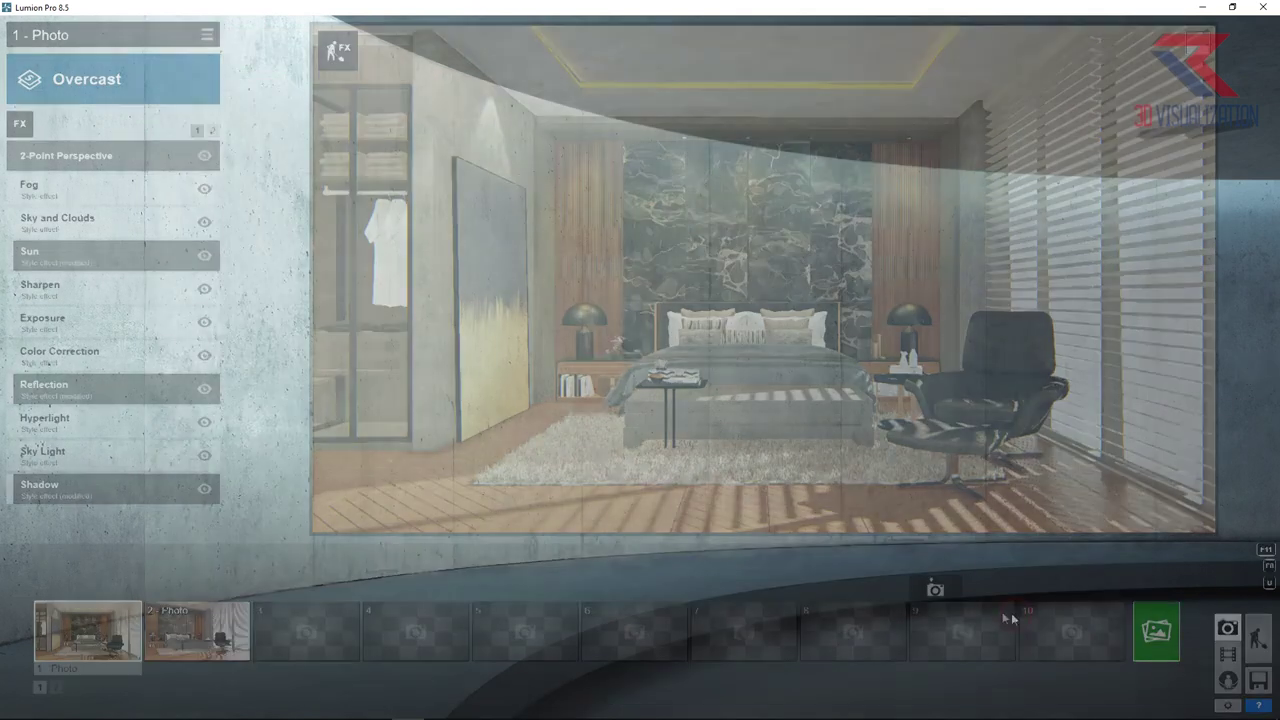
Step: Re-render photo 1 with the material ID map over file 1, then select photo 2
{"action": "left_click", "coordinate": [1156, 628]}
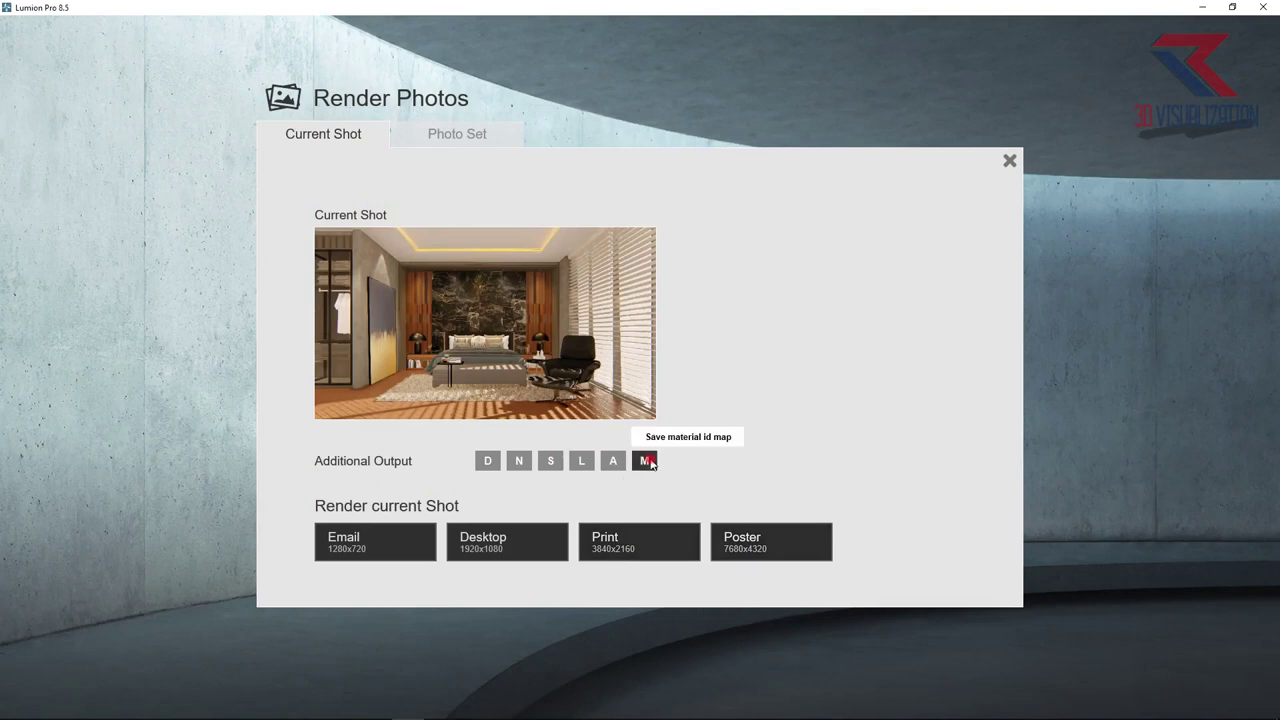
{"action": "left_click", "coordinate": [646, 458]}
{"action": "left_click", "coordinate": [525, 540]}
{"action": "left_click", "coordinate": [696, 465]}
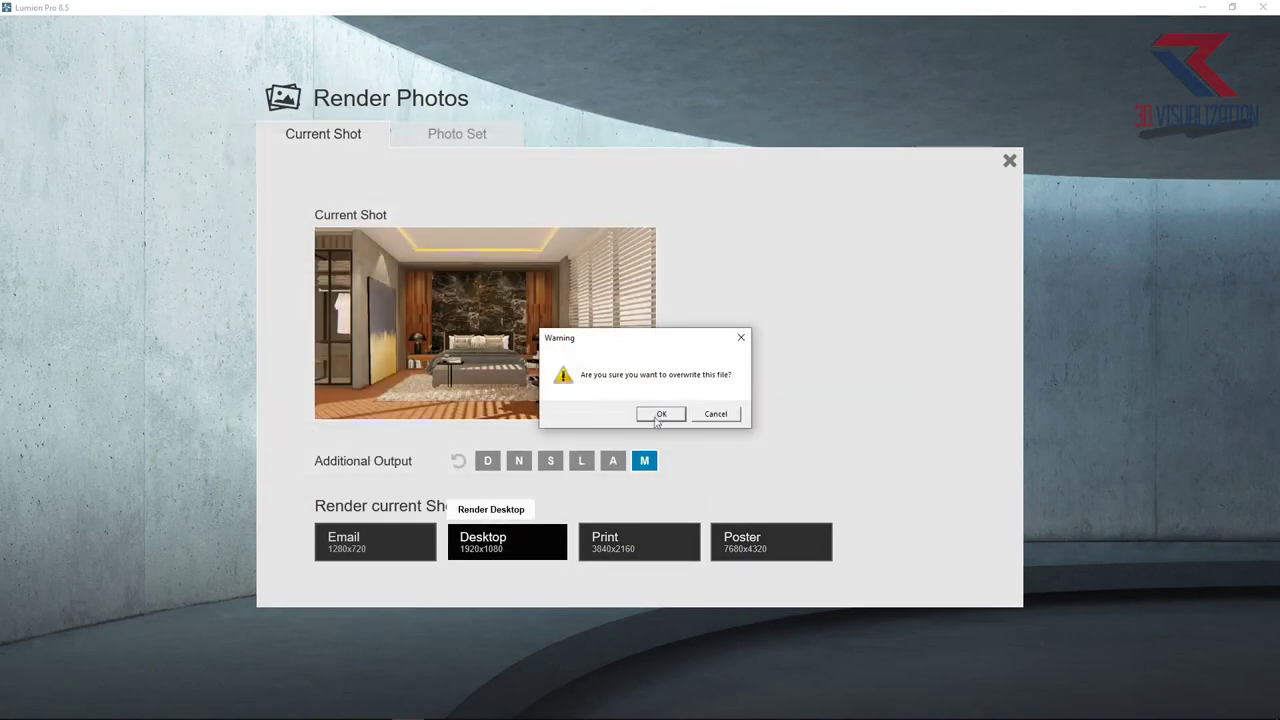
{"action": "left_click", "coordinate": [656, 414]}
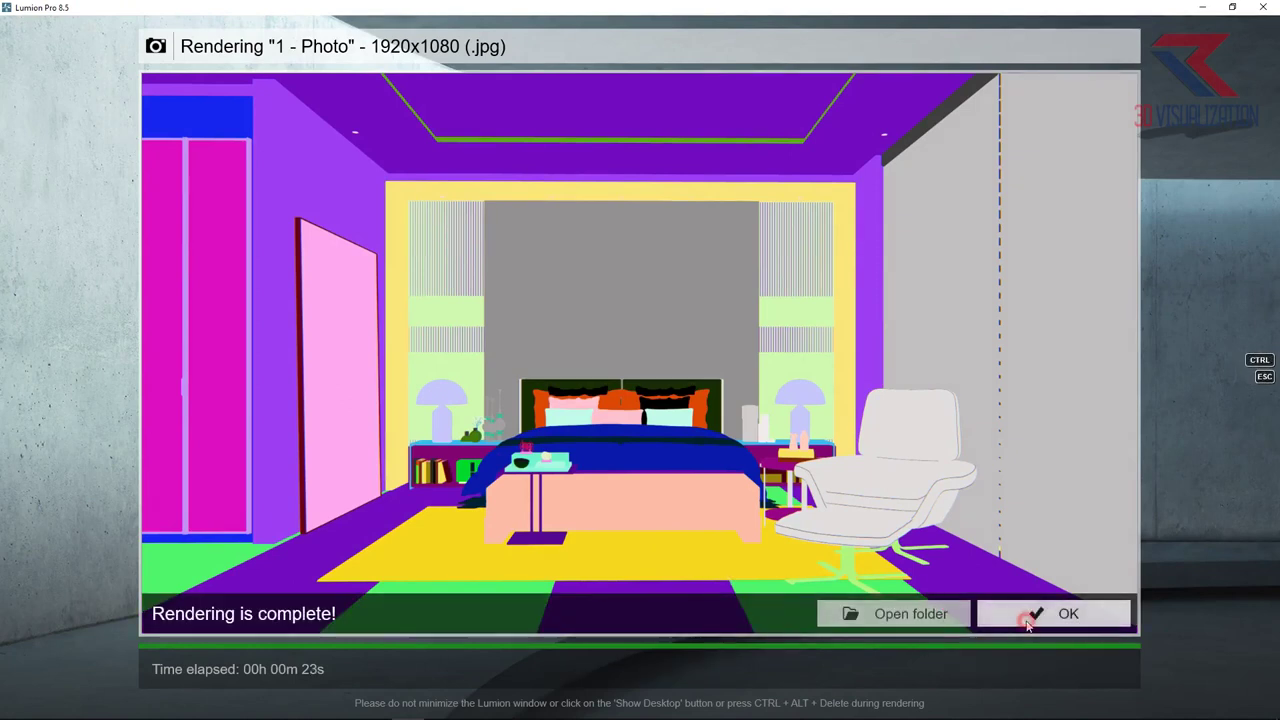
{"action": "left_click", "coordinate": [1020, 614]}
{"action": "left_click", "coordinate": [200, 615]}
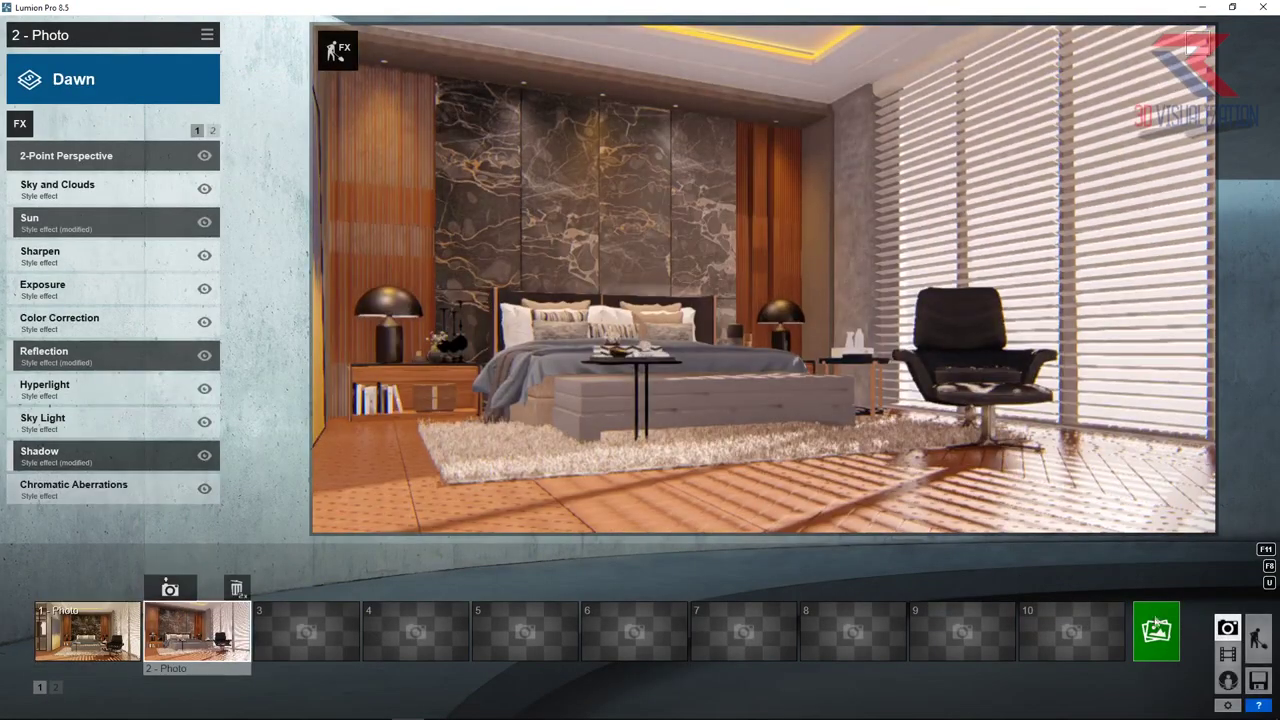
Step: Render photo 2 at 1920x1080 desktop size, overwriting the existing file 2
{"action": "left_click", "coordinate": [1156, 630]}
{"action": "left_click", "coordinate": [533, 538]}
{"action": "left_click", "coordinate": [471, 243]}
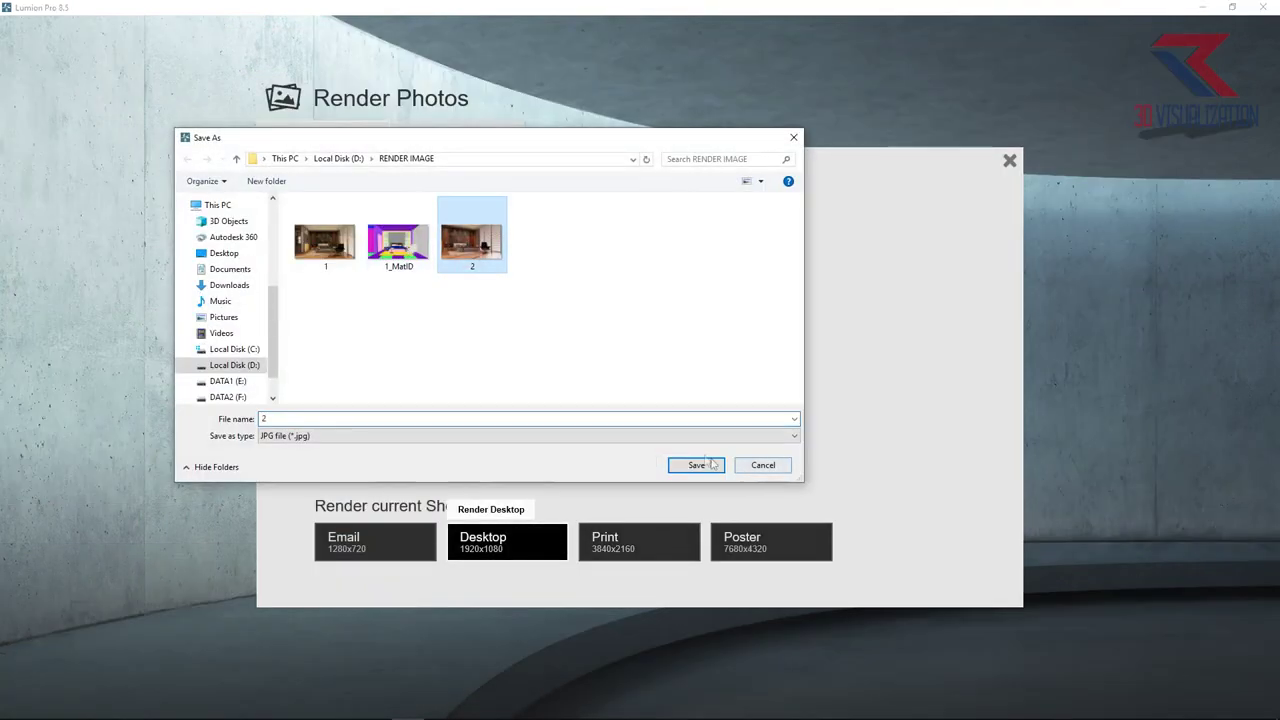
{"action": "left_click", "coordinate": [696, 465]}
{"action": "left_click", "coordinate": [673, 413]}
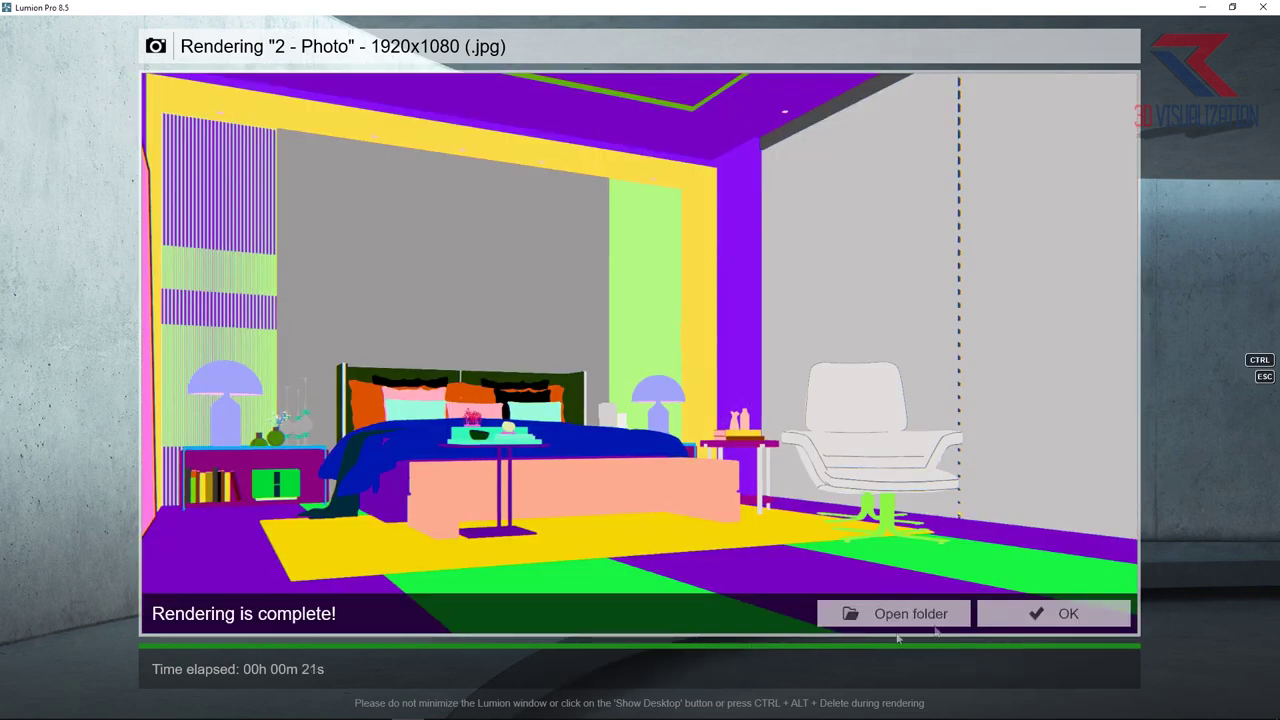
Step: Save the bedroom scene as 'SCENE LUMION - INTERIOR BEDROOM' in the RENDER IMAGE folder
{"action": "left_click", "coordinate": [1057, 614]}
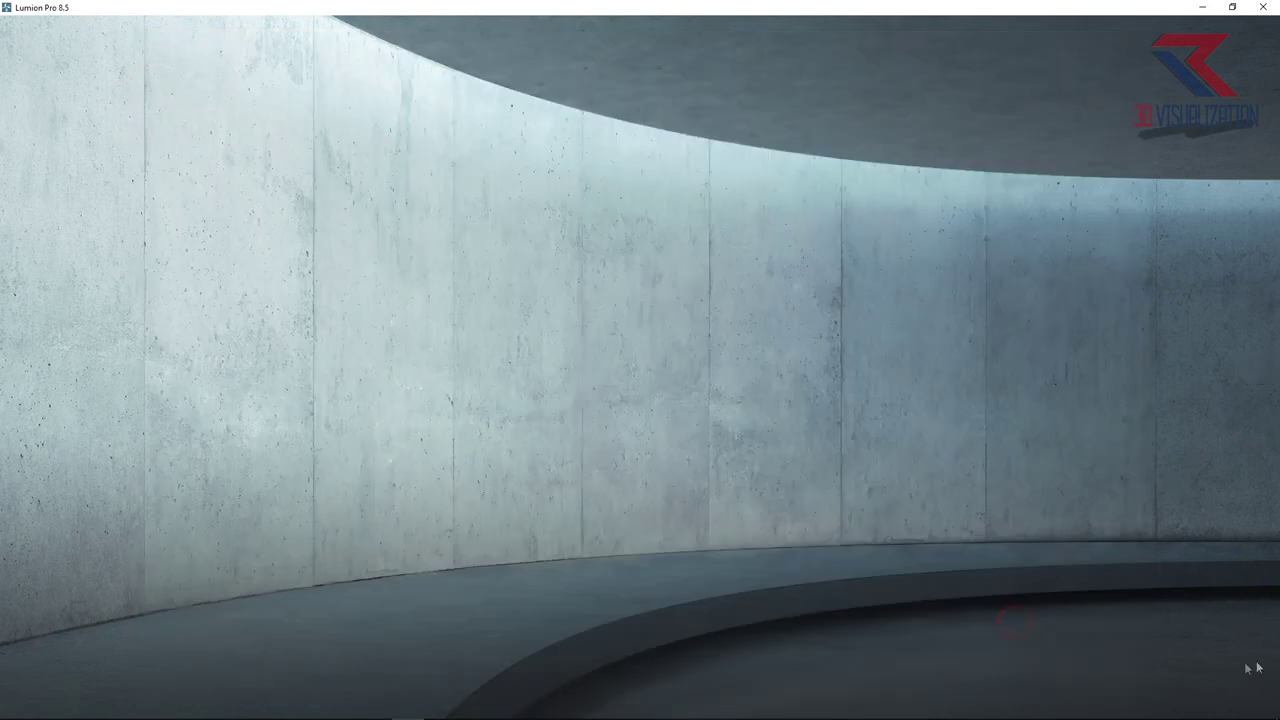
{"action": "left_click", "coordinate": [1257, 679]}
{"action": "left_click", "coordinate": [480, 251]}
{"action": "type", "text": "SCENE LUMION - INTERIOR BEDROO"}
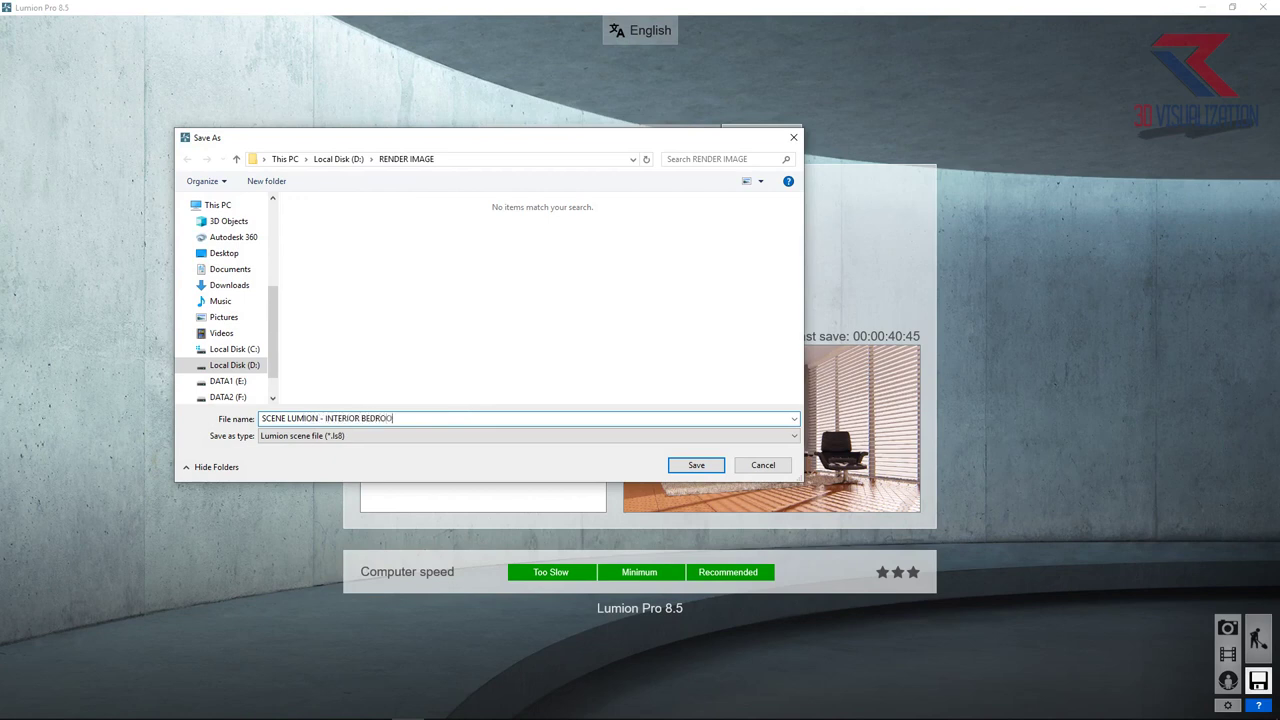
{"action": "type", "text": "M"}
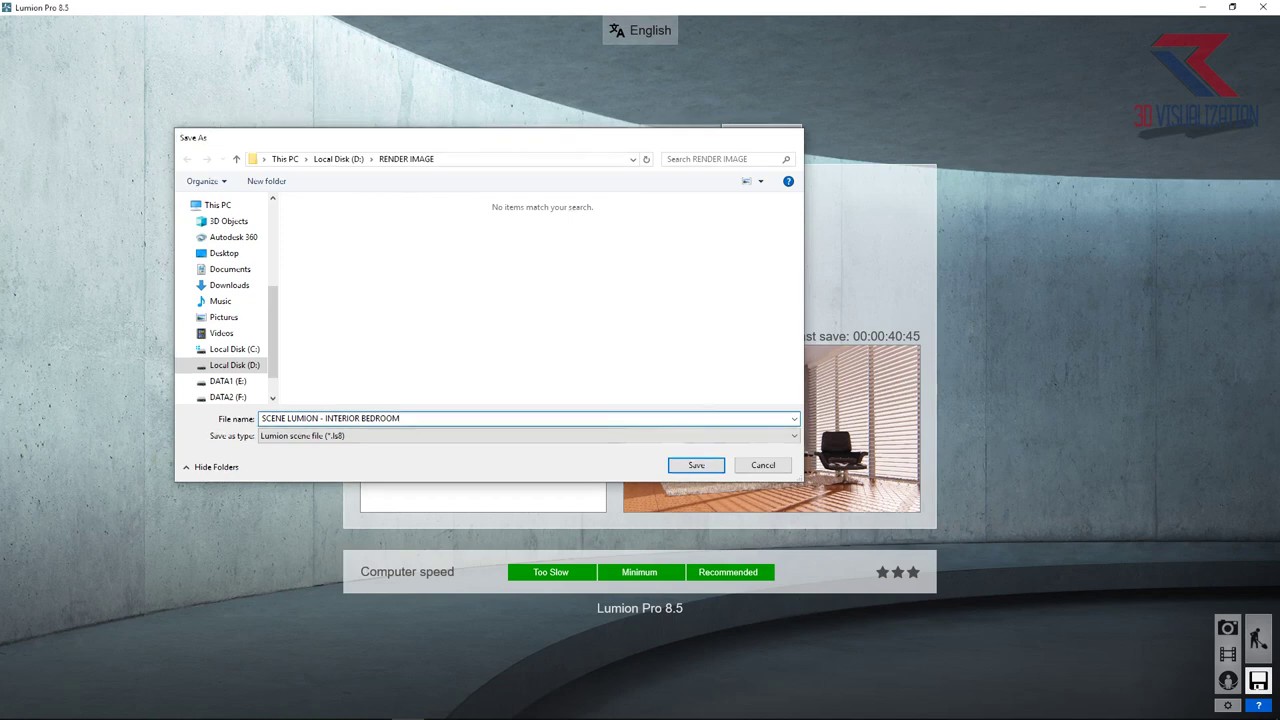
{"action": "key", "text": "Return"}
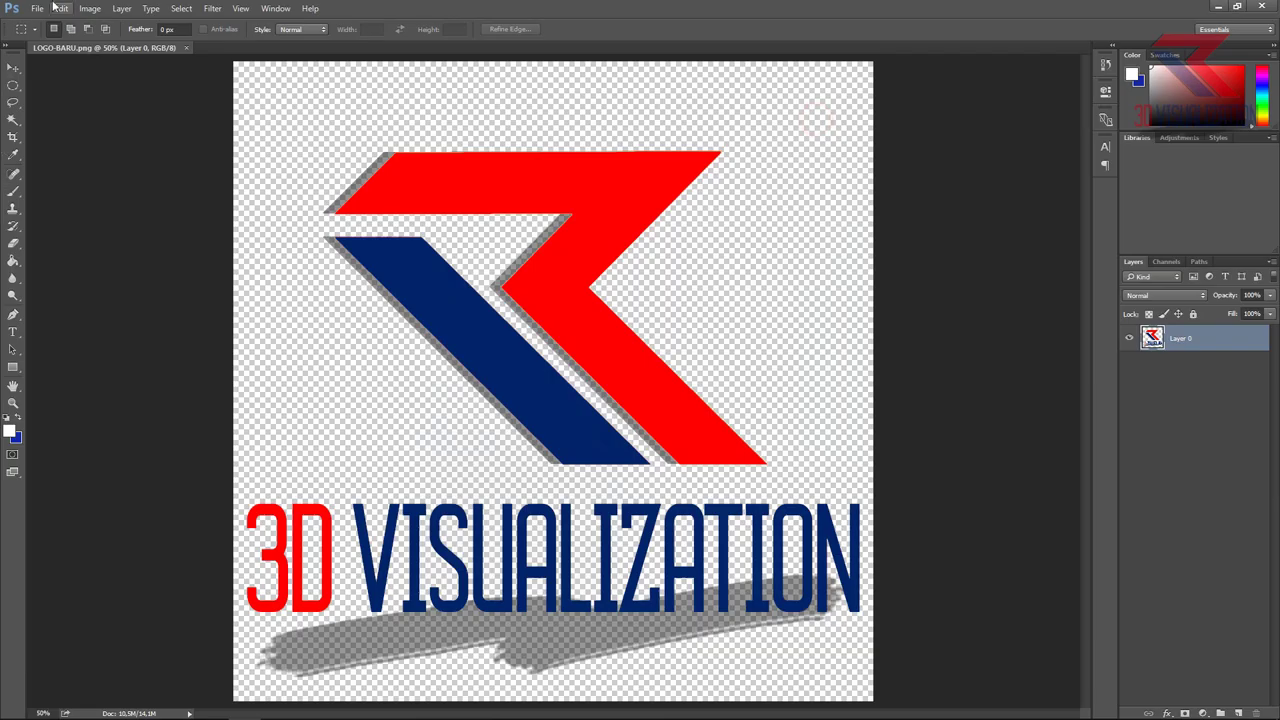
{"action": "left_click", "coordinate": [28, 8]}
Step: Open renders 1, 1_MatID, 2 and 2_MatID in Photoshop
{"action": "left_click", "coordinate": [45, 33]}
{"action": "left_click", "coordinate": [166, 144]}
{"action": "left_click_drag", "start_coordinate": [380, 172], "coordinate": [140, 100]}
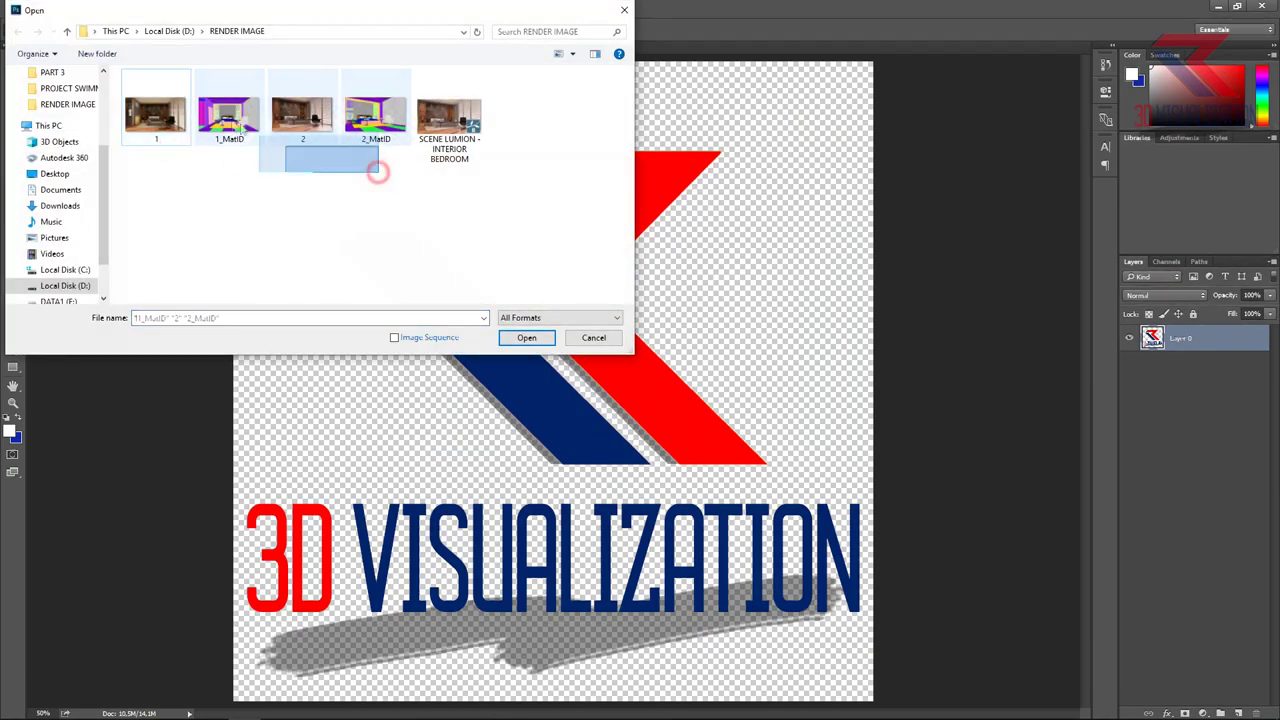
{"action": "left_click", "coordinate": [526, 337]}
Step: Move the 2_MatID image into 2.jpg as a layer and close 2_MatID without saving
{"action": "double_click", "coordinate": [1194, 340]}
{"action": "key", "text": "Return"}
{"action": "left_click", "coordinate": [13, 67]}
{"action": "mouse_move", "coordinate": [430, 330]}
{"action": "left_mouse_down"}
{"action": "mouse_move", "coordinate": [425, 296]}
{"action": "mouse_move", "coordinate": [460, 237]}
{"action": "left_mouse_up"}
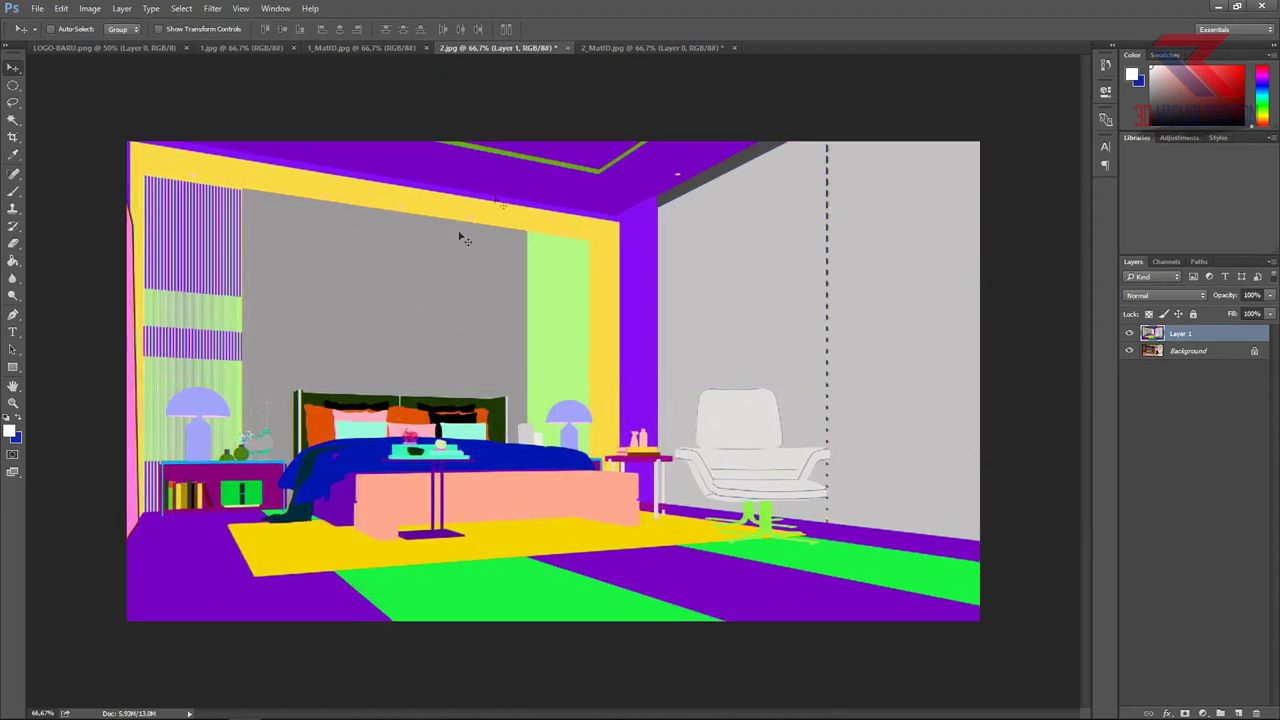
{"action": "left_click", "coordinate": [735, 48]}
{"action": "left_click", "coordinate": [654, 323]}
Step: Move the 1_MatID image into 1.jpg as a layer and close 1_MatID without saving
{"action": "left_click", "coordinate": [360, 47]}
{"action": "double_click", "coordinate": [1183, 336]}
{"action": "key", "text": "Return"}
{"action": "left_click_drag", "start_coordinate": [404, 163], "coordinate": [463, 234]}
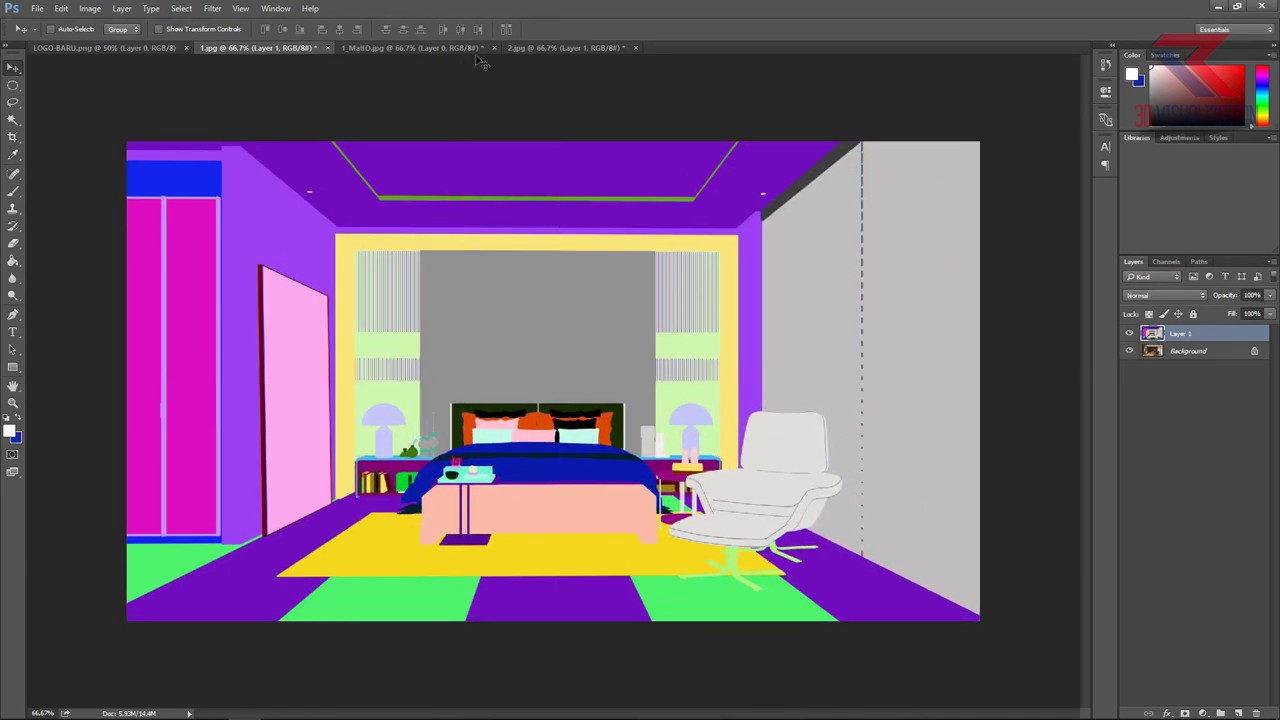
{"action": "left_click", "coordinate": [493, 48]}
{"action": "key", "text": "n"}
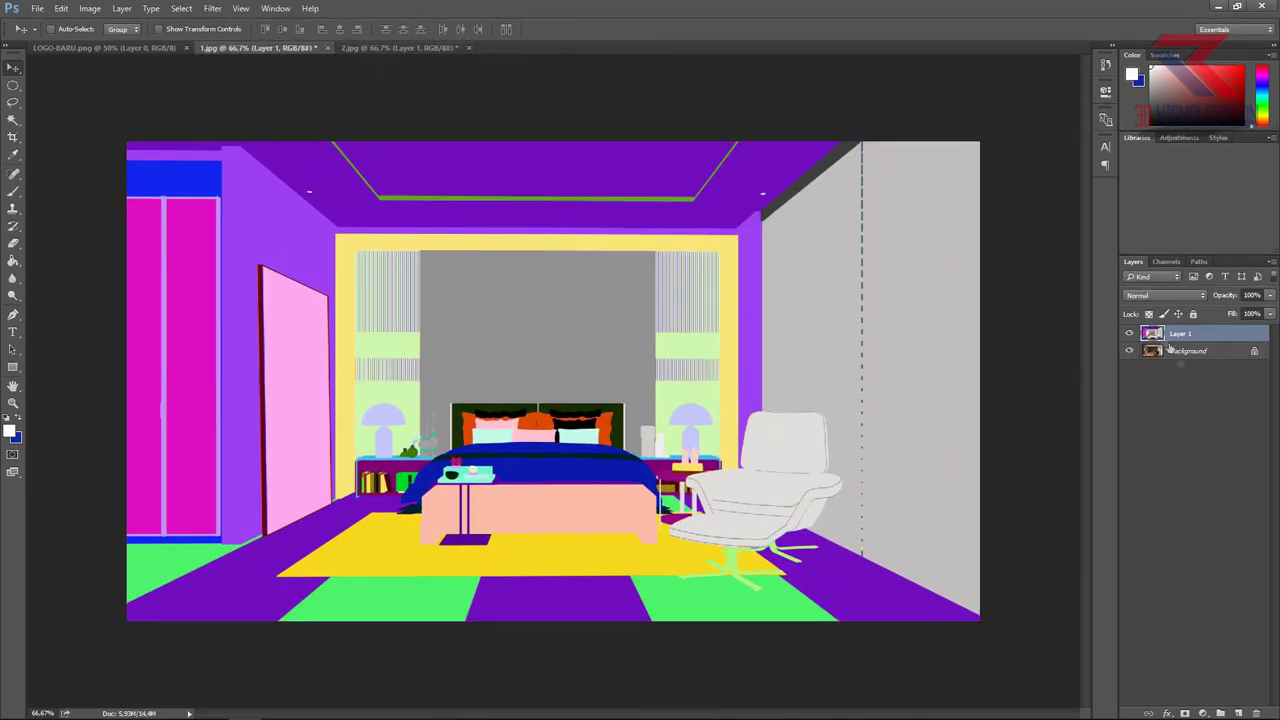
Step: Duplicate render 1's Background layer and name the copy FINAL RENDER
{"action": "left_click", "coordinate": [1185, 350]}
{"action": "right_click", "coordinate": [1180, 350]}
{"action": "left_click", "coordinate": [1180, 384]}
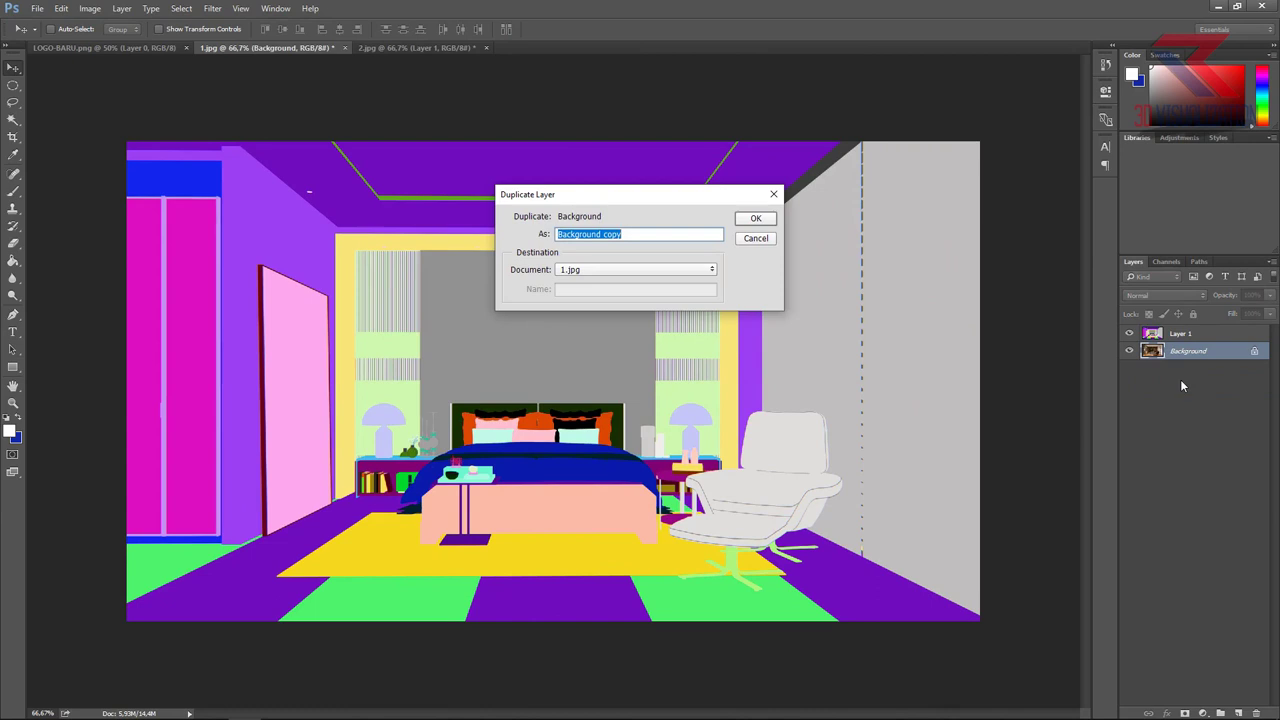
{"action": "type", "text": "ENDER"}
{"action": "key", "text": "Return"}
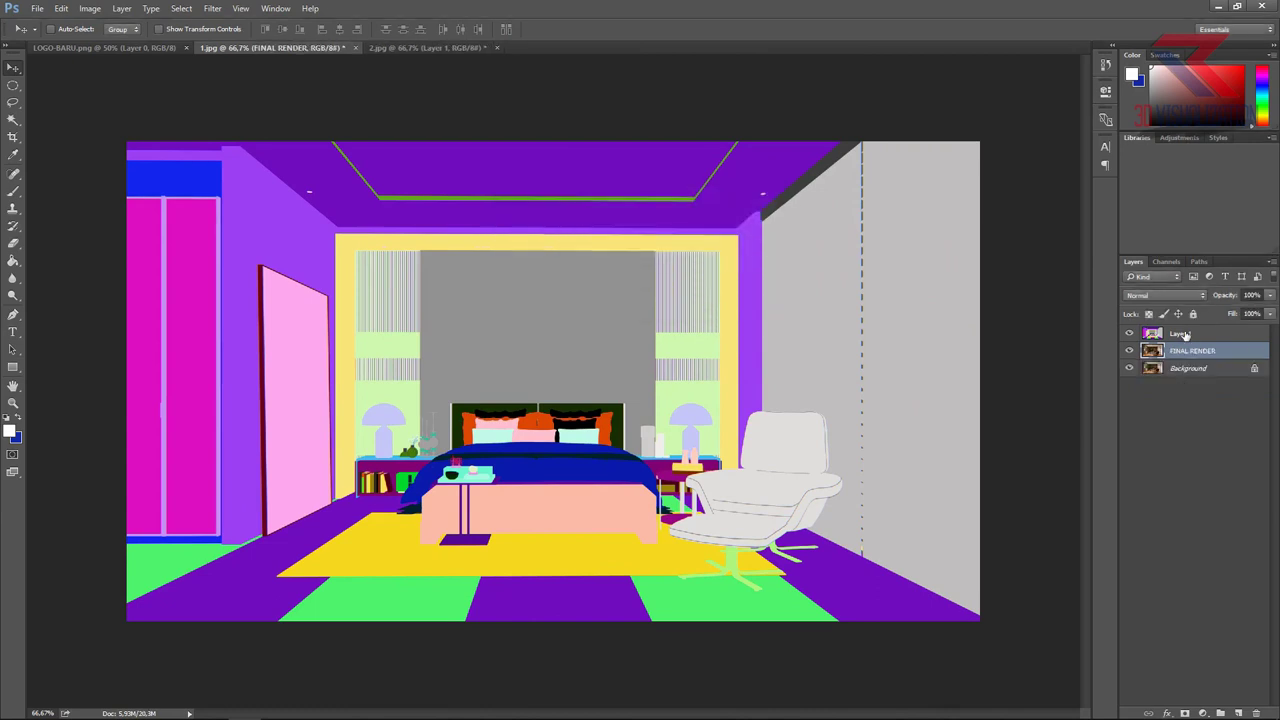
{"action": "left_click", "coordinate": [12, 120]}
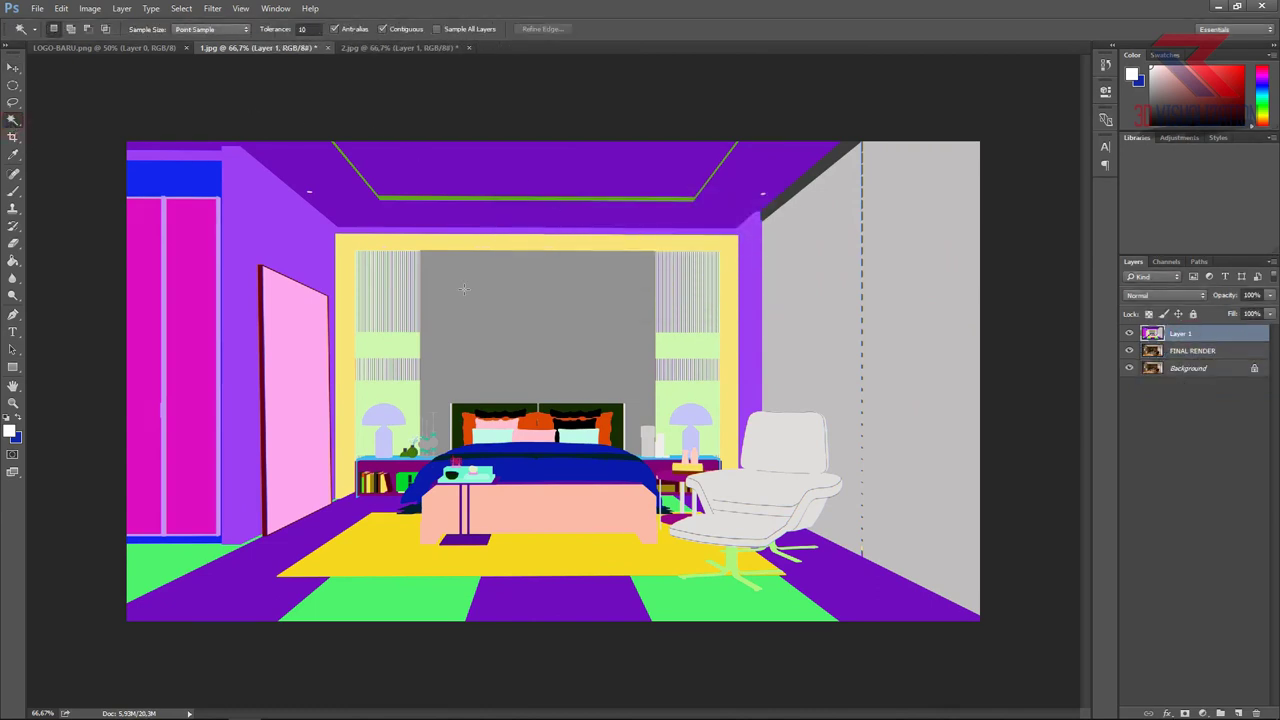
Step: Select the grey wall from the colour map and brighten it with Curves on FINAL RENDER
{"action": "left_click", "coordinate": [464, 291]}
{"action": "scroll", "coordinate": [457, 447], "scroll_direction": "up", "scroll_amount": 3, "text": "alt"}
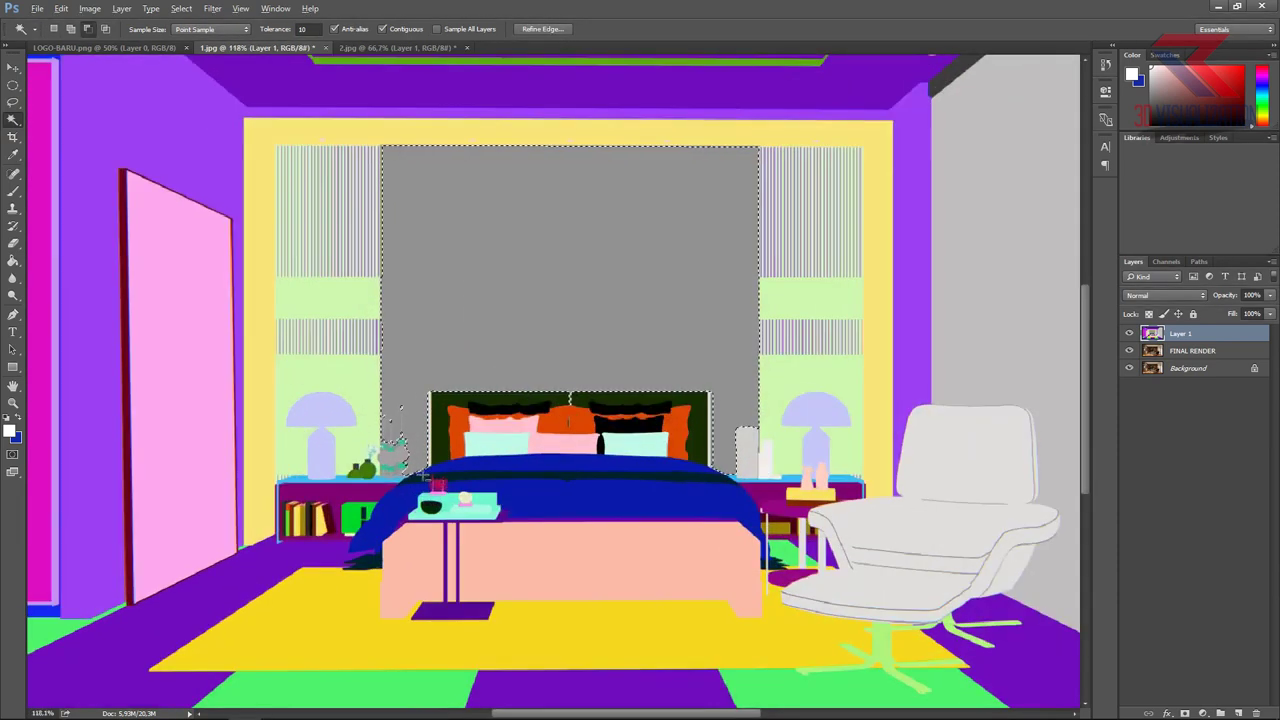
{"action": "scroll", "coordinate": [457, 447], "scroll_direction": "up", "scroll_amount": 3, "text": "alt"}
{"action": "scroll", "coordinate": [420, 468], "scroll_direction": "down", "scroll_amount": 2, "text": "alt"}
{"action": "scroll", "coordinate": [420, 468], "scroll_direction": "down", "scroll_amount": 3, "text": "alt"}
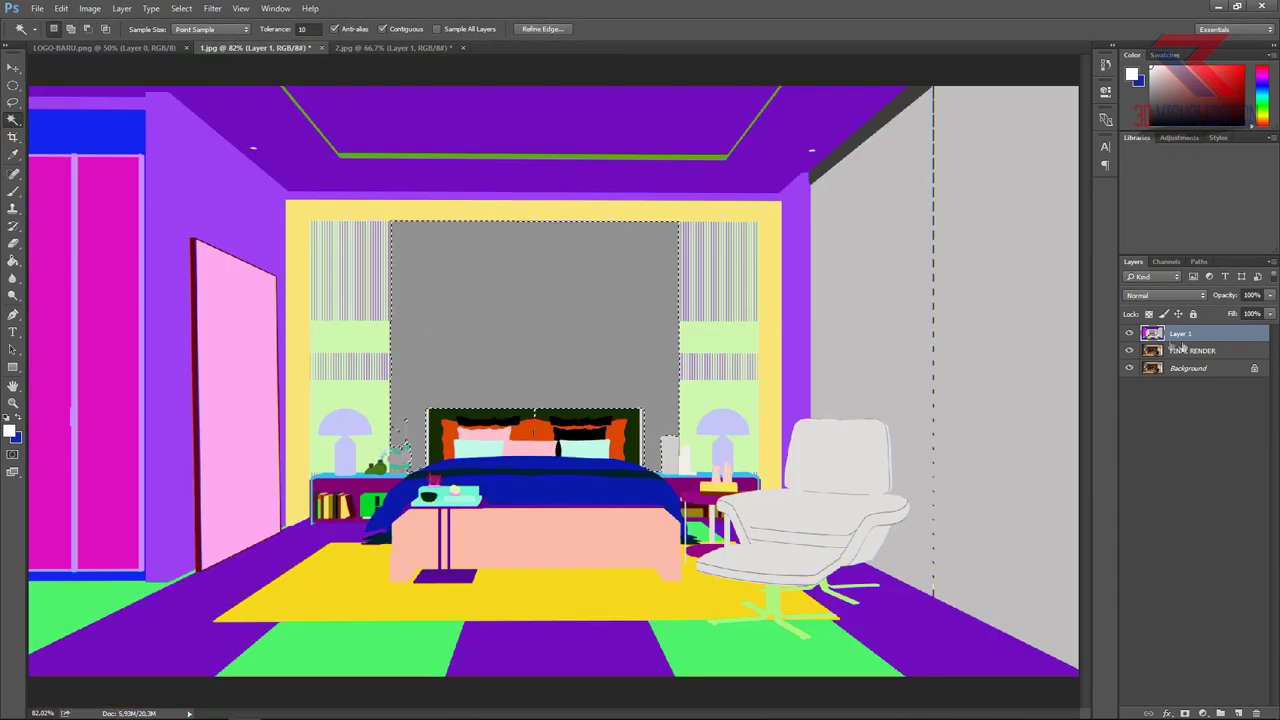
{"action": "left_click", "coordinate": [1129, 334]}
{"action": "left_click", "coordinate": [1190, 350]}
{"action": "key", "text": "ctrl+m"}
{"action": "mouse_move", "coordinate": [912, 291]}
{"action": "left_mouse_down"}
{"action": "mouse_move", "coordinate": [912, 271]}
{"action": "mouse_move", "coordinate": [922, 277]}
{"action": "left_mouse_up"}
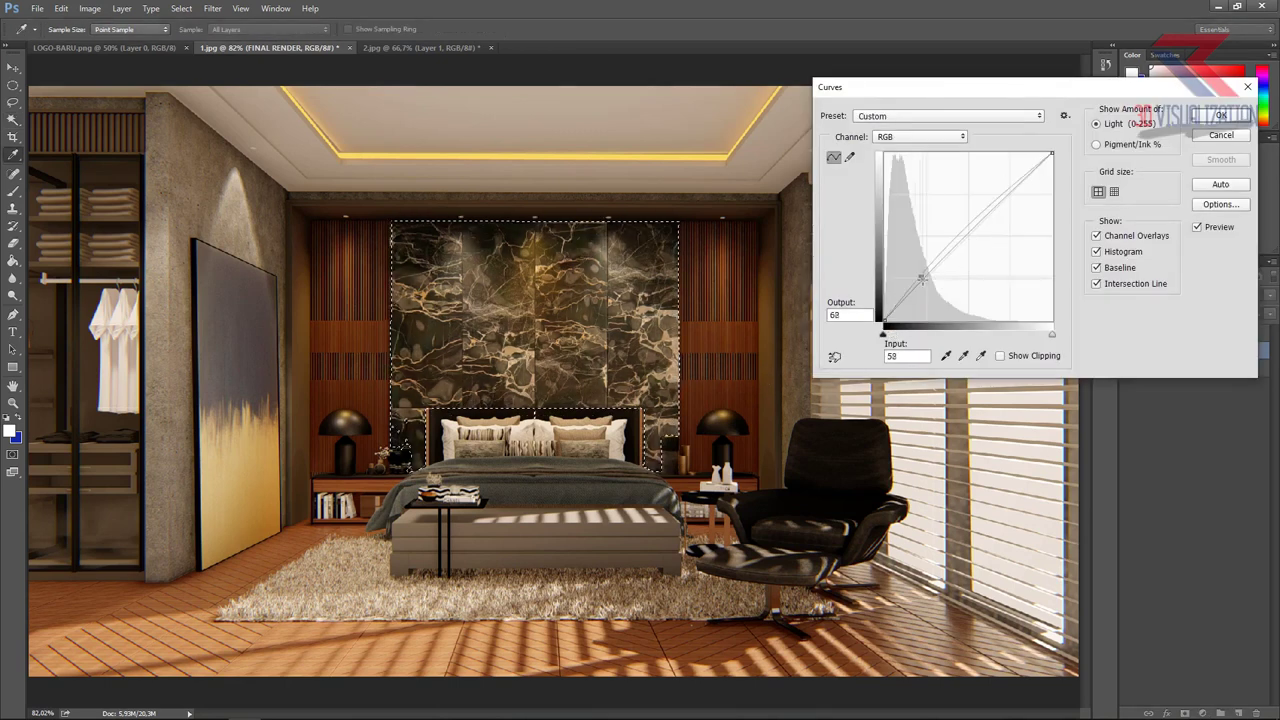
{"action": "left_click_drag", "start_coordinate": [1001, 197], "coordinate": [1007, 180]}
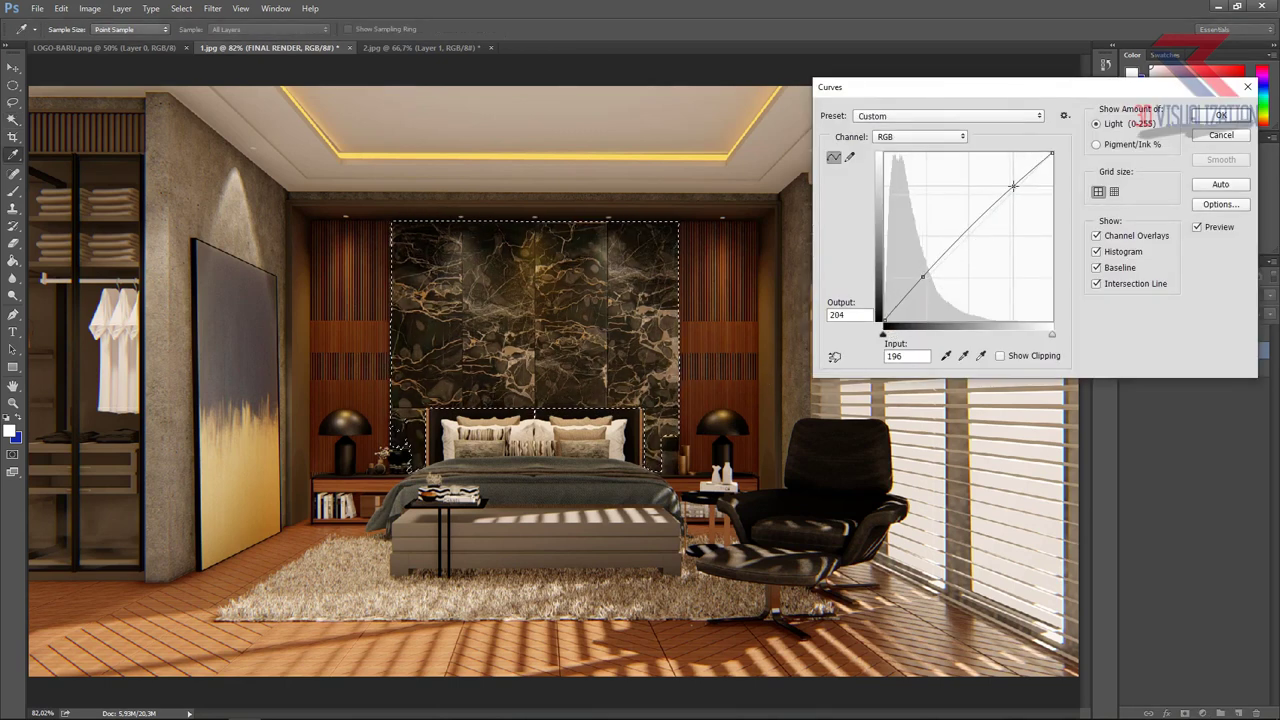
{"action": "left_click", "coordinate": [1203, 117]}
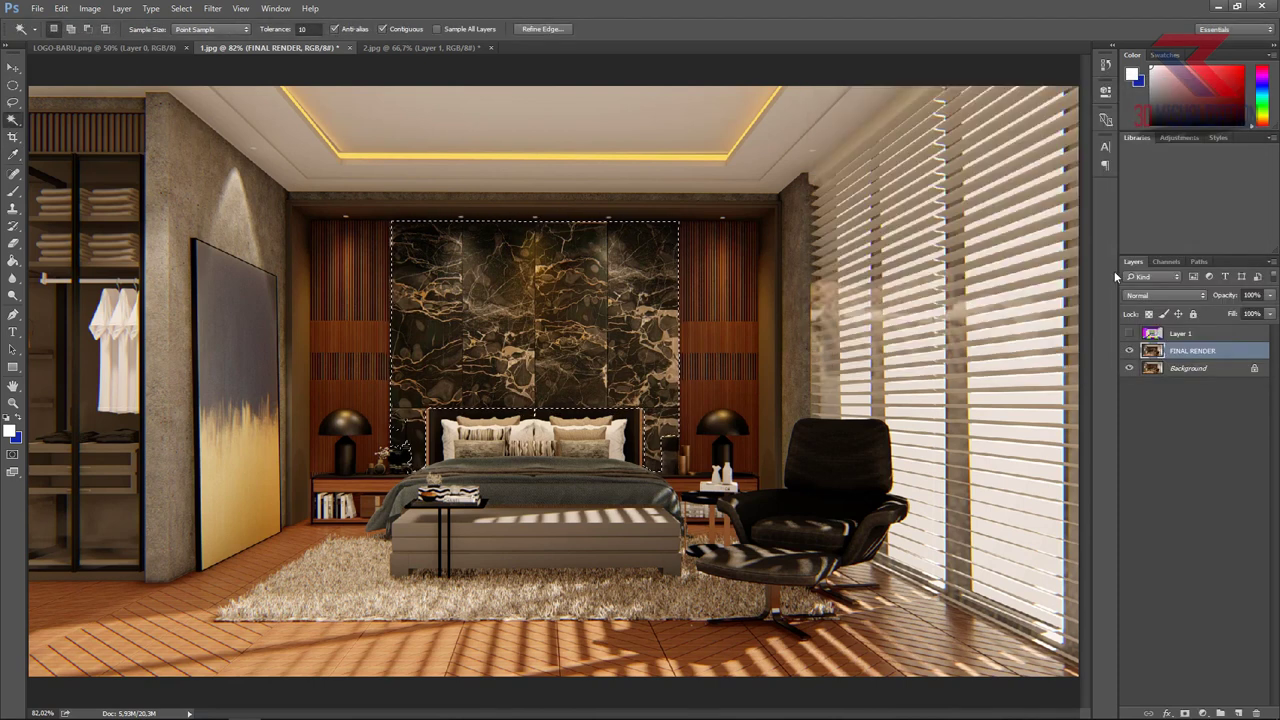
Step: Select the three green floor areas and adjust them with Curves on FINAL RENDER
{"action": "left_click", "coordinate": [1185, 334]}
{"action": "left_click", "coordinate": [1130, 334]}
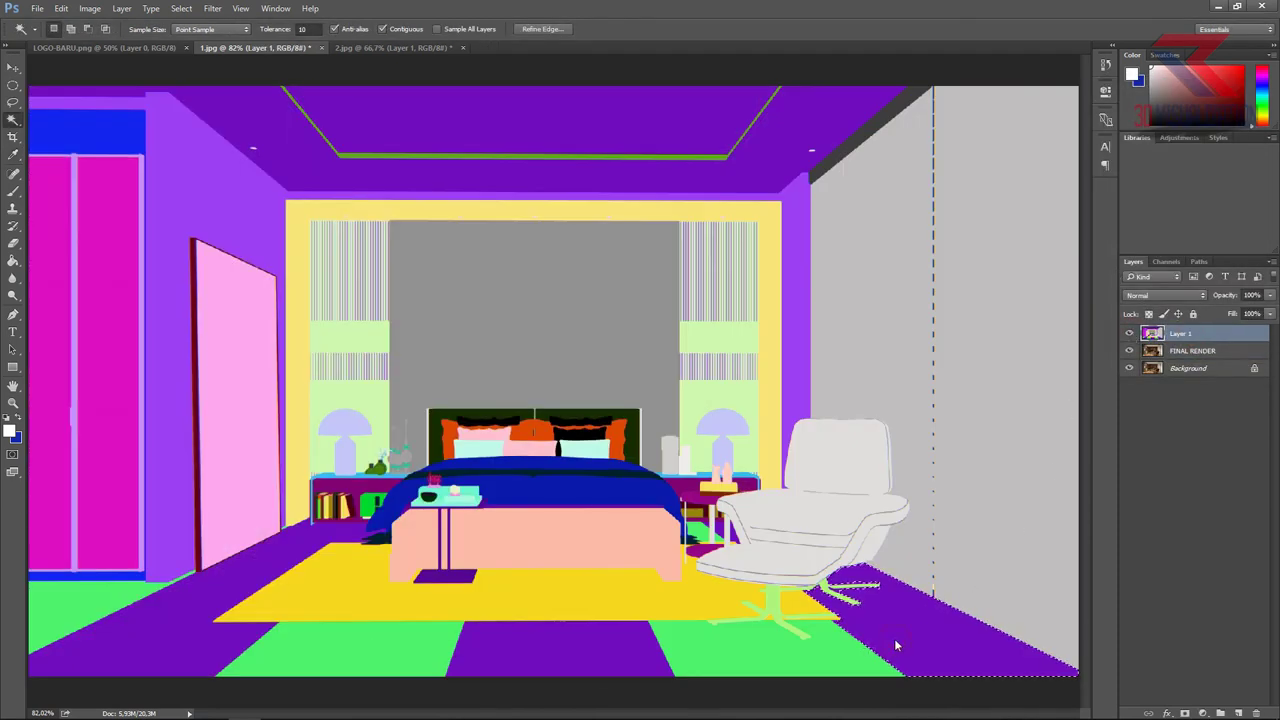
{"action": "left_click", "coordinate": [808, 655], "text": "shift"}
{"action": "left_click", "coordinate": [390, 650], "text": "shift"}
{"action": "left_click", "coordinate": [71, 608], "text": "shift"}
{"action": "left_click", "coordinate": [1130, 334]}
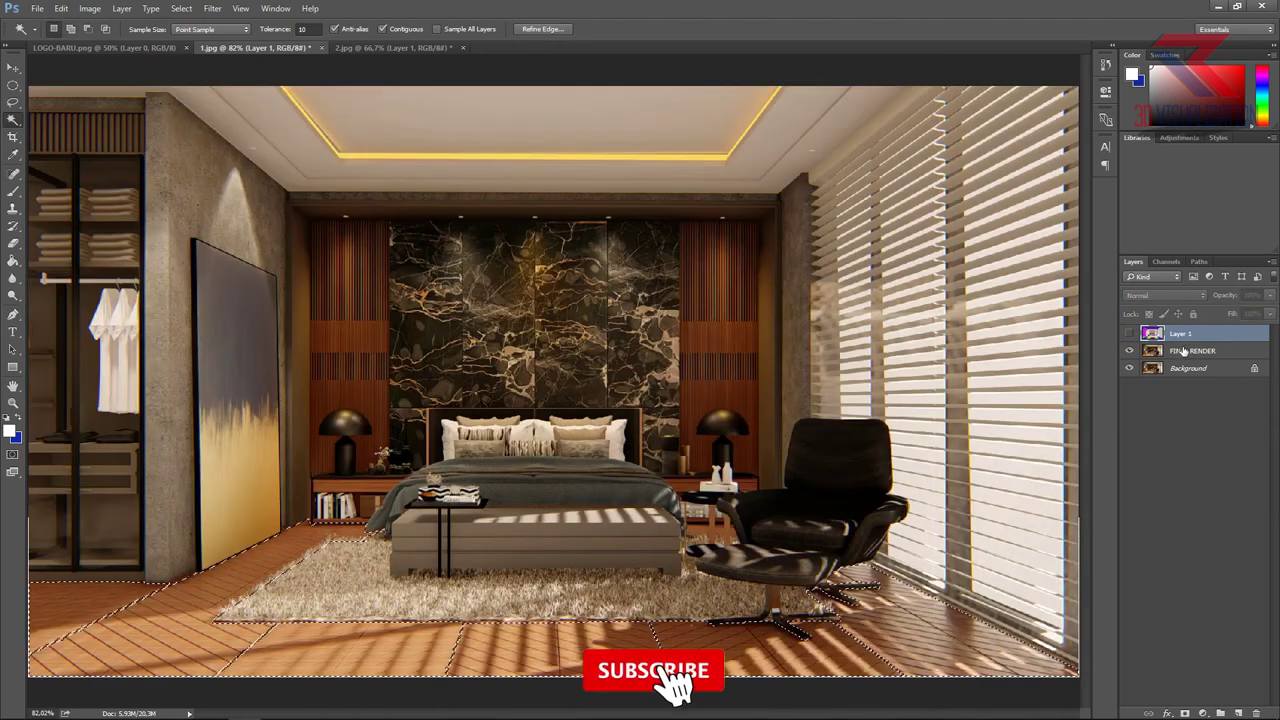
{"action": "left_click", "coordinate": [1184, 350]}
{"action": "key", "text": "ctrl+m"}
{"action": "left_click_drag", "start_coordinate": [930, 281], "coordinate": [921, 293]}
{"action": "left_click_drag", "start_coordinate": [1007, 200], "coordinate": [1007, 190]}
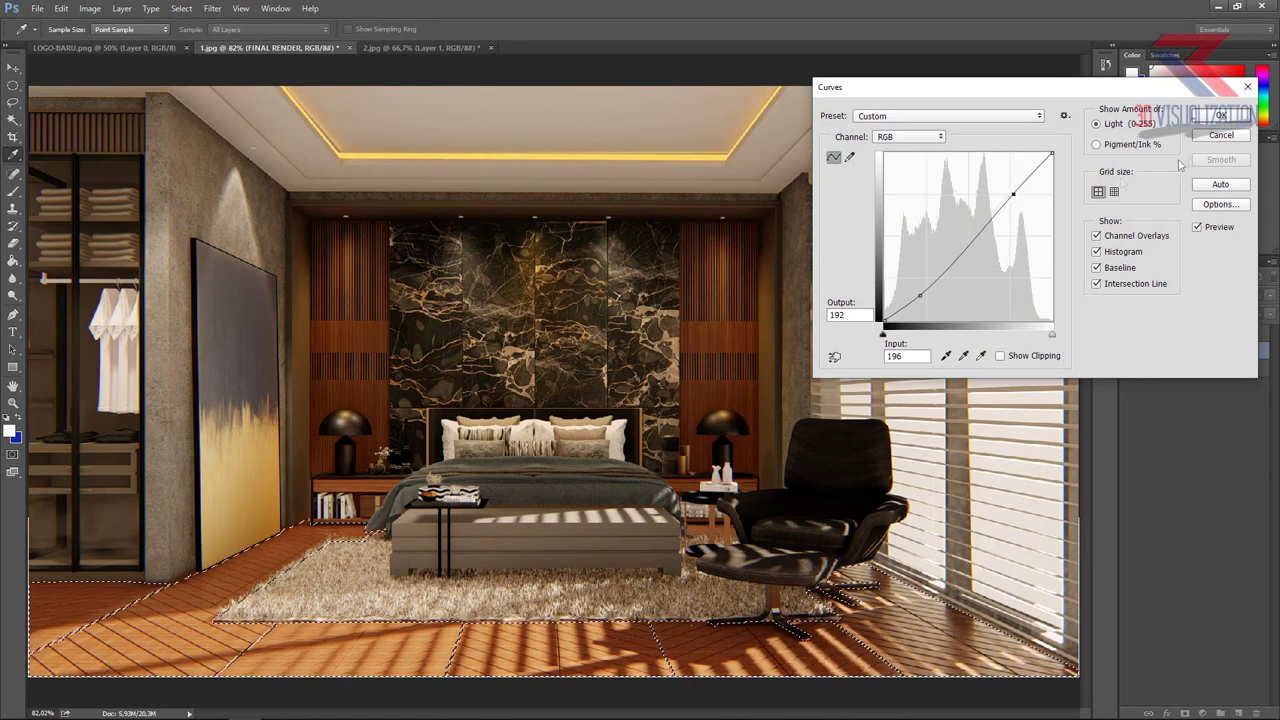
{"action": "left_click", "coordinate": [1221, 115]}
Step: Deselect, delete the colour-ID layer, and select both Background and FINAL RENDER layers
{"action": "key", "text": "ctrl+d"}
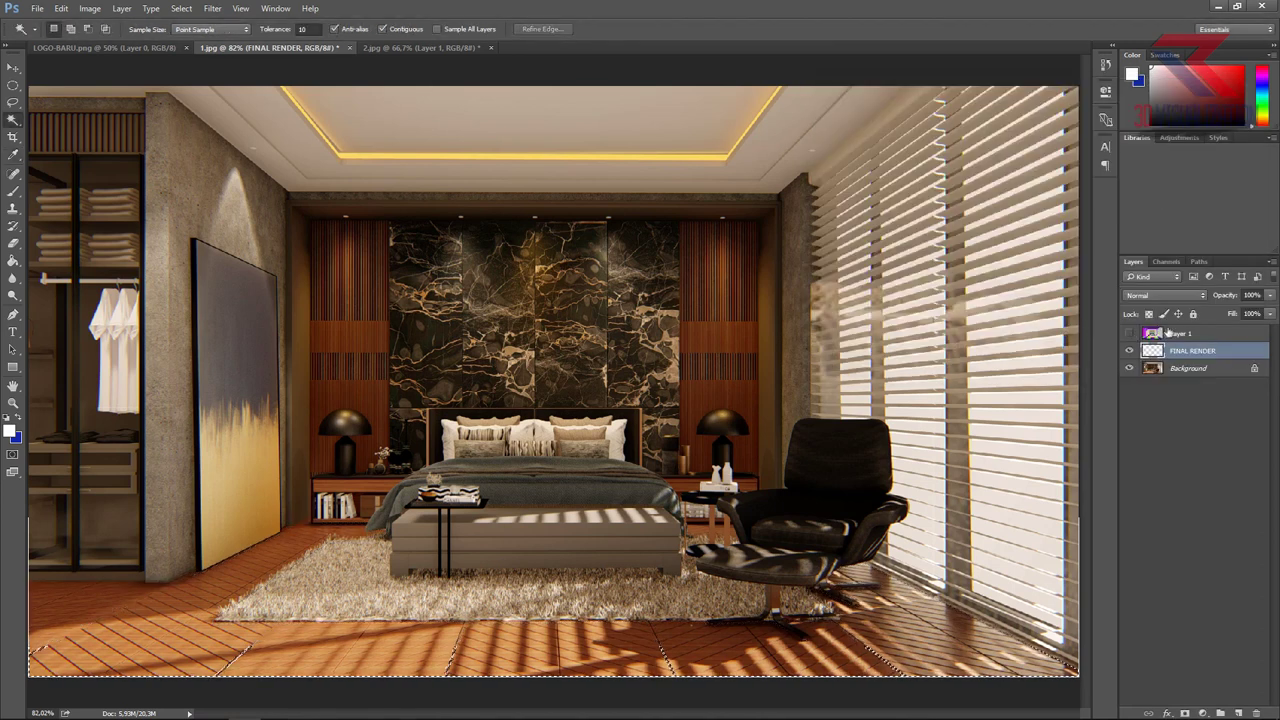
{"action": "left_click", "coordinate": [1173, 332]}
{"action": "key", "text": "Delete"}
{"action": "left_click", "coordinate": [1128, 337]}
{"action": "left_click", "coordinate": [1128, 337]}
{"action": "left_click", "coordinate": [1128, 337]}
{"action": "left_click", "coordinate": [1181, 354]}
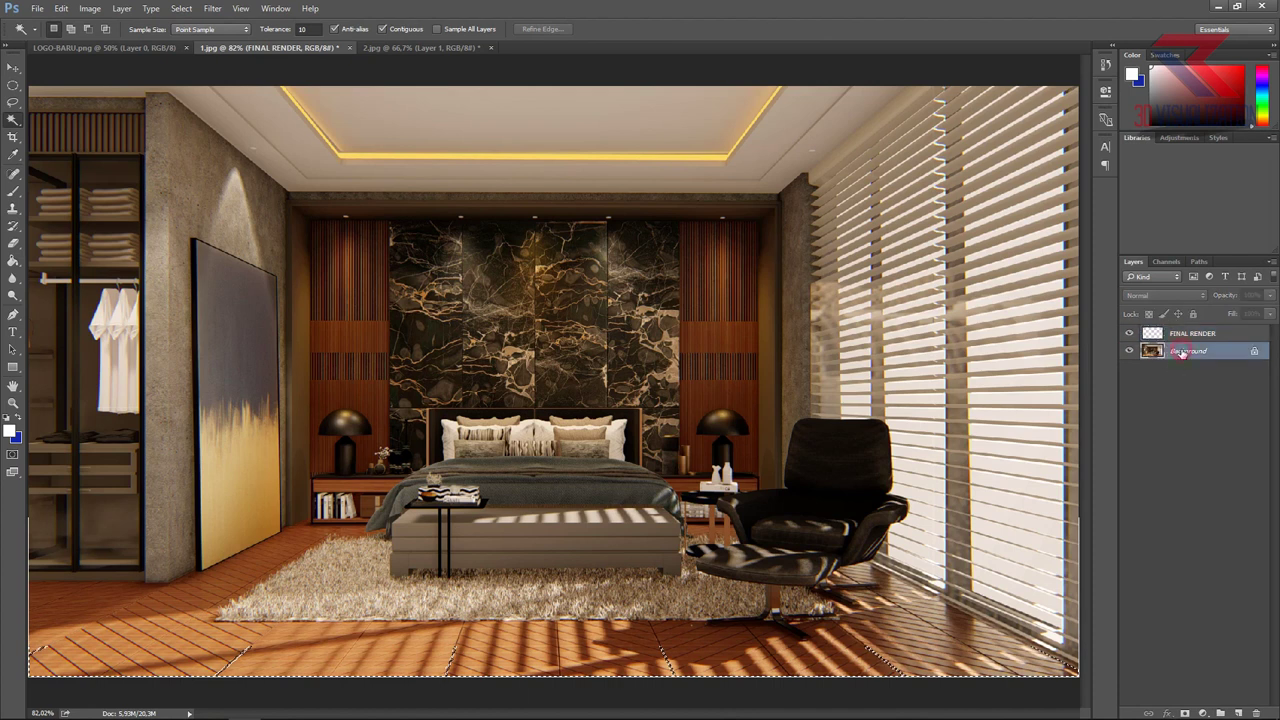
{"action": "left_click", "coordinate": [1182, 338]}
Step: Merge the two layers into Background and duplicate it as Background copy
{"action": "right_click", "coordinate": [1179, 356]}
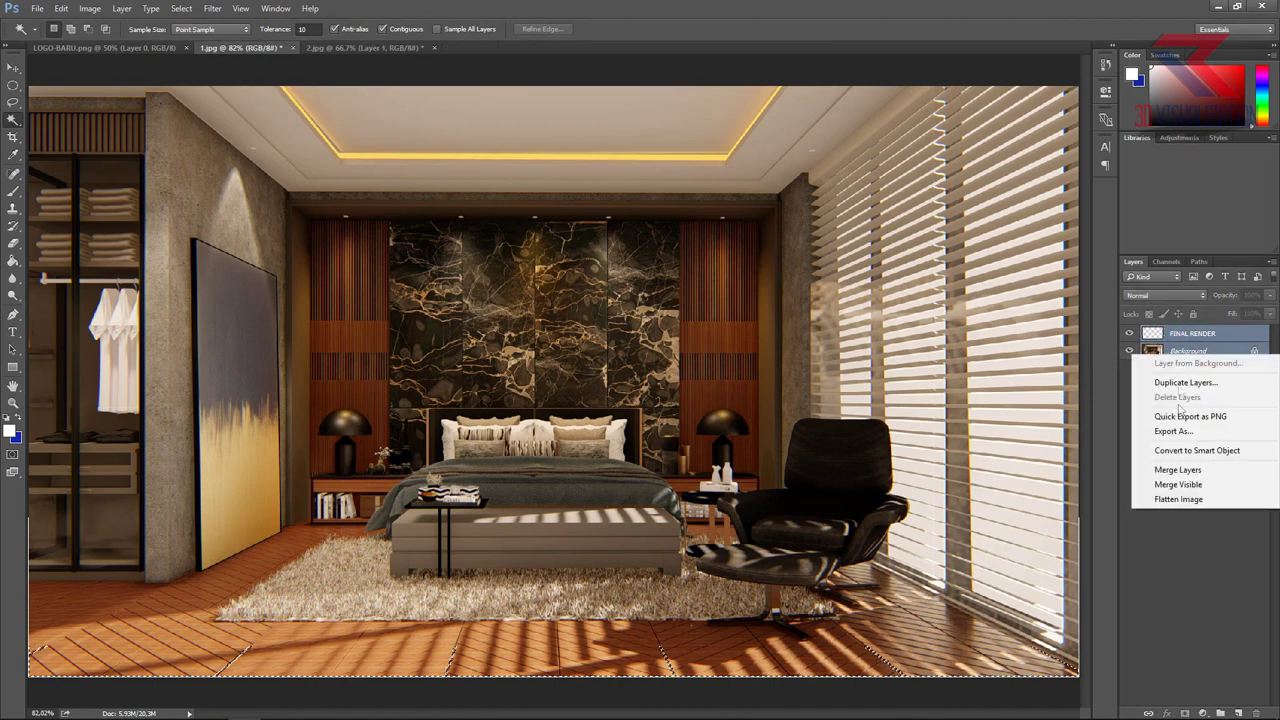
{"action": "left_click", "coordinate": [1180, 497]}
{"action": "right_click", "coordinate": [1179, 337]}
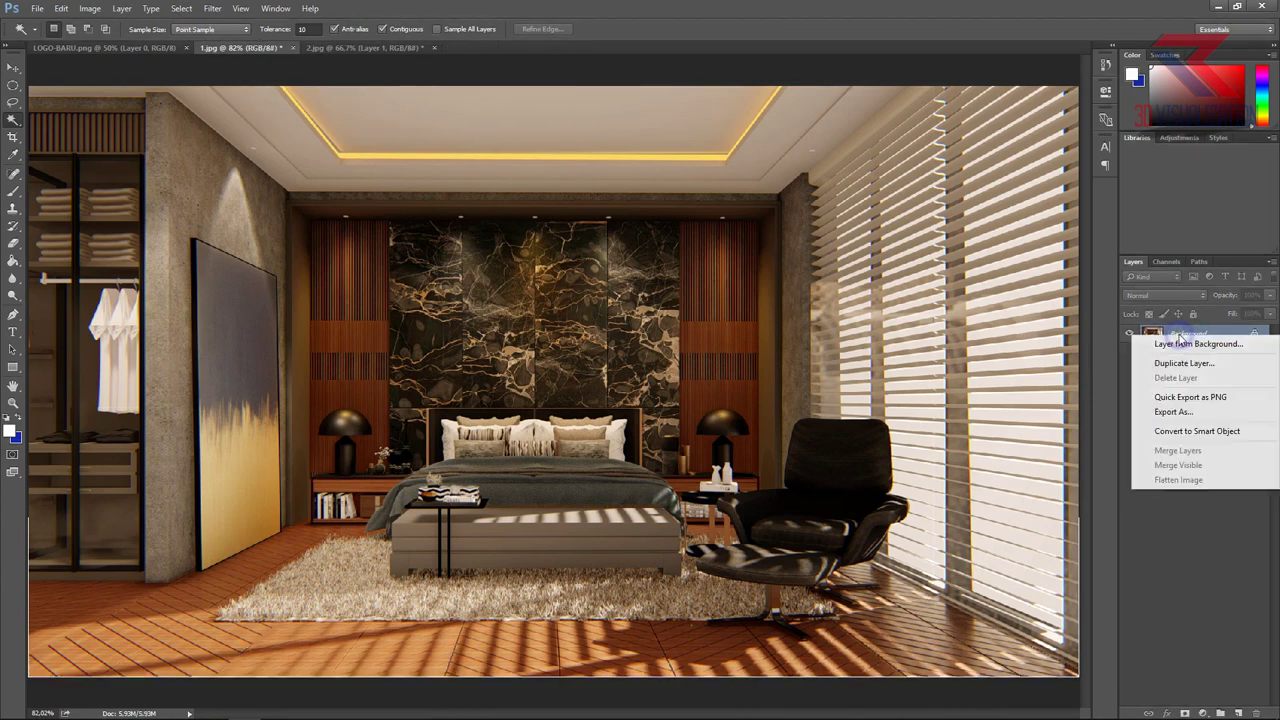
{"action": "left_click", "coordinate": [1178, 365]}
{"action": "key", "text": "Return"}
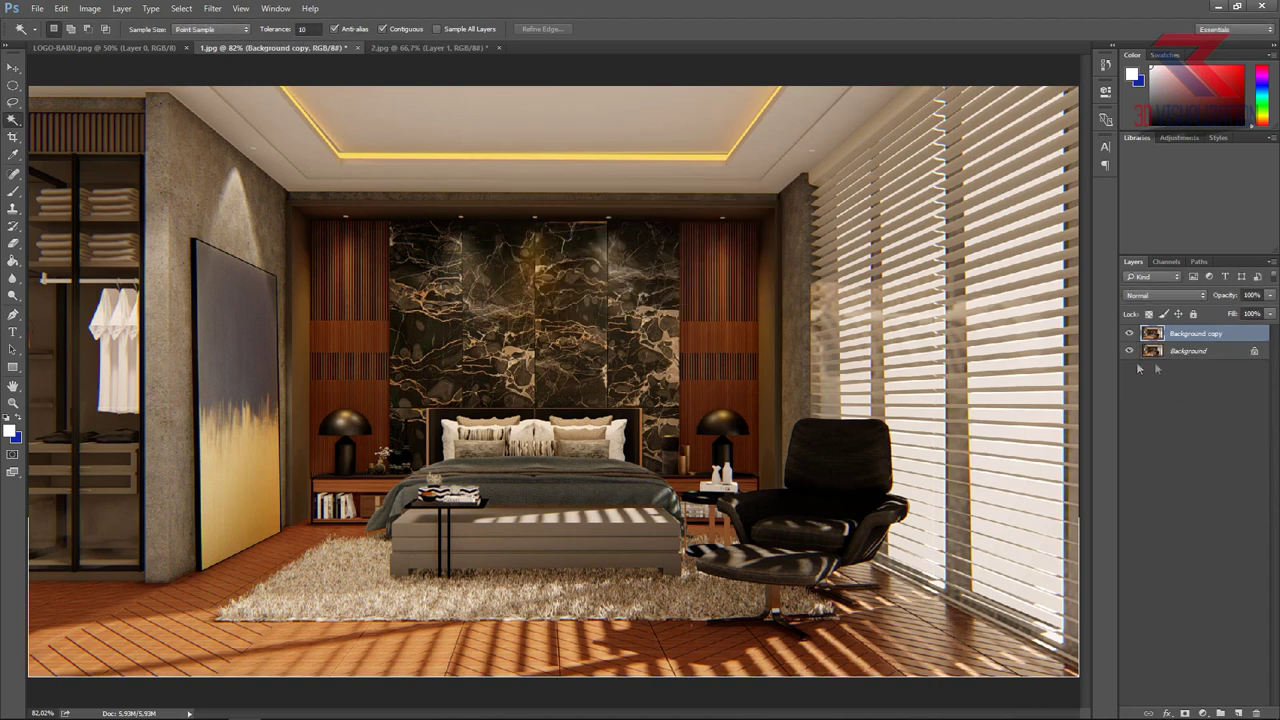
Step: In the Camera Raw Filter, set Temperature +11, Tint -9 and Contrast -13
{"action": "left_click", "coordinate": [213, 8]}
{"action": "left_click", "coordinate": [235, 78]}
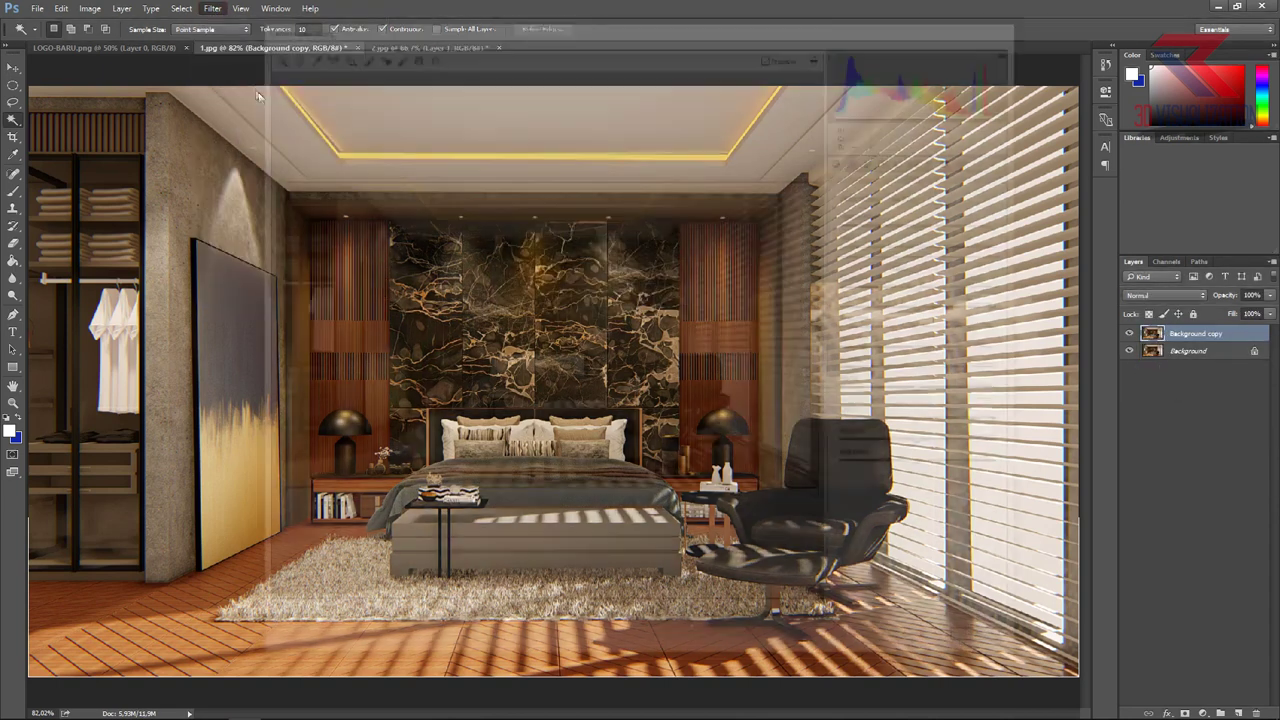
{"action": "left_click_drag", "start_coordinate": [924, 219], "coordinate": [908, 236]}
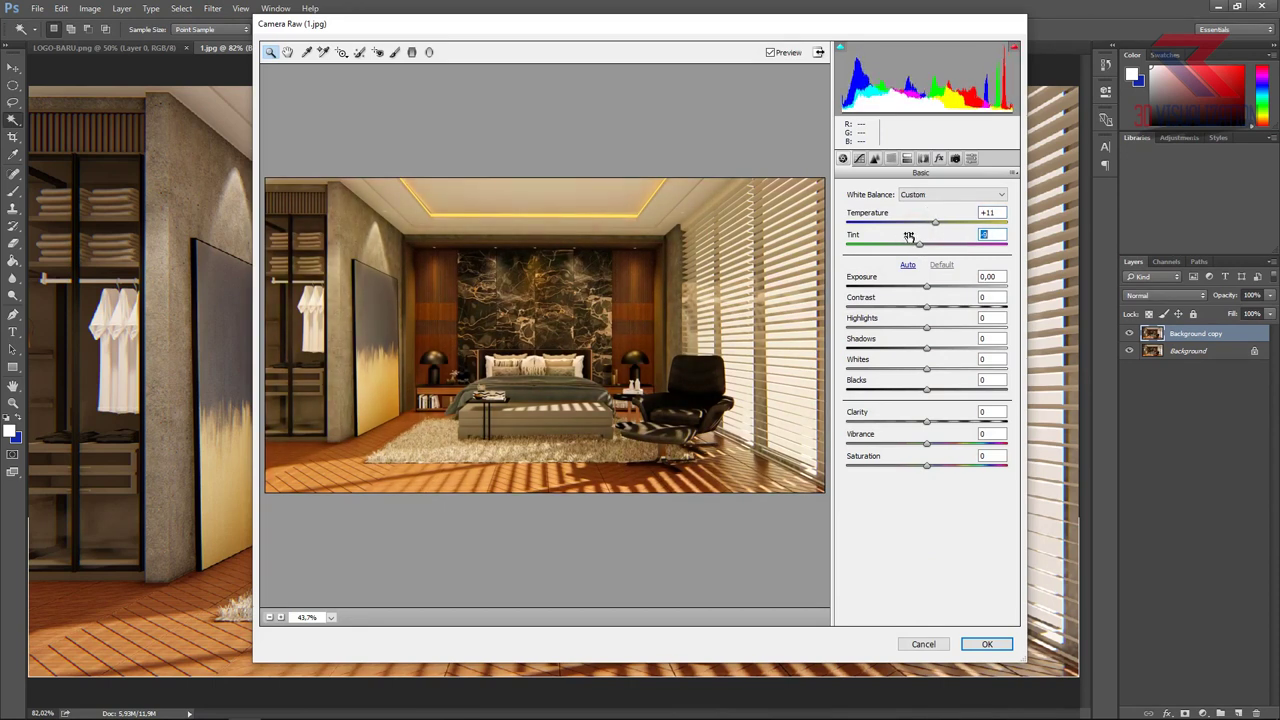
{"action": "key", "text": "Tab"}
{"action": "mouse_move", "coordinate": [912, 300]}
{"action": "left_mouse_down"}
{"action": "mouse_move", "coordinate": [900, 305]}
{"action": "mouse_move", "coordinate": [965, 368]}
{"action": "mouse_move", "coordinate": [906, 389]}
{"action": "left_mouse_up"}
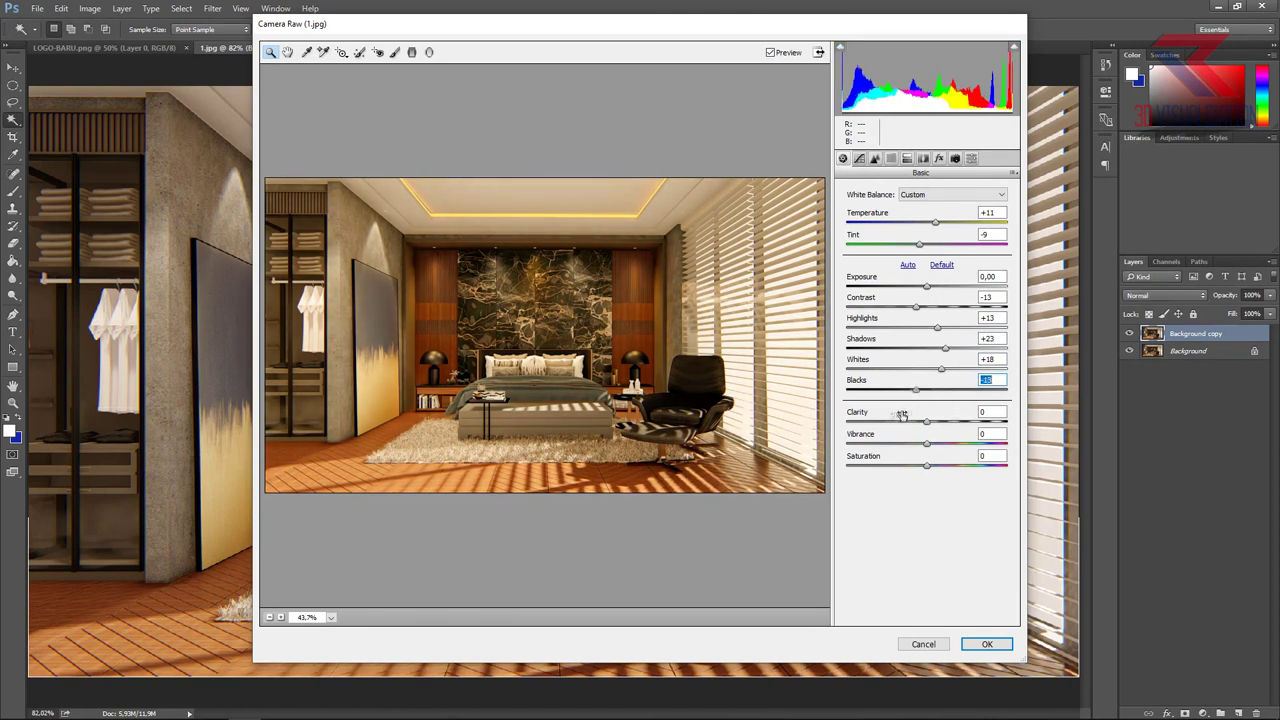
Step: Apply the Camera Raw grade and add a Color Balance layer shifting shadows to Blue +3
{"action": "left_click", "coordinate": [987, 644]}
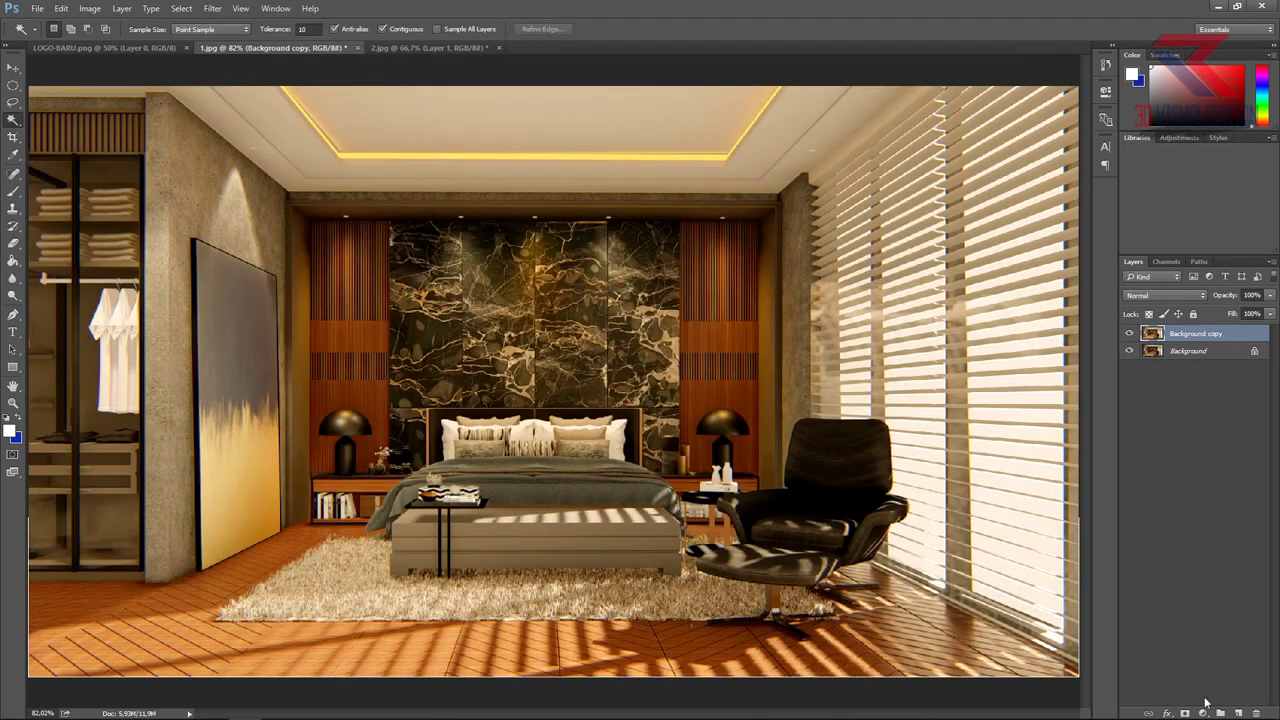
{"action": "left_click", "coordinate": [1206, 713]}
{"action": "left_click", "coordinate": [1200, 563]}
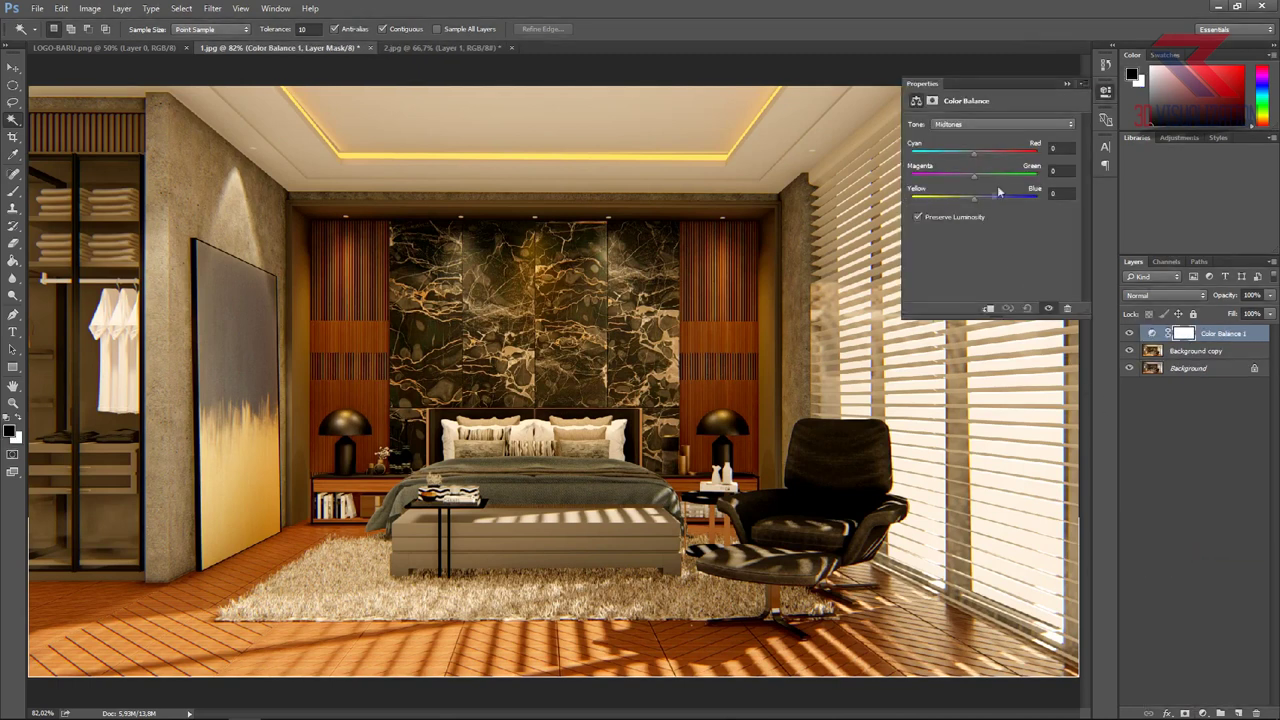
{"action": "left_click", "coordinate": [975, 124]}
{"action": "left_click", "coordinate": [960, 124]}
{"action": "left_click_drag", "start_coordinate": [974, 198], "coordinate": [980, 212]}
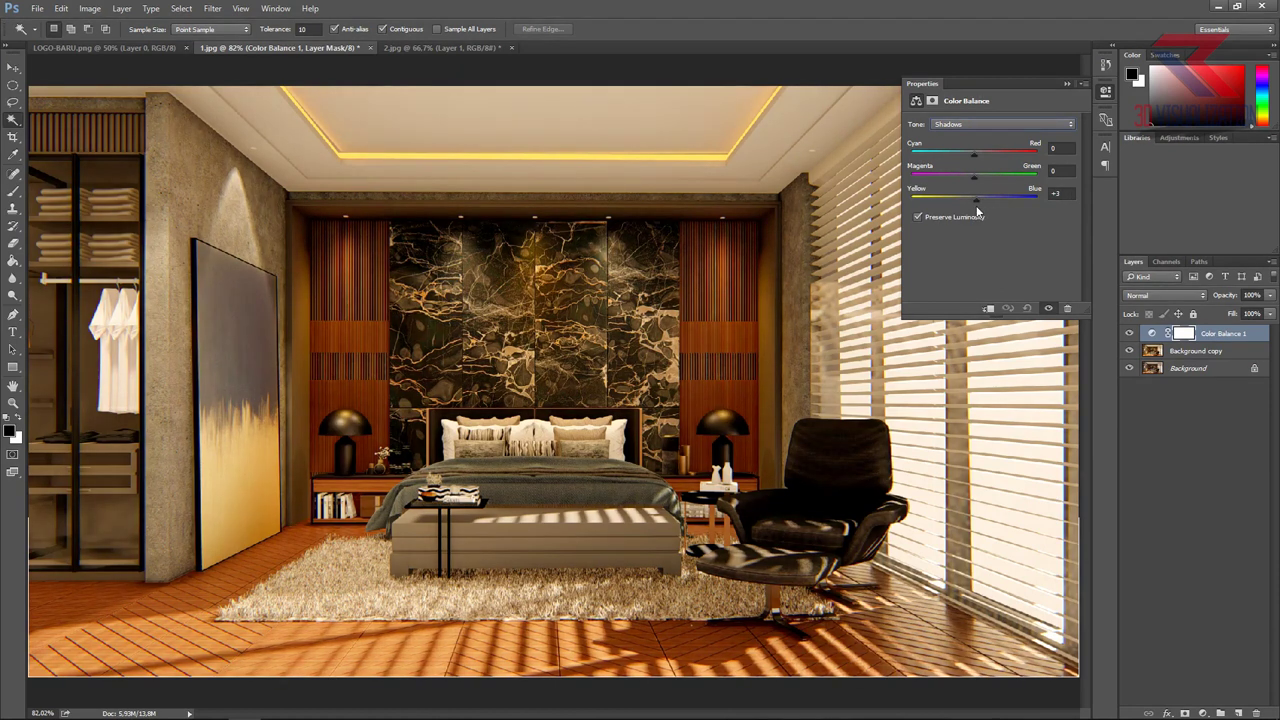
Step: Shift the Color Balance highlights toward blue to +2 and close the Properties panel
{"action": "left_click", "coordinate": [985, 124]}
{"action": "left_click", "coordinate": [971, 143]}
{"action": "left_click", "coordinate": [968, 124]}
{"action": "left_click", "coordinate": [968, 156]}
{"action": "left_click_drag", "start_coordinate": [975, 199], "coordinate": [979, 203]}
{"action": "left_click", "coordinate": [1150, 432]}
{"action": "left_click", "coordinate": [1065, 83]}
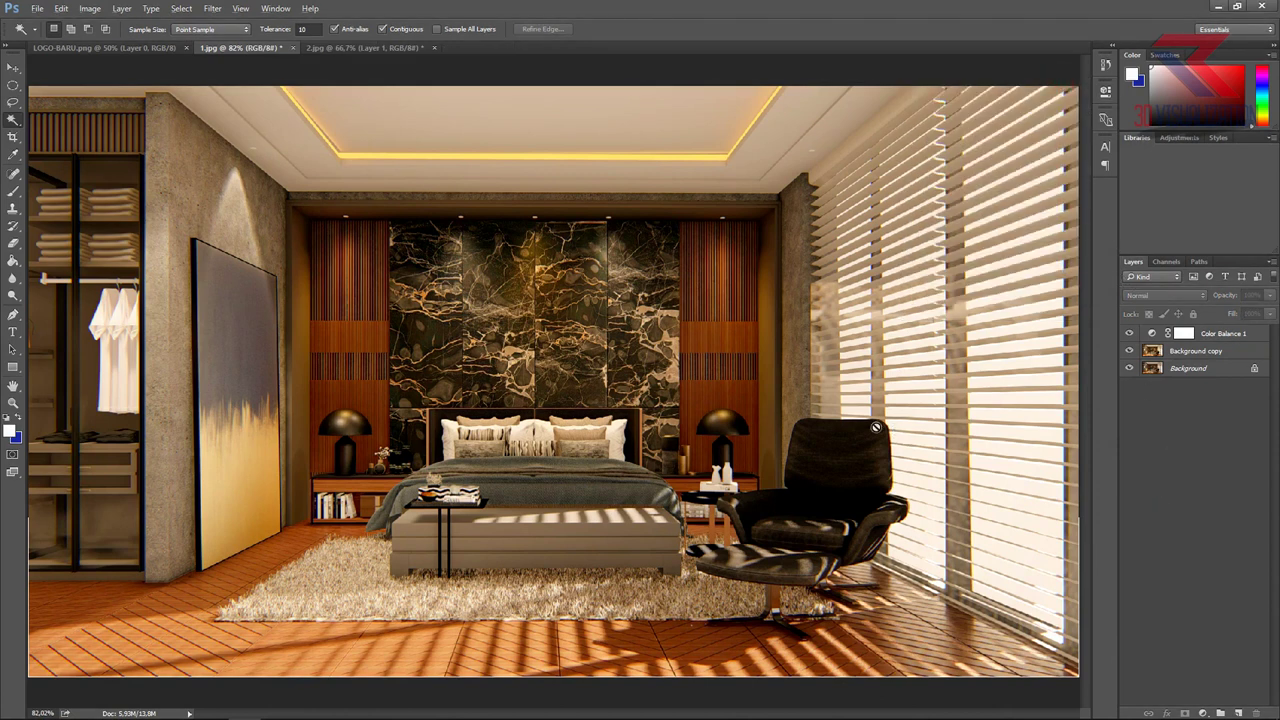
{"action": "scroll", "coordinate": [876, 427], "scroll_direction": "down", "scroll_amount": 3, "text": "alt"}
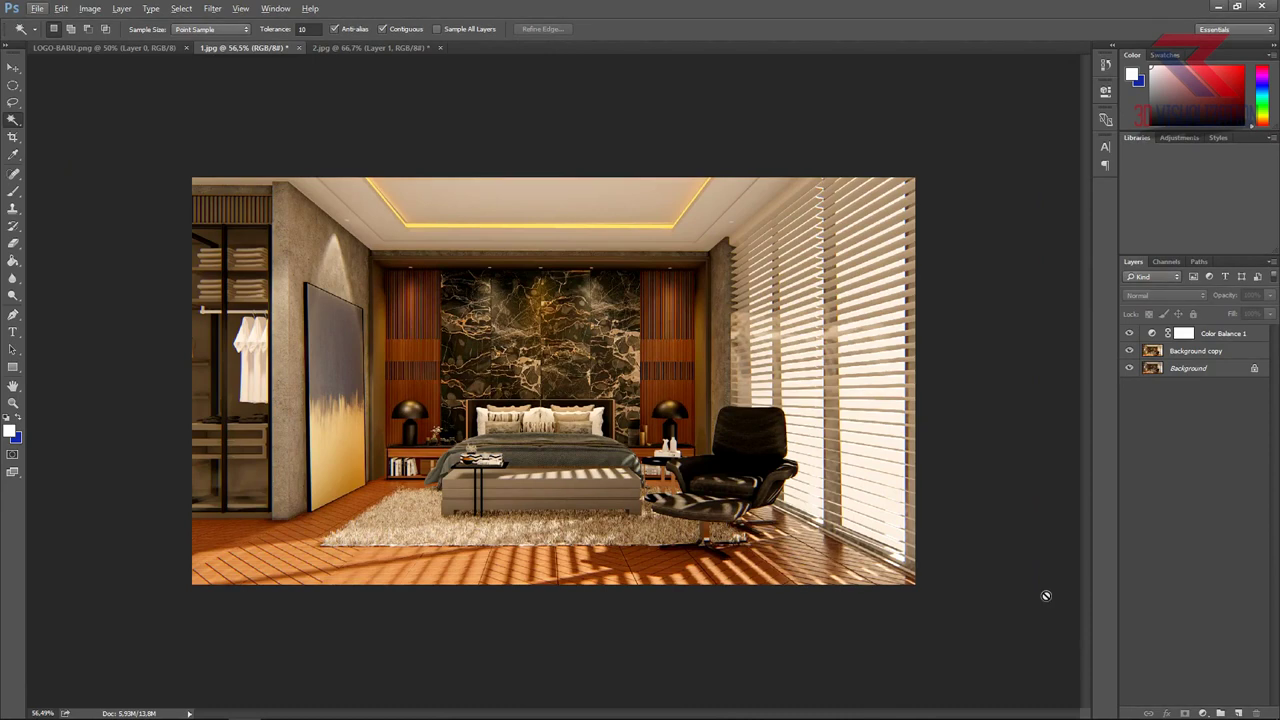
Step: Add a Hue/Saturation layer with Hue +5 and slightly raised Lightness
{"action": "left_click", "coordinate": [1204, 712]}
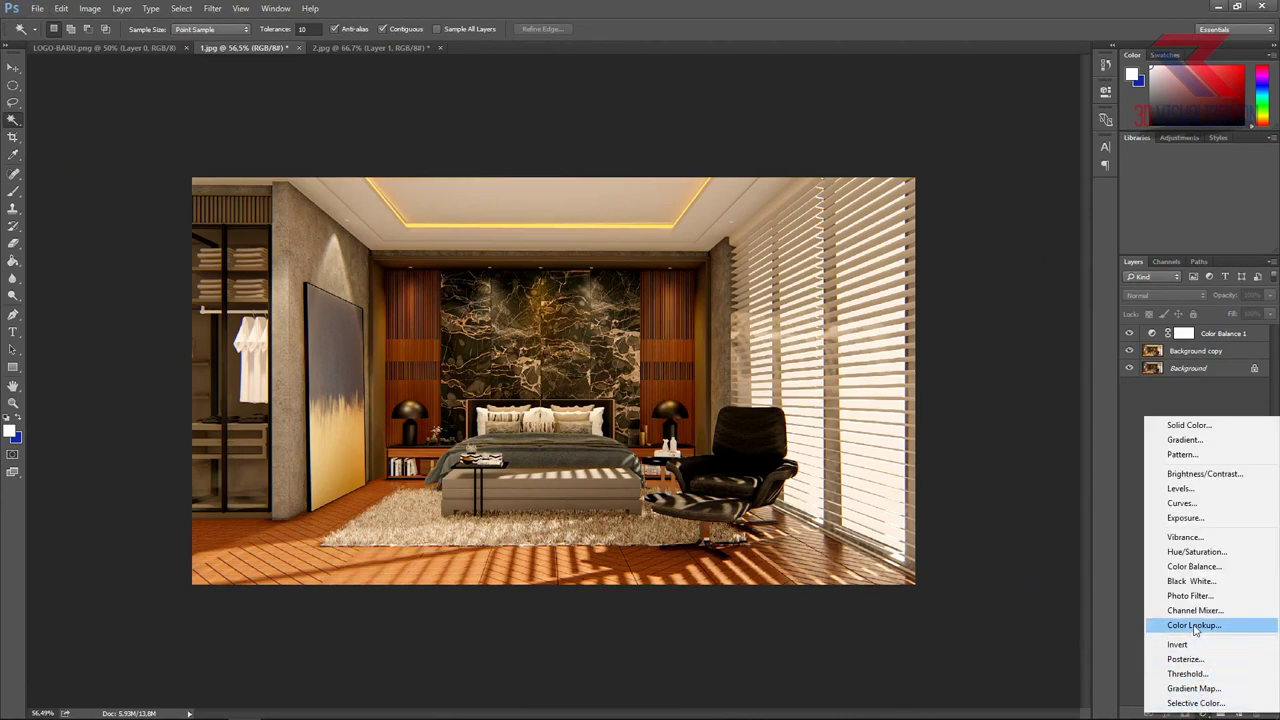
{"action": "left_click", "coordinate": [1249, 557]}
{"action": "left_click_drag", "start_coordinate": [993, 180], "coordinate": [996, 182]}
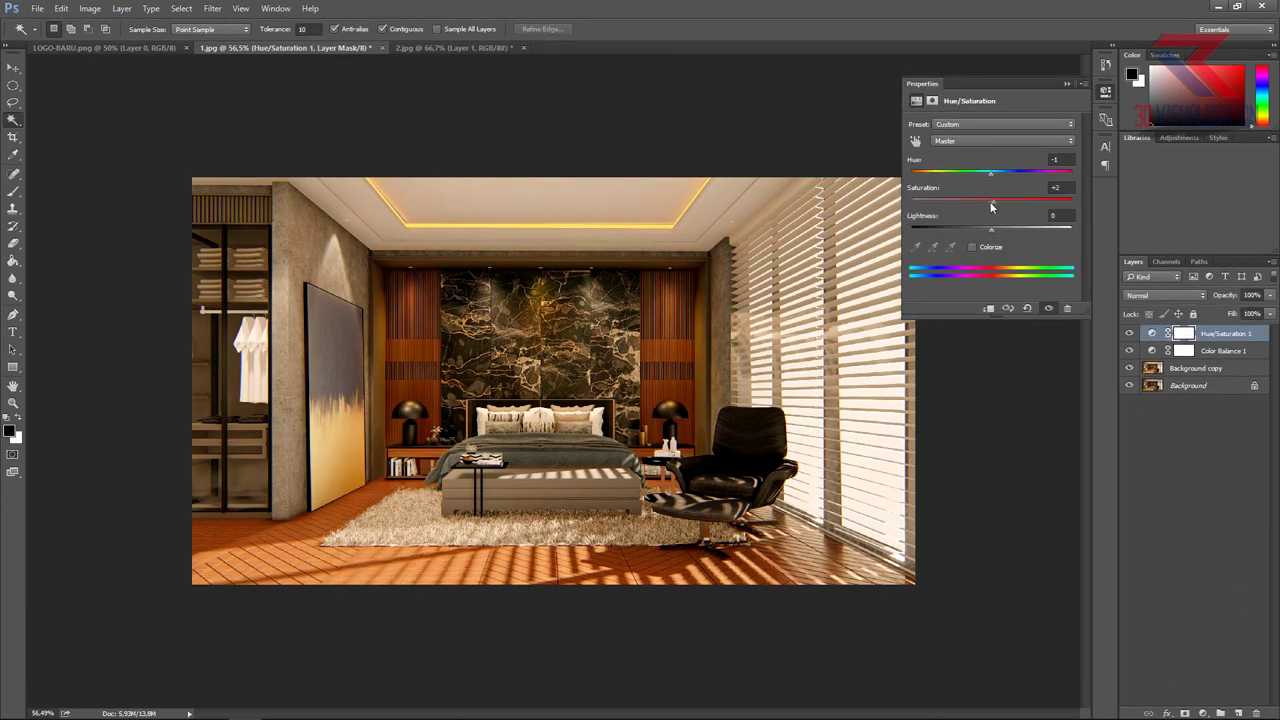
{"action": "left_click_drag", "start_coordinate": [990, 229], "coordinate": [996, 234]}
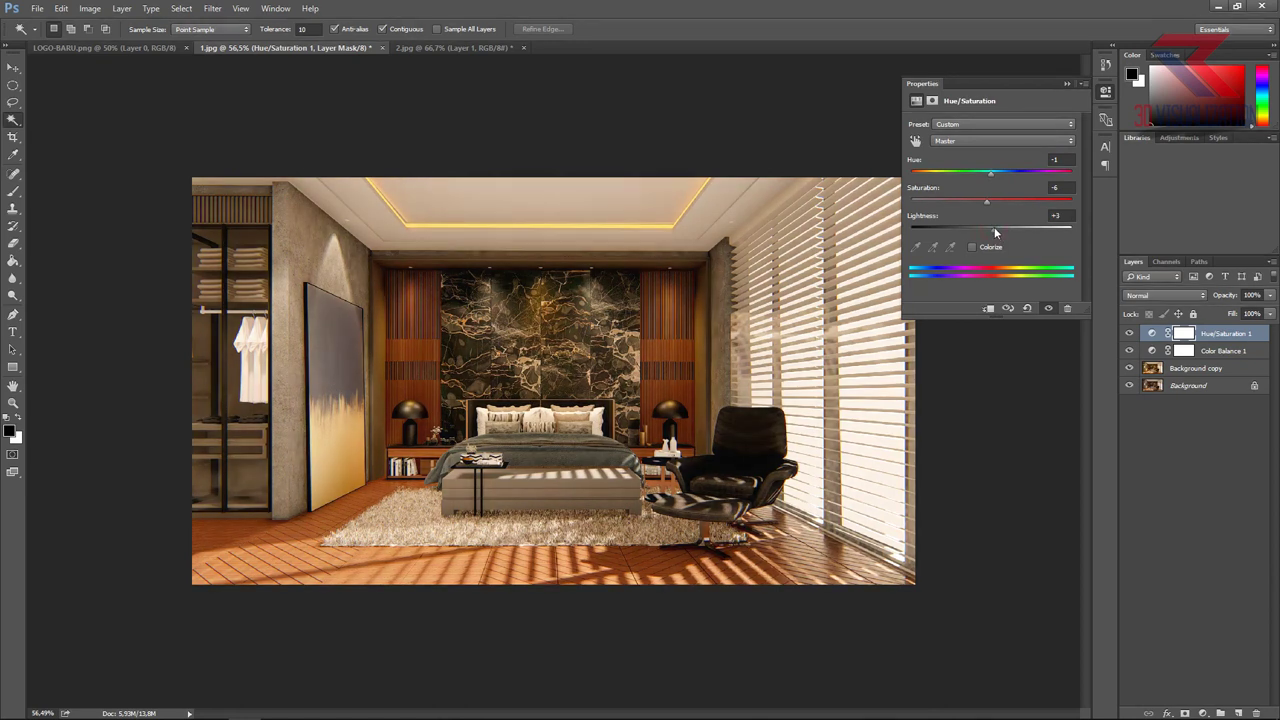
{"action": "left_click", "coordinate": [1067, 84]}
Step: Add a Curves adjustment layer bent upward to brighten the image
{"action": "left_click", "coordinate": [1203, 713]}
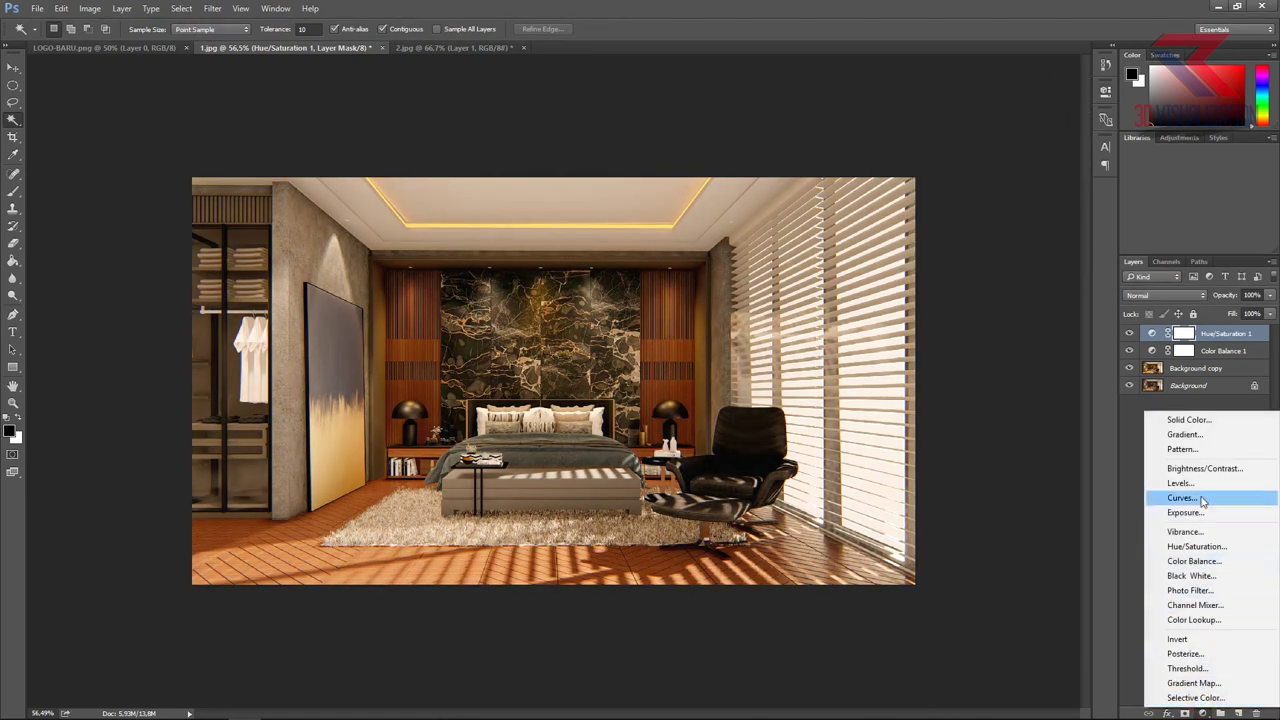
{"action": "left_click", "coordinate": [1182, 497]}
{"action": "left_click_drag", "start_coordinate": [970, 254], "coordinate": [965, 247]}
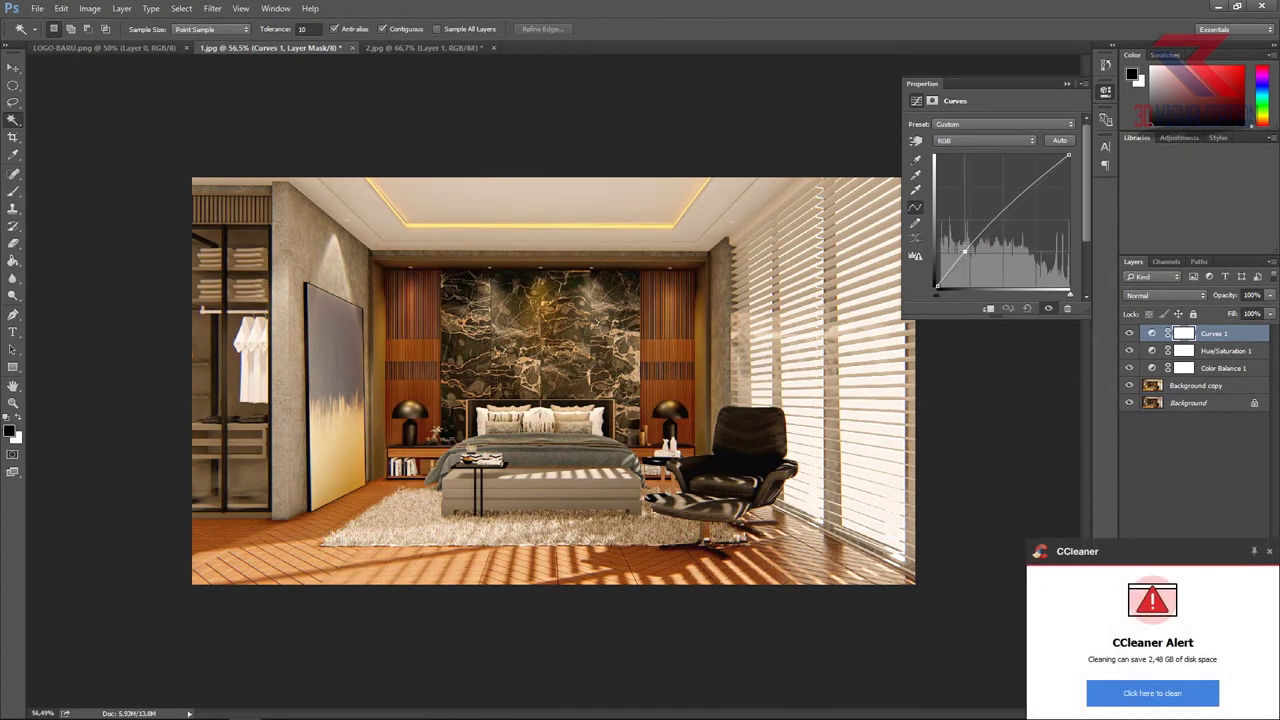
{"action": "left_click_drag", "start_coordinate": [1036, 181], "coordinate": [1043, 183]}
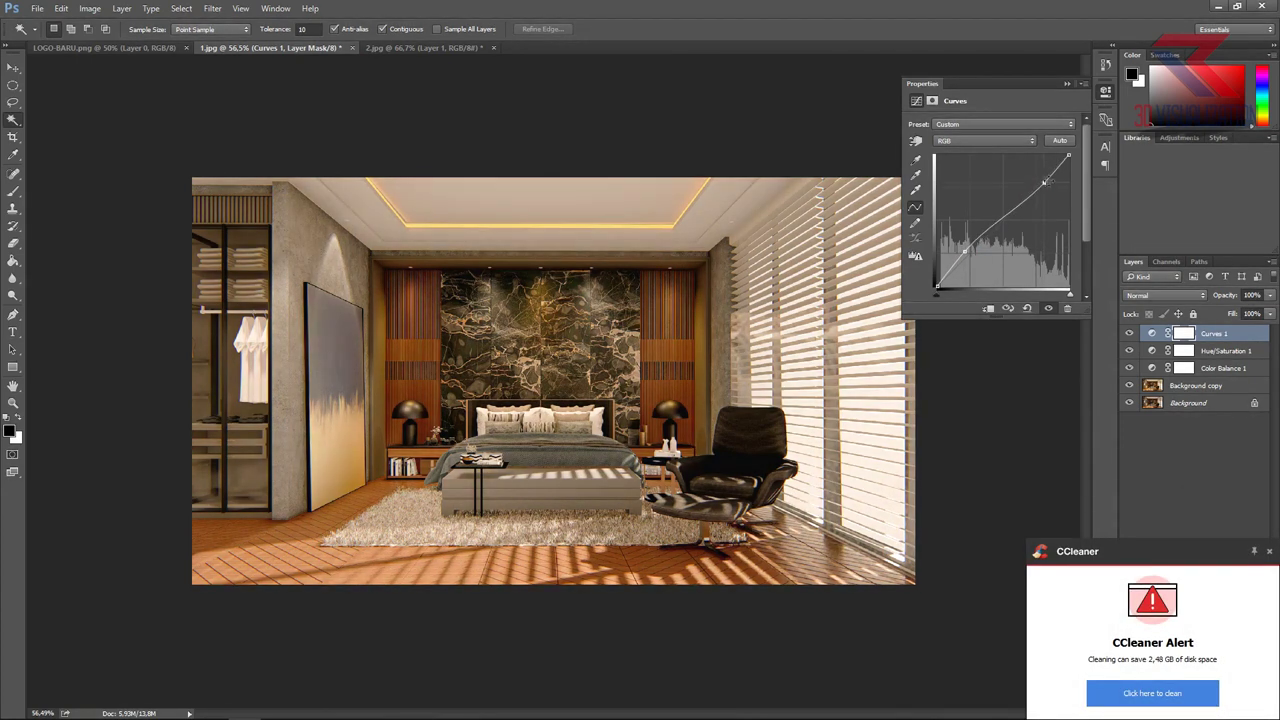
{"action": "left_click", "coordinate": [1068, 85]}
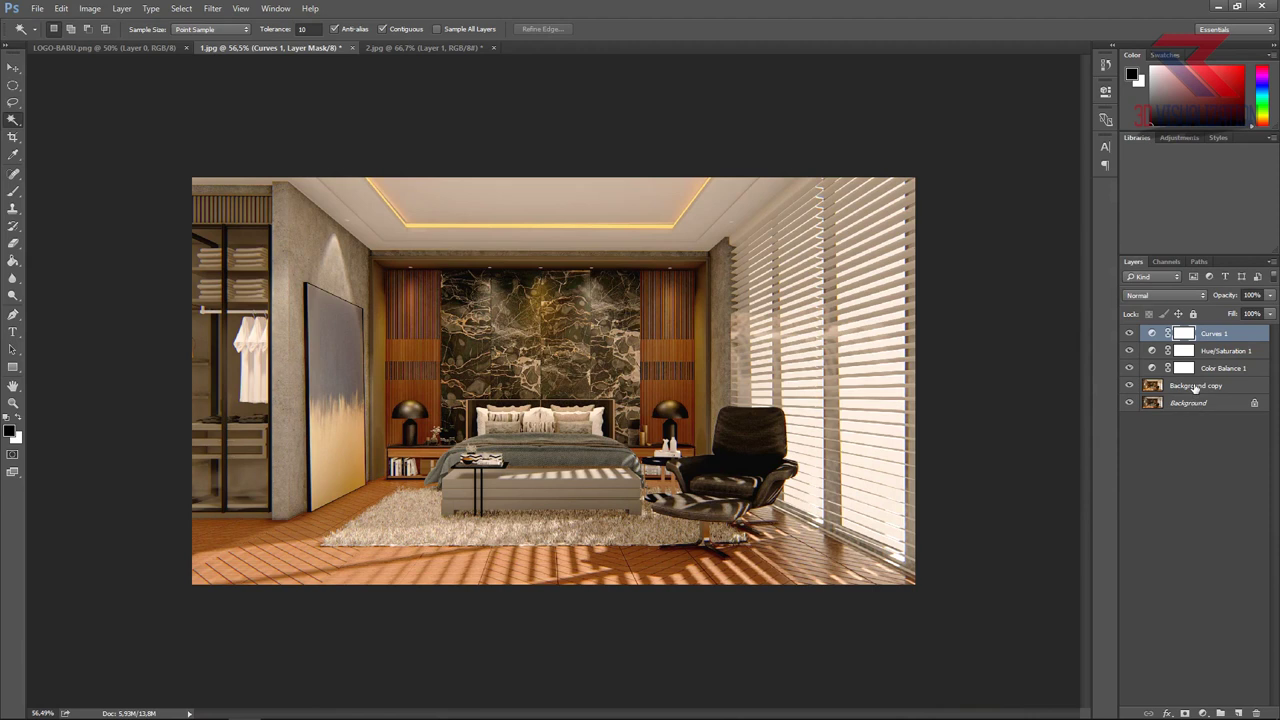
Step: Merge the layers from Curves 1 down to Background copy and name the result FINAL RENDER
{"action": "left_click", "coordinate": [1195, 387], "text": "shift"}
{"action": "right_click", "coordinate": [1195, 387]}
{"action": "left_click", "coordinate": [1140, 557]}
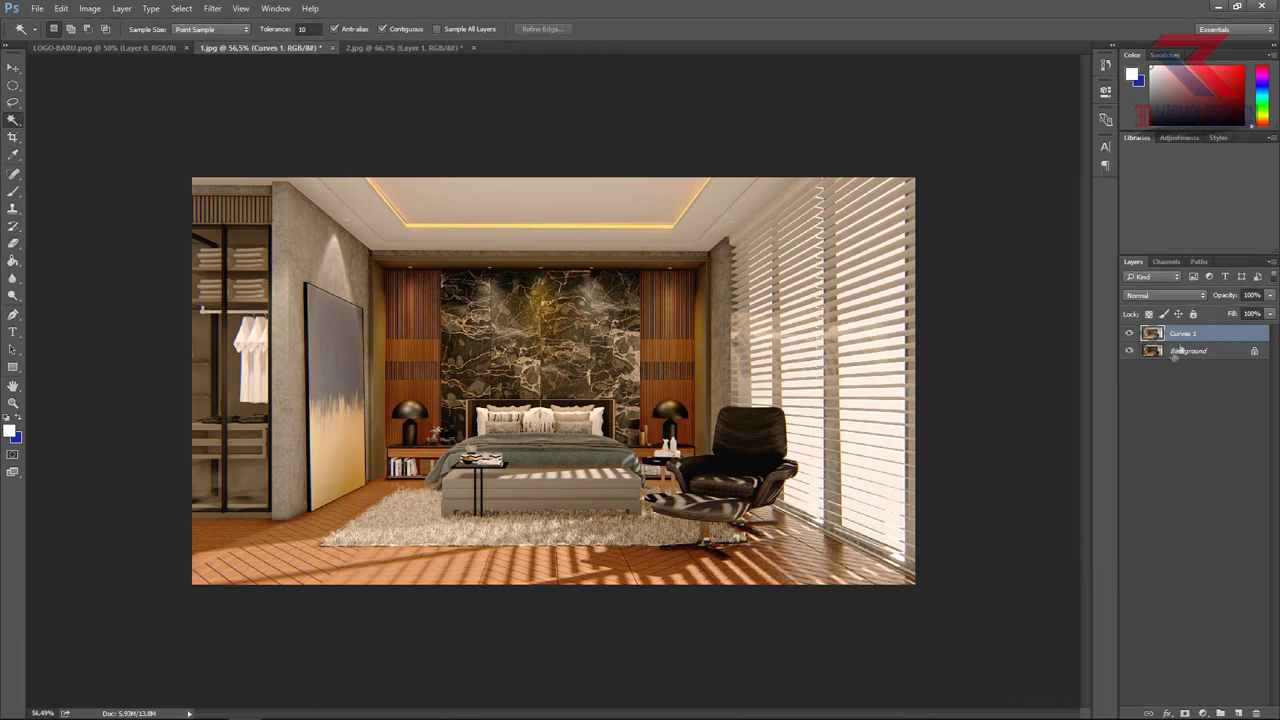
{"action": "double_click", "coordinate": [1191, 335]}
{"action": "type", "text": "FINAL RENDER"}
{"action": "key", "text": "Return"}
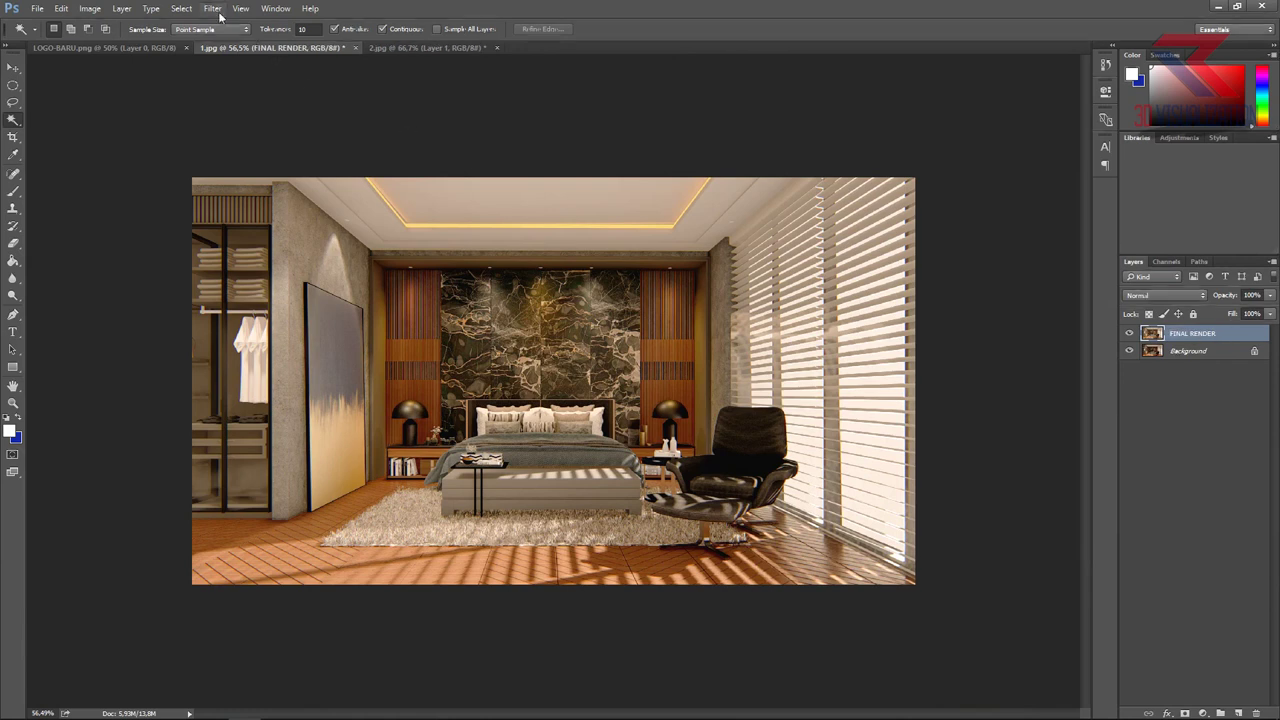
Step: Raise the exposure to +0.10 in the Camera Raw Filter
{"action": "left_click", "coordinate": [212, 8]}
{"action": "left_click", "coordinate": [240, 83]}
{"action": "mouse_move", "coordinate": [920, 285]}
{"action": "left_mouse_down"}
{"action": "mouse_move", "coordinate": [942, 327]}
{"action": "mouse_move", "coordinate": [966, 326]}
{"action": "mouse_move", "coordinate": [887, 370]}
{"action": "mouse_move", "coordinate": [948, 389]}
{"action": "left_mouse_up"}
Step: Apply the Camera Raw edit to 1.jpg and compare it with FINAL RENDER hidden and shown
{"action": "left_click", "coordinate": [977, 644]}
{"action": "left_click", "coordinate": [1130, 334]}
{"action": "left_click", "coordinate": [1130, 334]}
{"action": "left_click", "coordinate": [1130, 334]}
{"action": "left_click", "coordinate": [1130, 334]}
{"action": "left_click", "coordinate": [1130, 334]}
{"action": "left_click", "coordinate": [1130, 334]}
Step: In 2.jpg, duplicate the Background layer and select the colour-ID Layer 1
{"action": "left_click", "coordinate": [410, 48]}
{"action": "left_click", "coordinate": [1185, 351]}
{"action": "right_click", "coordinate": [1185, 357]}
{"action": "left_click", "coordinate": [1195, 384]}
{"action": "left_click", "coordinate": [748, 218]}
{"action": "key", "text": "alt+bracketright"}
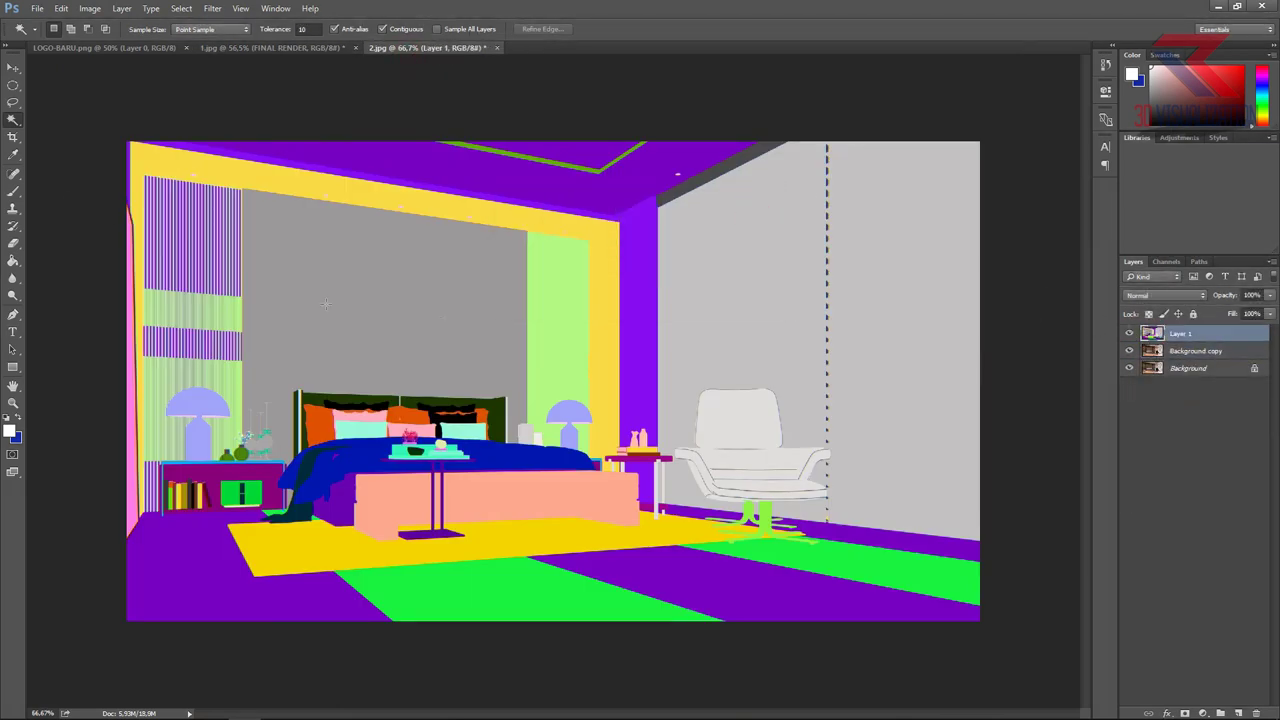
Step: Select the grey marble back wall from the ID map and tone it with Curves on Background copy
{"action": "left_click", "coordinate": [266, 242]}
{"action": "left_click", "coordinate": [1130, 334]}
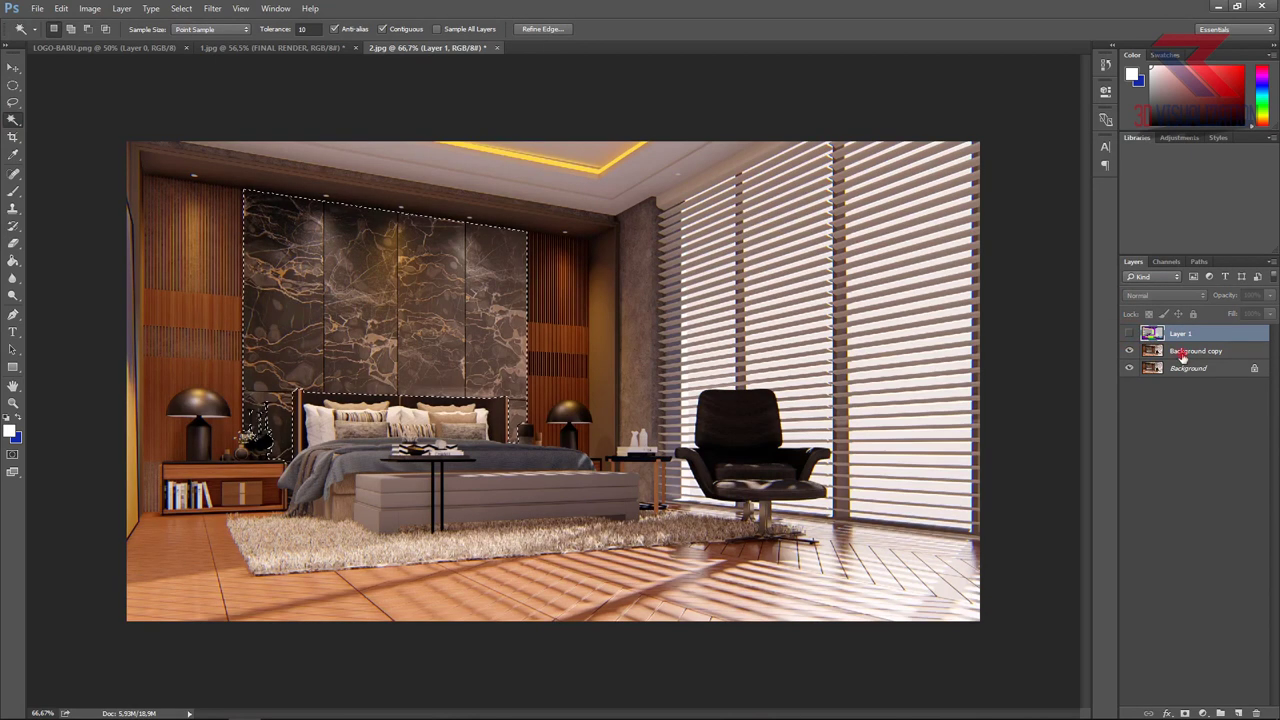
{"action": "left_click", "coordinate": [1185, 352]}
{"action": "key", "text": "ctrl+m"}
{"action": "left_click_drag", "start_coordinate": [934, 270], "coordinate": [926, 287]}
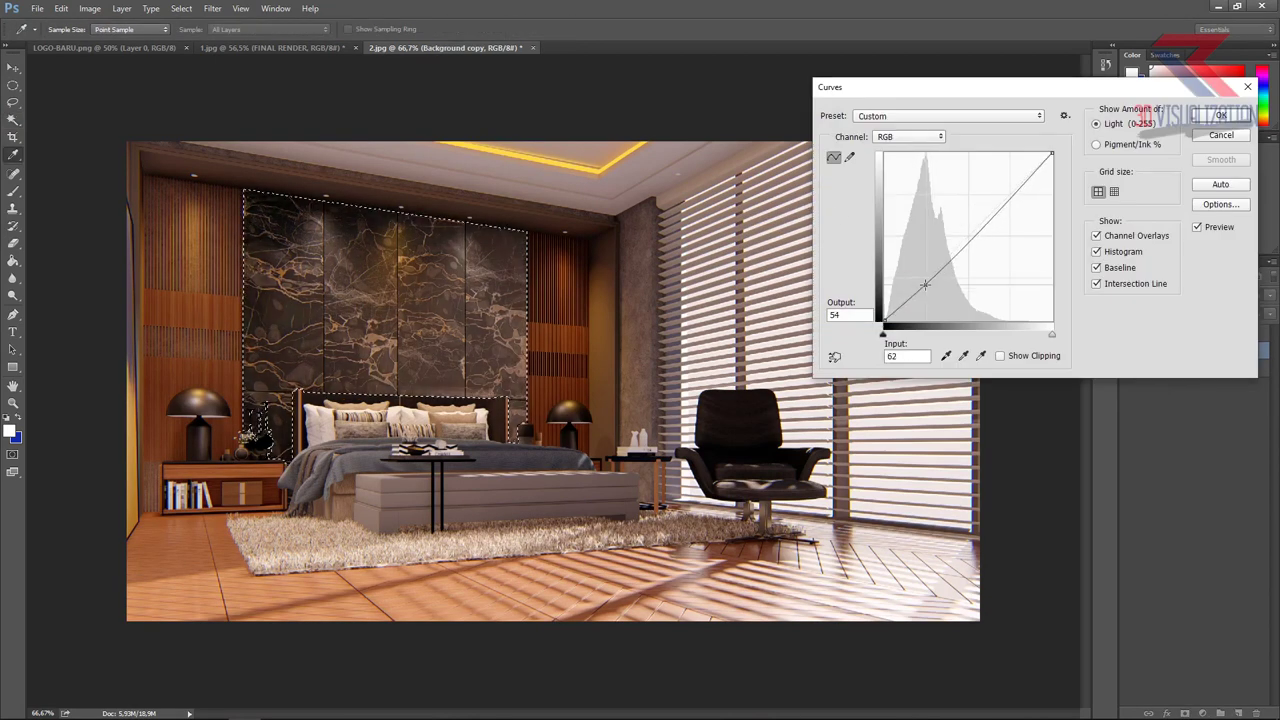
{"action": "left_click_drag", "start_coordinate": [980, 229], "coordinate": [993, 196]}
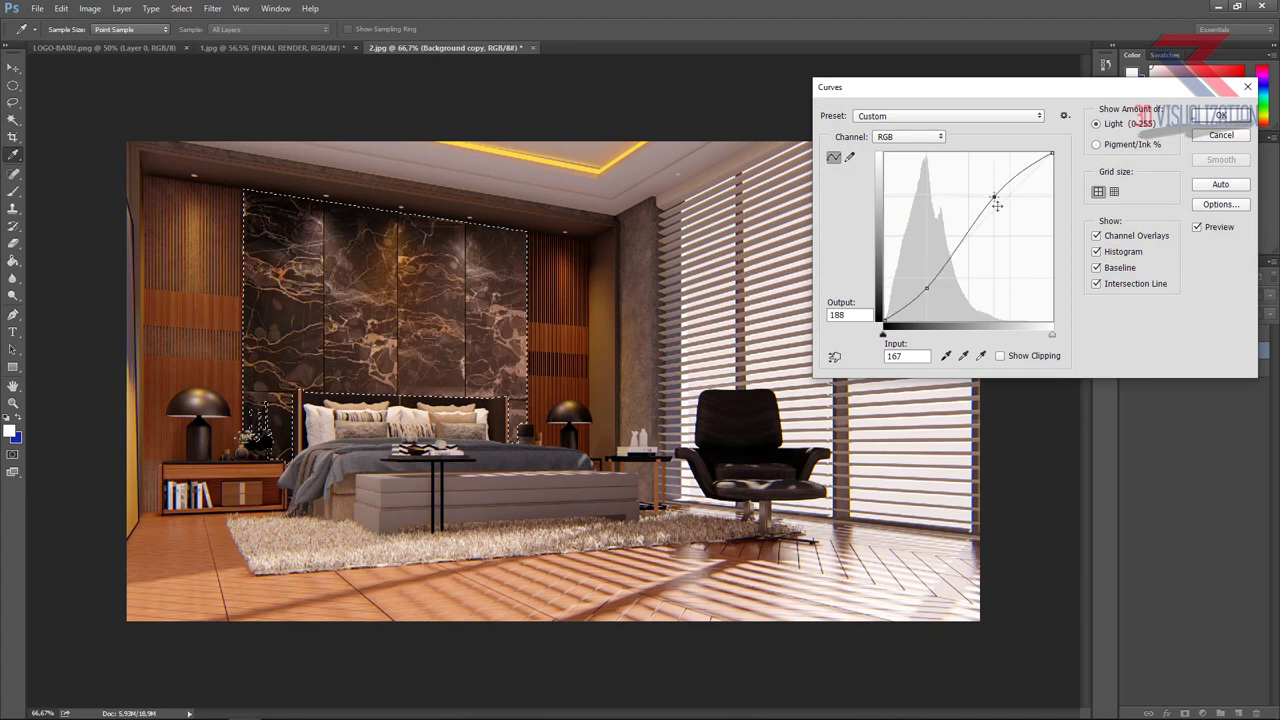
{"action": "left_click", "coordinate": [1241, 115]}
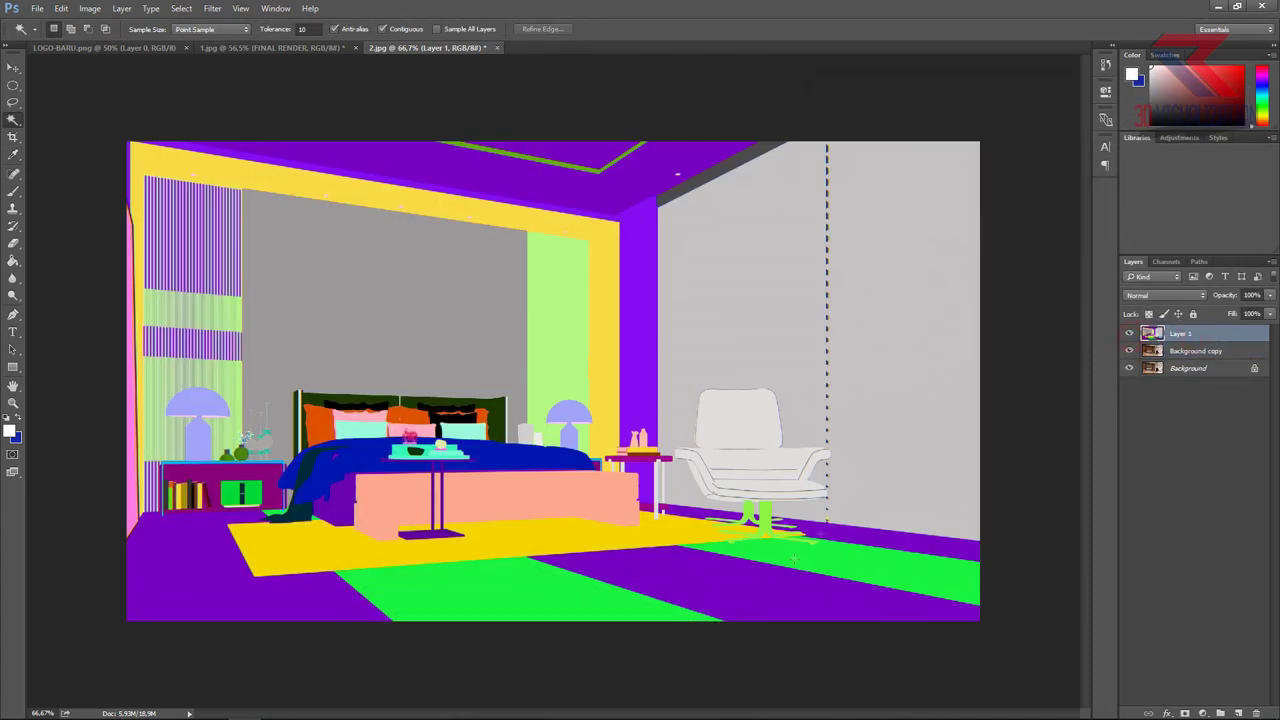
Step: Select the green and purple floor areas and brighten the floor with Curves
{"action": "left_click", "coordinate": [842, 553], "text": "shift"}
{"action": "left_click", "coordinate": [591, 600], "text": "shift"}
{"action": "left_click", "coordinate": [243, 588], "text": "shift"}
{"action": "left_click", "coordinate": [1129, 333]}
{"action": "left_click", "coordinate": [1166, 351]}
{"action": "key", "text": "ctrl+m"}
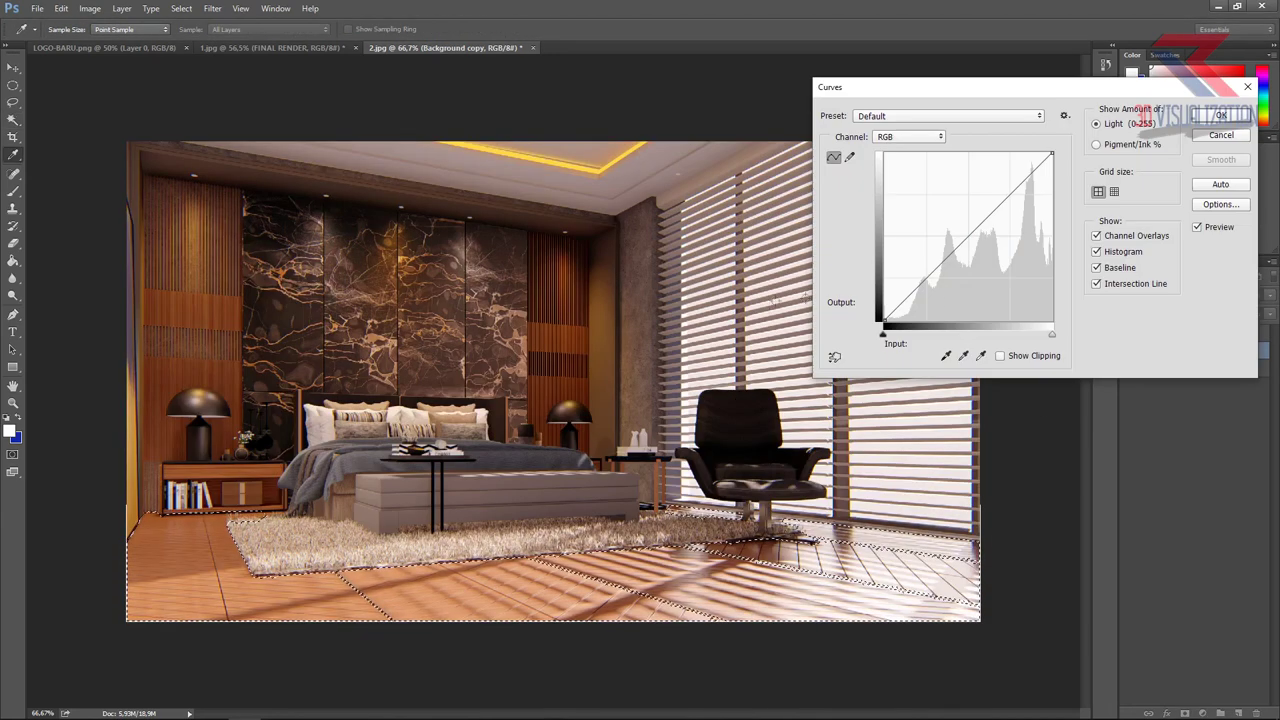
{"action": "left_click_drag", "start_coordinate": [926, 279], "coordinate": [926, 297]}
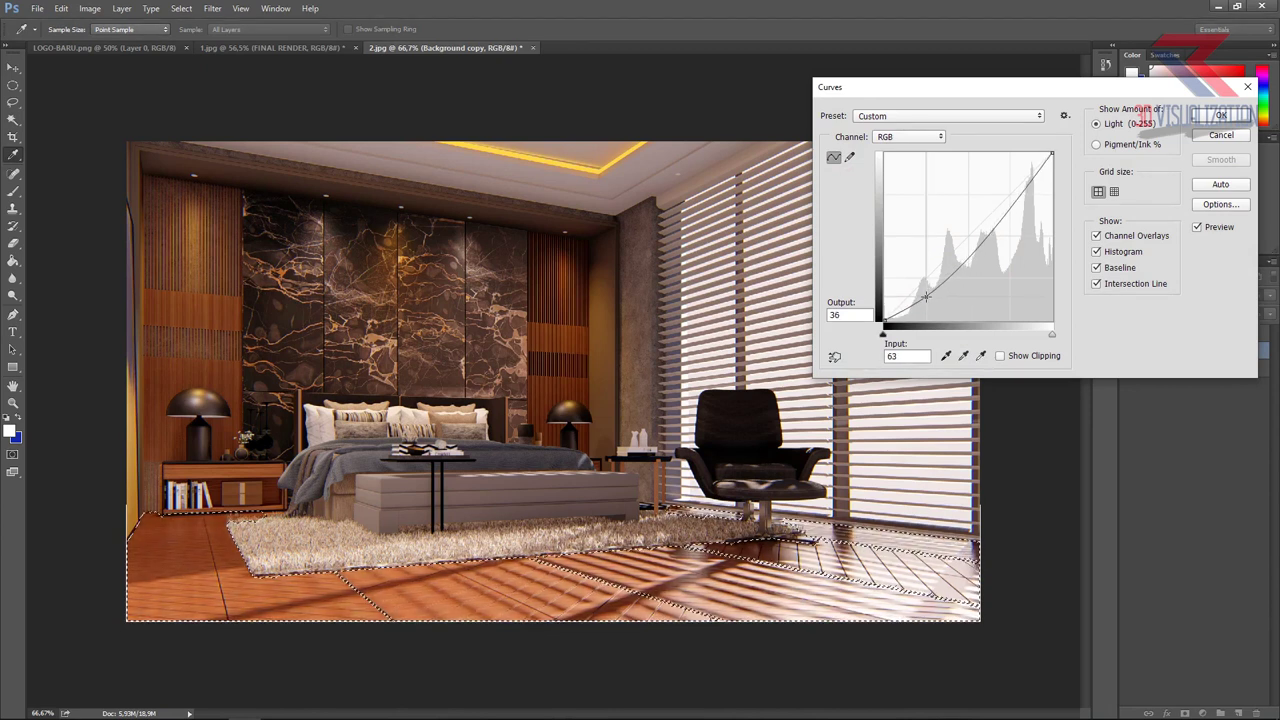
{"action": "left_click_drag", "start_coordinate": [998, 222], "coordinate": [1010, 200]}
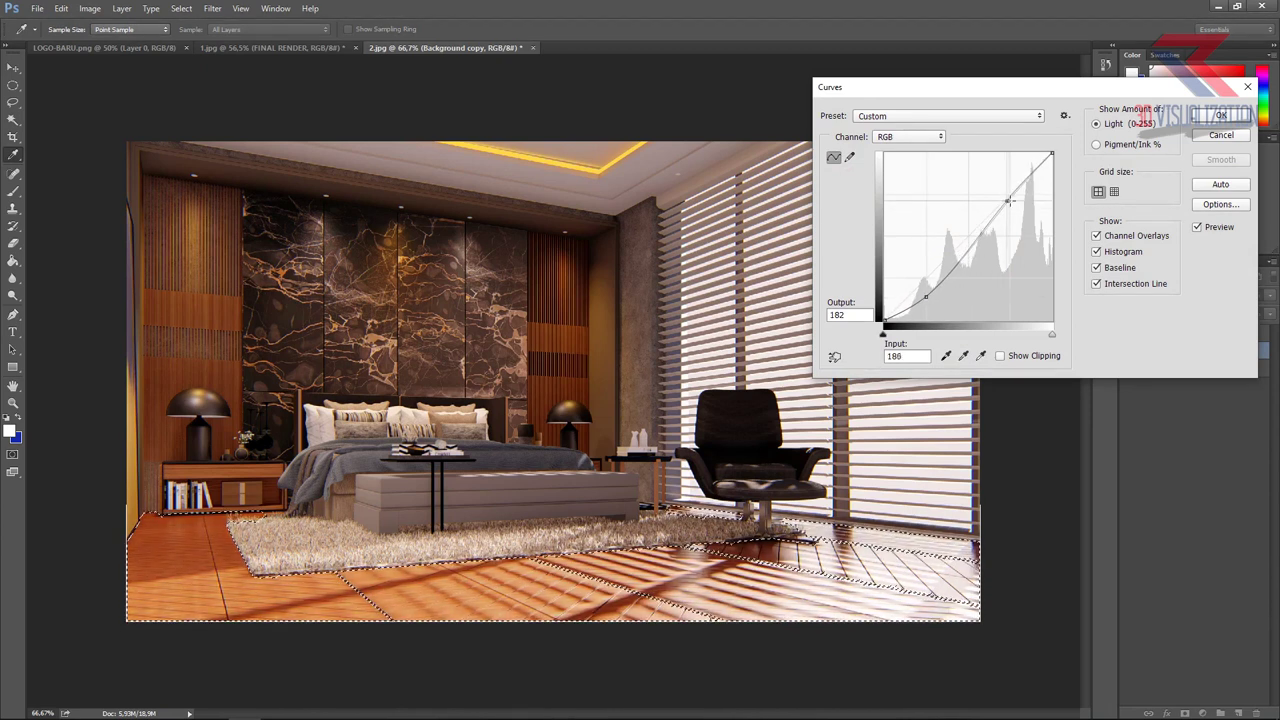
{"action": "left_click_drag", "start_coordinate": [1010, 200], "coordinate": [1011, 190]}
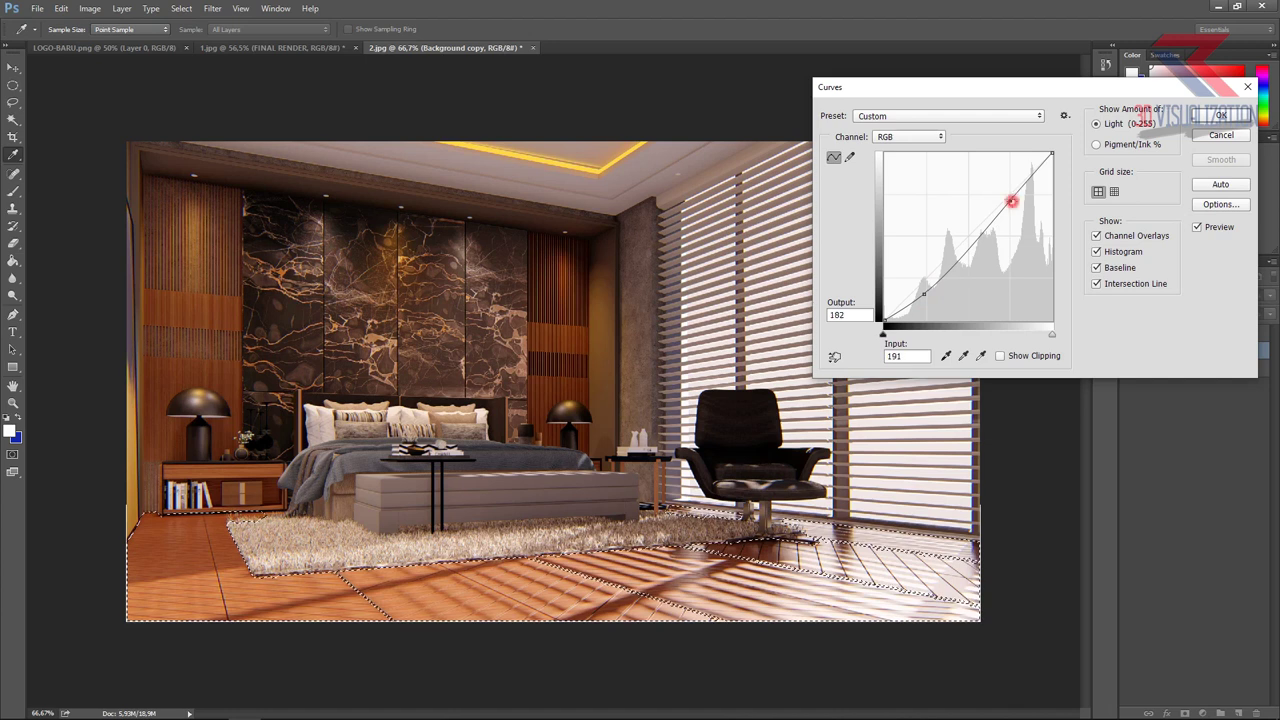
{"action": "left_click", "coordinate": [1221, 115]}
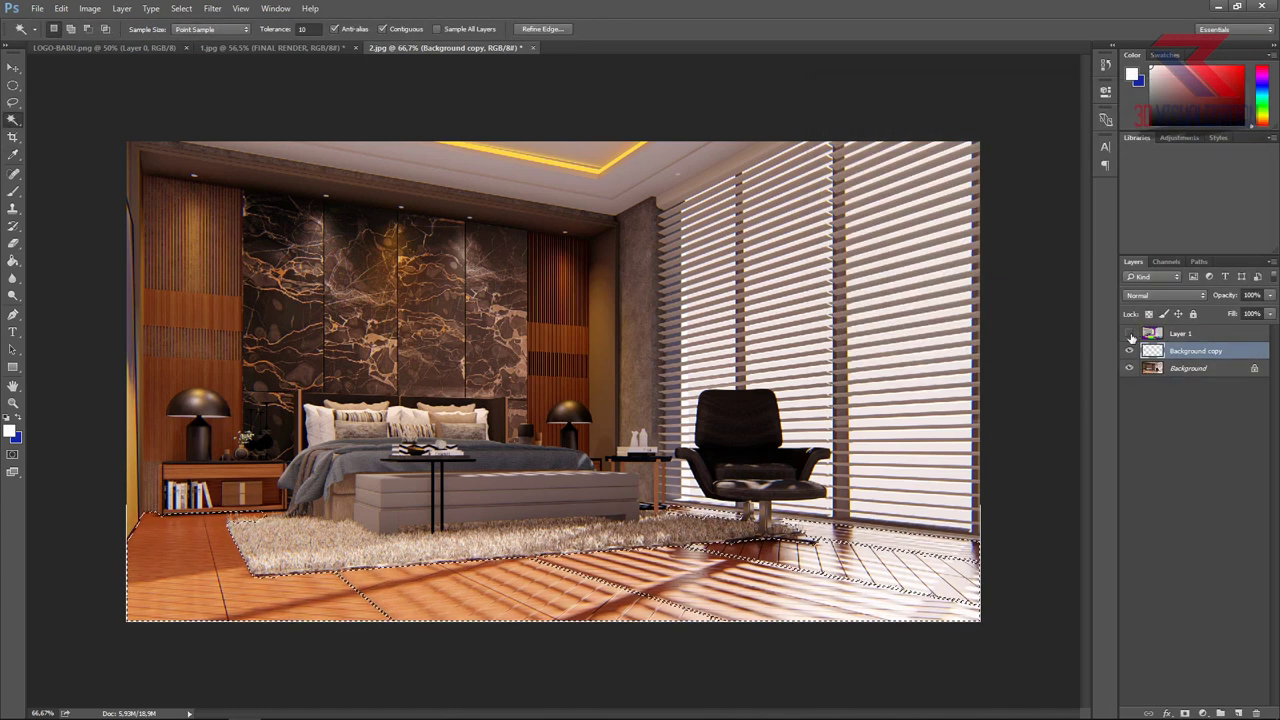
Step: Delete the colour-ID Layer 1, flatten 2.jpg, and duplicate the Background layer
{"action": "left_click", "coordinate": [1185, 338]}
{"action": "key", "text": "Delete"}
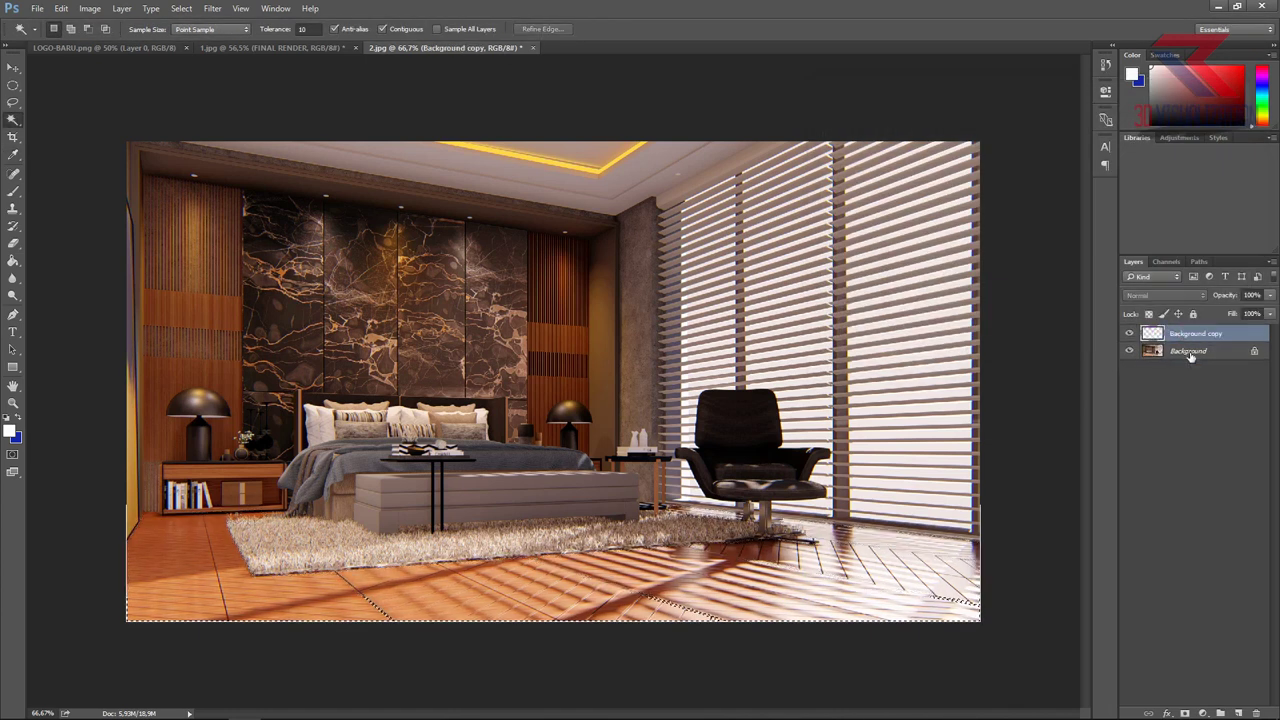
{"action": "left_click", "coordinate": [1190, 353], "text": "shift"}
{"action": "right_click", "coordinate": [1188, 355]}
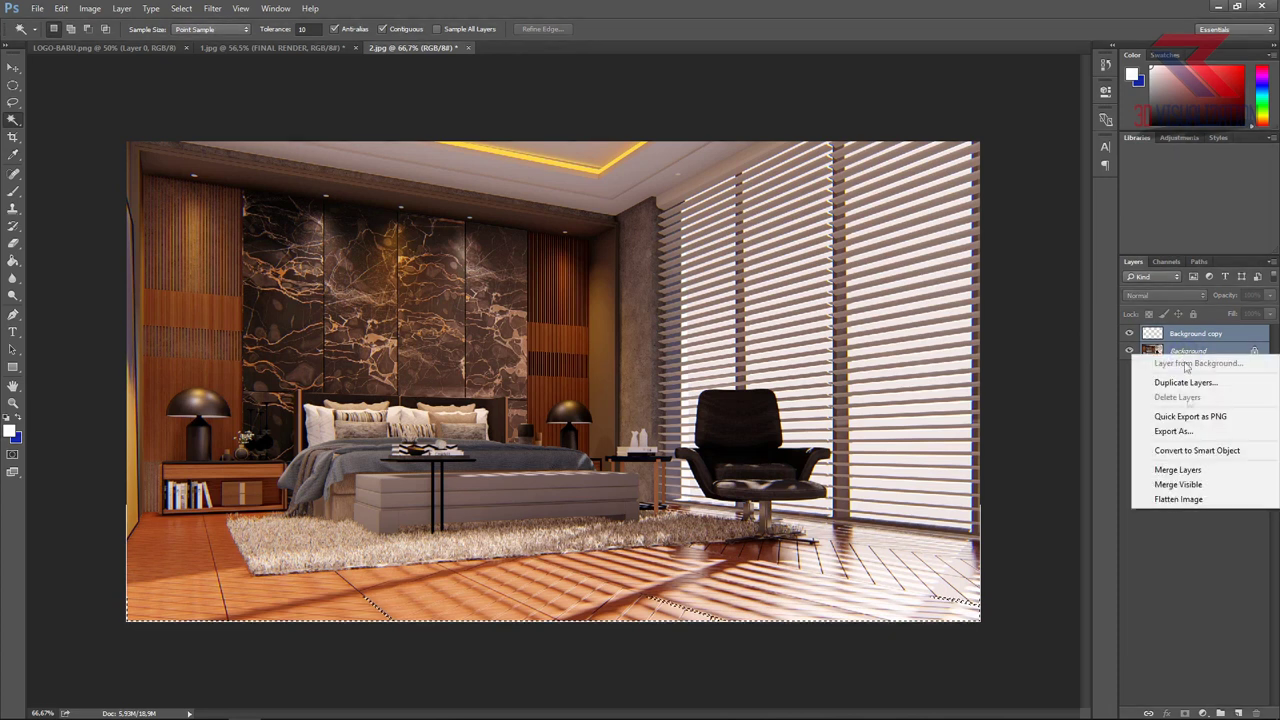
{"action": "left_click", "coordinate": [1177, 498]}
{"action": "right_click", "coordinate": [1178, 334]}
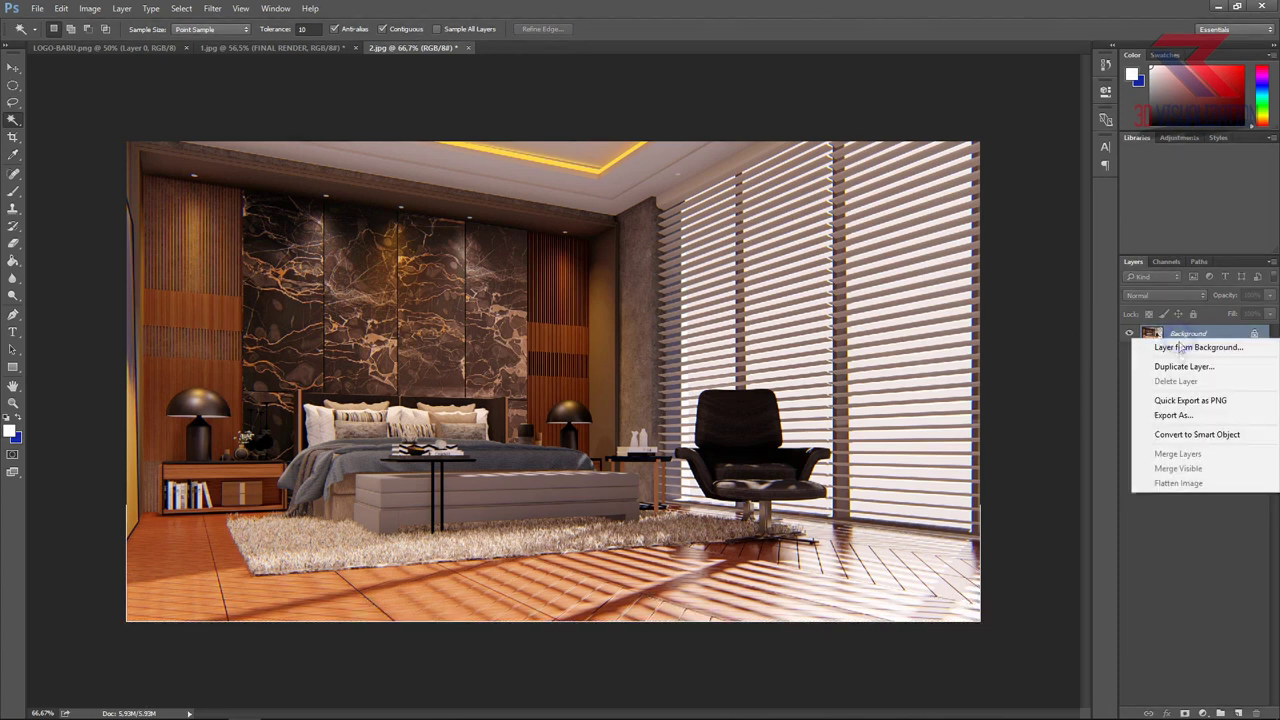
{"action": "left_click", "coordinate": [1185, 366]}
{"action": "key", "text": "Return"}
Step: Grade the copy in Camera Raw: Temperature -16, Exposure +0.55, Contrast +28, adjusted shadows
{"action": "left_click", "coordinate": [212, 8]}
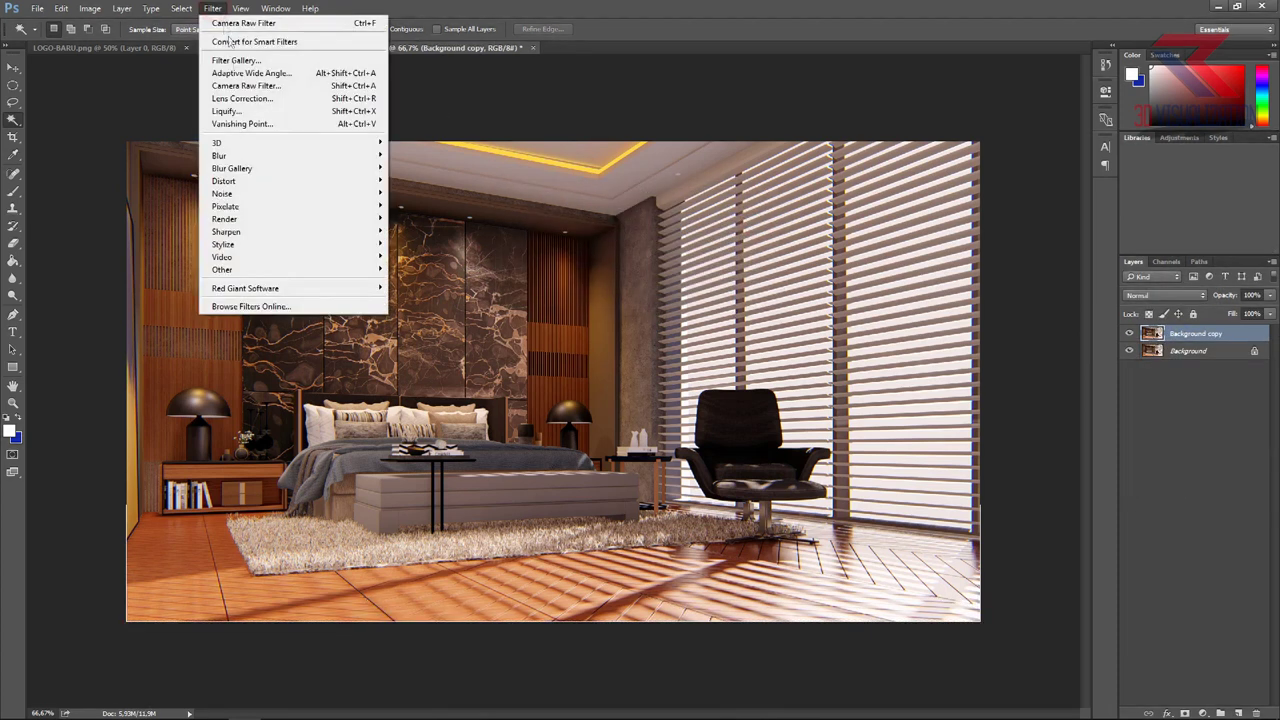
{"action": "left_click", "coordinate": [236, 84]}
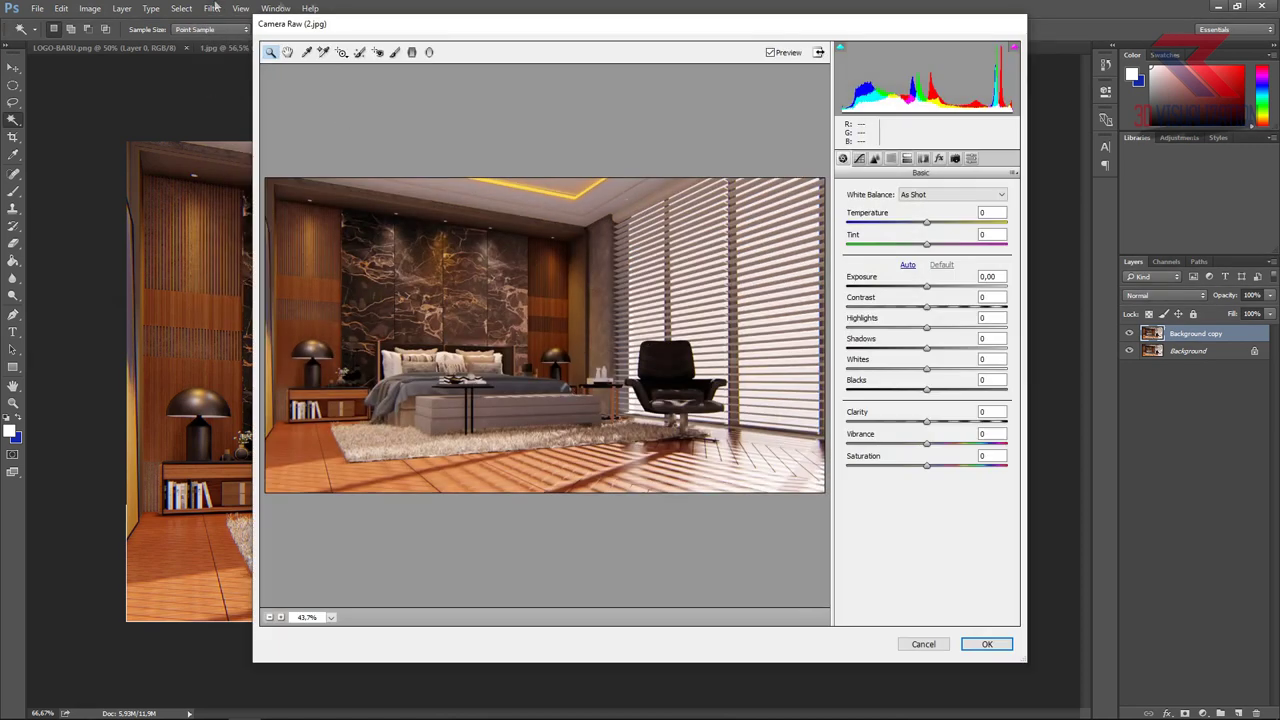
{"action": "left_click_drag", "start_coordinate": [921, 216], "coordinate": [912, 216]}
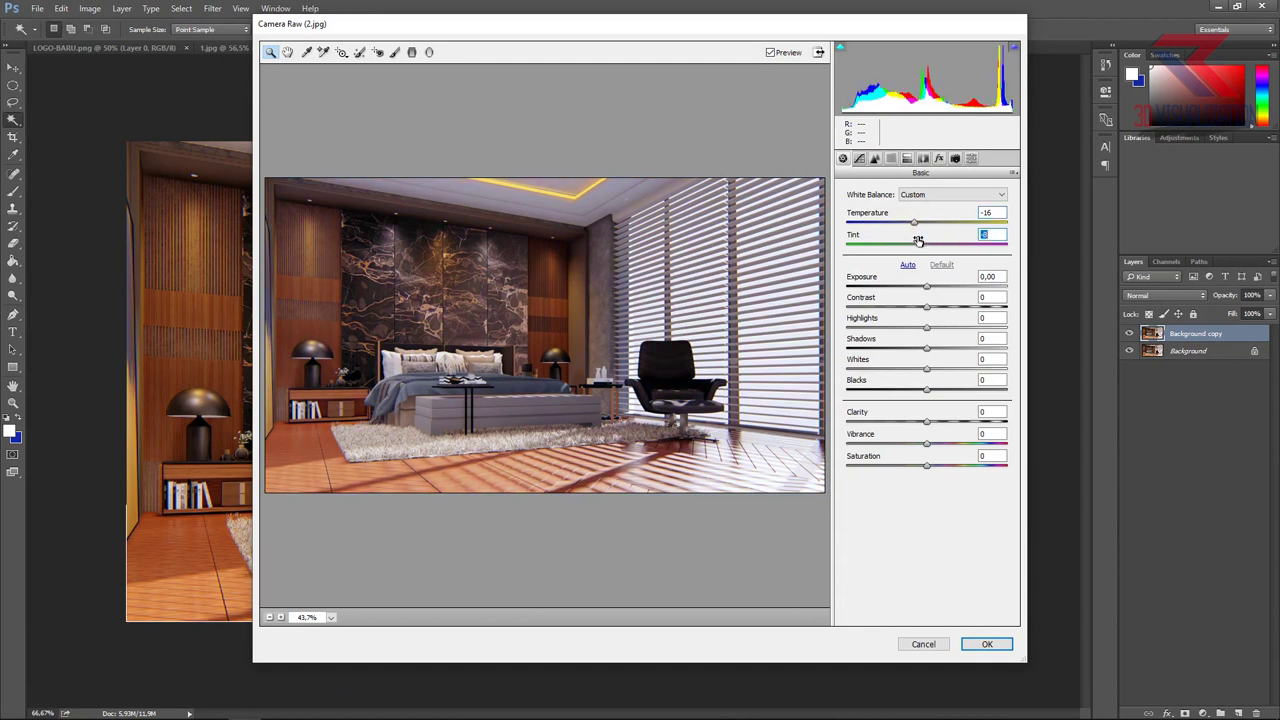
{"action": "left_click_drag", "start_coordinate": [926, 287], "coordinate": [933, 287]}
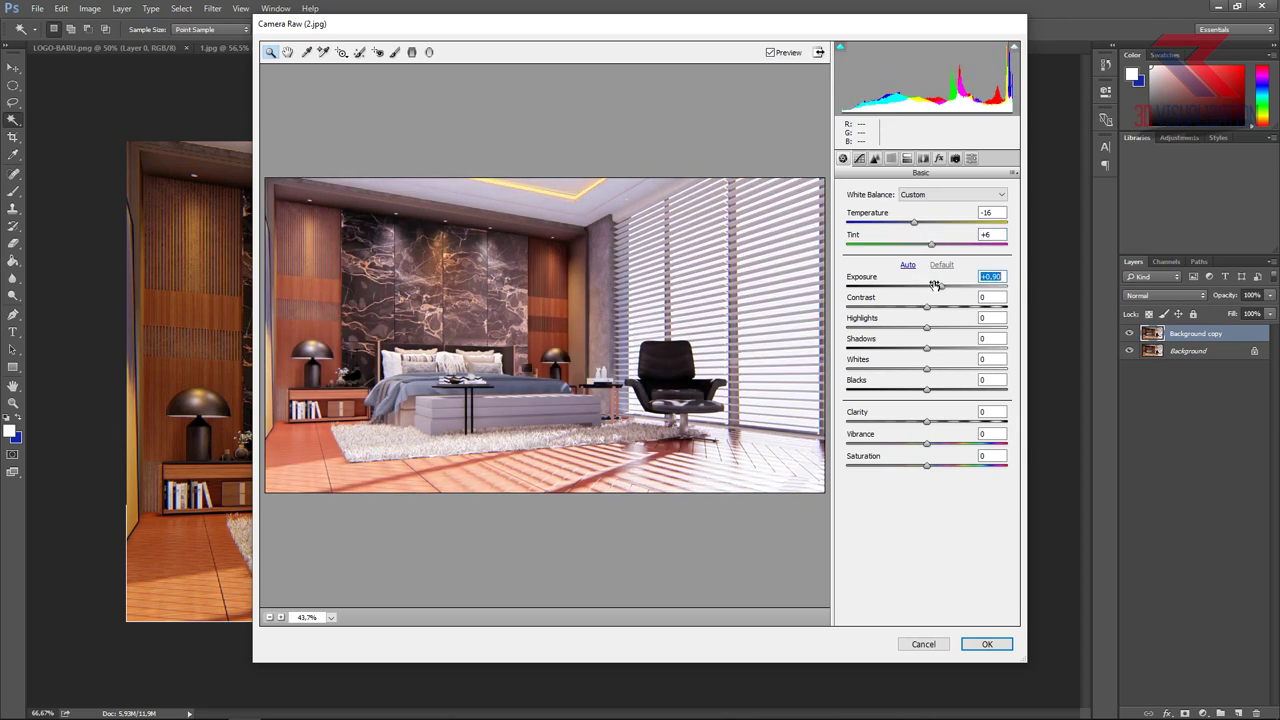
{"action": "mouse_move", "coordinate": [920, 298]}
{"action": "left_mouse_down"}
{"action": "mouse_move", "coordinate": [1006, 327]}
{"action": "mouse_move", "coordinate": [914, 363]}
{"action": "mouse_move", "coordinate": [846, 371]}
{"action": "mouse_move", "coordinate": [900, 369]}
{"action": "left_mouse_up"}
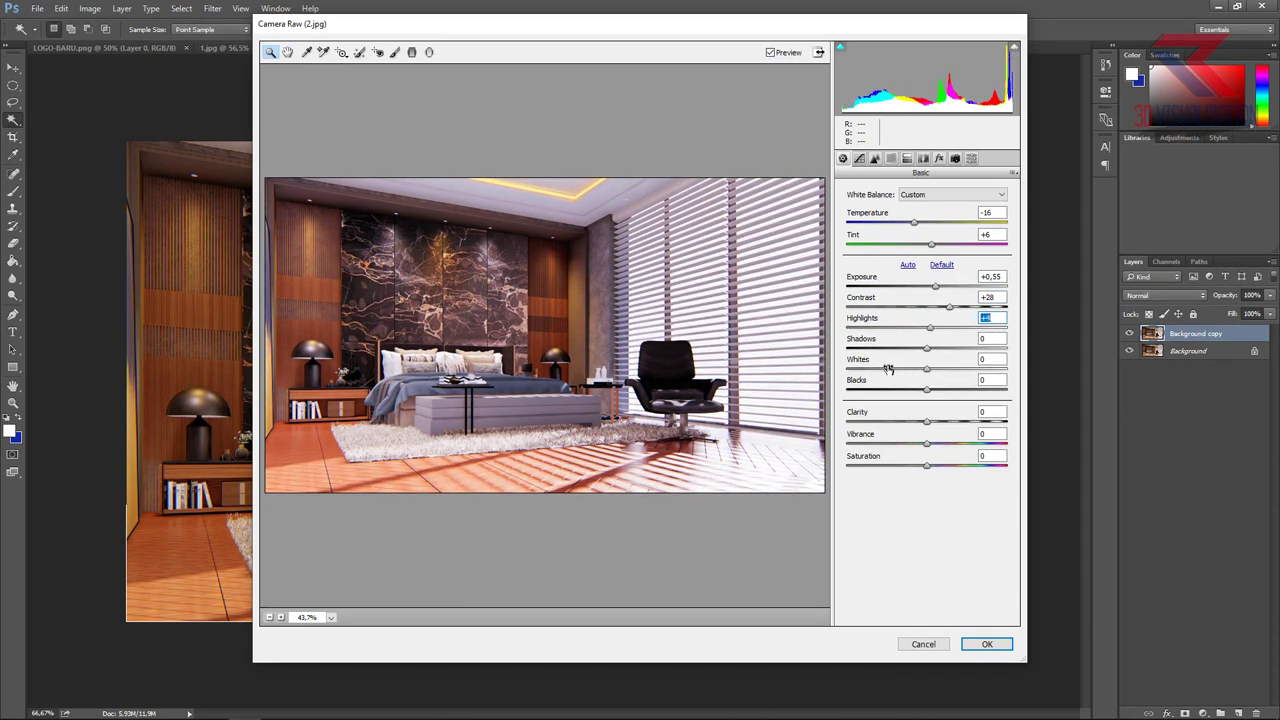
{"action": "mouse_move", "coordinate": [918, 337]}
{"action": "left_mouse_down"}
{"action": "mouse_move", "coordinate": [922, 357]}
{"action": "mouse_move", "coordinate": [948, 368]}
{"action": "mouse_move", "coordinate": [889, 390]}
{"action": "mouse_move", "coordinate": [936, 387]}
{"action": "left_mouse_up"}
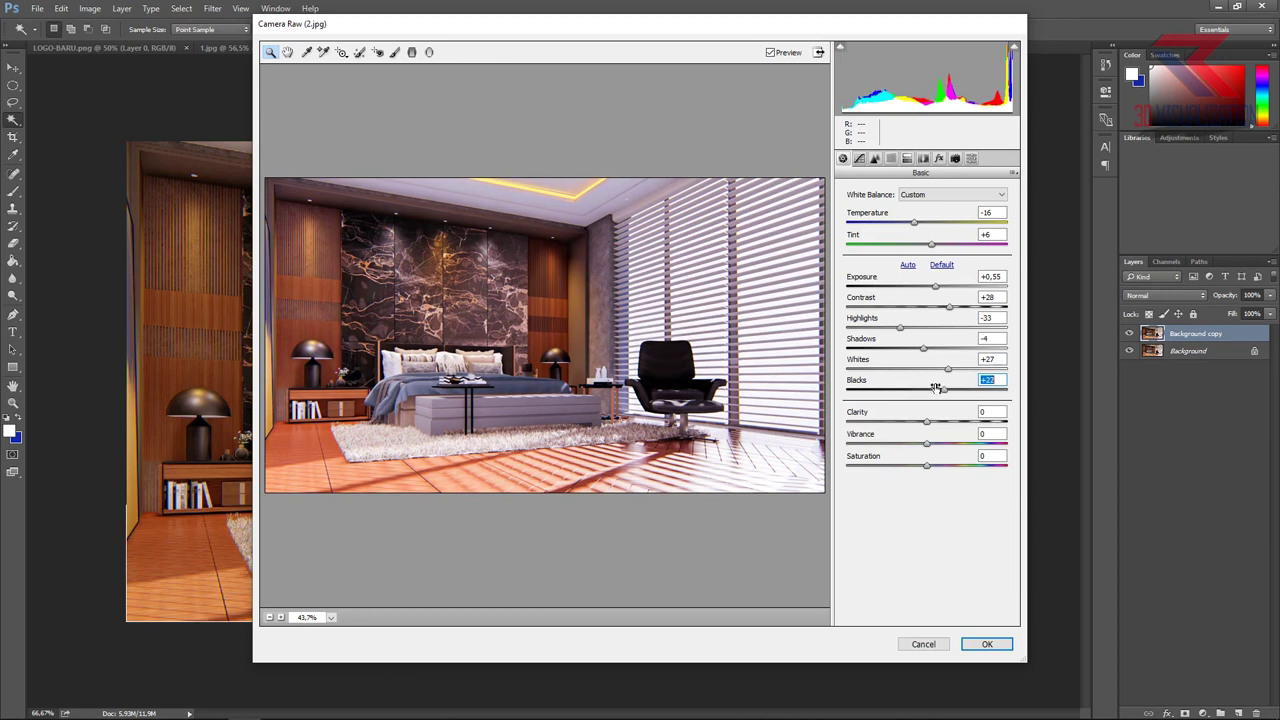
{"action": "left_click", "coordinate": [986, 644]}
Step: Add a Color Balance adjustment layer shifting shadows to -19 cyan and +8 blue
{"action": "left_click", "coordinate": [1203, 713]}
{"action": "left_click", "coordinate": [1210, 567]}
{"action": "left_click", "coordinate": [990, 124]}
{"action": "left_click", "coordinate": [975, 135]}
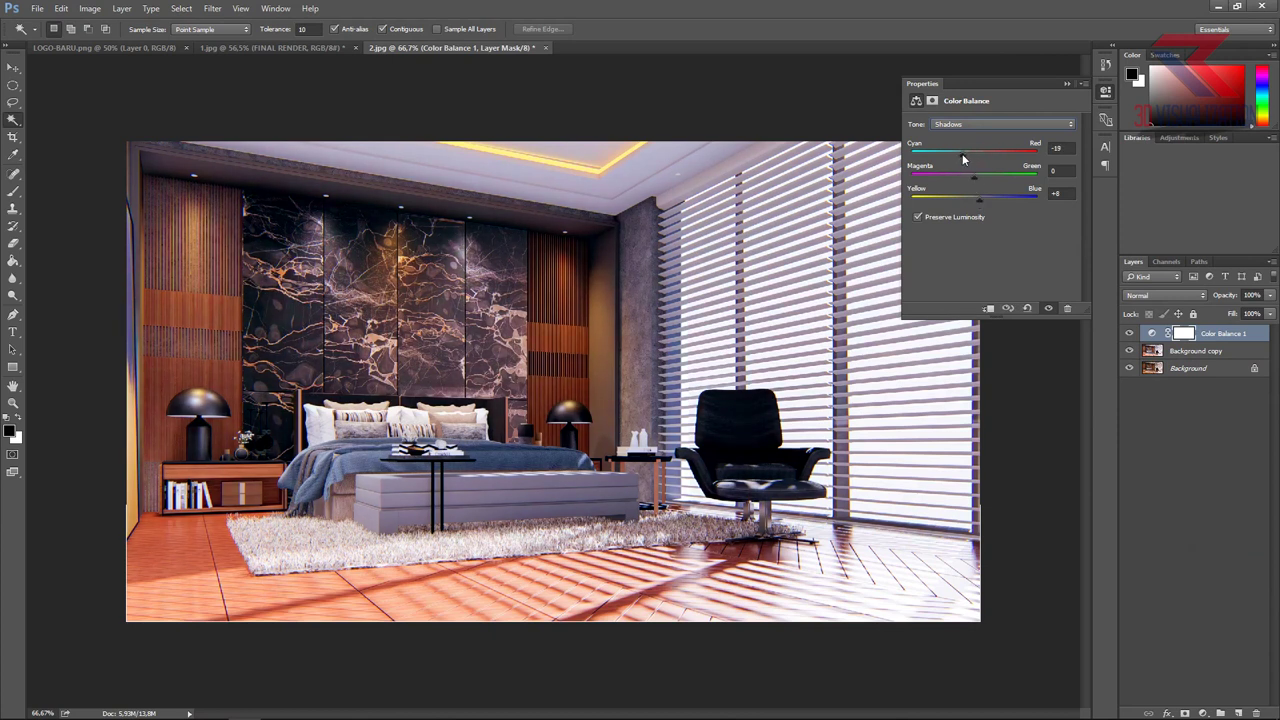
Step: Shift the Color Balance highlights slightly toward blue
{"action": "left_click", "coordinate": [967, 124]}
{"action": "left_click", "coordinate": [970, 138]}
{"action": "left_click", "coordinate": [975, 124]}
{"action": "left_click", "coordinate": [975, 140]}
{"action": "left_click_drag", "start_coordinate": [974, 199], "coordinate": [981, 201]}
Step: Add a Curves adjustment layer re-toning the image at about 19% opacity
{"action": "left_click", "coordinate": [1174, 418]}
{"action": "left_click", "coordinate": [1202, 713]}
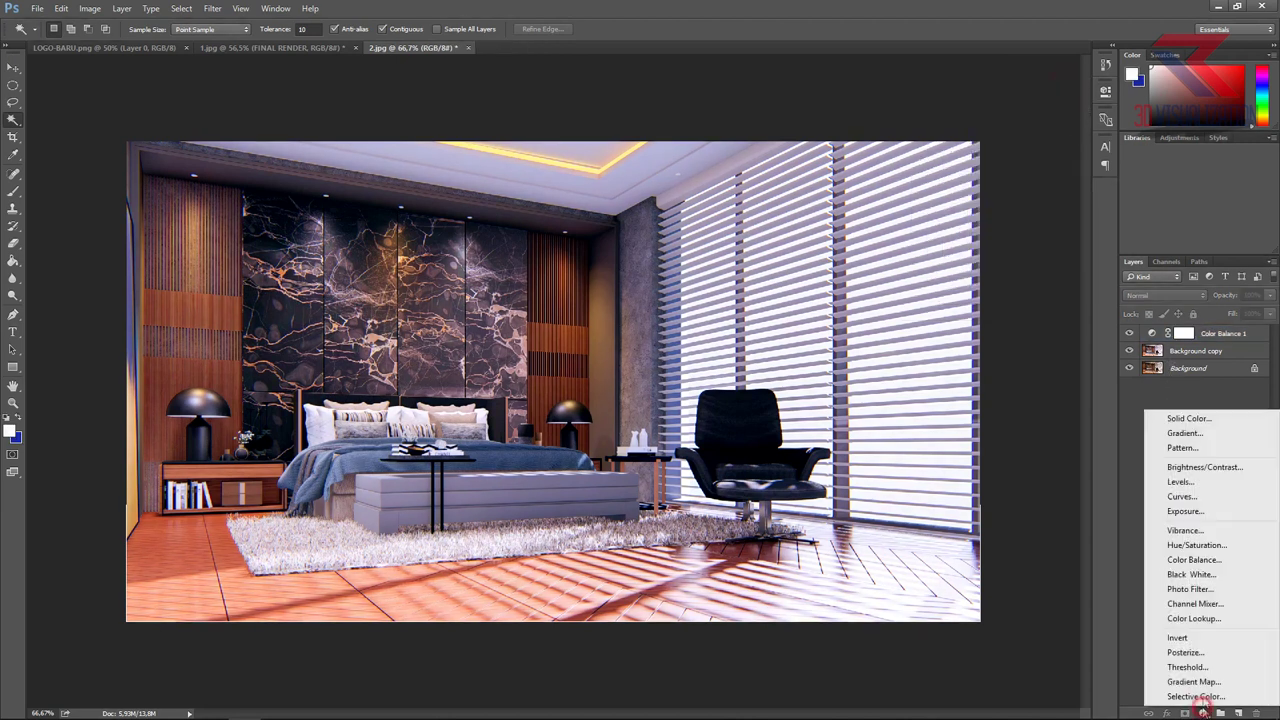
{"action": "left_click", "coordinate": [1190, 496]}
{"action": "mouse_move", "coordinate": [1002, 222]}
{"action": "left_mouse_down"}
{"action": "mouse_move", "coordinate": [1008, 247]}
{"action": "mouse_move", "coordinate": [980, 254]}
{"action": "left_mouse_up"}
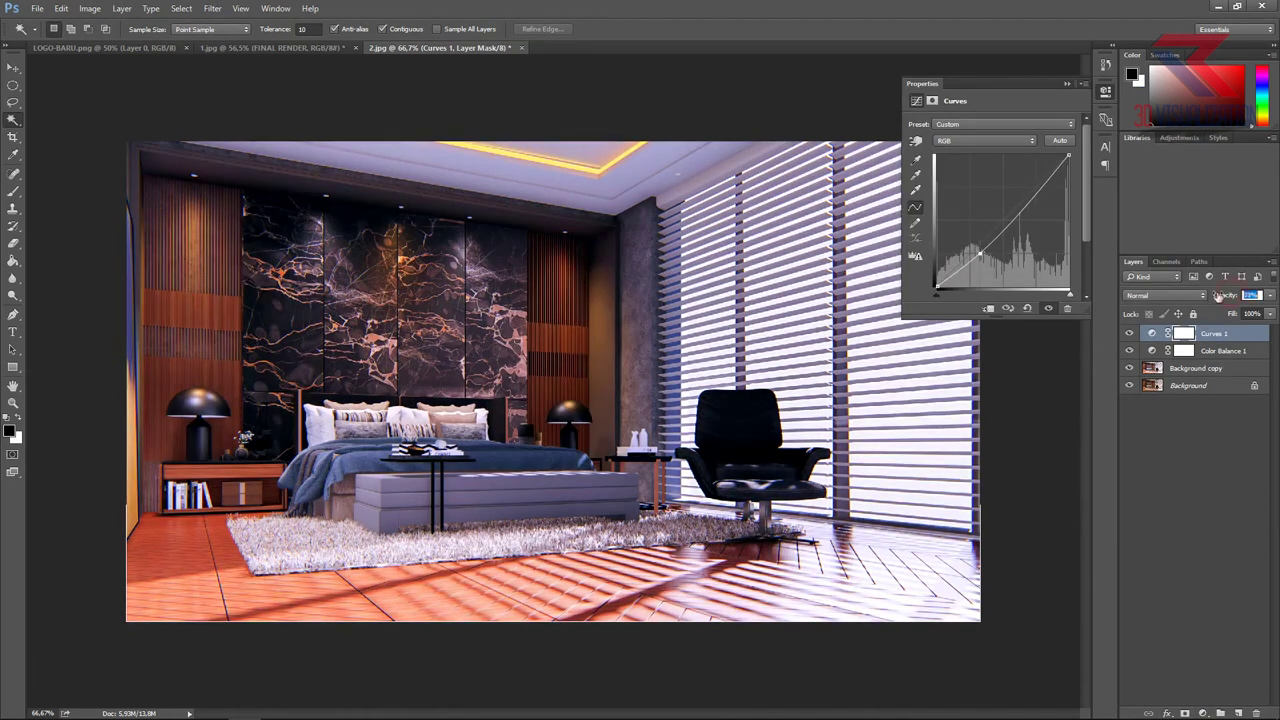
{"action": "left_click_drag", "start_coordinate": [1217, 296], "coordinate": [1192, 297]}
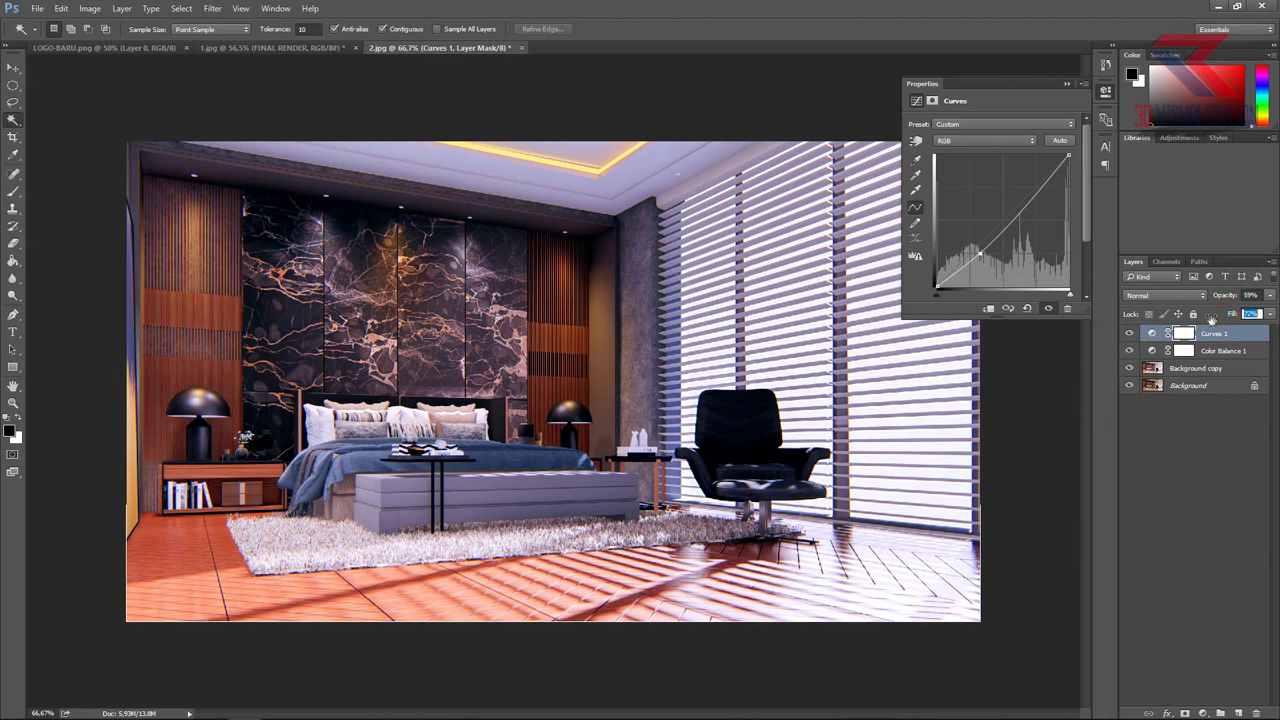
{"action": "left_click", "coordinate": [1129, 333]}
{"action": "left_click", "coordinate": [1067, 83]}
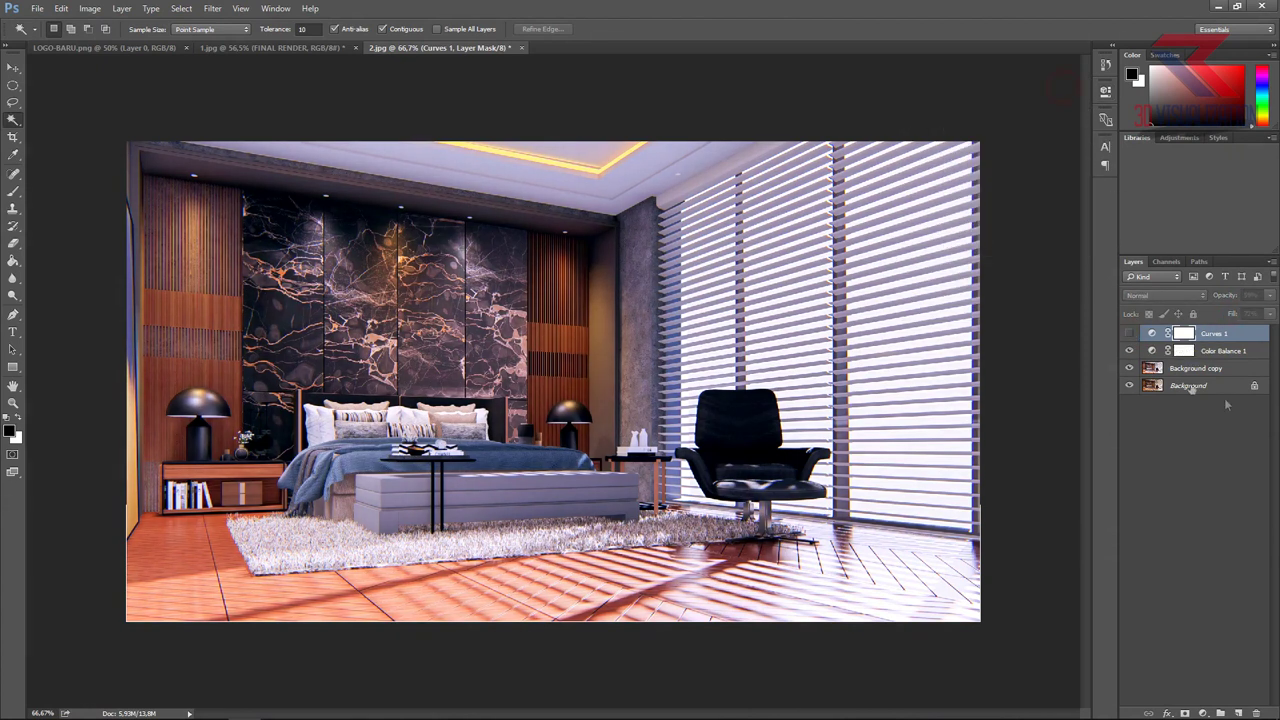
Step: Merge all layers above Background into one layer named FINAL RENDER
{"action": "left_click", "coordinate": [1192, 368], "text": "shift"}
{"action": "right_click", "coordinate": [1192, 368]}
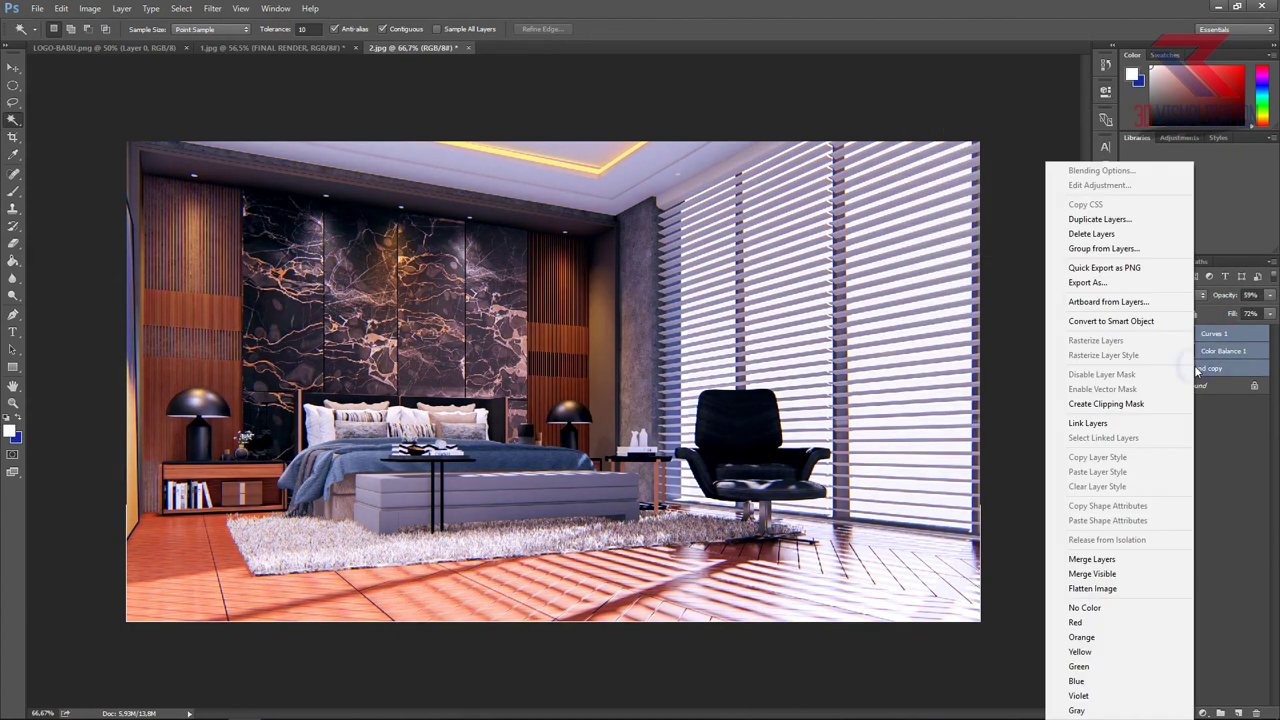
{"action": "left_click", "coordinate": [1131, 566]}
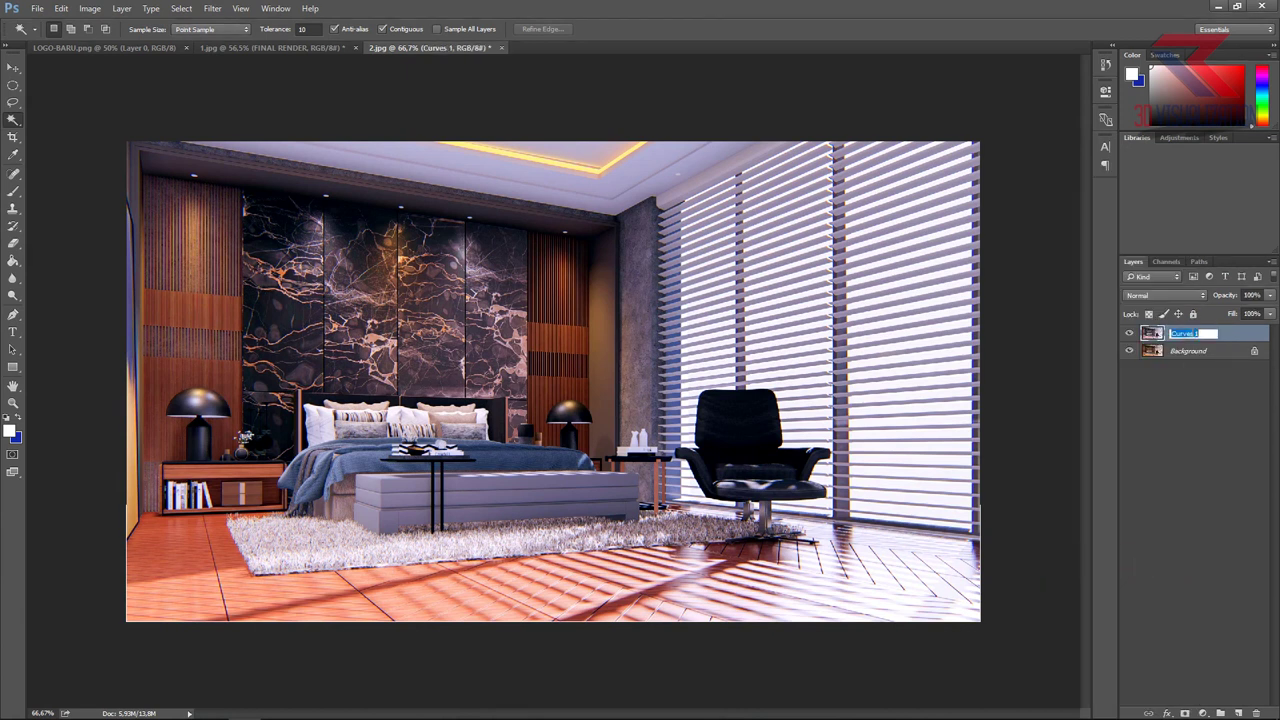
{"action": "left_click", "coordinate": [1193, 333]}
{"action": "type", "text": "FINAL REND"}
{"action": "key", "text": "Return"}
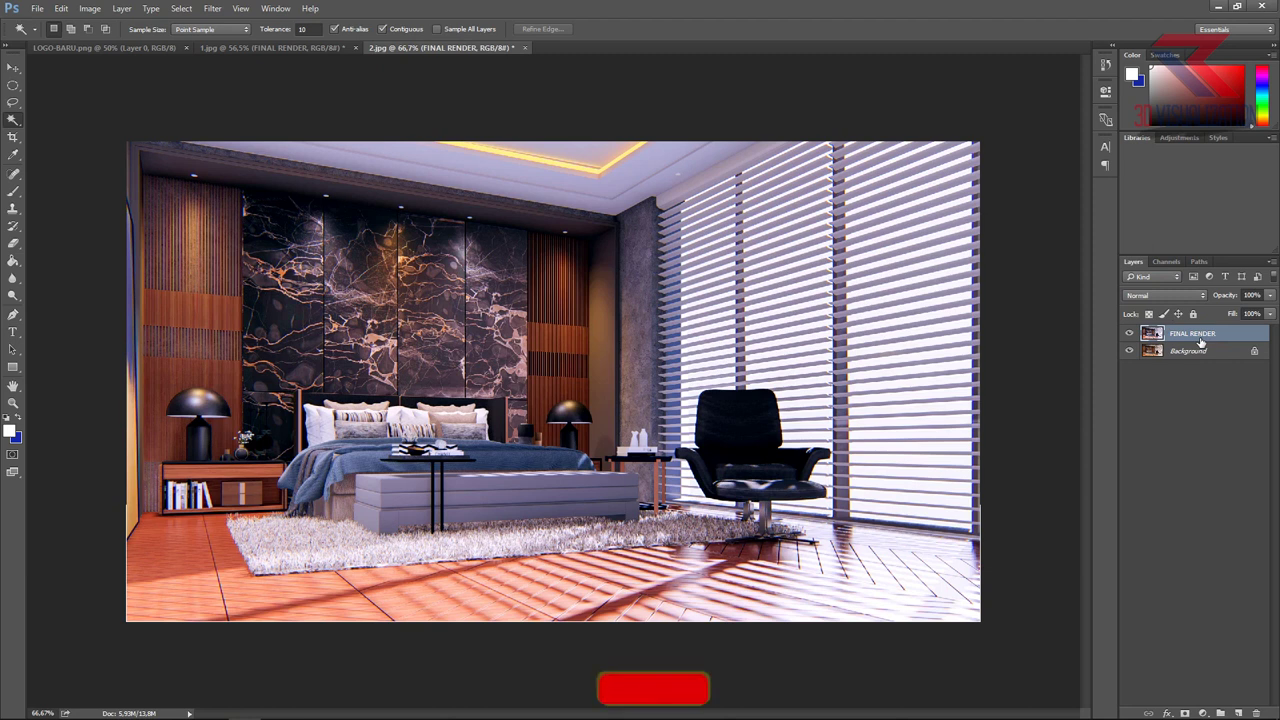
Step: Grade FINAL RENDER in Camera Raw: cooler, brighter, Contrast +22, Clarity +5, Blacks +55, lower whites
{"action": "left_click", "coordinate": [212, 8]}
{"action": "left_click", "coordinate": [245, 88]}
{"action": "left_click_drag", "start_coordinate": [923, 212], "coordinate": [918, 213]}
{"action": "mouse_move", "coordinate": [920, 277]}
{"action": "left_mouse_down"}
{"action": "mouse_move", "coordinate": [934, 303]}
{"action": "mouse_move", "coordinate": [913, 322]}
{"action": "left_mouse_up"}
{"action": "left_click_drag", "start_coordinate": [916, 419], "coordinate": [927, 418]}
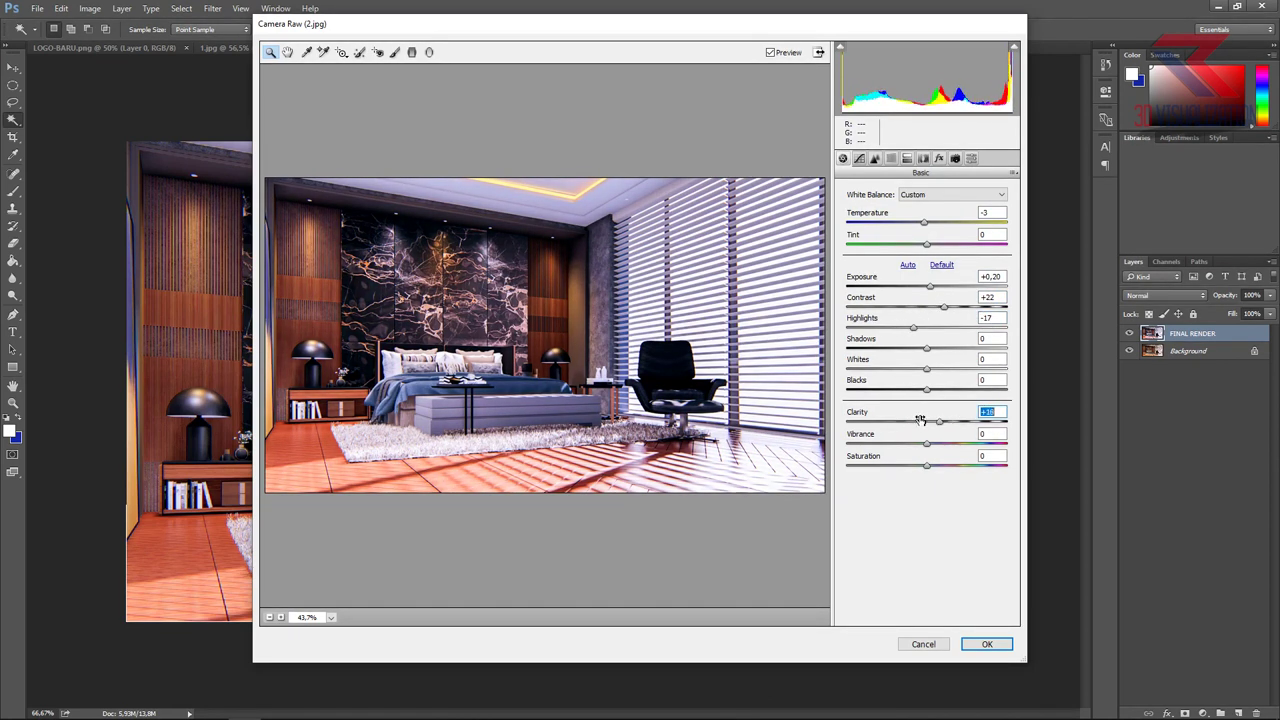
{"action": "left_click_drag", "start_coordinate": [927, 381], "coordinate": [953, 381]}
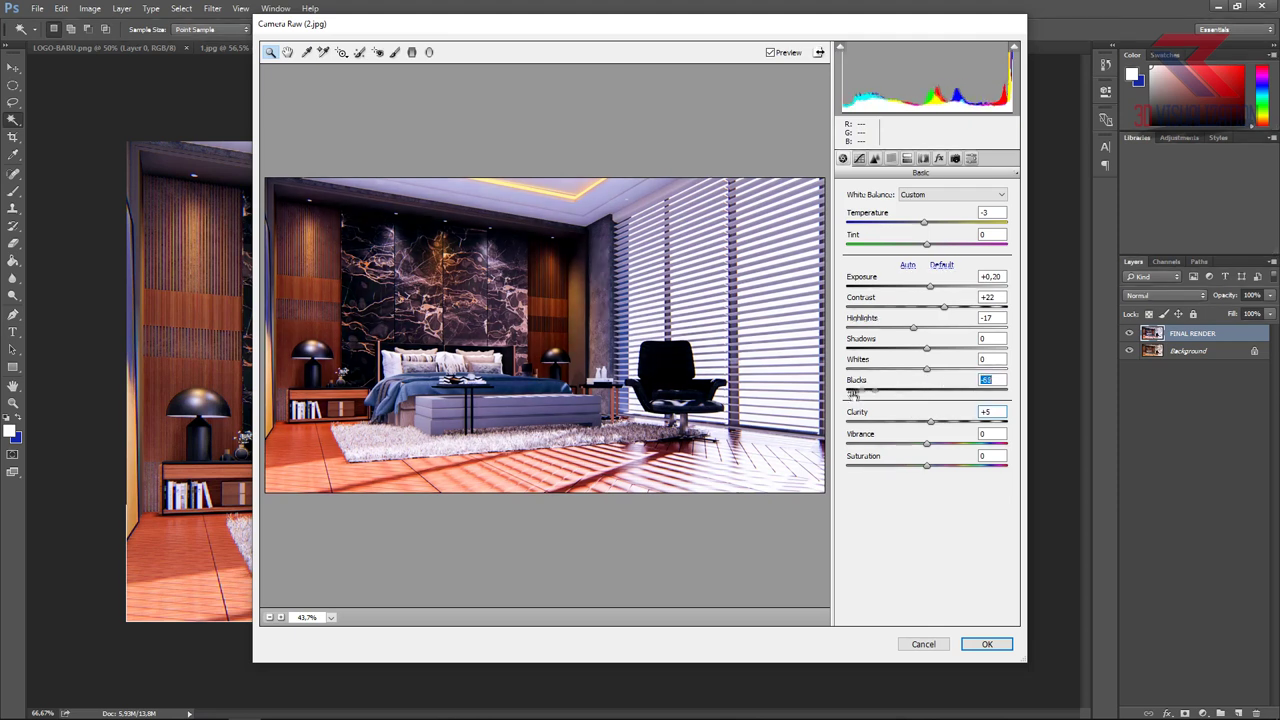
{"action": "left_click_drag", "start_coordinate": [966, 364], "coordinate": [933, 369]}
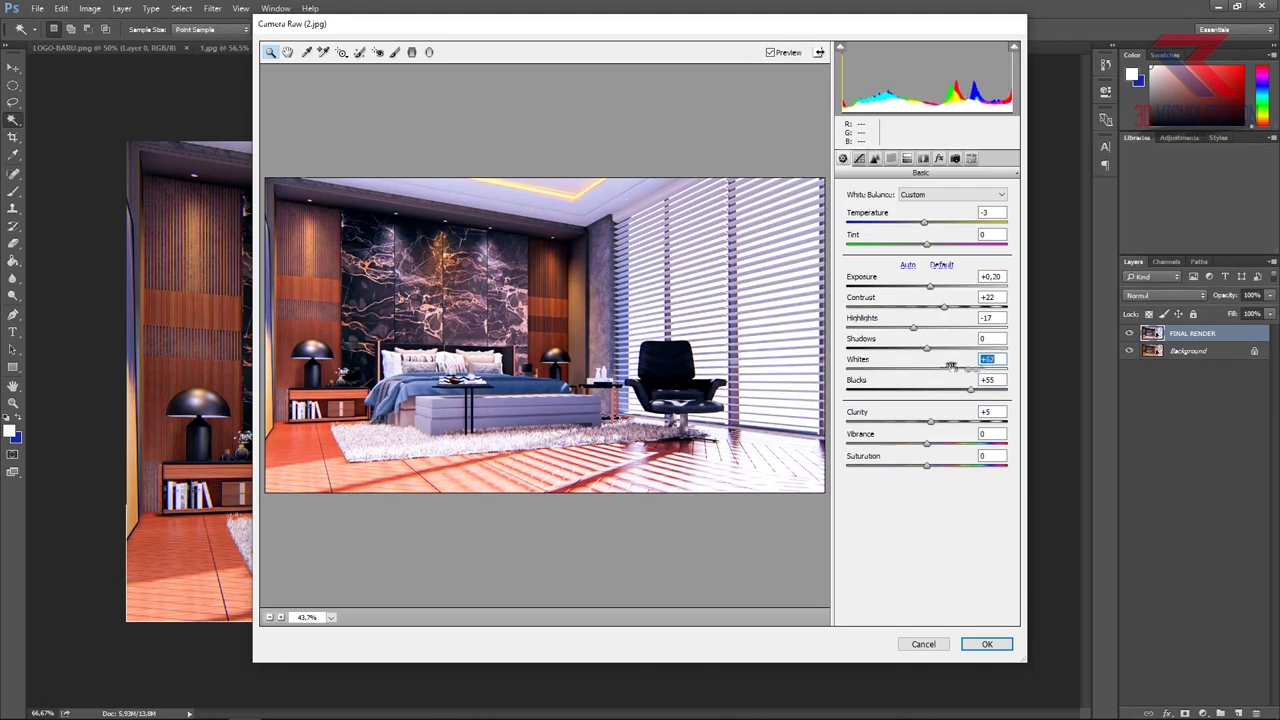
{"action": "left_click", "coordinate": [986, 645]}
{"action": "left_click", "coordinate": [1130, 333]}
{"action": "left_click", "coordinate": [1130, 333]}
{"action": "left_click", "coordinate": [1130, 333]}
{"action": "left_click", "coordinate": [1130, 333]}
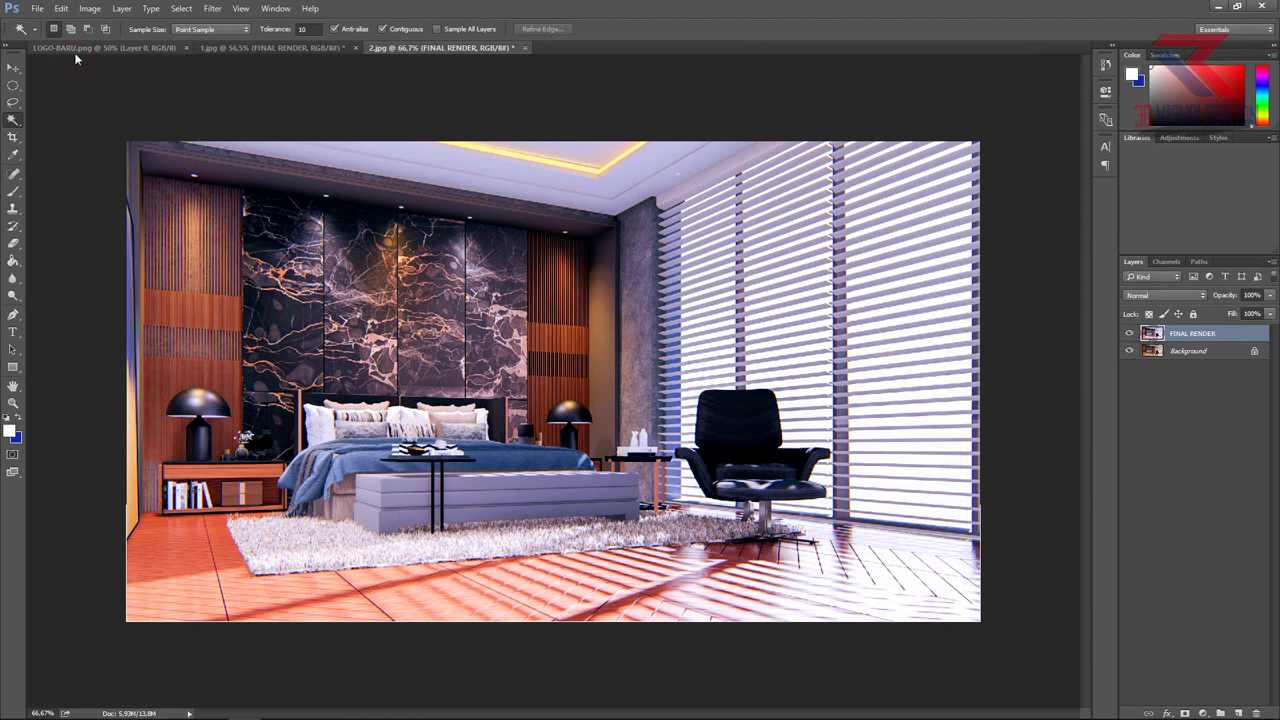
Step: Bring the LOGO-BARU logo into 1.jpg and scale it to about 22 percent
{"action": "left_click", "coordinate": [75, 47]}
{"action": "key", "text": "v"}
{"action": "left_click_drag", "start_coordinate": [300, 200], "coordinate": [441, 259]}
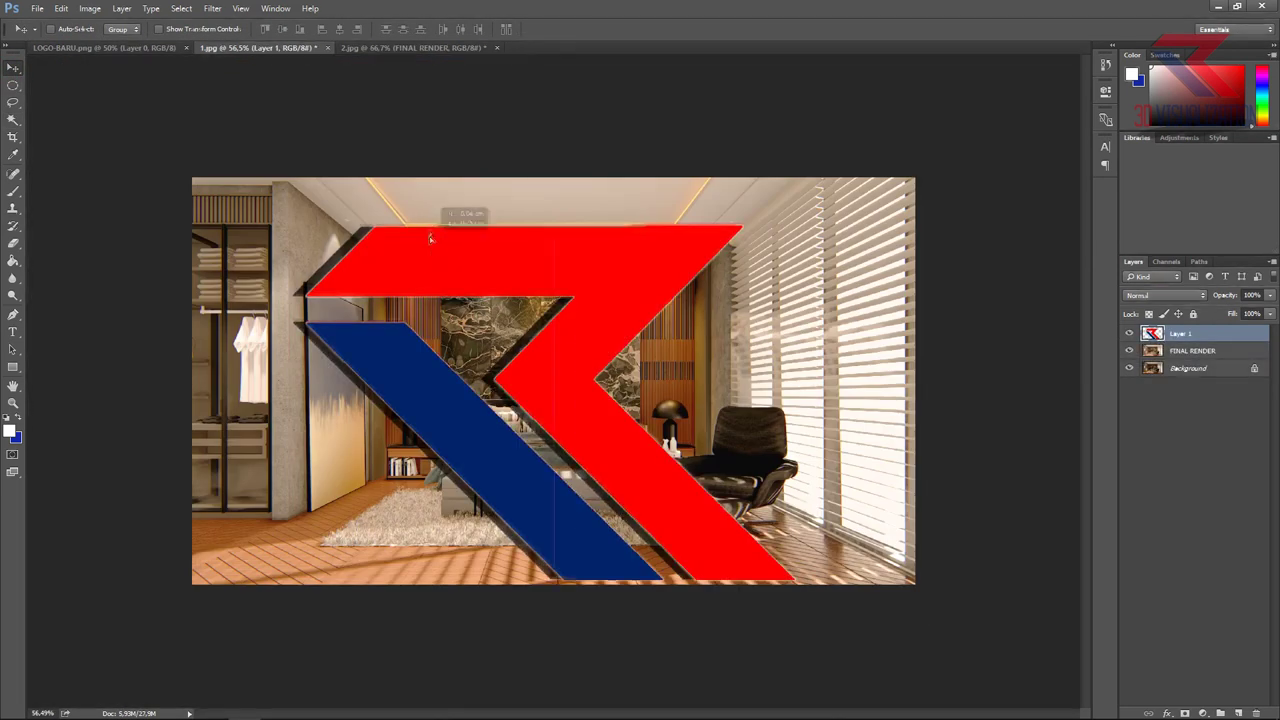
{"action": "key", "text": "ctrl+t"}
{"action": "left_click_drag", "start_coordinate": [207, 195], "coordinate": [487, 436]}
{"action": "left_click_drag", "start_coordinate": [693, 600], "coordinate": [565, 330]}
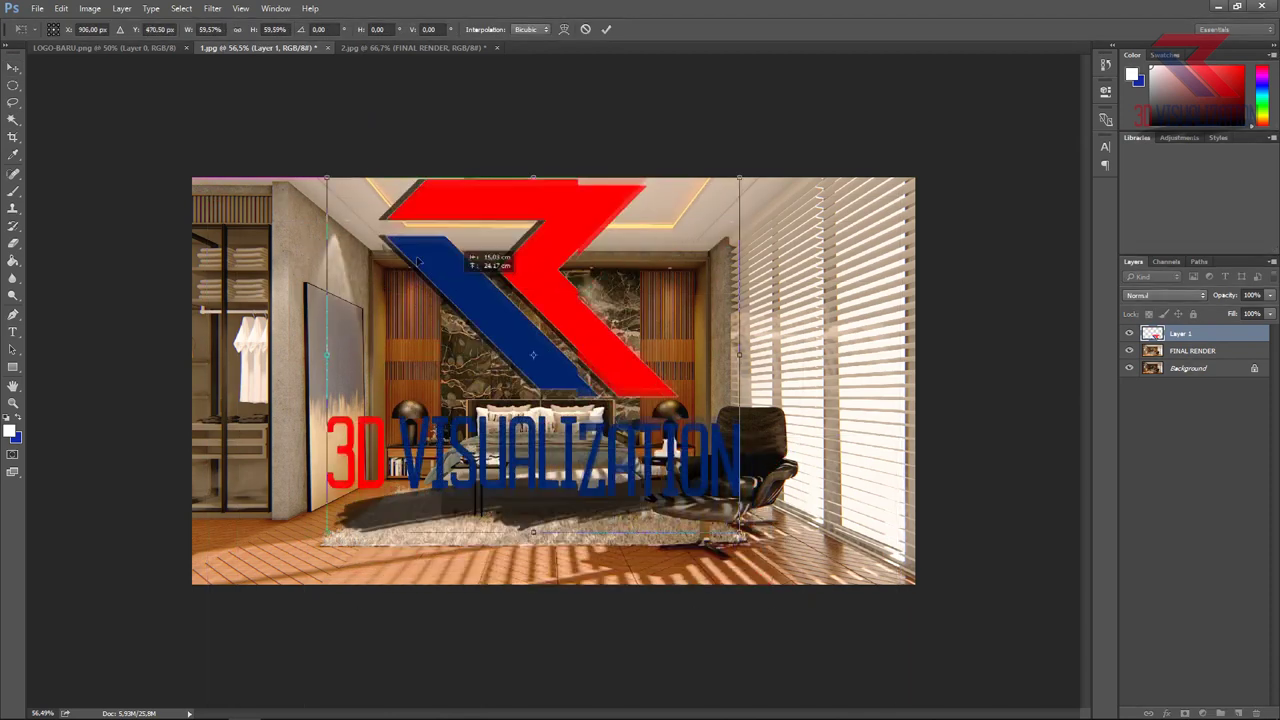
{"action": "left_click_drag", "start_coordinate": [325, 175], "coordinate": [536, 356]}
{"action": "left_click_drag", "start_coordinate": [625, 424], "coordinate": [531, 374]}
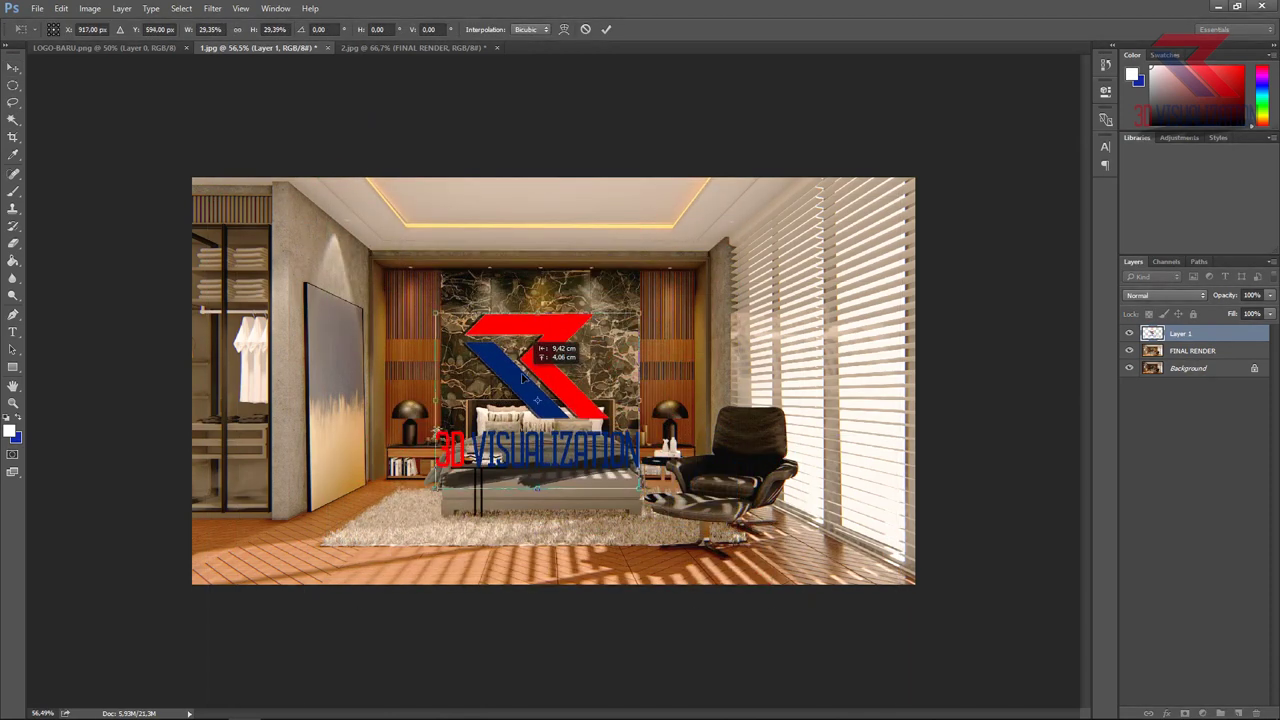
{"action": "left_click_drag", "start_coordinate": [443, 310], "coordinate": [477, 318]}
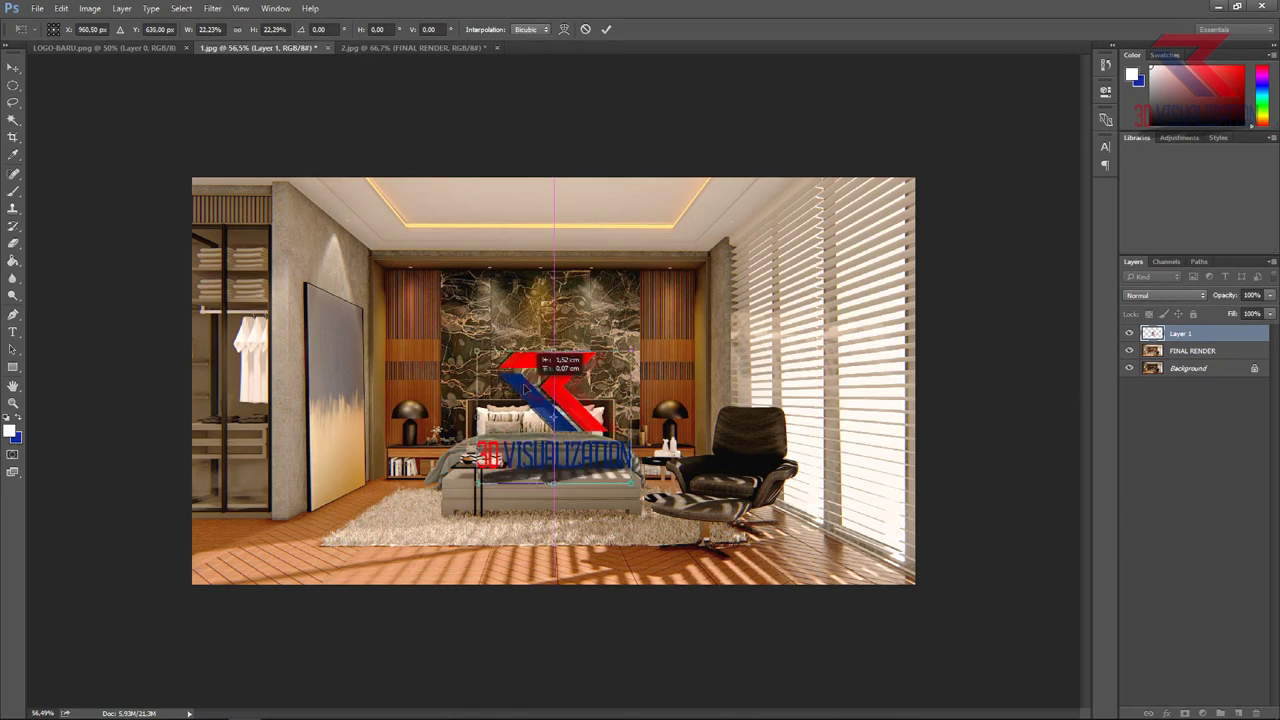
{"action": "left_click_drag", "start_coordinate": [553, 396], "coordinate": [553, 380]}
Step: Set the logo to 59% opacity as a small watermark on the bench, then copy it into 2.jpg
{"action": "left_click_drag", "start_coordinate": [1229, 290], "coordinate": [1176, 297]}
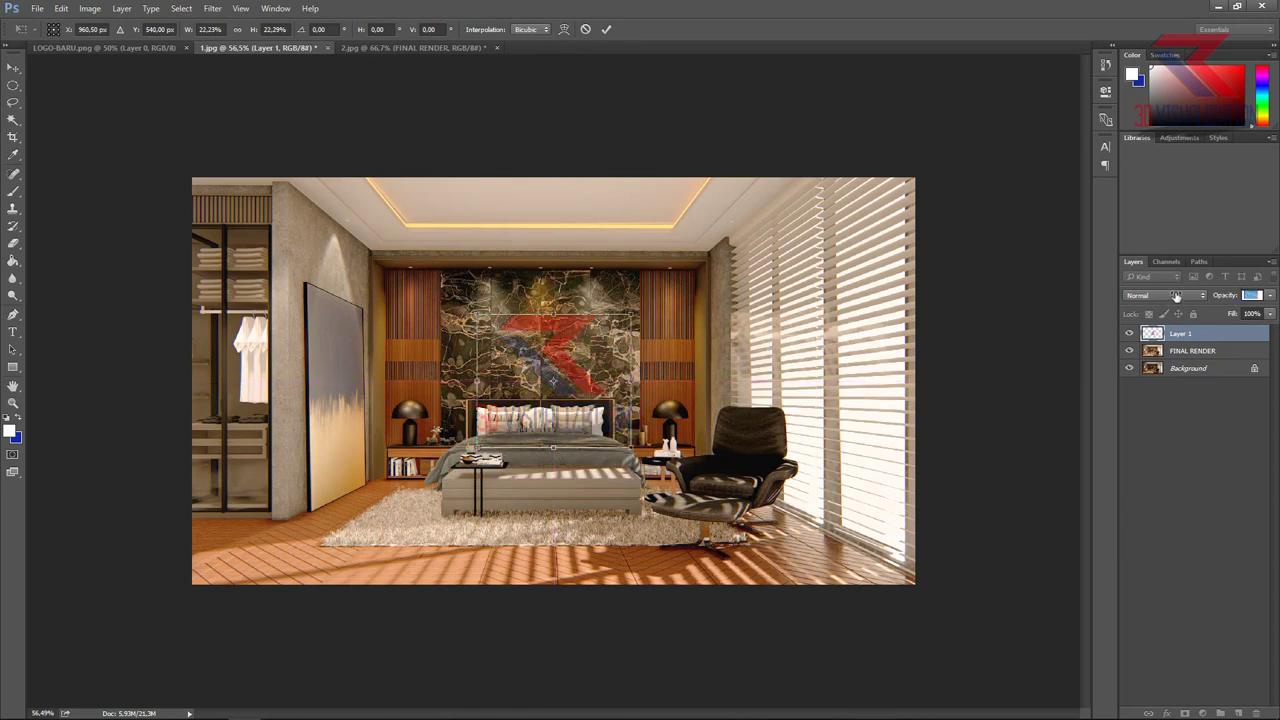
{"action": "left_click_drag", "start_coordinate": [578, 366], "coordinate": [321, 516]}
{"action": "mouse_move", "coordinate": [374, 594]}
{"action": "left_mouse_down"}
{"action": "mouse_move", "coordinate": [320, 557]}
{"action": "mouse_move", "coordinate": [318, 537]}
{"action": "mouse_move", "coordinate": [422, 528]}
{"action": "mouse_move", "coordinate": [426, 540]}
{"action": "mouse_move", "coordinate": [561, 475]}
{"action": "left_mouse_up"}
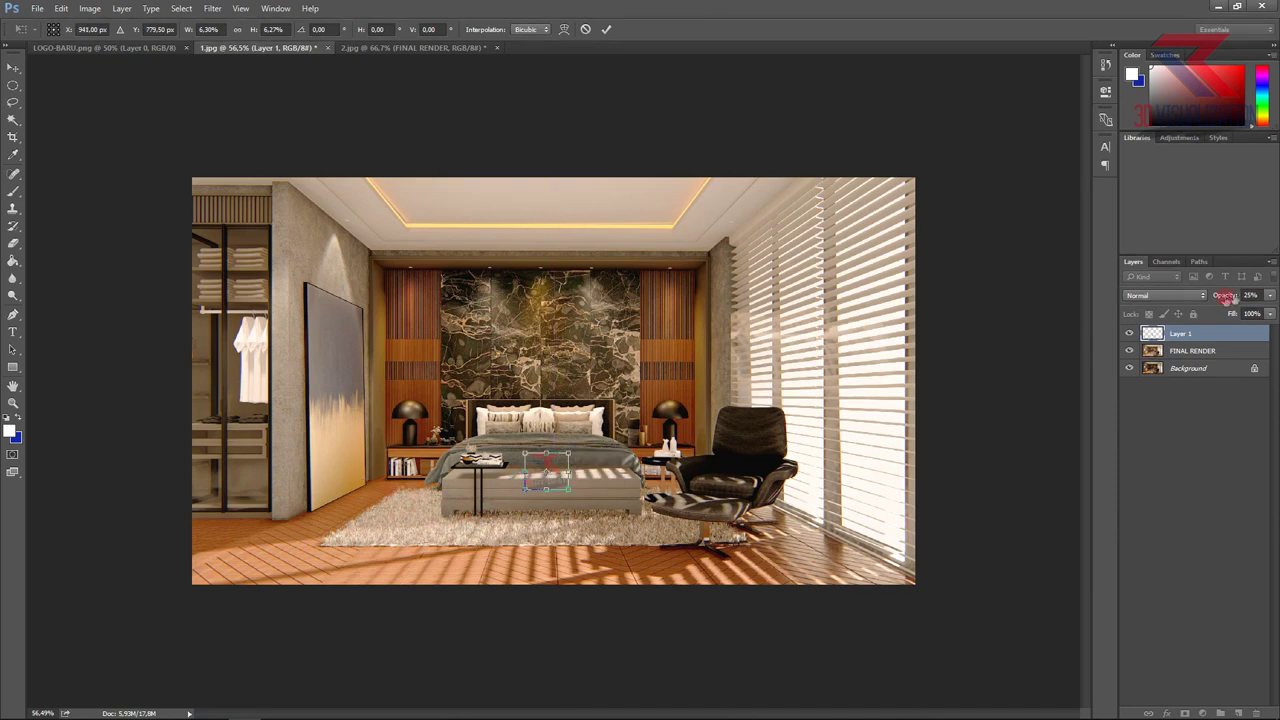
{"action": "left_click", "coordinate": [605, 29]}
{"action": "mouse_move", "coordinate": [555, 472]}
{"action": "left_mouse_down"}
{"action": "mouse_move", "coordinate": [511, 481]}
{"action": "mouse_move", "coordinate": [490, 285]}
{"action": "mouse_move", "coordinate": [634, 194]}
{"action": "mouse_move", "coordinate": [969, 229]}
{"action": "mouse_move", "coordinate": [957, 563]}
{"action": "mouse_move", "coordinate": [942, 597]}
{"action": "mouse_move", "coordinate": [566, 489]}
{"action": "left_mouse_up"}
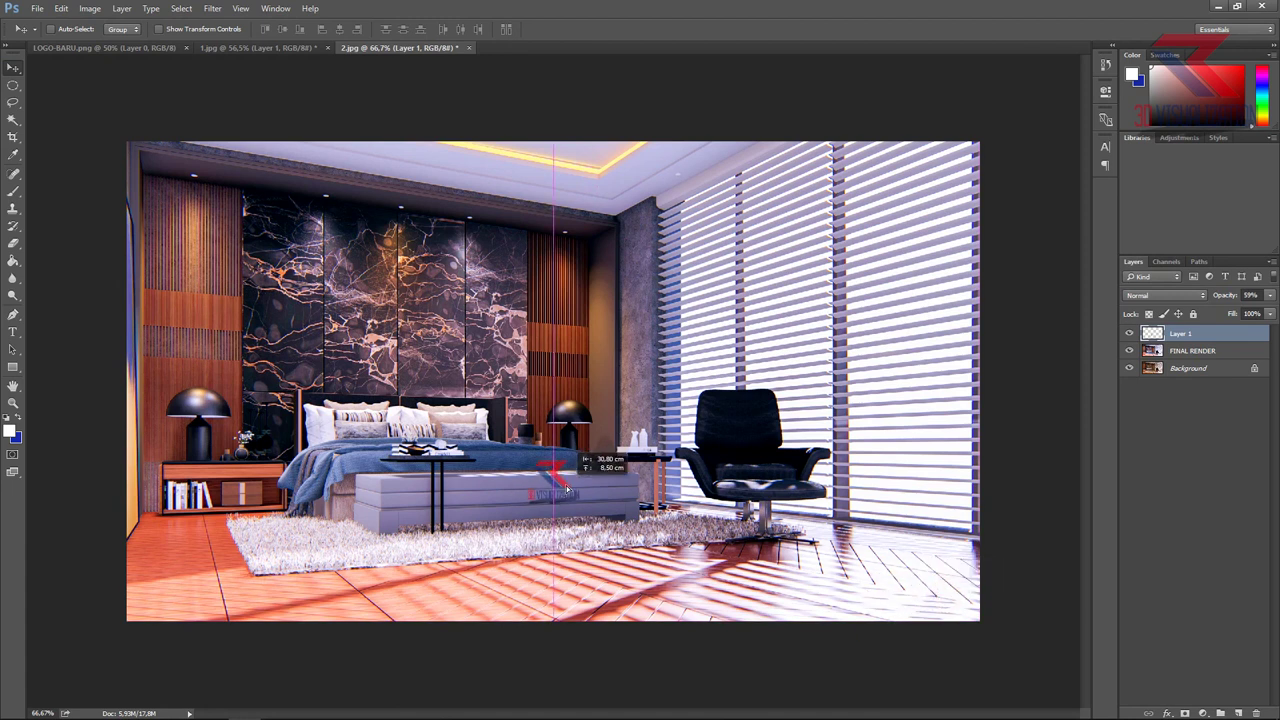
Step: Export the 2 render as a PNG-24 into the RENDER IMAGE folder via Save for Web
{"action": "left_click", "coordinate": [37, 8]}
{"action": "mouse_move", "coordinate": [50, 200]}
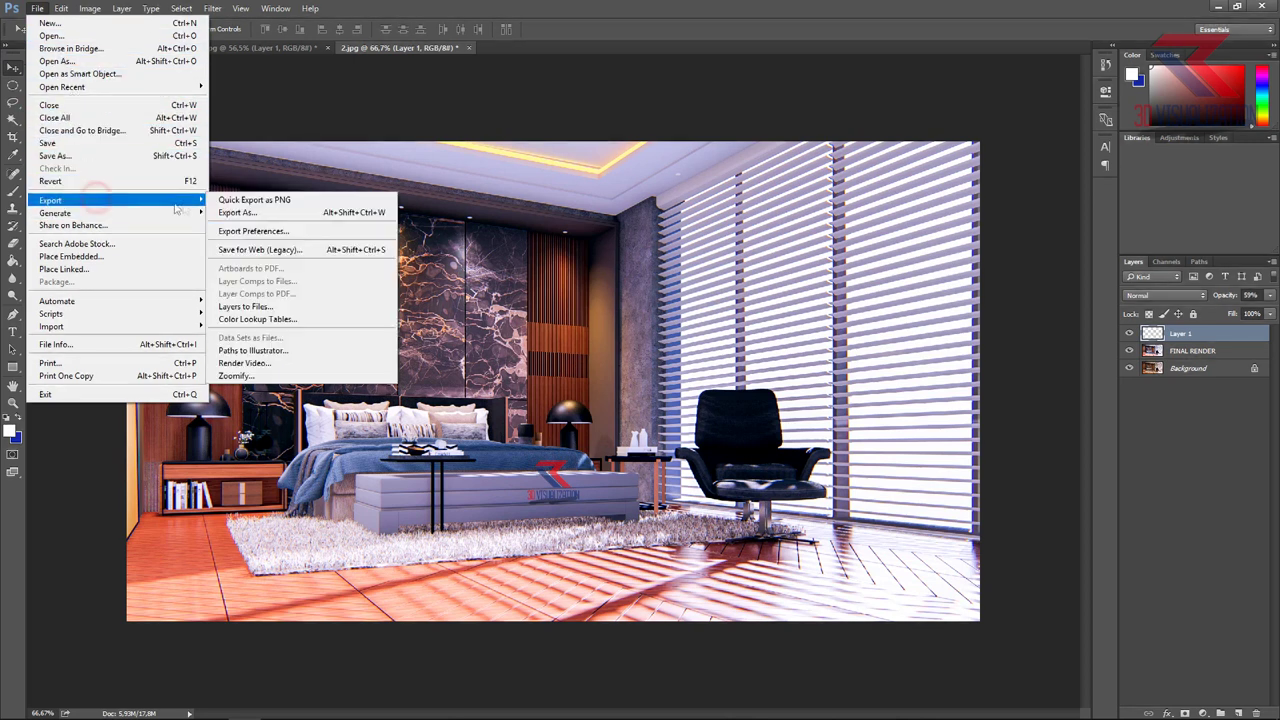
{"action": "left_click", "coordinate": [260, 249]}
{"action": "left_click", "coordinate": [830, 129]}
{"action": "left_click", "coordinate": [805, 167]}
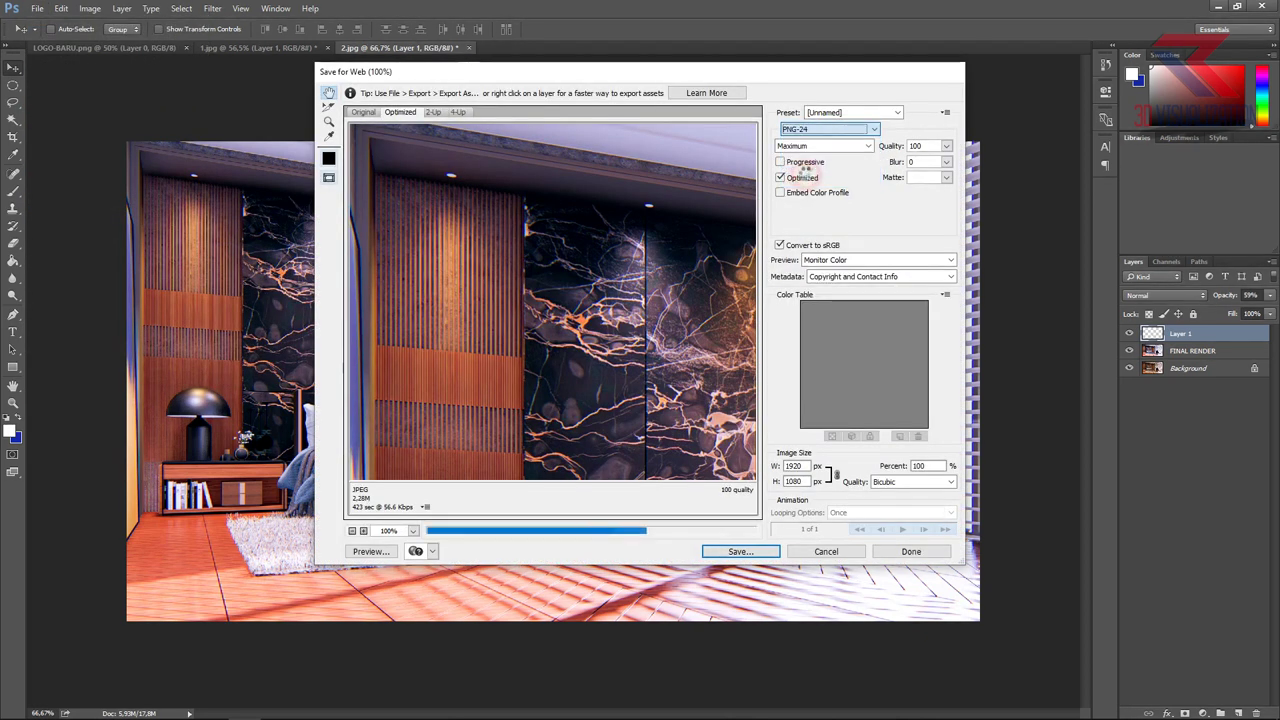
{"action": "left_click", "coordinate": [745, 551]}
{"action": "type", "text": "2 FINAL RENDE"}
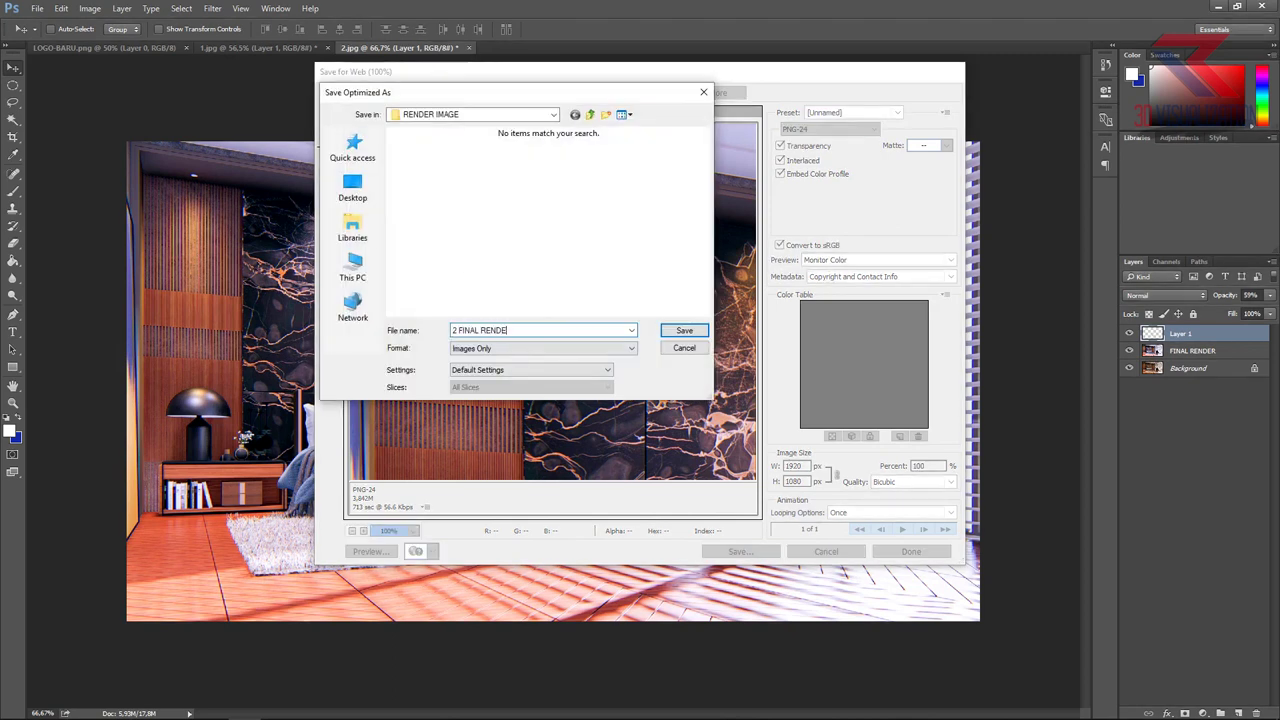
{"action": "key", "text": "Return"}
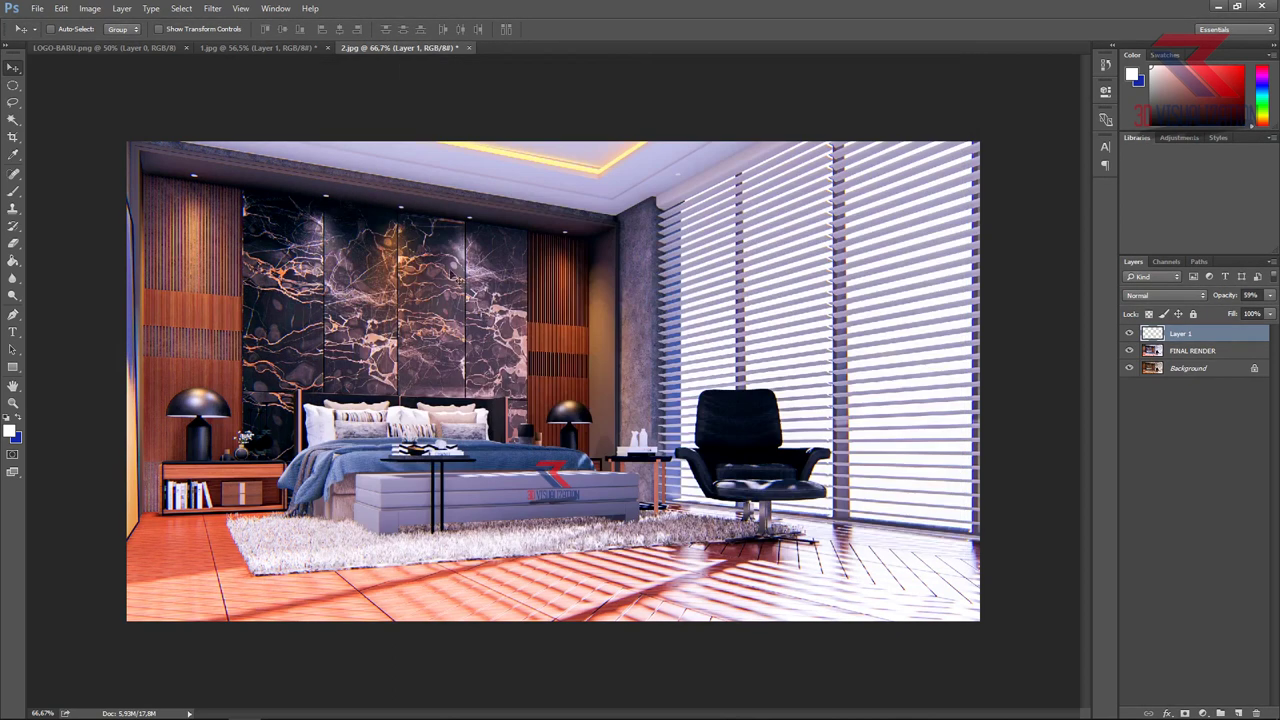
Step: Export the 1 render as PNG-24 and save it as 1.psd
{"action": "left_click", "coordinate": [265, 47]}
{"action": "left_click", "coordinate": [40, 9]}
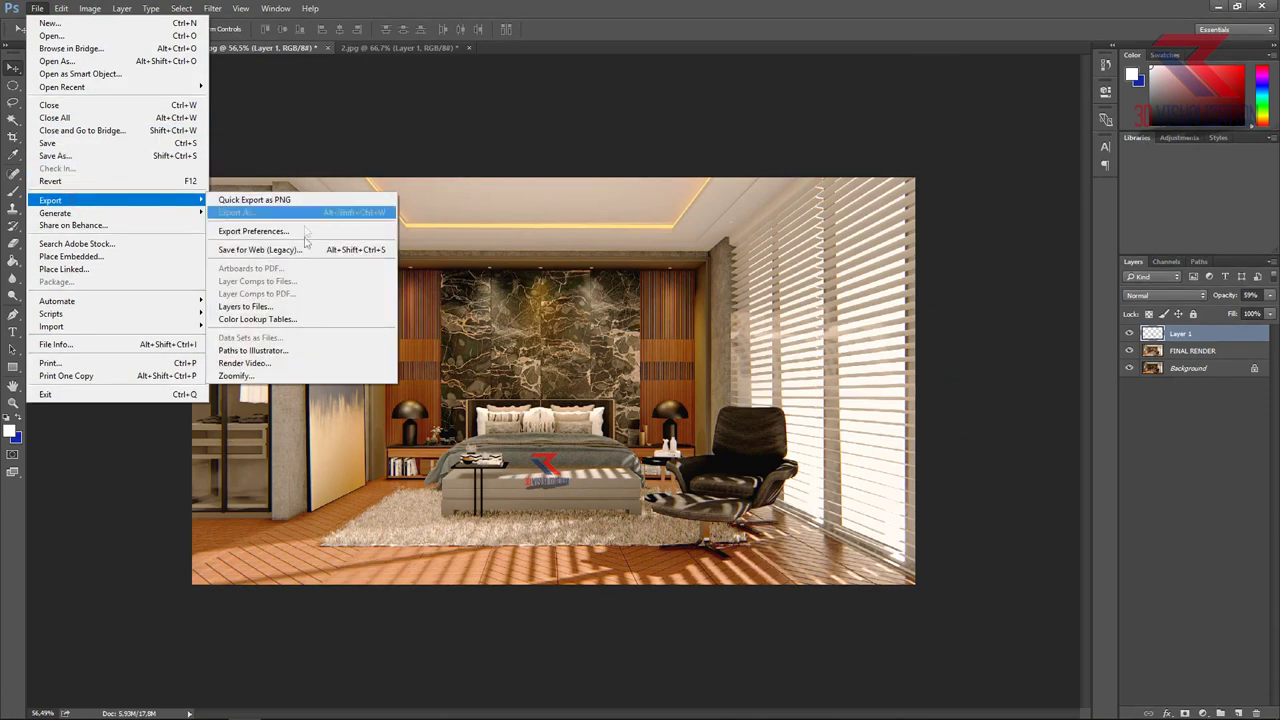
{"action": "mouse_move", "coordinate": [50, 200]}
{"action": "left_click", "coordinate": [262, 245]}
{"action": "left_click", "coordinate": [740, 552]}
{"action": "type", "text": "1 FINAL RENDE"}
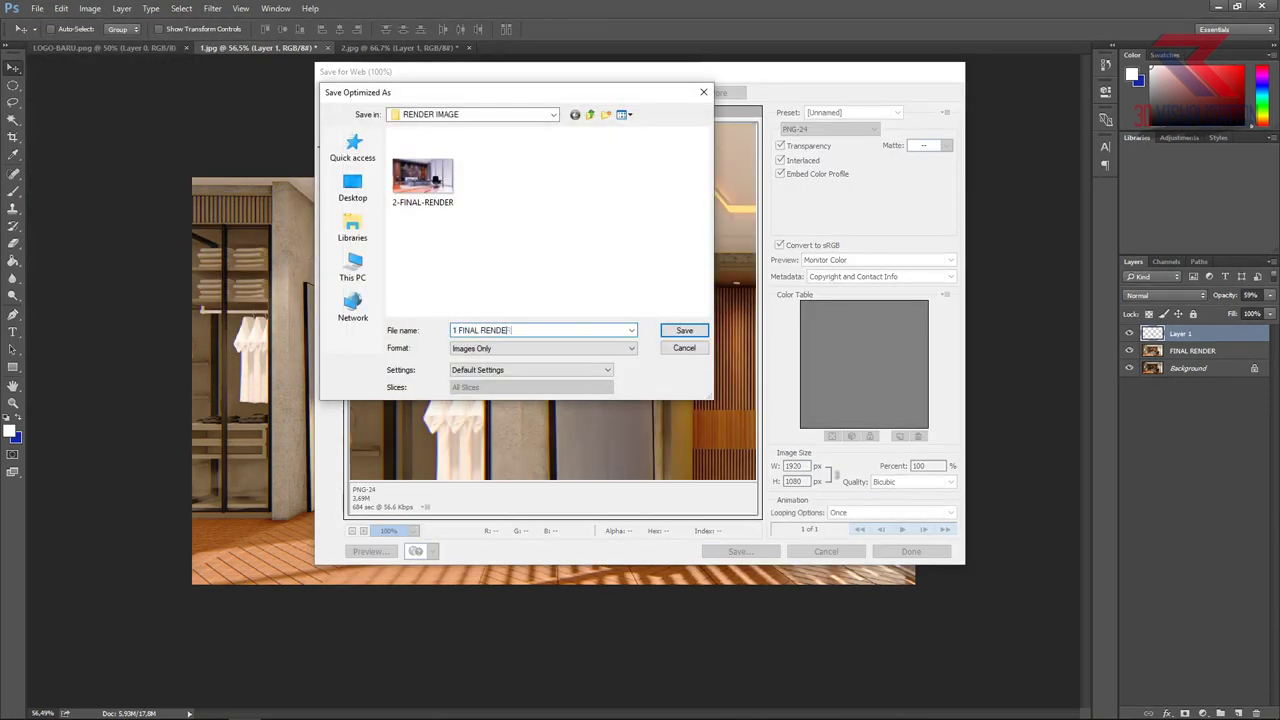
{"action": "key", "text": "Return"}
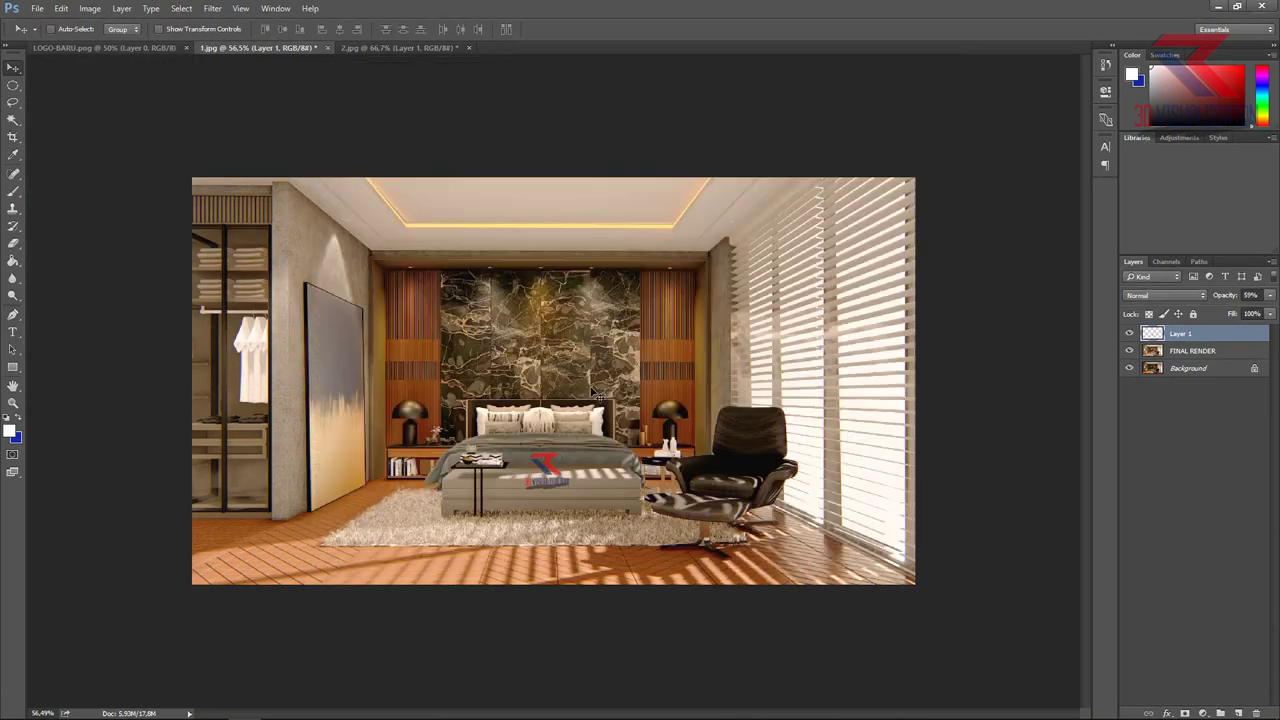
{"action": "key", "text": "ctrl+shift+s"}
{"action": "key", "text": "Return"}
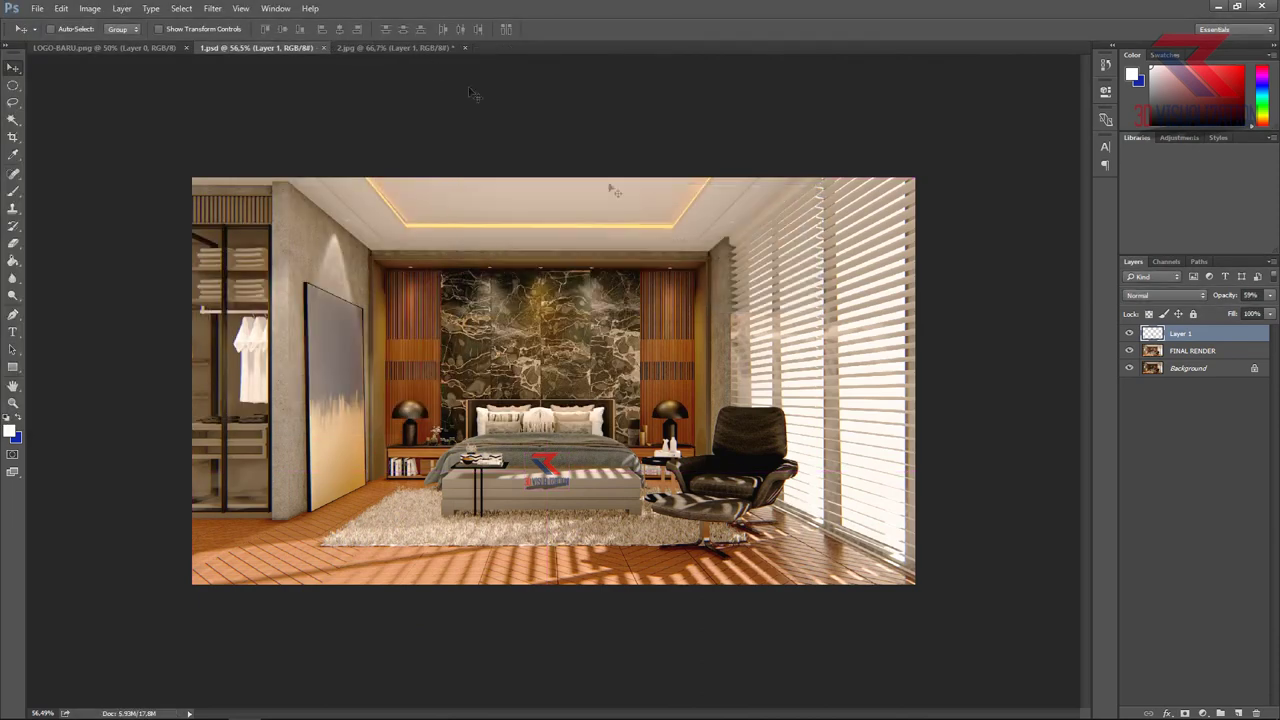
{"action": "left_click", "coordinate": [442, 51]}
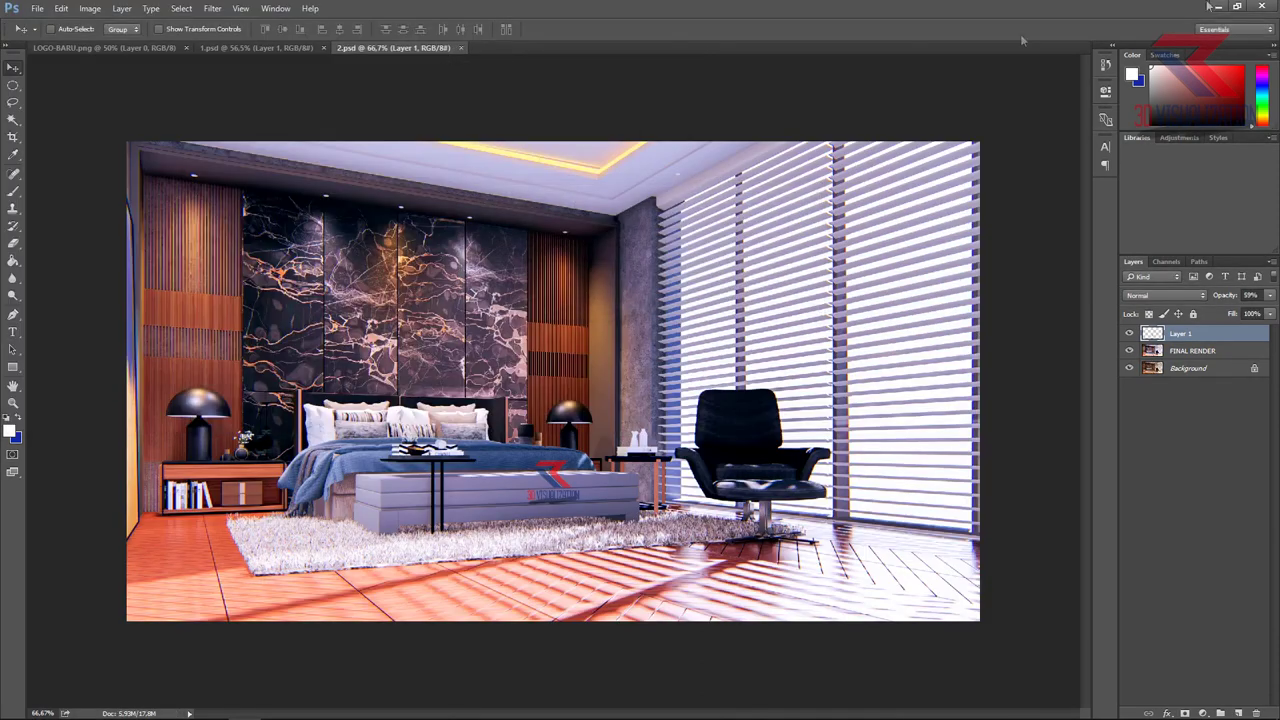